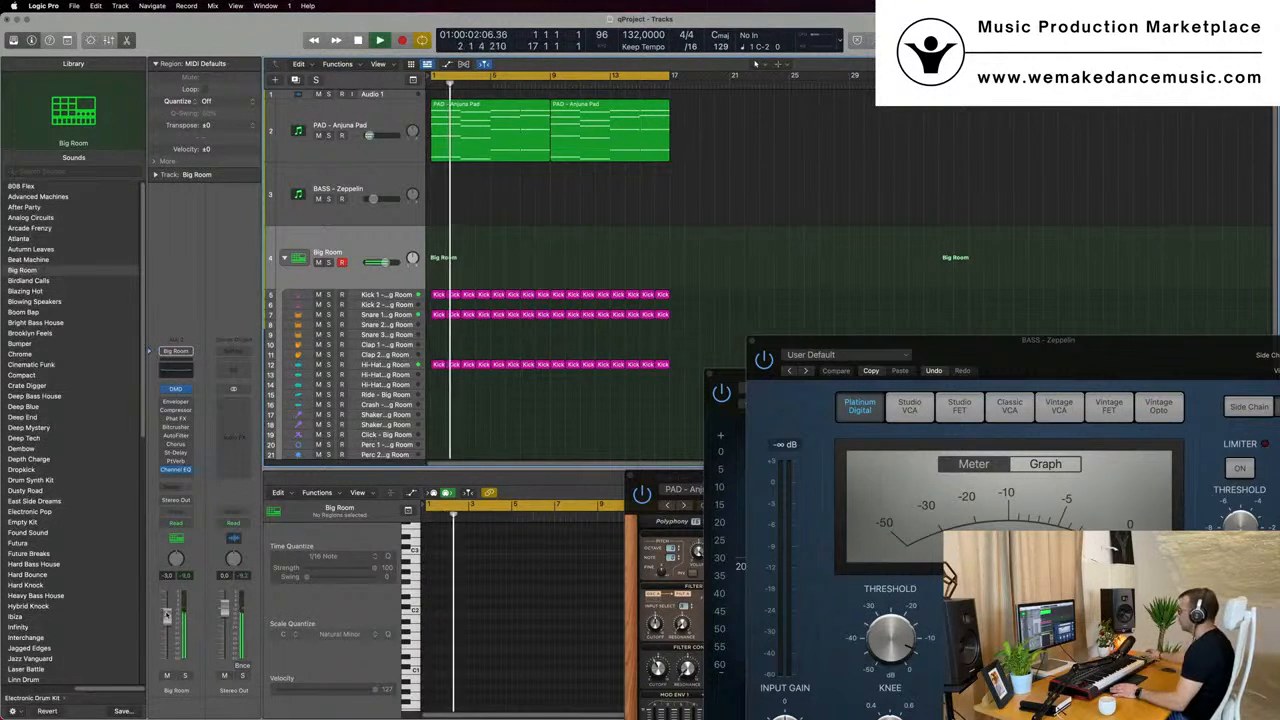
- Play the loop and set the PAD - Anjuna Pad track's volume to about -12.6 dB
key(space)
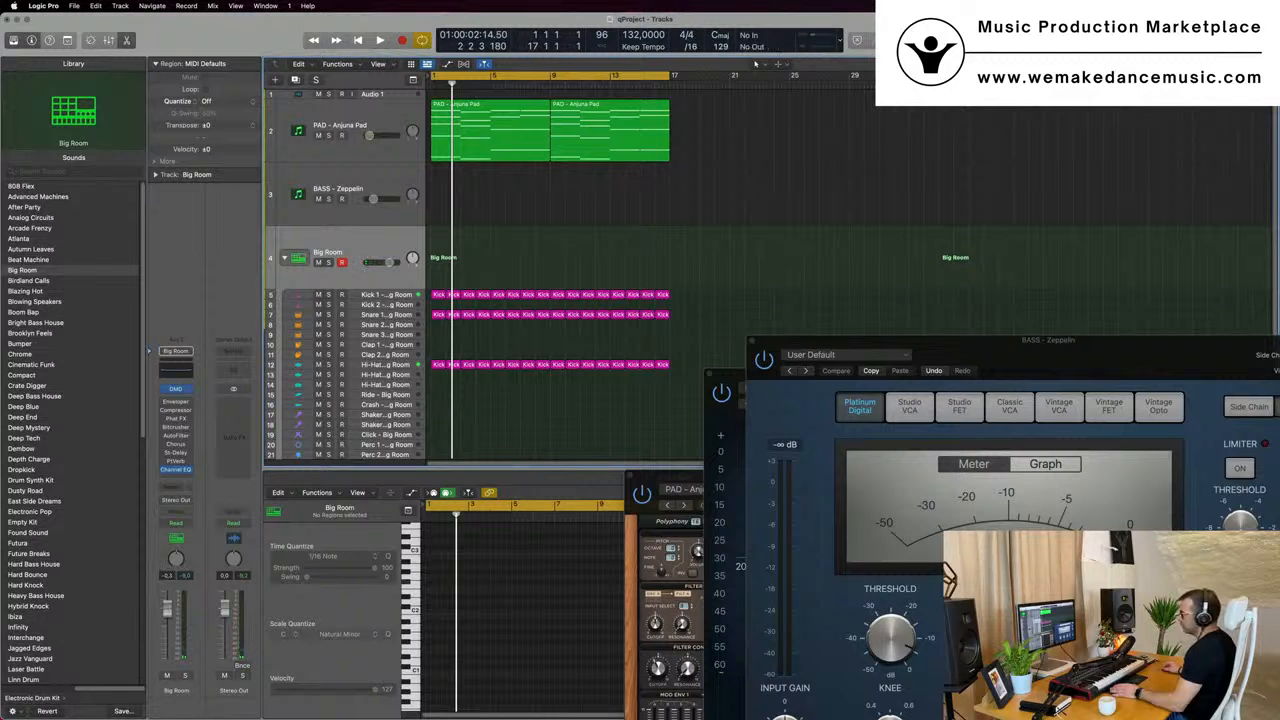
click(386, 124)
key(Return)
key(space)
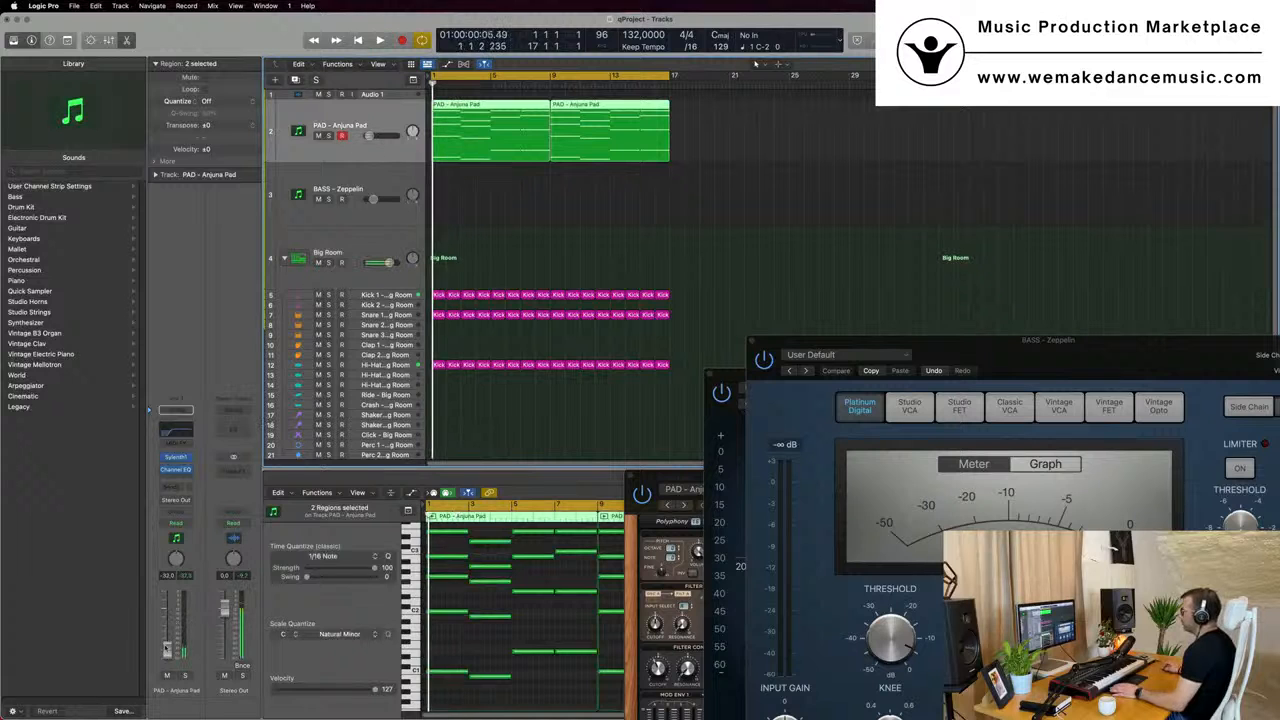
drag(168, 620, 168, 636)
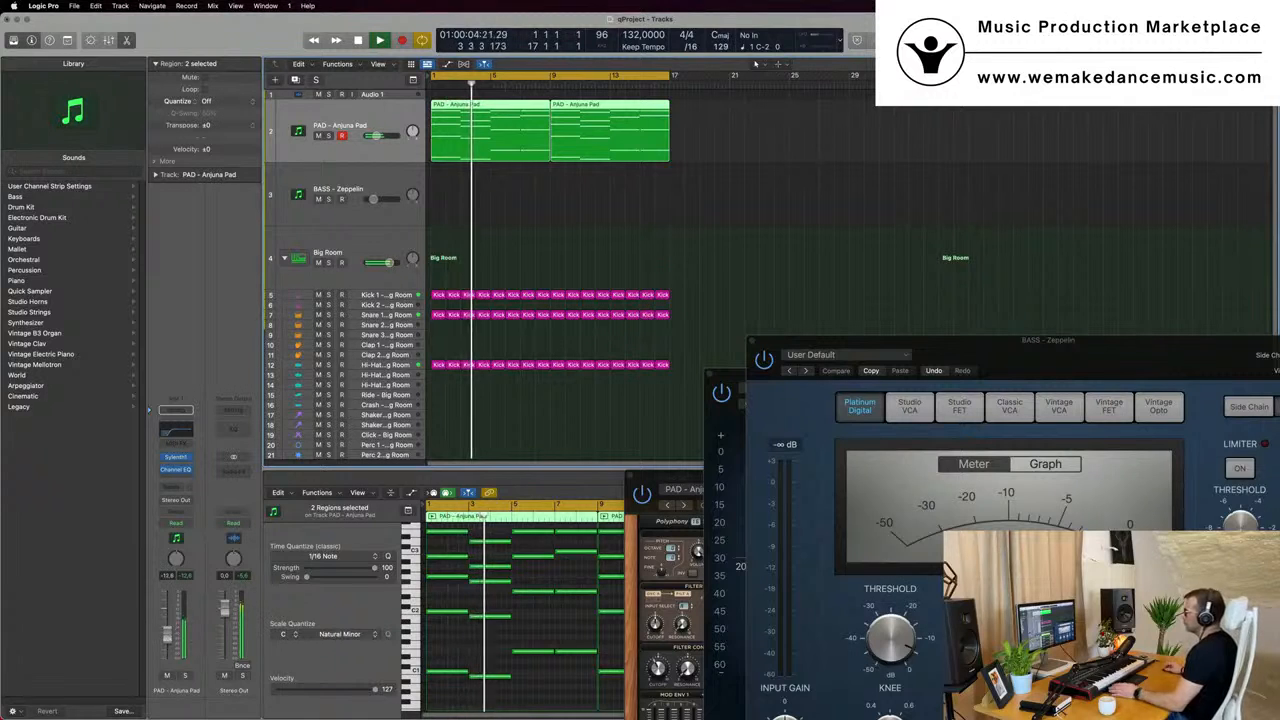
key(space)
key(space)
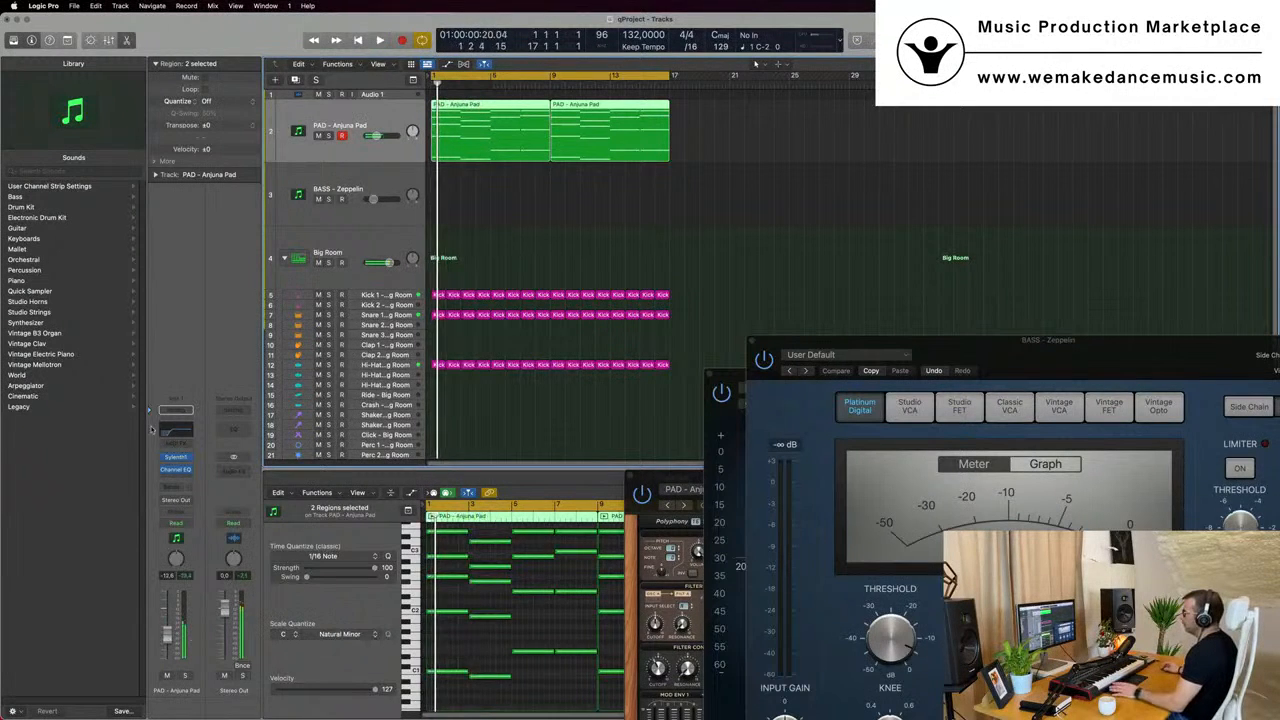
- Open the pad track's Sylenth1 instrument and set its filter control cutoff to about 3.68 while listening to the loop
click(176, 457)
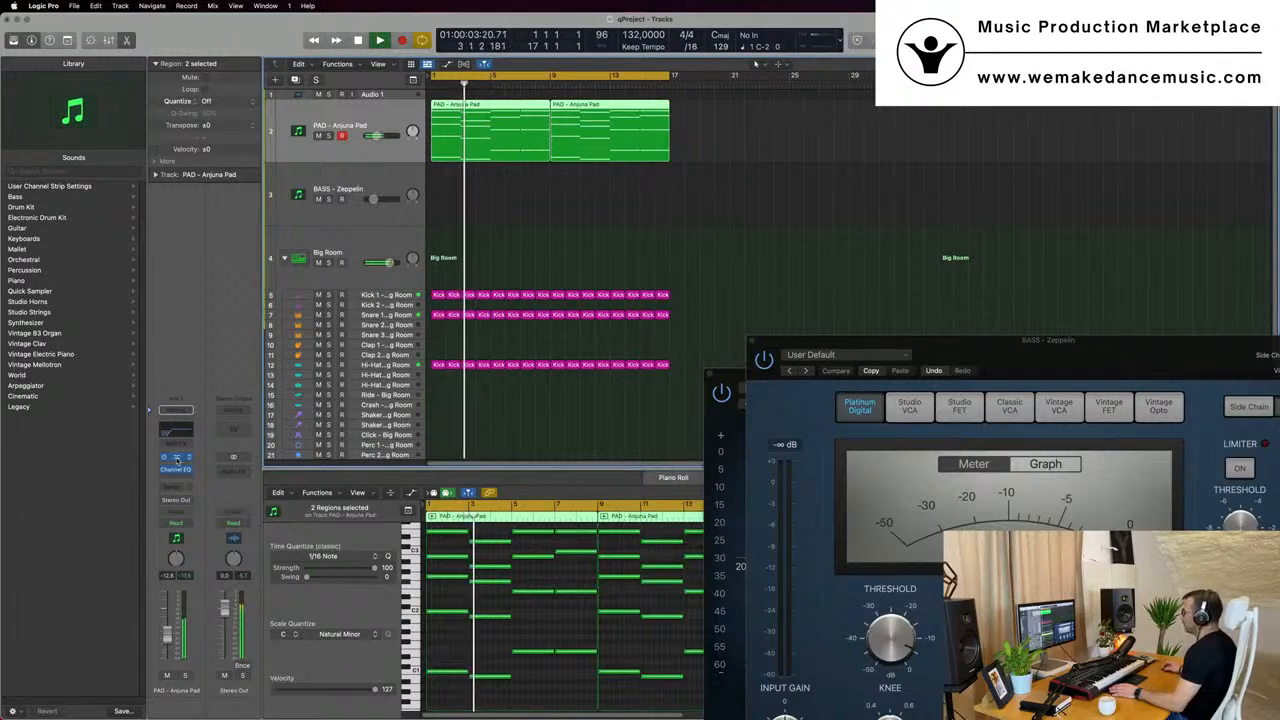
click(175, 457)
drag(875, 475, 763, 266)
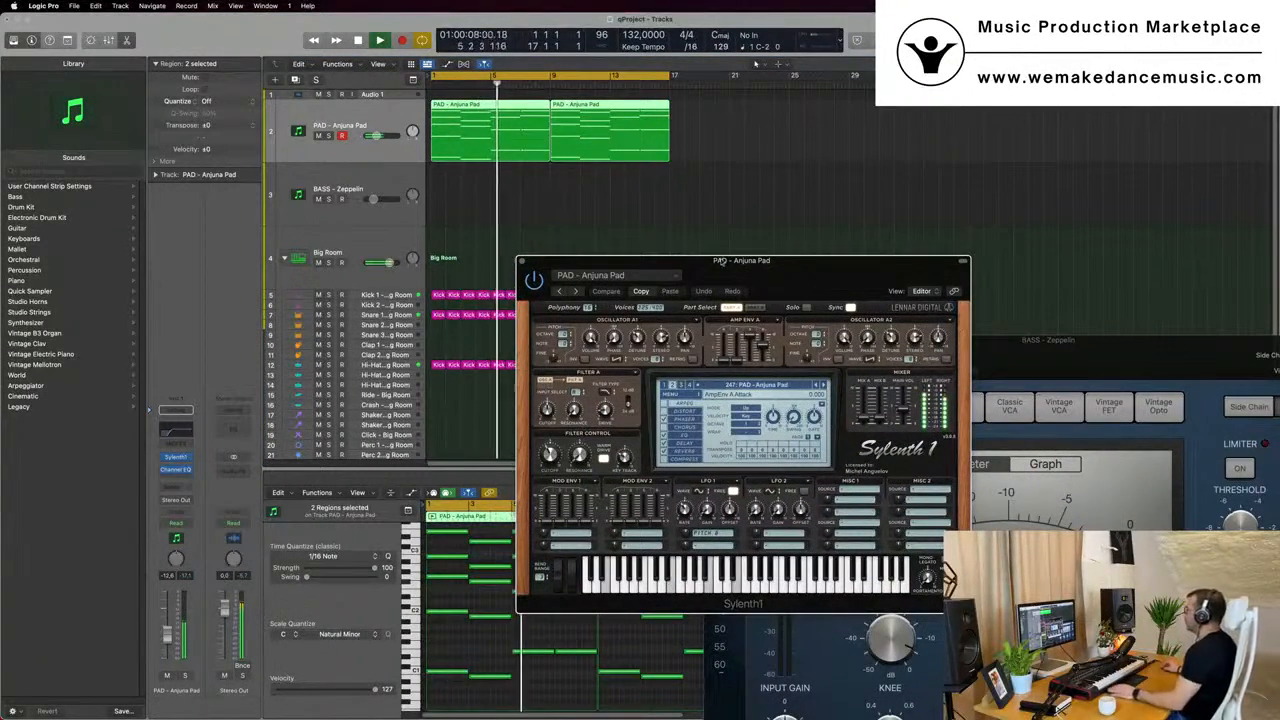
drag(720, 265, 688, 252)
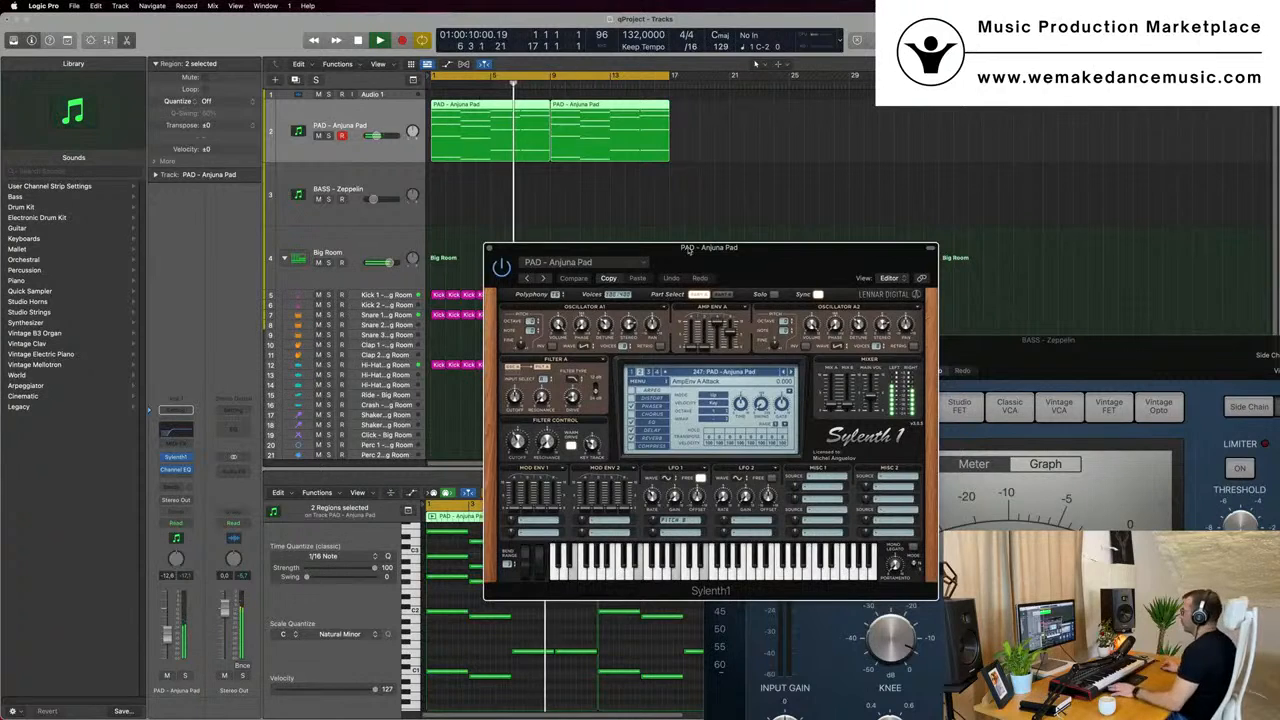
key(Return)
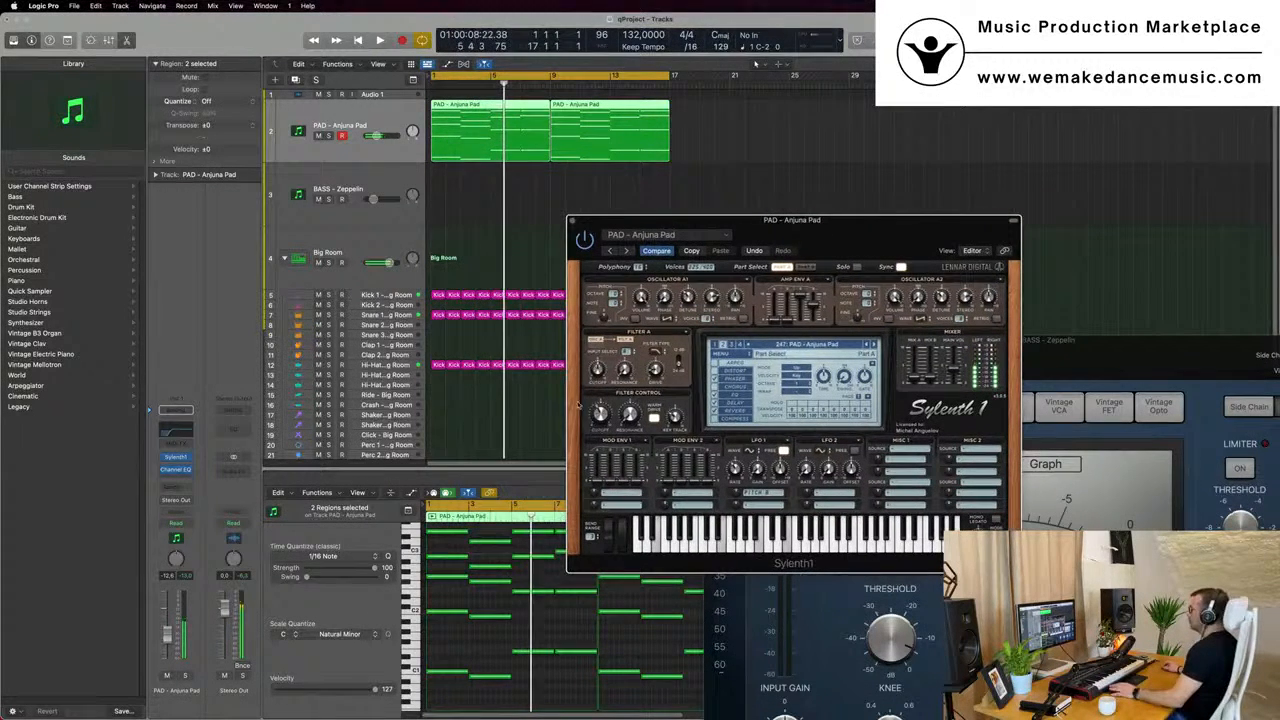
key(space)
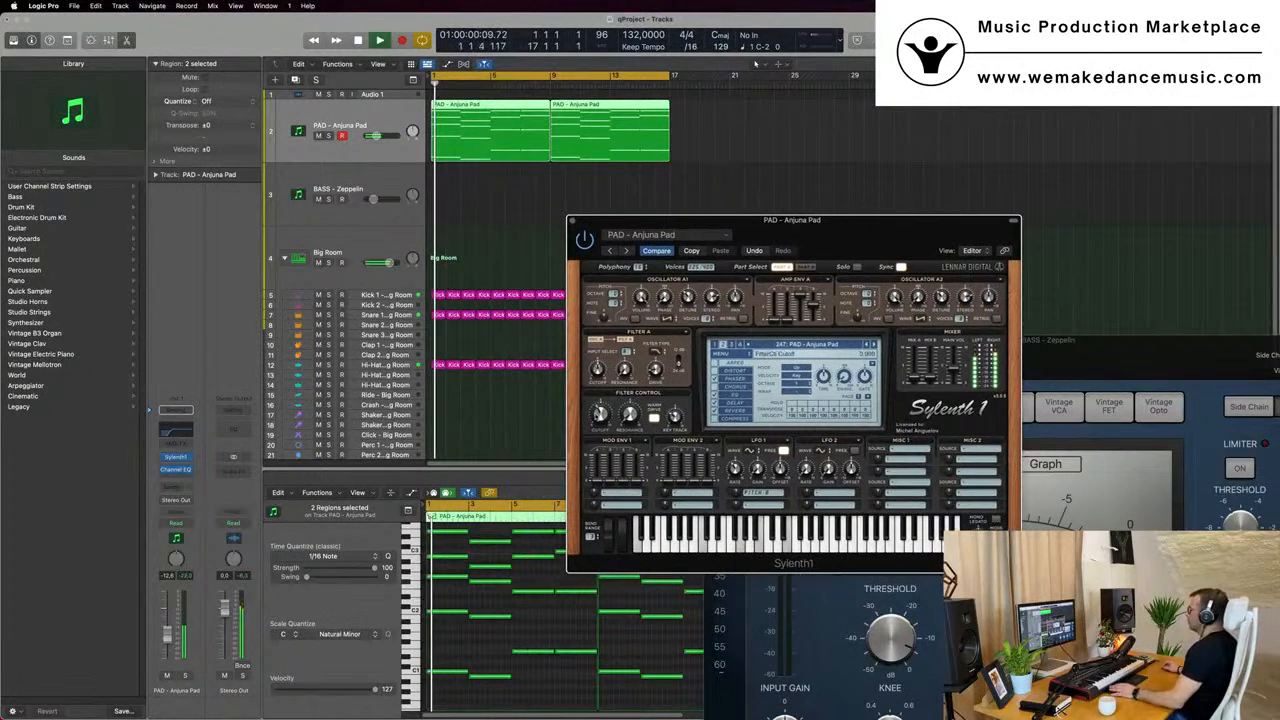
key(space)
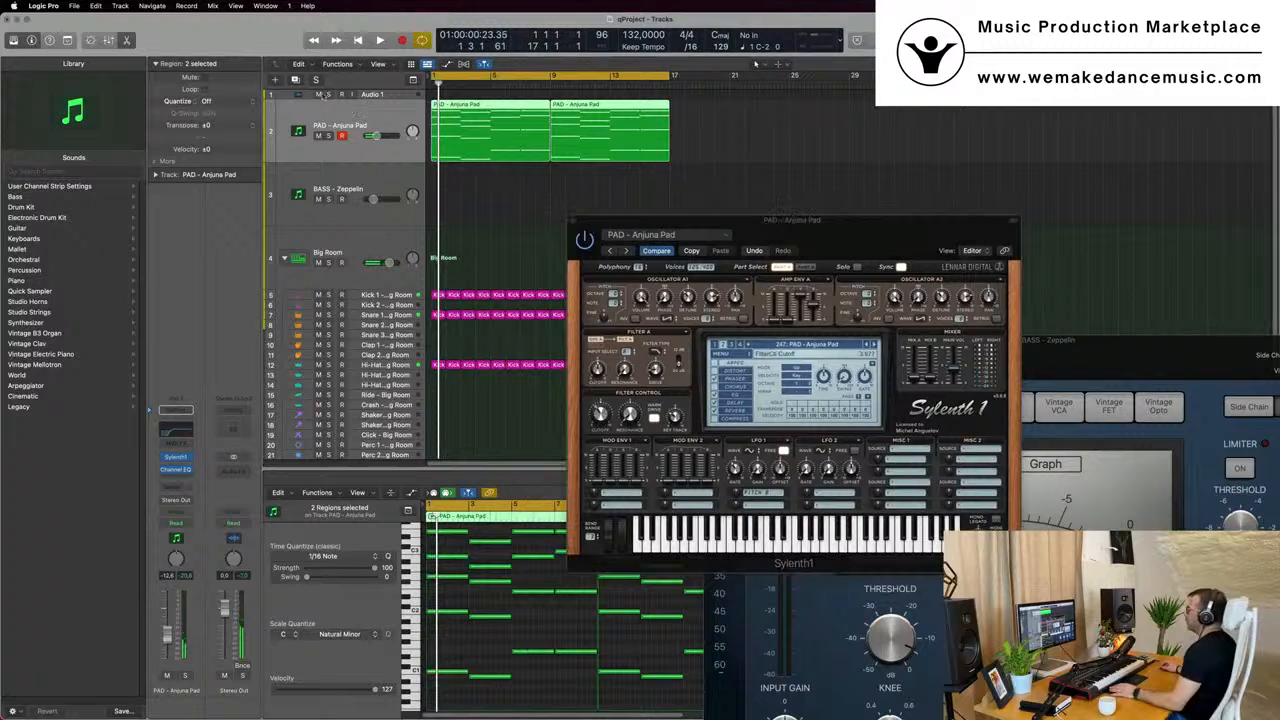
- Duplicate the PAD - Anjuna Pad track with its instrument and copy both pad regions onto the new track
key(super+d)
drag(850, 224, 954, 211)
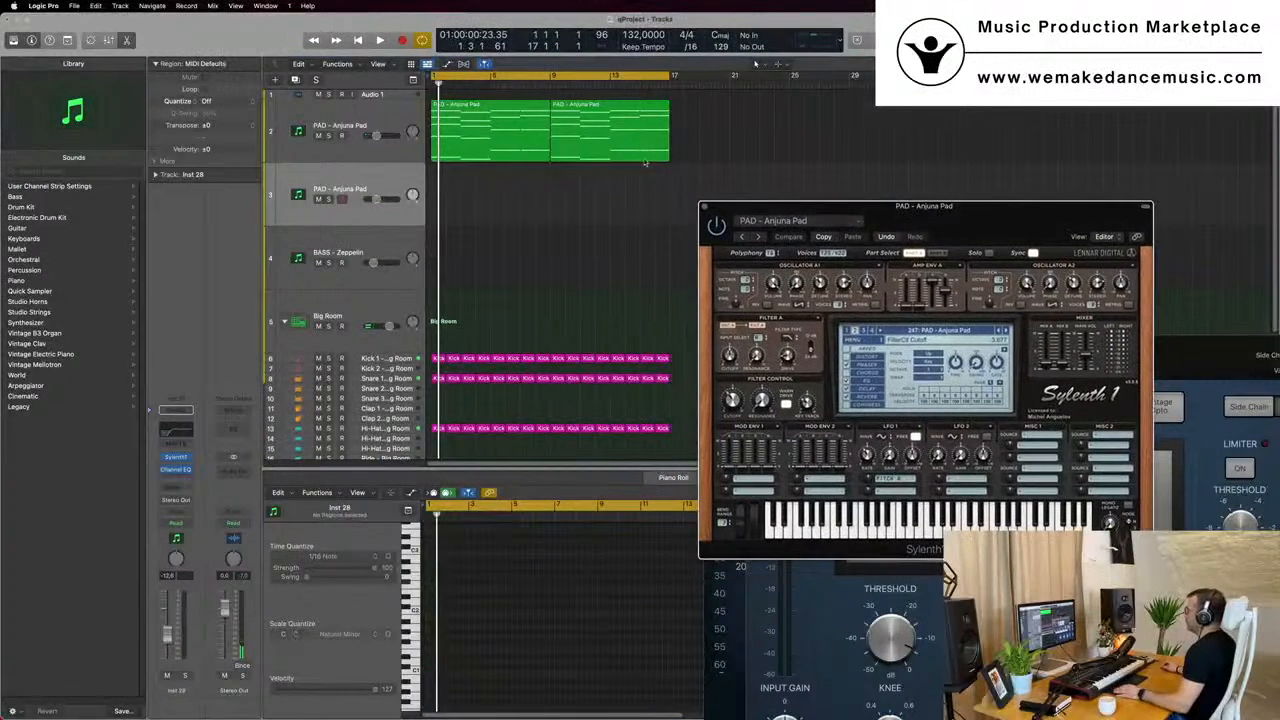
drag(709, 140, 485, 200)
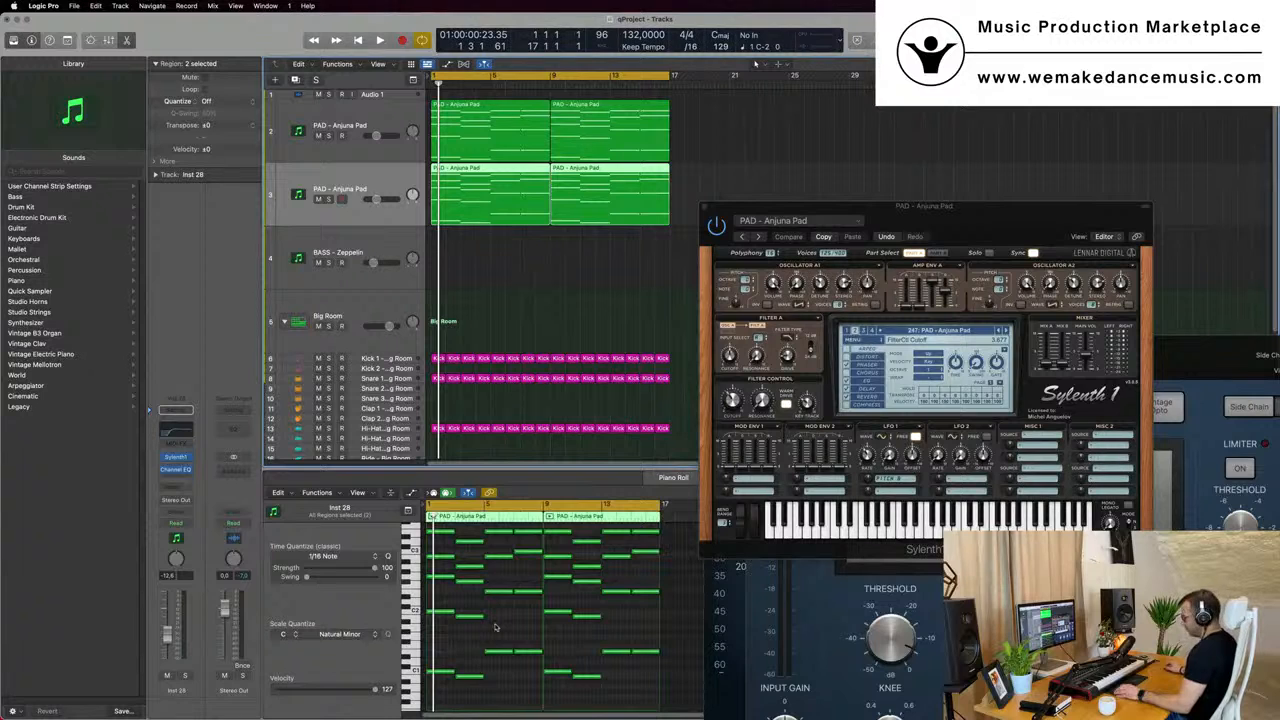
- Shorten all notes in the two copied pad regions to brief stabs at the start of each chord
click(495, 627)
key(super+a)
key(super+Right)
key(super+Right)
key(super+Right)
key(super+Right)
key(super+Right)
key(super+Right)
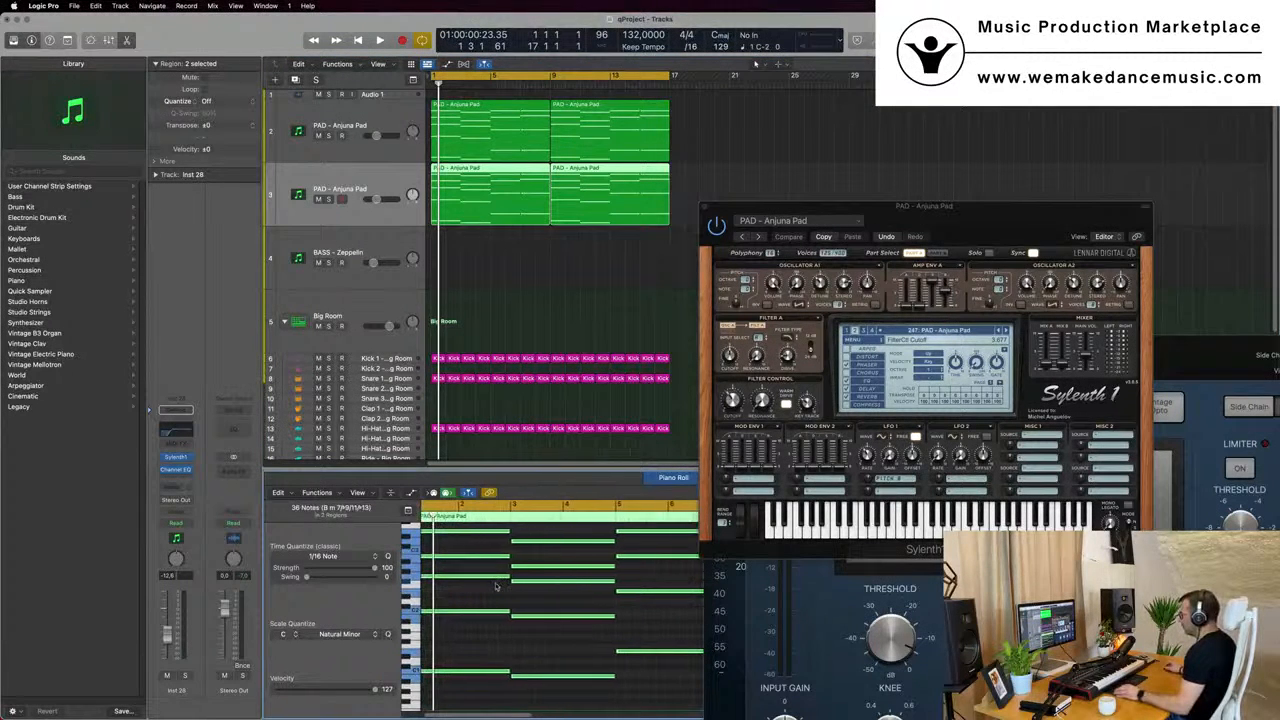
key(super+Right)
drag(527, 612, 434, 624)
key(super+Right)
key(super+Right)
key(super+Right)
key(super+Right)
key(super+Right)
key(super+Right)
key(super+Right)
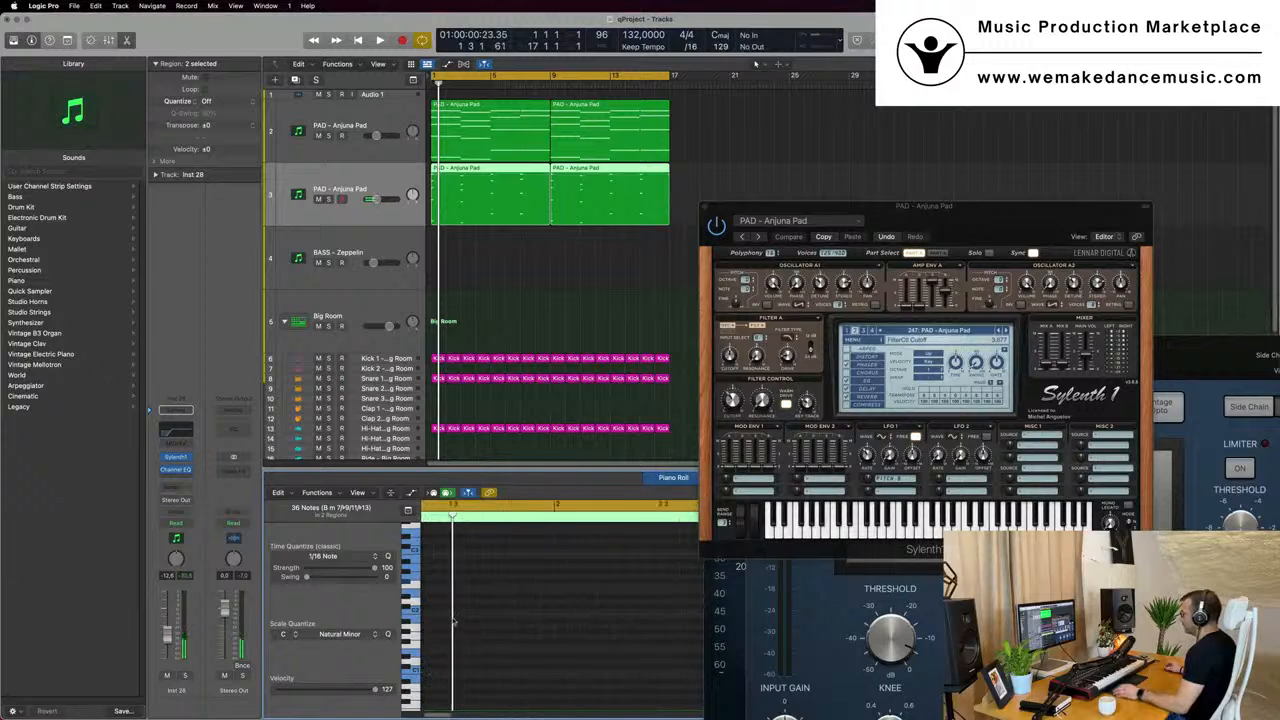
- Copy the shortened chords to mid-bar and early in the following bar to build a repeating rhythm in the duplicated pad part
key(super+Left)
key(super+Left)
key(super+Left)
key(super+Left)
key(super+Left)
key(super+Left)
key(super+Left)
key(super+Left)
key(super+Right)
key(super+Right)
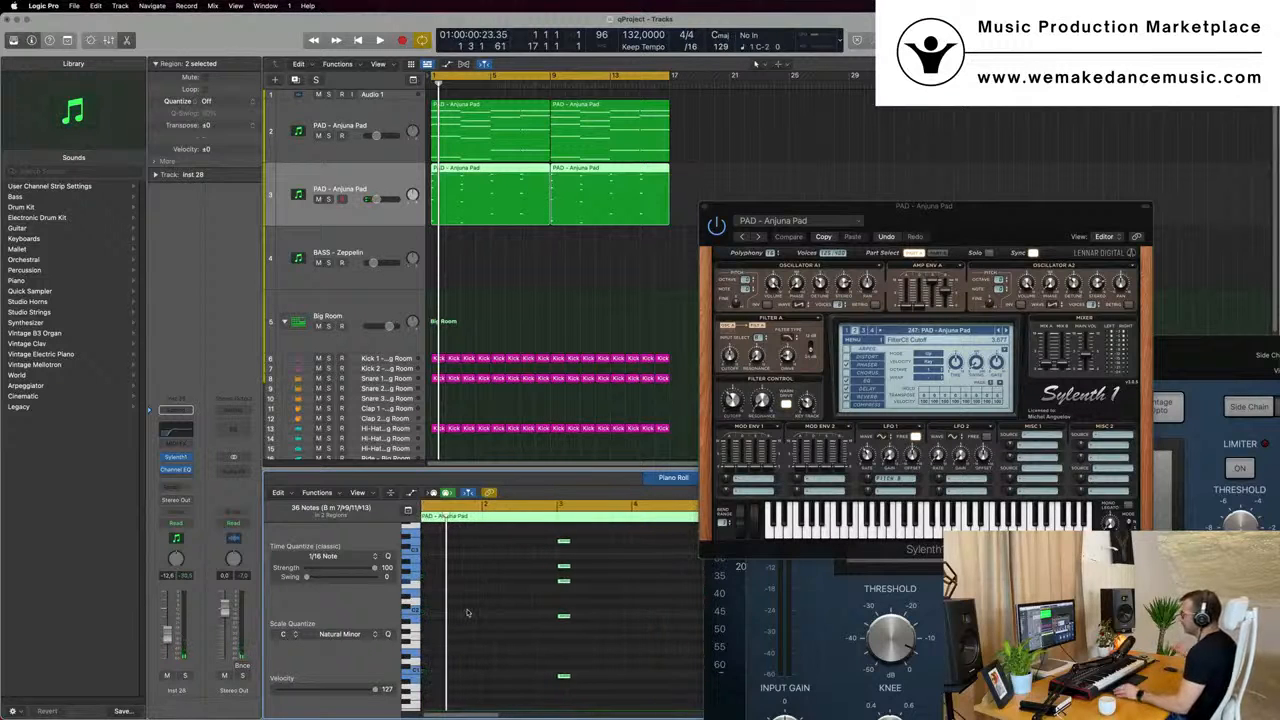
scroll(466, 612, left, 2)
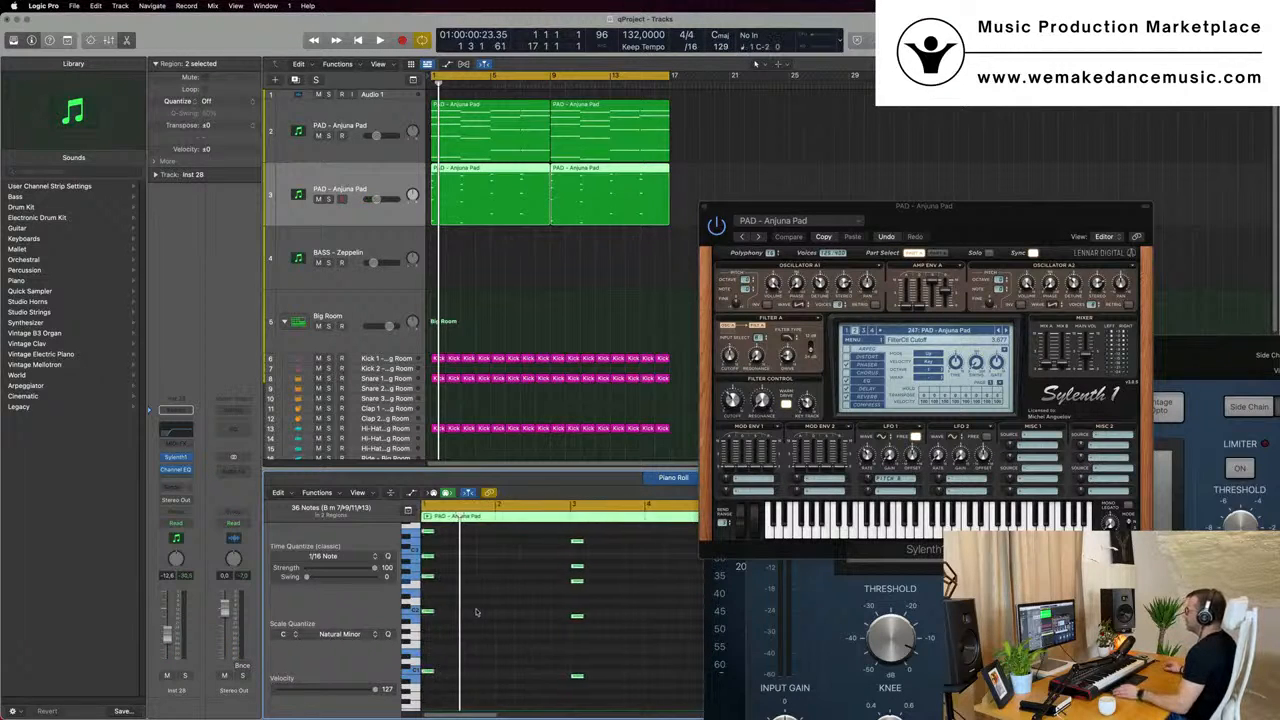
drag(434, 615, 524, 614)
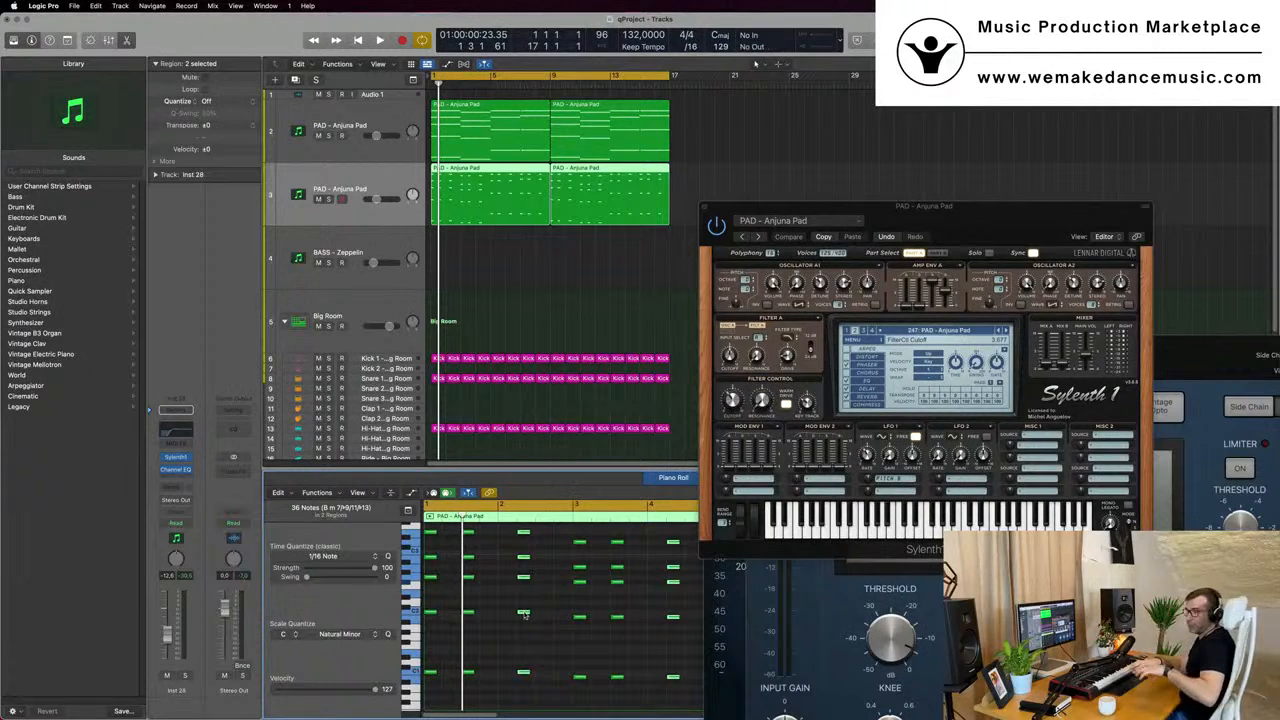
- Play the two pad layers together and adjust the original pad's Sylenth1 filter cutoff to about 3.87
key(space)
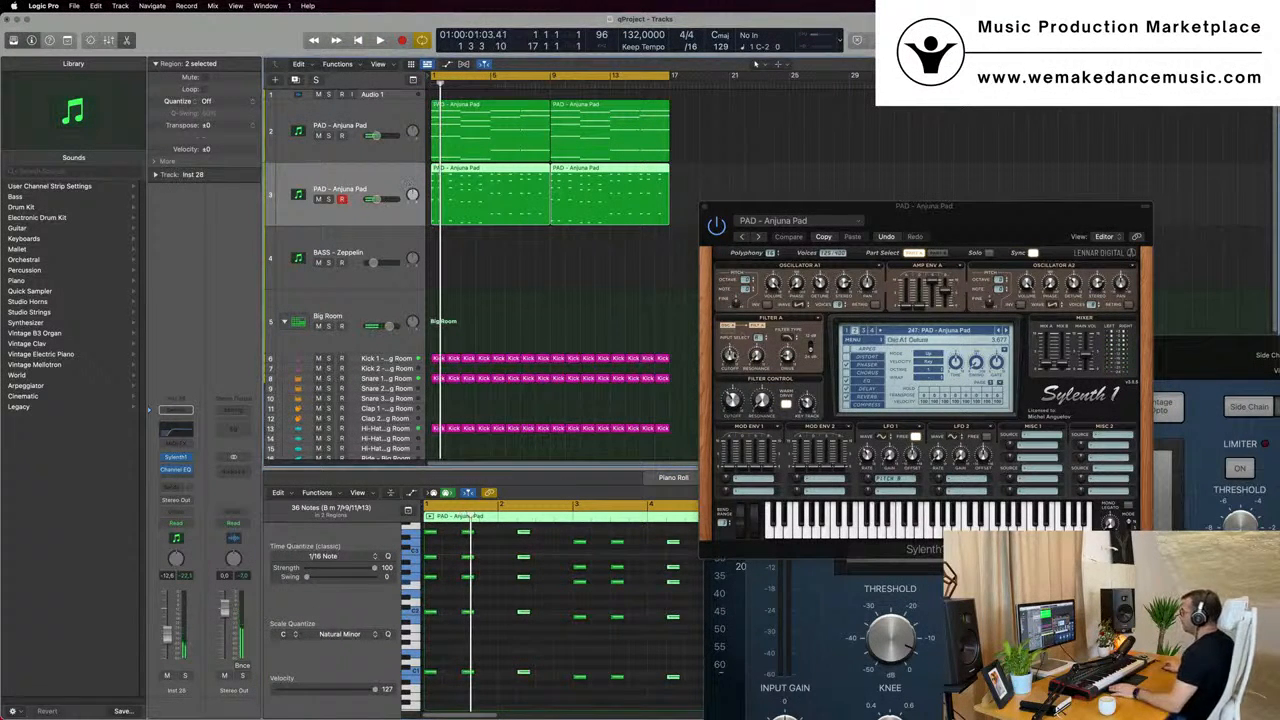
drag(733, 397, 744, 372)
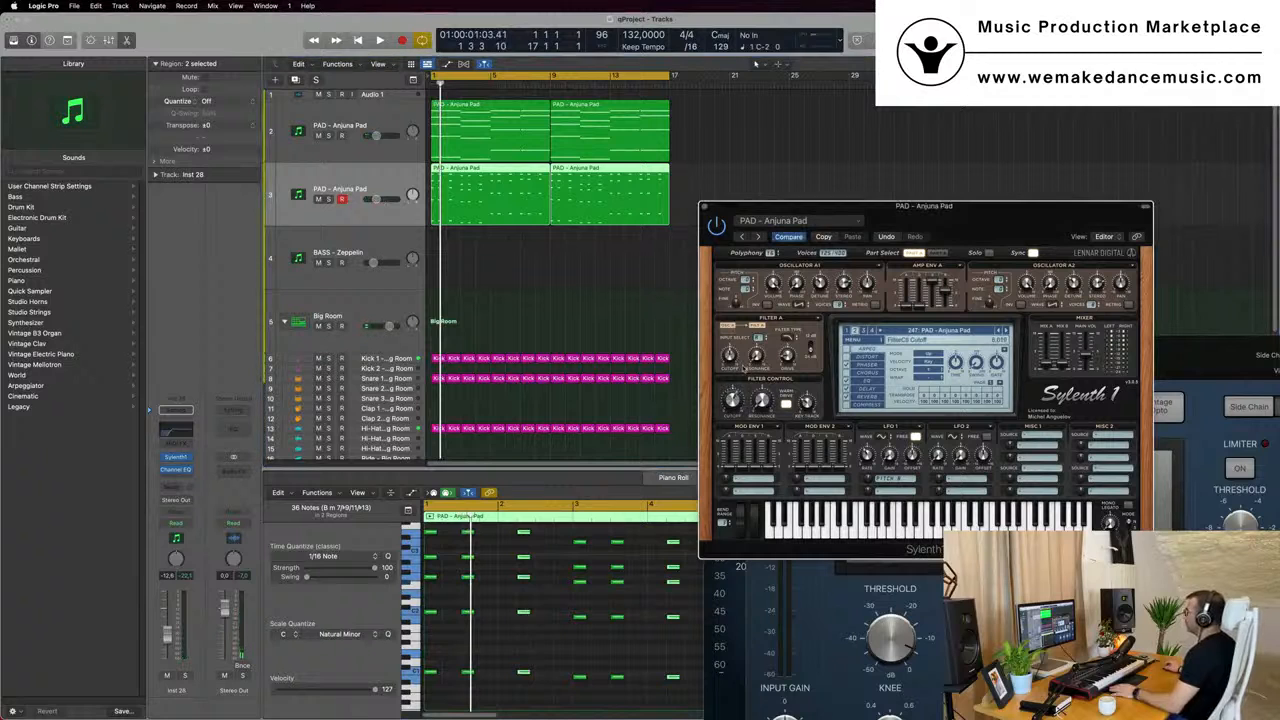
key(space)
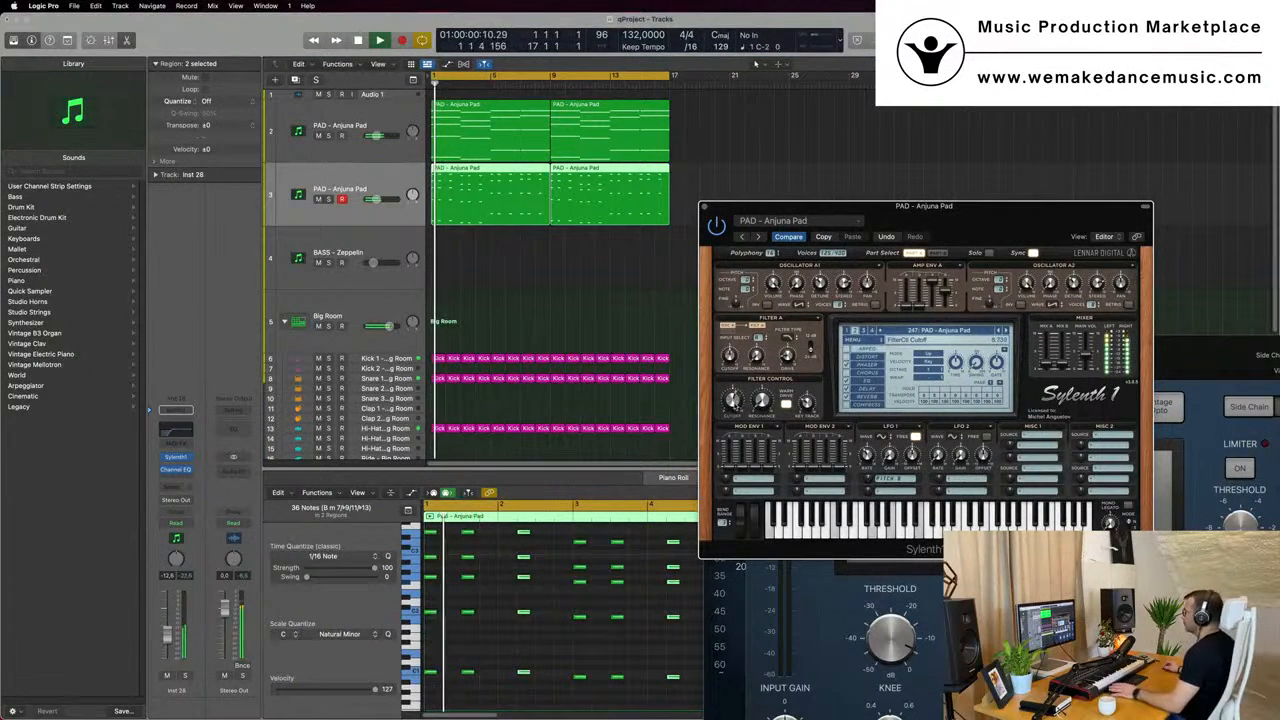
key(space)
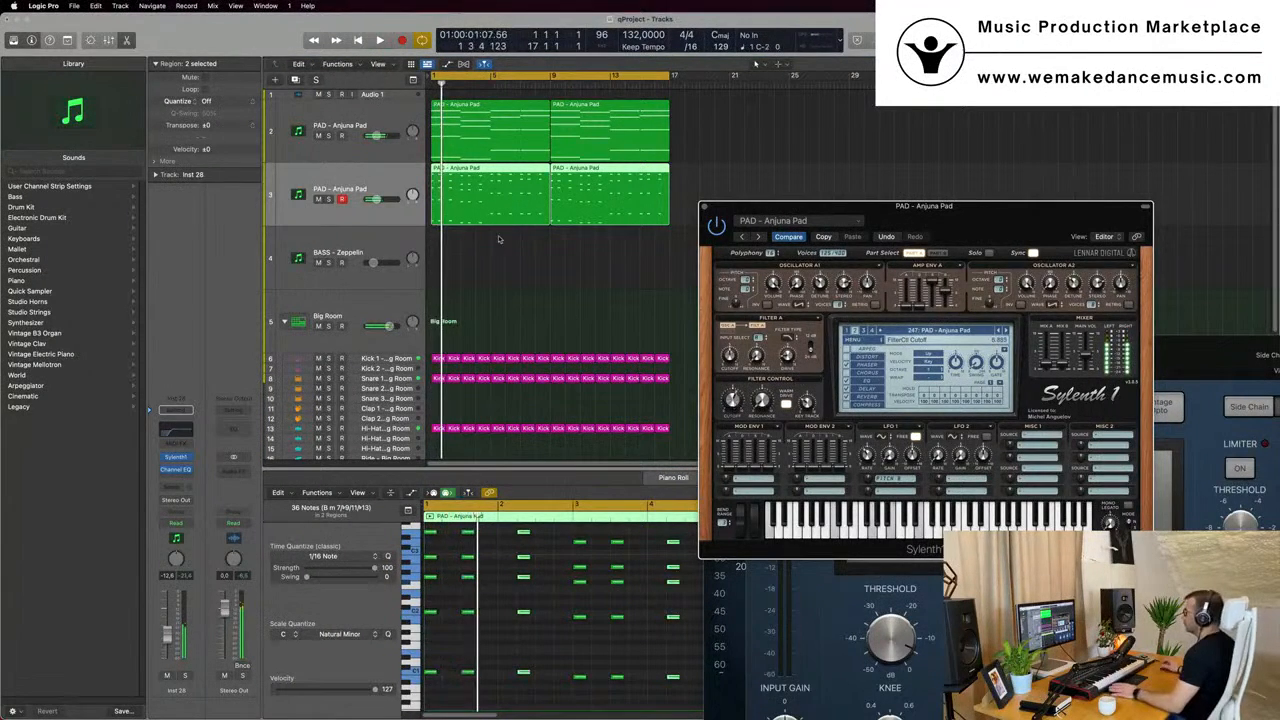
click(401, 124)
key(space)
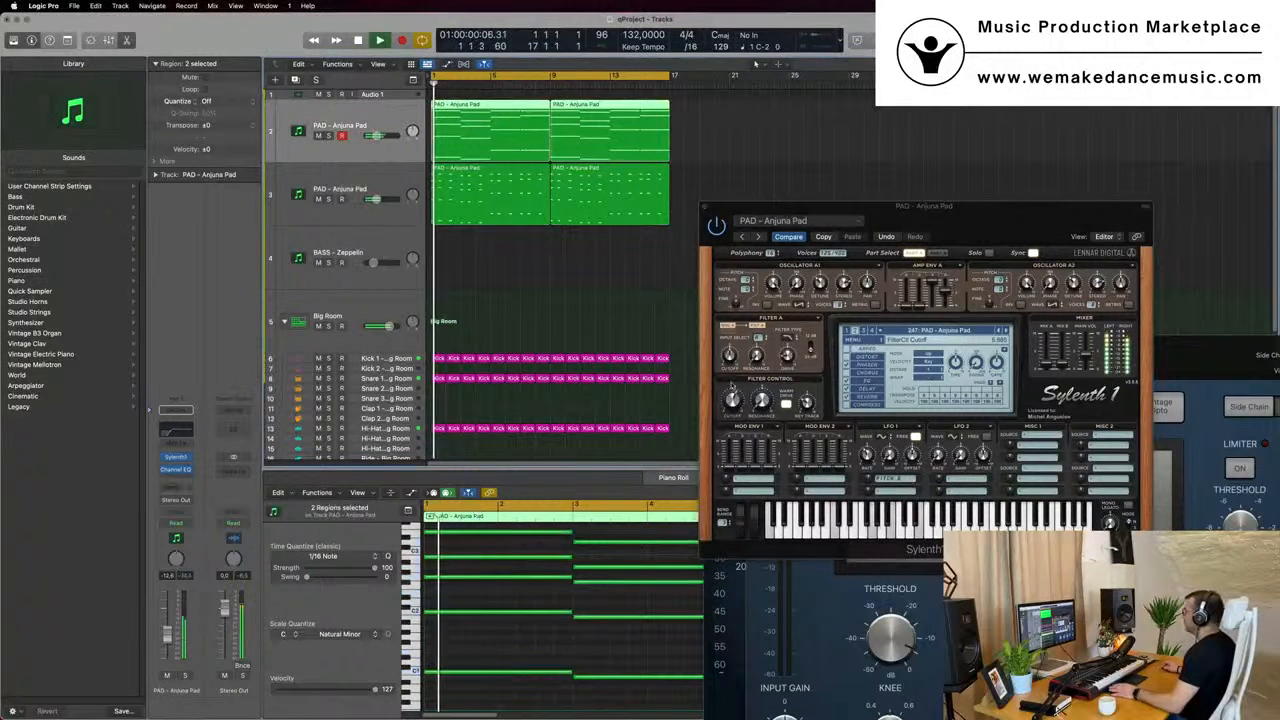
key(space)
key(space)
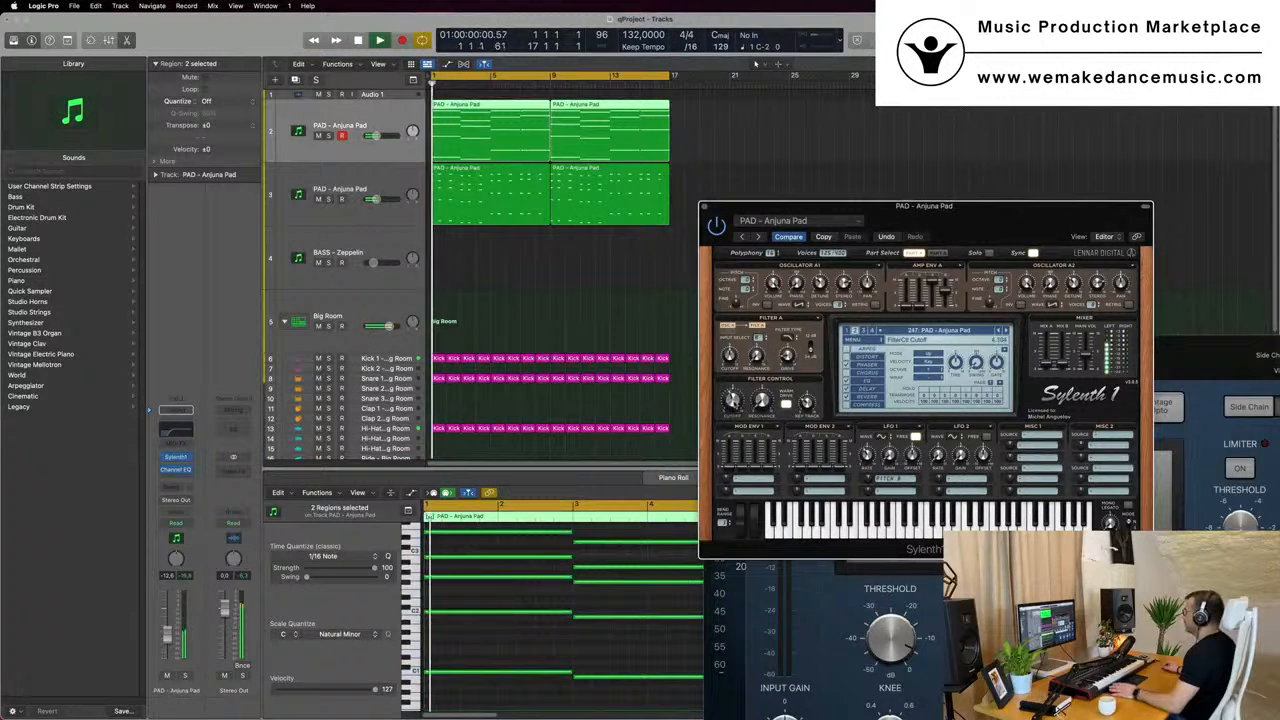
- Open Sylenth1 on the duplicated pad track and raise that track's volume to about -9.8 dB during playback
click(391, 193)
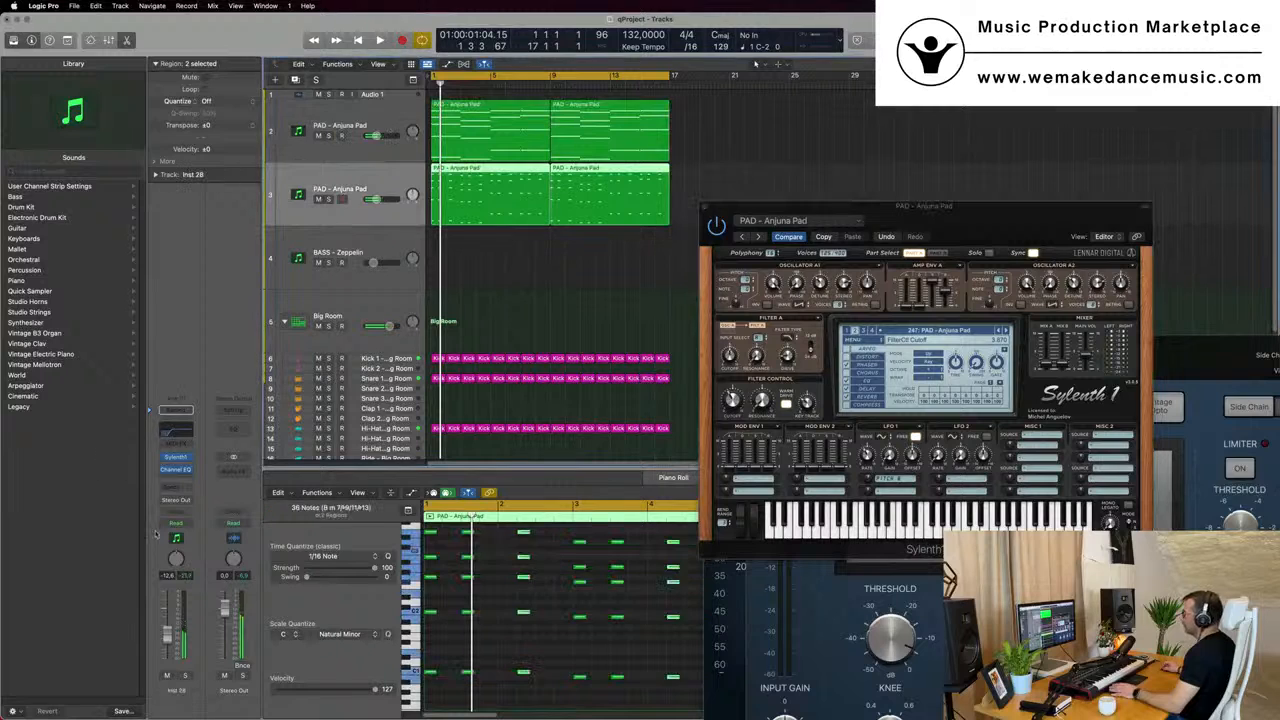
click(176, 458)
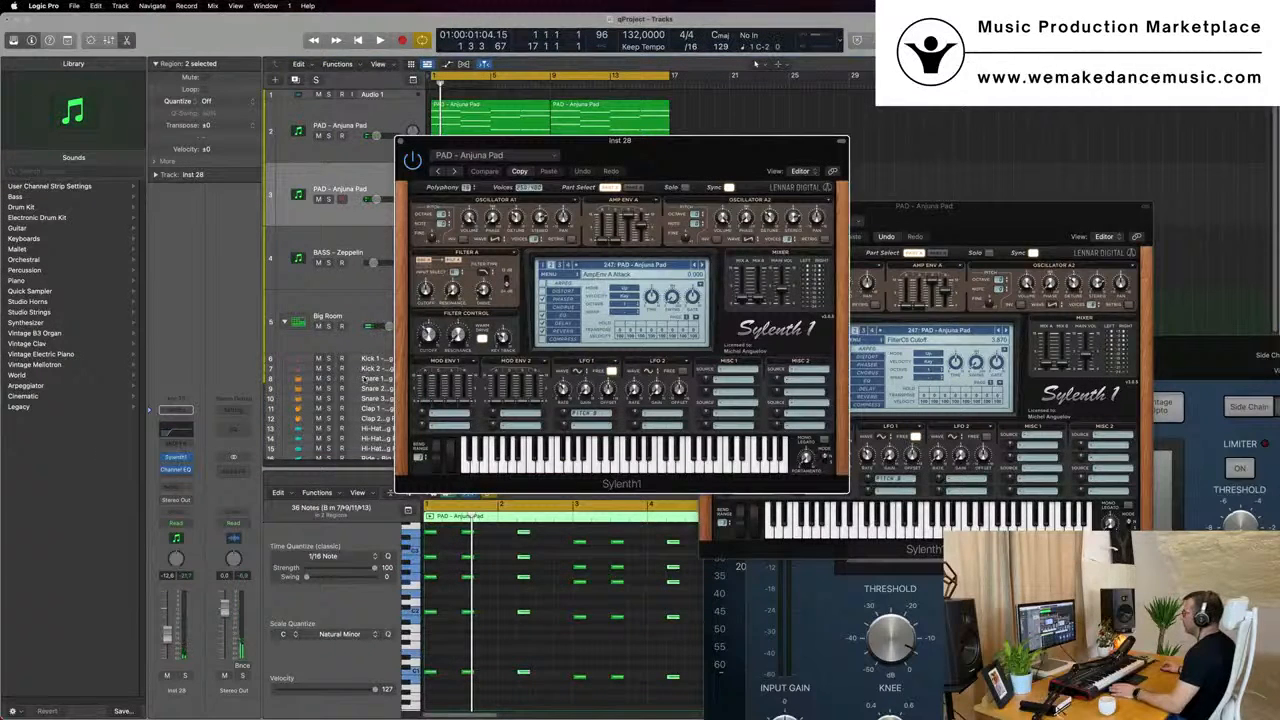
key(space)
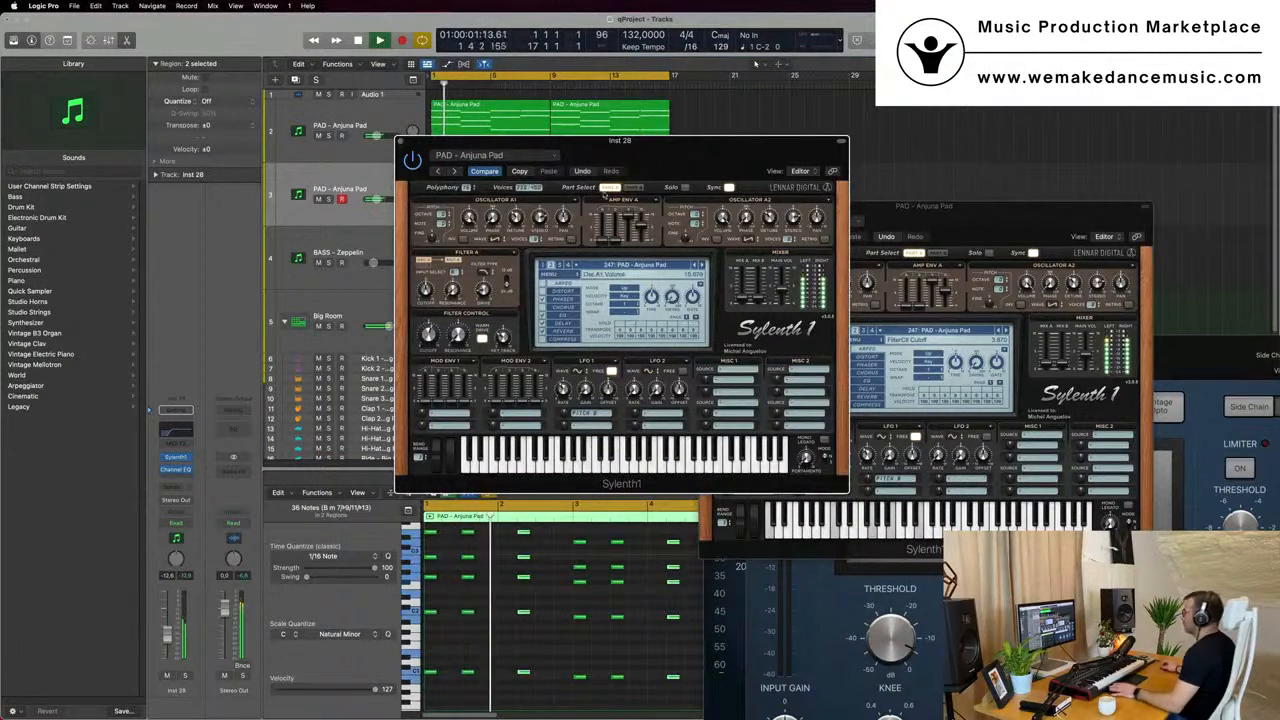
drag(654, 147, 1046, 167)
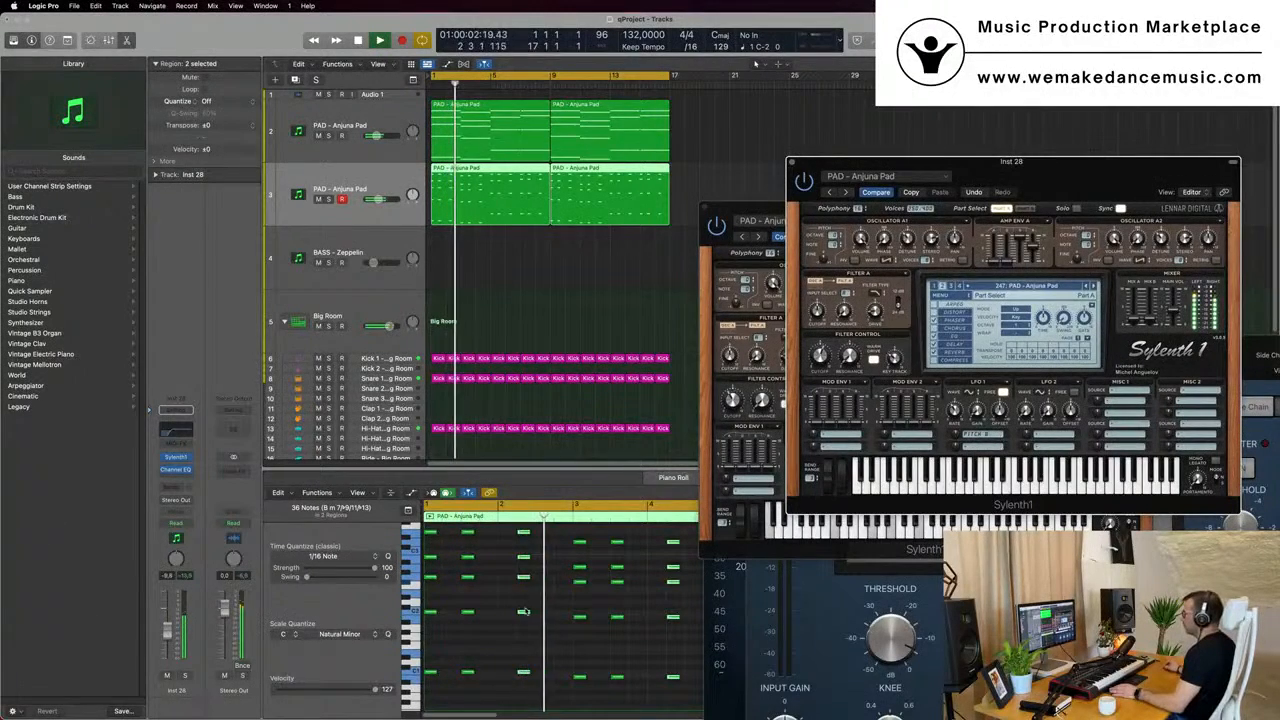
- Select the second and third short chords of the duplicated pad part and try moving them slightly earlier
click(514, 642)
scroll(514, 642, down, 2)
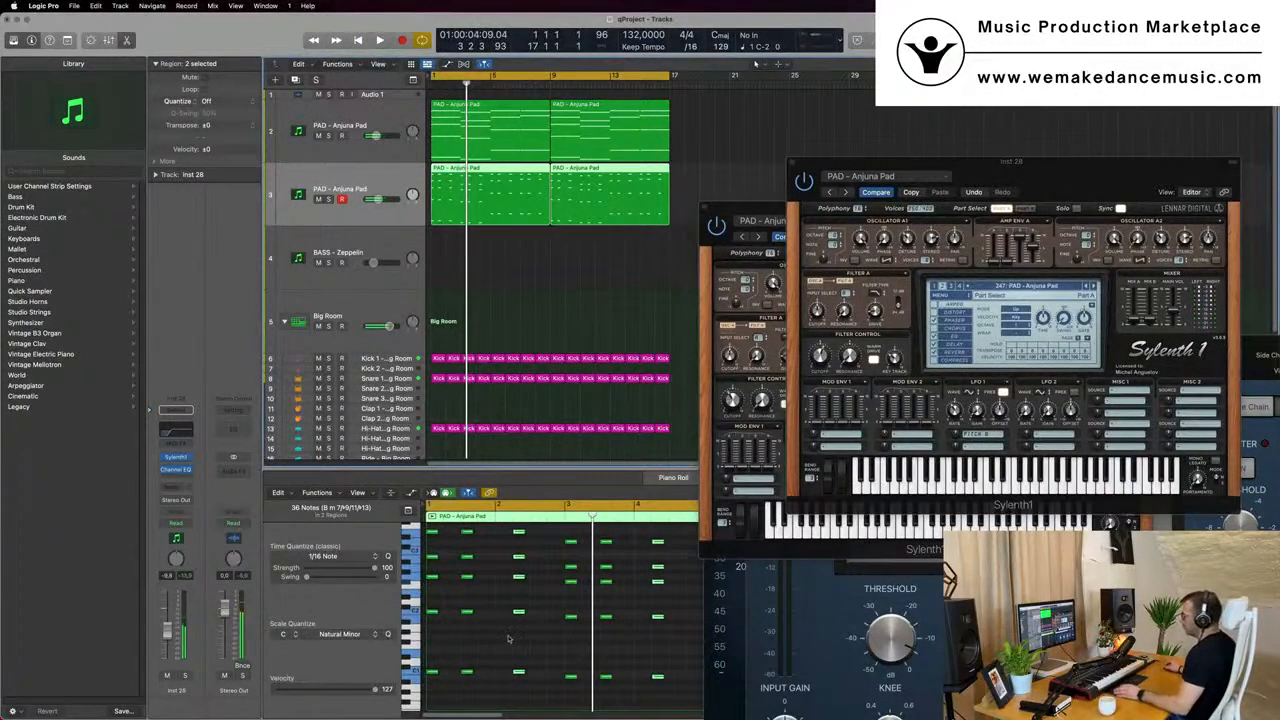
key(Return)
scroll(478, 552, up, 3)
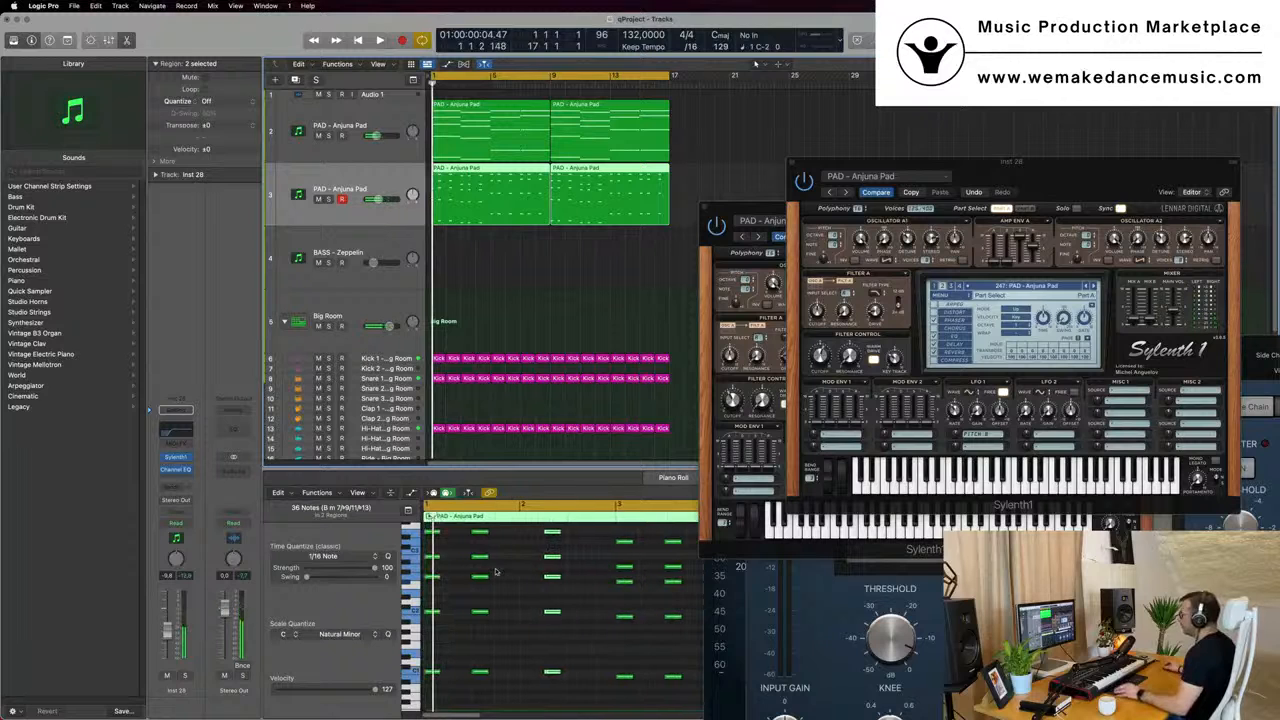
scroll(475, 562, down, 2)
drag(465, 543, 616, 693)
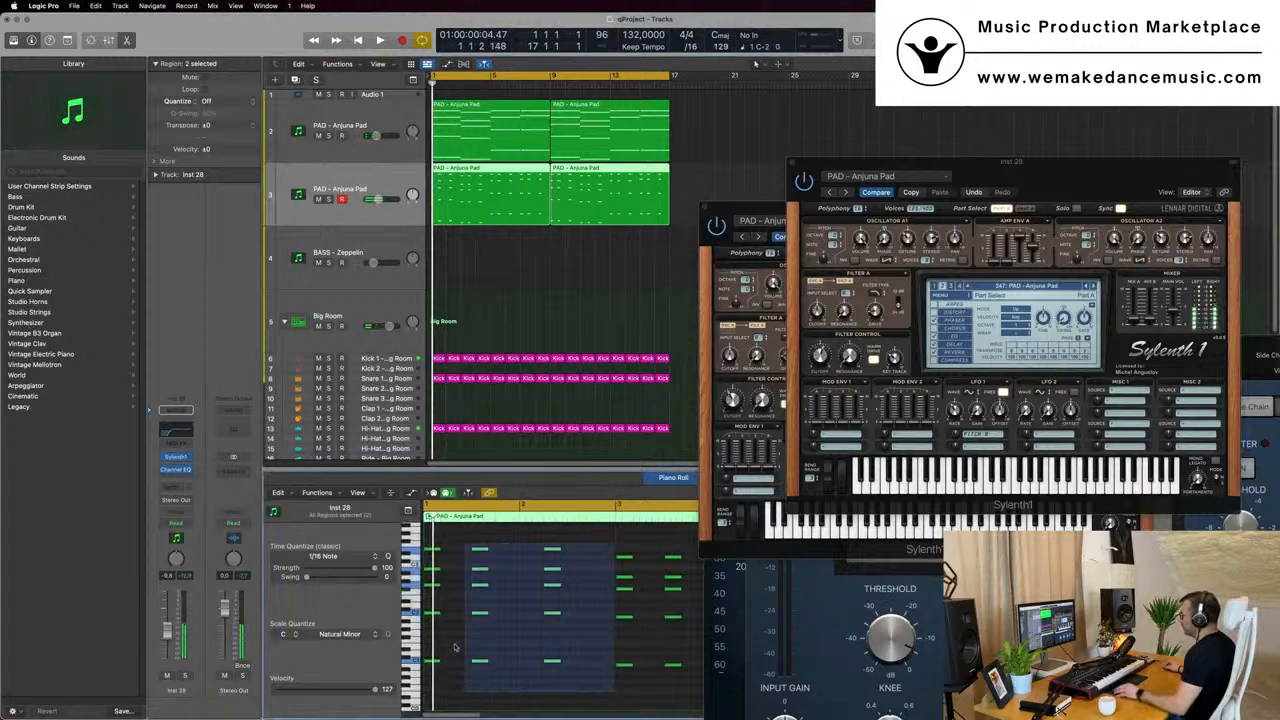
drag(483, 664, 476, 668)
key(space)
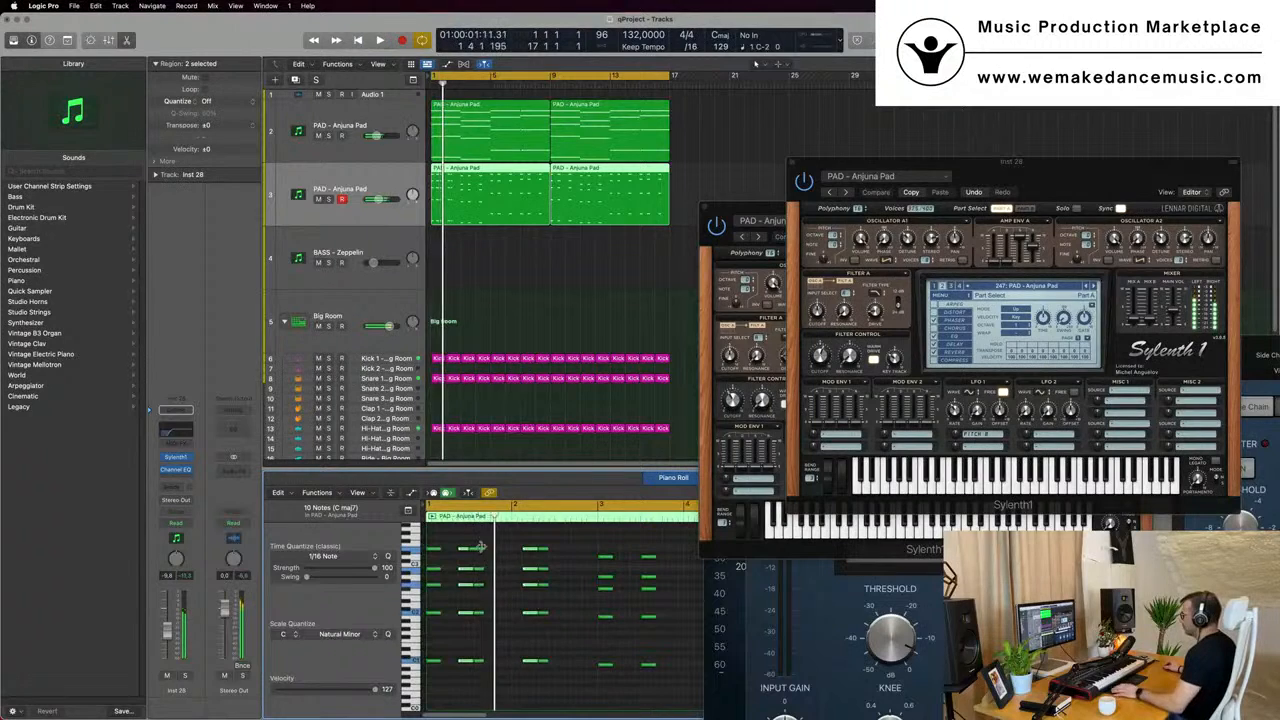
- Move the two selected chords earlier, to beat 2 and the start of bar 2, and copy both slightly later
key(space)
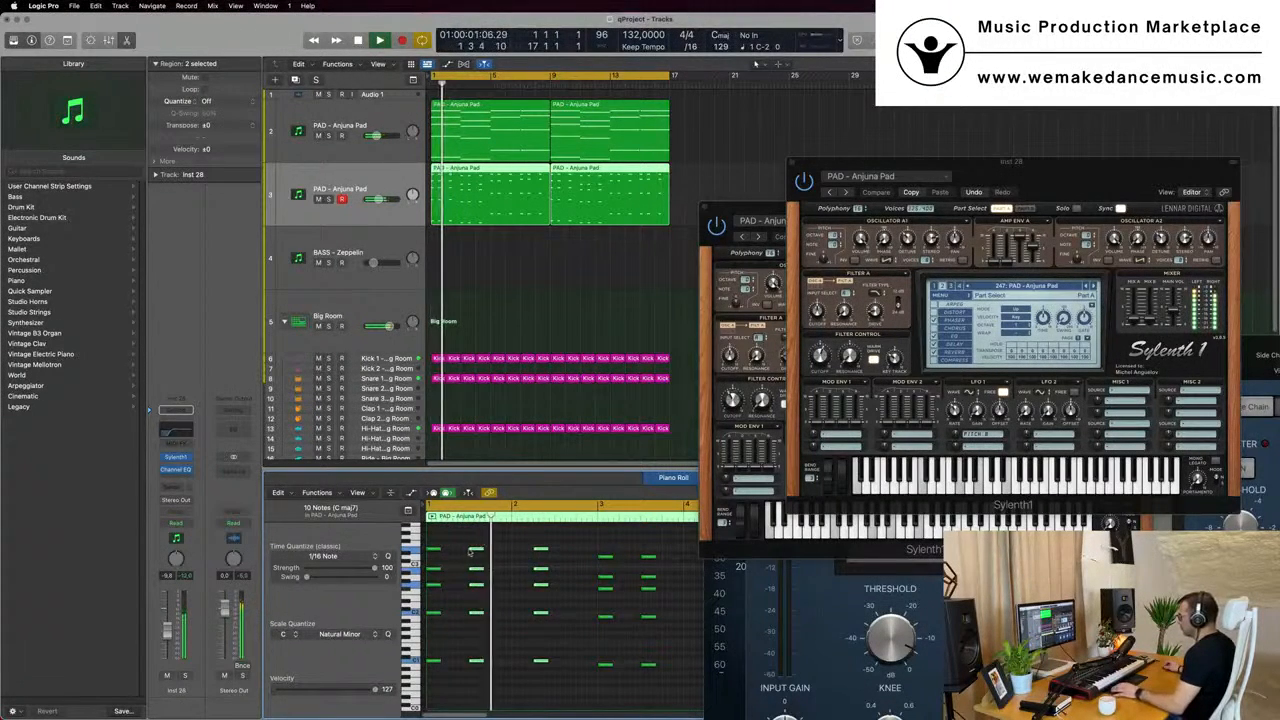
drag(470, 551, 460, 554)
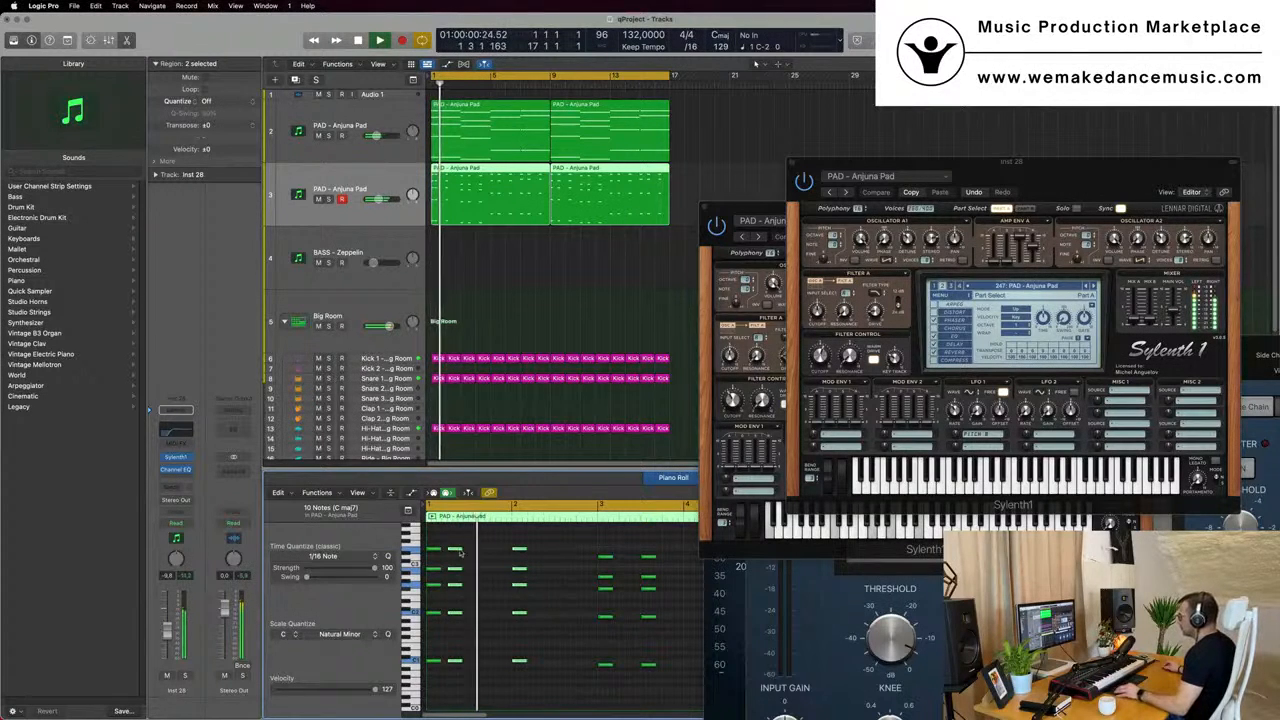
drag(481, 551, 483, 551)
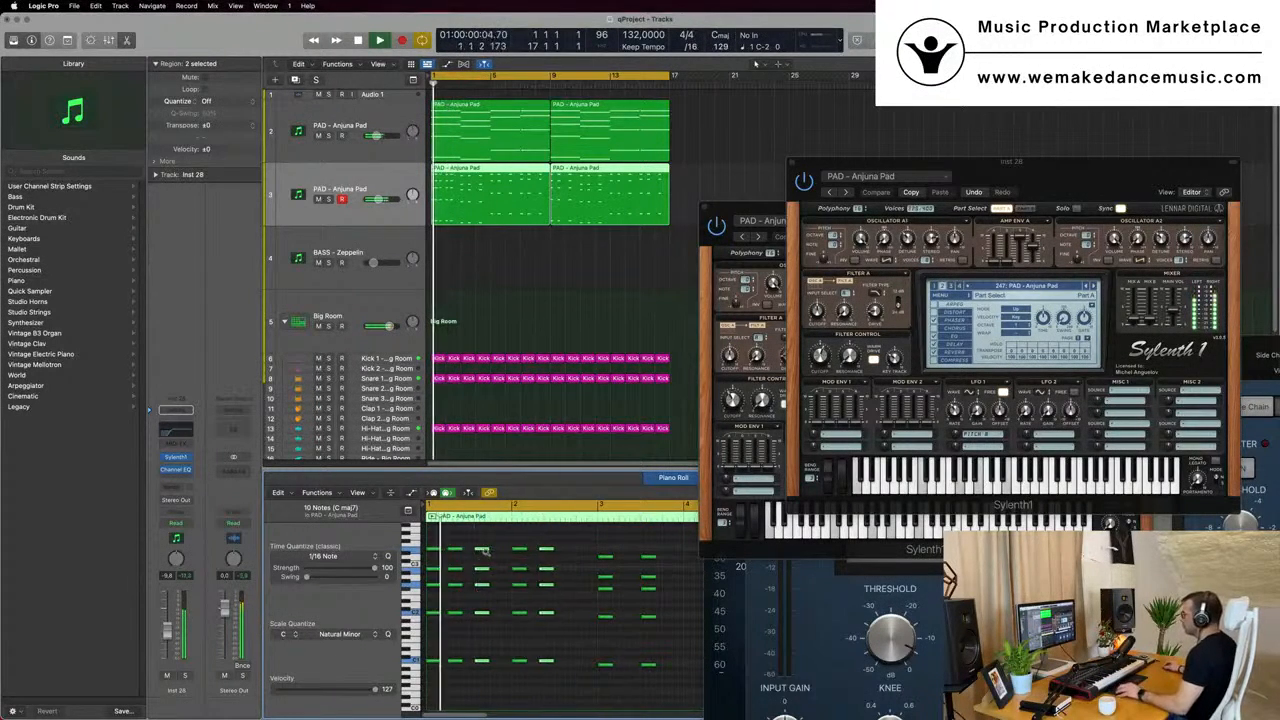
scroll(492, 566, up, 2)
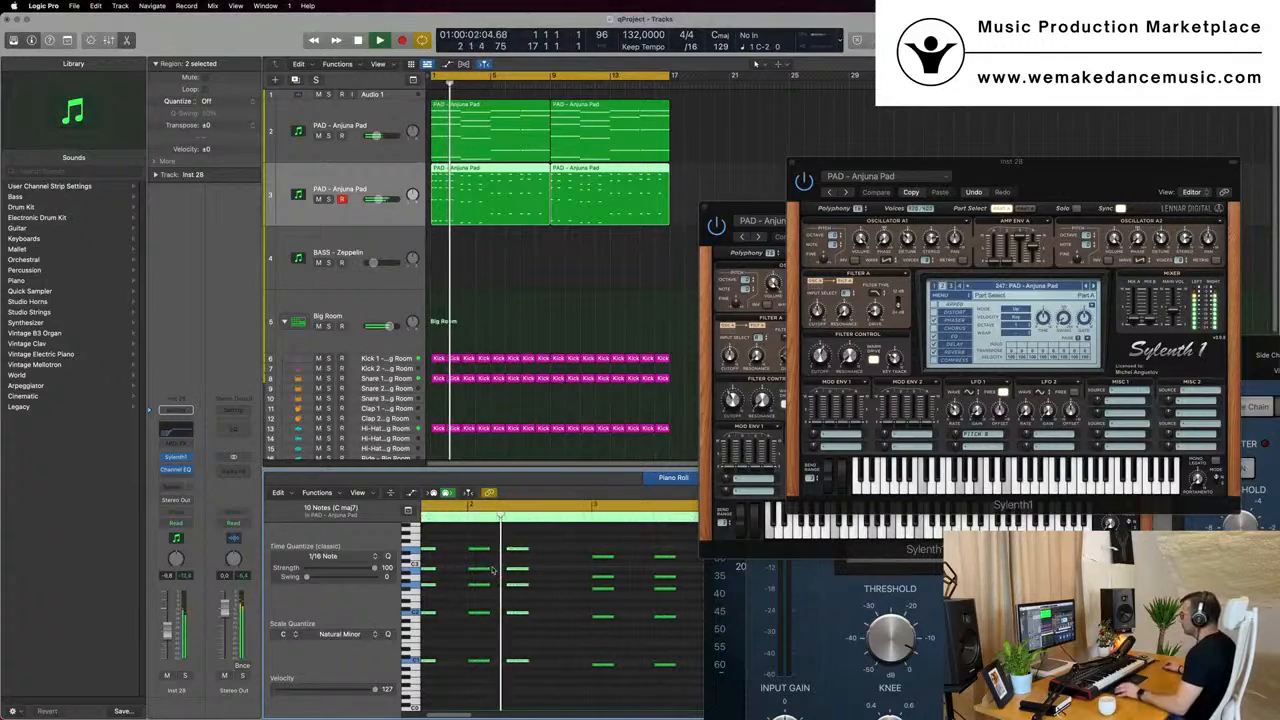
- Adjust the filter cutoff in the duplicated pad's Sylenth1 and move its plug-in window aside
scroll(481, 548, down, 2)
drag(501, 548, 499, 553)
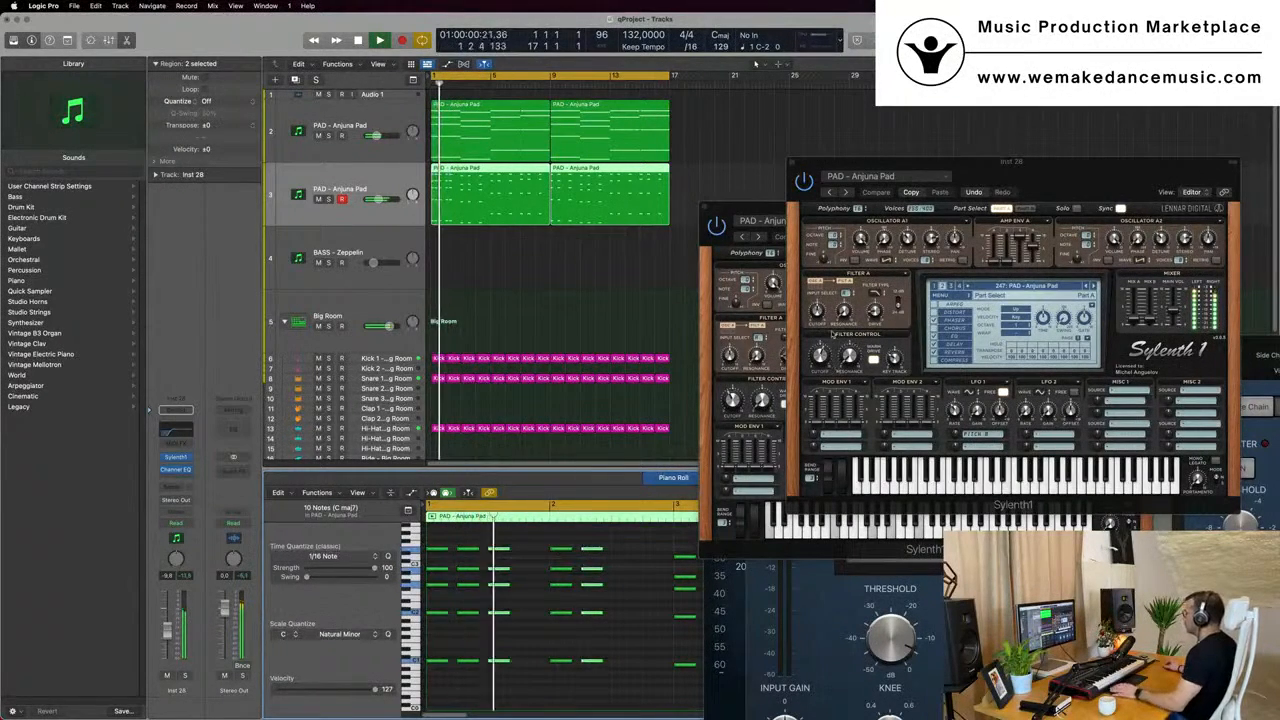
key(space)
drag(824, 356, 828, 342)
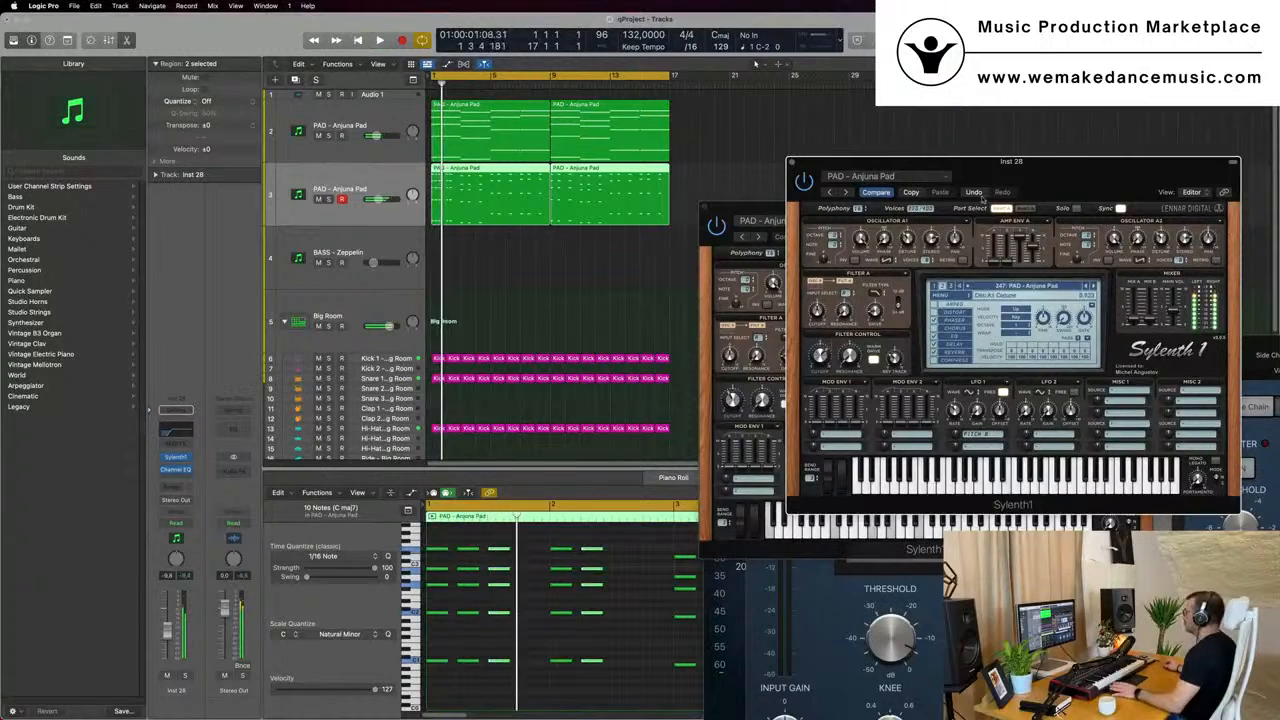
drag(982, 173, 909, 151)
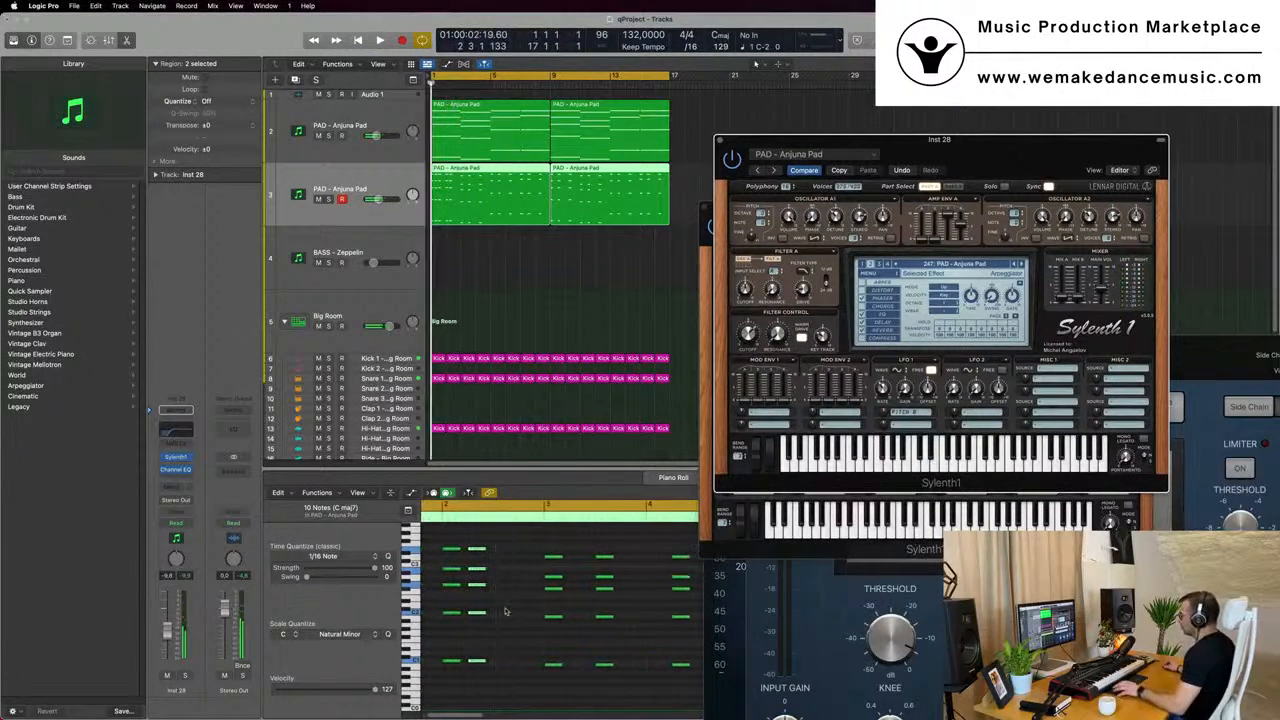
- Remove the third short chord, on beat 3 of bar 1, from the duplicated pad part during playback
key(space)
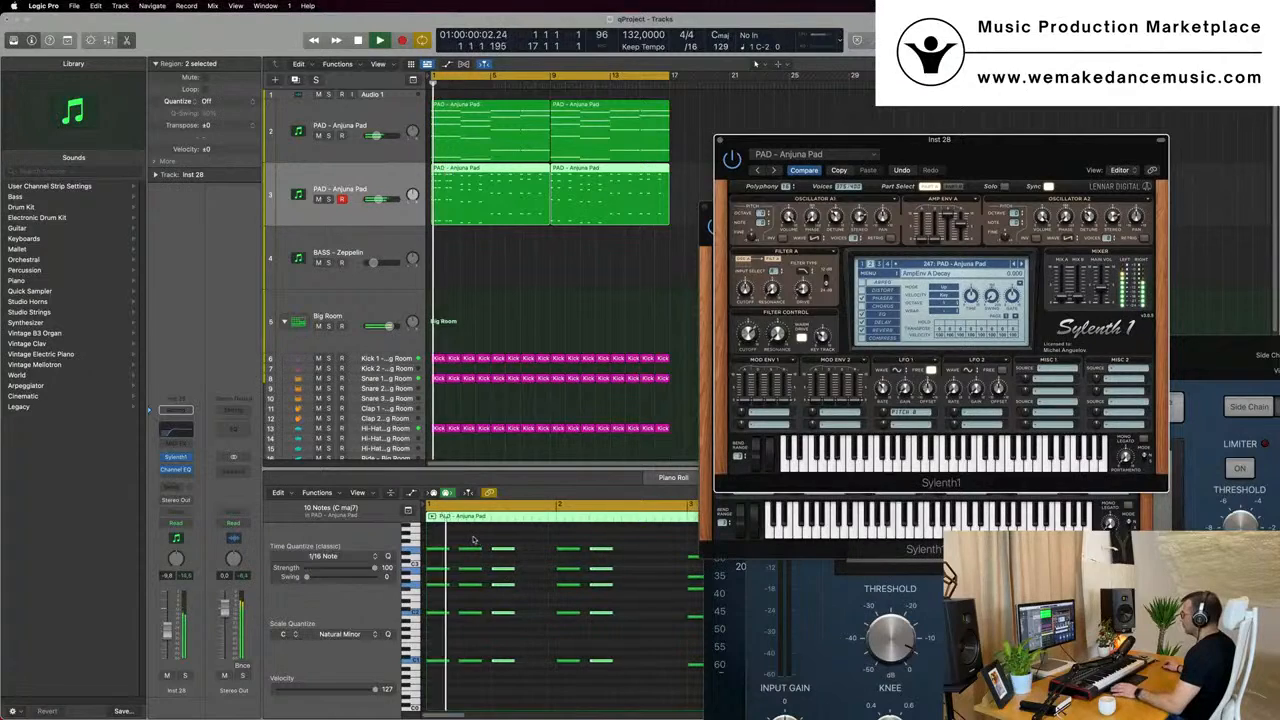
drag(491, 534, 514, 714)
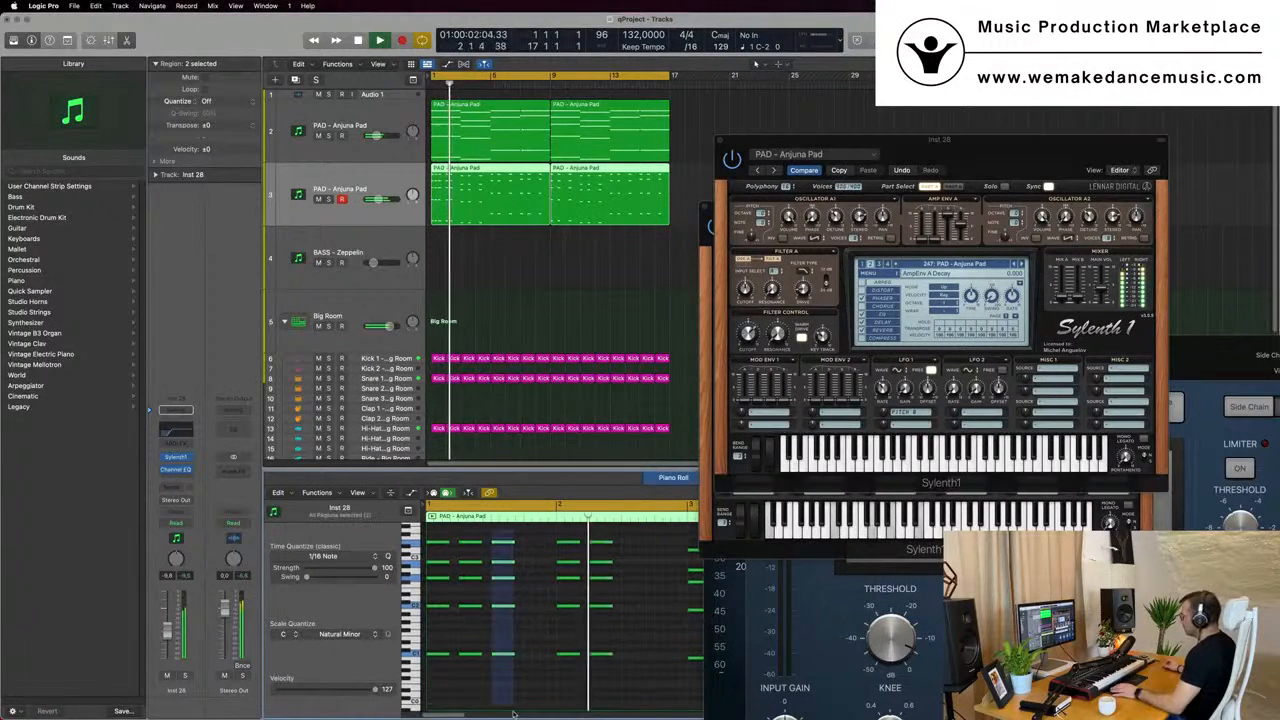
key(space)
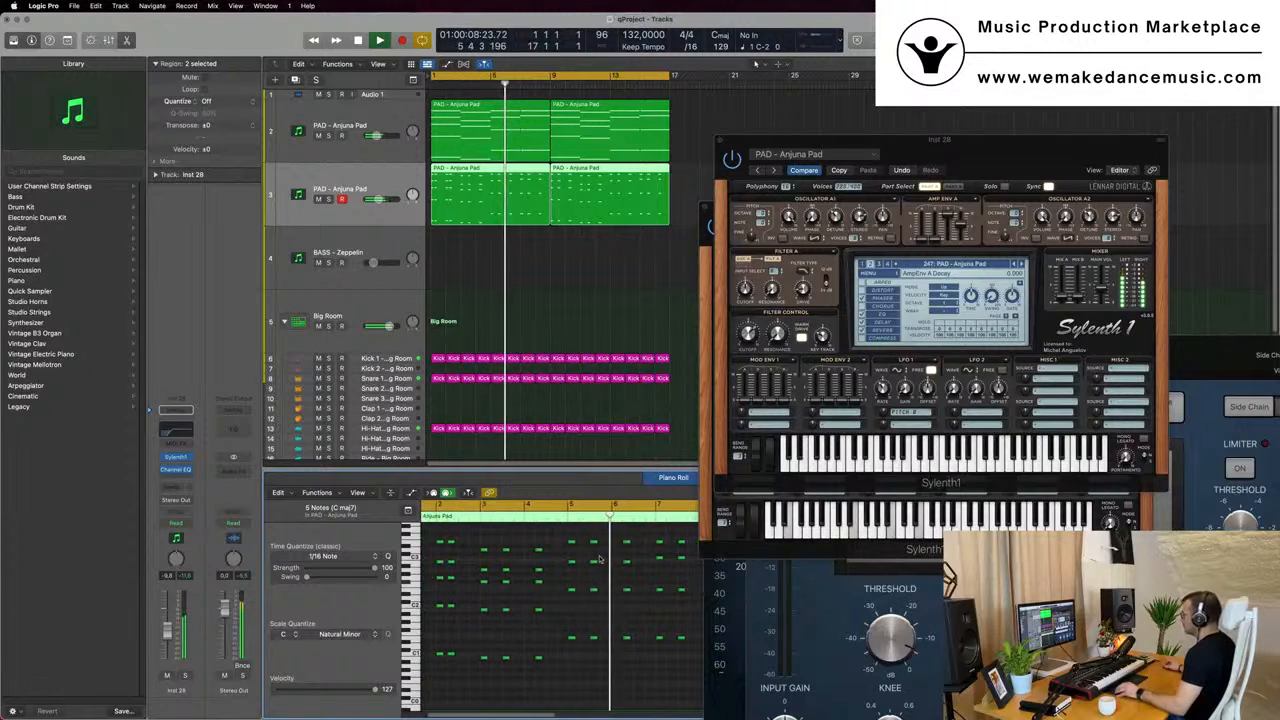
- Copy the second chord of bar 5 earlier to beat 2 of the same bar and play the result
drag(594, 535, 596, 650)
key(space)
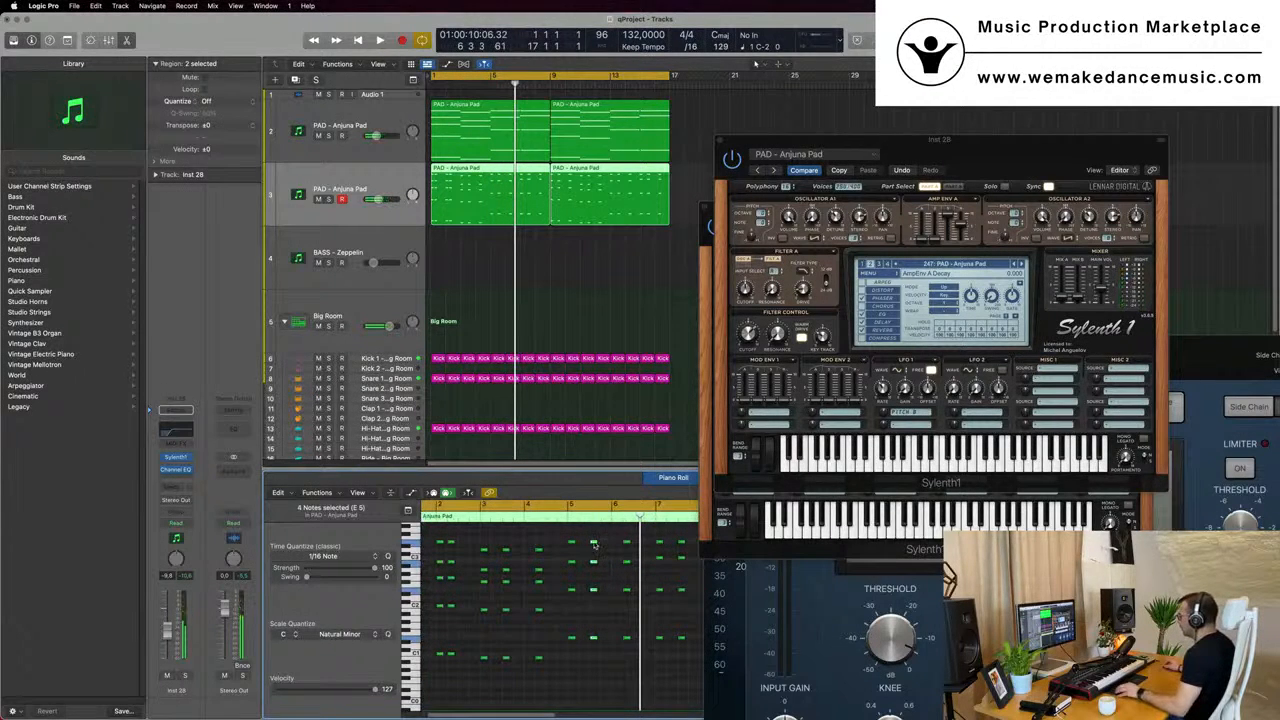
drag(594, 544, 583, 547)
key(space)
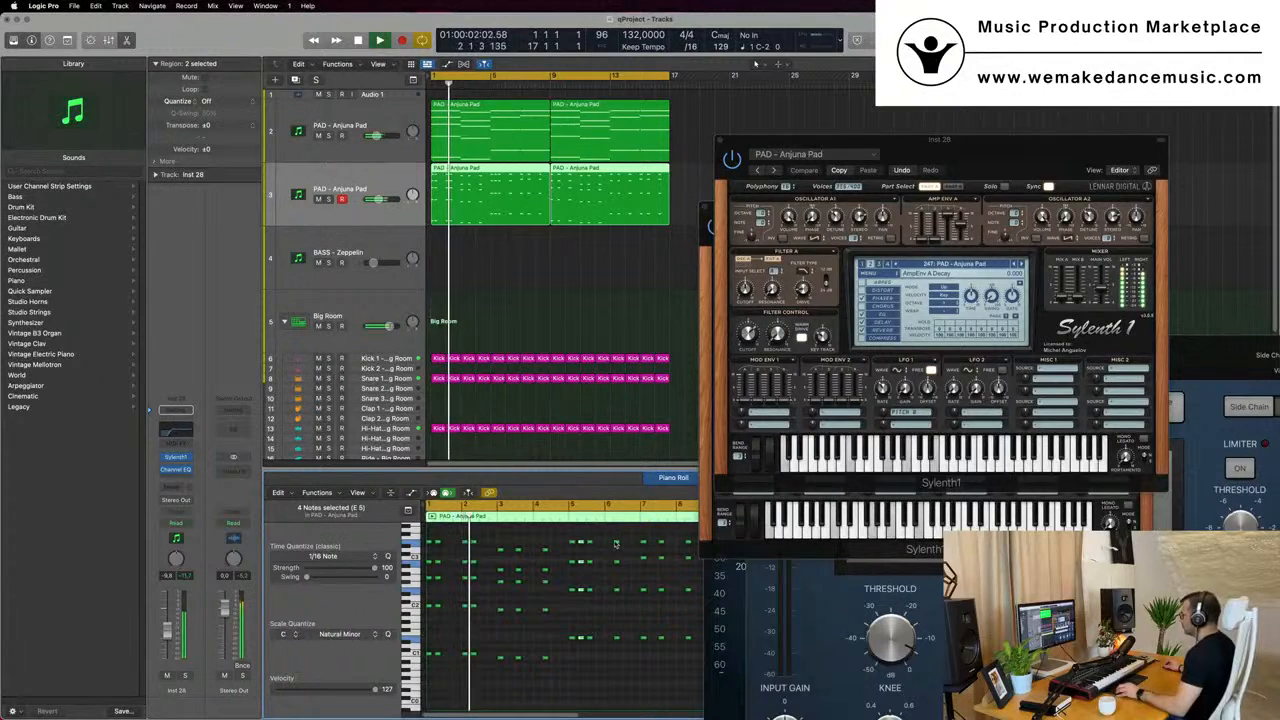
- Move the chord on beat 3 of bar 5 to beat 3 of bar 6 in the duplicated pad part
drag(598, 536, 592, 666)
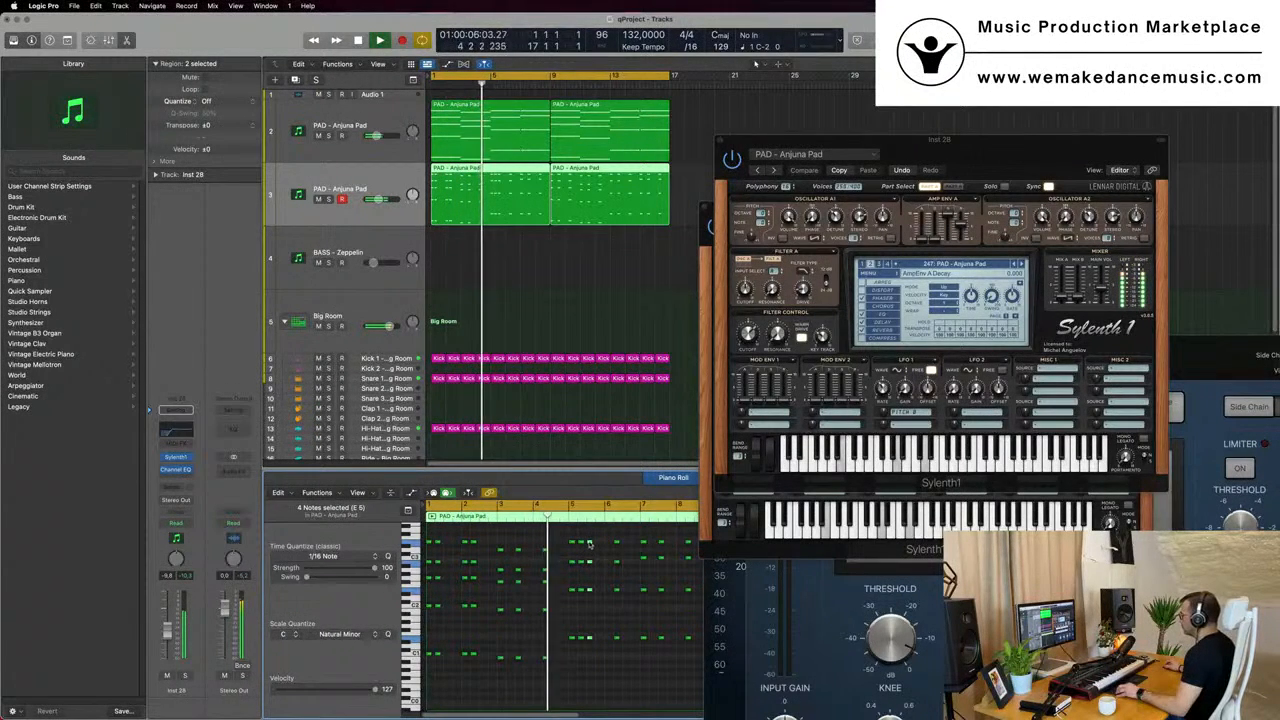
drag(589, 545, 563, 652)
key(super+Left)
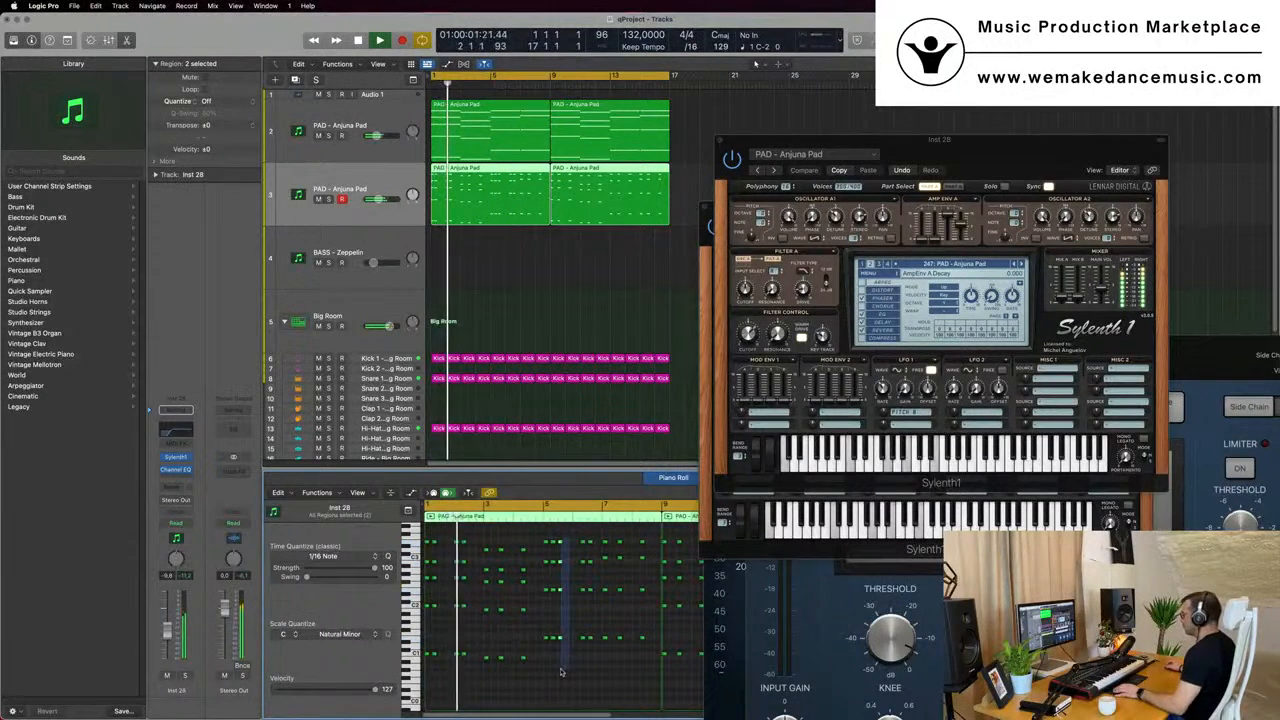
key(super+Right)
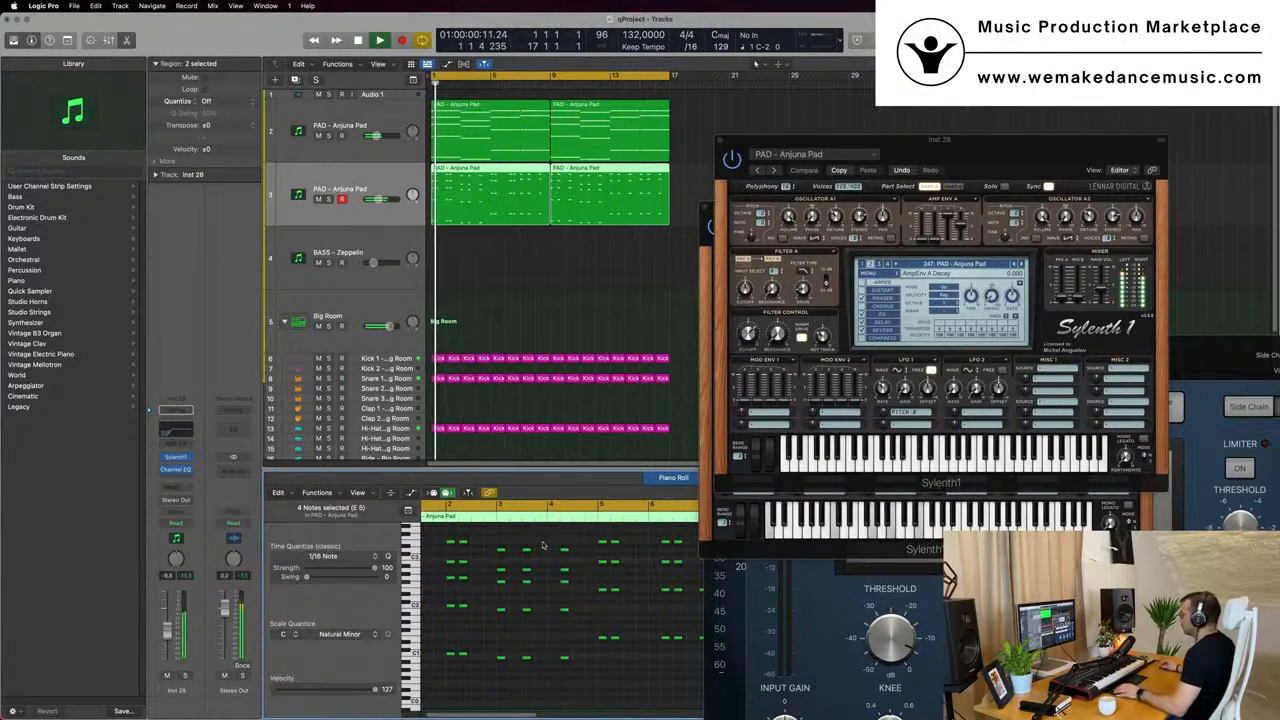
- Copy the bar 4 chord one beat later and add a copied chord on beat 4 of bar 5
drag(552, 539, 584, 713)
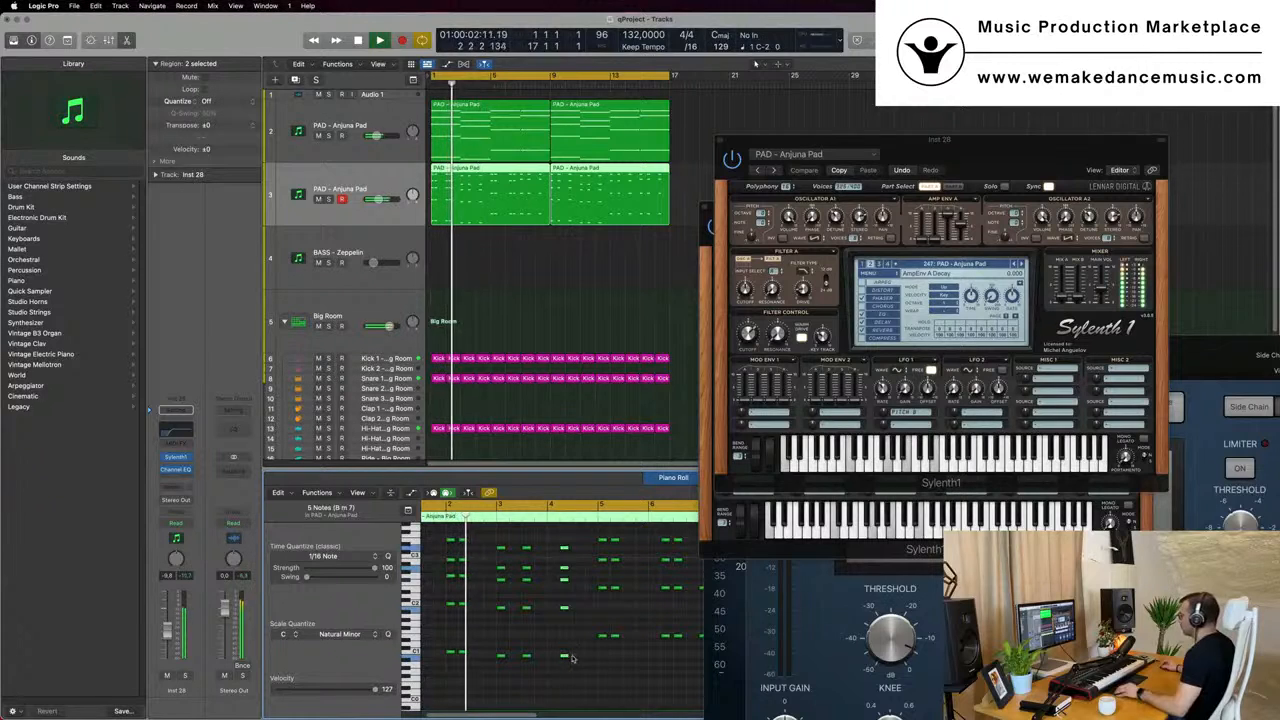
mouse_move(569, 659)
mouse_down()
mouse_move(584, 665)
mouse_move(568, 655)
mouse_up()
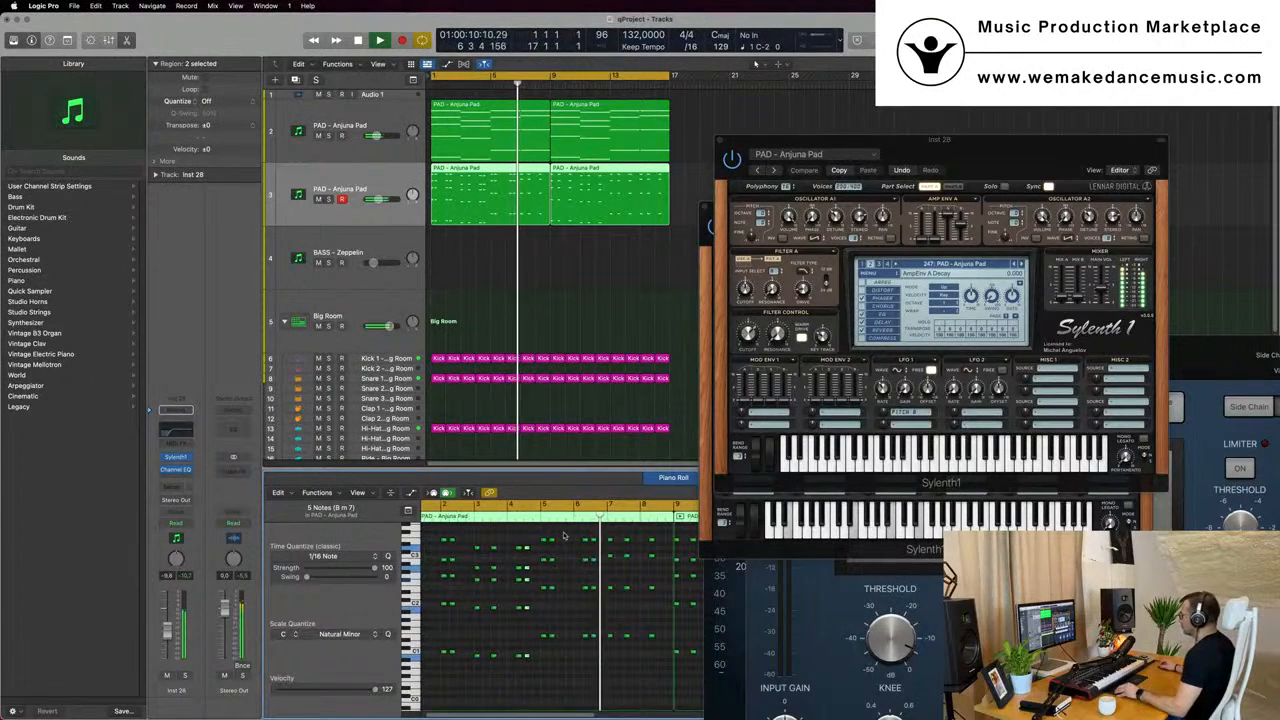
drag(559, 532, 570, 638)
scroll(554, 281, down, 2)
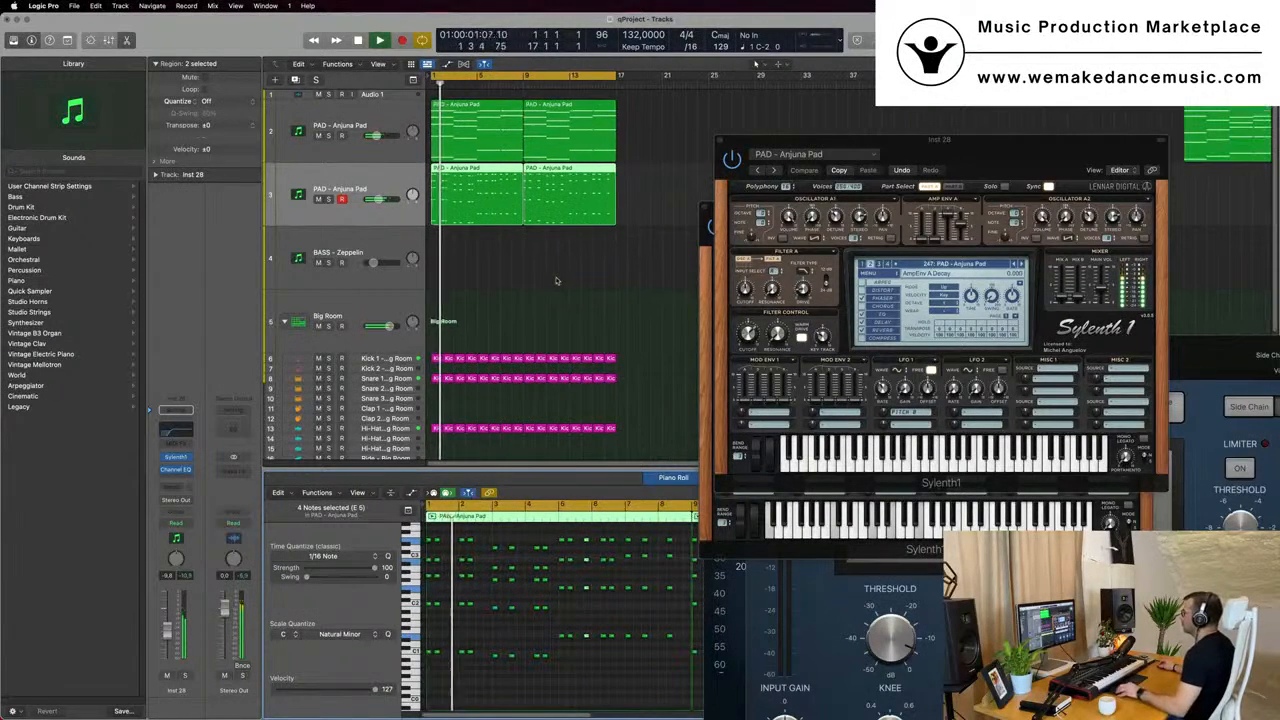
- Select only the first duplicated pad region and copy the chord on beat 3 of bar 7 to the start of bar 8
click(551, 279)
click(507, 205)
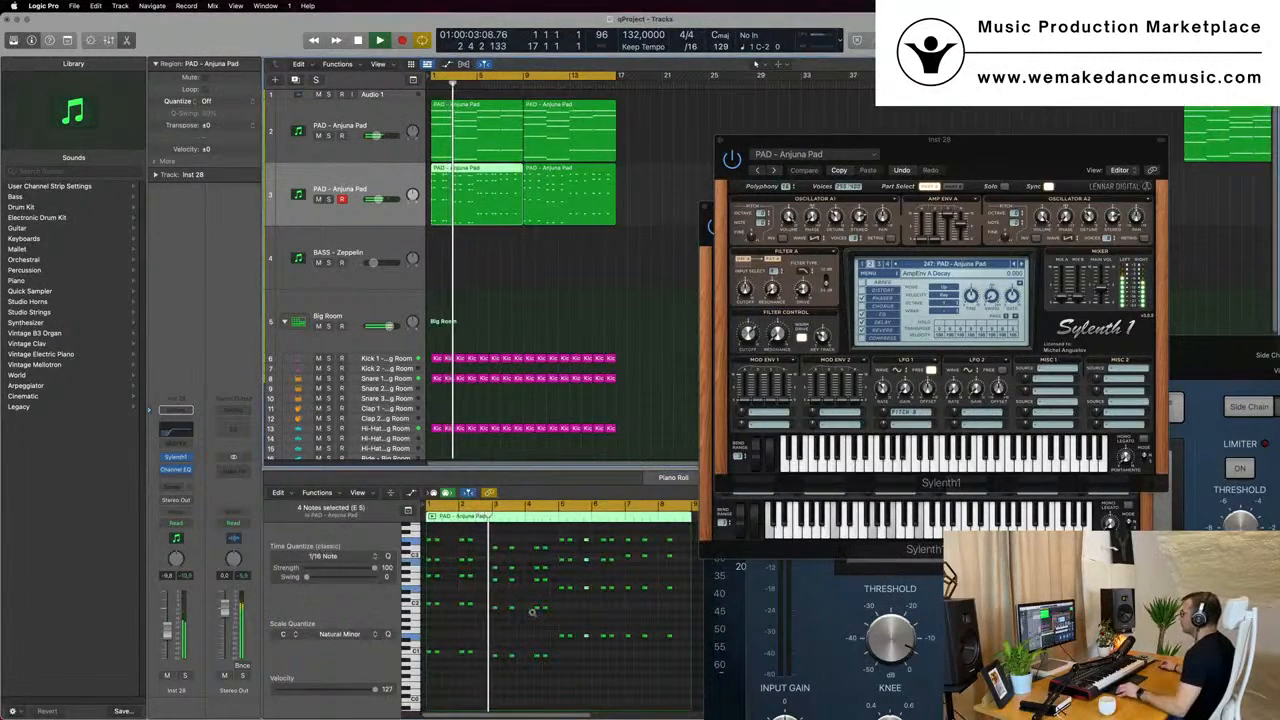
scroll(532, 612, right, 2)
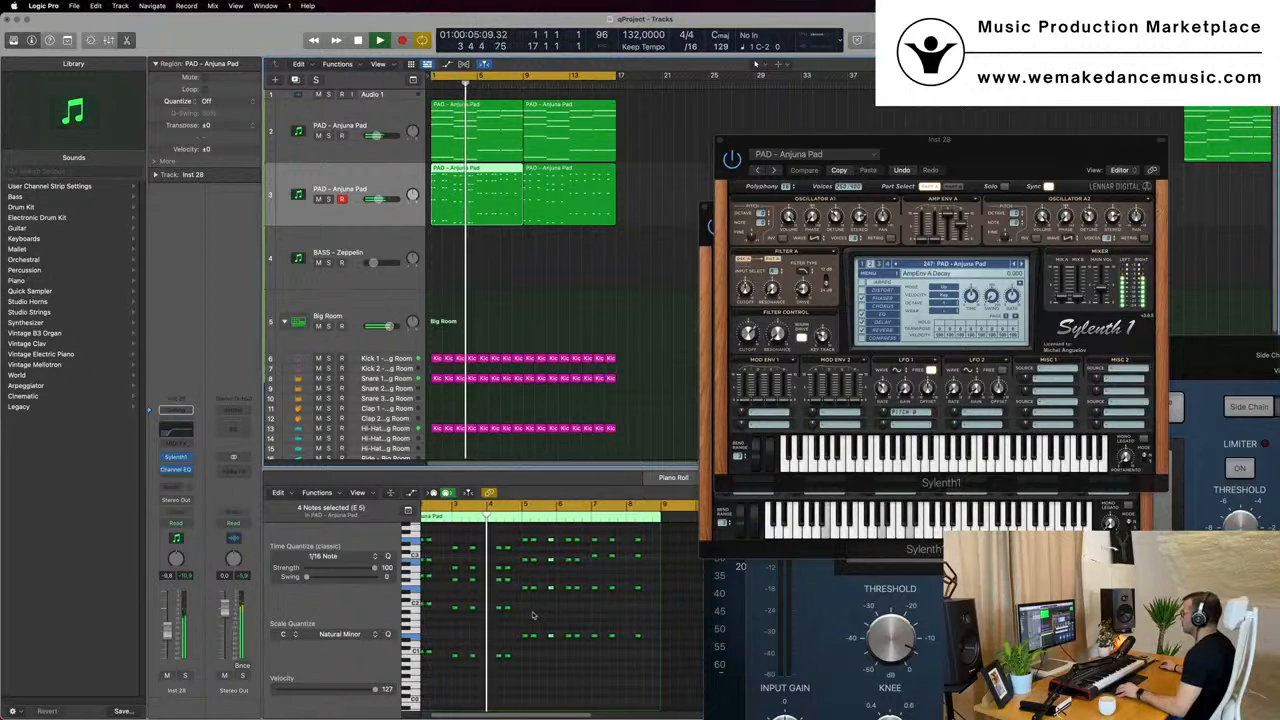
scroll(537, 613, down, 2)
scroll(541, 614, up, 1)
scroll(541, 614, down, 2)
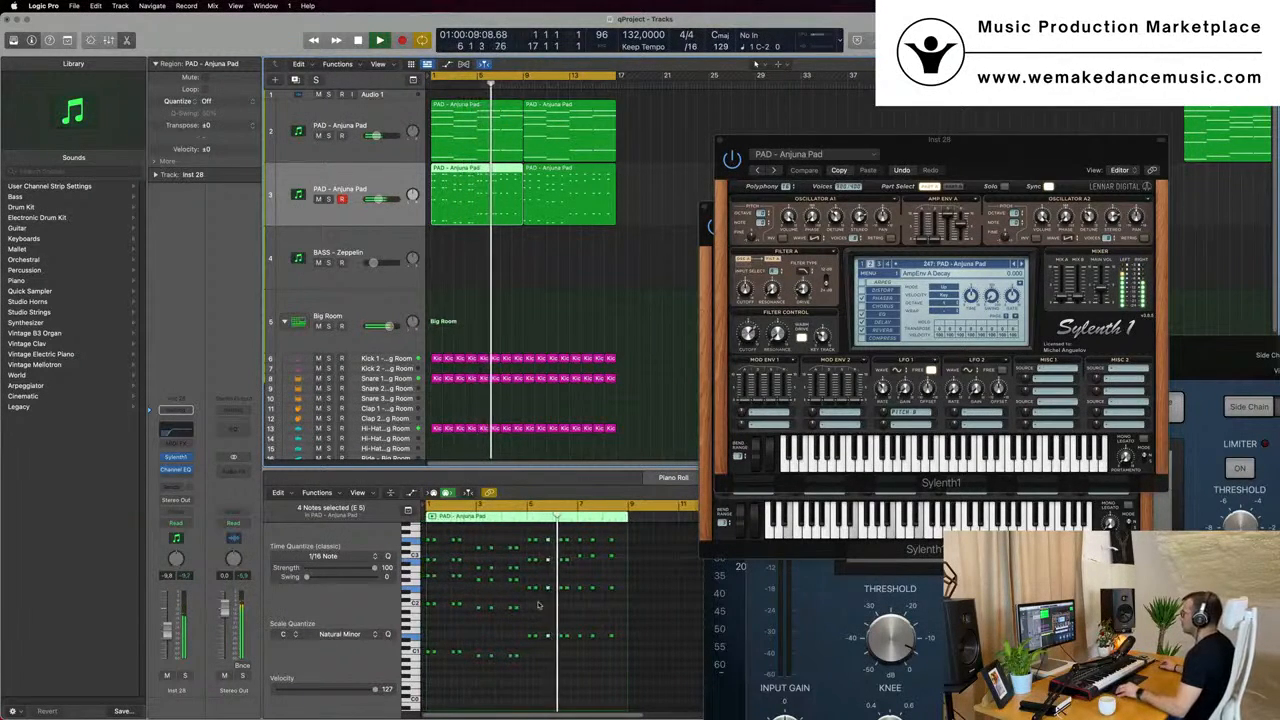
scroll(538, 605, up, 1)
scroll(566, 553, up, 1)
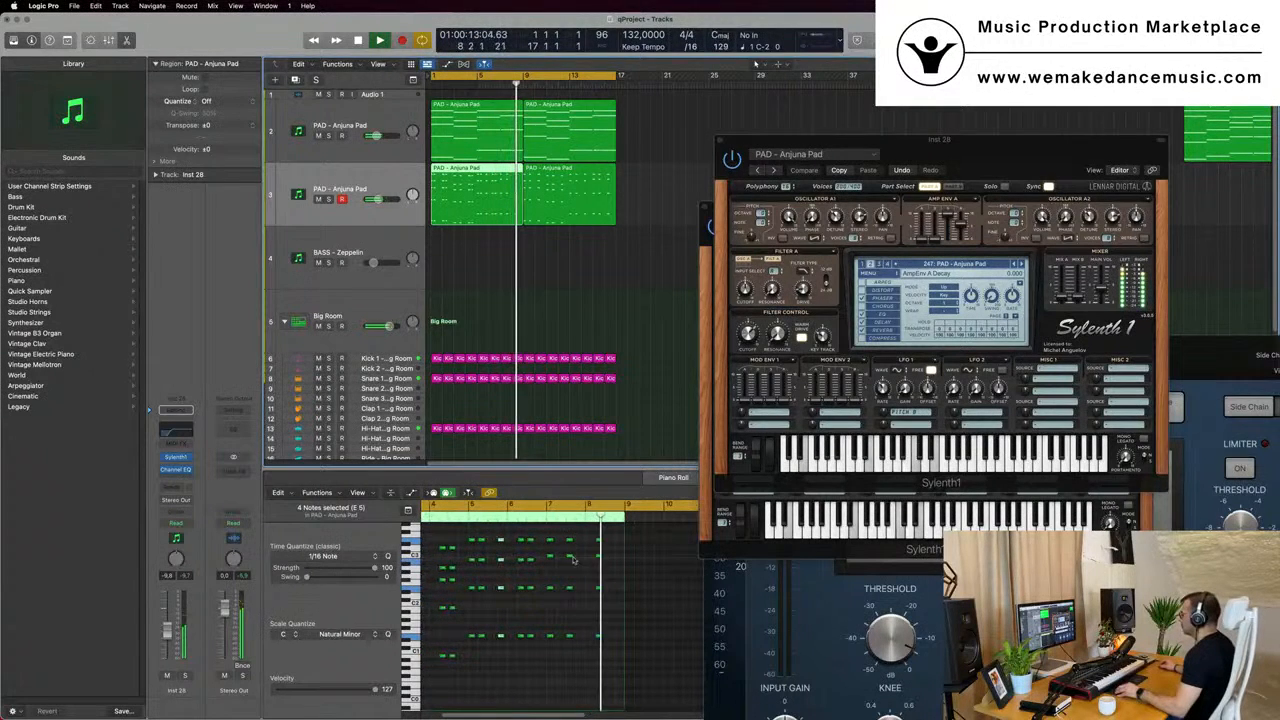
drag(572, 664, 576, 490)
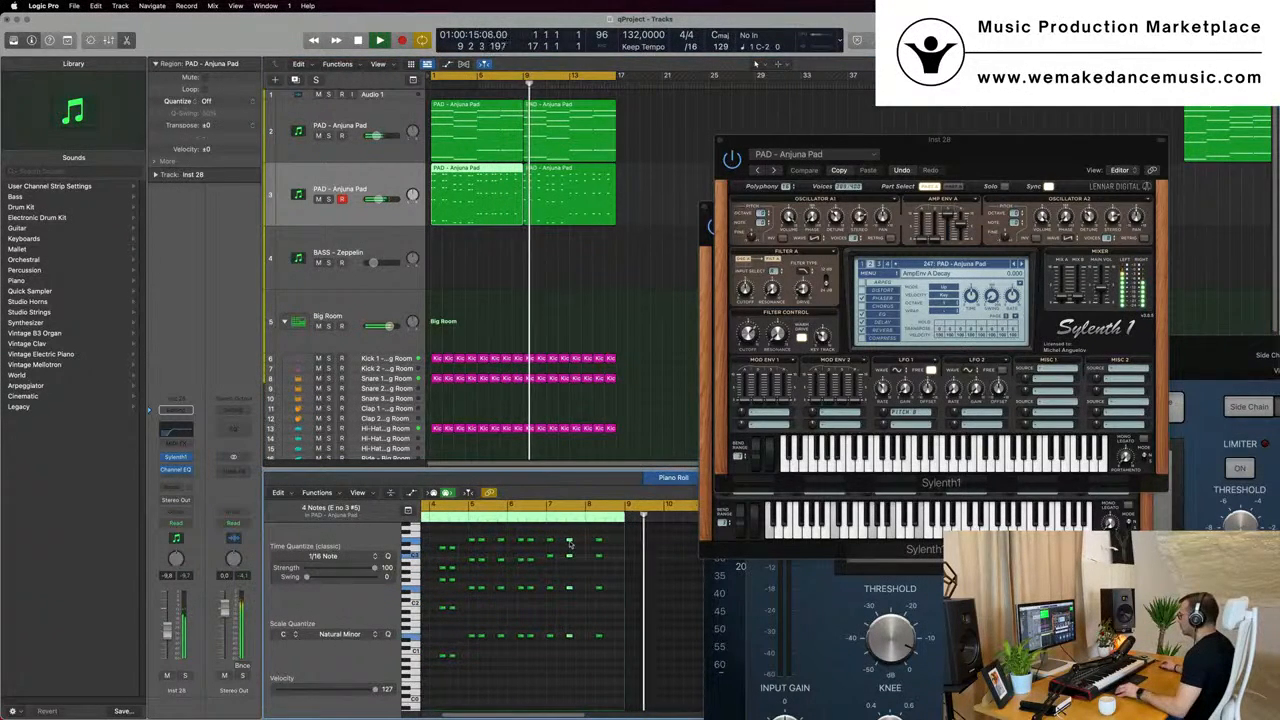
drag(569, 546, 590, 544)
- Delete the second region on the duplicated pad track and shorten the cycle range to end at bar 9
drag(670, 203, 605, 214)
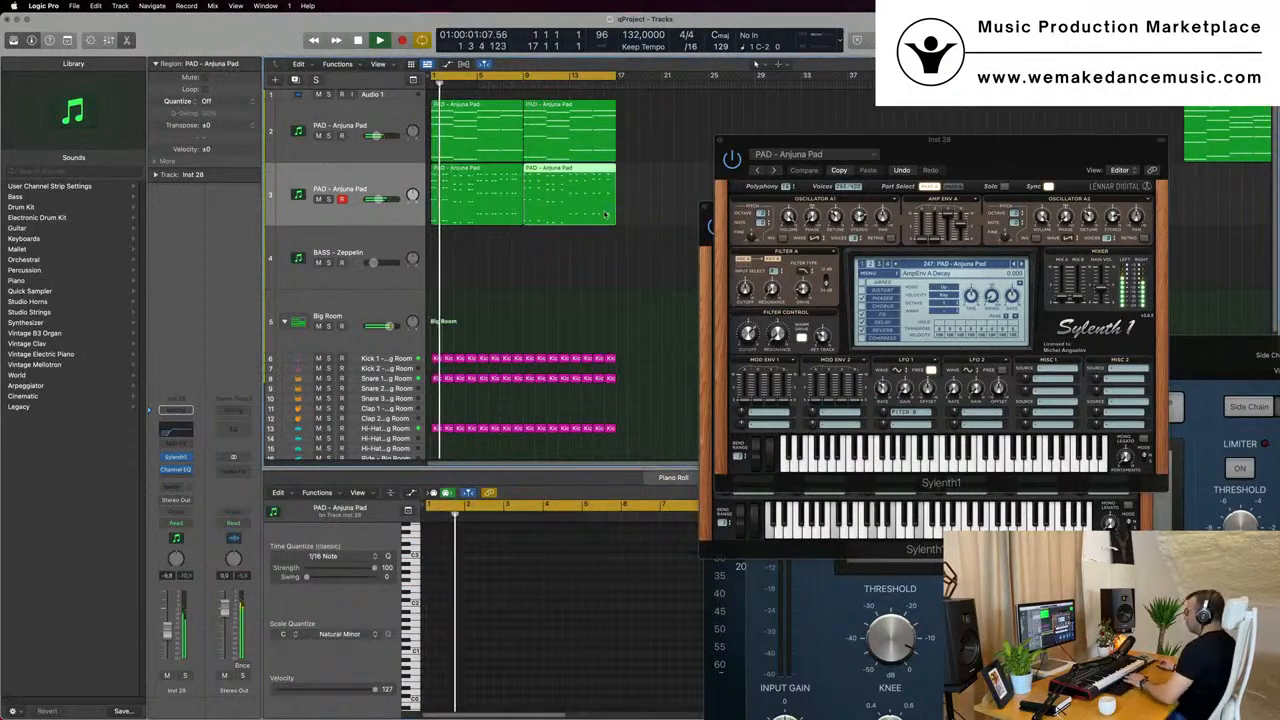
key(Delete)
drag(621, 76, 520, 97)
- Mute the original pad track and play the selected chord-stab region with the drums
key(space)
click(318, 135)
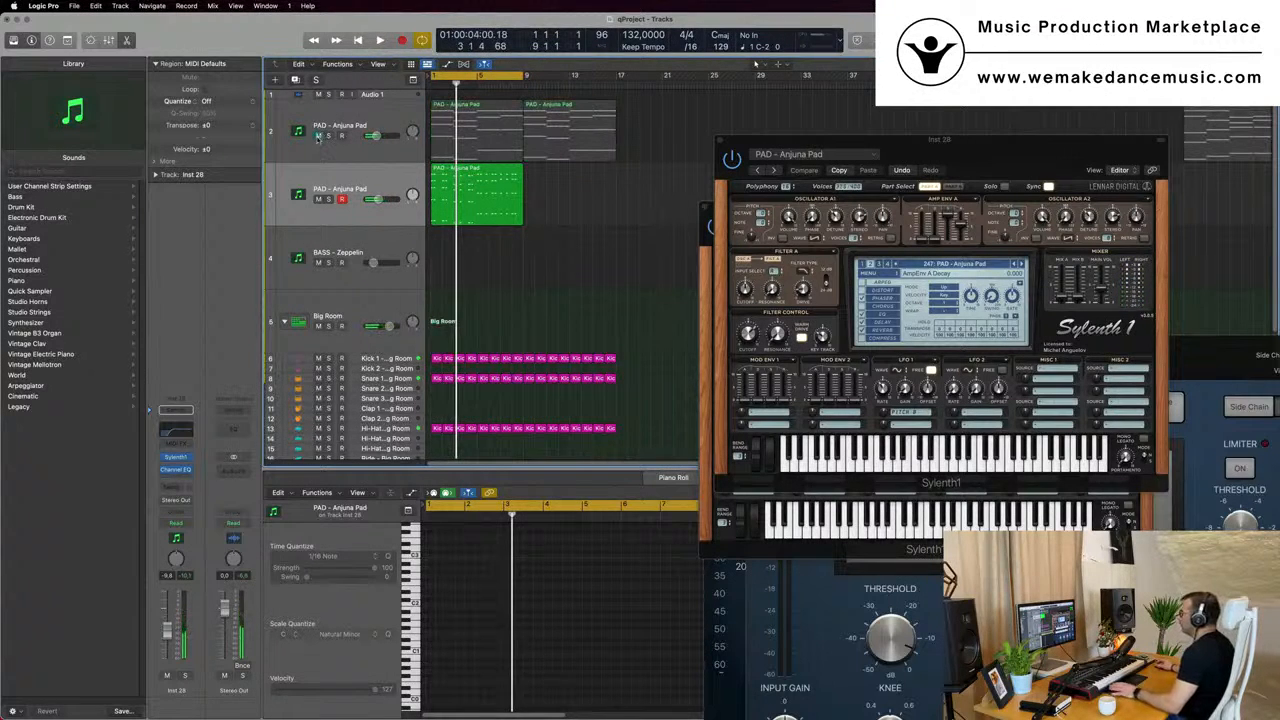
key(space)
click(376, 185)
- Listen through the looped eight-bar chord-stab pattern and check the chord spacing in the piano roll
scroll(376, 185, down, 2)
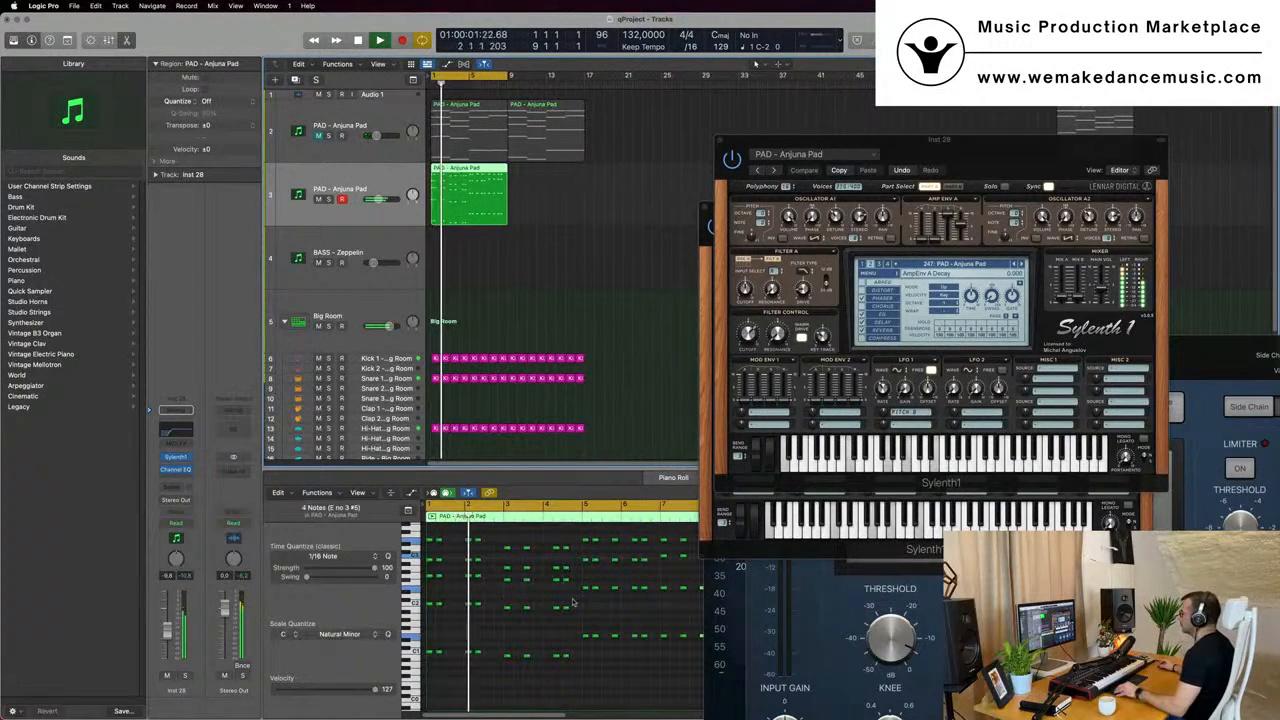
scroll(571, 603, up, 2)
scroll(569, 601, down, 3)
scroll(535, 603, down, 3)
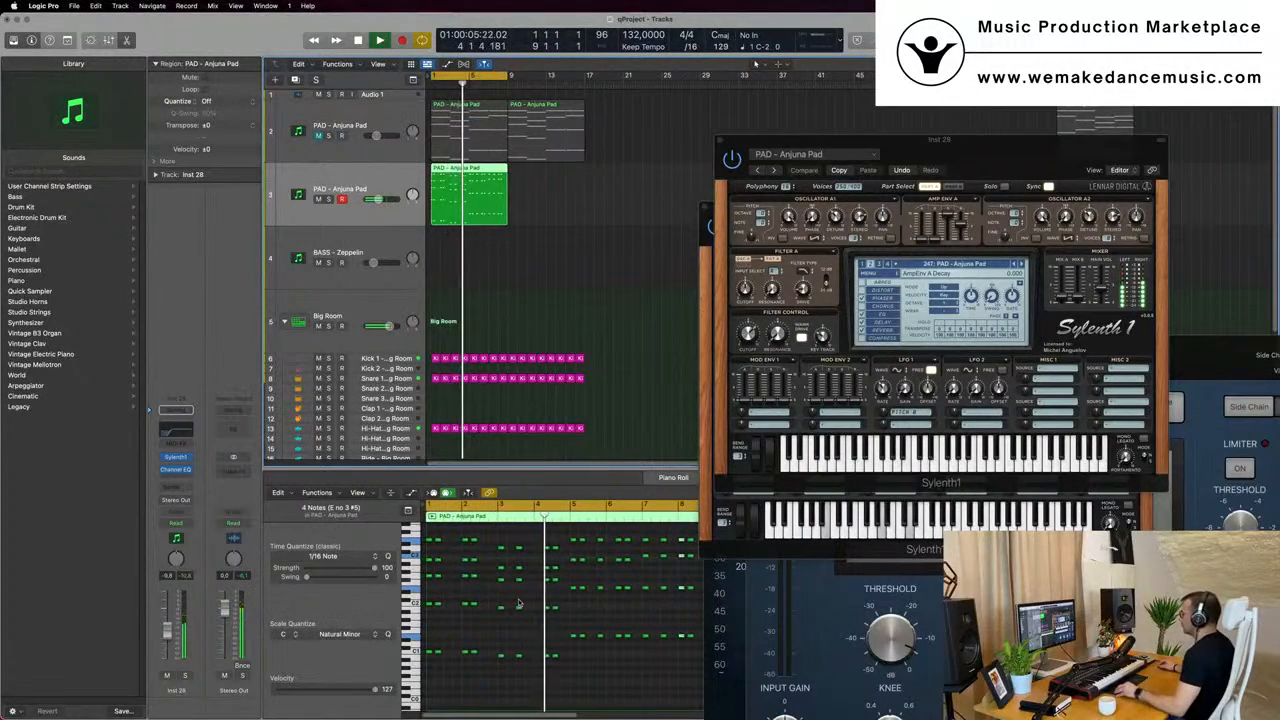
mouse_move(959, 147)
mouse_down()
mouse_move(880, 180)
mouse_move(967, 159)
mouse_up()
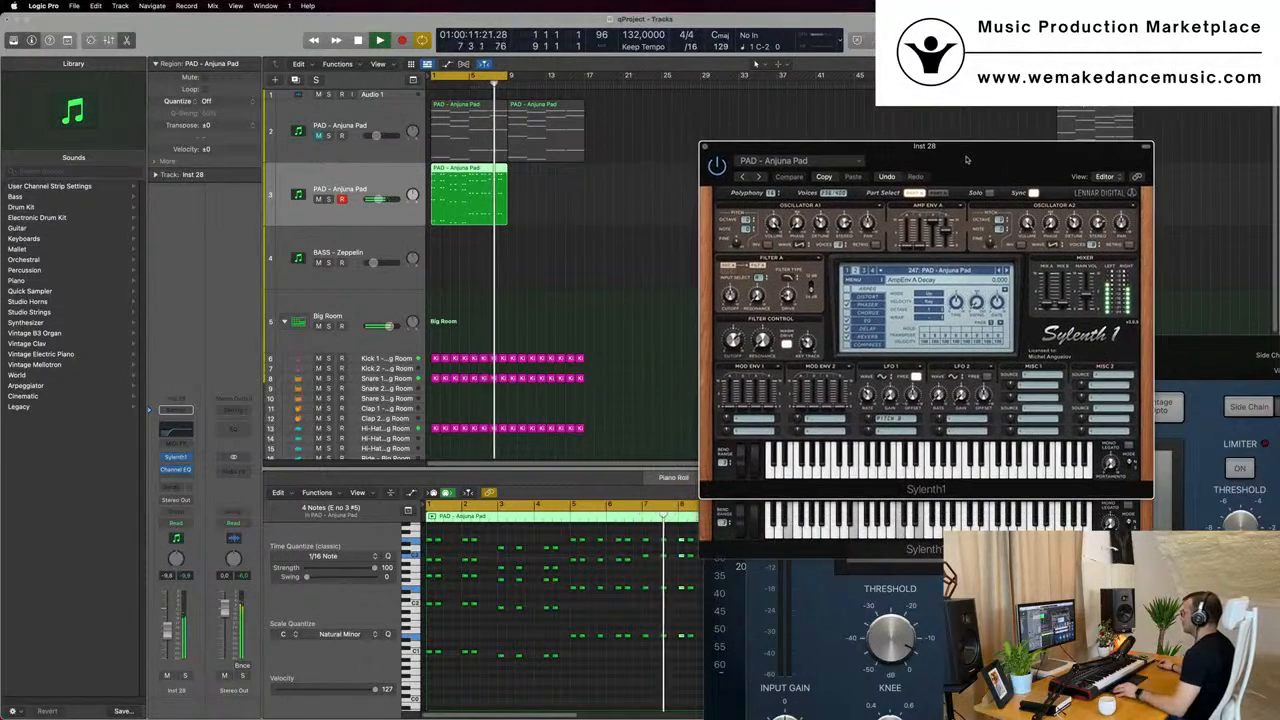
scroll(645, 578, down, 1)
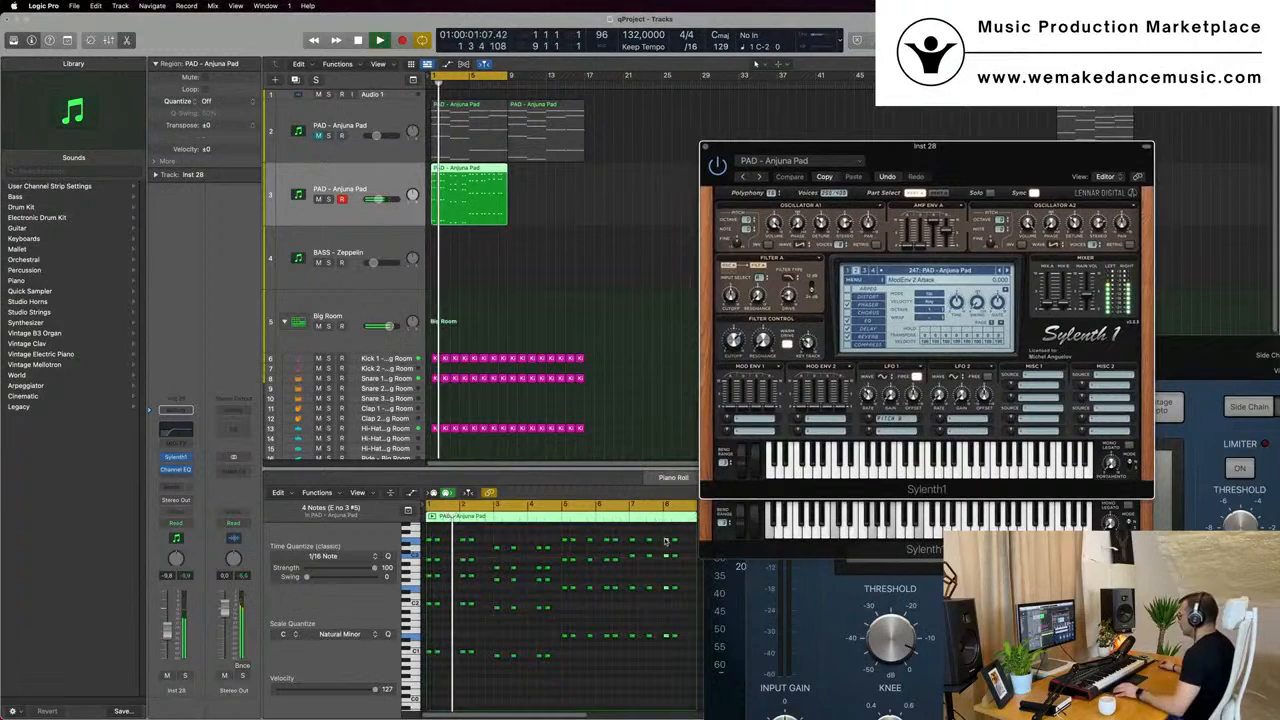
click(670, 544)
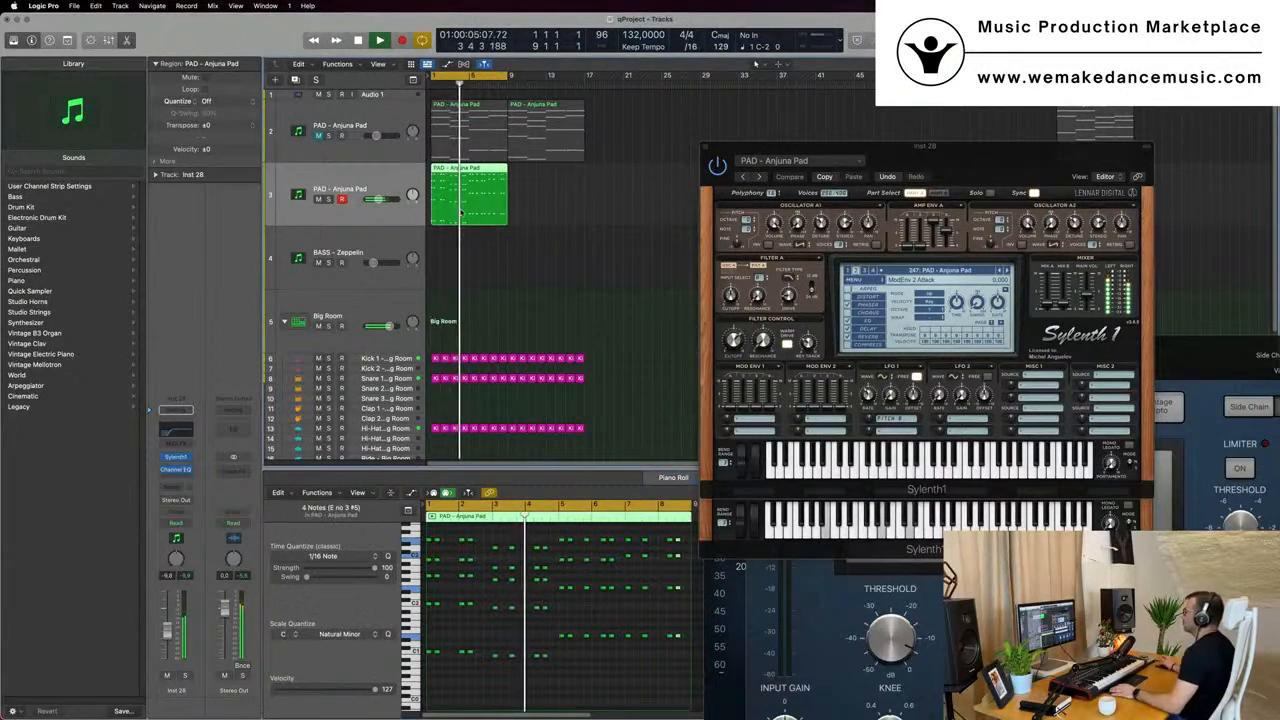
key(super+Left)
- Solo the duplicated pad briefly, then raise its Sylenth1 filter cutoff to about 7.27 with the drums playing
drag(960, 147, 790, 130)
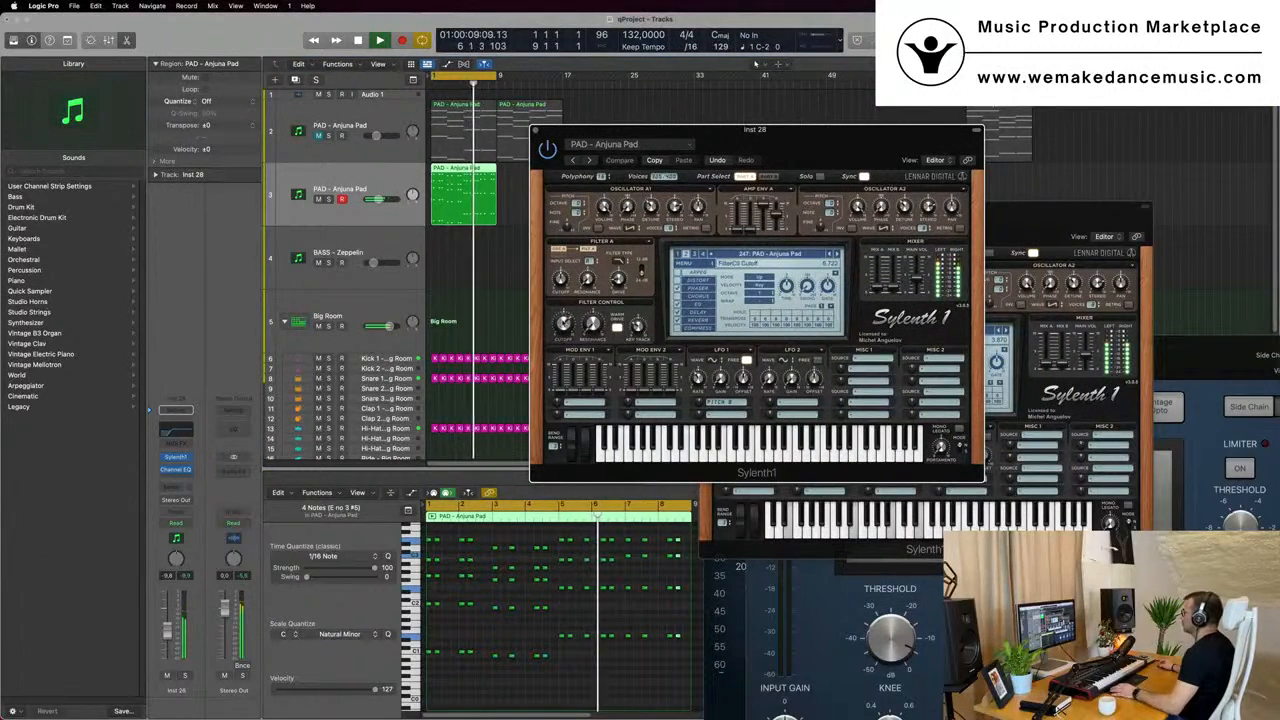
click(329, 199)
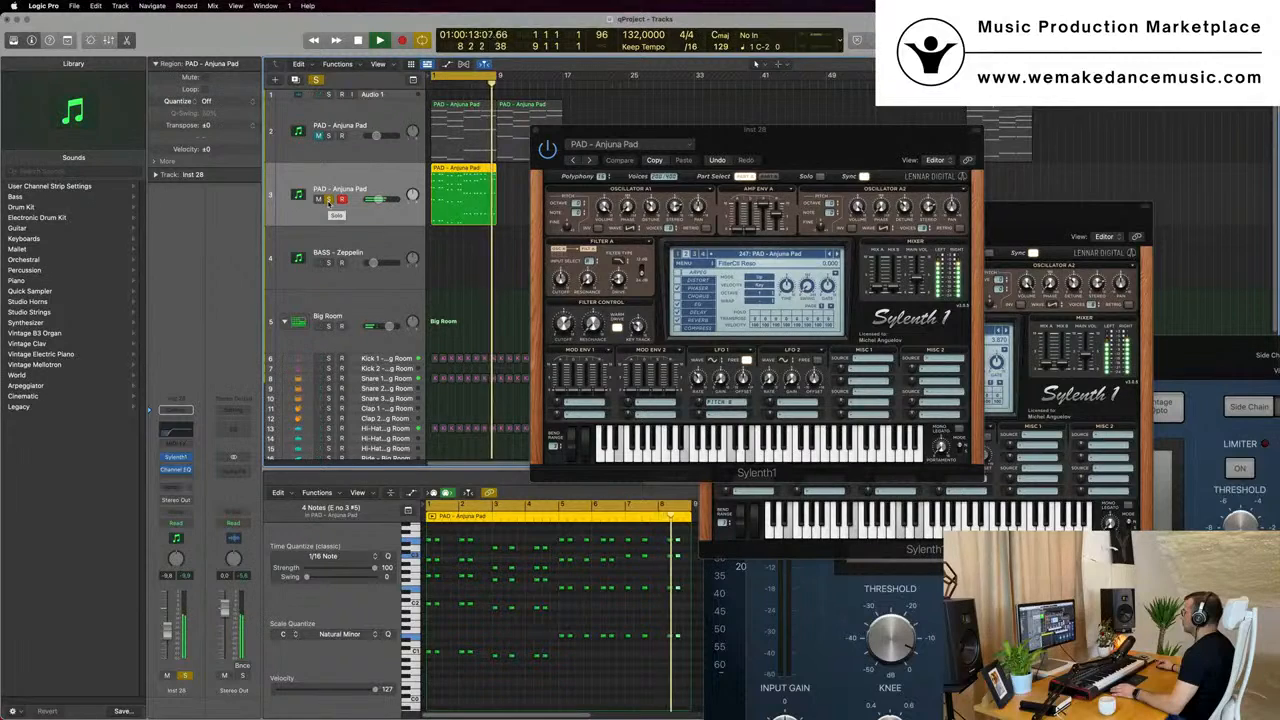
click(329, 201)
drag(564, 321, 564, 313)
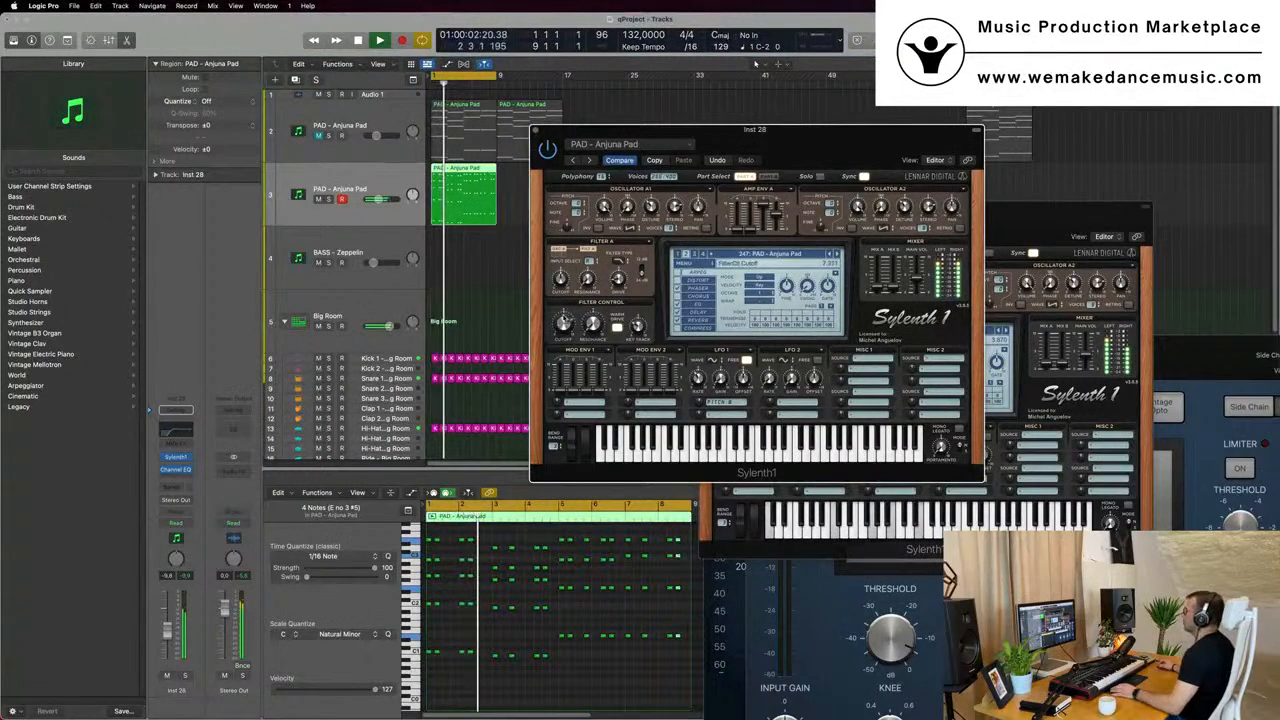
- Switch off the duplicated pad's Sylenth1 reverb and lower the track's volume to about -15.6 dB
drag(772, 142, 1068, 104)
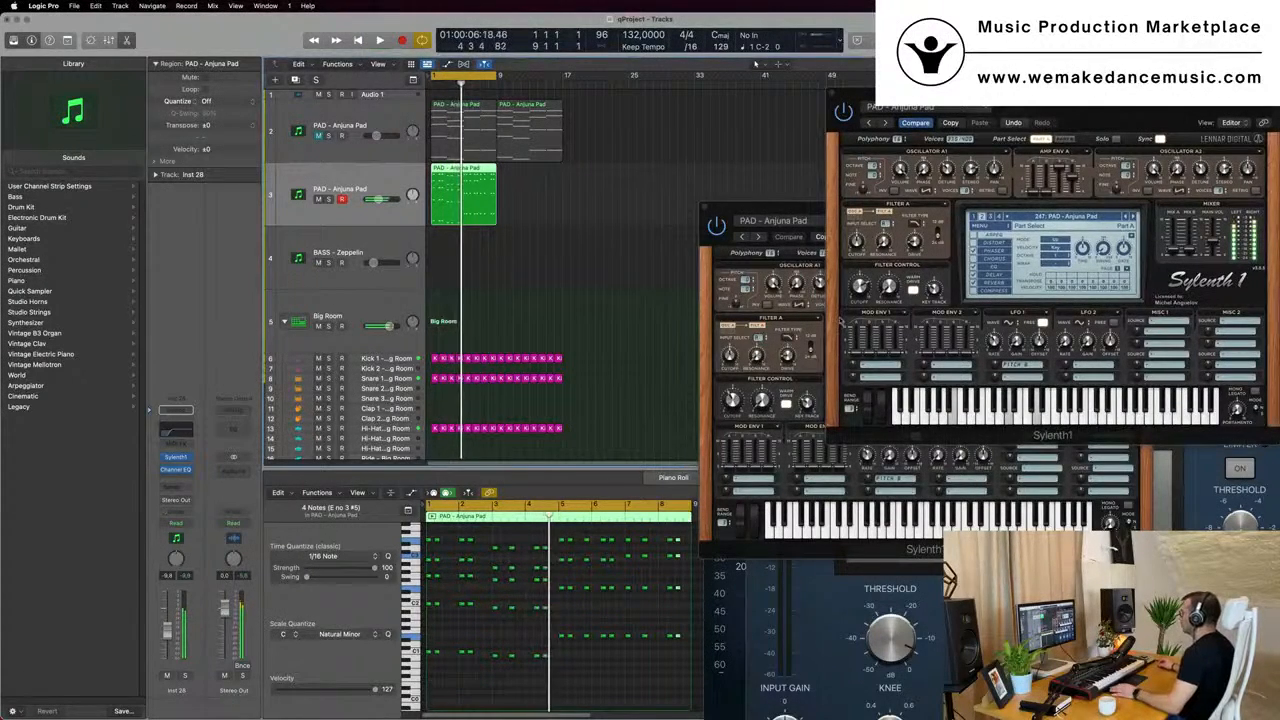
key(Return)
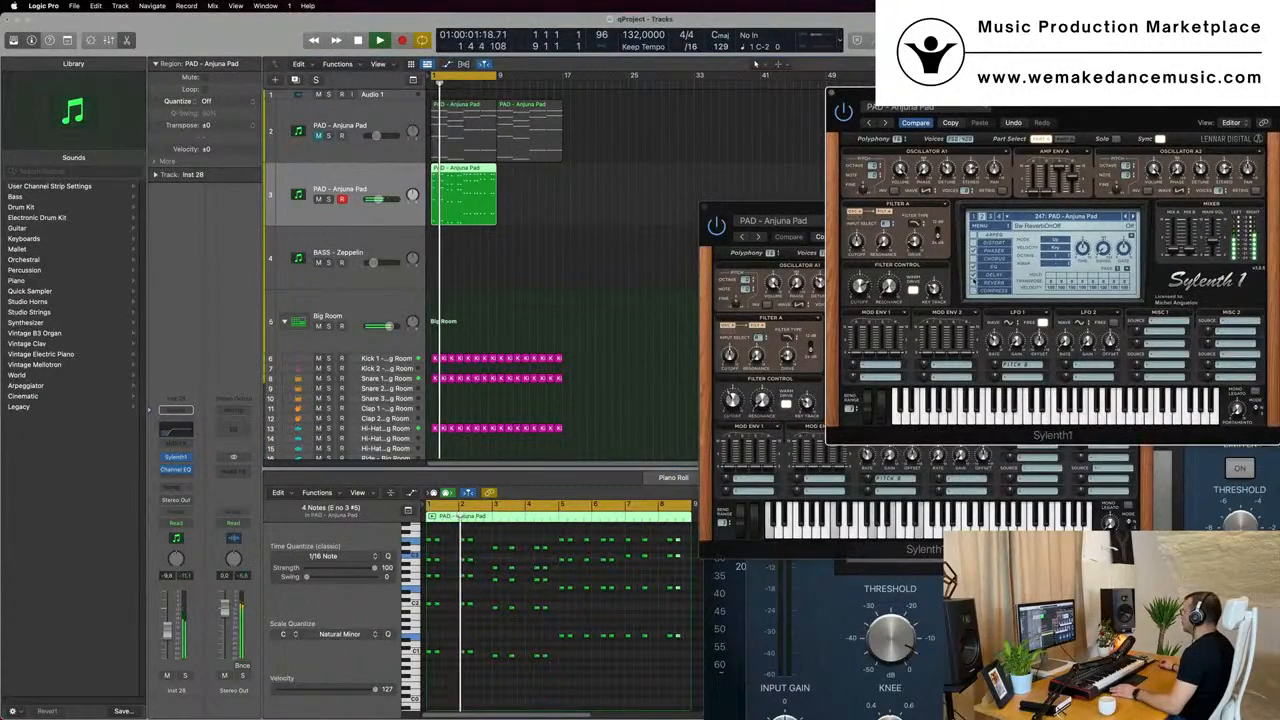
key(Return)
drag(1060, 96, 1024, 88)
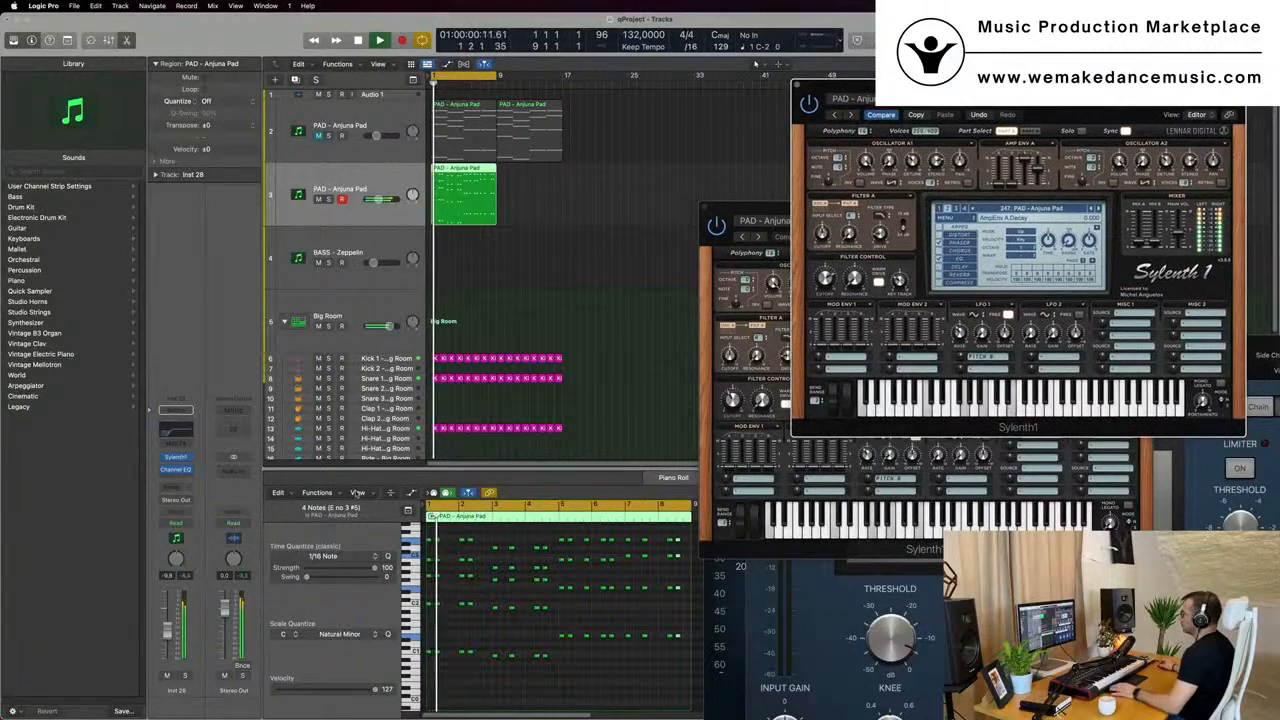
key(space)
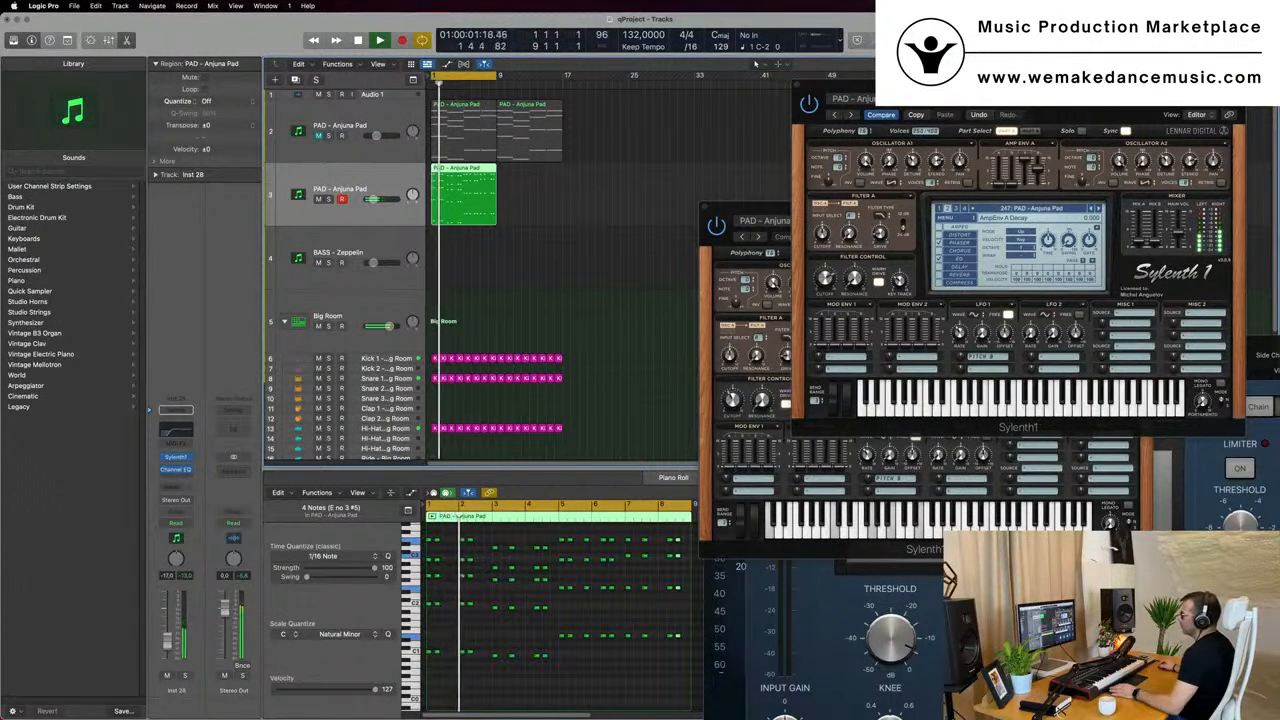
key(space)
- Add a send to Bus 5 on the duplicated pad's channel strip
click(172, 487)
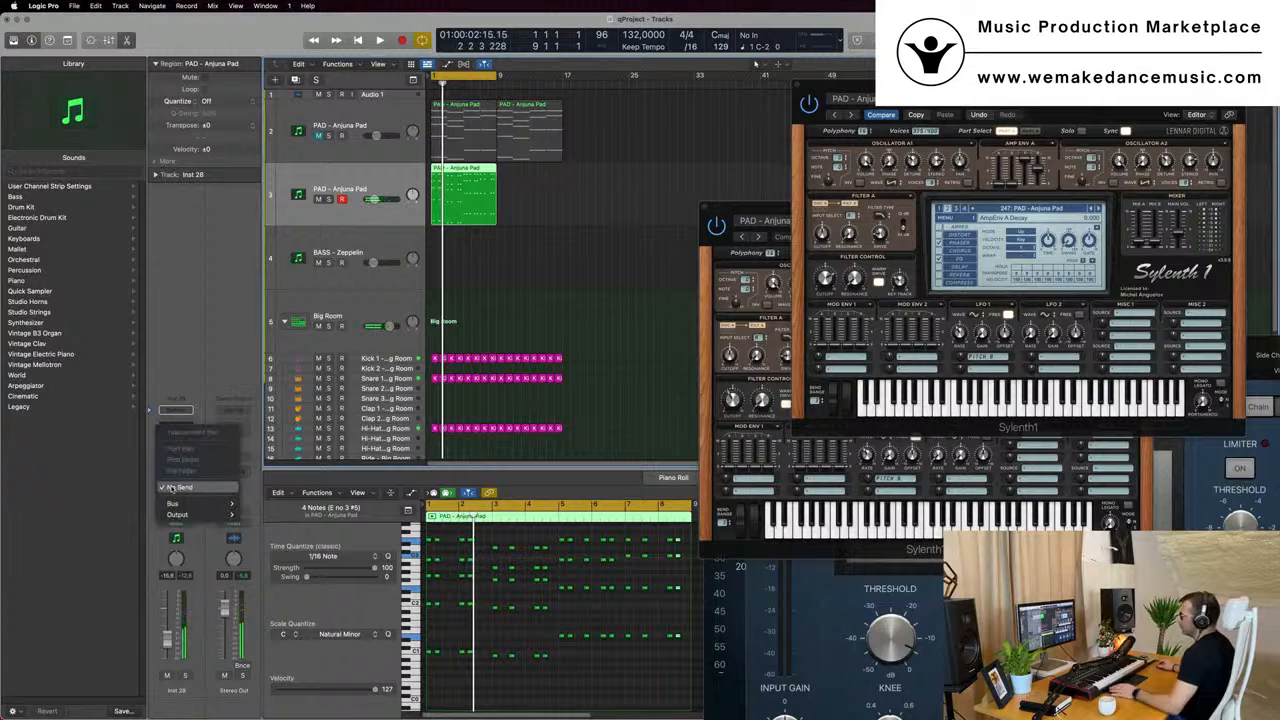
mouse_move(180, 505)
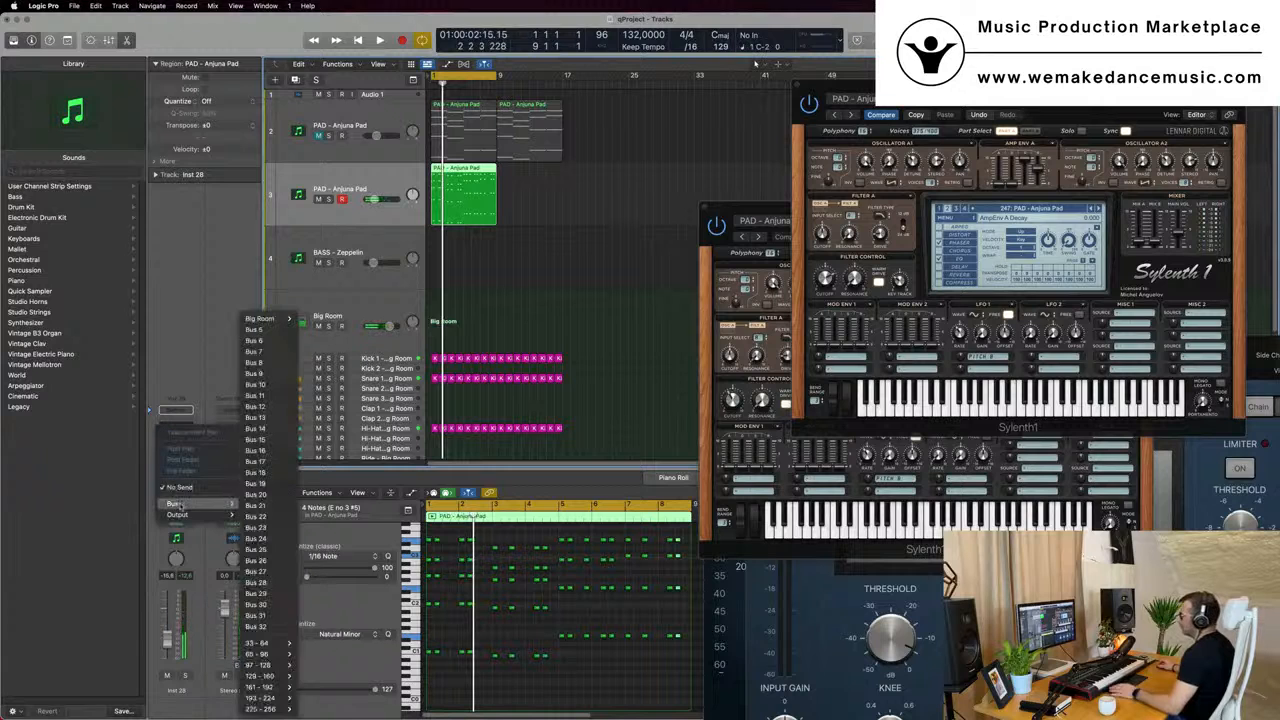
click(275, 329)
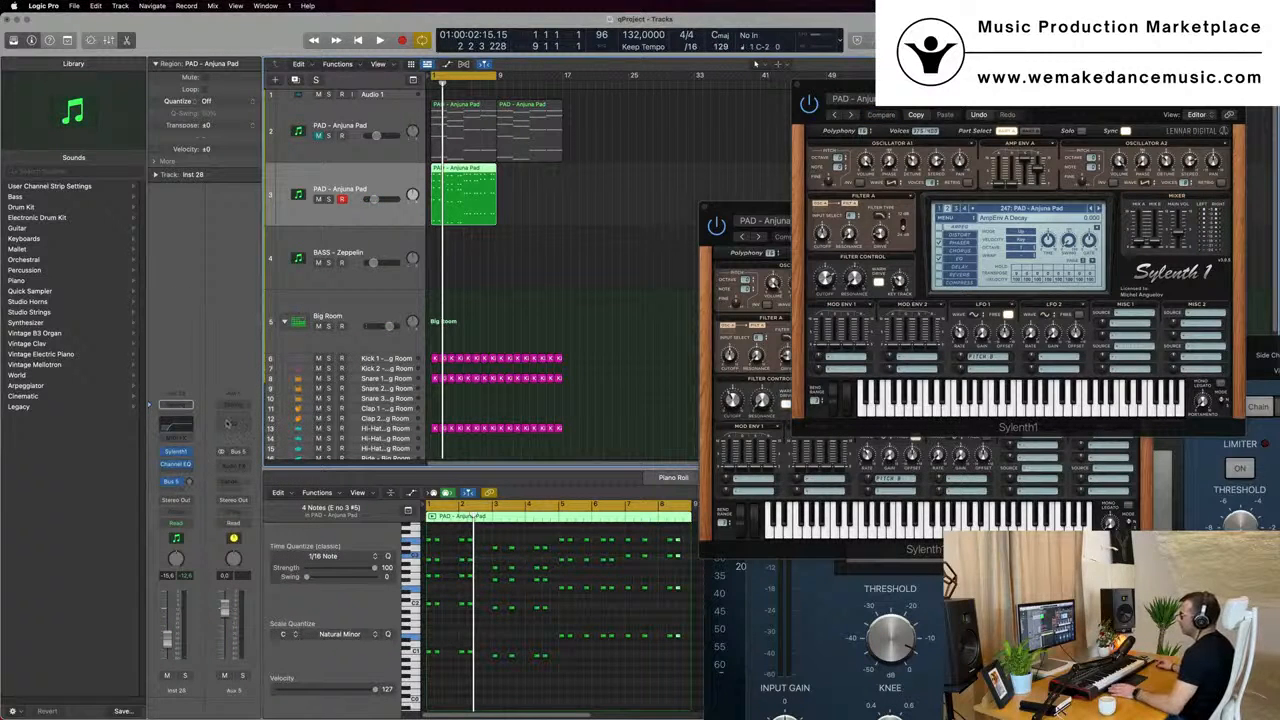
- Insert a stereo SilverVerb on the Aux 5 channel and load its grandiose preset
click(238, 466)
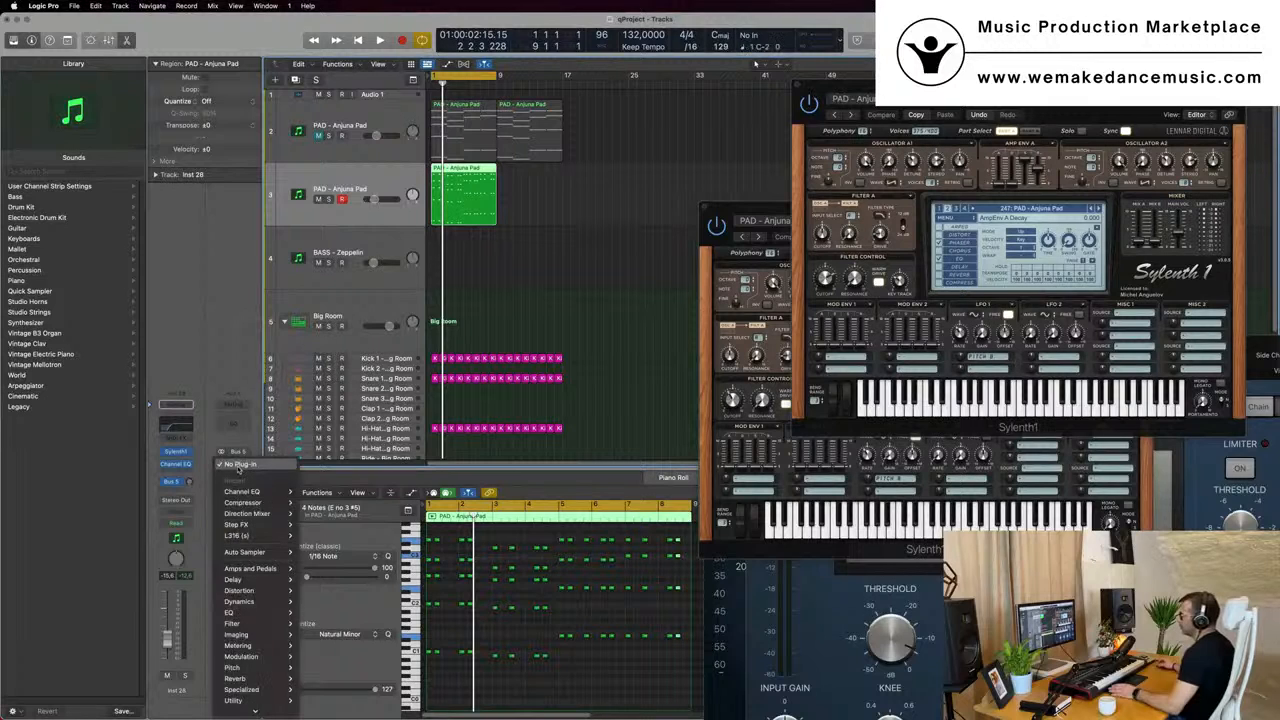
mouse_move(255, 553)
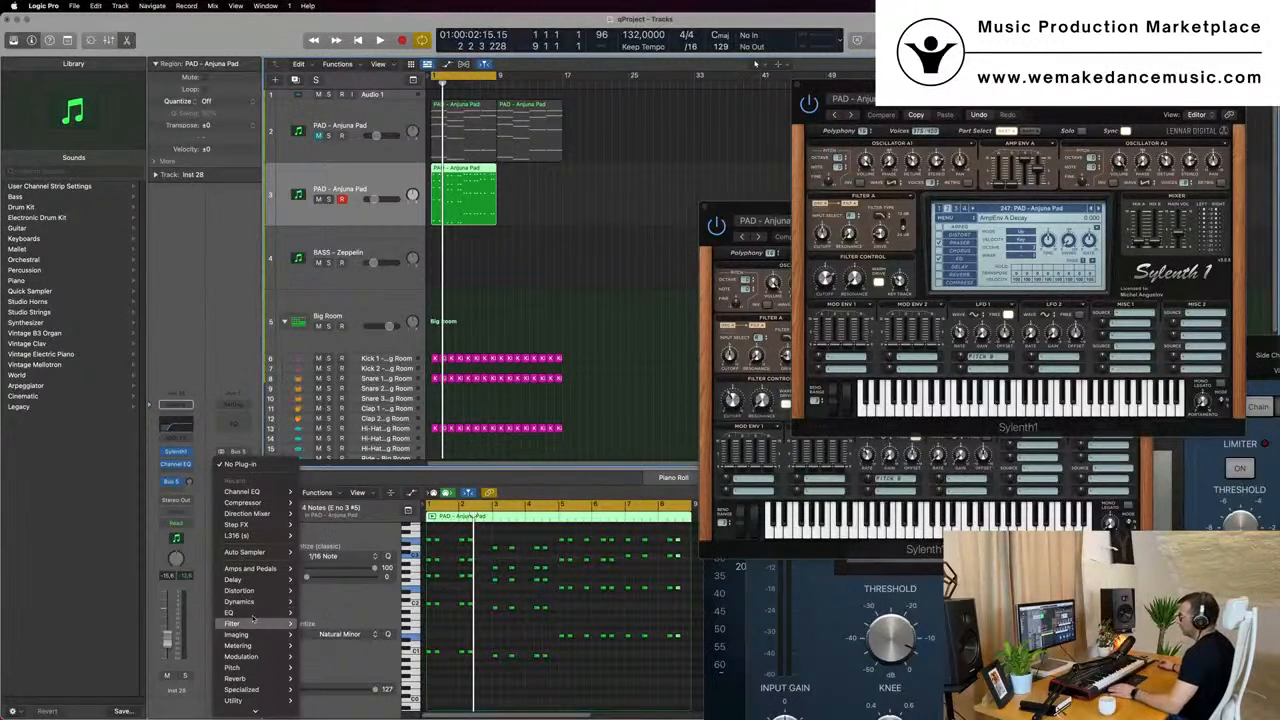
mouse_move(236, 678)
mouse_move(330, 699)
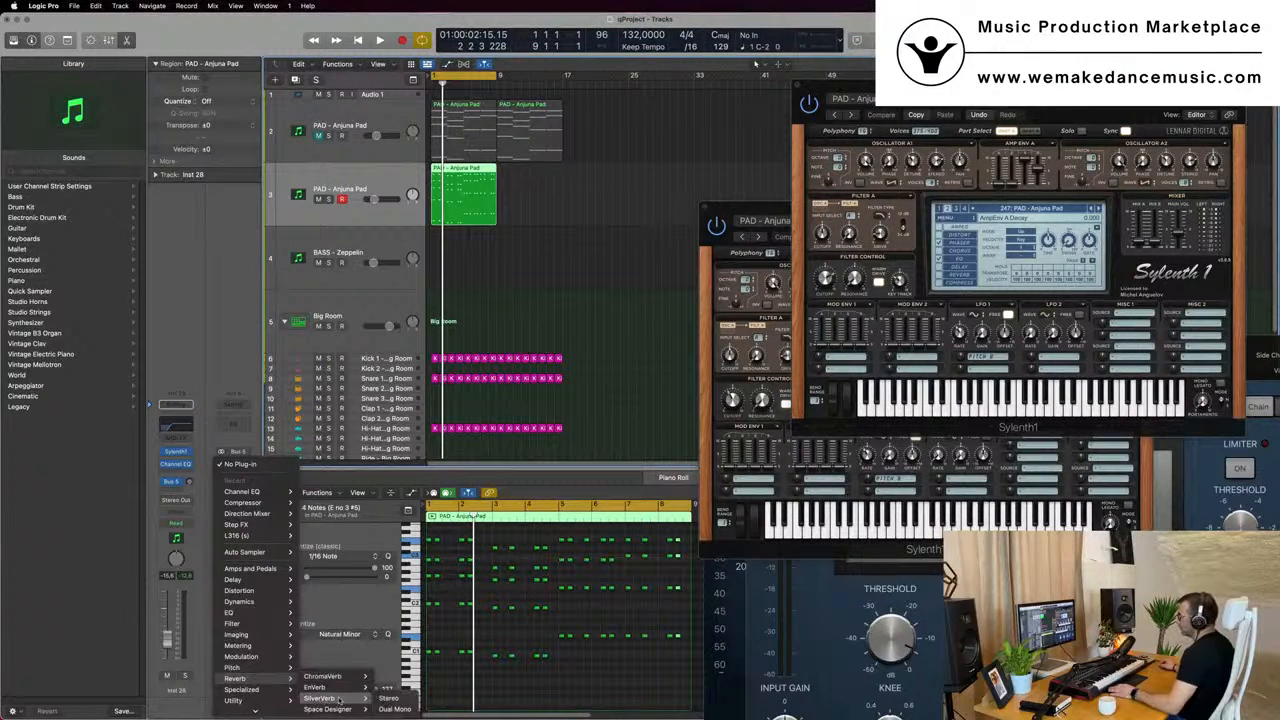
click(388, 698)
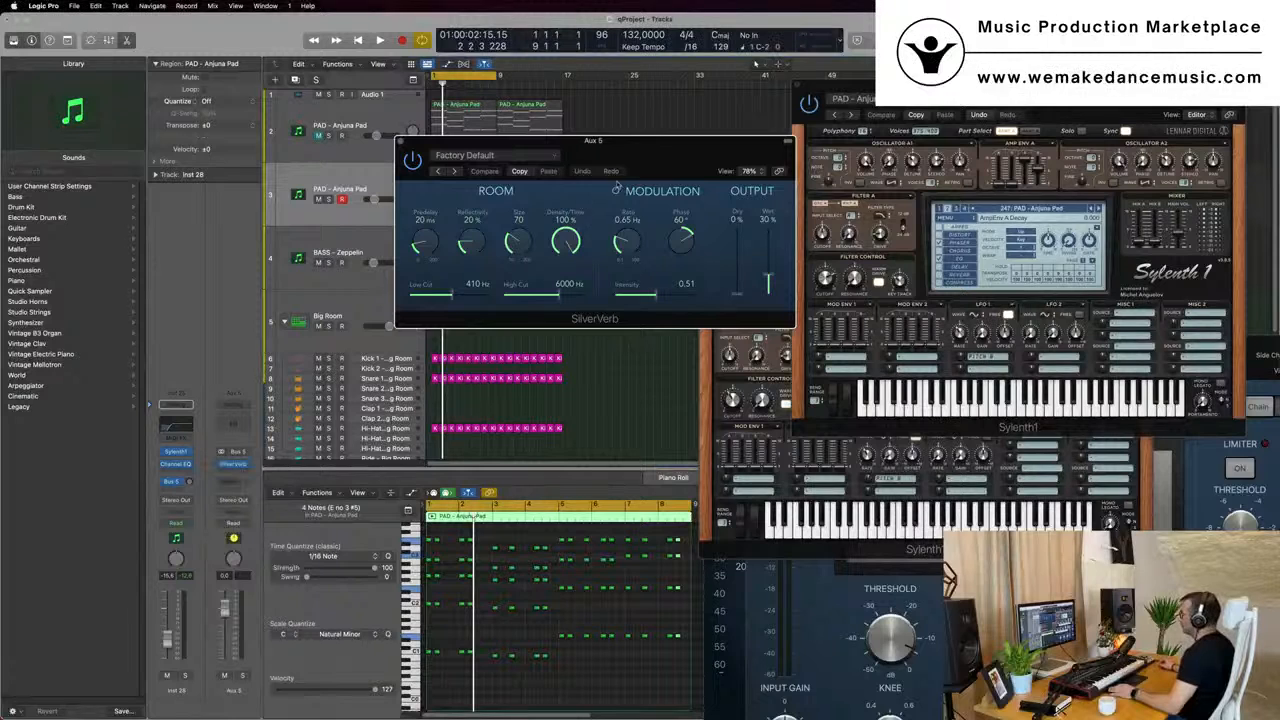
click(500, 156)
click(510, 362)
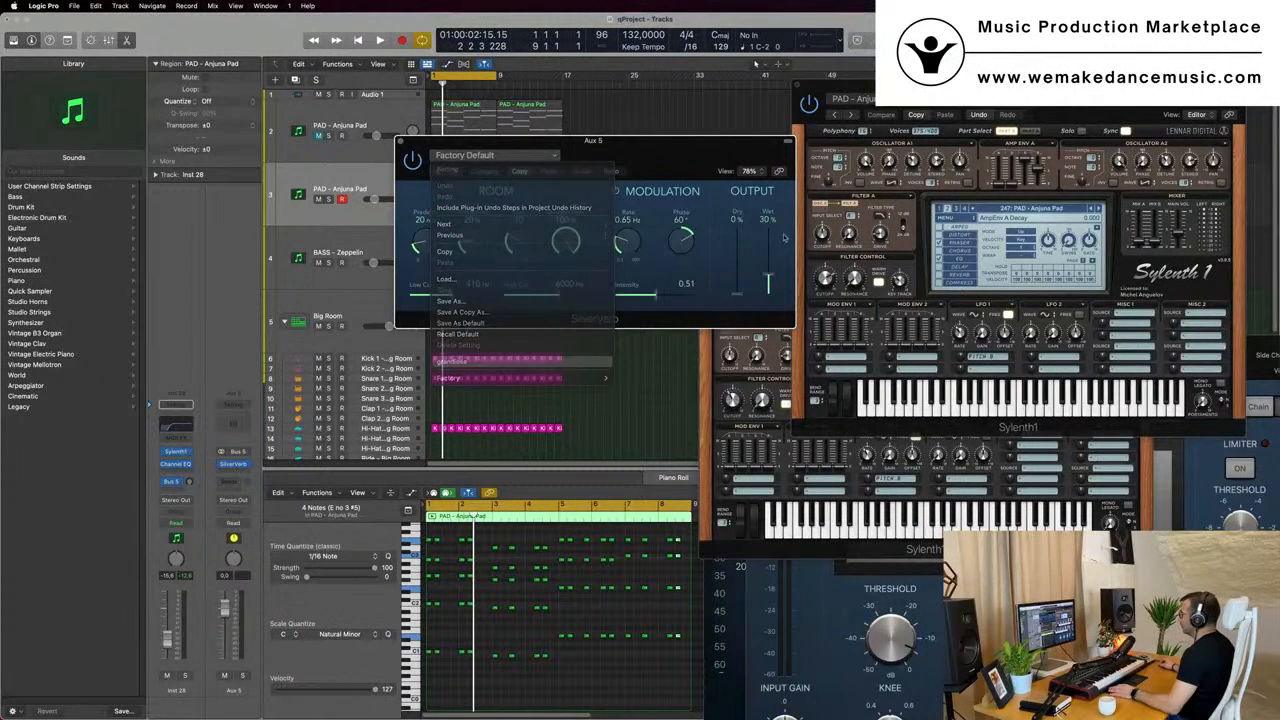
- Raise the duplicated pad's Bus 5 send level while the stabs play, then close the SilverVerb window and stop playback
key(space)
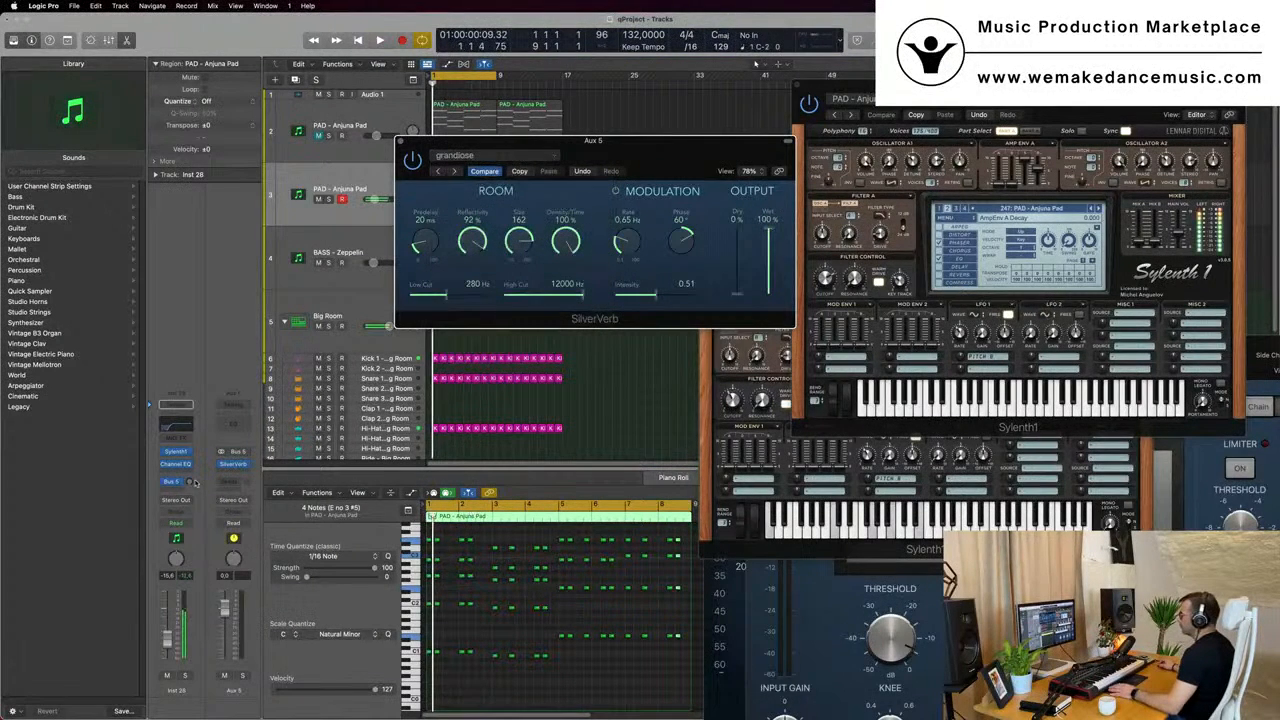
key(space)
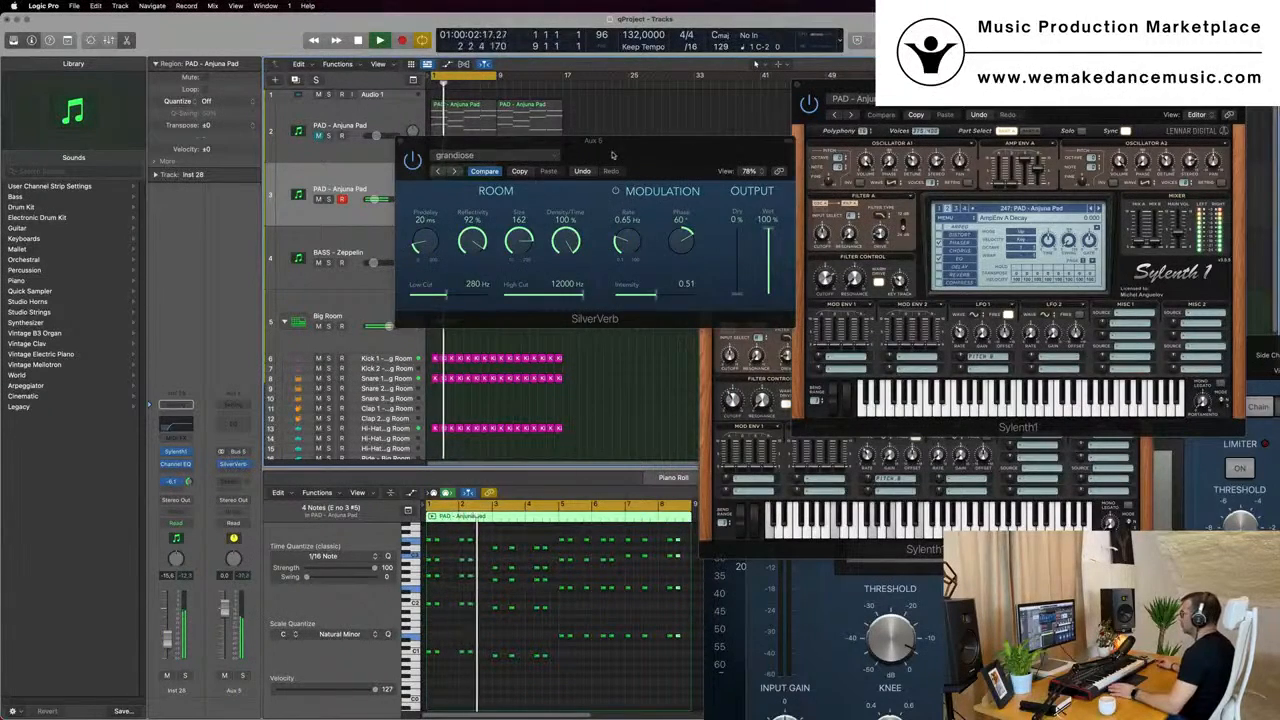
drag(400, 143, 693, 204)
click(692, 203)
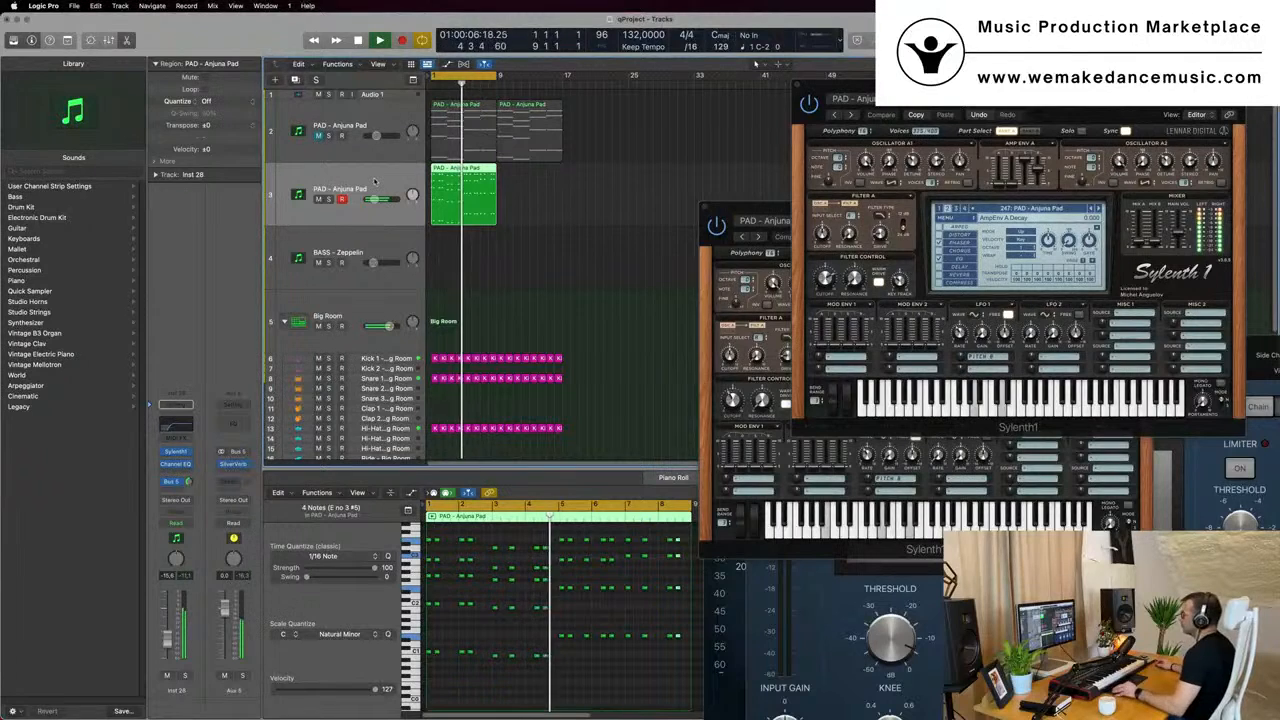
key(super+Left)
key(space)
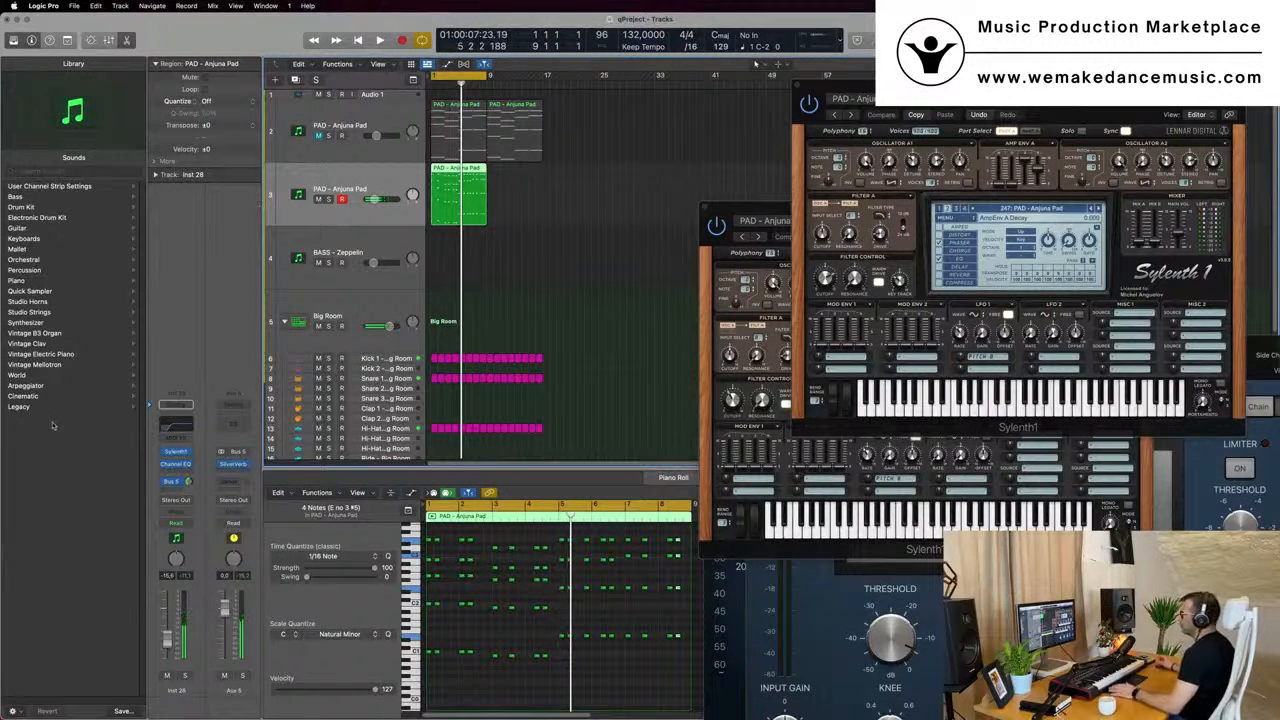
- Insert a Compressor after SilverVerb on the Aux 5 channel
click(233, 474)
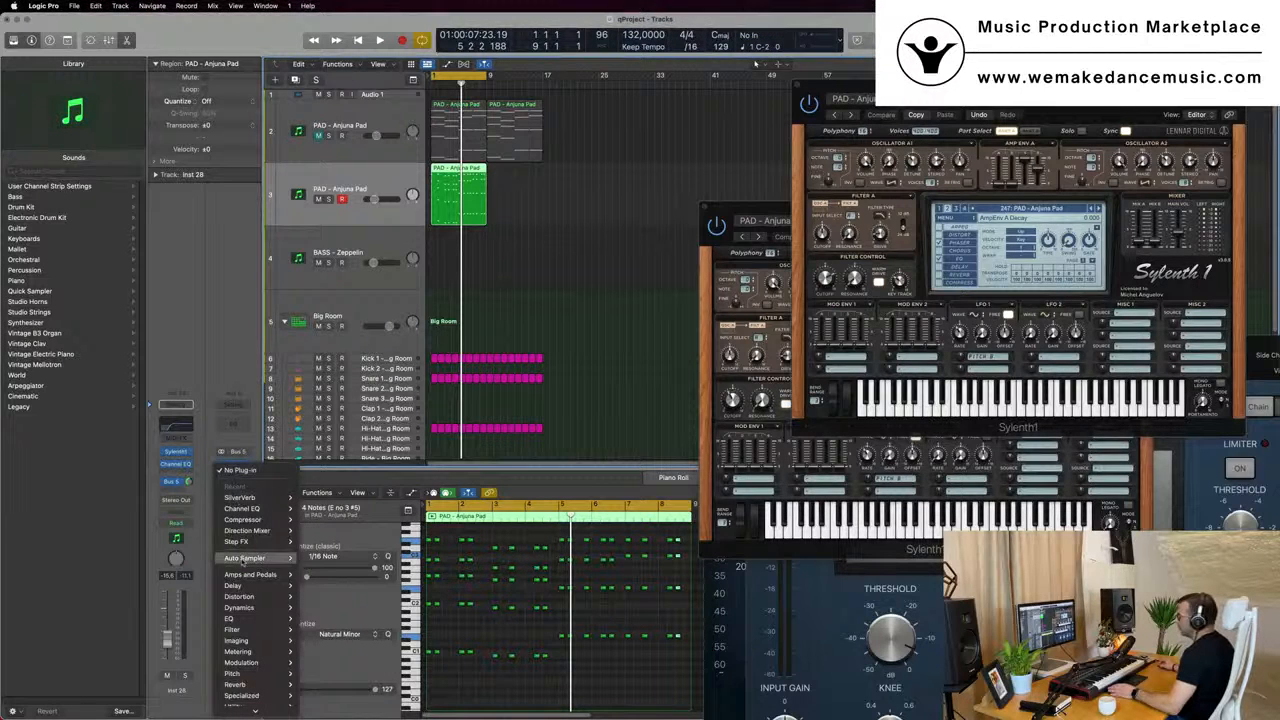
click(315, 521)
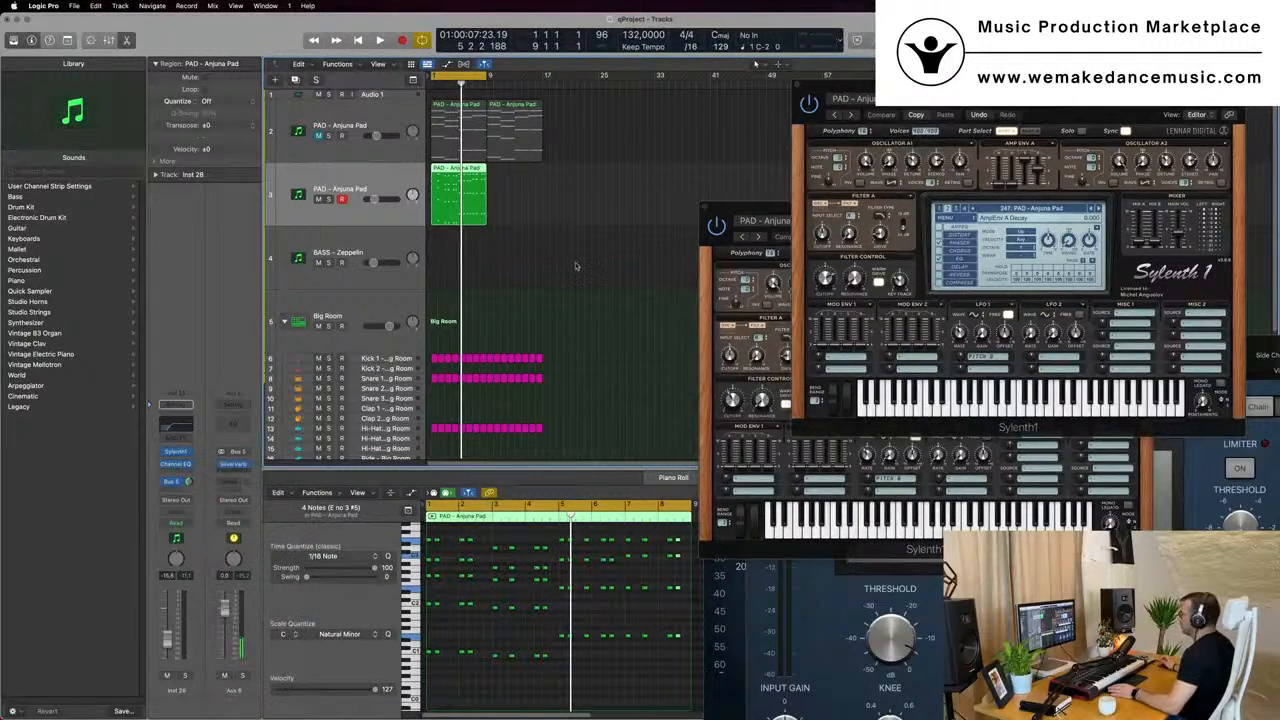
drag(787, 165, 767, 182)
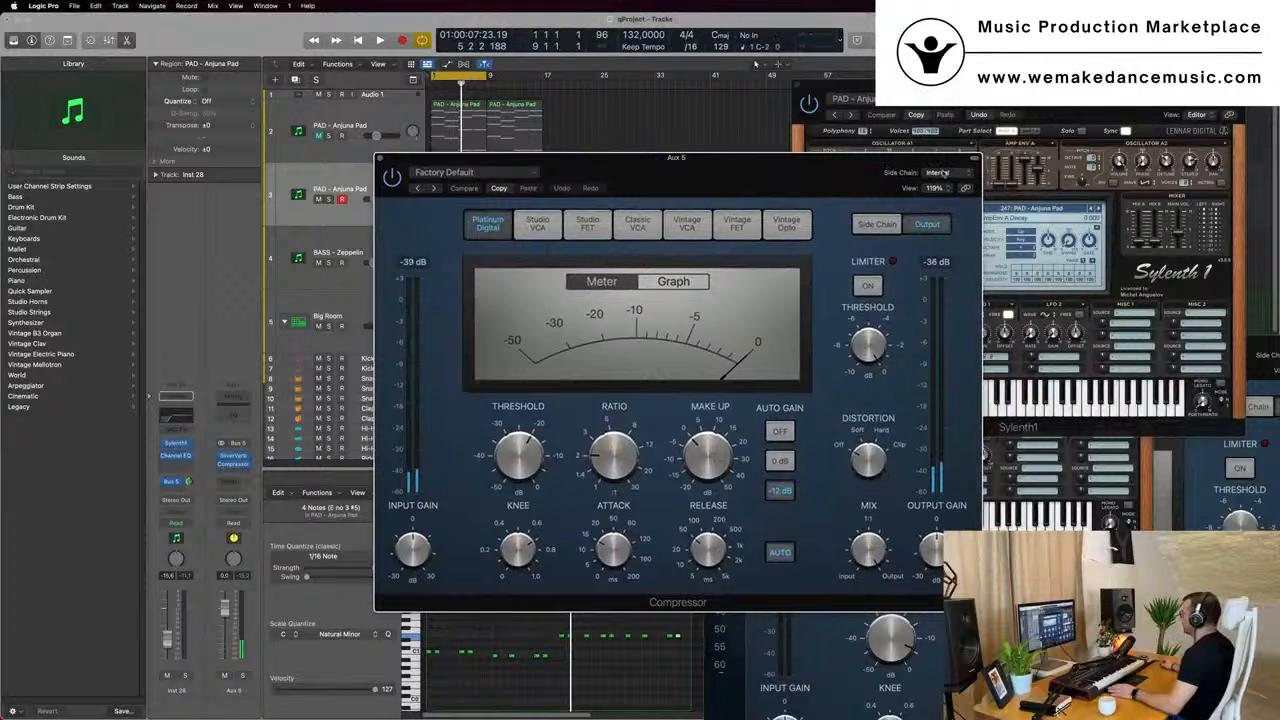
click(942, 173)
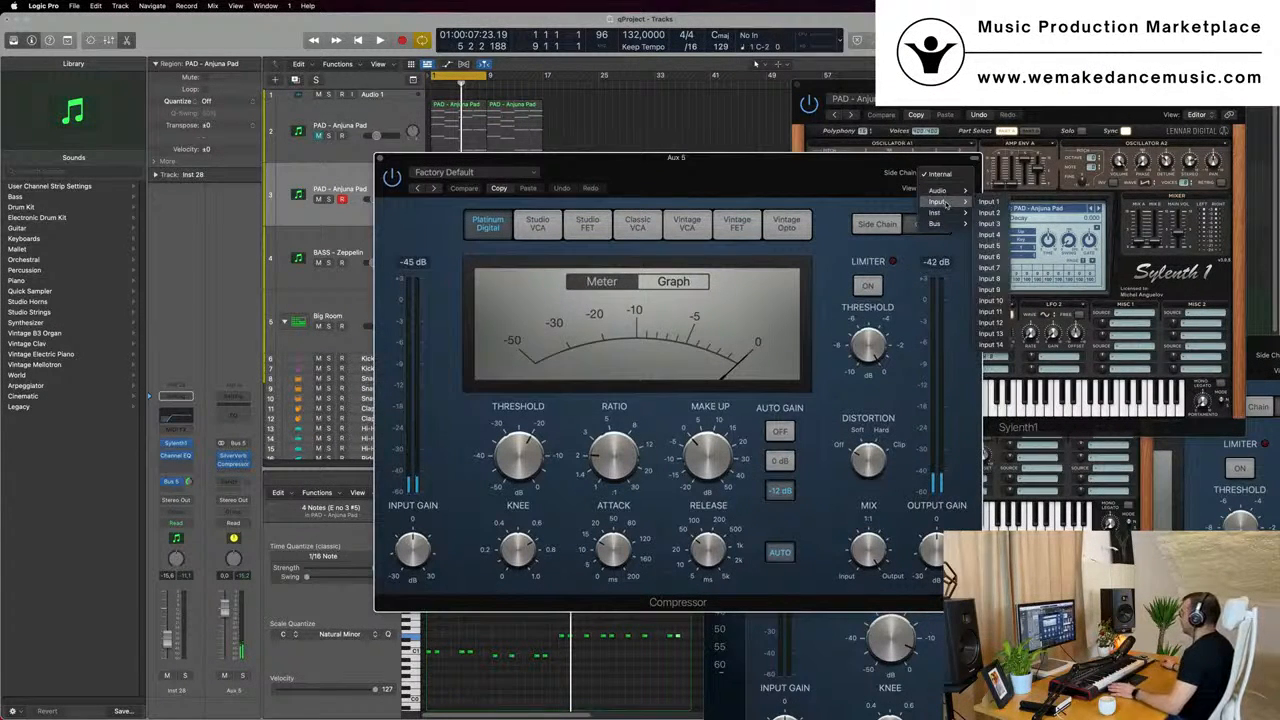
mouse_move(946, 215)
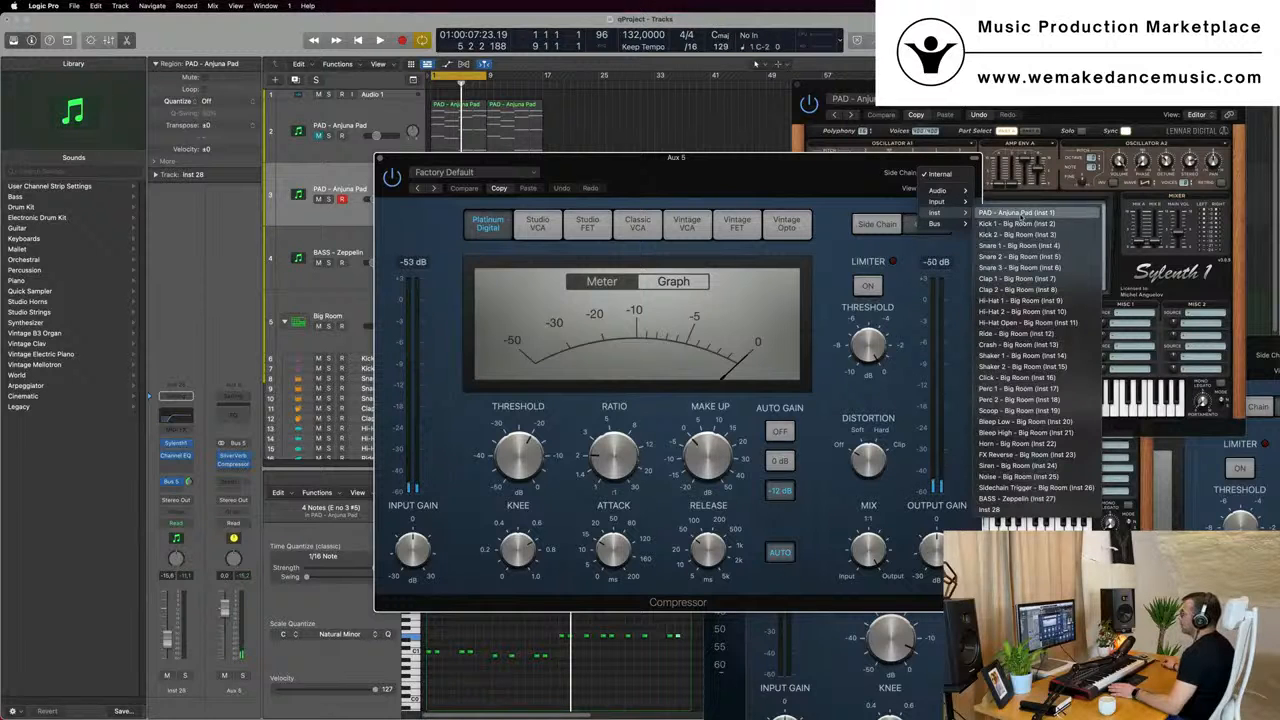
click(1018, 213)
- Rename the duplicated pad track STABS and set it (Inst 28) as the Aux 5 Compressor's side-chain source
drag(802, 188, 1047, 184)
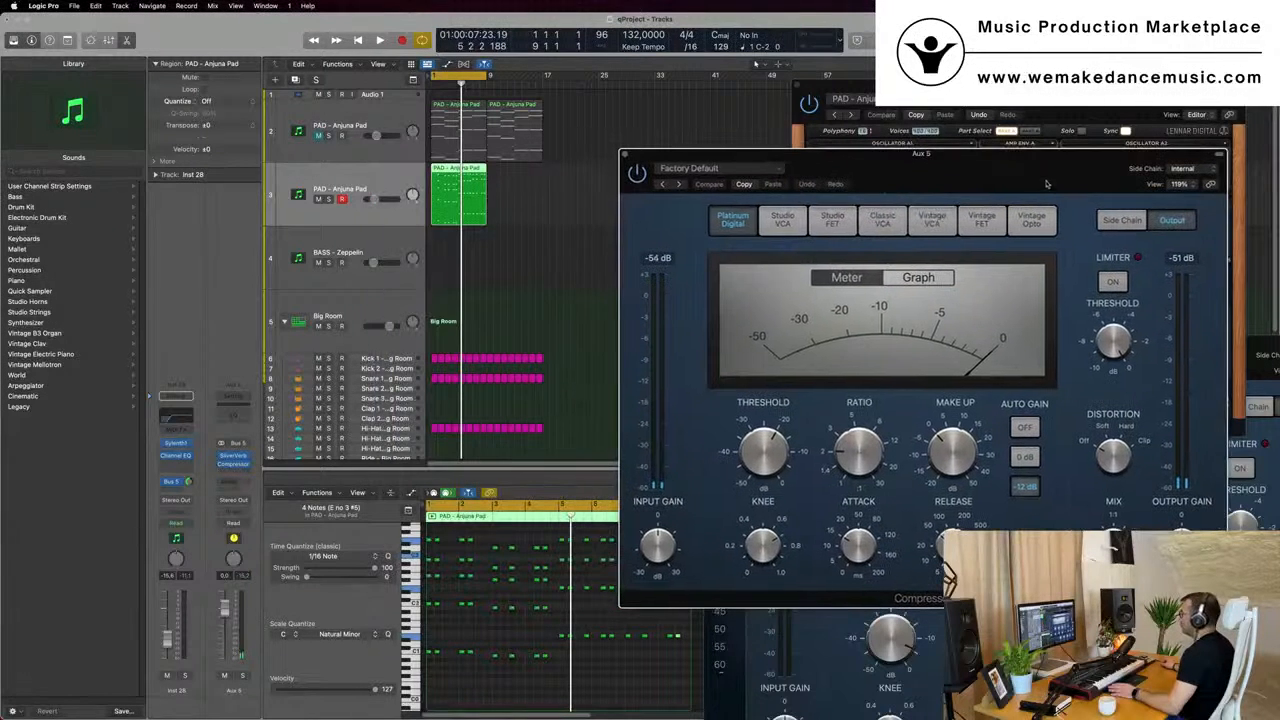
click(353, 193)
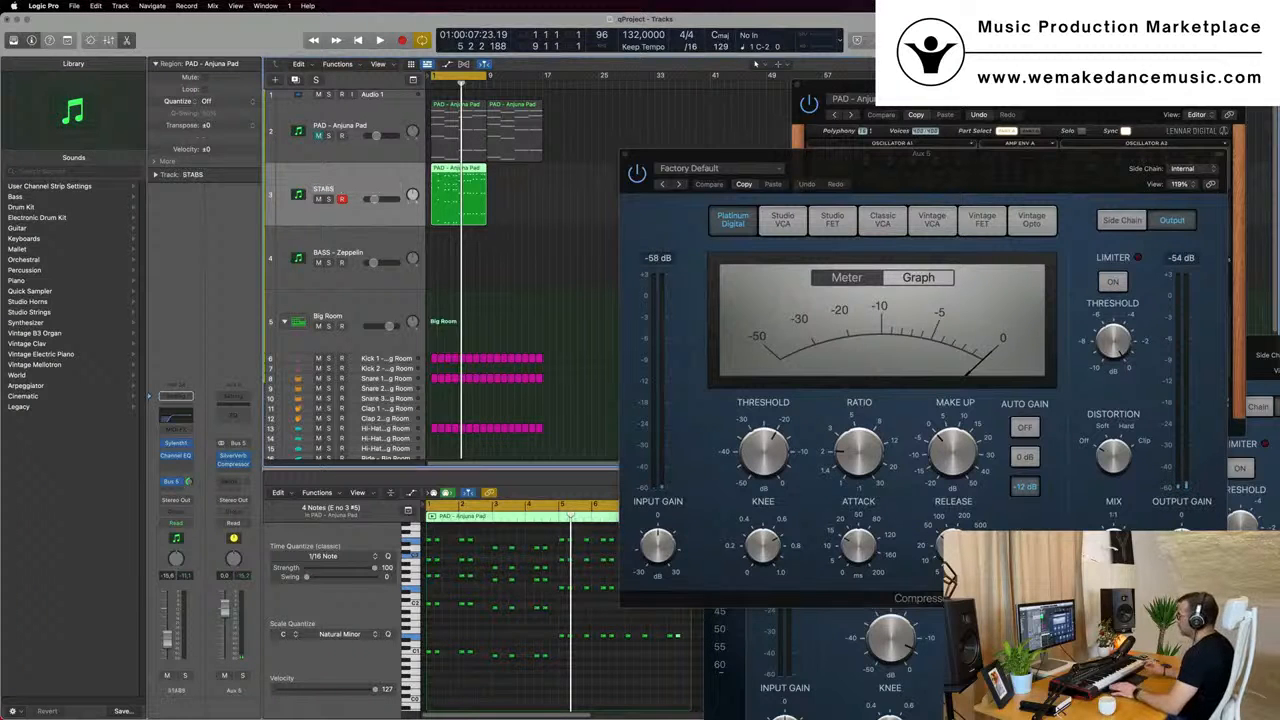
drag(1220, 168, 1007, 184)
click(981, 186)
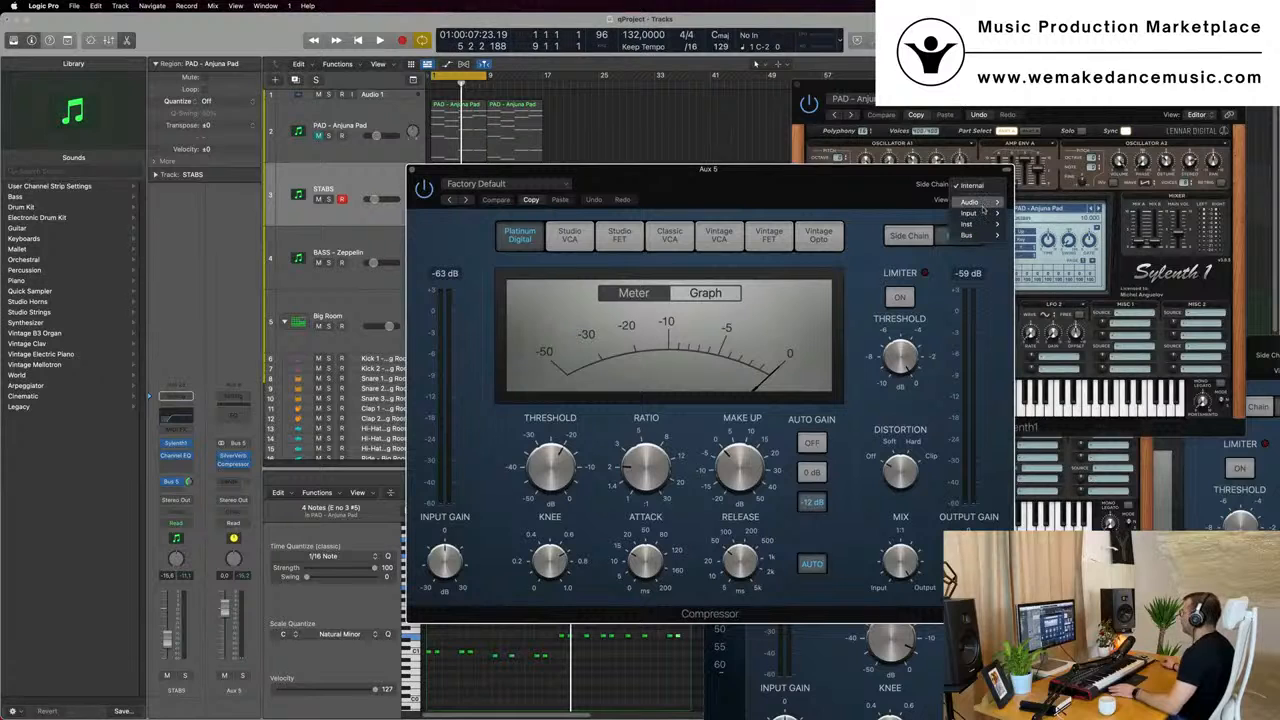
mouse_move(985, 216)
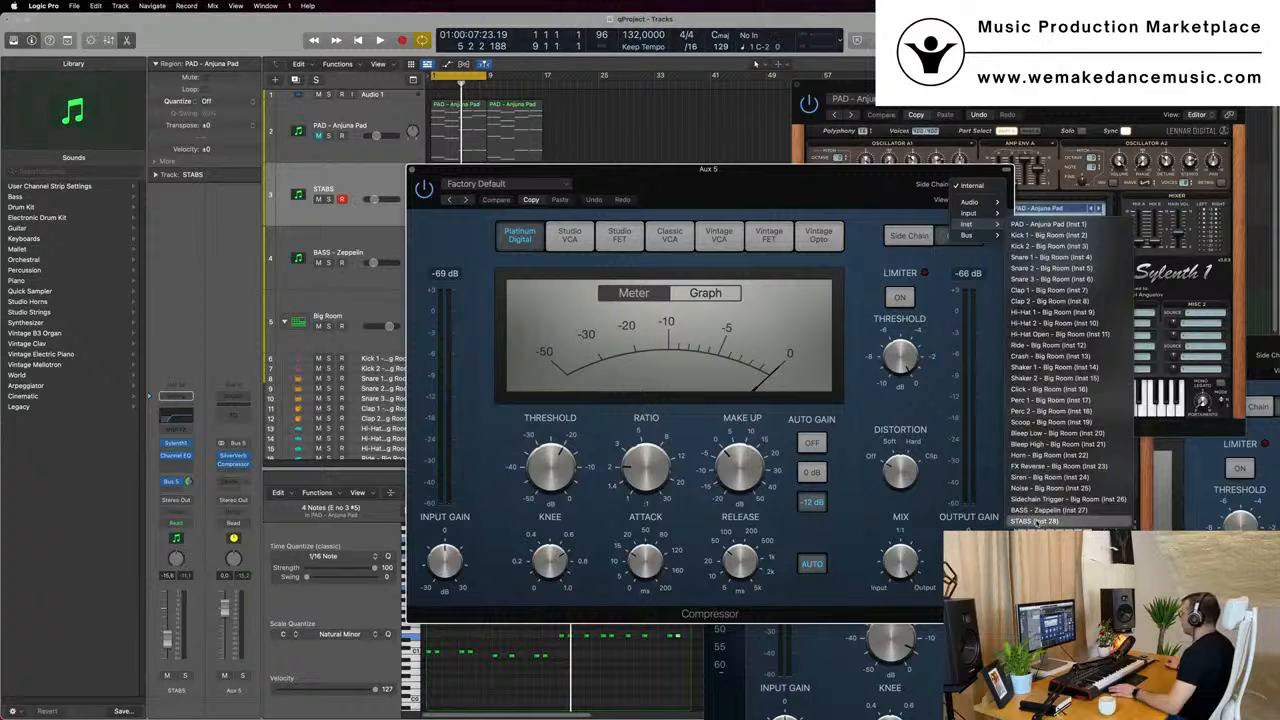
click(1038, 521)
drag(468, 198, 645, 160)
- Play the stabs with the drums and adjust the Aux 5 Compressor's threshold and its release to about 240 ms
key(space)
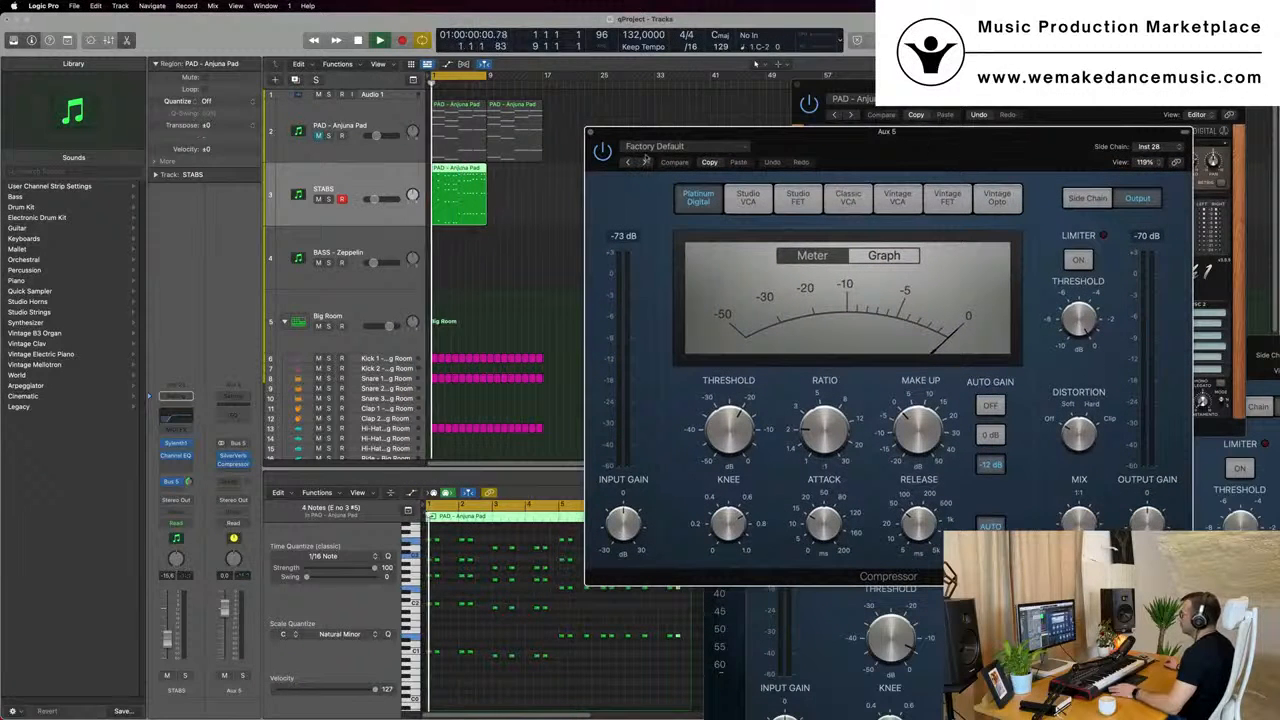
drag(1019, 145, 933, 136)
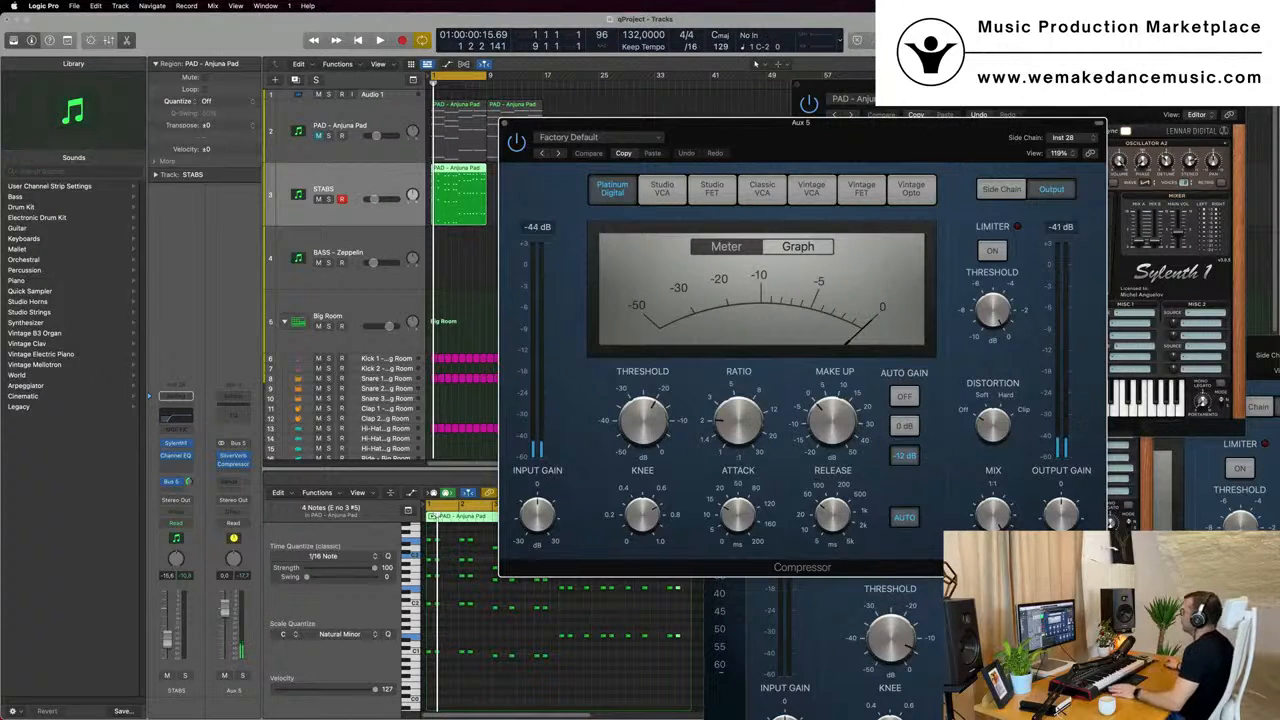
key(space)
drag(889, 140, 857, 135)
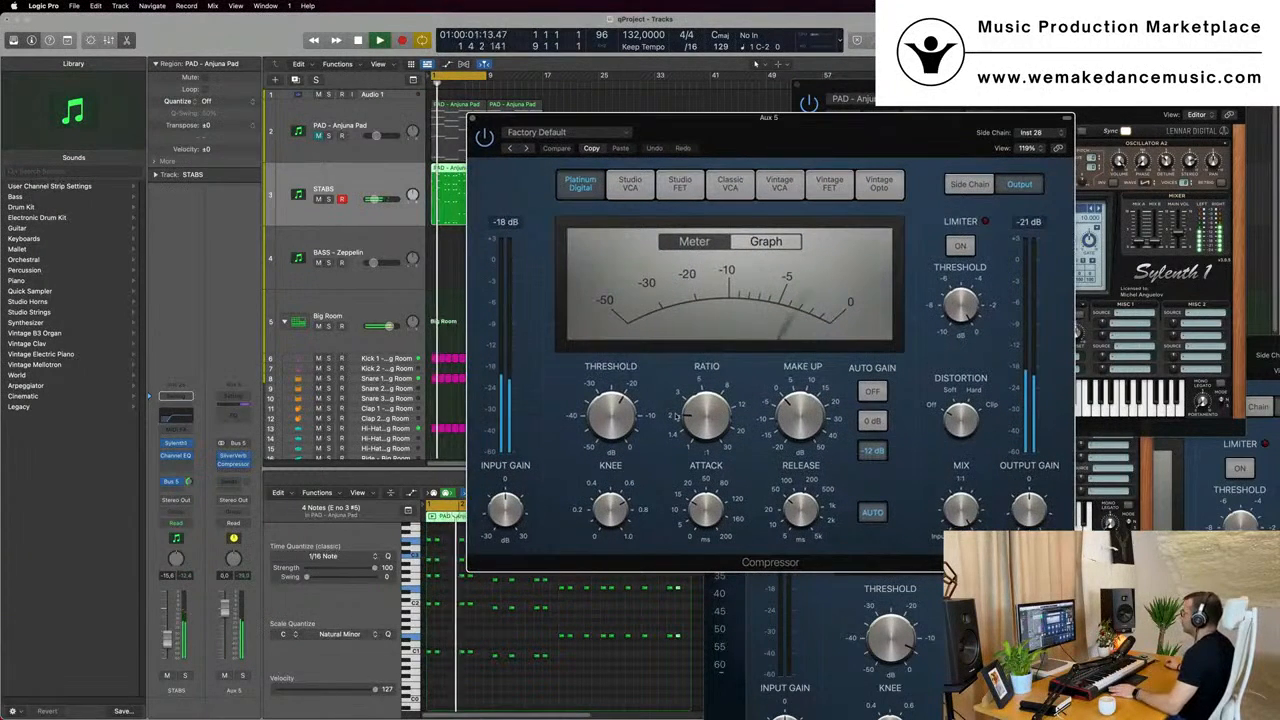
drag(630, 412, 628, 405)
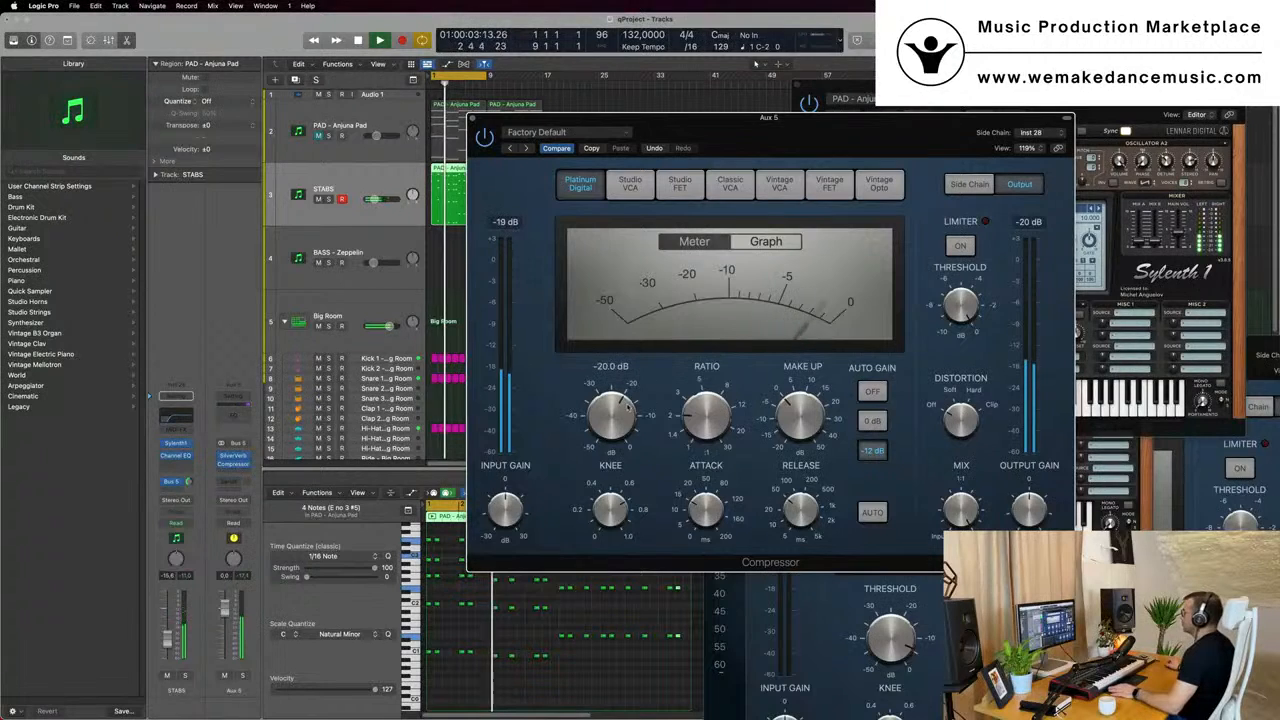
key(space)
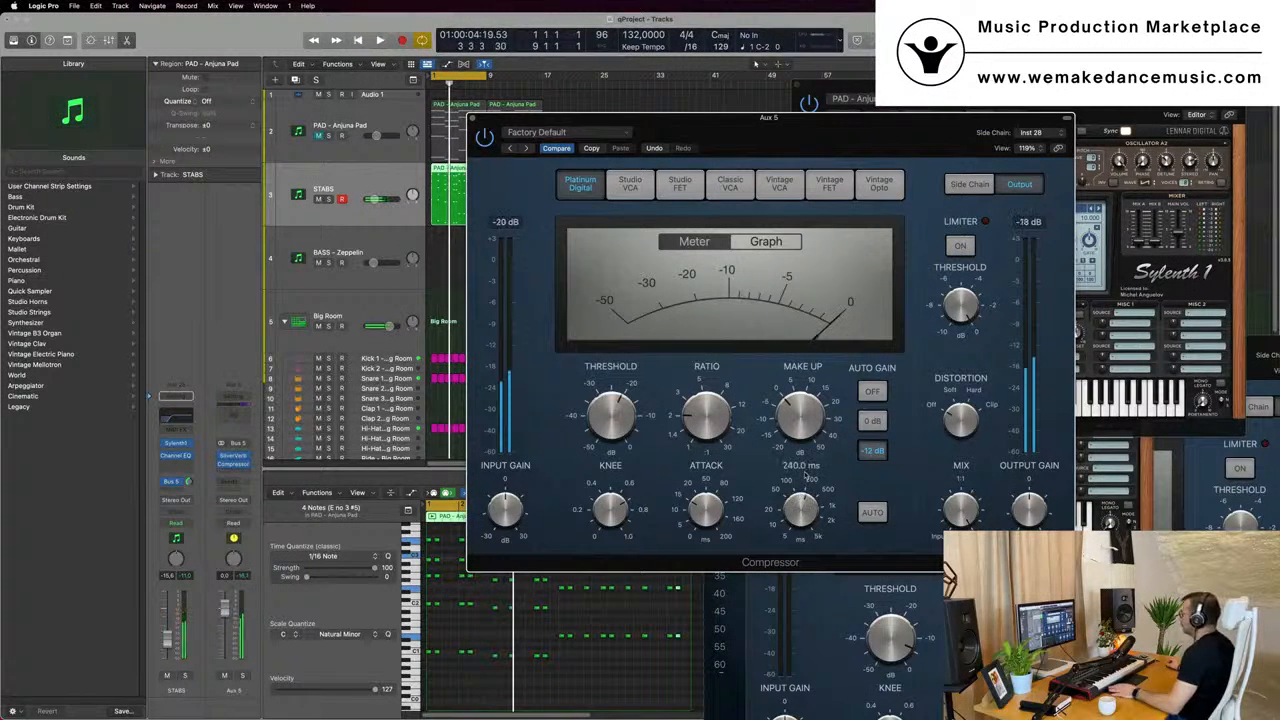
key(space)
drag(806, 474, 806, 462)
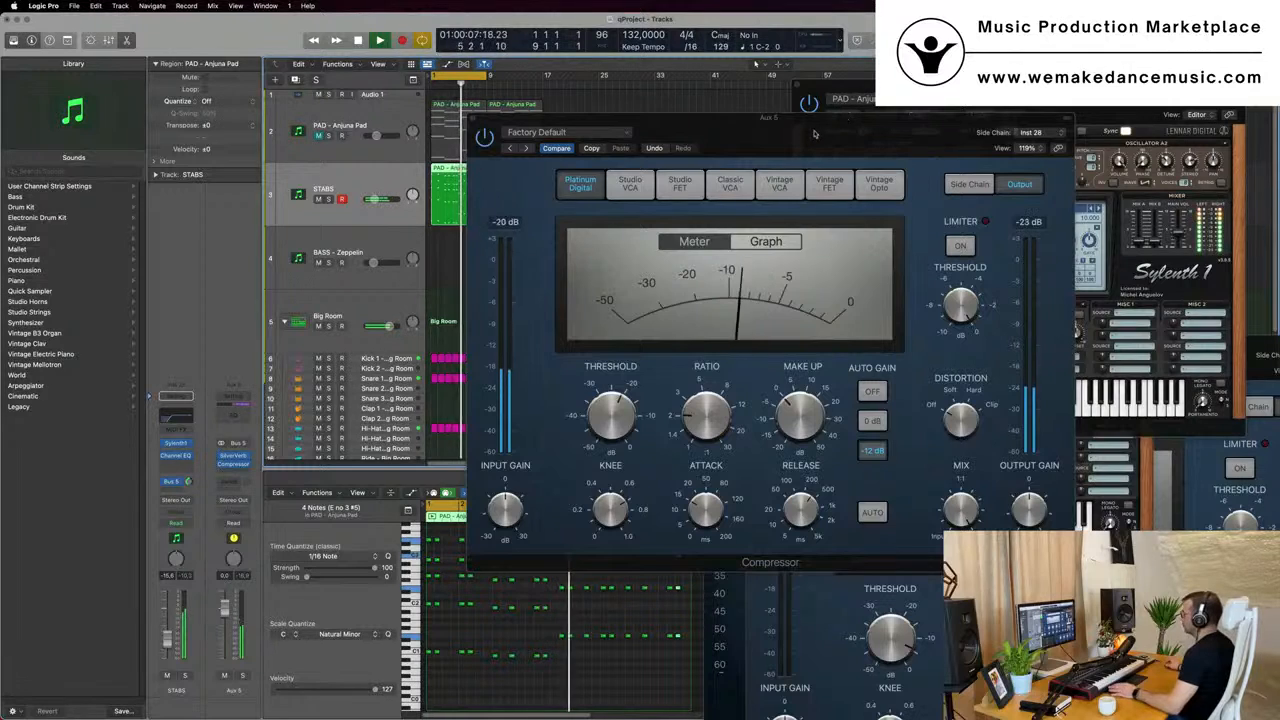
- Fine-tune the Aux 5 Compressor's threshold to -20.0 dB during playback
drag(815, 134, 876, 141)
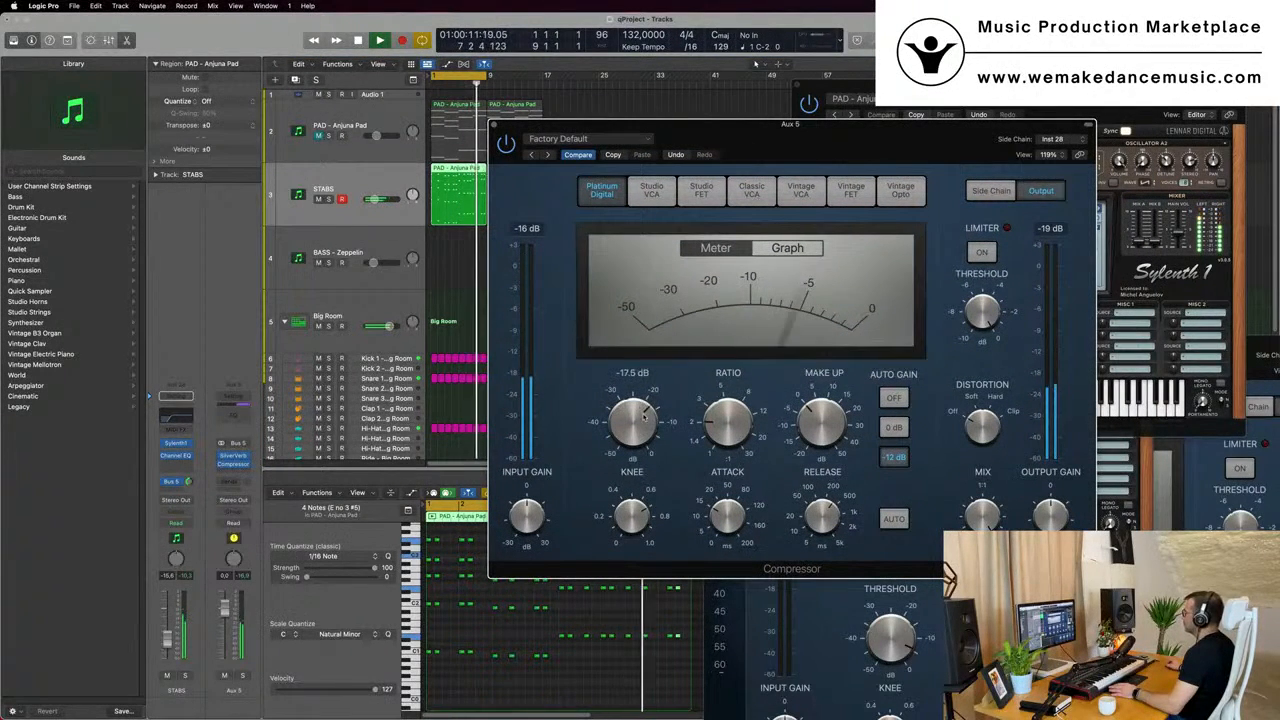
drag(641, 425, 640, 422)
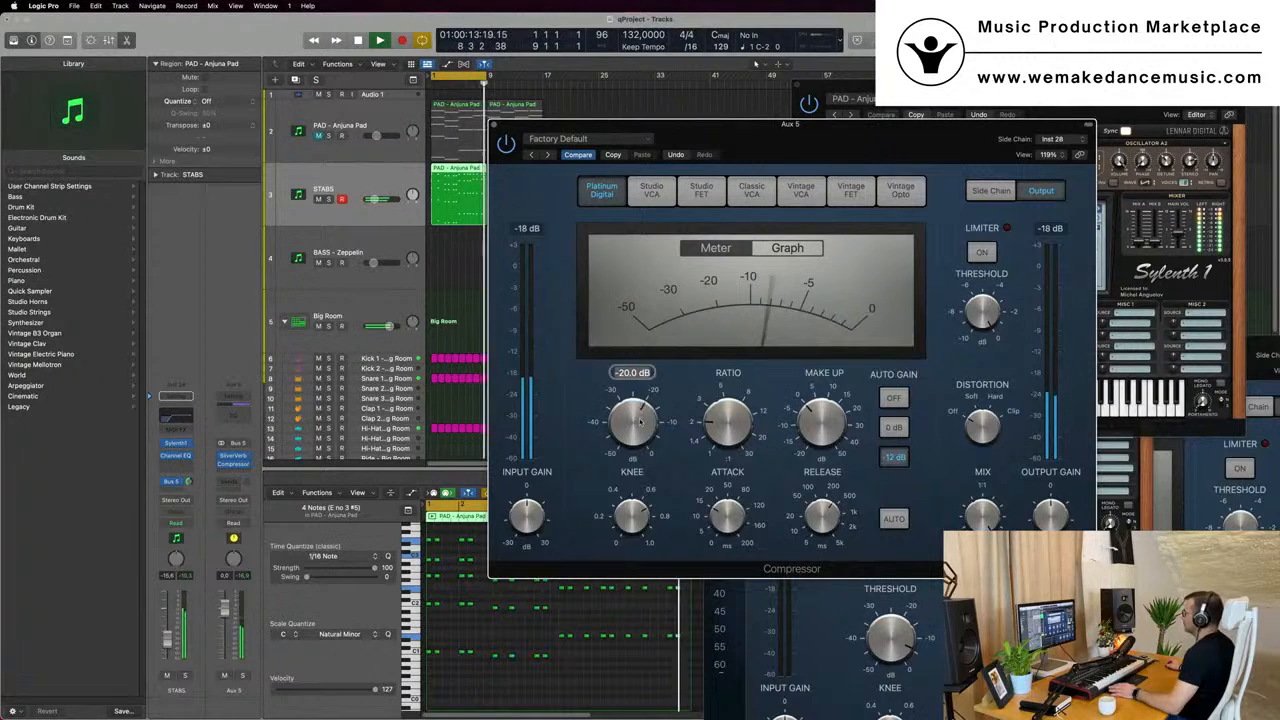
mouse_move(821, 509)
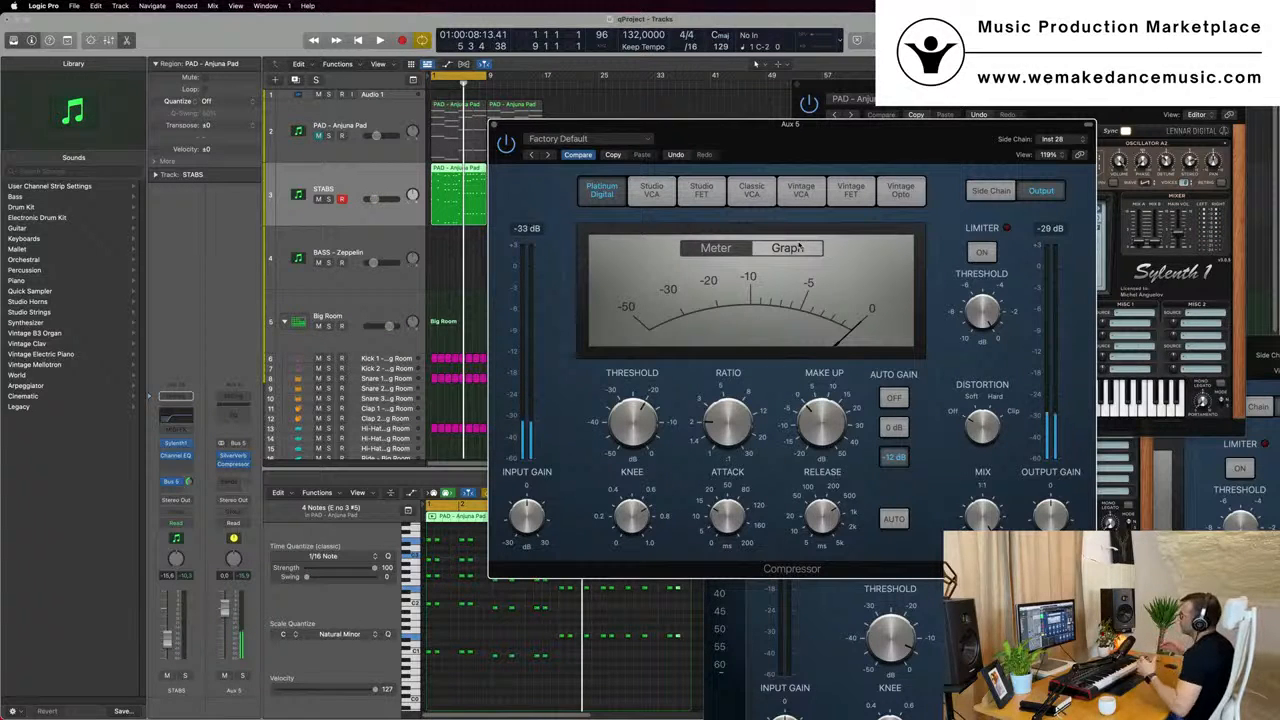
- Compare the stabs' reverb with the Compressor bypassed and enabled during playback, then close the Compressor window
drag(789, 125, 799, 172)
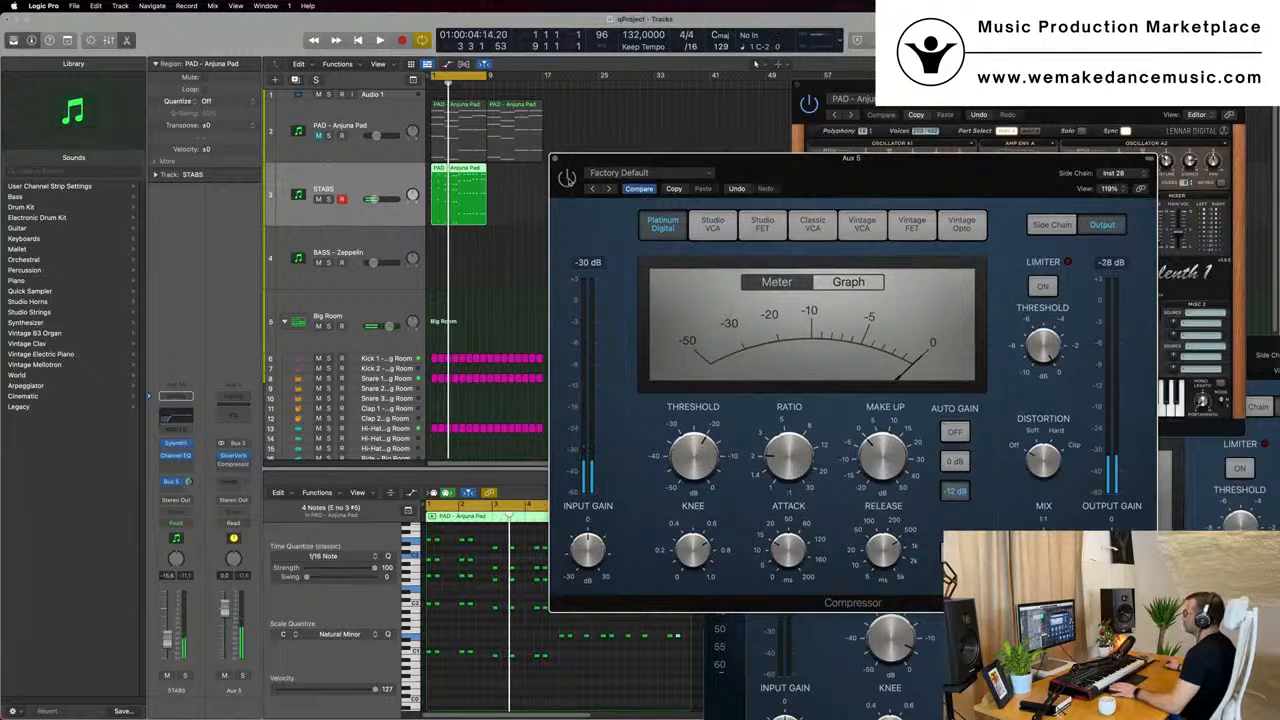
key(space)
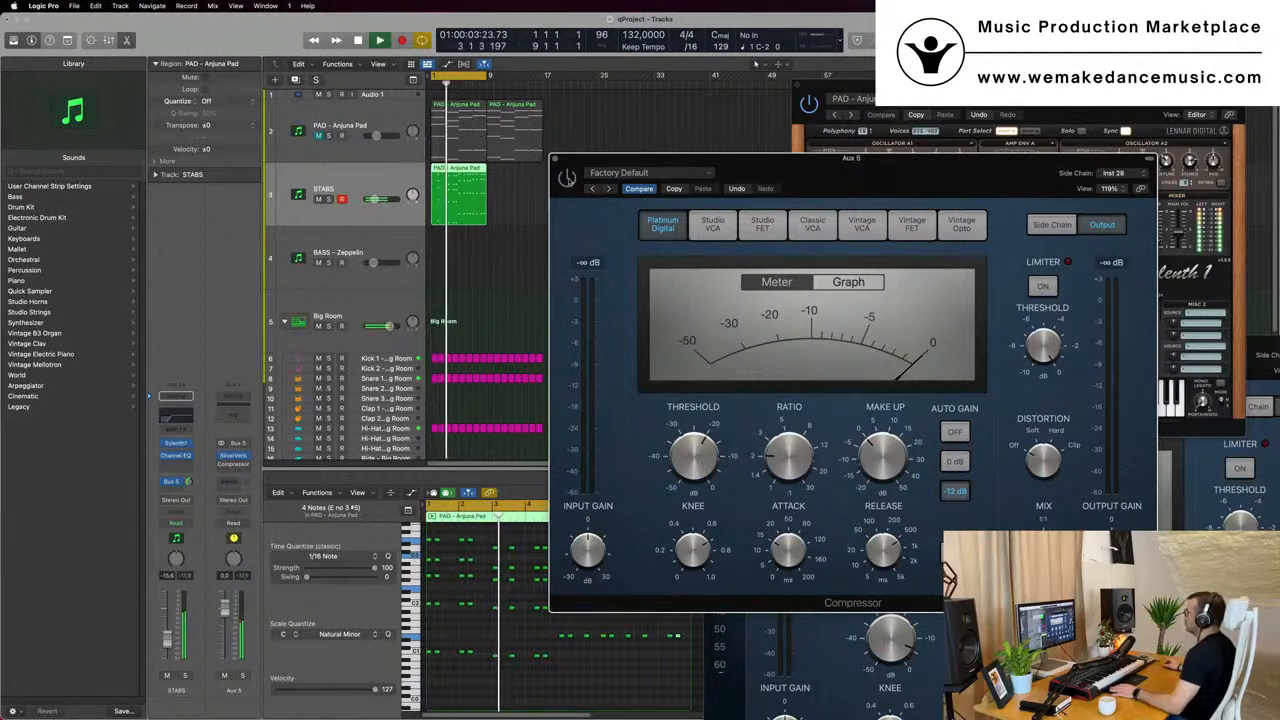
key(space)
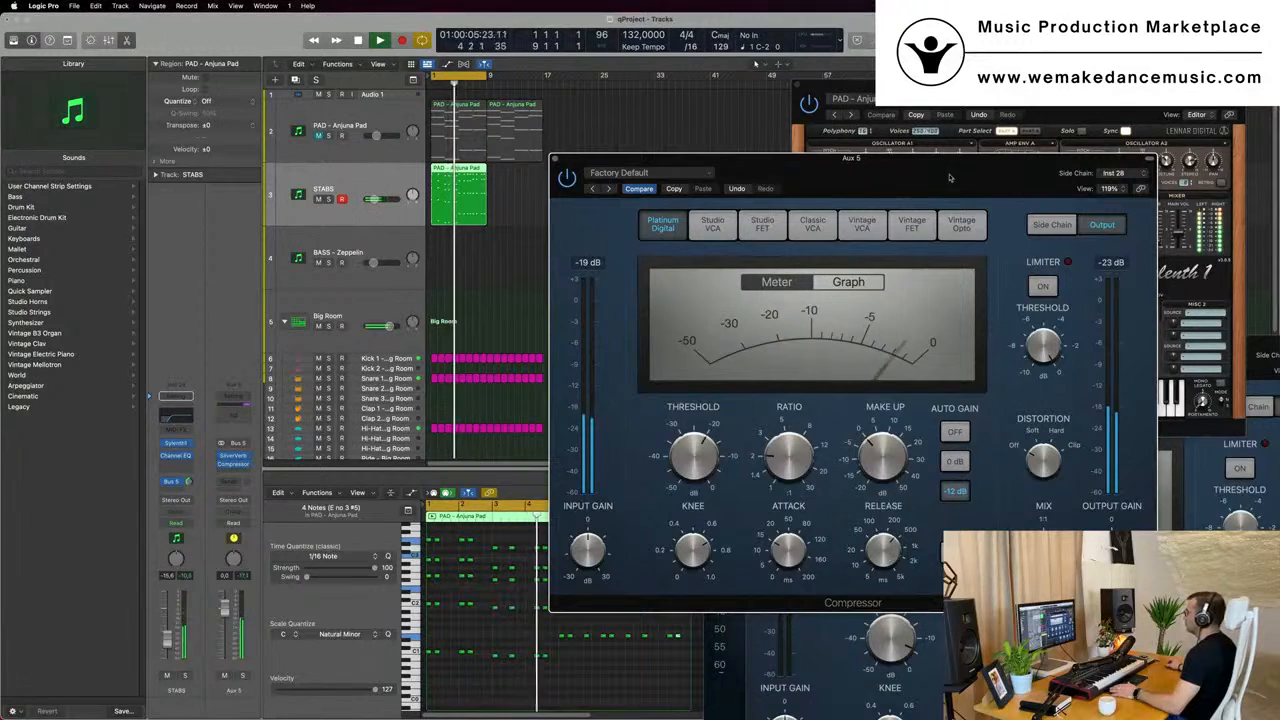
drag(957, 177, 949, 211)
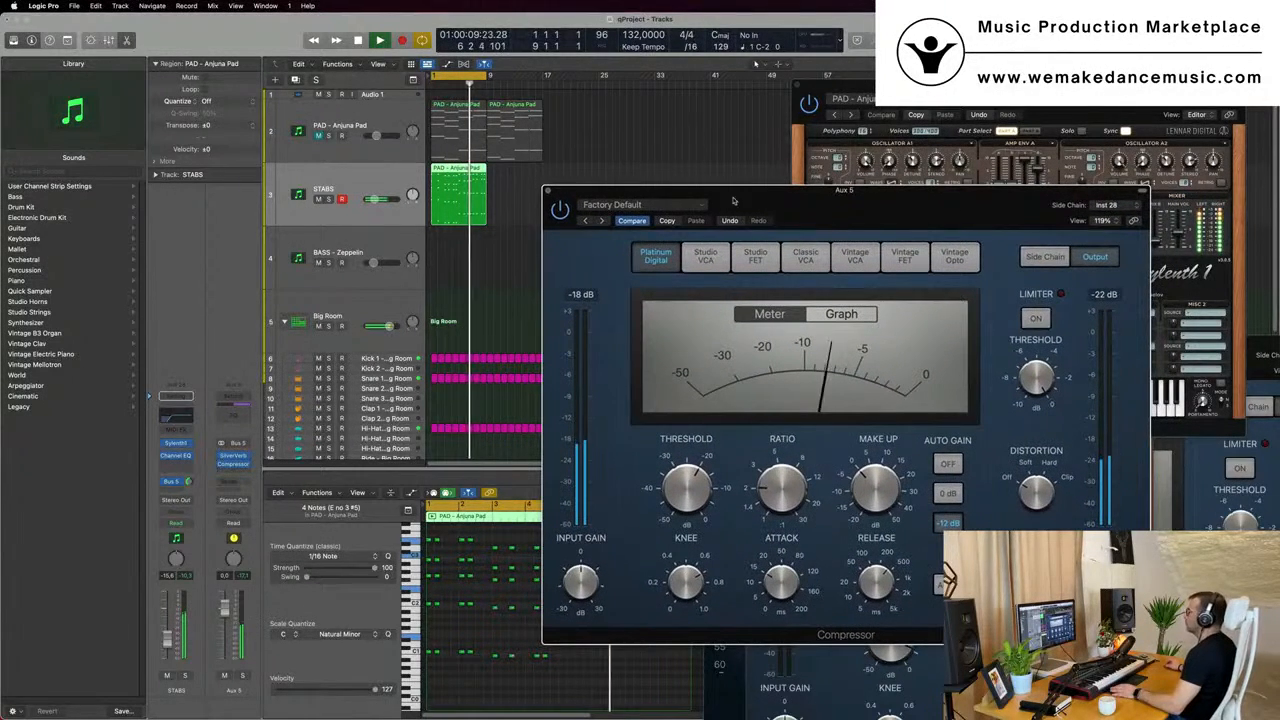
click(547, 191)
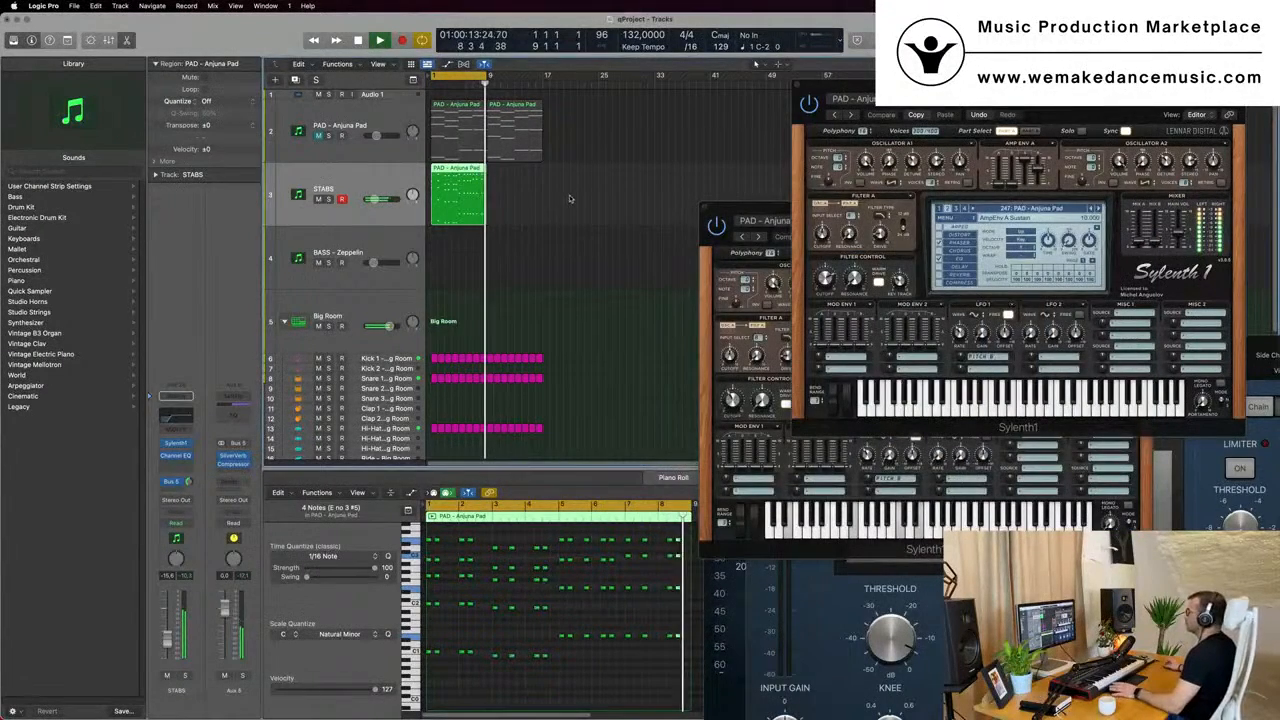
- Repeat the STABS region through bar 17 and extend the cycle range to bar 17
drag(522, 178, 525, 178)
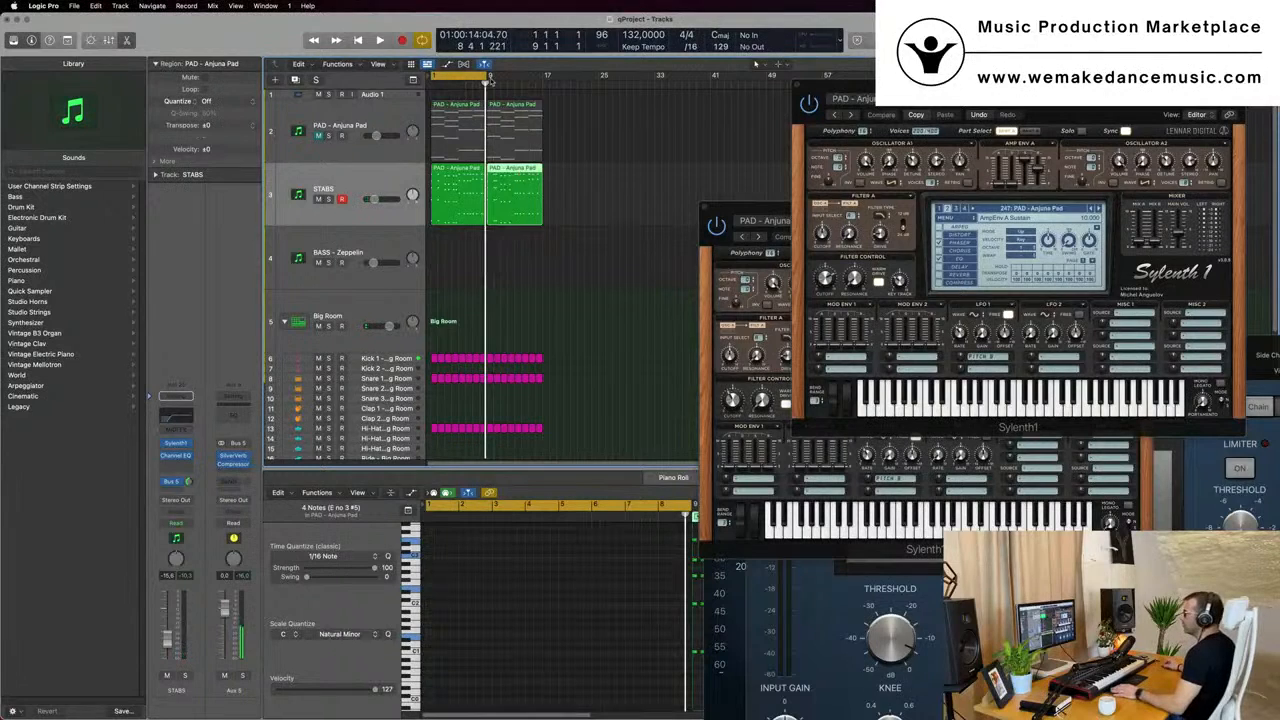
drag(490, 76, 547, 76)
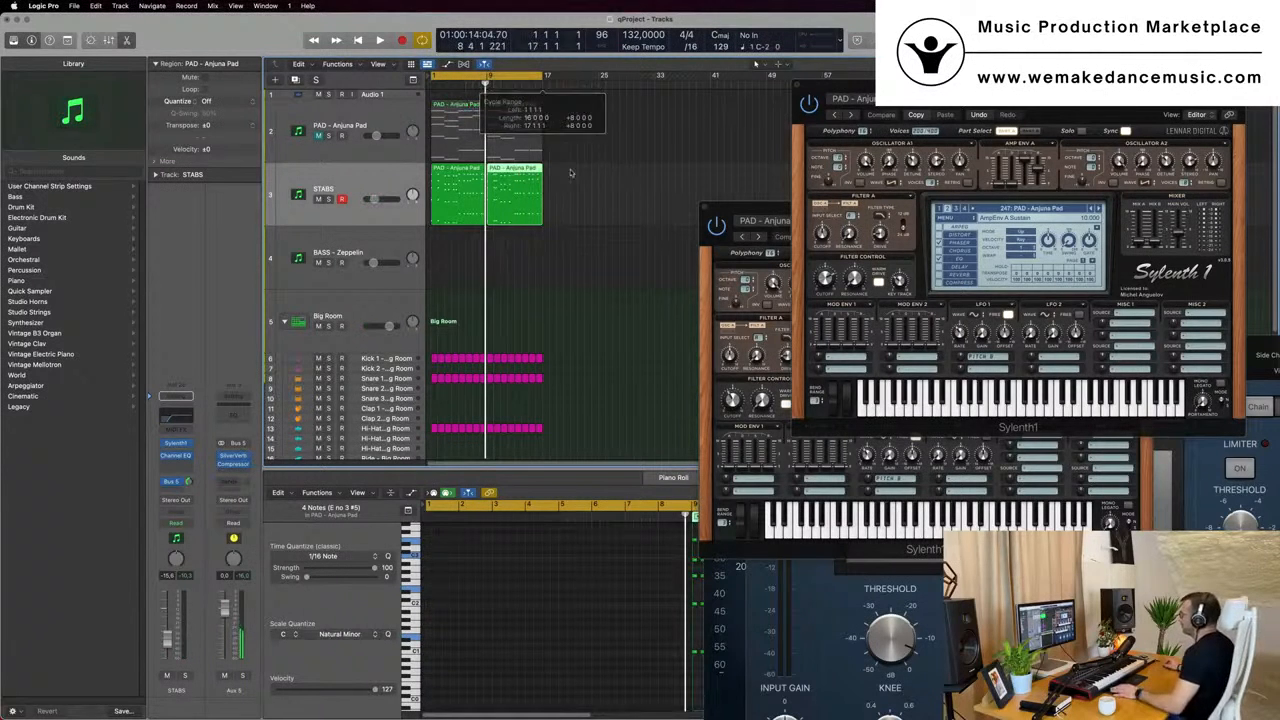
click(388, 186)
key(space)
- Copy the first pad region onto the BASS - Zeppelin track and delete the upper chord notes, keeping only the lowest note of each chord
key(space)
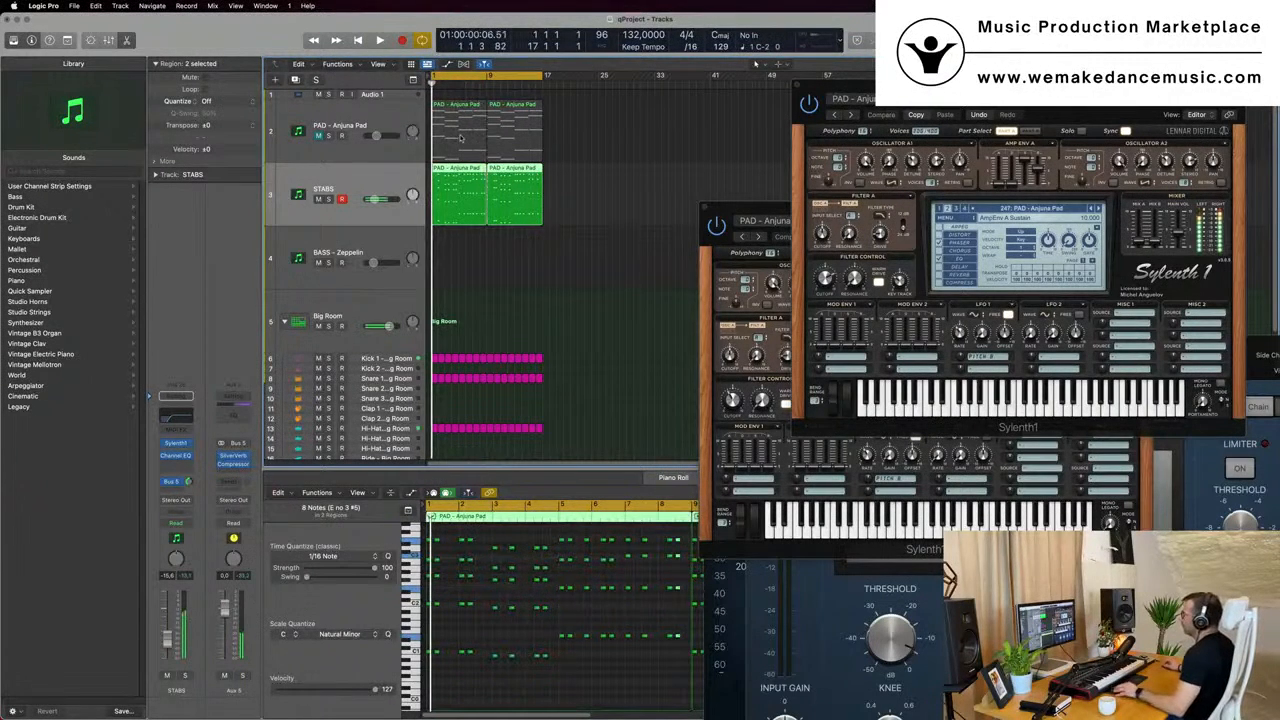
drag(453, 152, 453, 283)
key(space)
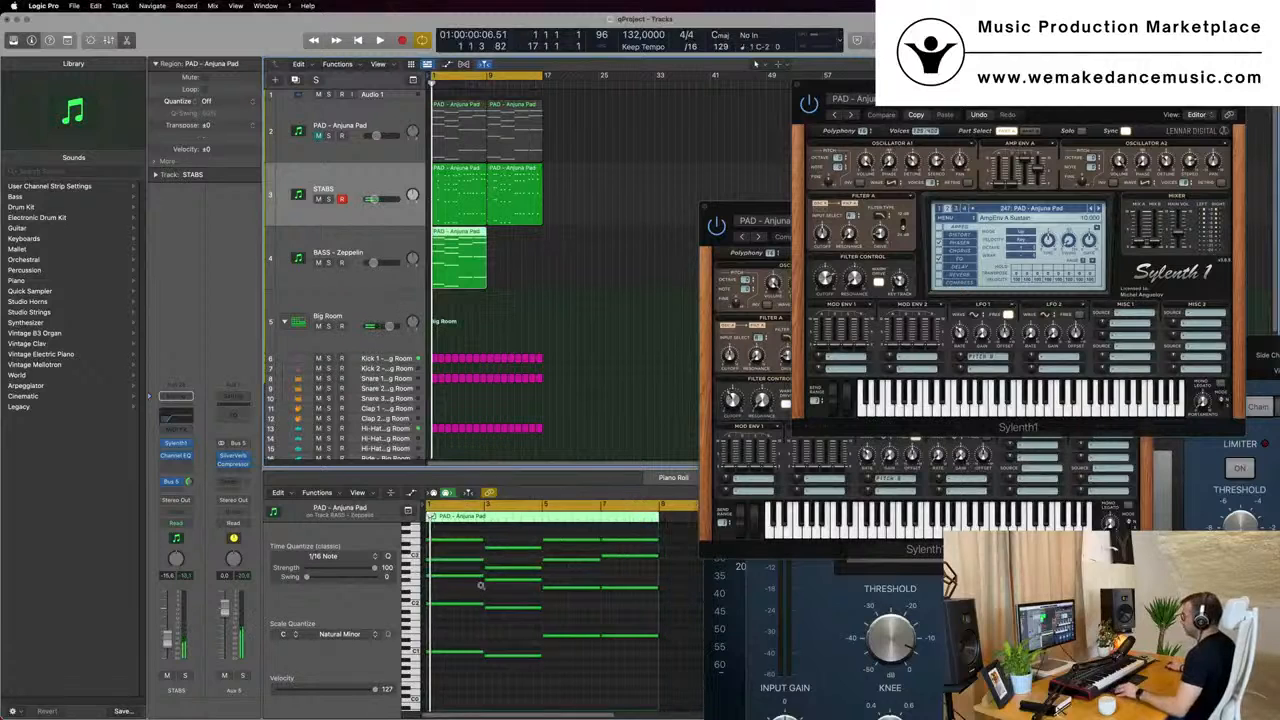
drag(448, 537, 553, 617)
key(Delete)
- Transpose the four bass notes up one octave and audition them with the stabs and drums
key(space)
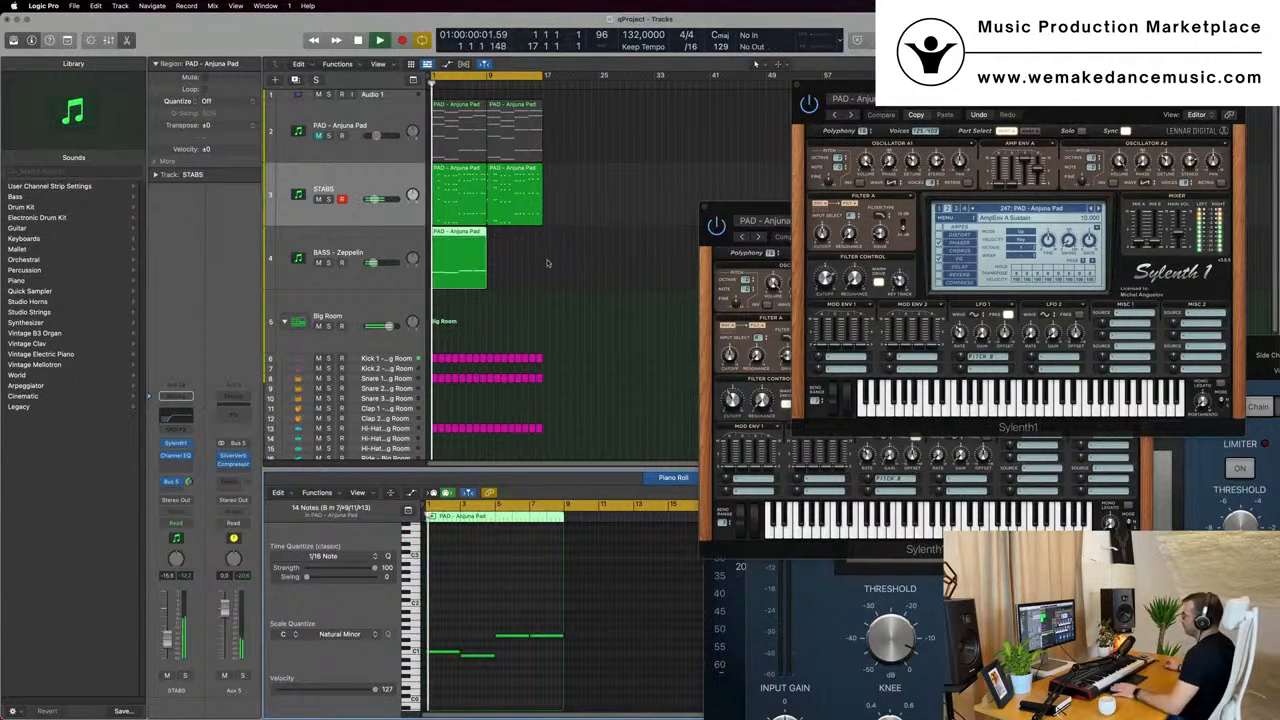
key(space)
click(467, 622)
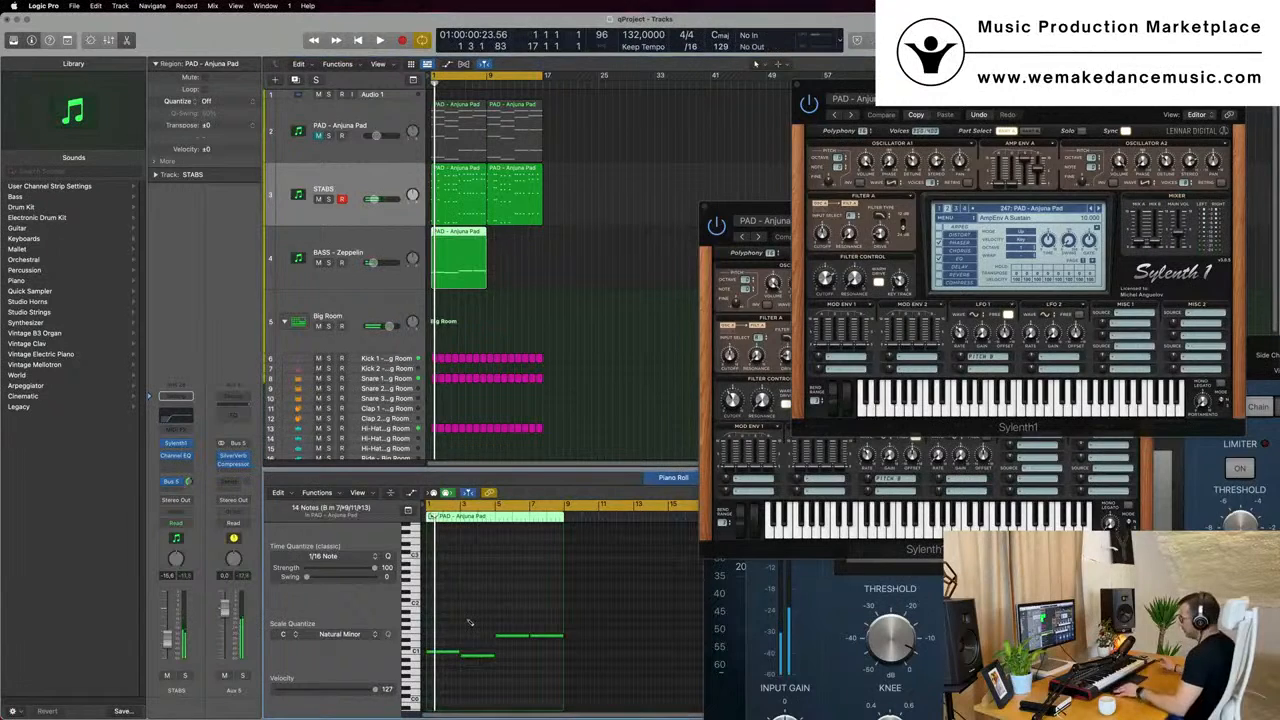
key(alt+shift+Up)
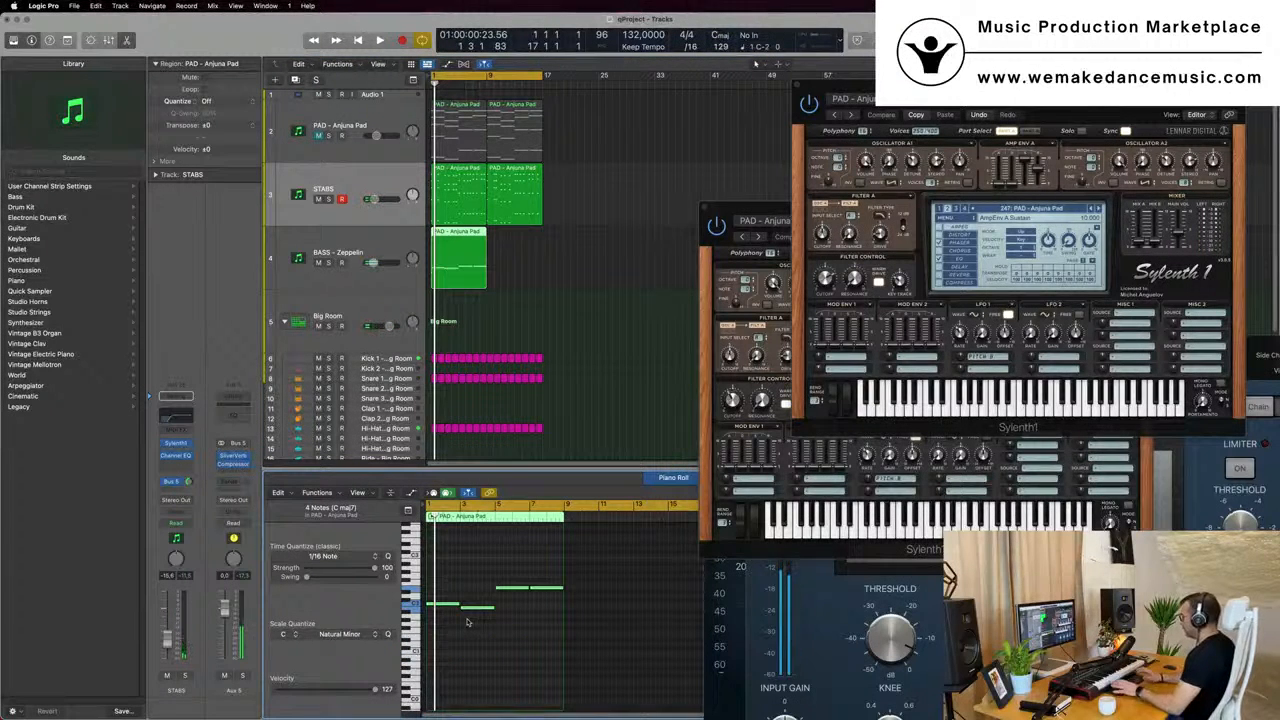
key(space)
key(space)
key(space)
- Open Sylenth1 on the BASS - Zeppelin track and raise the track's volume to -5.4 dB during playback
click(308, 276)
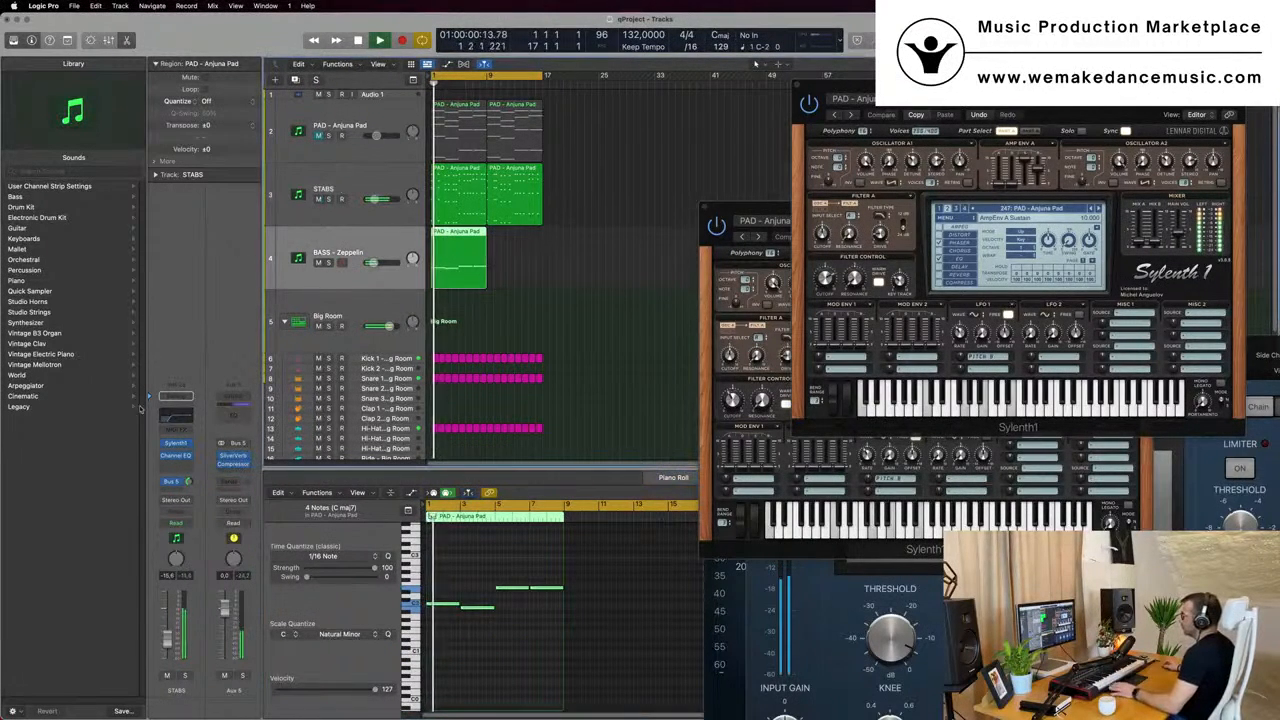
click(177, 449)
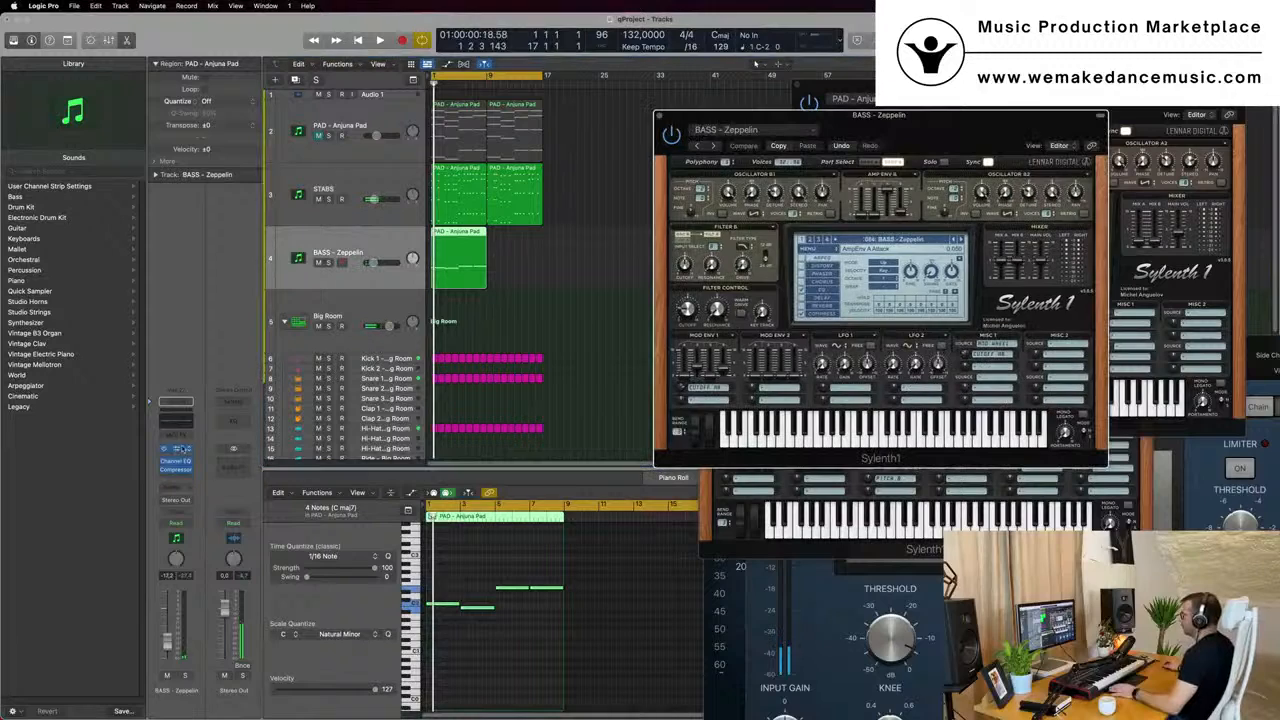
key(space)
drag(944, 122, 891, 160)
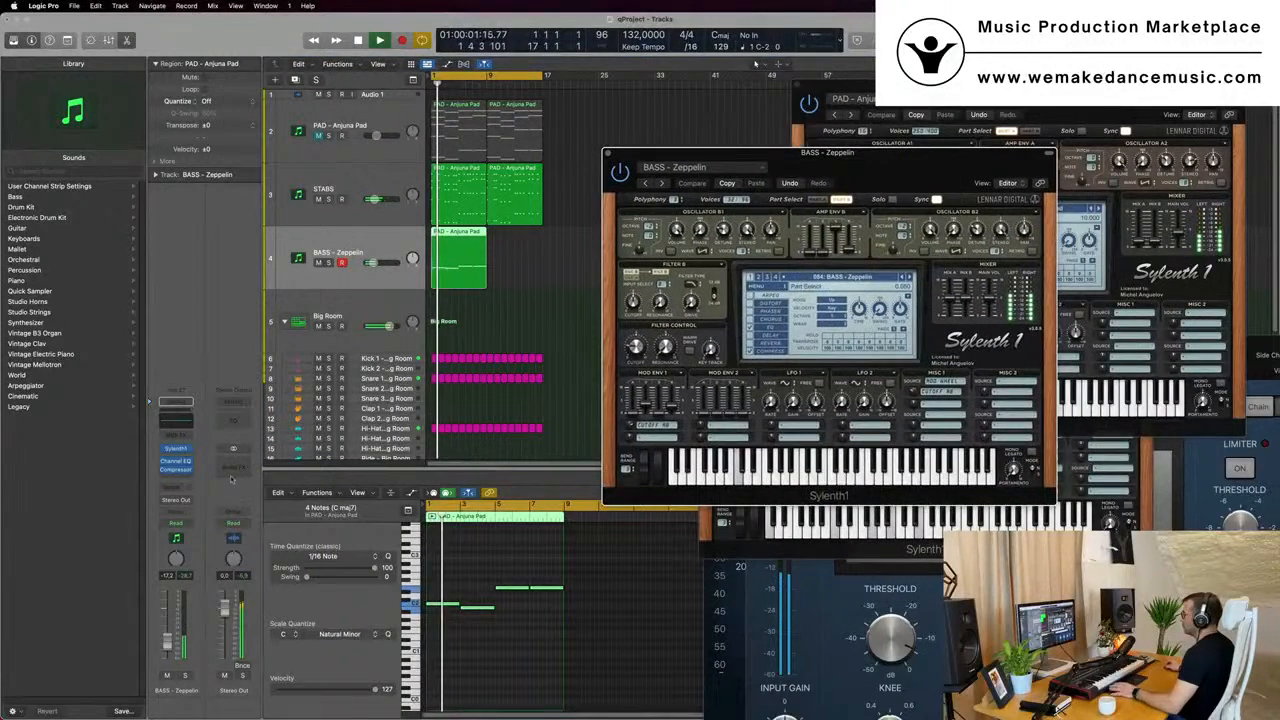
key(space)
key(space)
drag(379, 262, 382, 262)
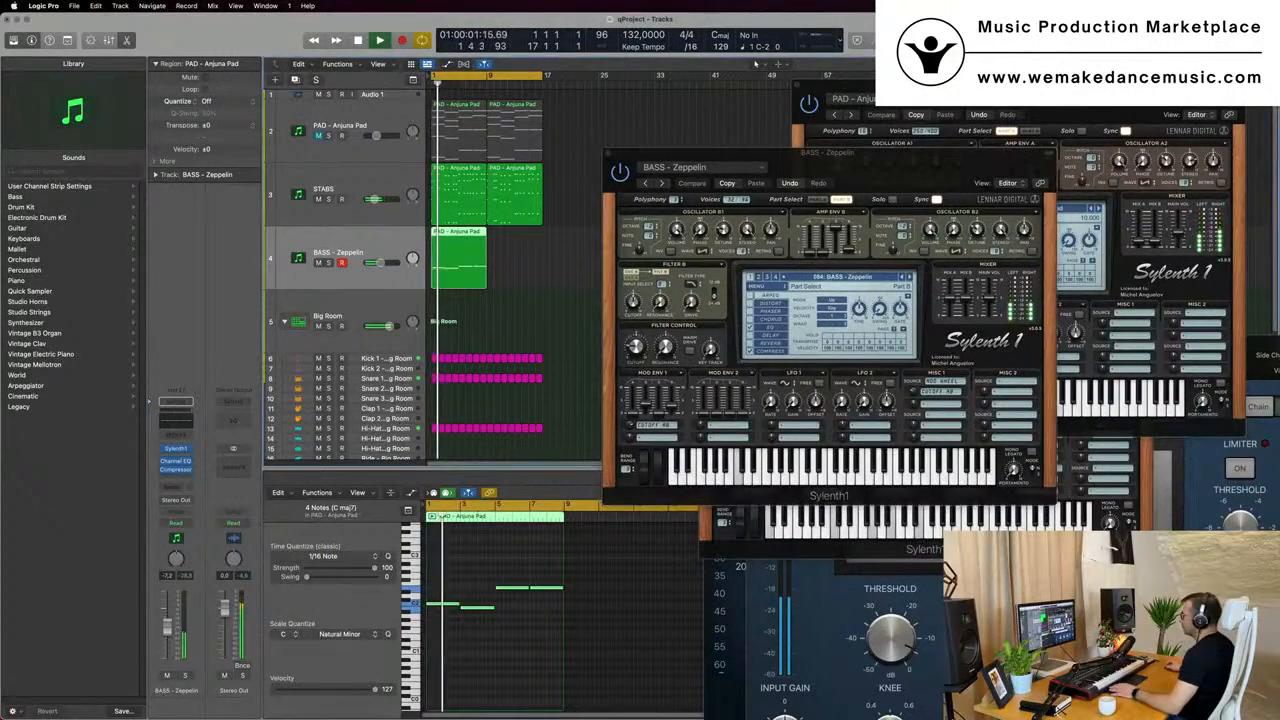
key(space)
key(space)
key(space)
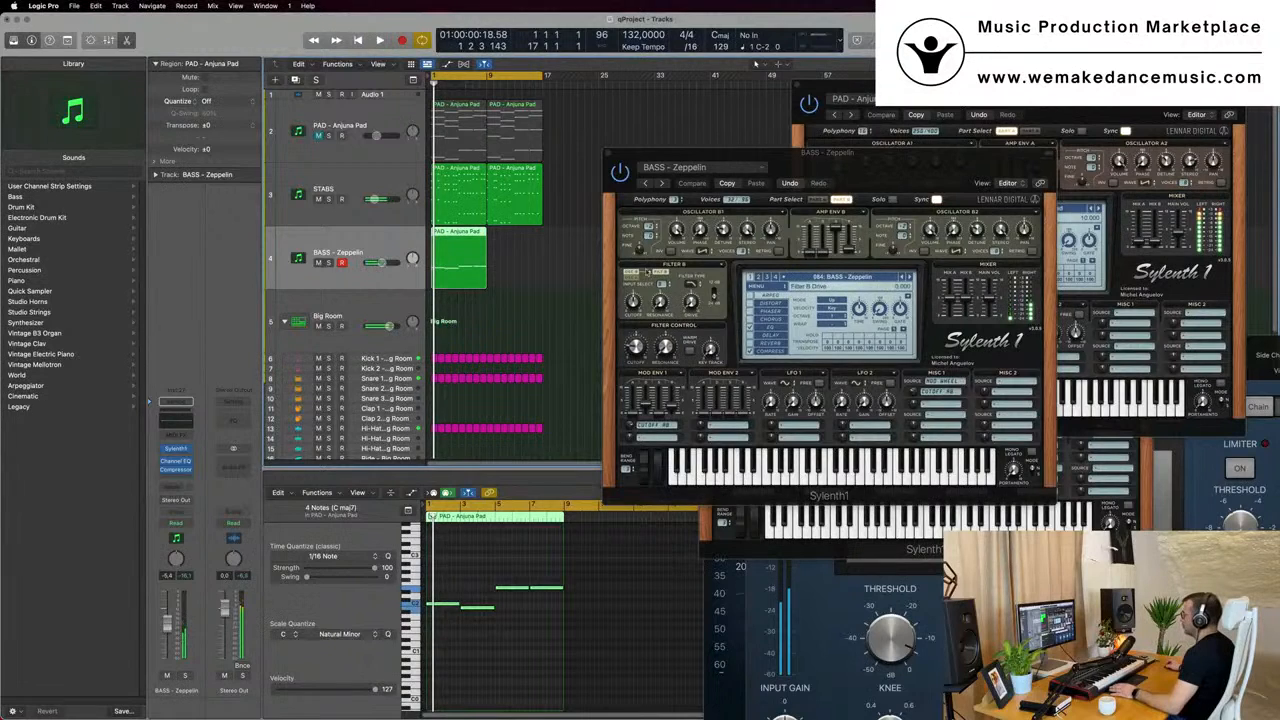
- Try the BASS - Zeppelin preset with its arpeggiator enabled during playback
click(749, 297)
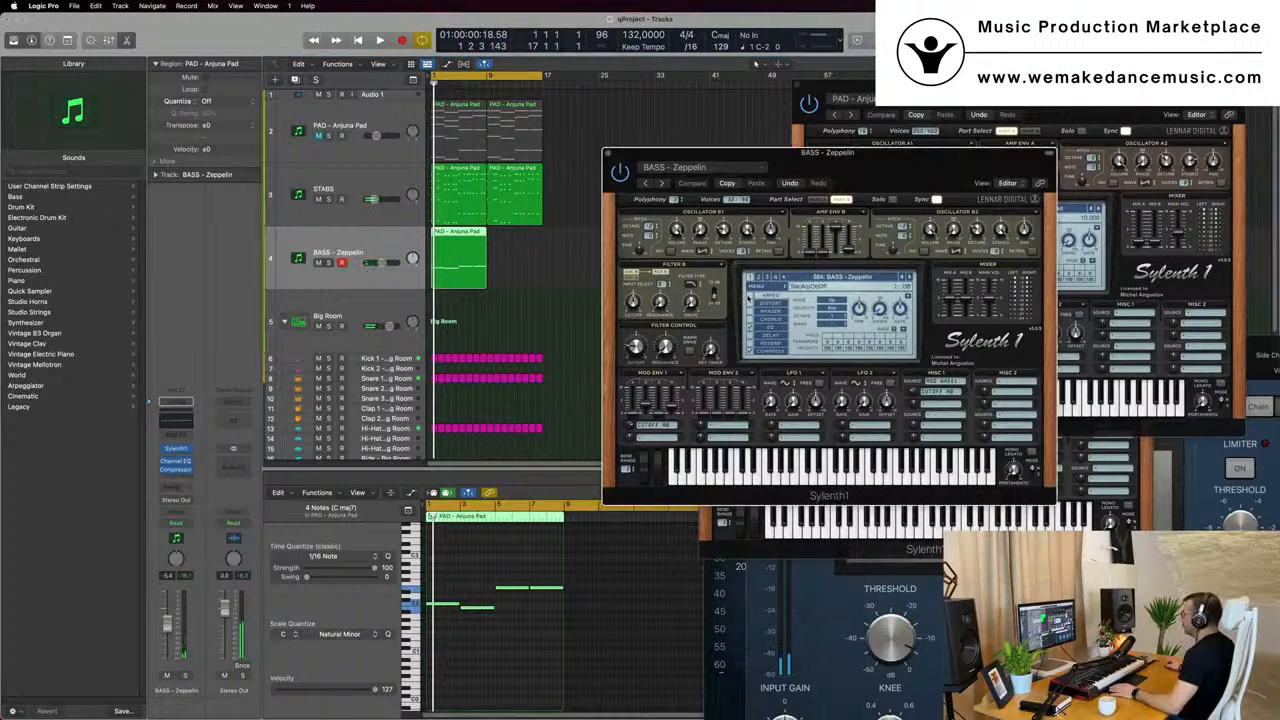
key(space)
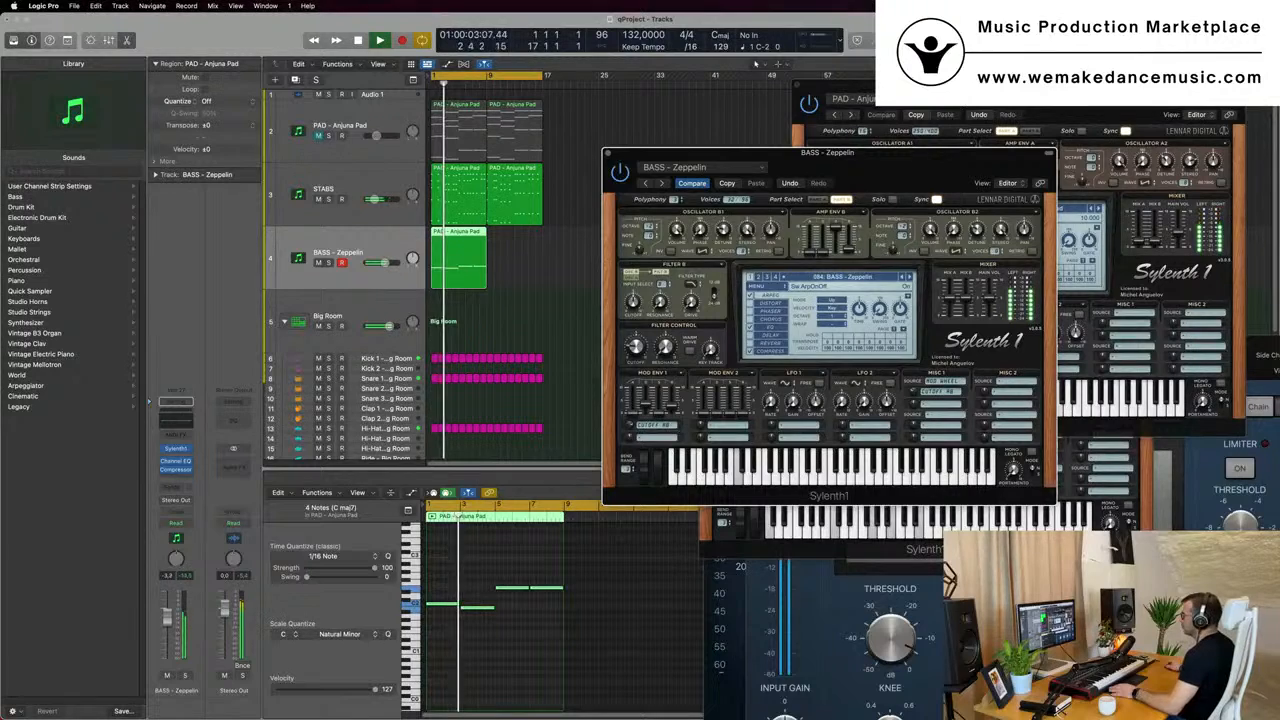
drag(895, 170, 835, 167)
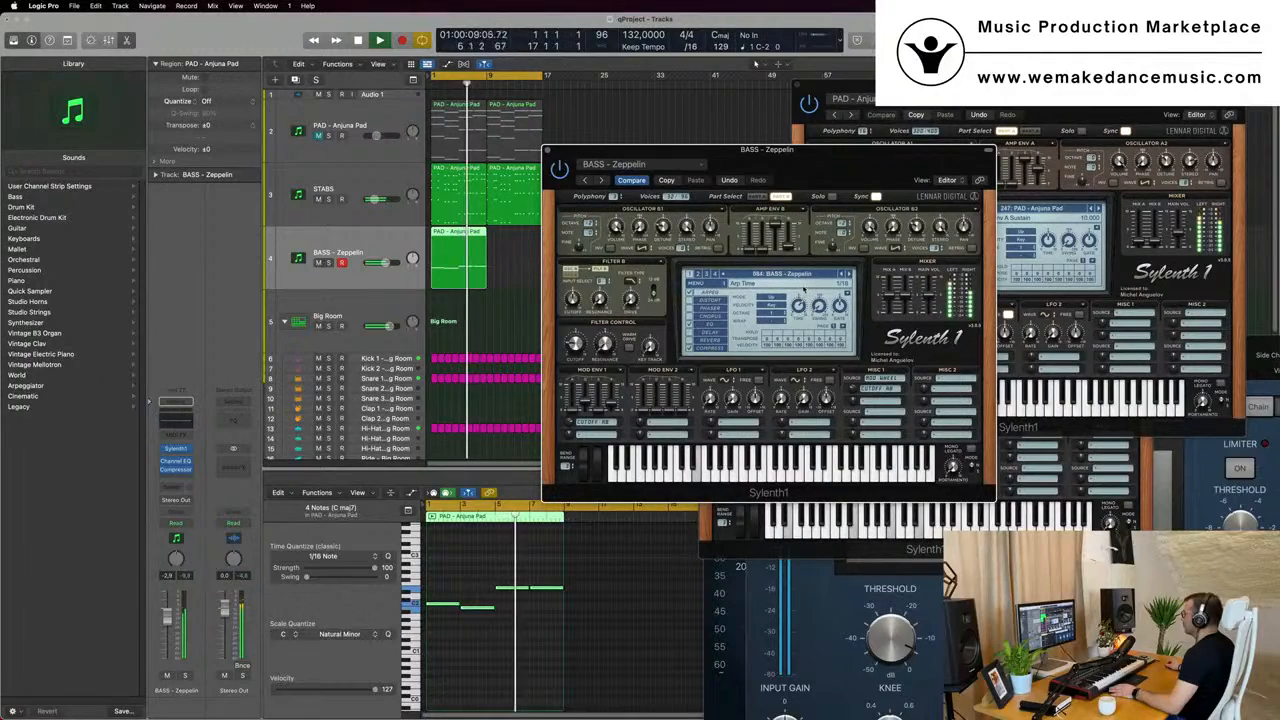
drag(841, 156, 884, 197)
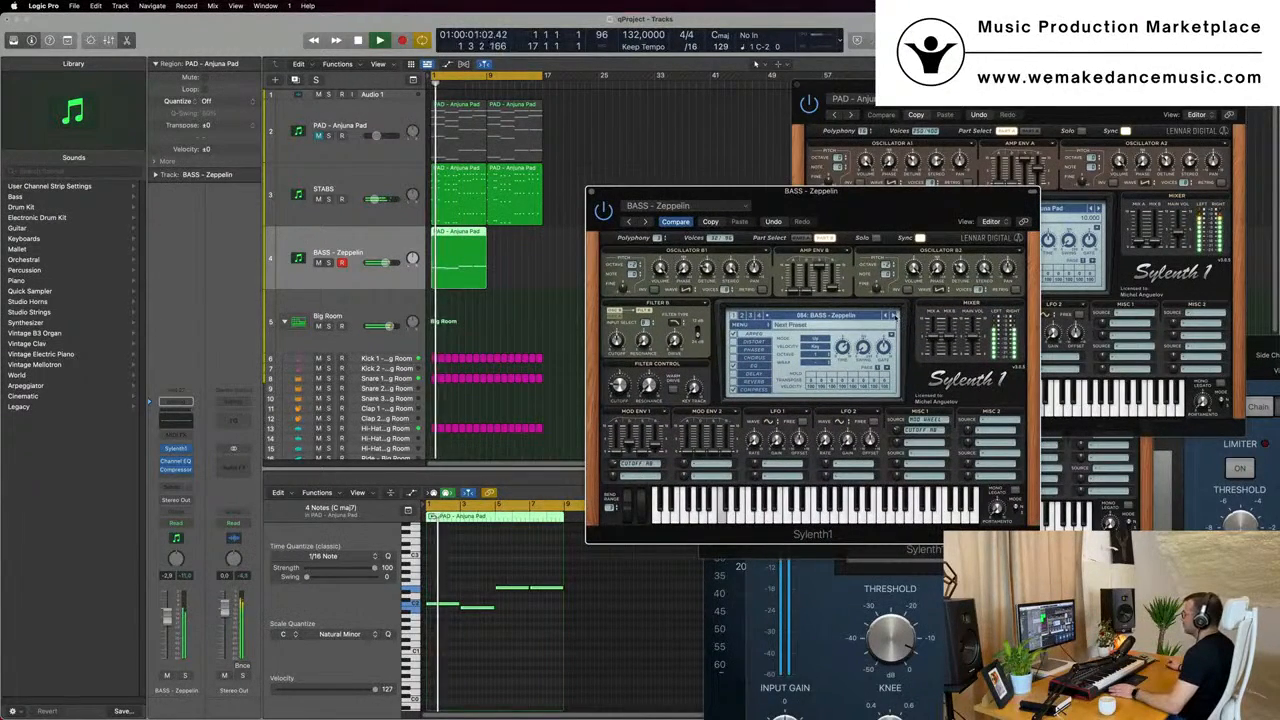
- Load the ARP - Trance Bassline preset in the bass track's Sylenth1 and set the track's volume to -4.7 dB during playback
click(893, 315)
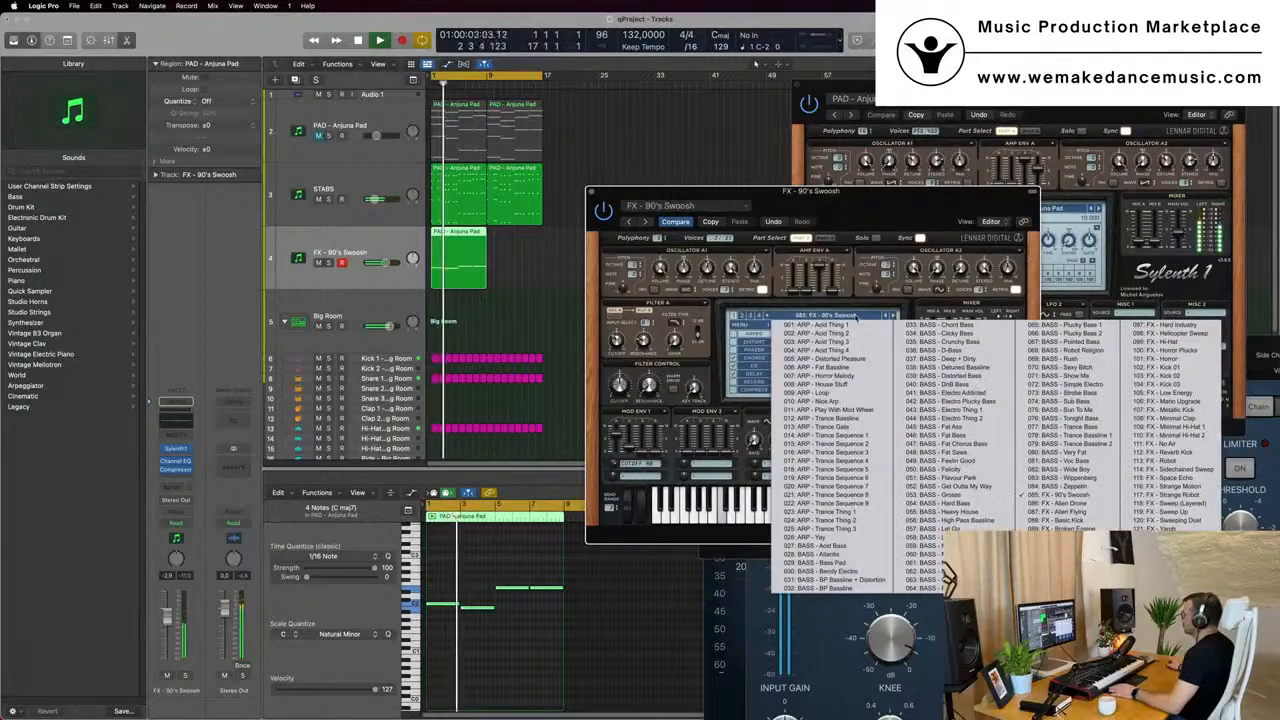
click(815, 315)
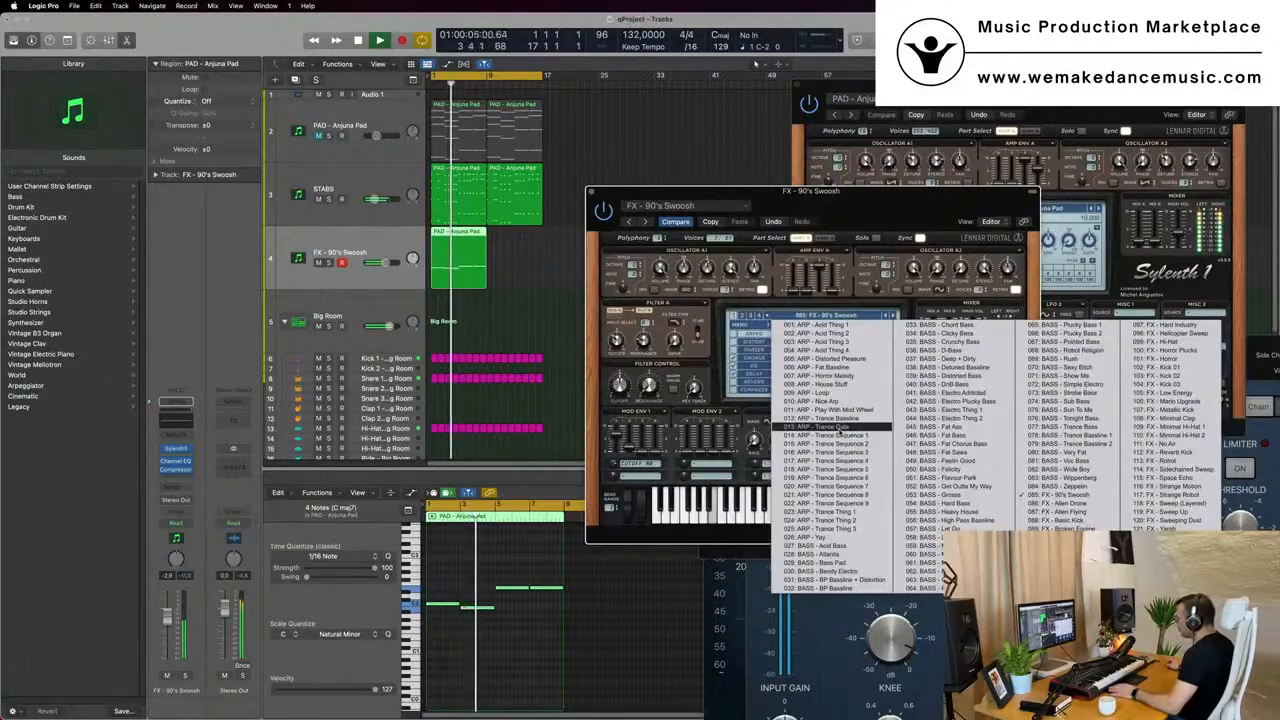
click(815, 418)
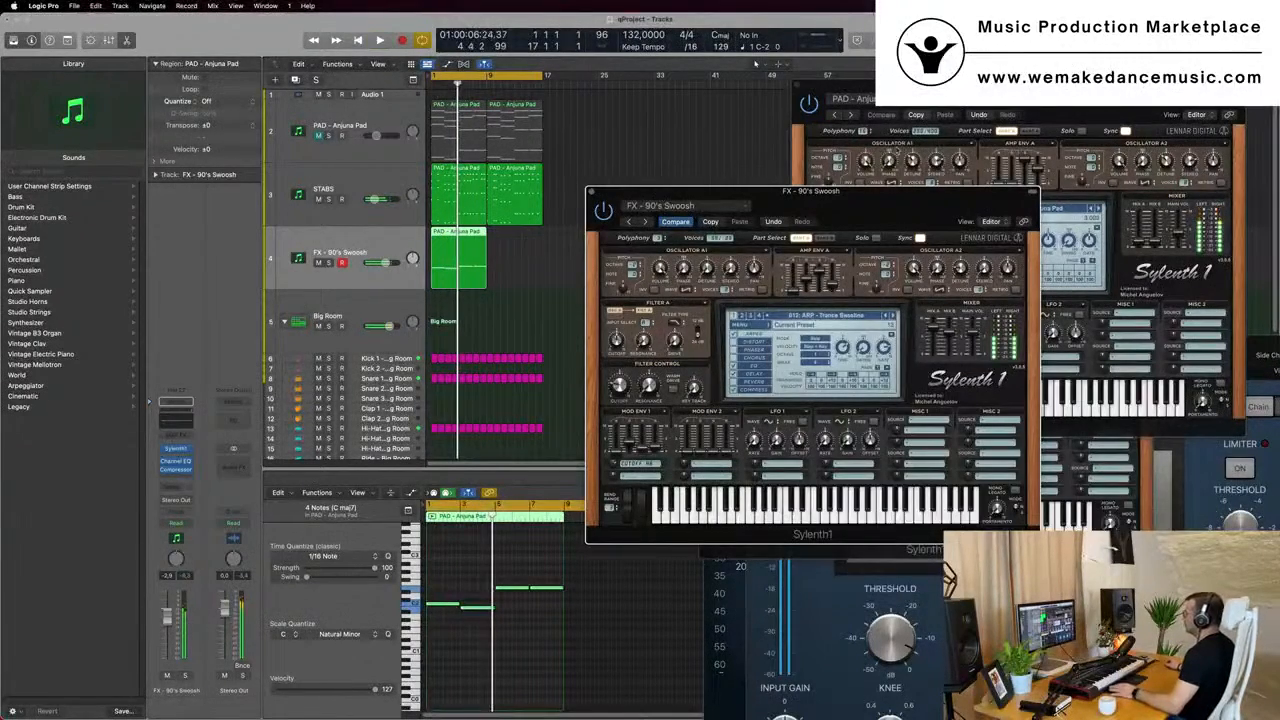
drag(872, 198, 881, 259)
key(space)
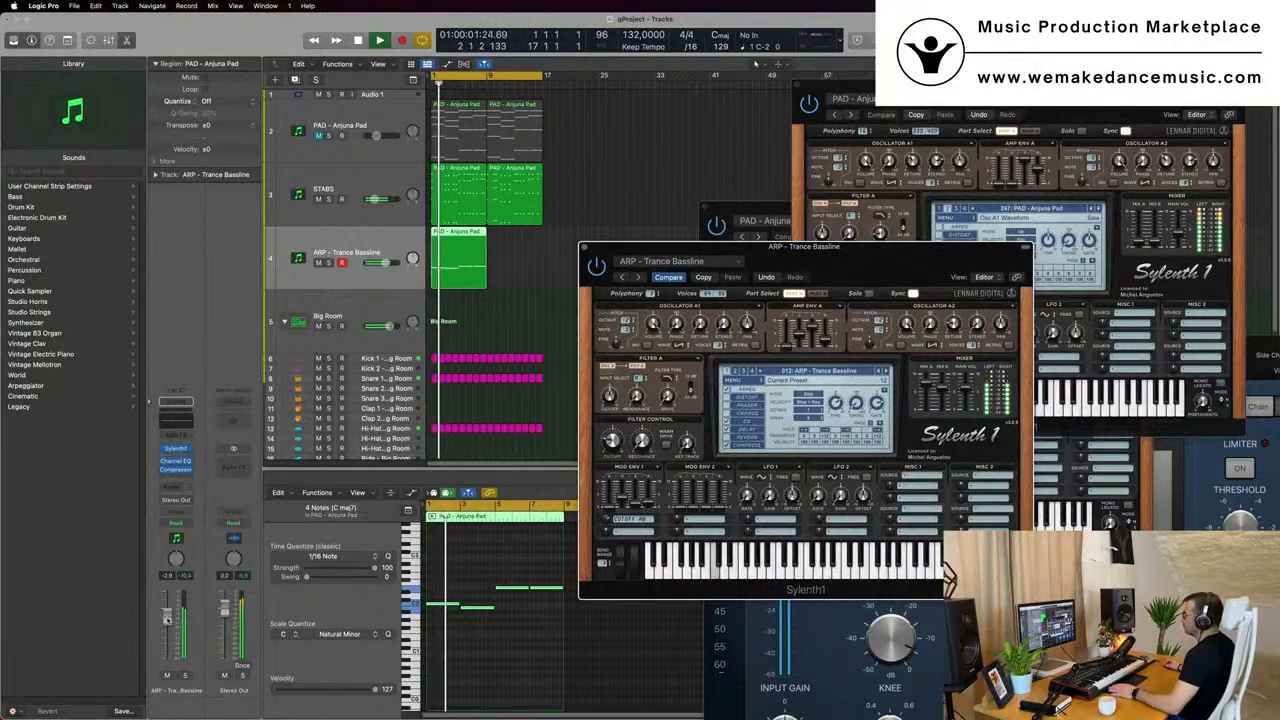
drag(168, 619, 168, 624)
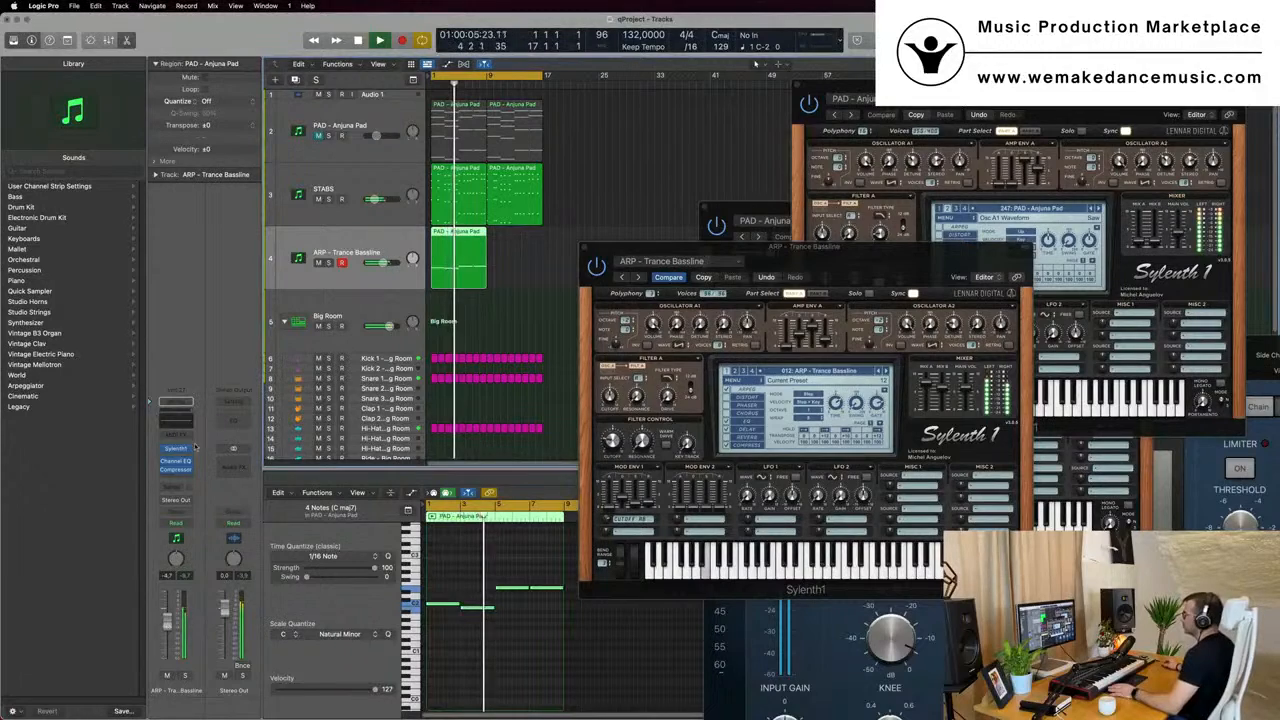
- Open the Compressor on the ARP - Trance Bassline track
click(177, 476)
click(174, 475)
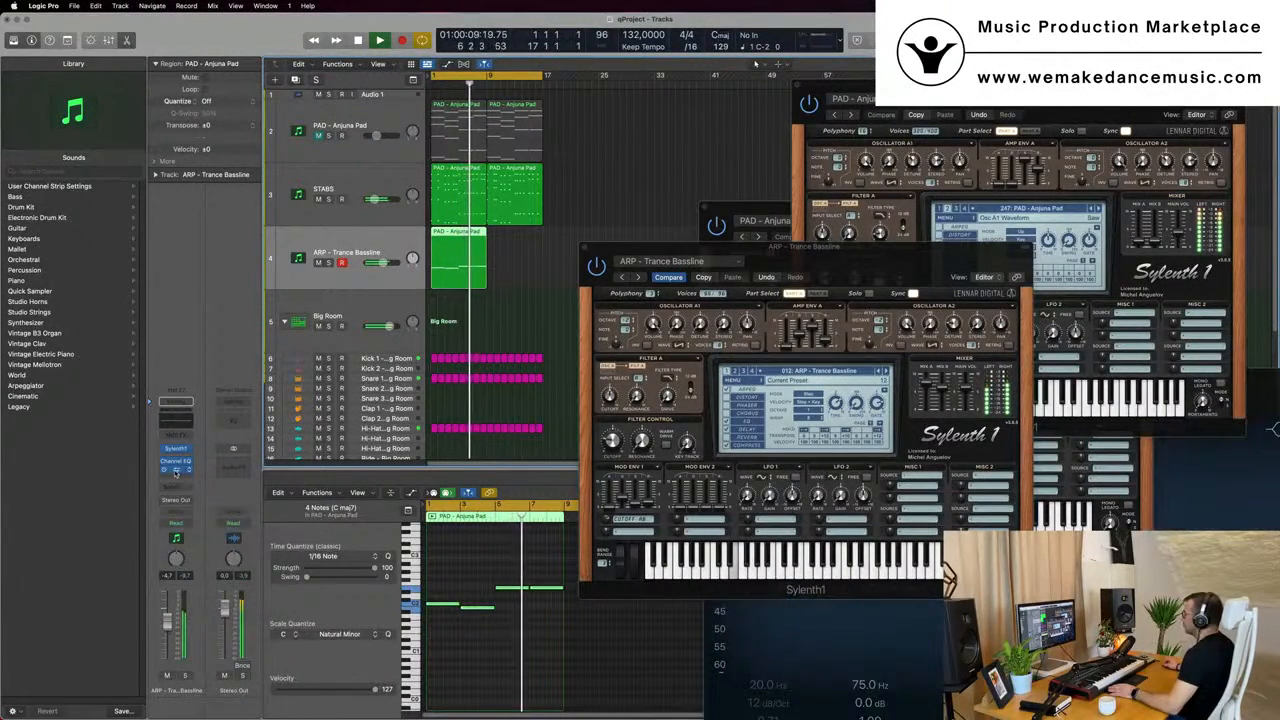
click(175, 470)
key(space)
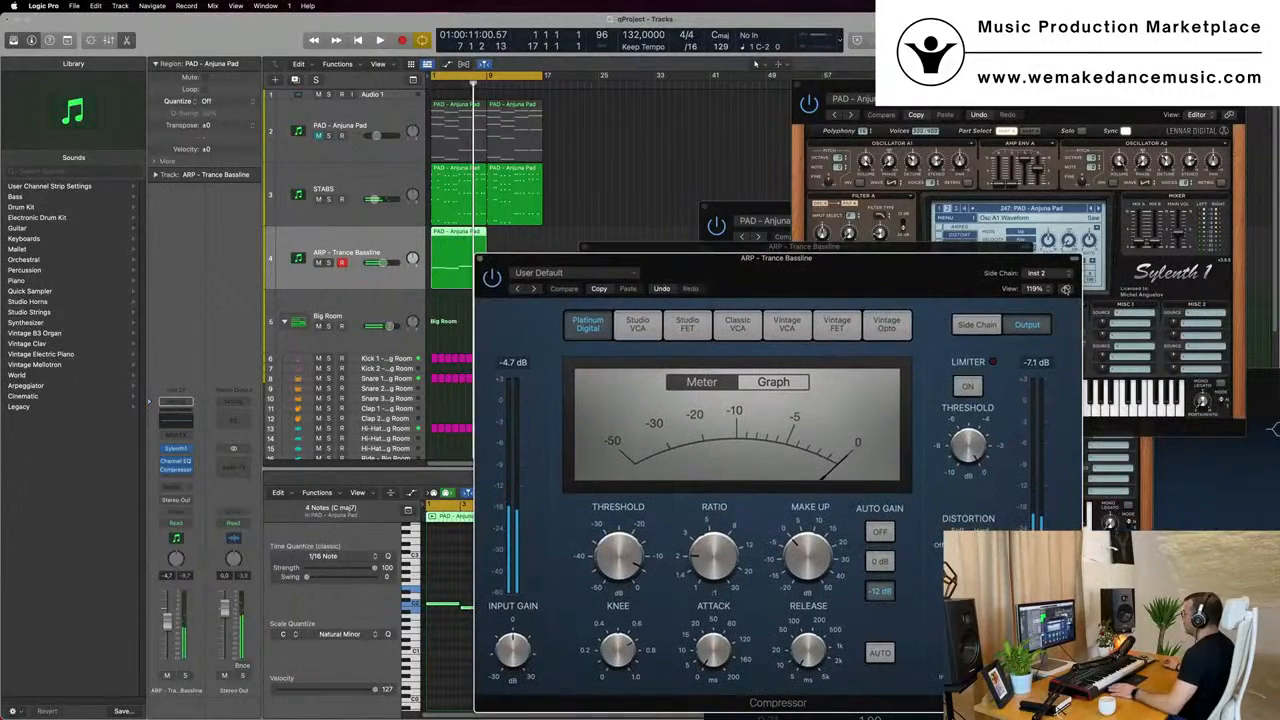
- Set the bassline Compressor's side-chain source to Kick 1 - Big Room (Inst 2)
key(space)
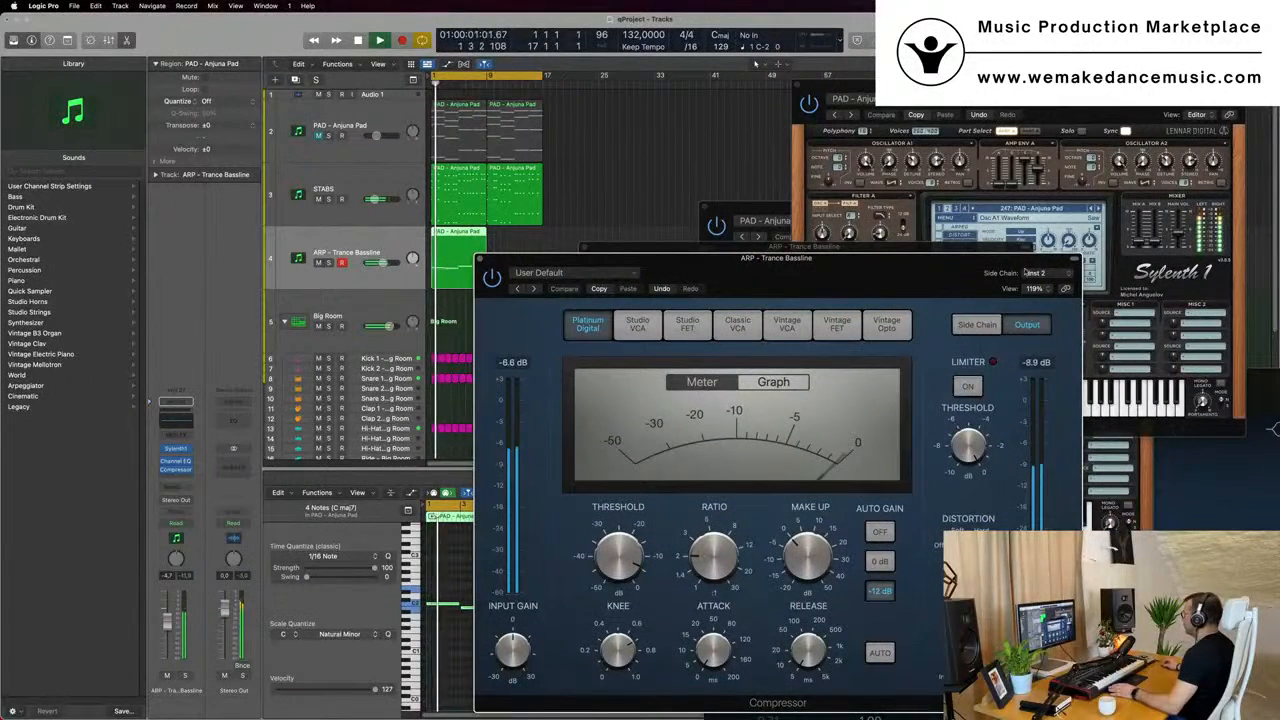
click(1052, 276)
mouse_move(1055, 326)
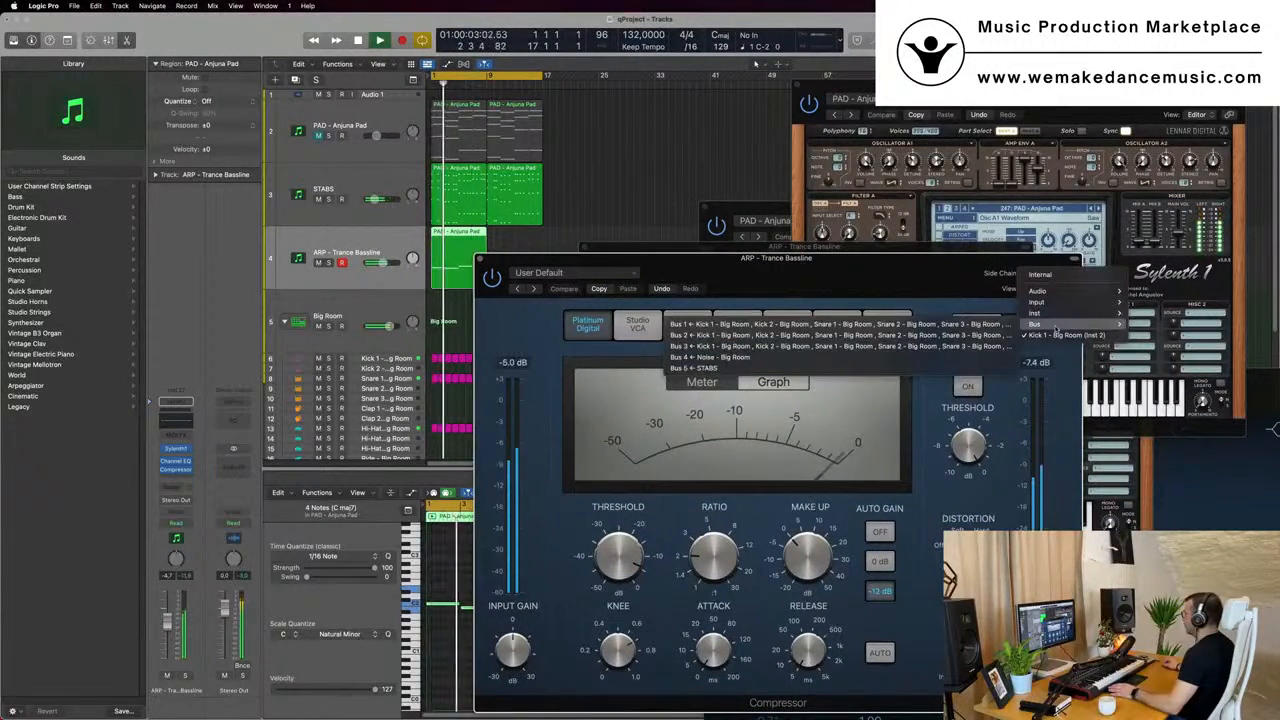
click(1060, 335)
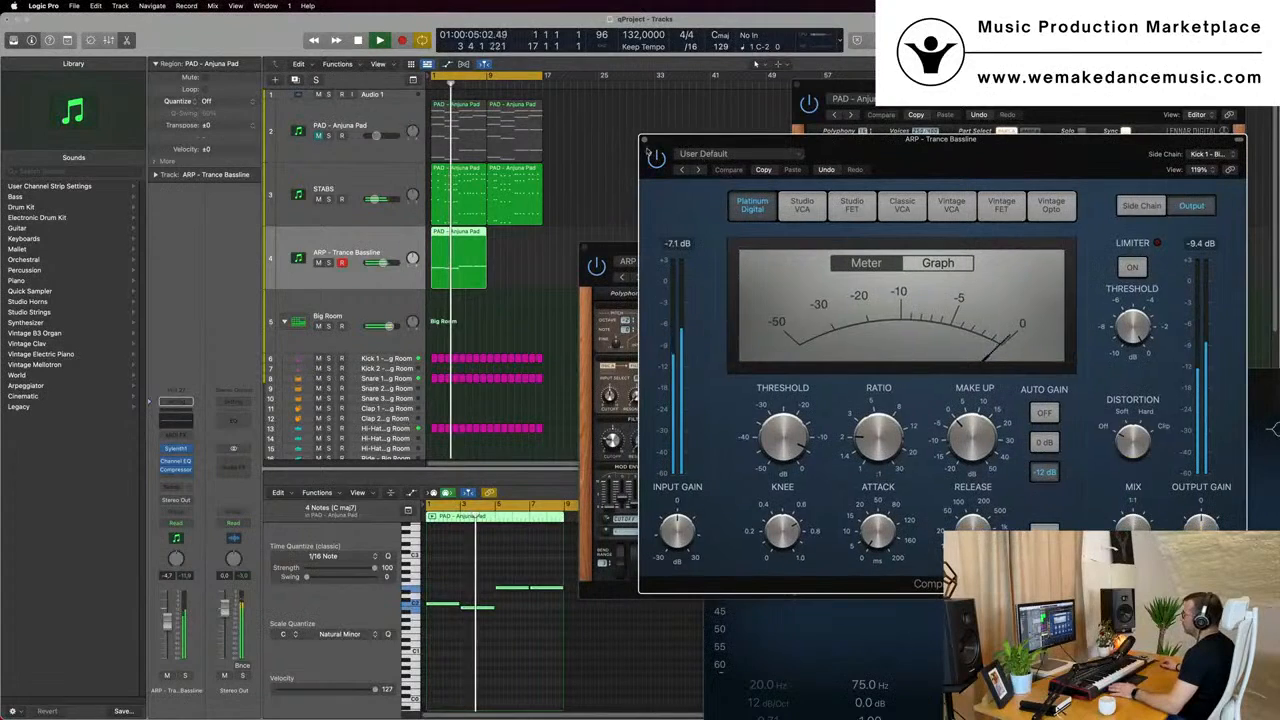
click(573, 187)
click(380, 248)
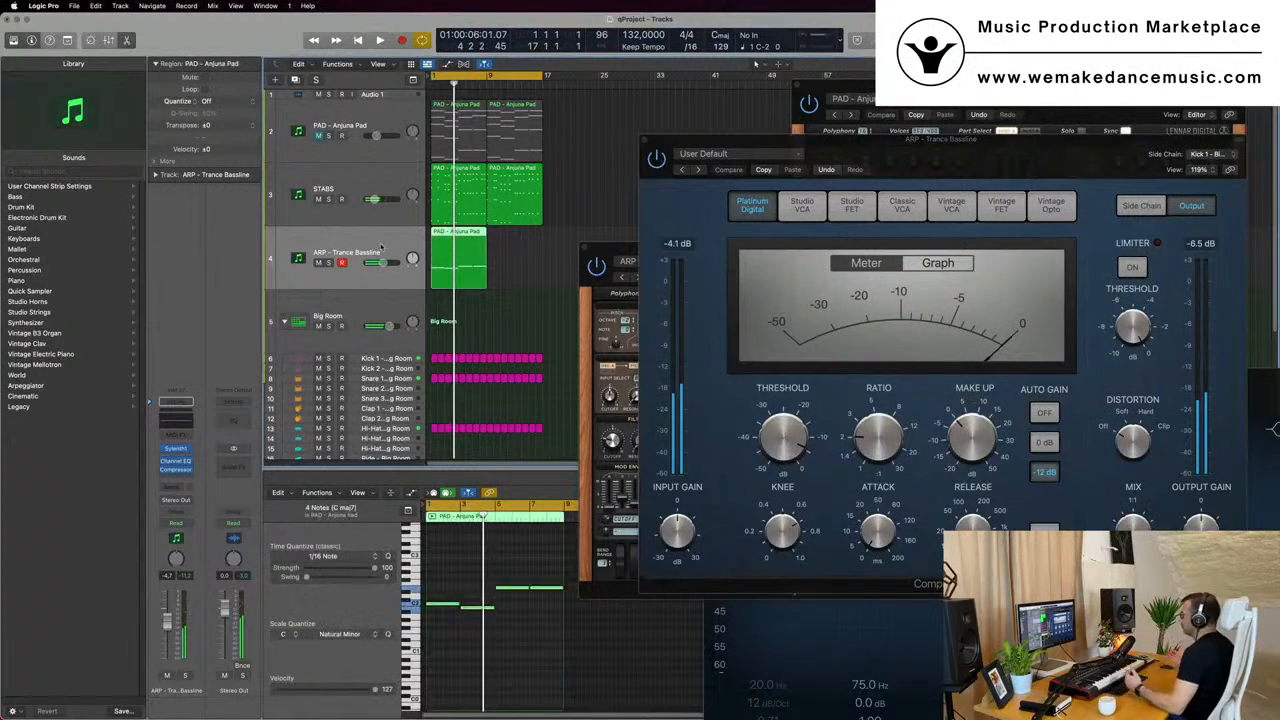
- Add a Bus 7 send to the Kick 1 - Big Room track and turn the volume of Aux 6 all the way down
click(388, 356)
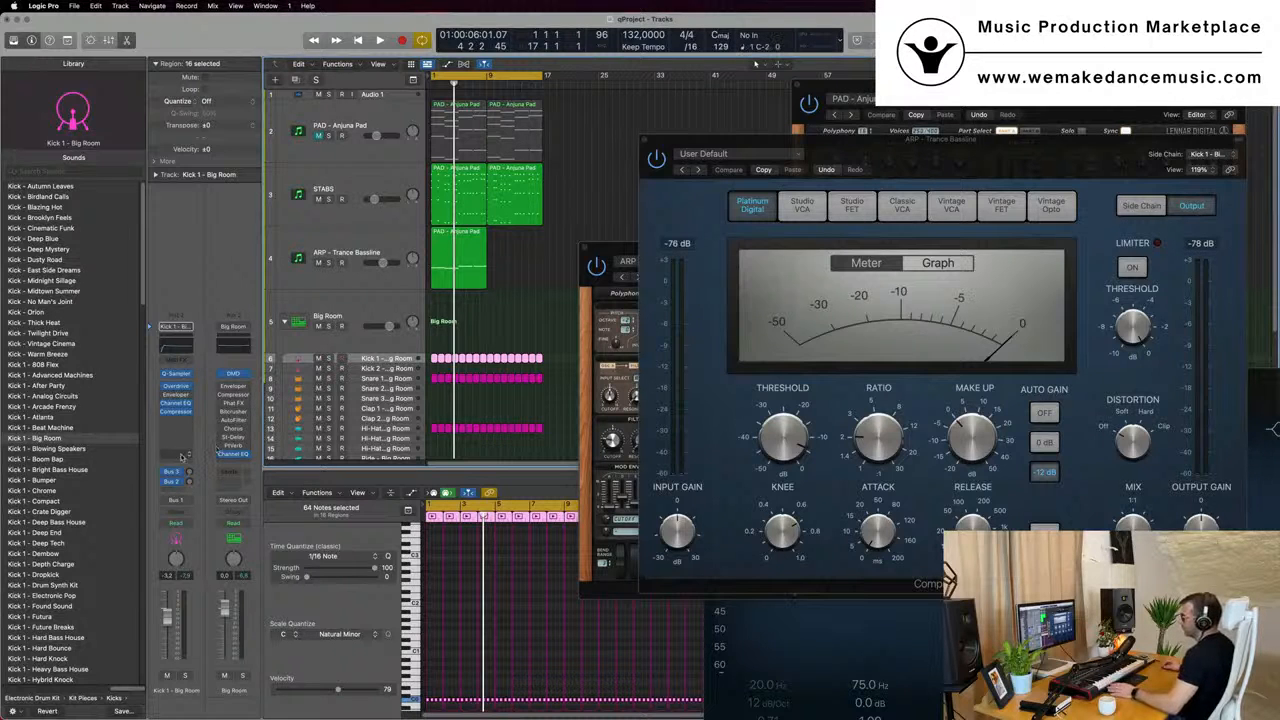
click(177, 492)
mouse_move(183, 507)
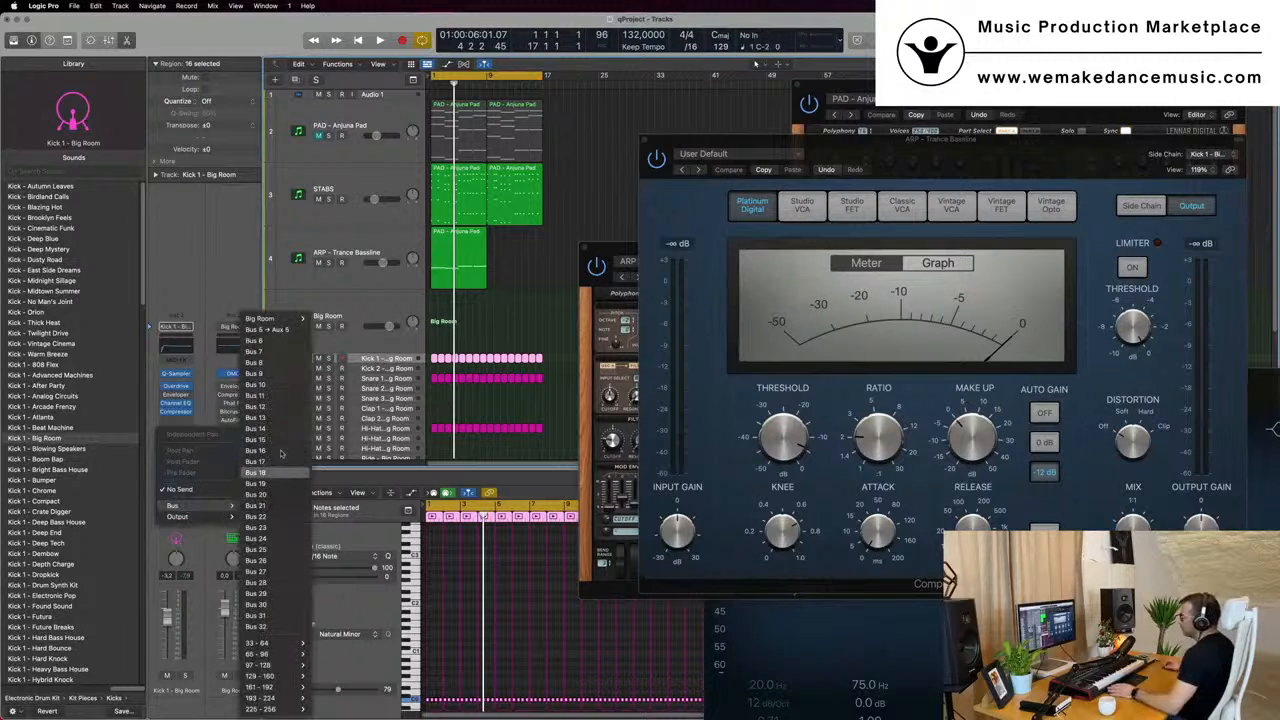
click(291, 356)
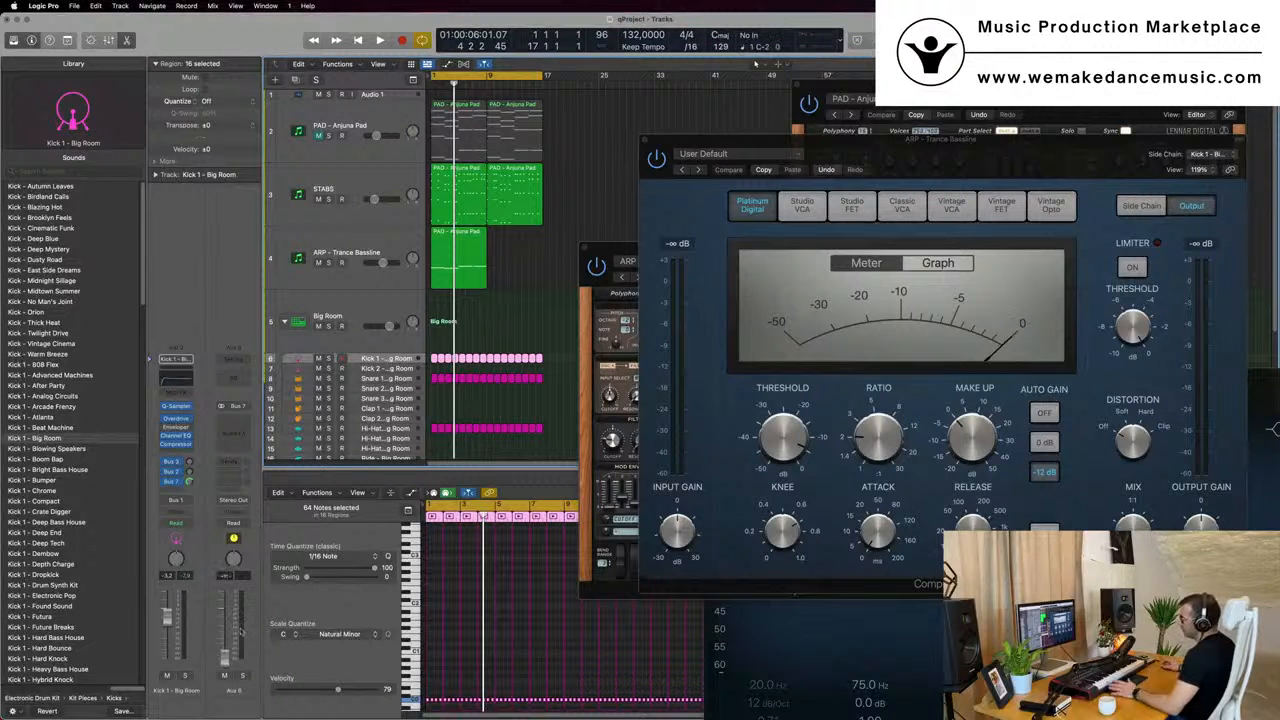
key(Return)
key(space)
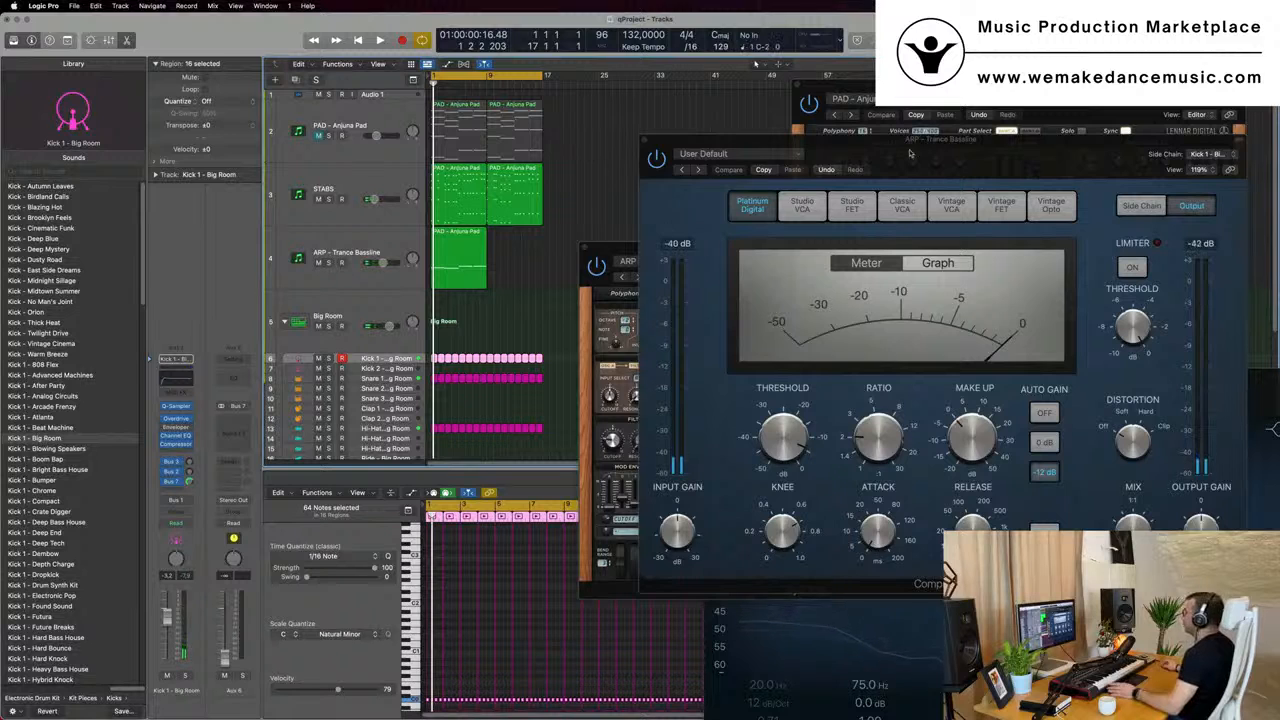
- Set the bassline Compressor's side-chain source to Bus 7, fed by Kick 1 - Big Room
drag(910, 153, 863, 156)
click(1165, 157)
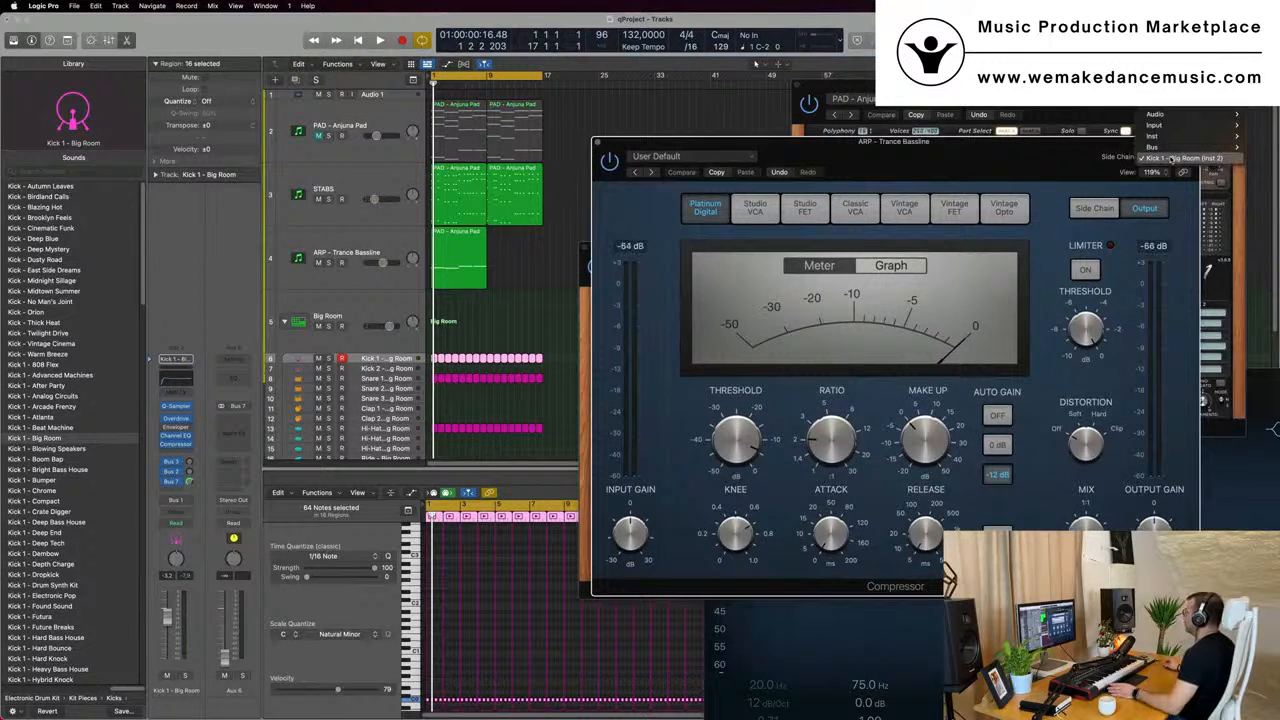
mouse_move(1150, 147)
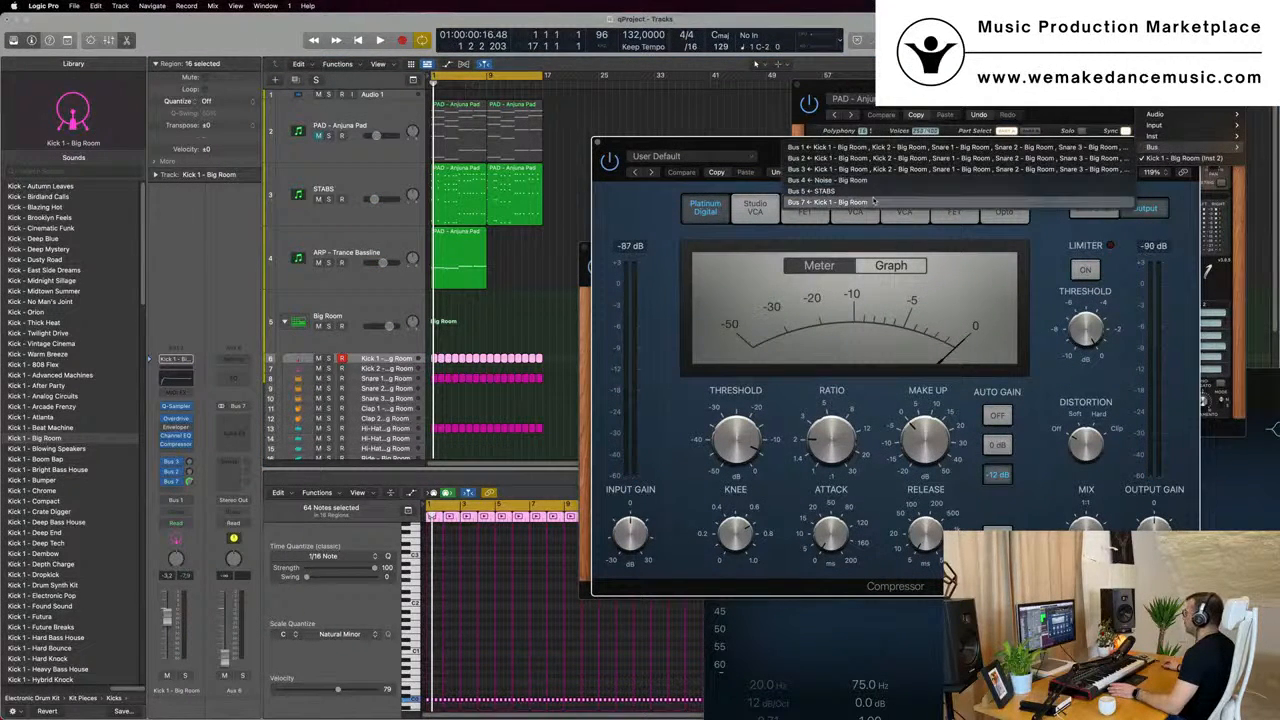
click(873, 202)
- Lower the threshold of the bassline Compressor during playback
drag(876, 153, 758, 165)
key(space)
mouse_move(619, 450)
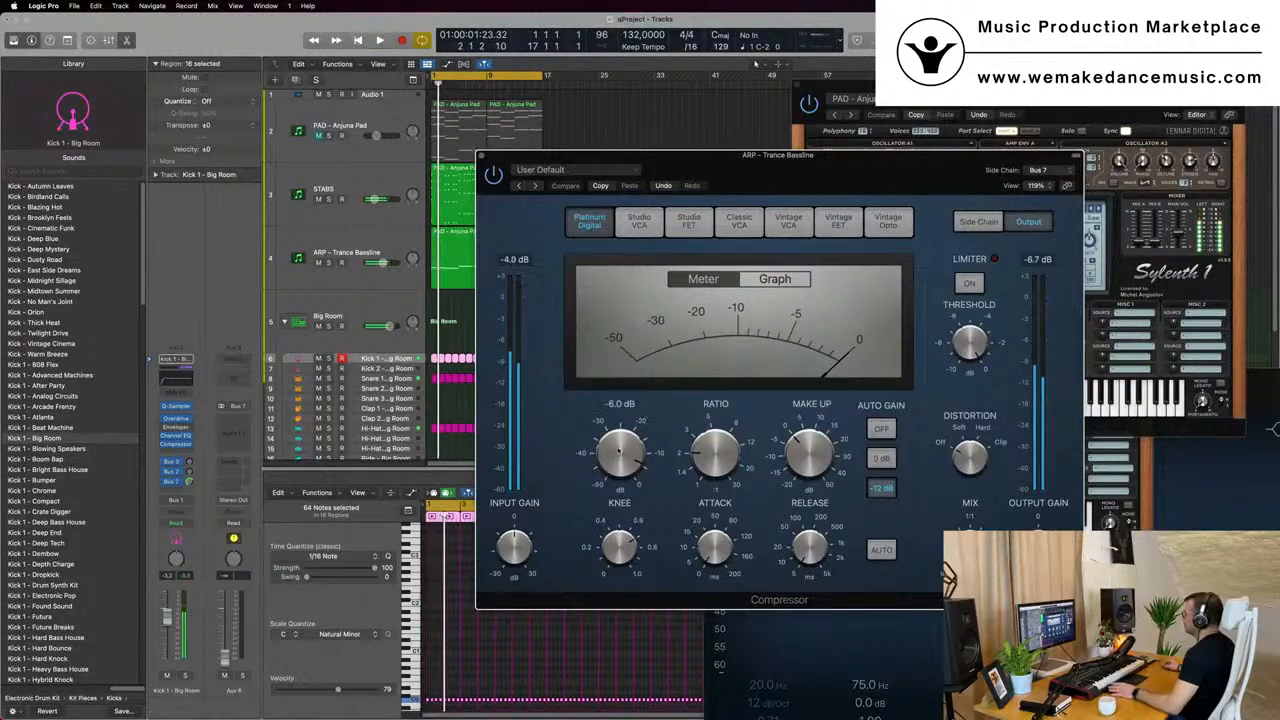
drag(619, 450, 627, 436)
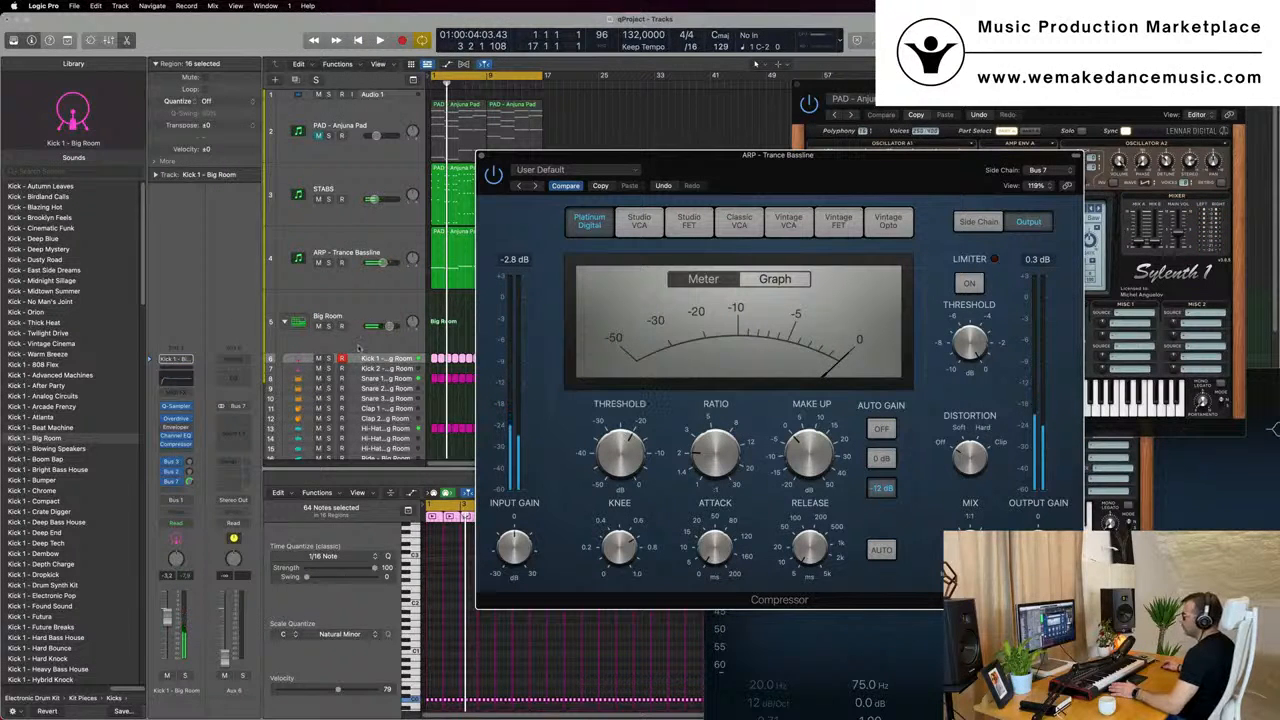
- Play back the bassline against the kick to check the sidechain compression and close the bassline Compressor window
key(space)
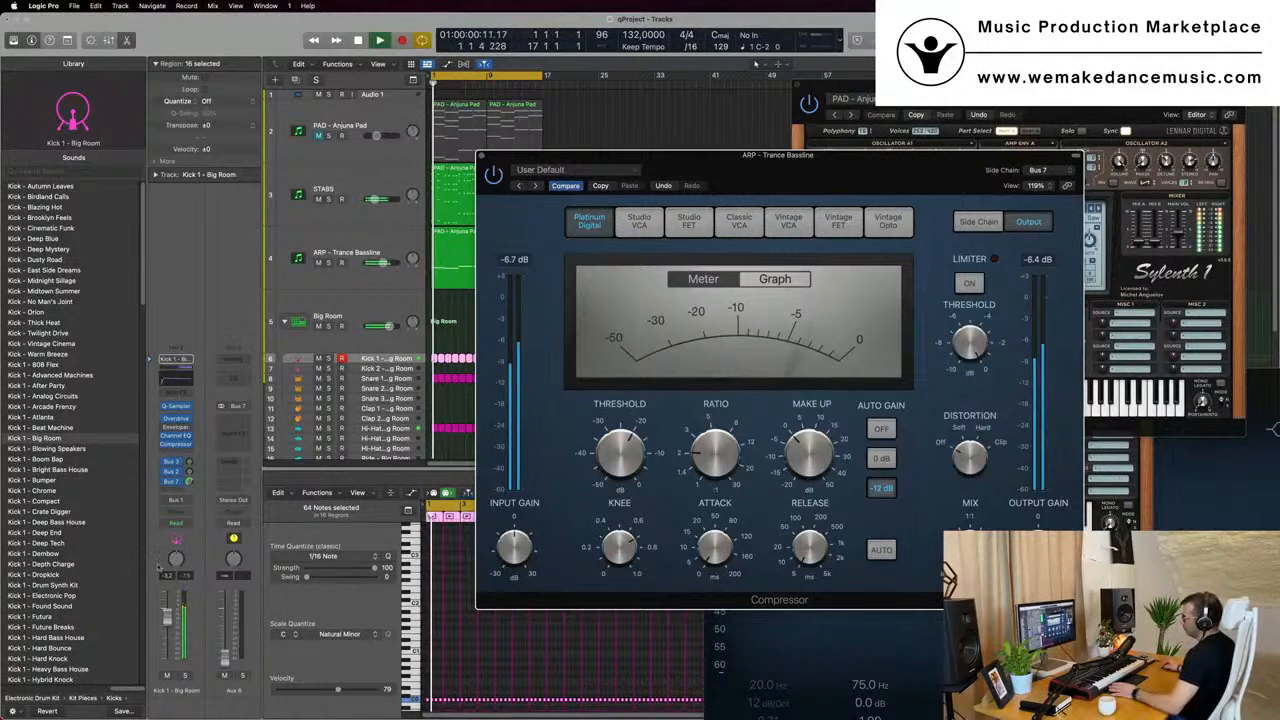
click(185, 578)
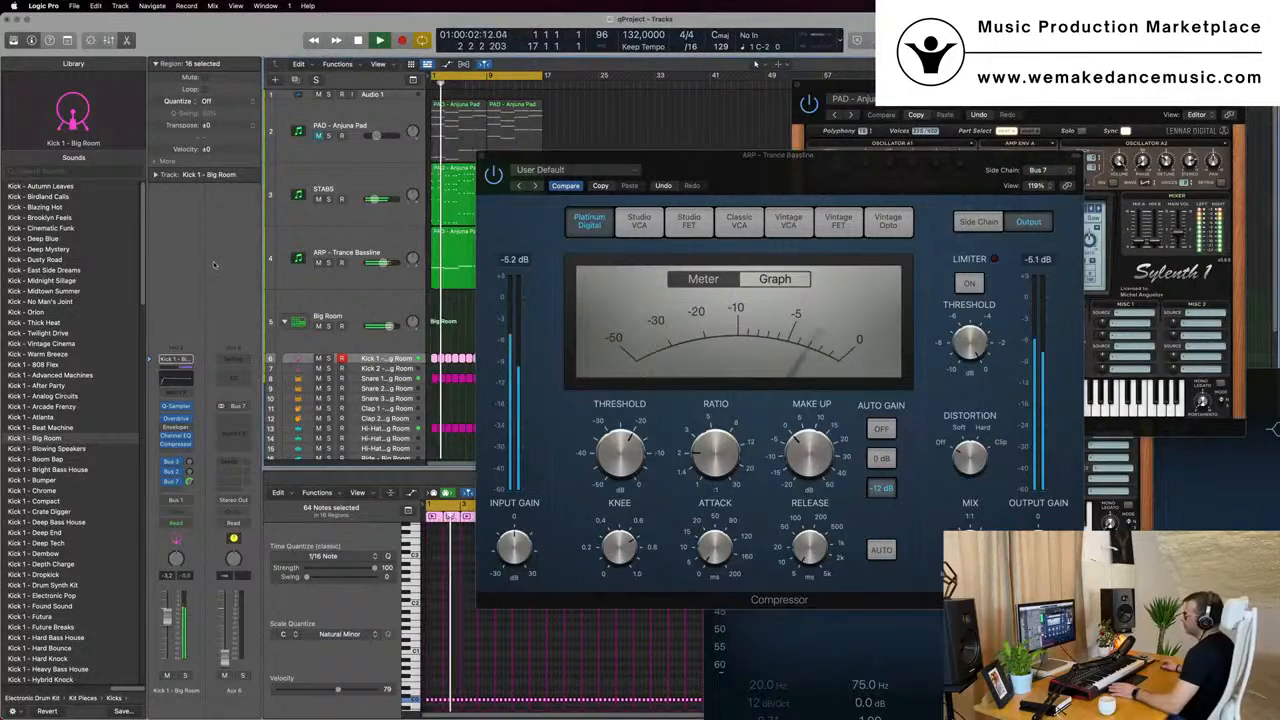
drag(724, 181, 658, 204)
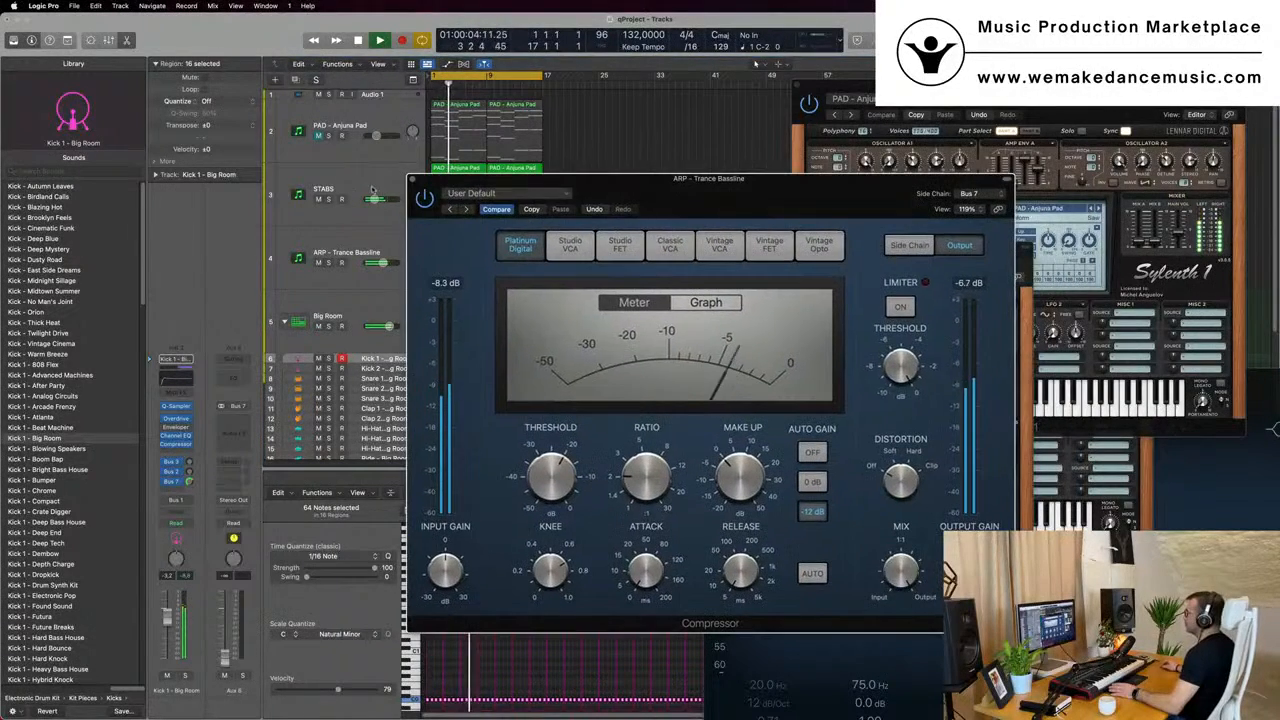
click(414, 180)
key(space)
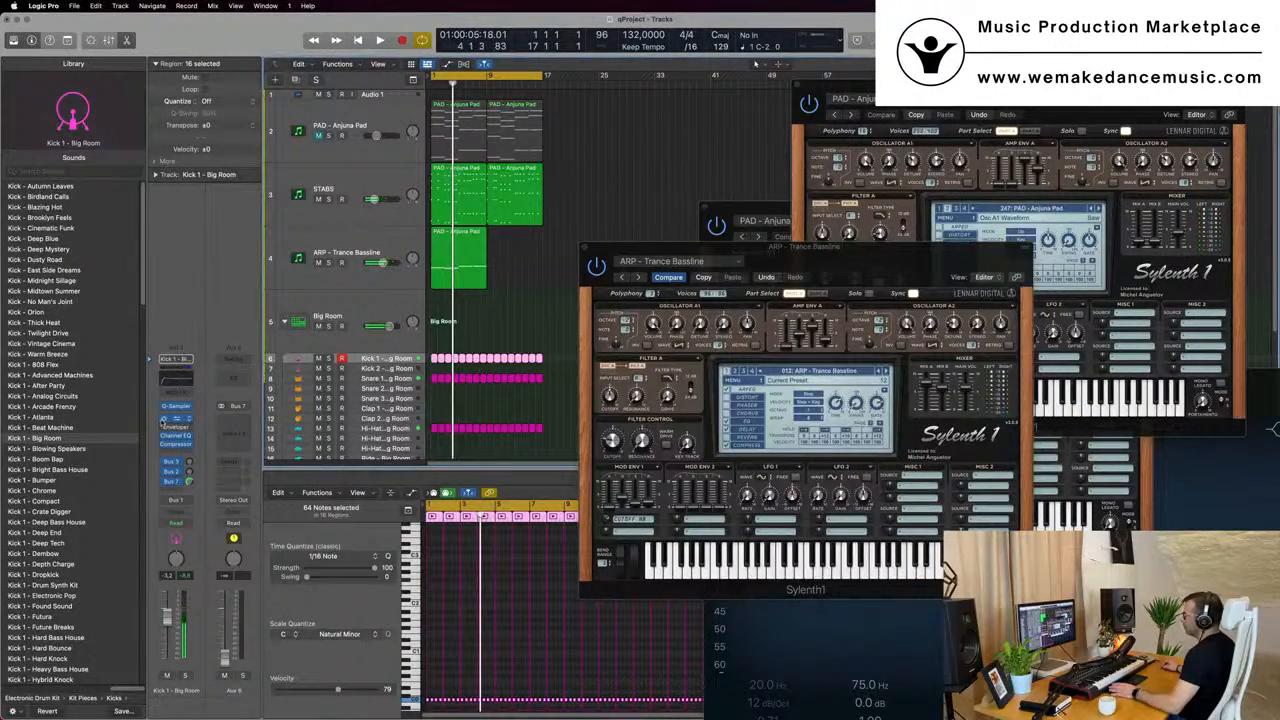
- Close the bassline's Sylenth1 window and repeat the bassline region once on the ARP - Trance Bassline track
key(space)
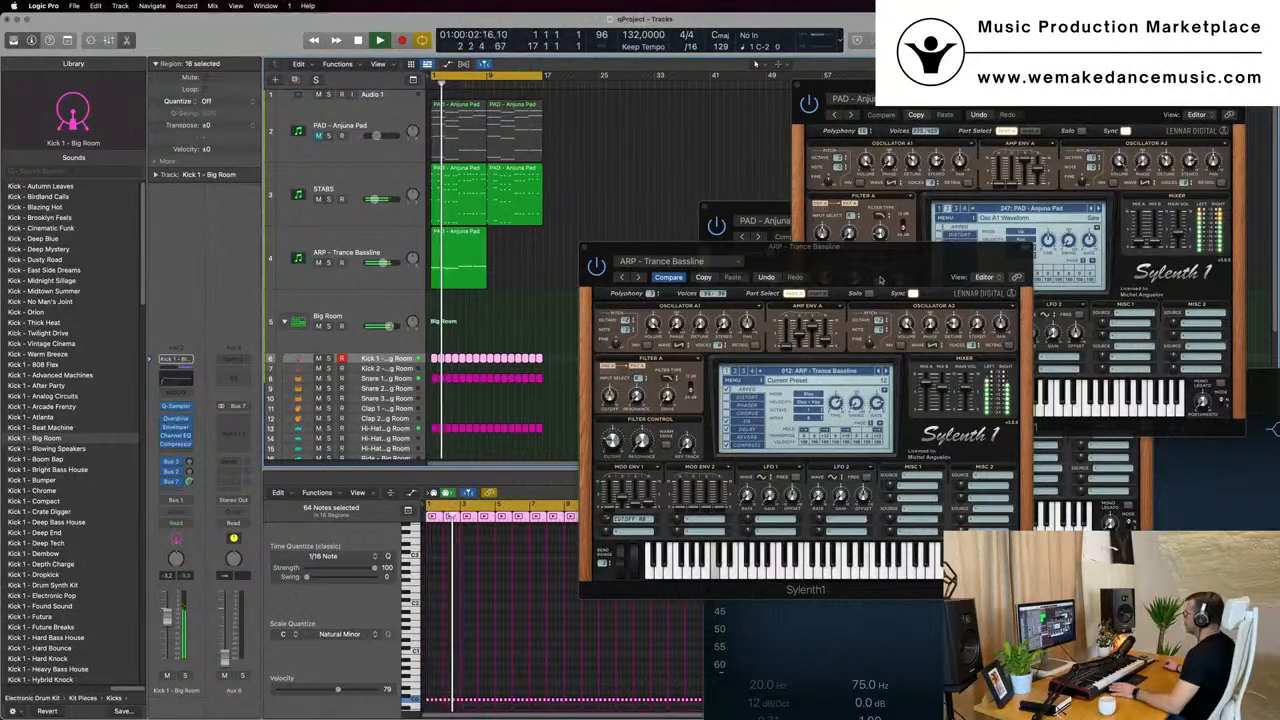
key(space)
click(564, 264)
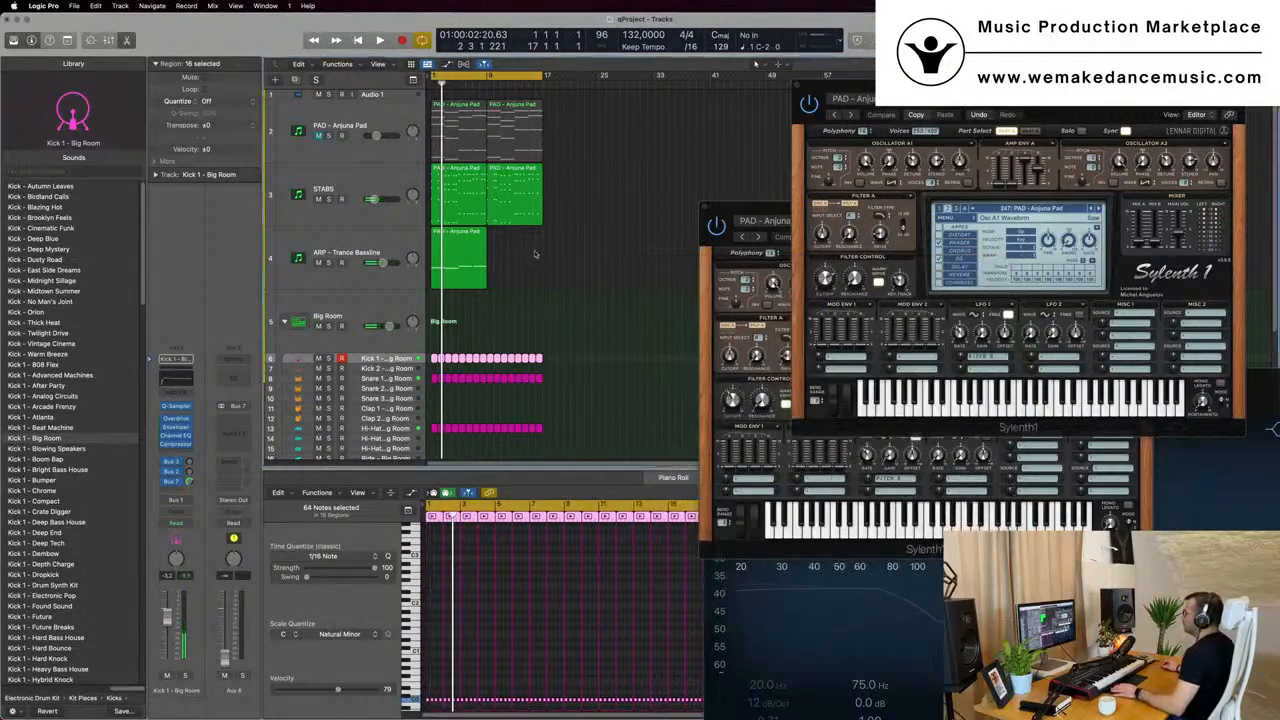
click(469, 268)
key(super+r)
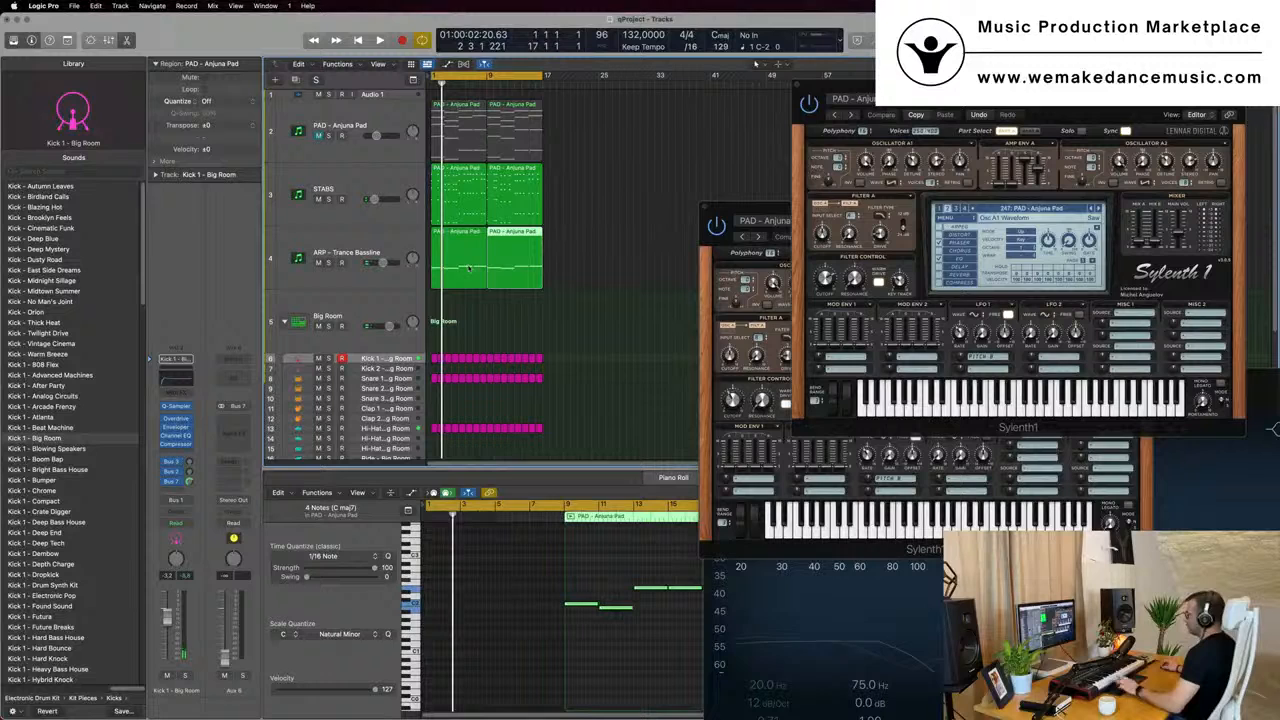
- Lower the filter cutoff in the STABS track's Sylenth1 during playback and close the plug-in window
click(375, 244)
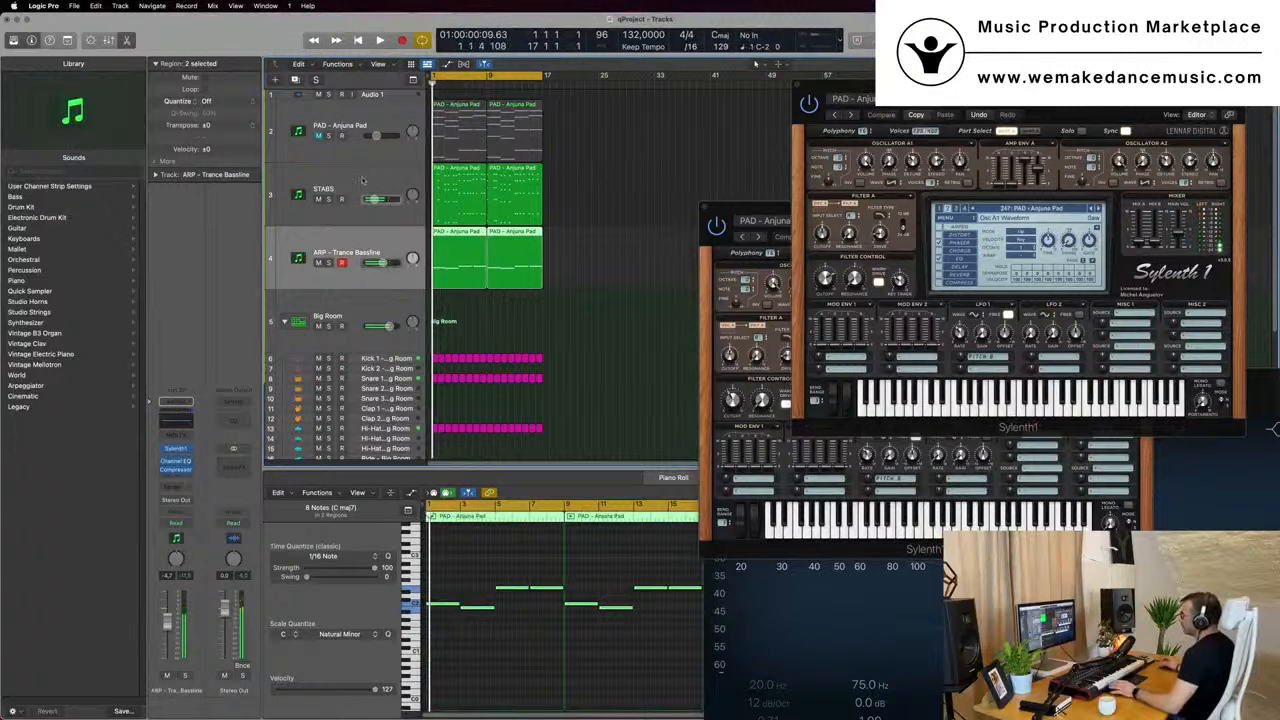
click(345, 210)
click(175, 452)
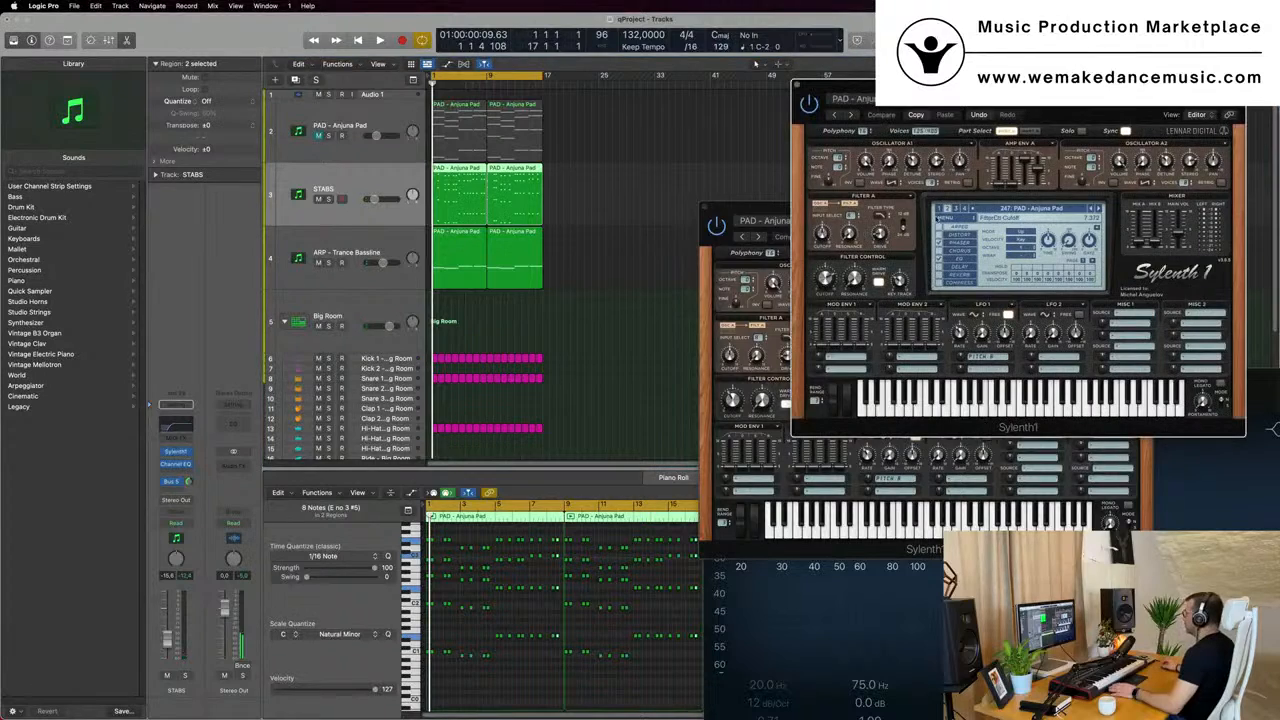
key(space)
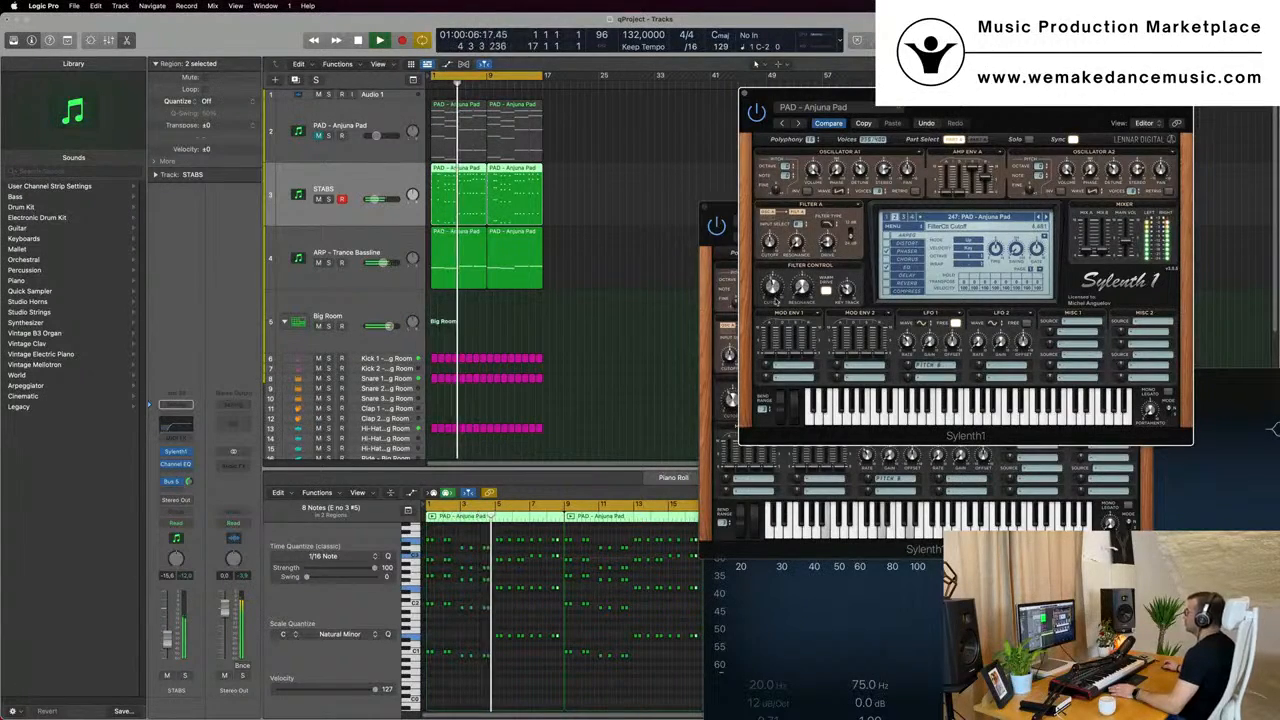
drag(750, 96, 557, 180)
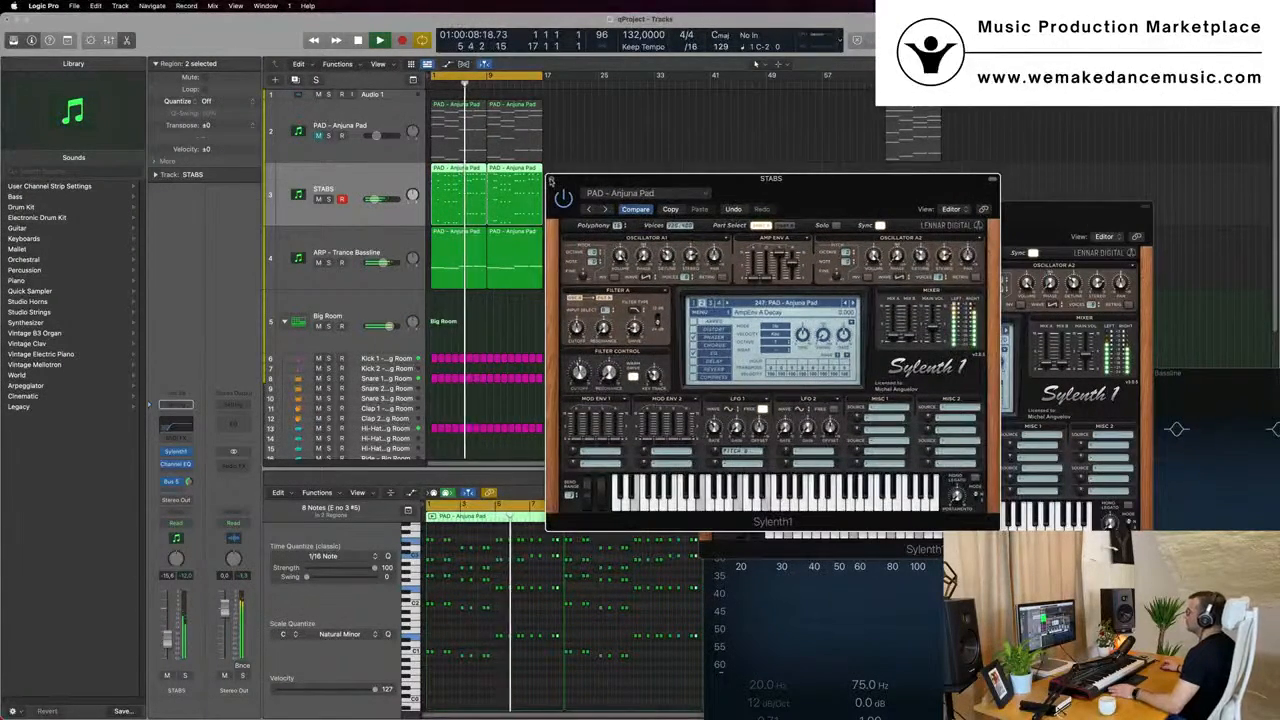
click(552, 179)
- Open the ARP - Trance Bassline track's Sylenth1 and Compressor, and show the Compressor's side-chain detection settings
click(298, 272)
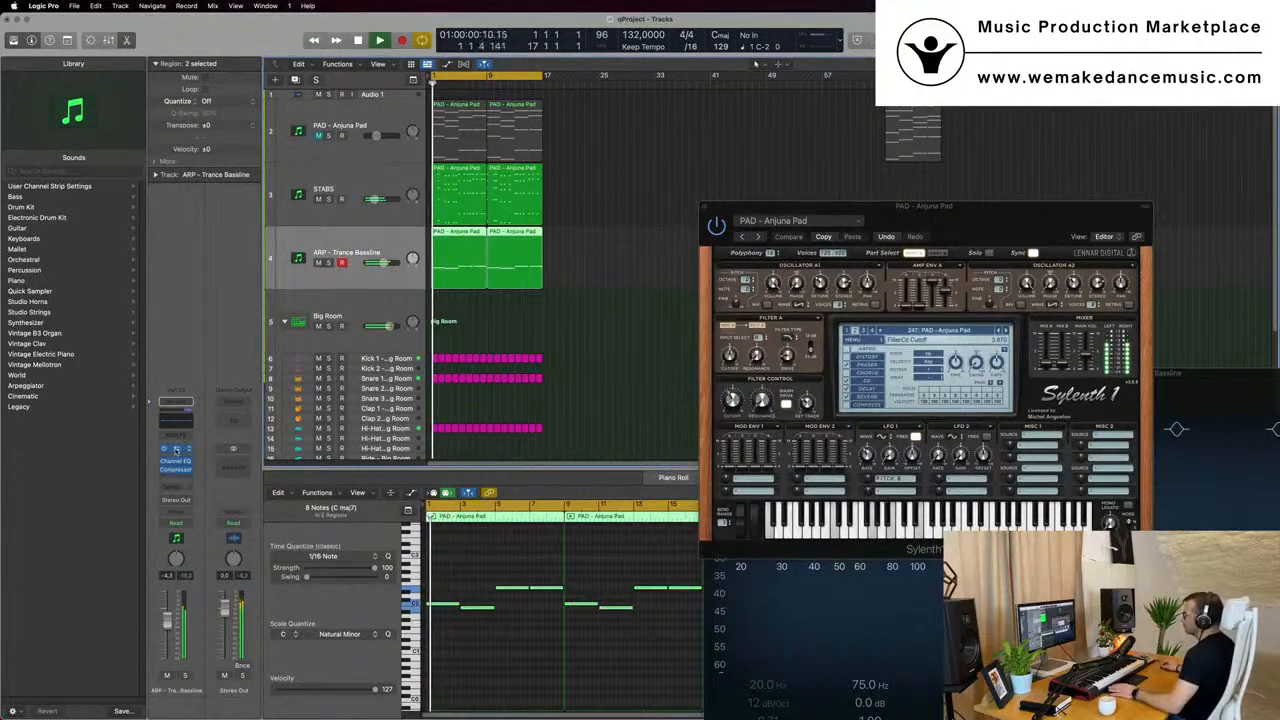
click(176, 449)
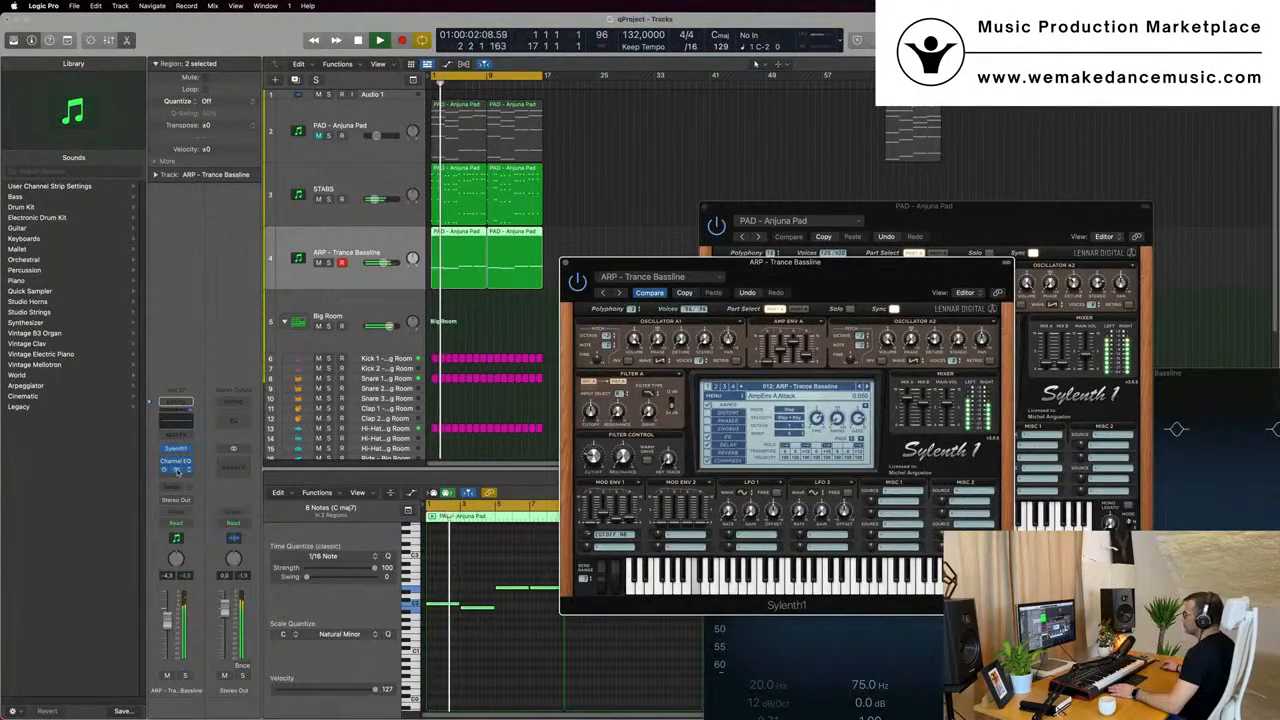
click(178, 470)
drag(820, 192, 792, 188)
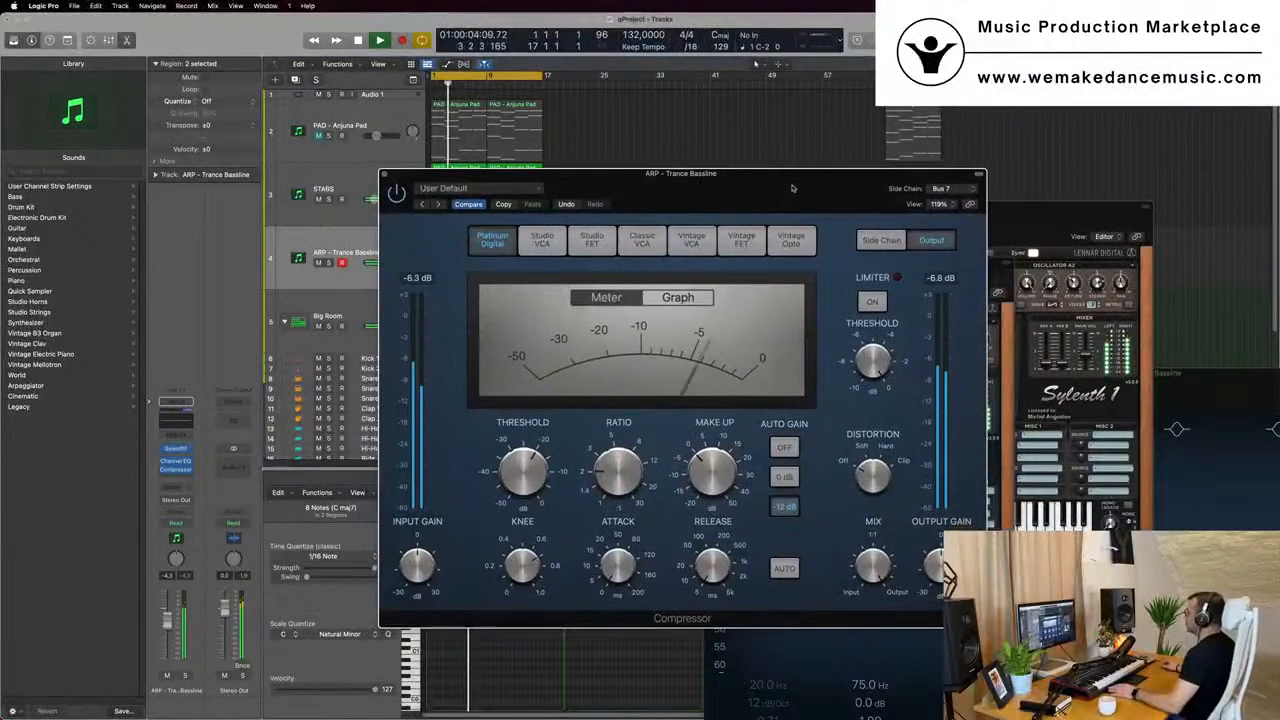
click(880, 240)
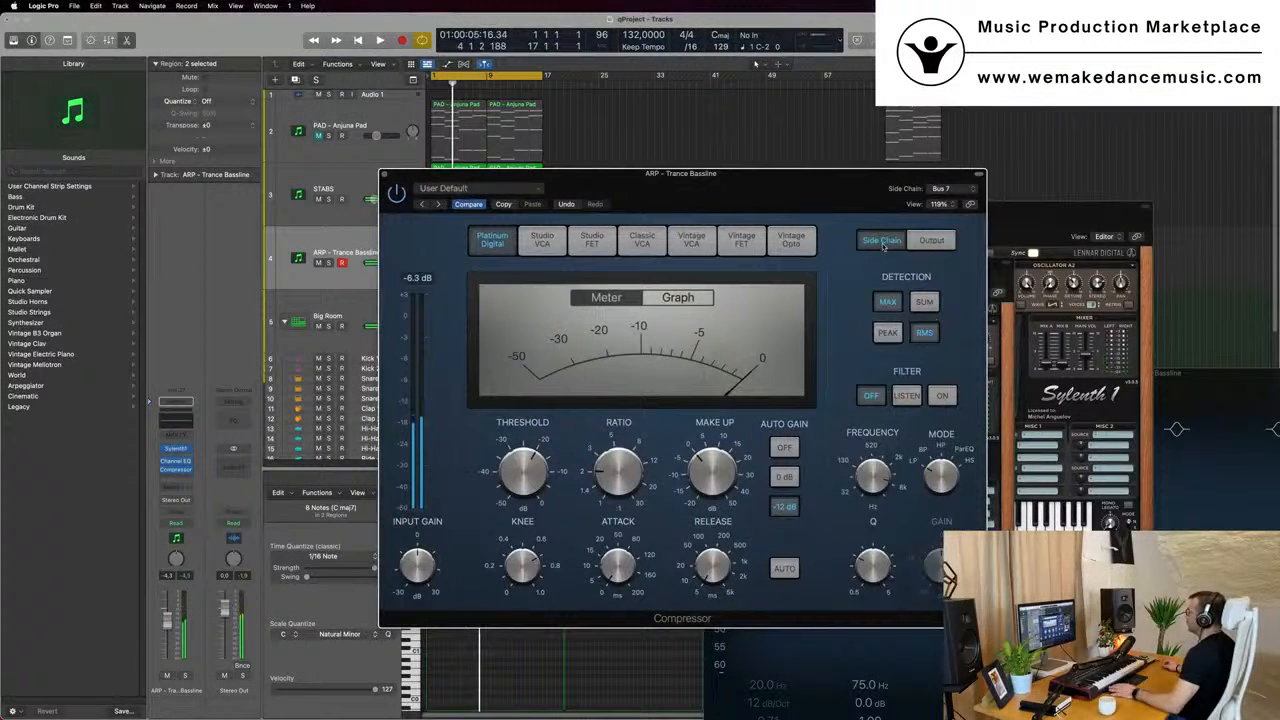
- Set the bassline Compressor's side-chain source to Kick 1 - Big Room (Inst 2) during playback
key(space)
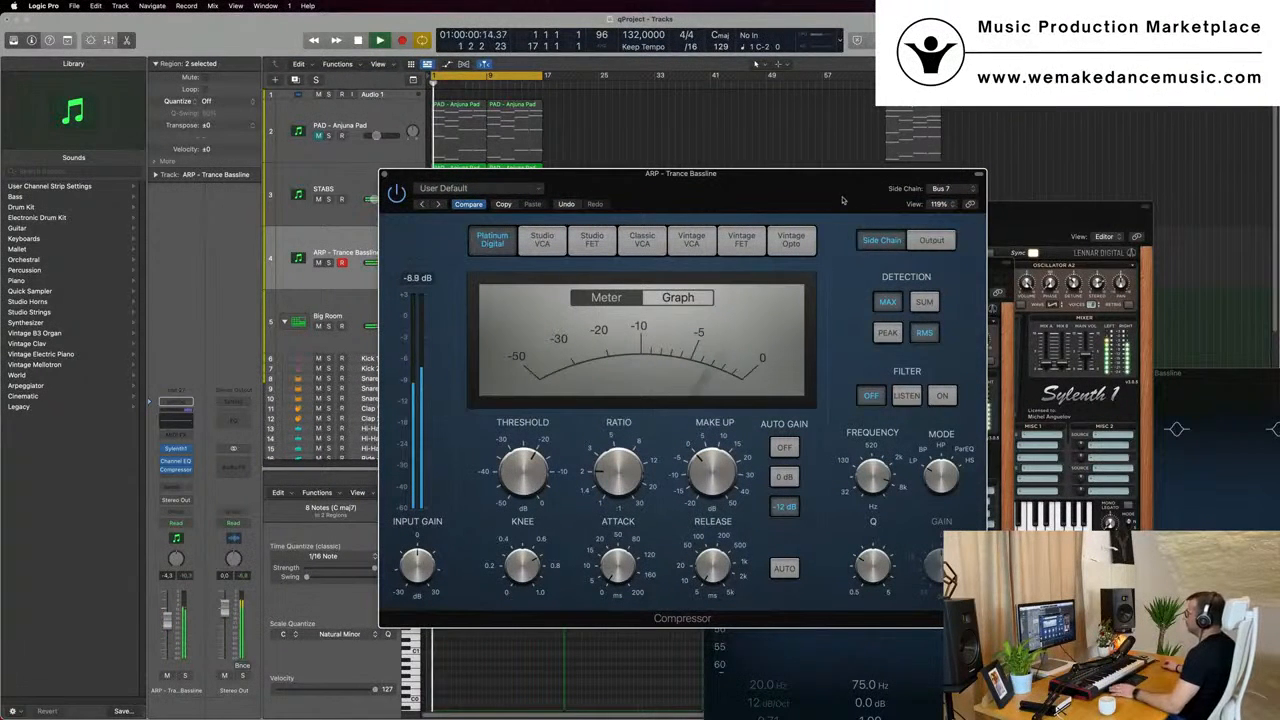
click(957, 189)
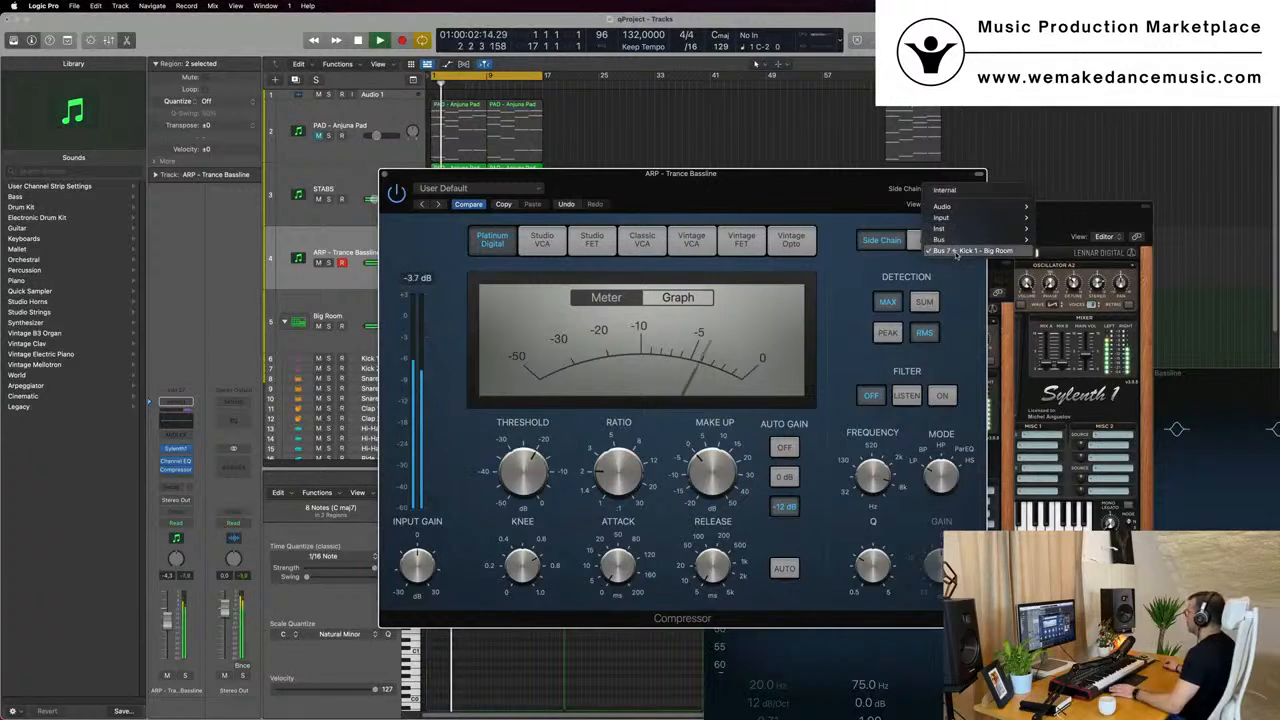
mouse_move(965, 238)
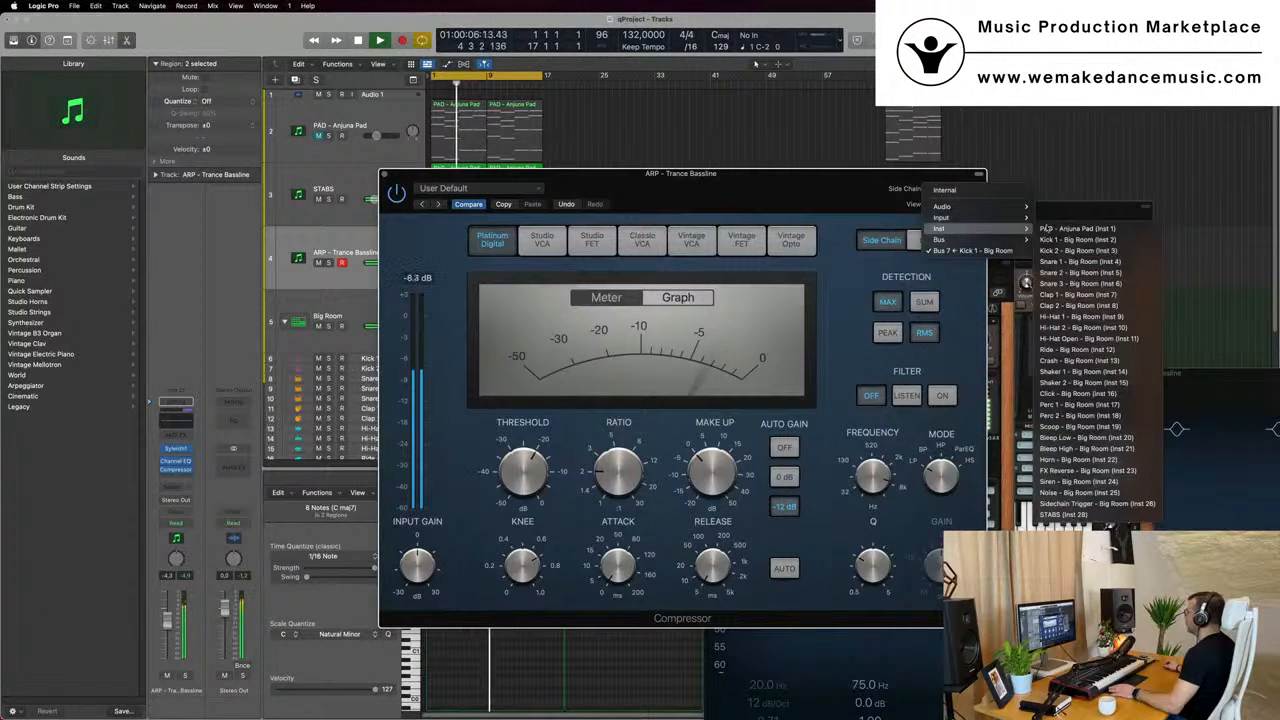
click(1077, 239)
- Set the bassline Compressor's ratio to 3.1:1 and its threshold to -16.5 dB while the loop plays
drag(632, 205, 737, 202)
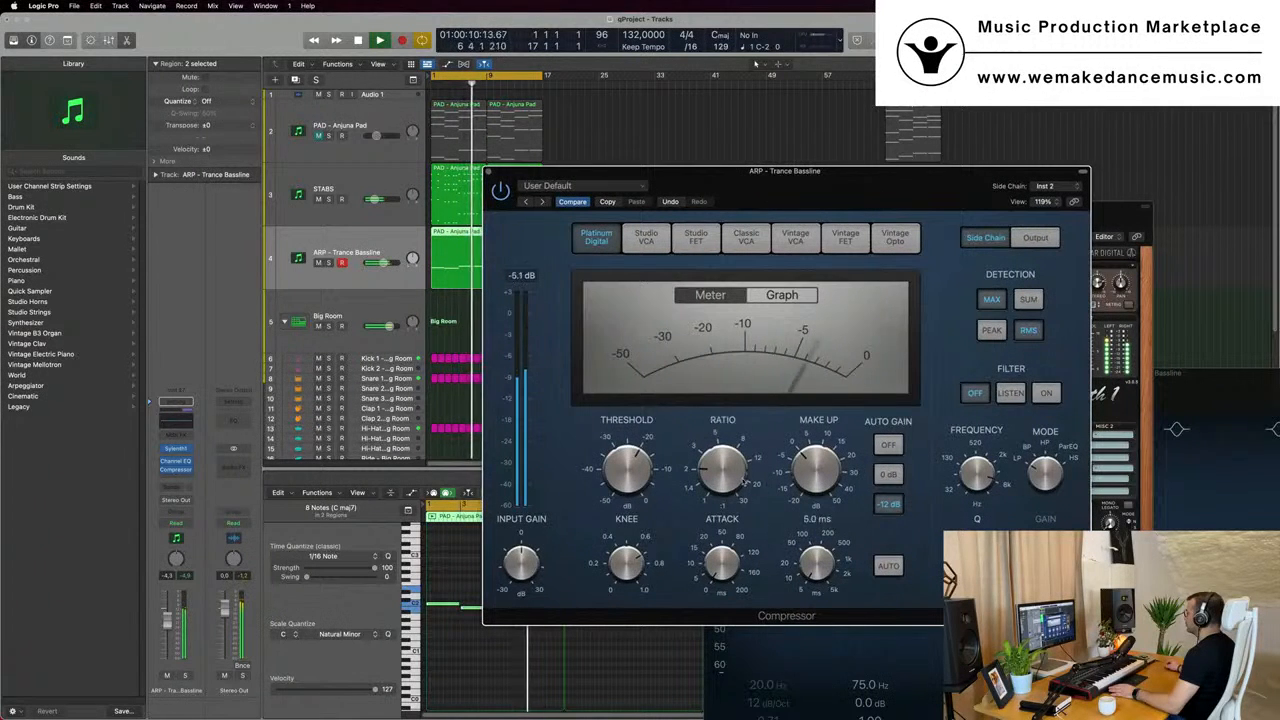
drag(723, 471, 725, 457)
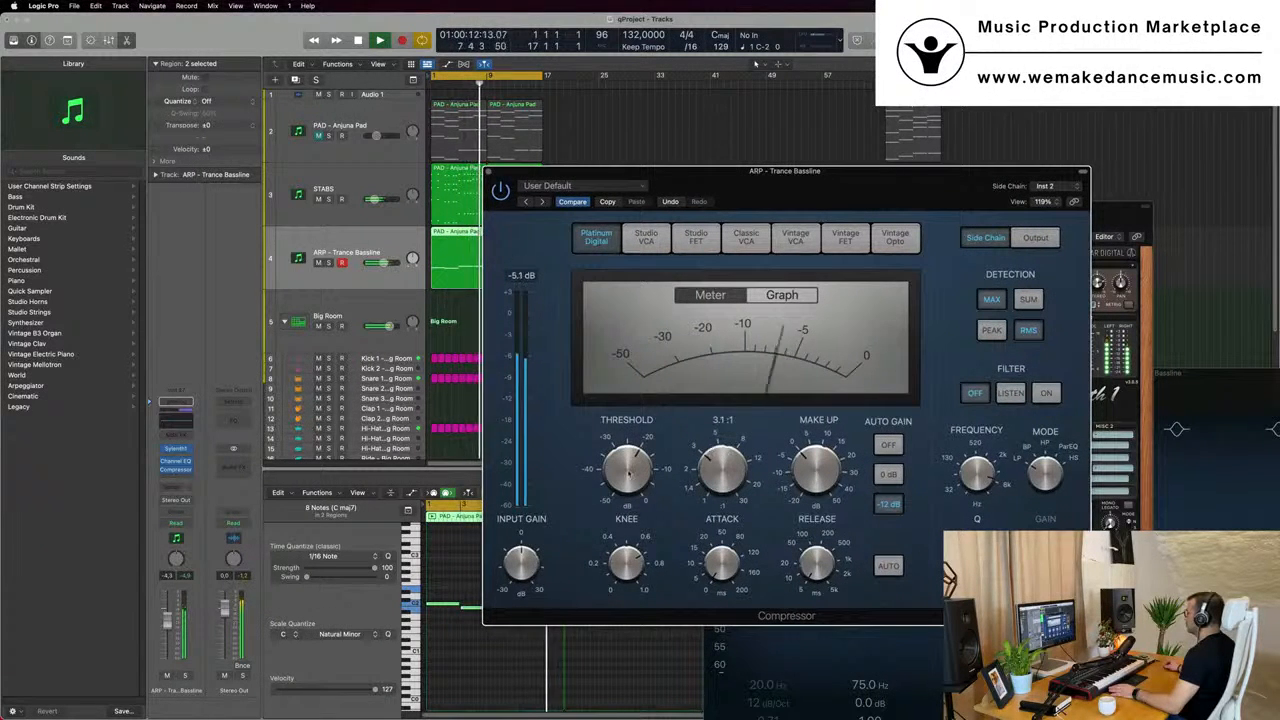
mouse_move(633, 466)
mouse_down()
mouse_move(636, 422)
mouse_move(633, 452)
mouse_up()
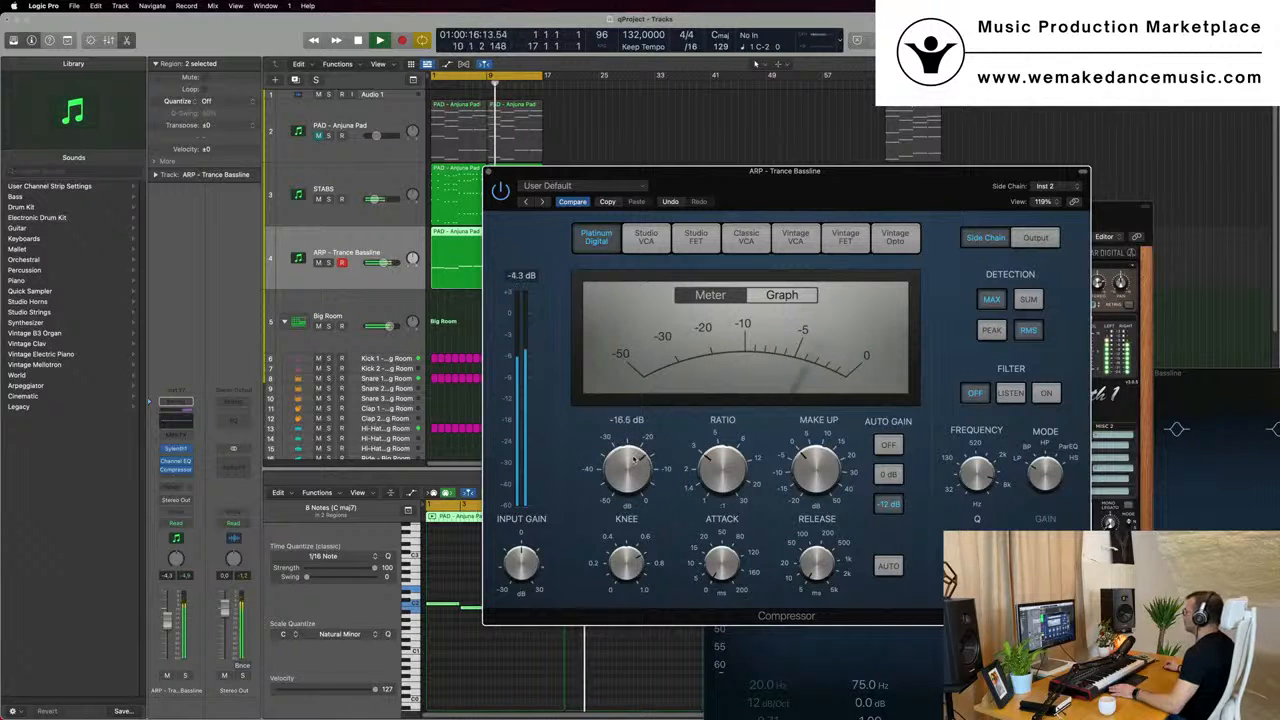
- Switch the bassline Compressor's side-chain detection to Sum and Peak, and close the Compressor window
click(1030, 302)
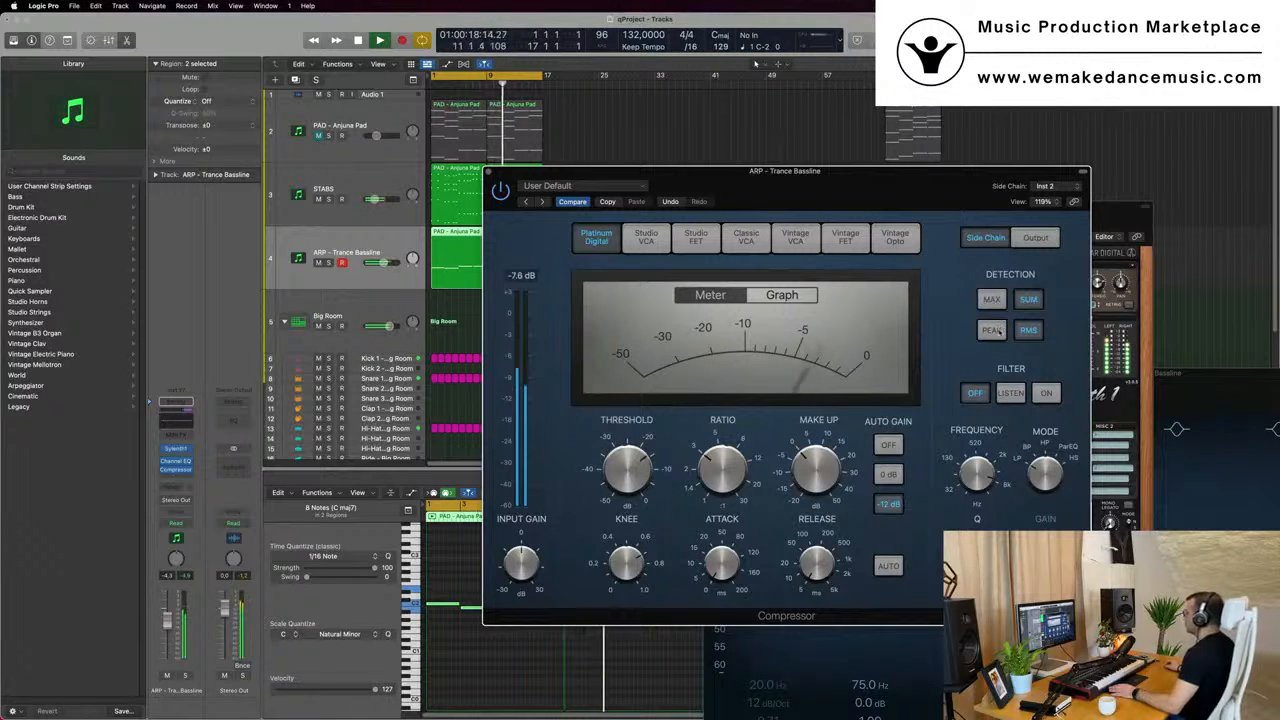
click(992, 330)
drag(517, 179, 600, 172)
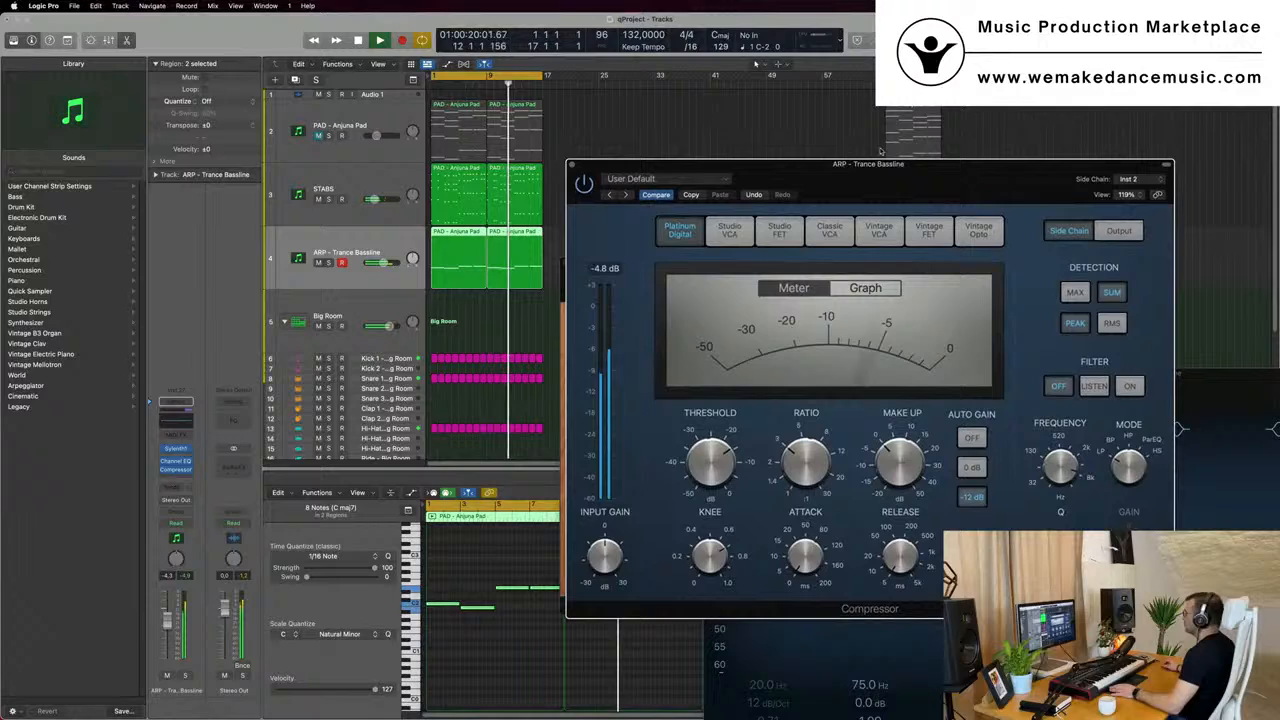
click(572, 165)
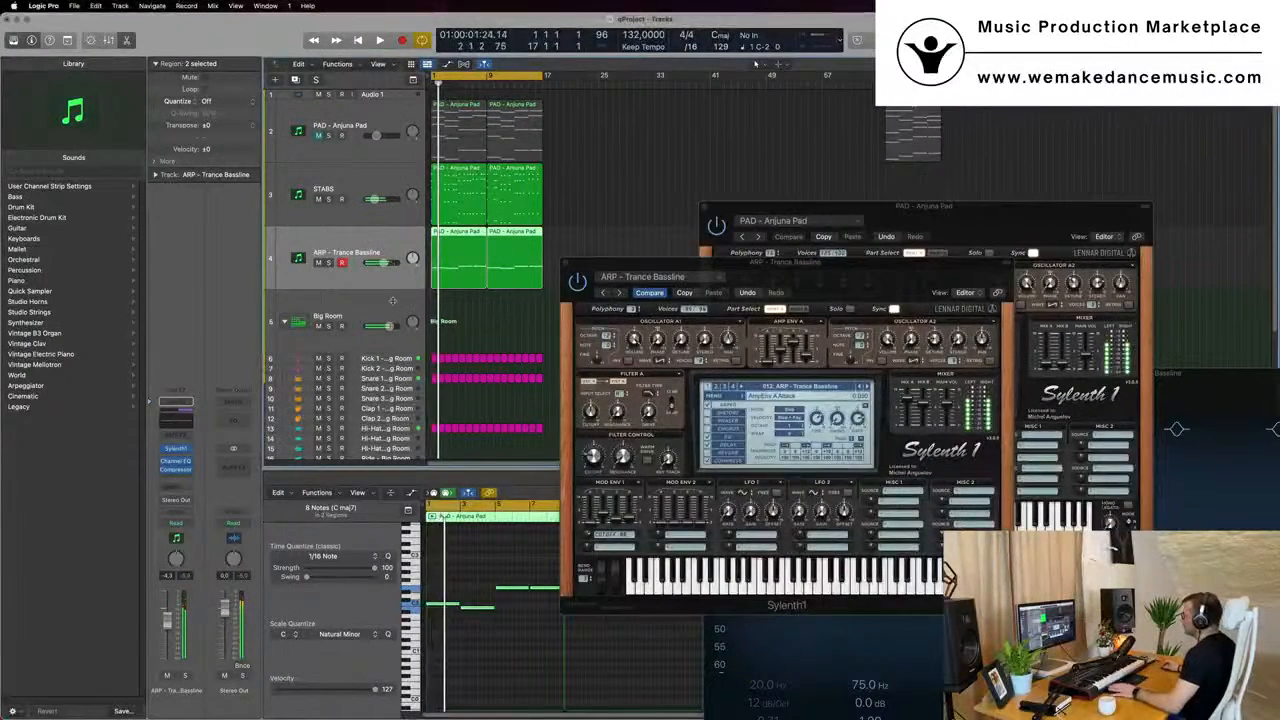
- Lower the STABS track volume to about -19 dB and the ARP - Trance Bassline volume to about -5.2 dB
click(568, 481)
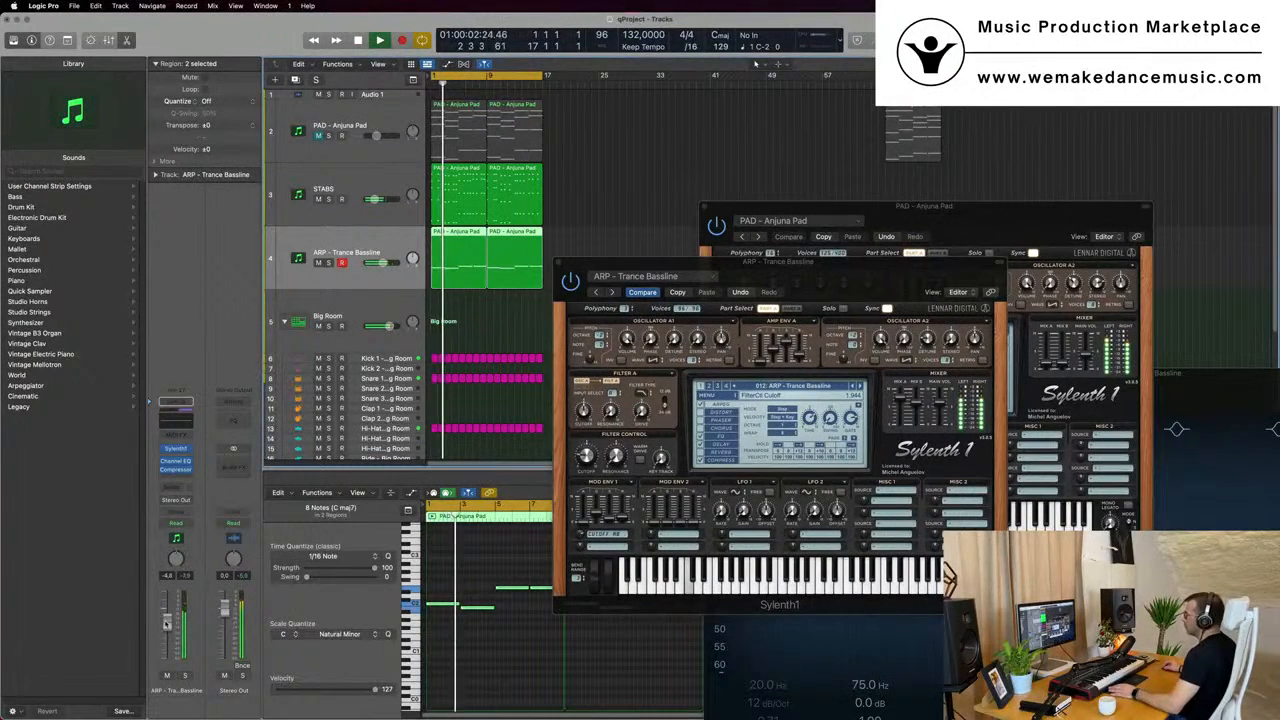
key(Up)
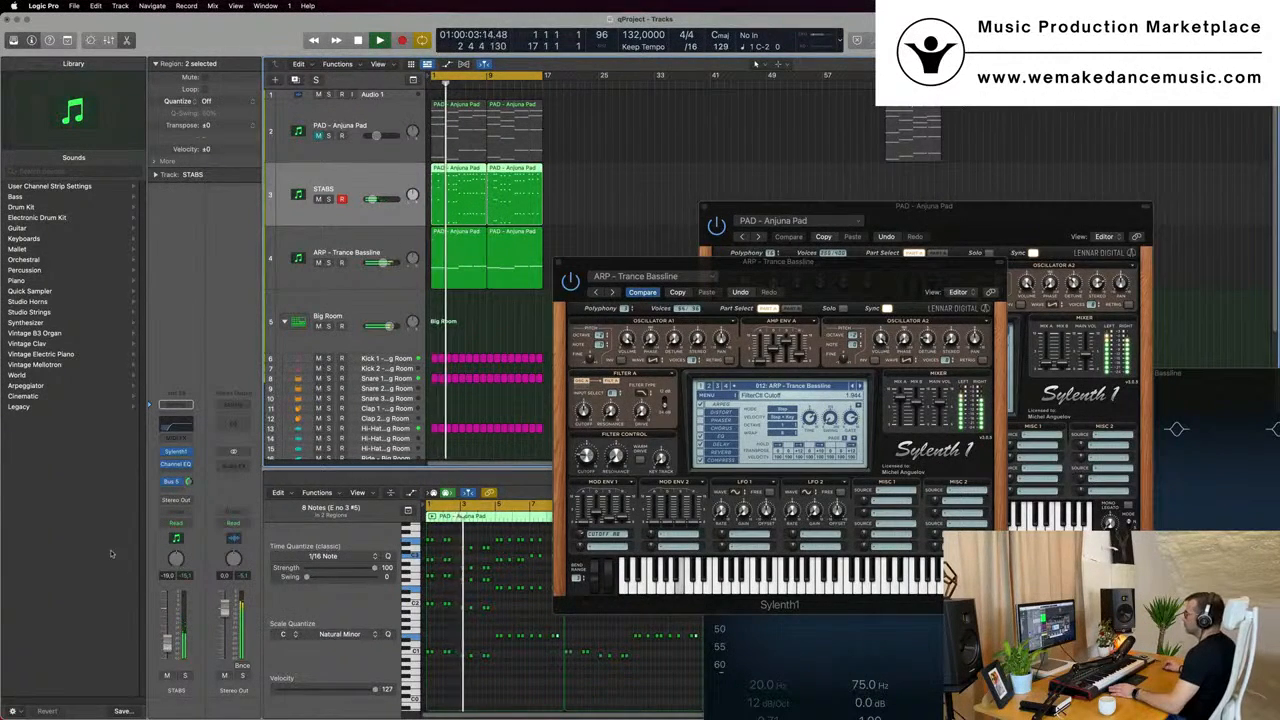
key(Down)
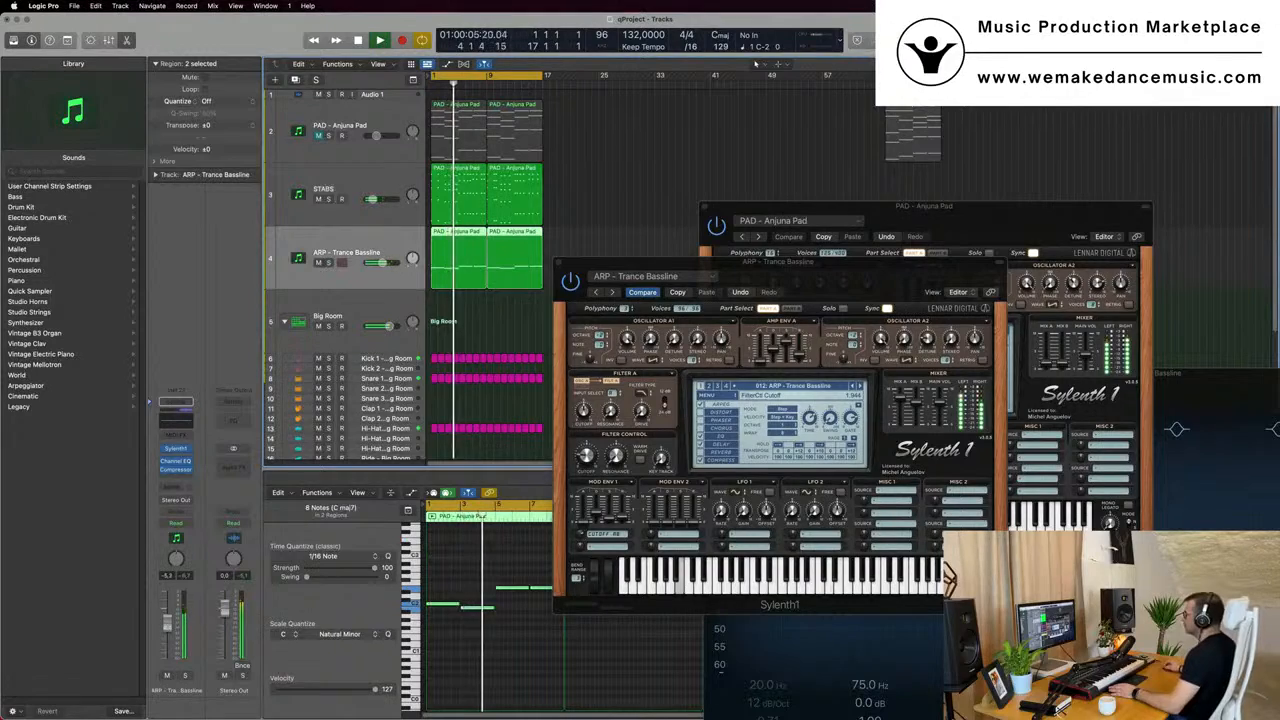
drag(816, 264, 686, 243)
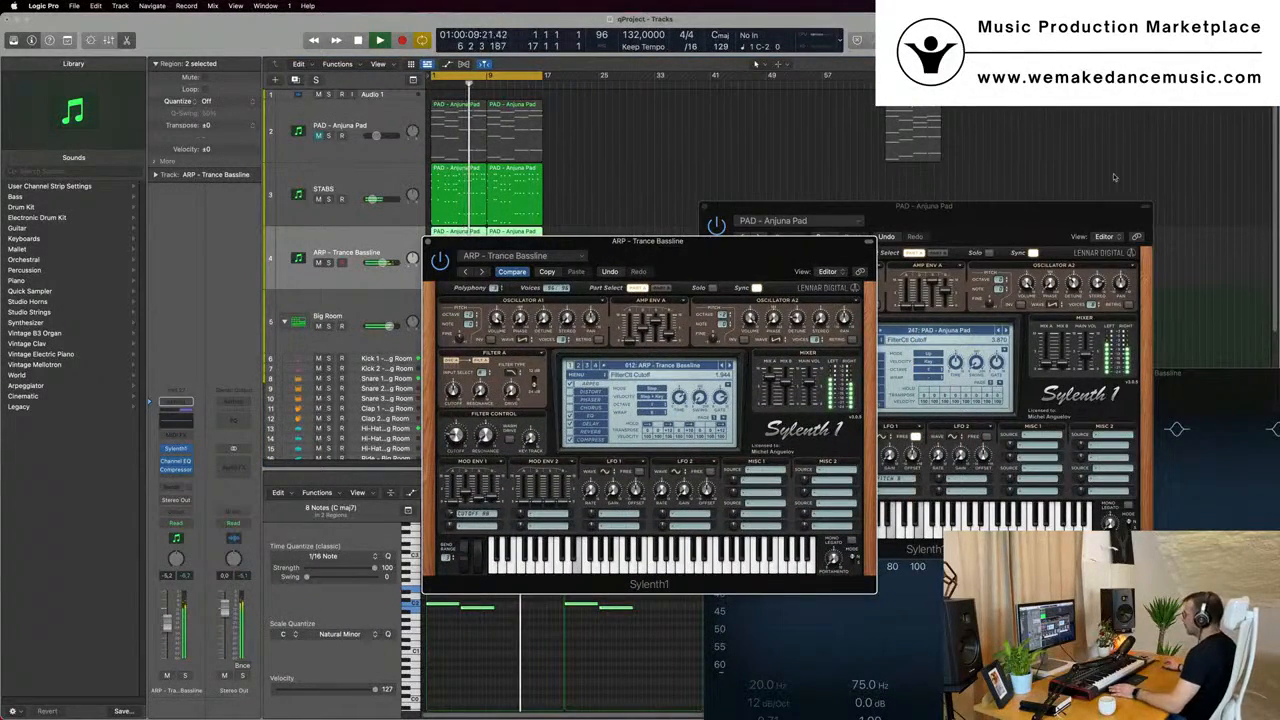
- Set the arpeggiator gate in the bassline's Sylenth1 to about 47% during playback
drag(794, 263, 793, 241)
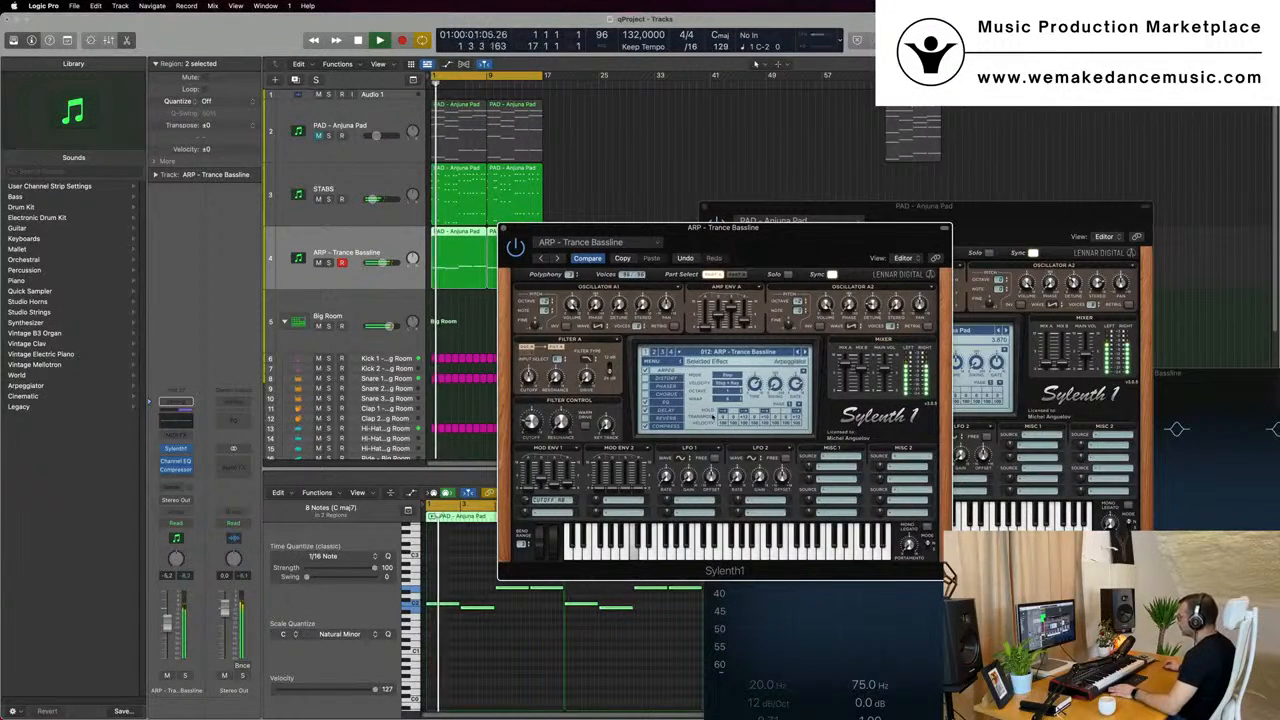
key(Return)
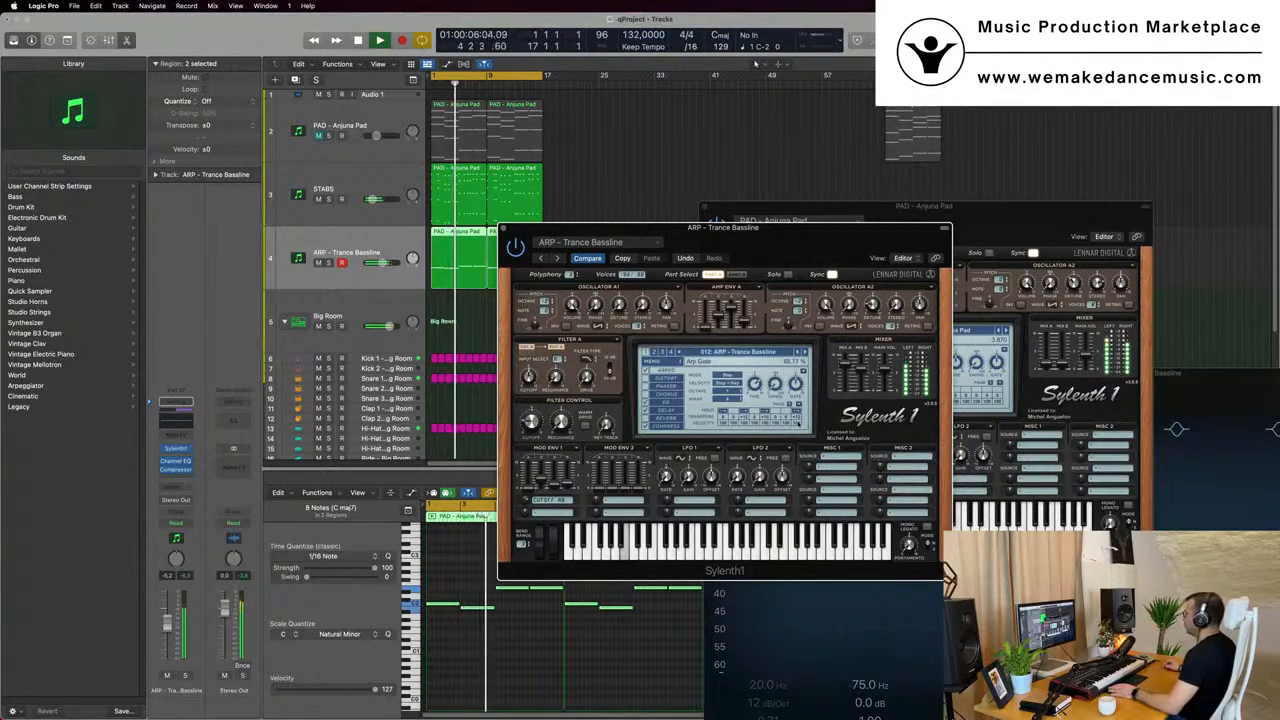
drag(799, 407, 797, 386)
key(space)
key(space)
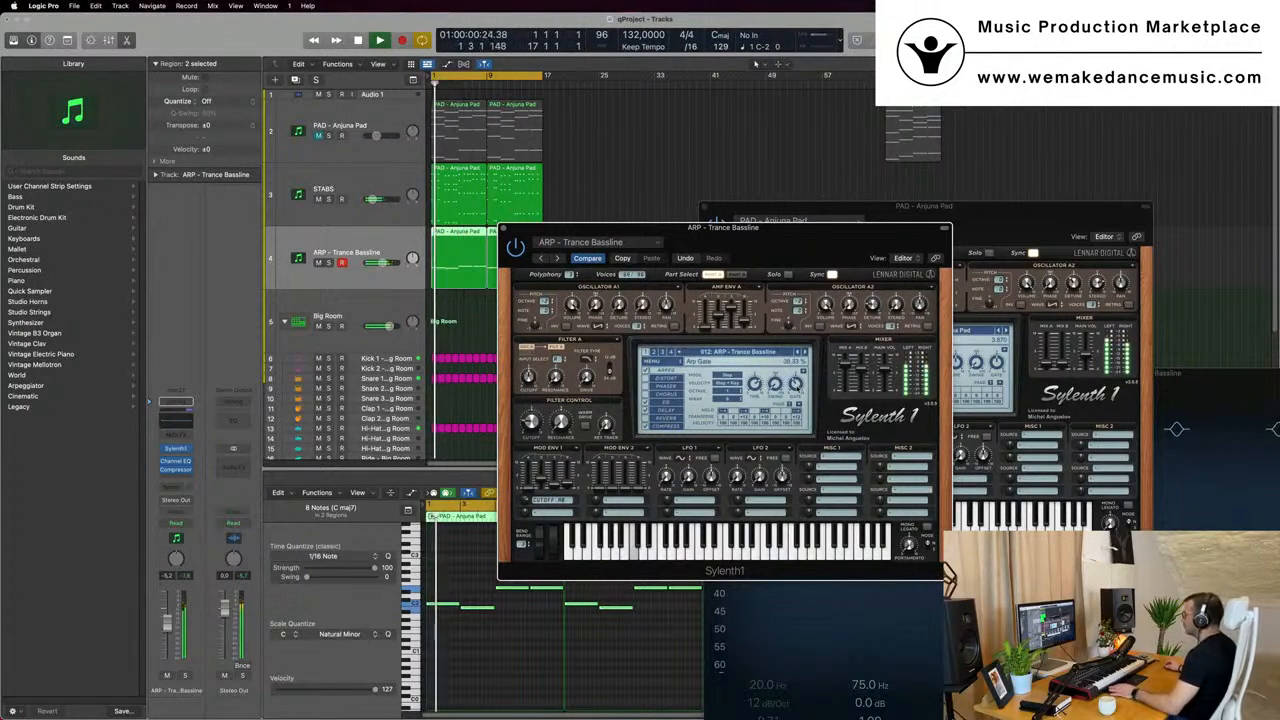
right_click(797, 382)
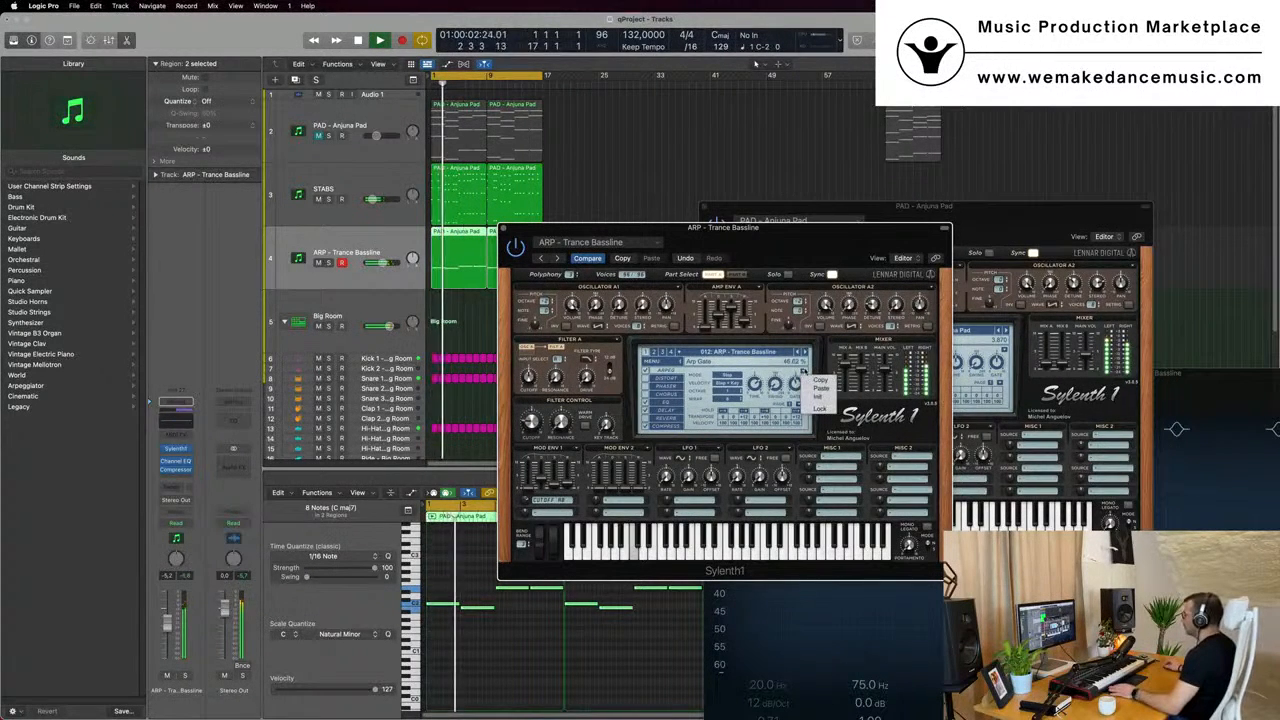
click(797, 384)
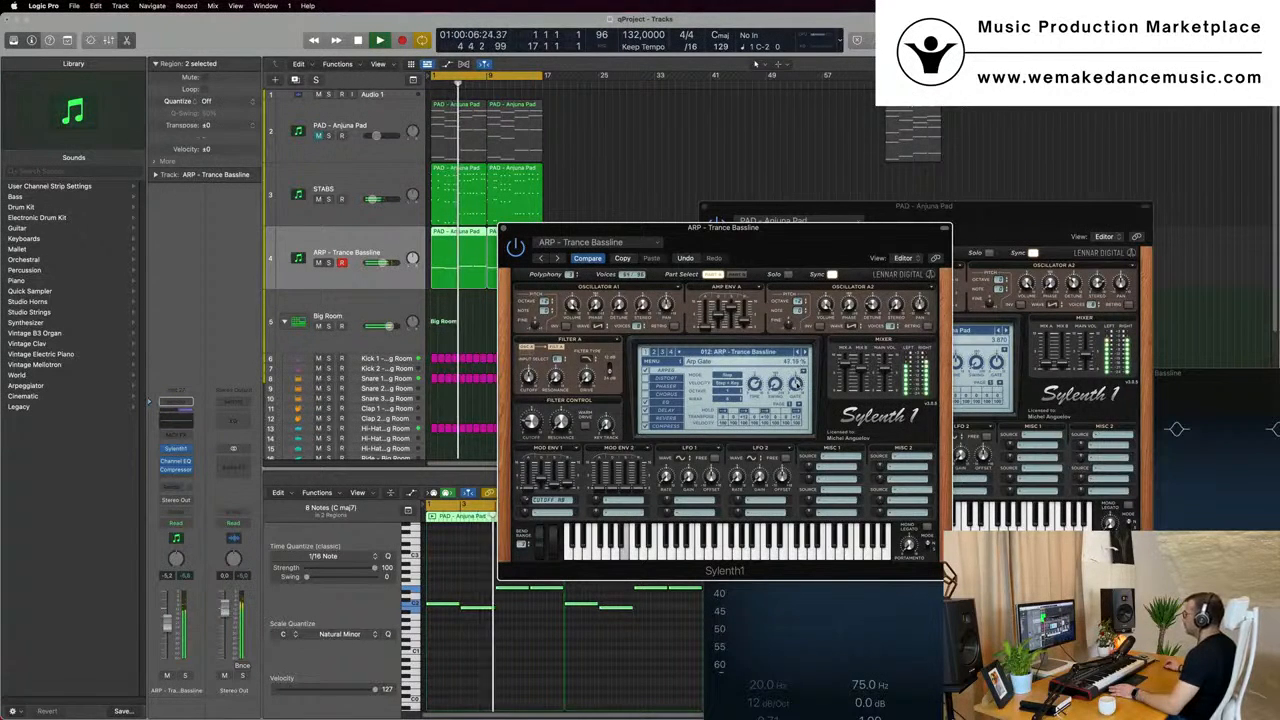
- Lower the filter cutoff in the bassline's Sylenth1 to about 1.6 and slightly reduce the bassline track volume
click(180, 627)
click(531, 423)
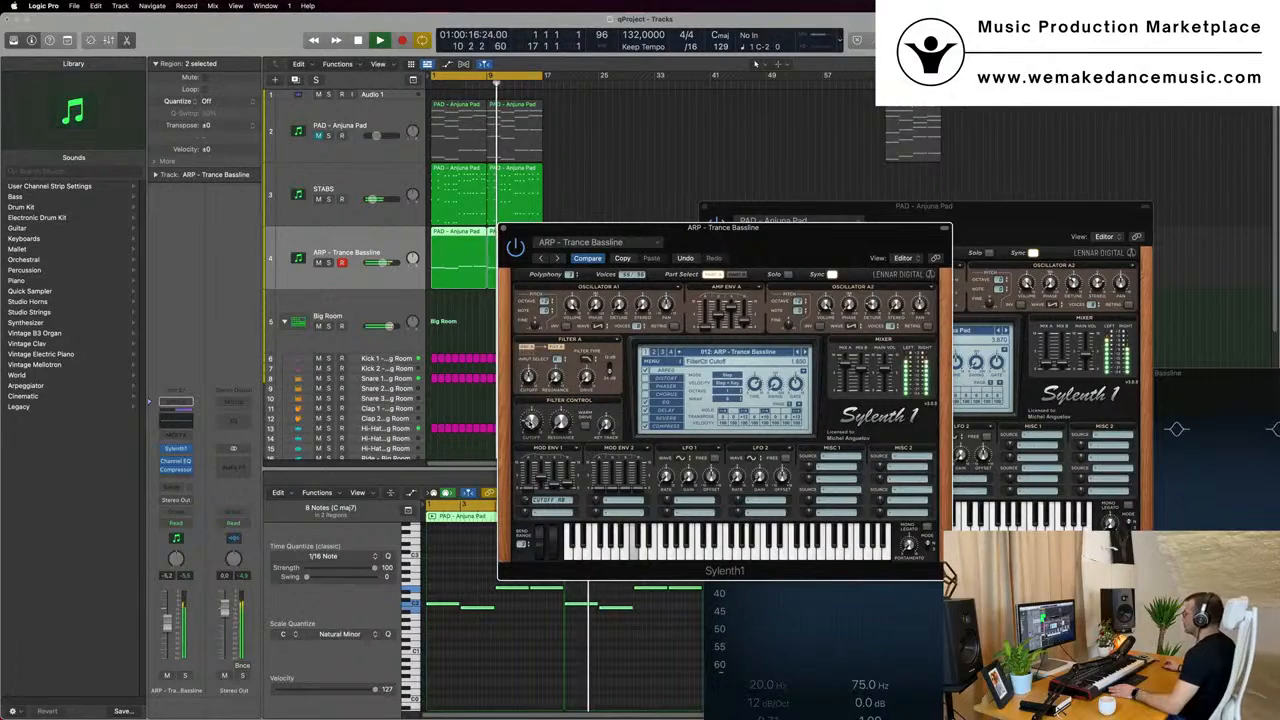
drag(813, 242, 853, 297)
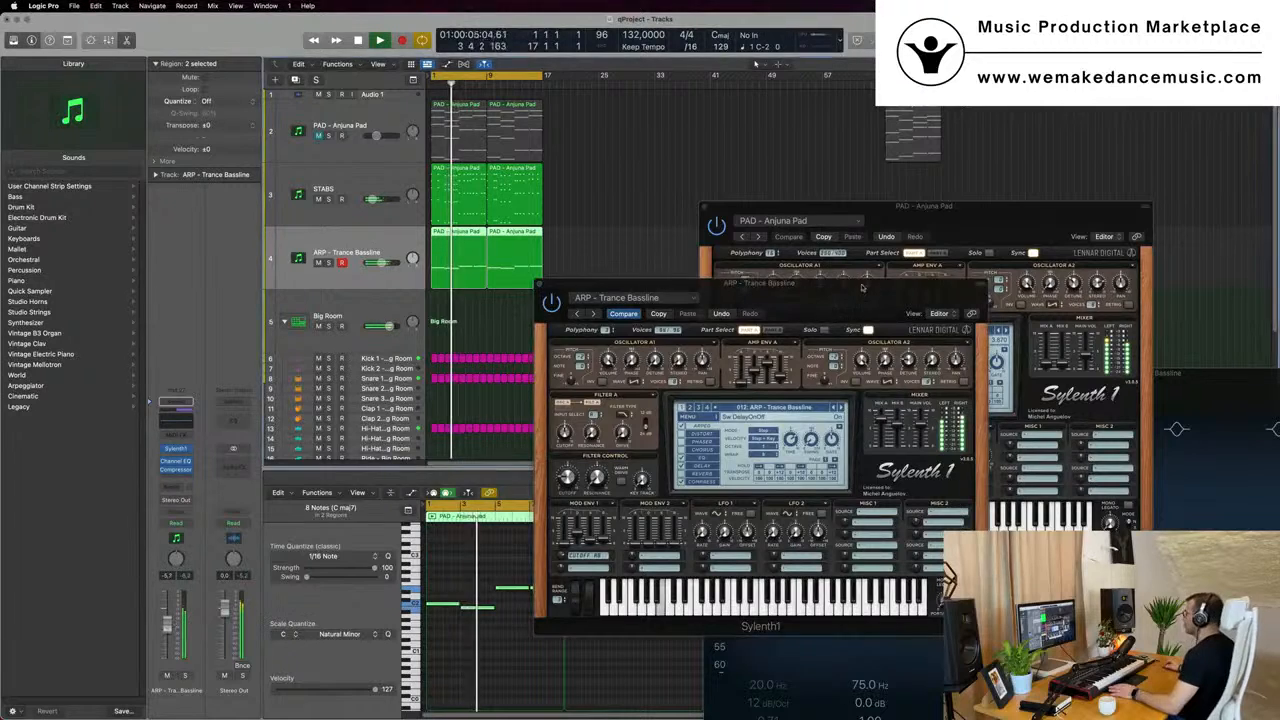
- Close the Sylenth1 windows of the trance bassline and the Anjuna pad
drag(862, 288, 836, 302)
key(super+w)
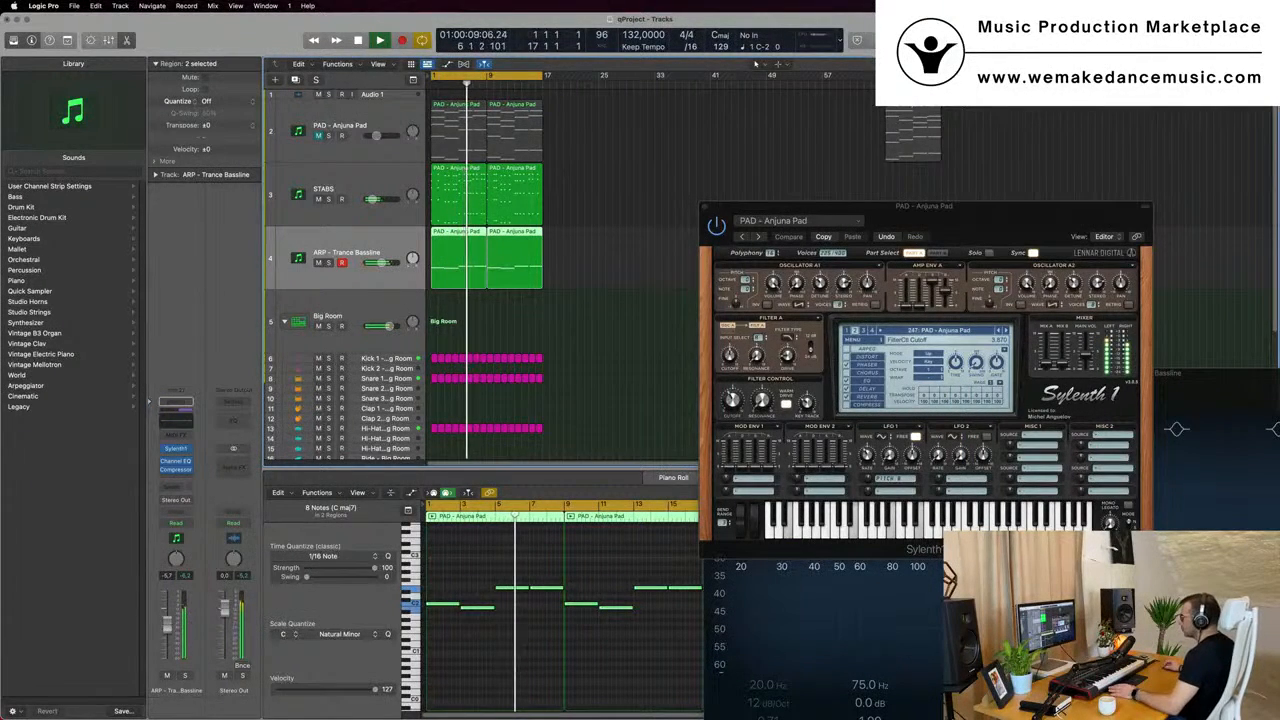
drag(967, 231, 620, 208)
click(358, 193)
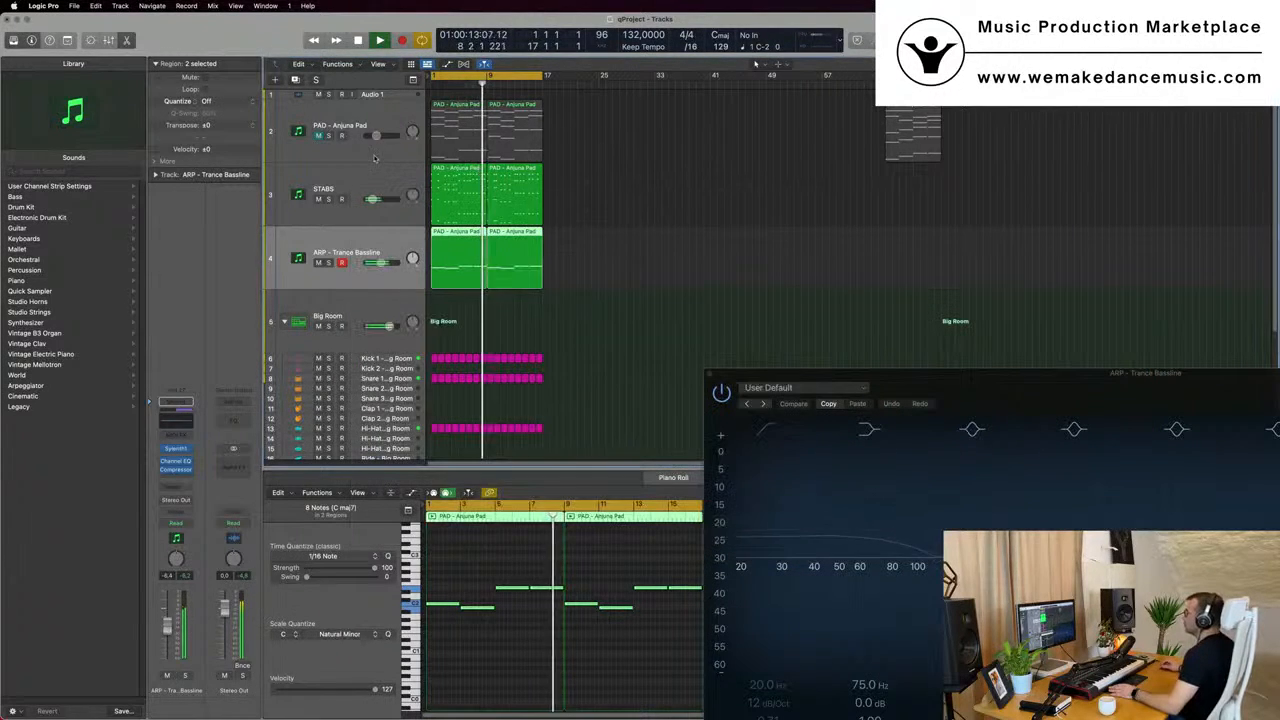
- Unmute the PAD - Anjuna Pad track and restart playback from the beginning
click(318, 136)
key(space)
key(space)
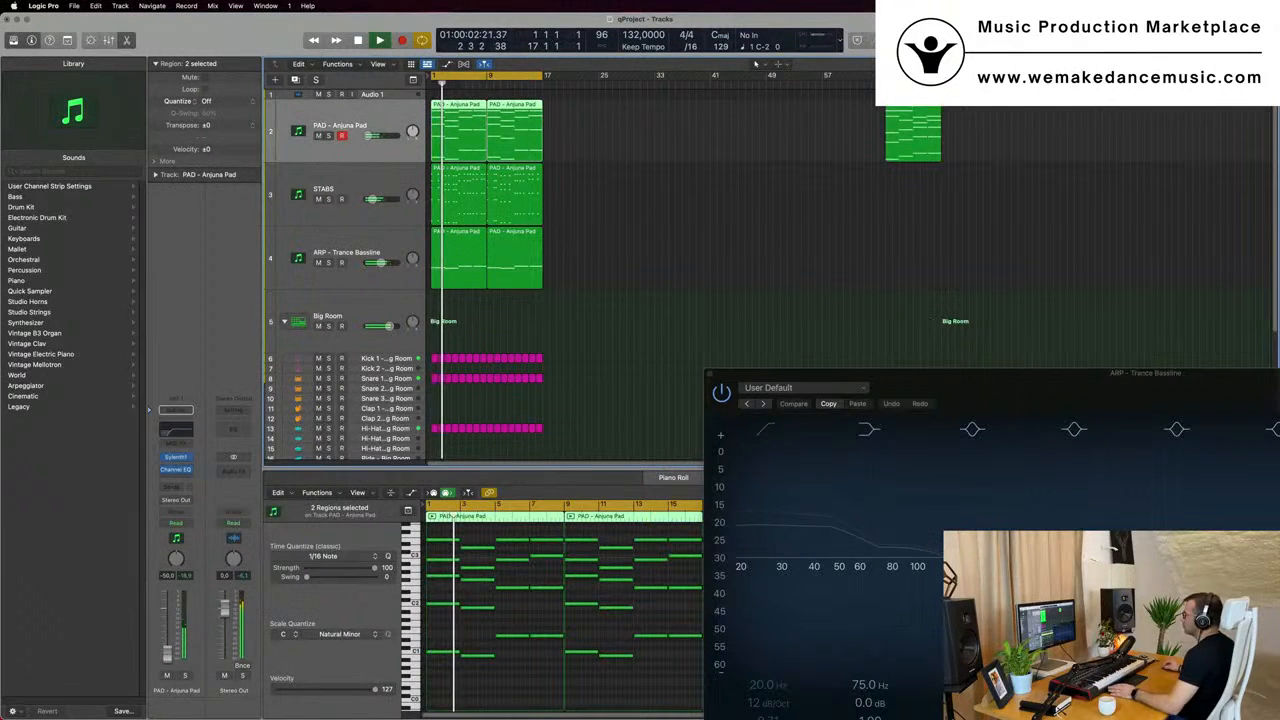
- Raise the low-cut frequency in the pad's Channel EQ to 374 Hz and the pad track volume to about -10.6 dB
click(176, 430)
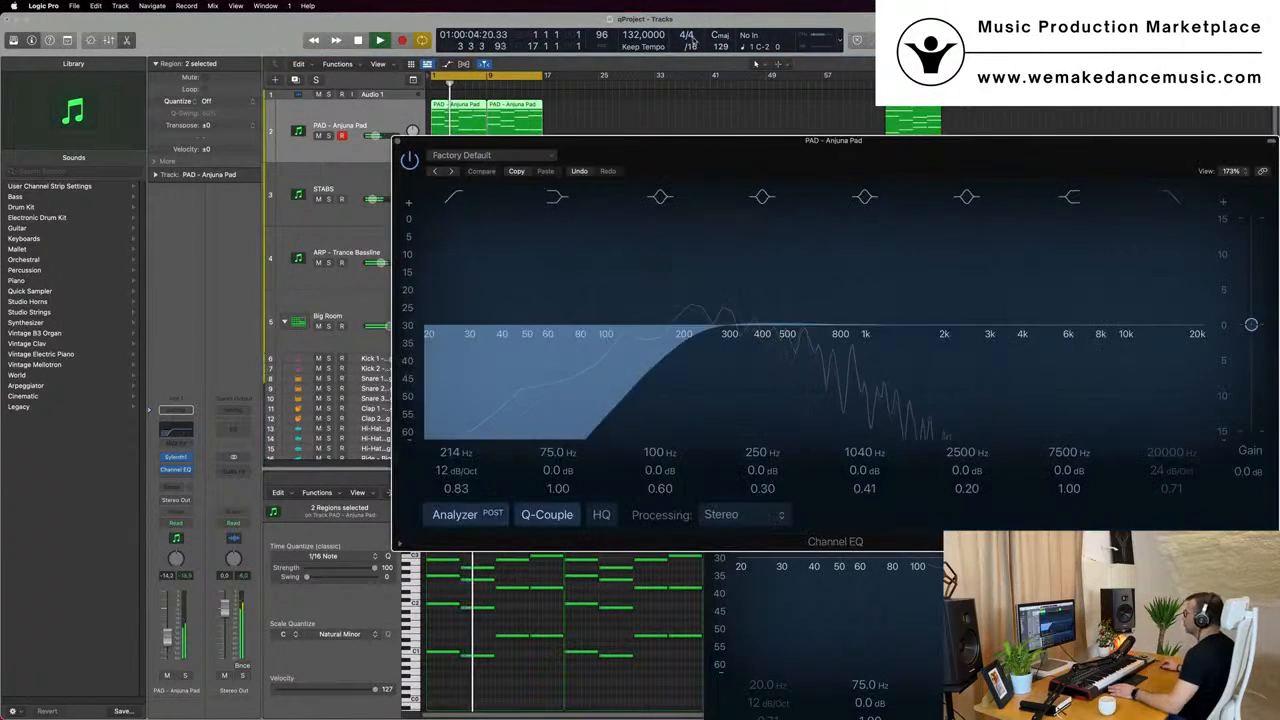
drag(480, 335, 737, 347)
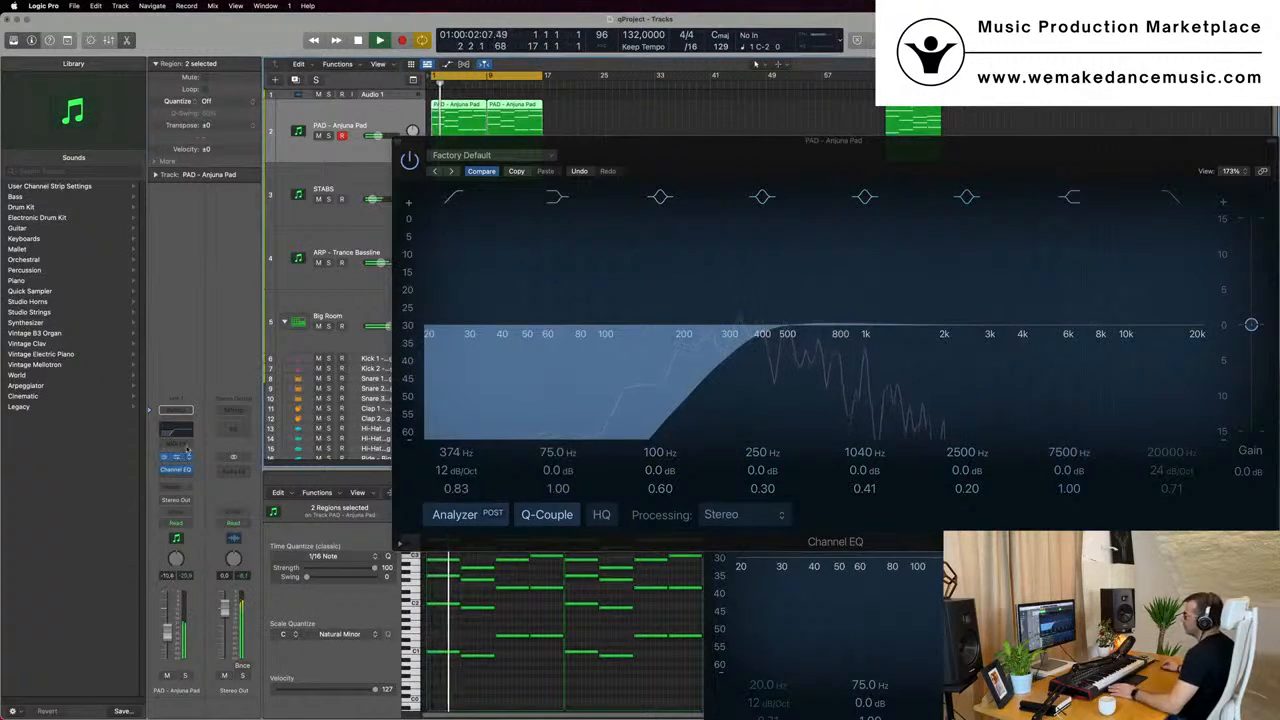
click(178, 469)
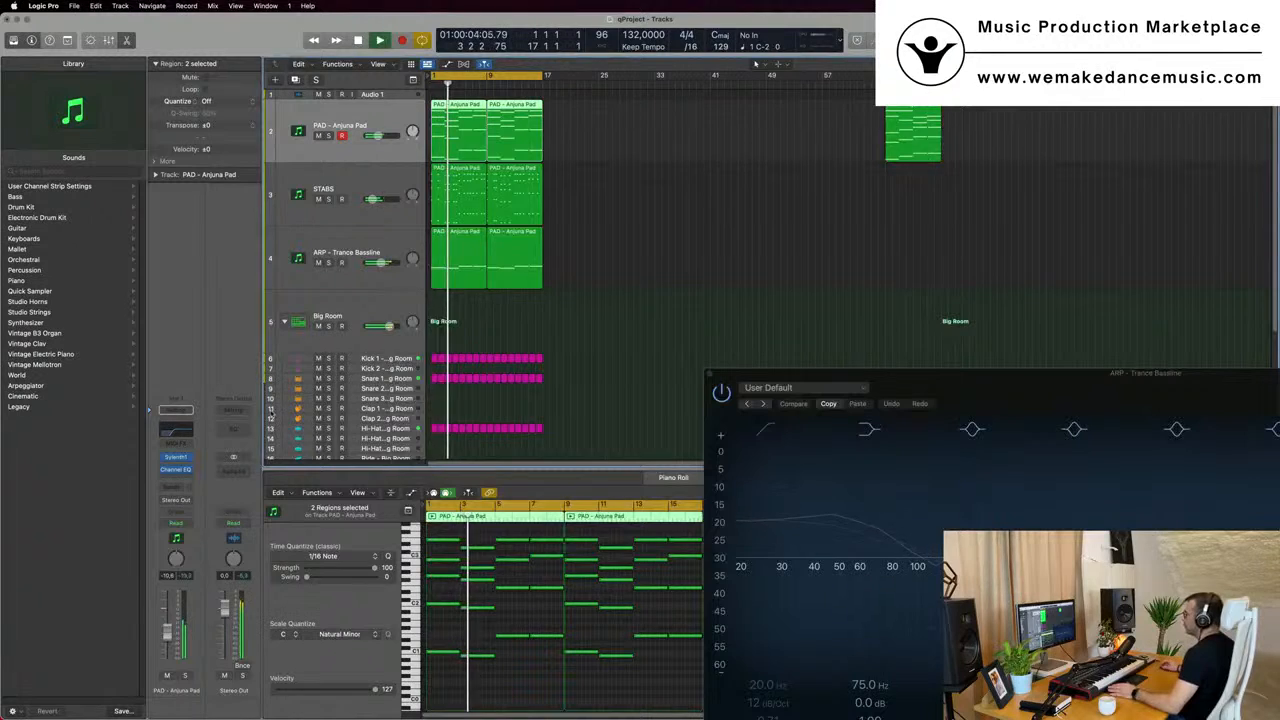
click(178, 430)
key(space)
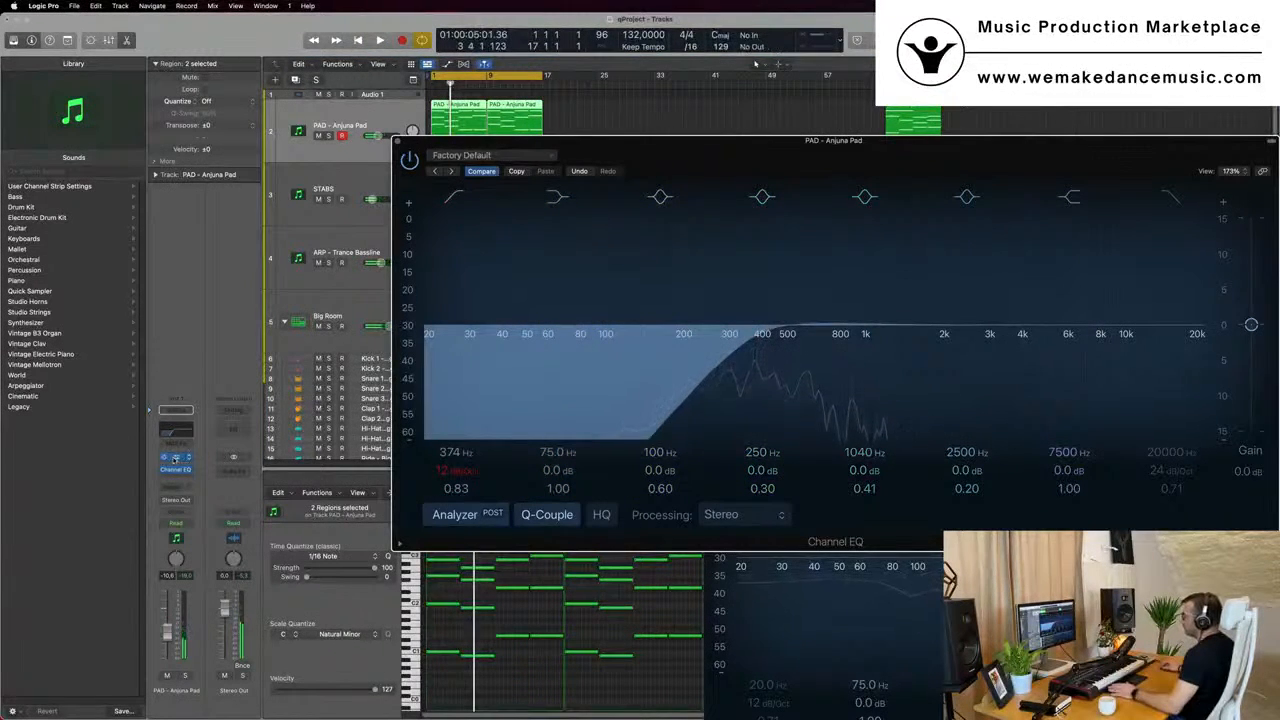
- Raise the filter cutoff in the pad's Sylenth1 to about 4.8 during playback, and close the pad's Sylenth1 and Channel EQ windows
click(175, 458)
key(space)
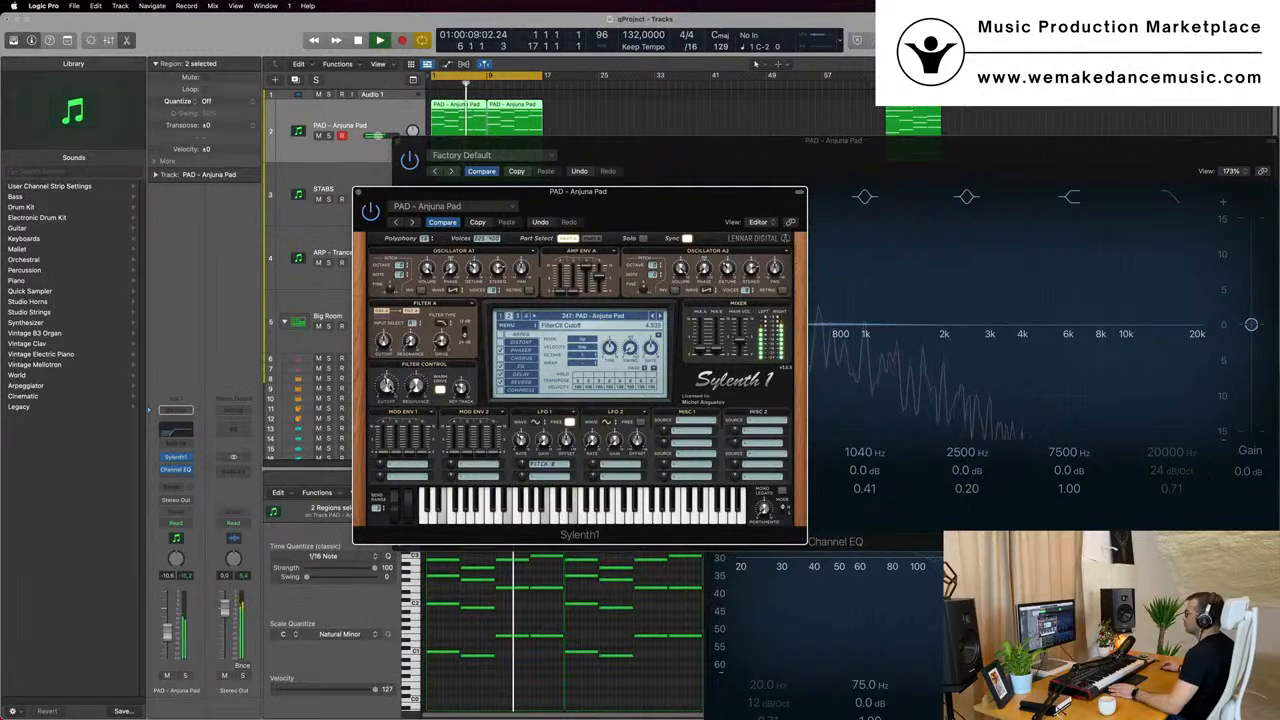
click(361, 192)
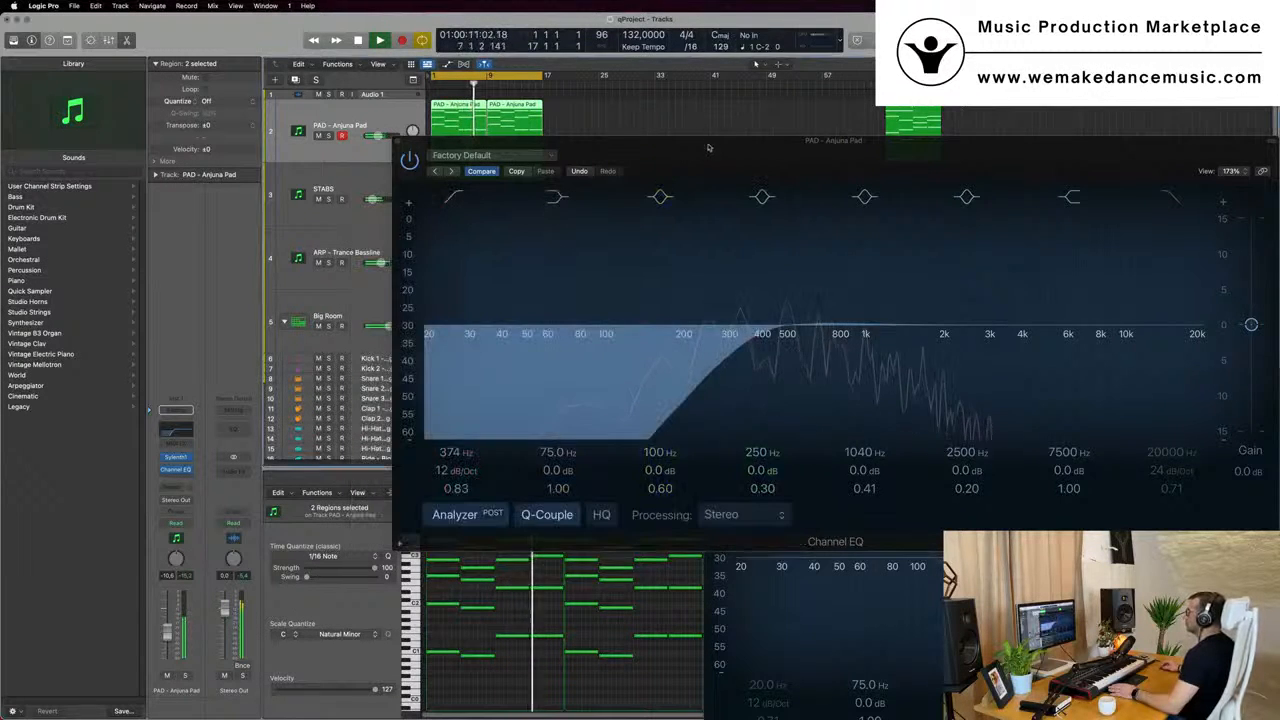
click(336, 172)
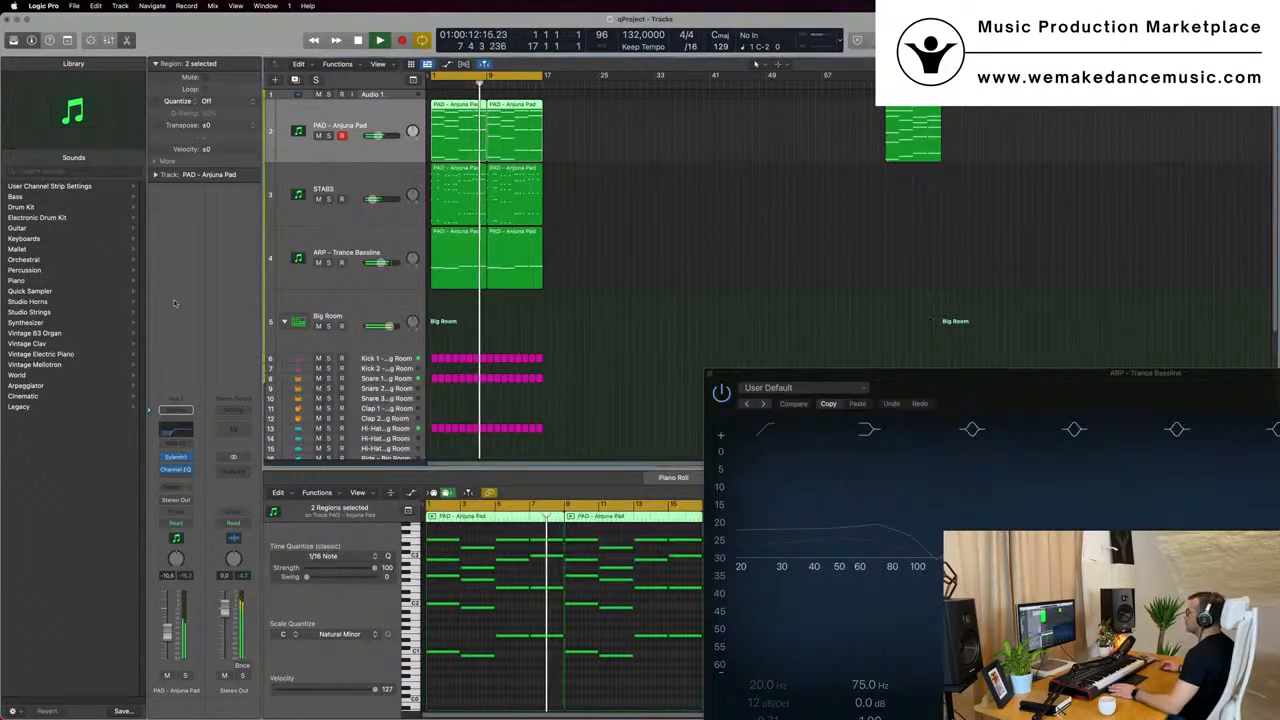
- Select the Snare 1 track, close the leftover bassline Channel EQ window, and stop playback
click(385, 378)
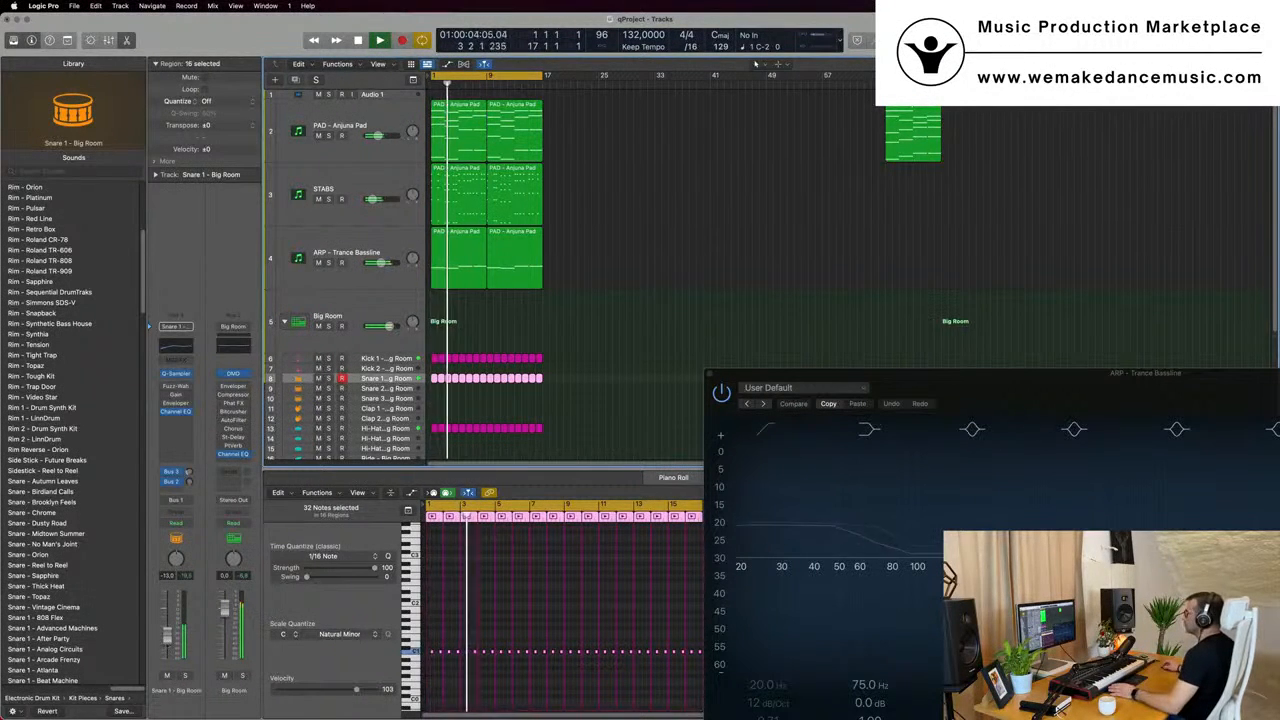
click(871, 350)
drag(918, 376, 770, 314)
click(562, 311)
key(space)
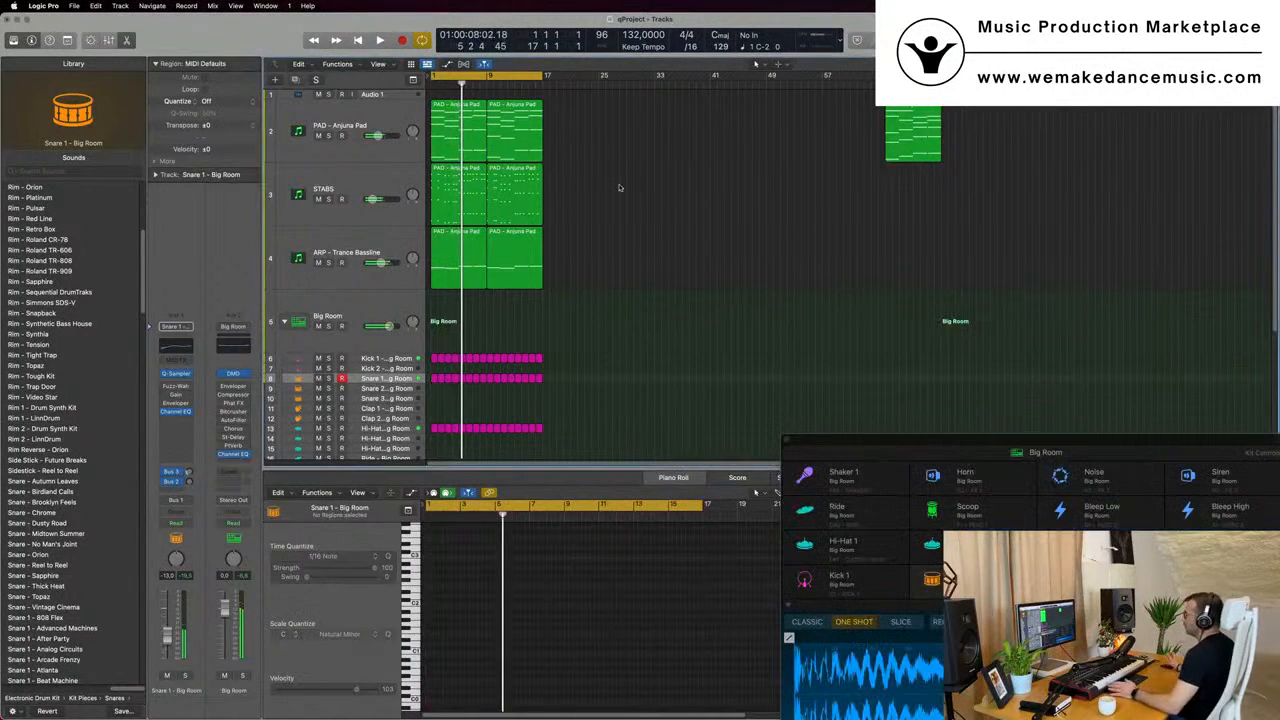
- Repeat all regions of bars 1–17 once so they reach bar 33, and extend the cycle range to bar 33
scroll(617, 199, up, 2)
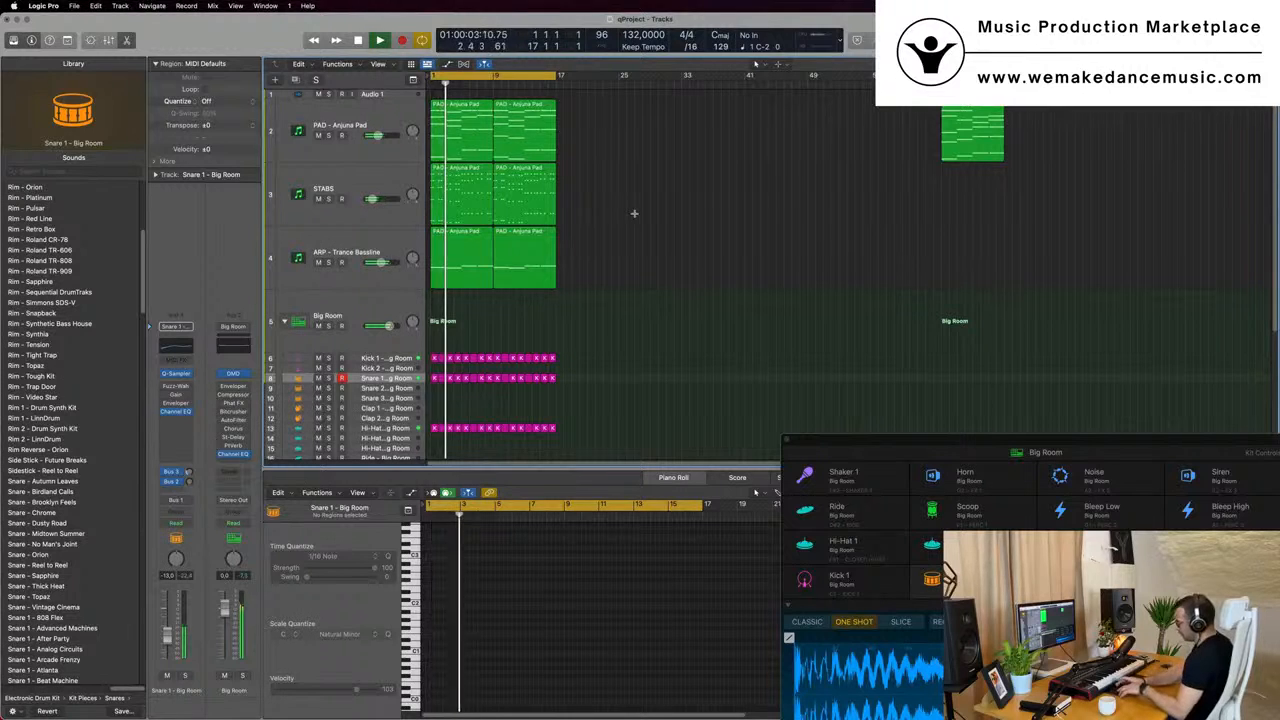
key(super+r)
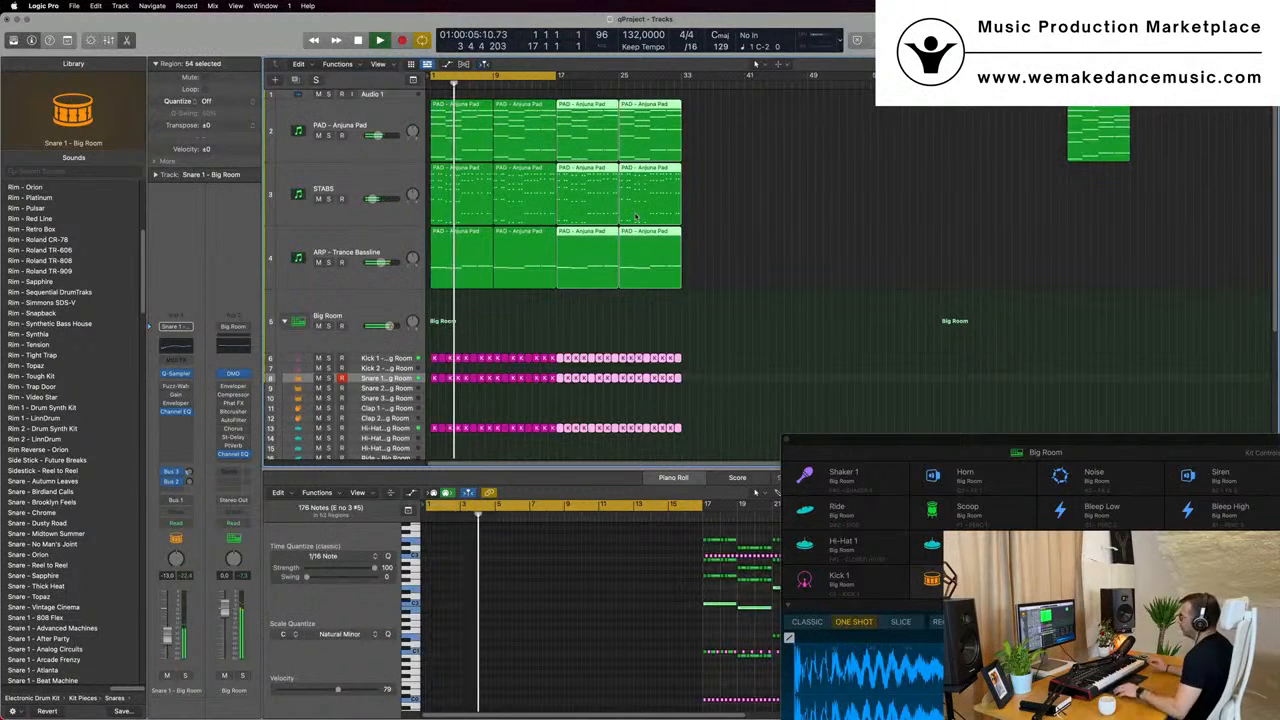
key(Return)
scroll(617, 118, down, 2)
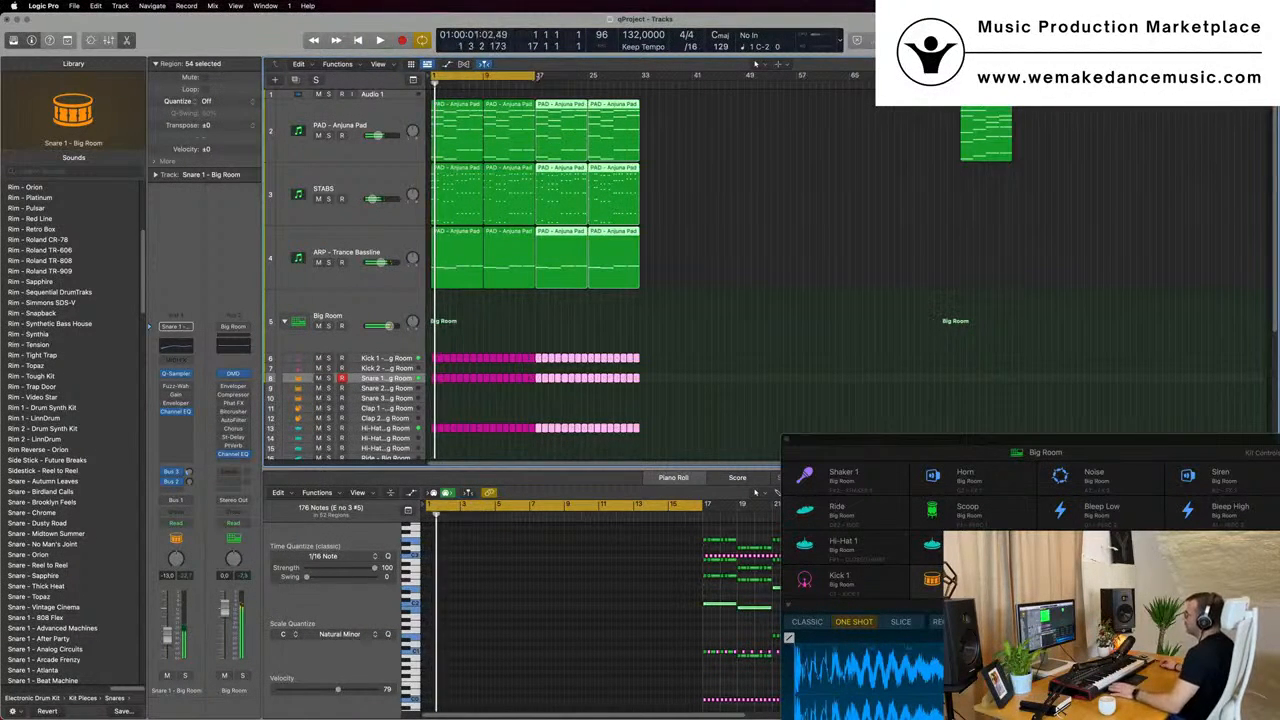
drag(535, 76, 640, 79)
click(748, 193)
- Play the extended arrangement from the start and lower the Snare 1 track volume to about -15 dB
scroll(751, 194, up, 3)
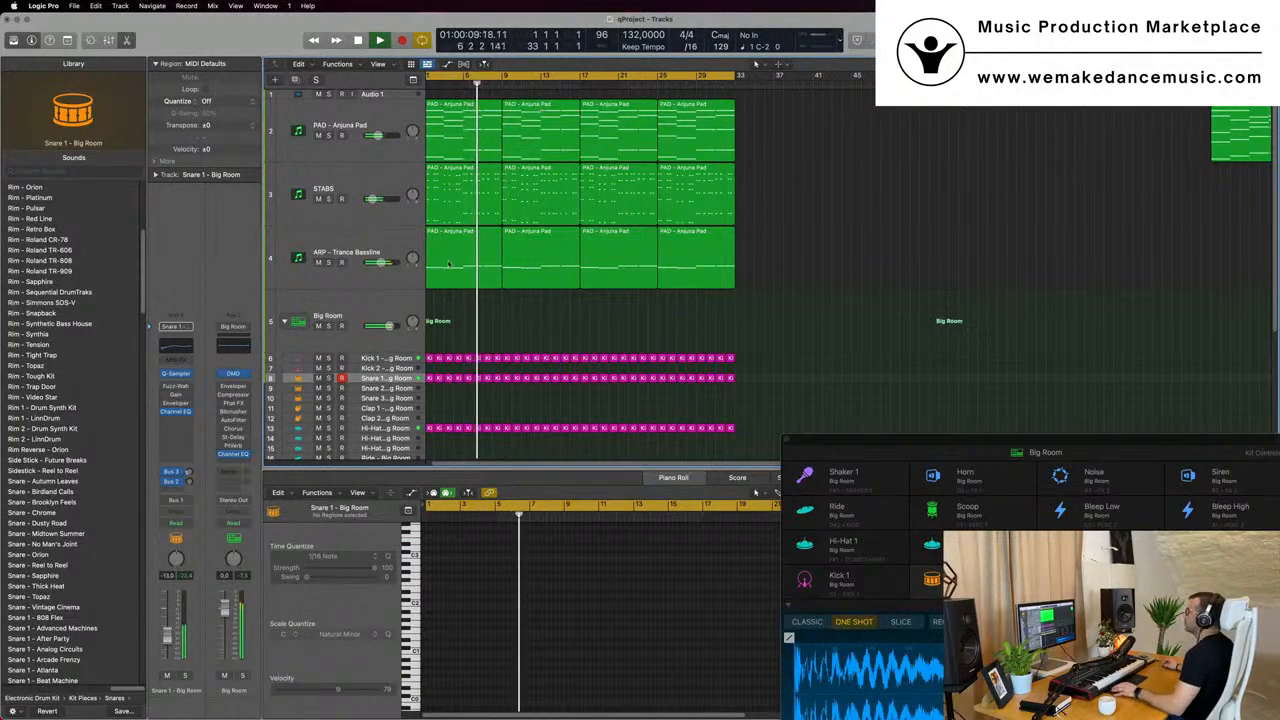
scroll(526, 294, up, 1)
scroll(526, 294, down, 2)
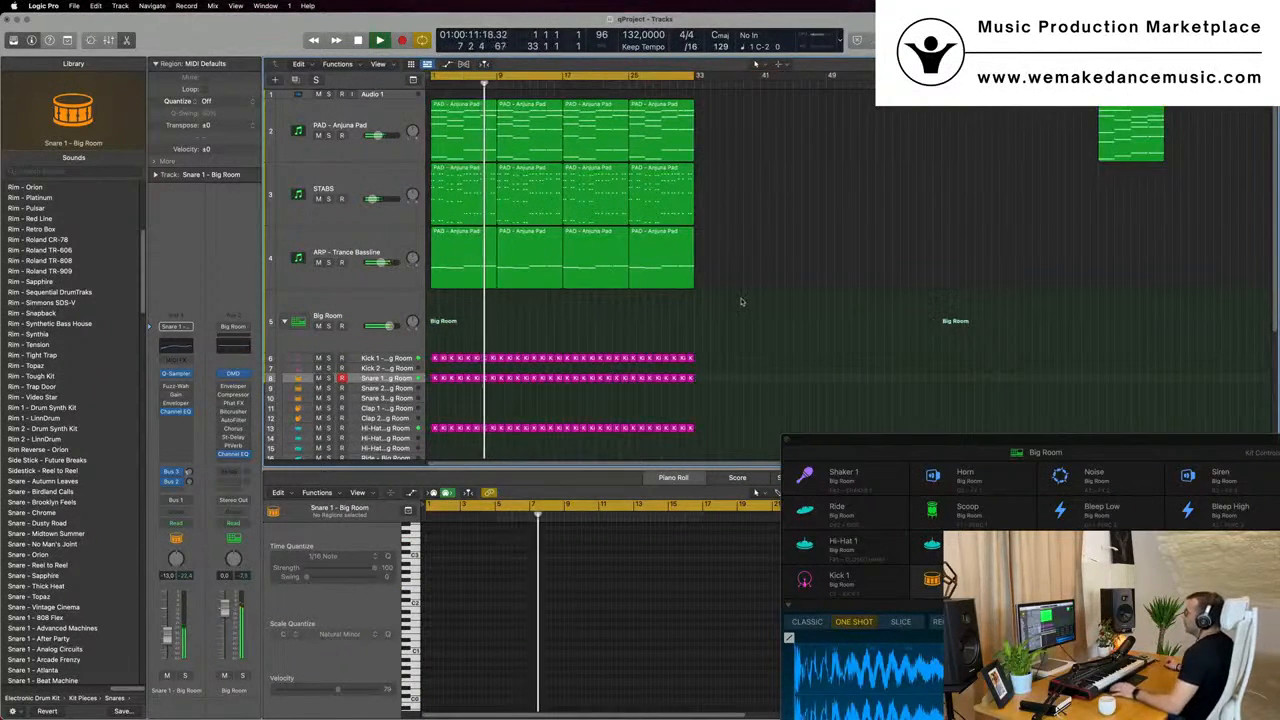
key(Return)
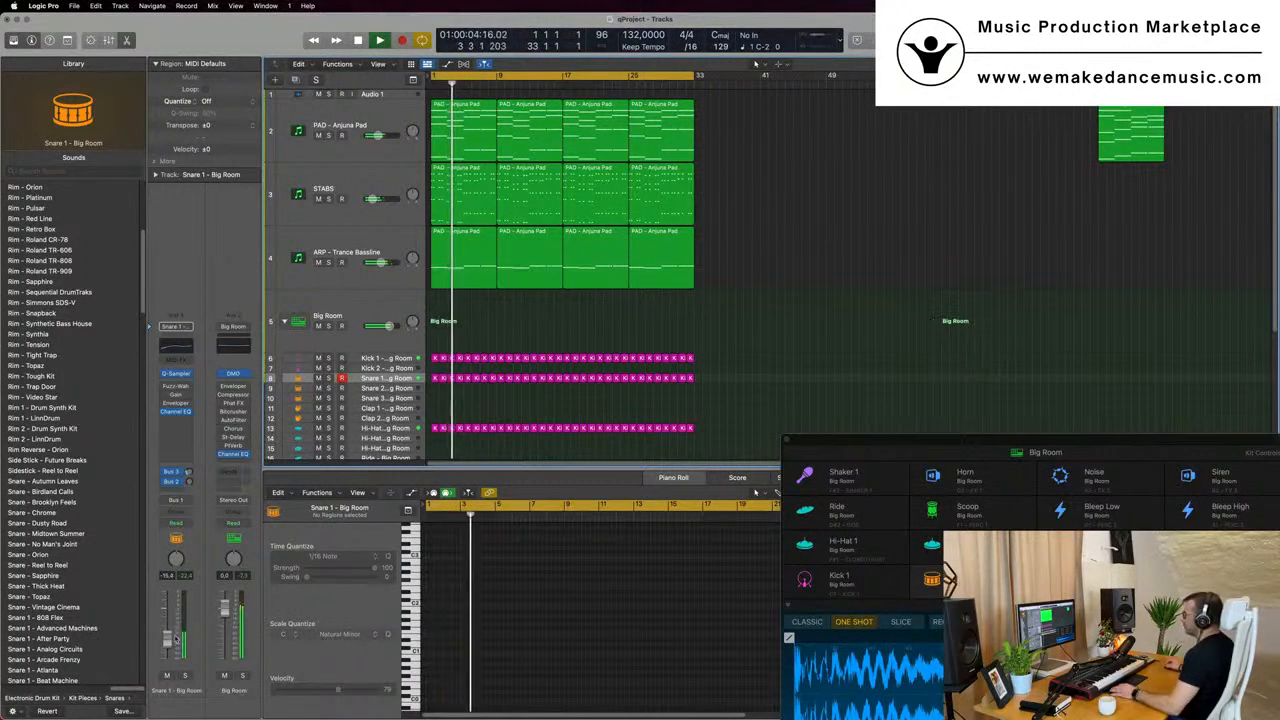
- Duplicate the ARP - Trance Bassline track with its settings, and lower the STABS track volume to about -46 dB
click(388, 235)
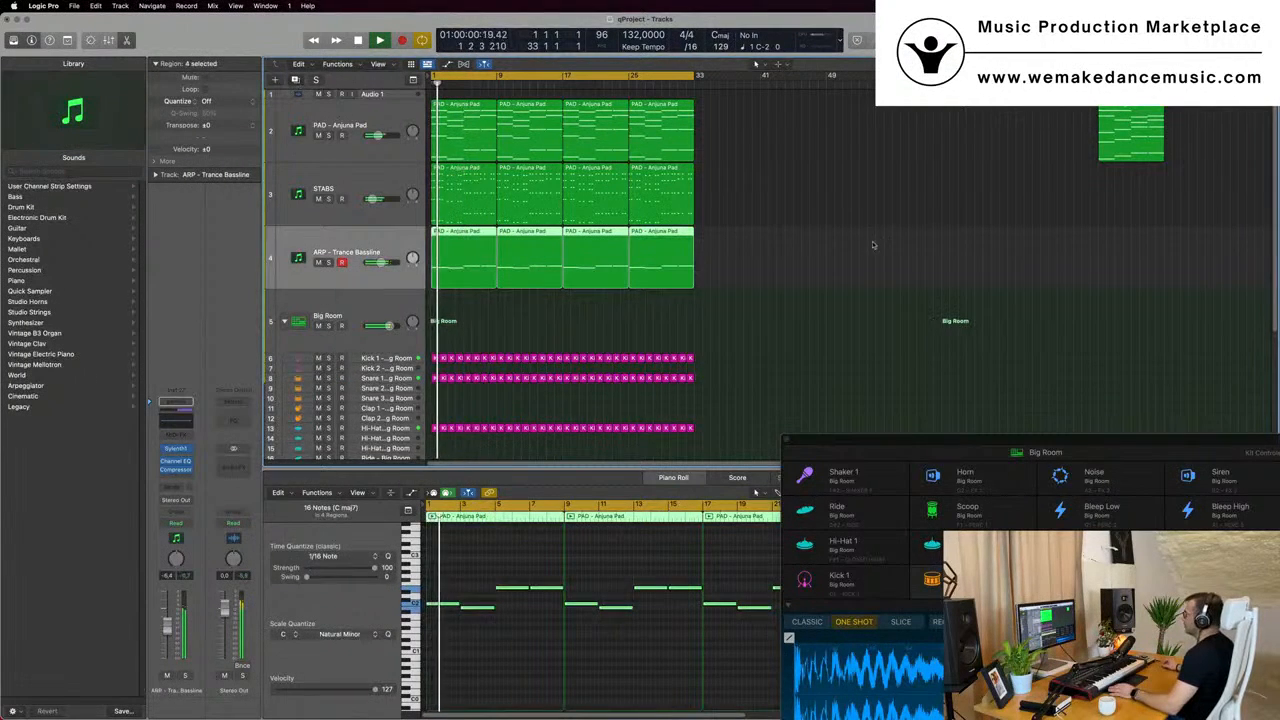
key(super+d)
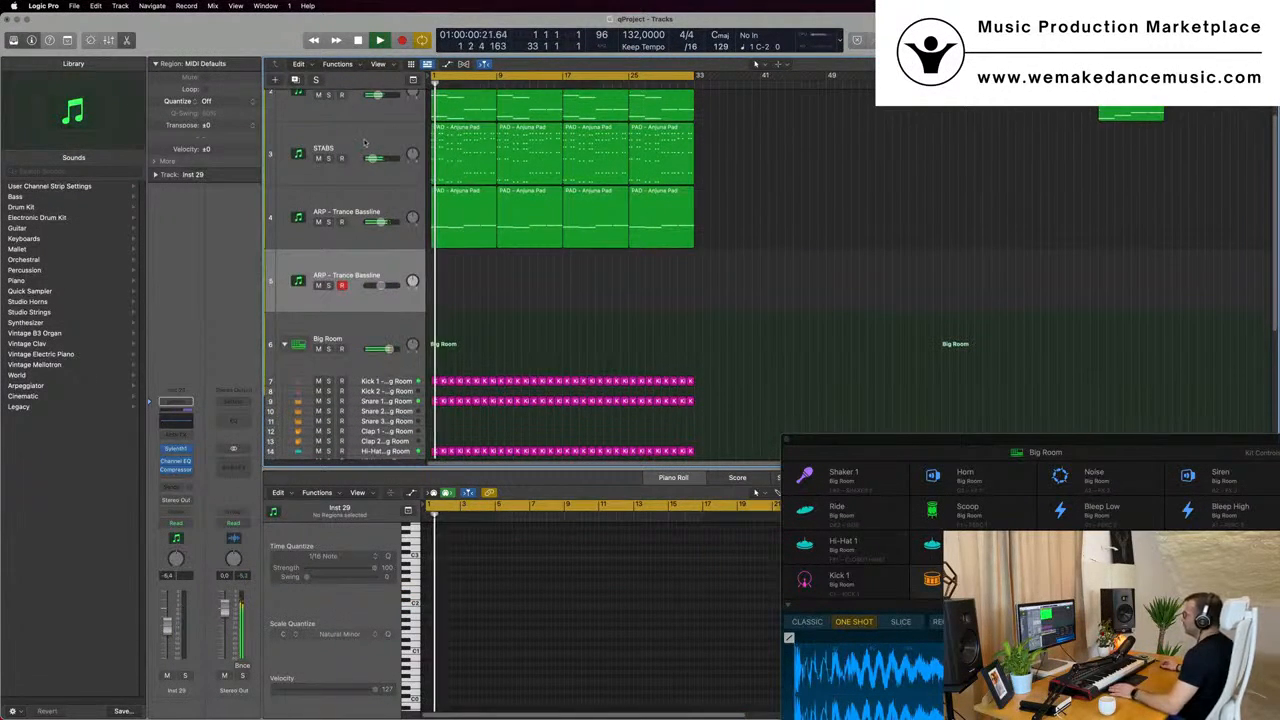
click(364, 143)
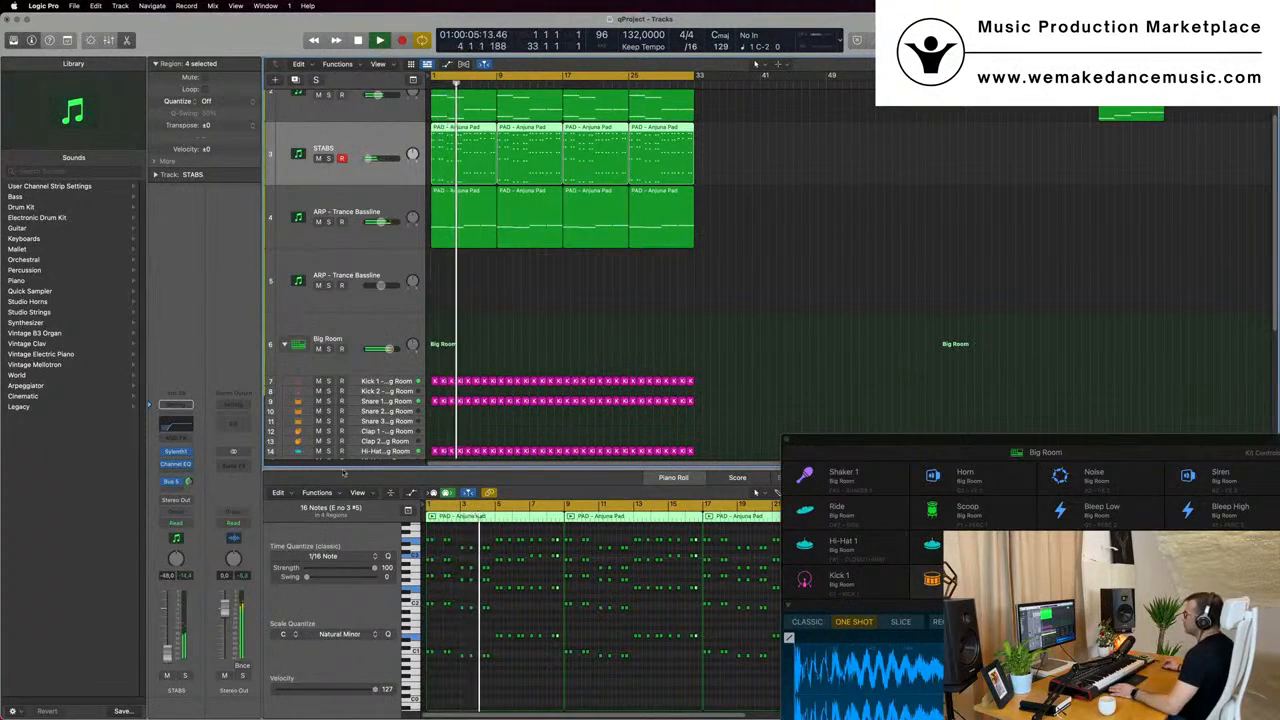
- Load the preset 123: LEAD - 80's Lead in the duplicated track's Sylenth1 and move its window off the first bars
click(375, 260)
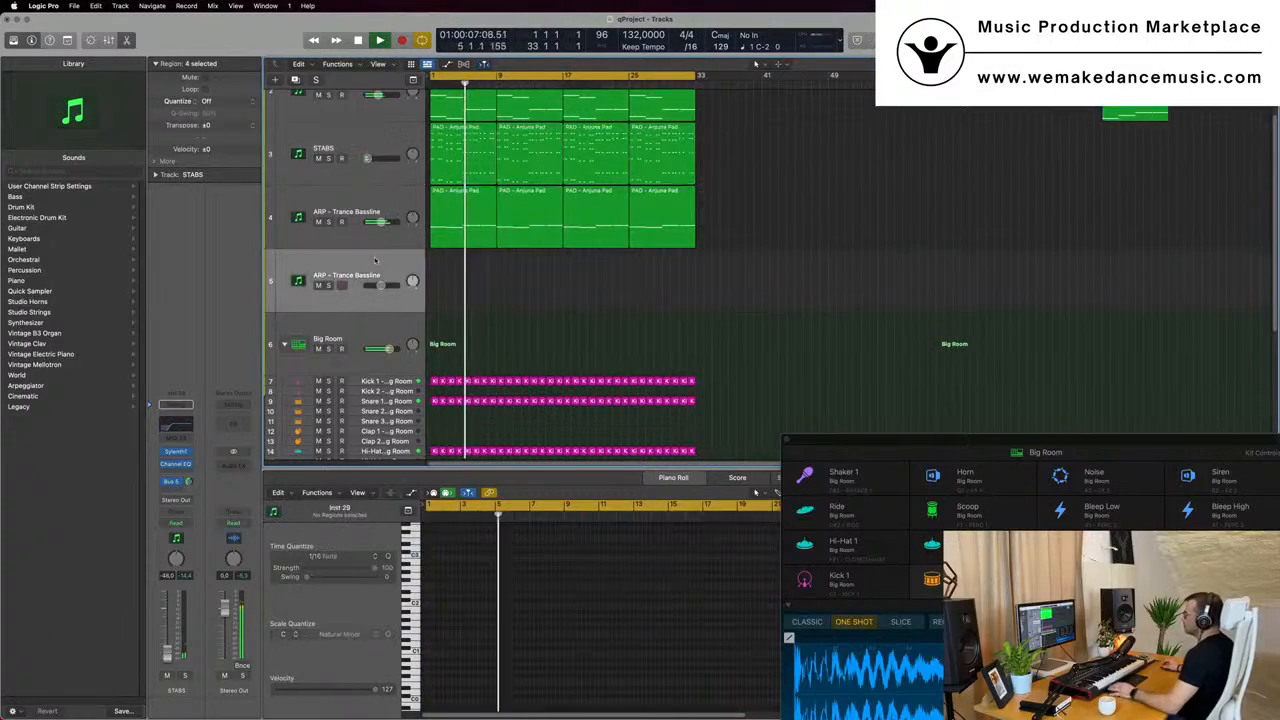
click(176, 449)
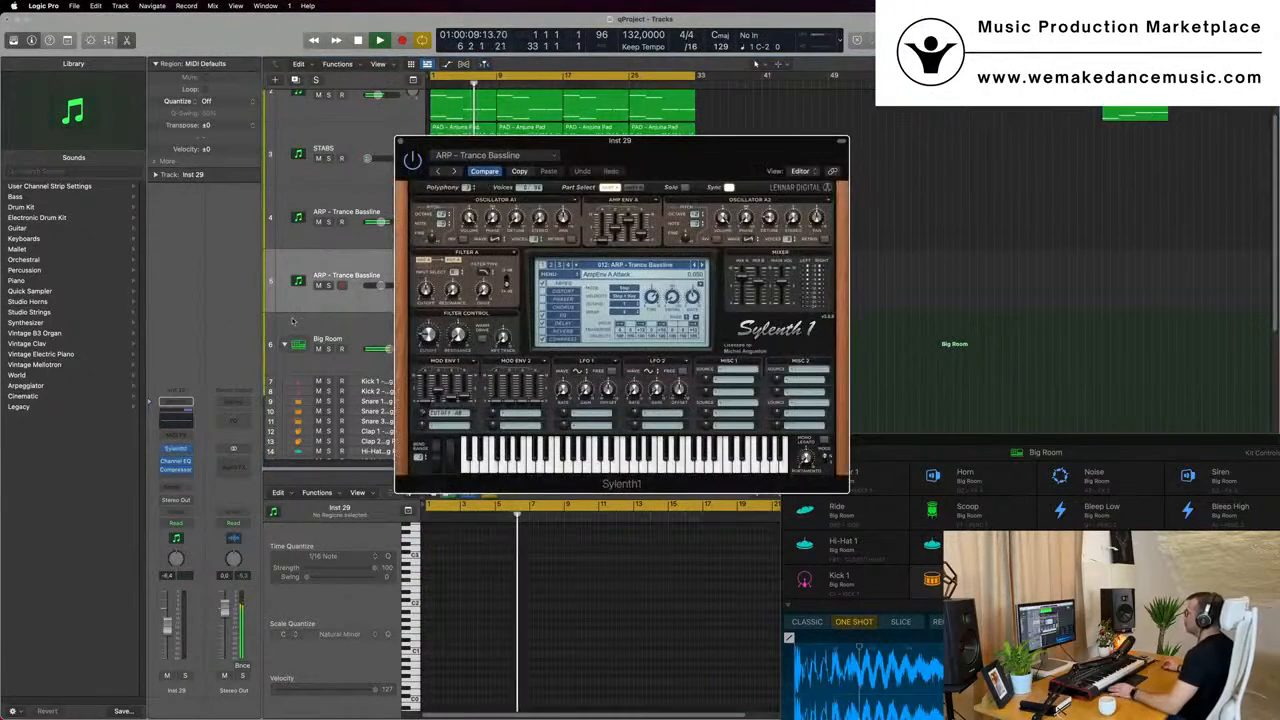
drag(646, 145, 681, 150)
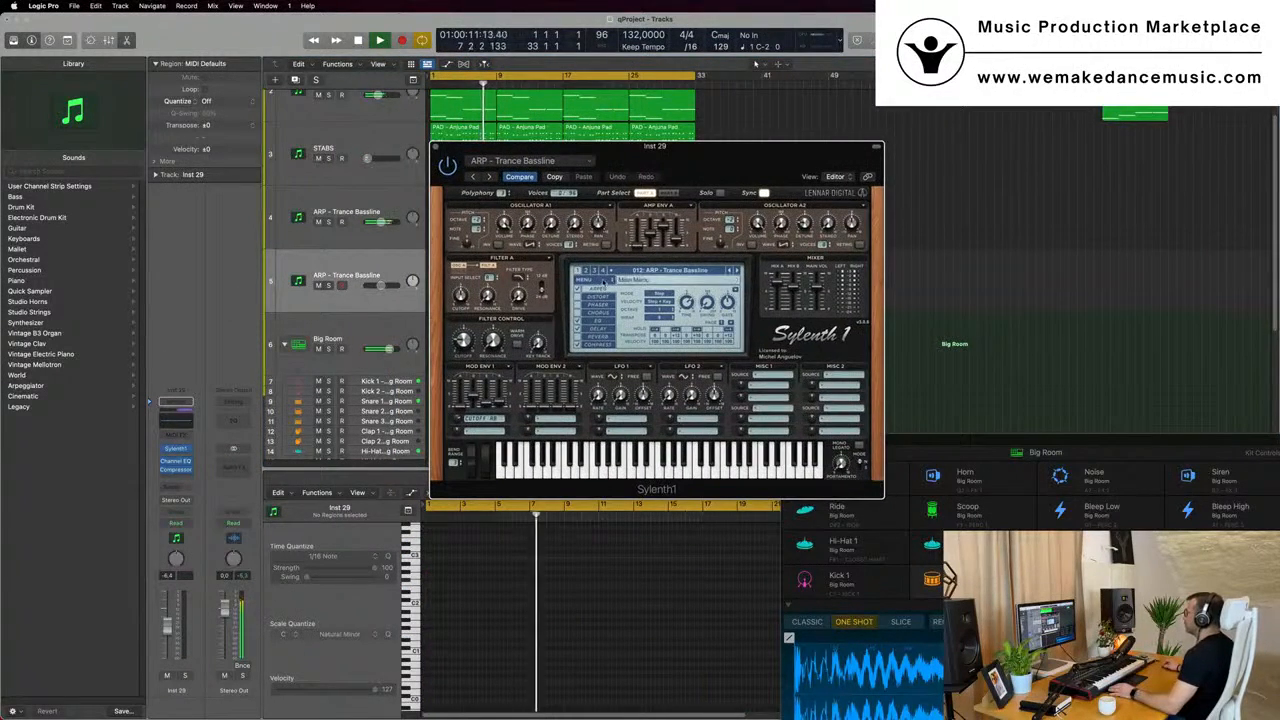
click(672, 270)
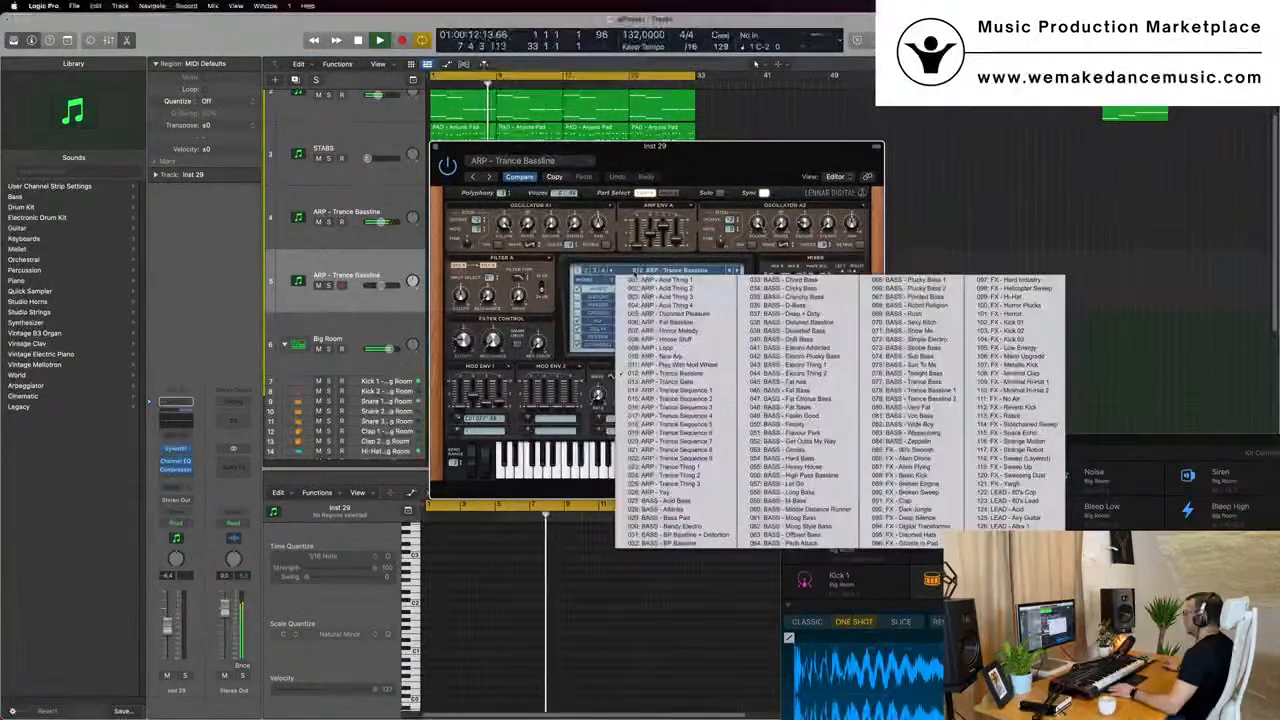
click(1036, 500)
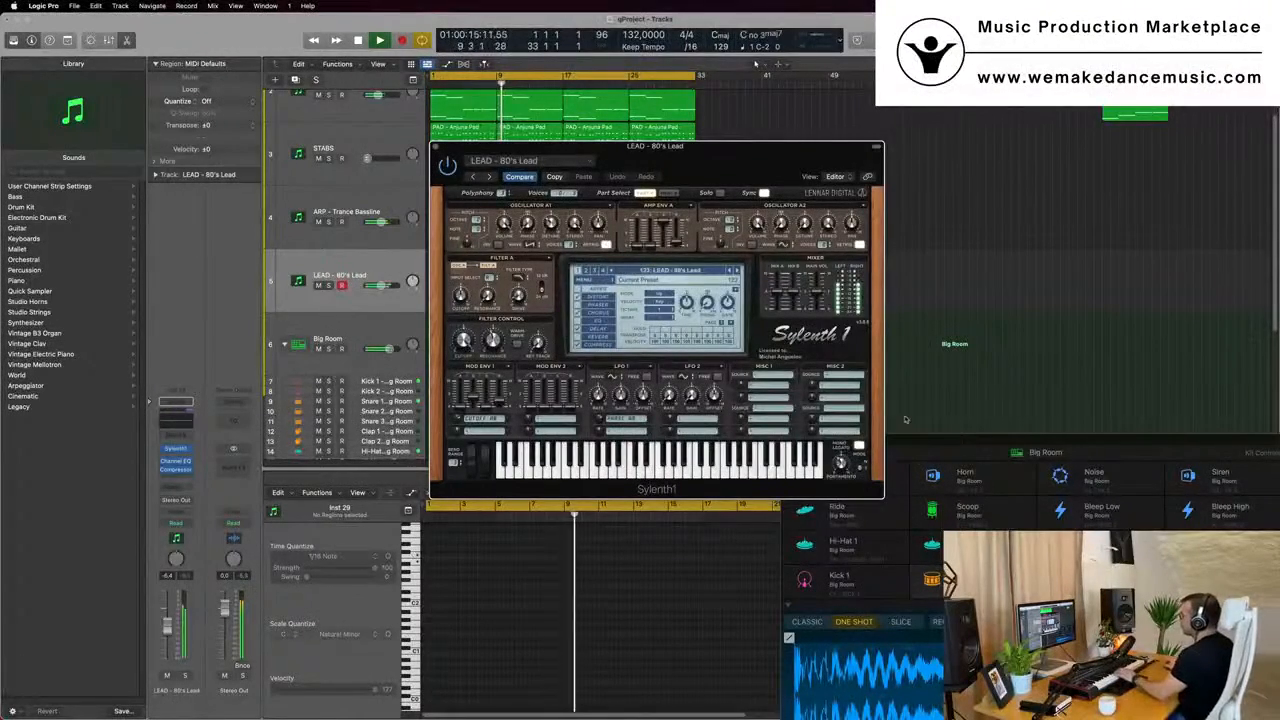
drag(700, 146, 827, 146)
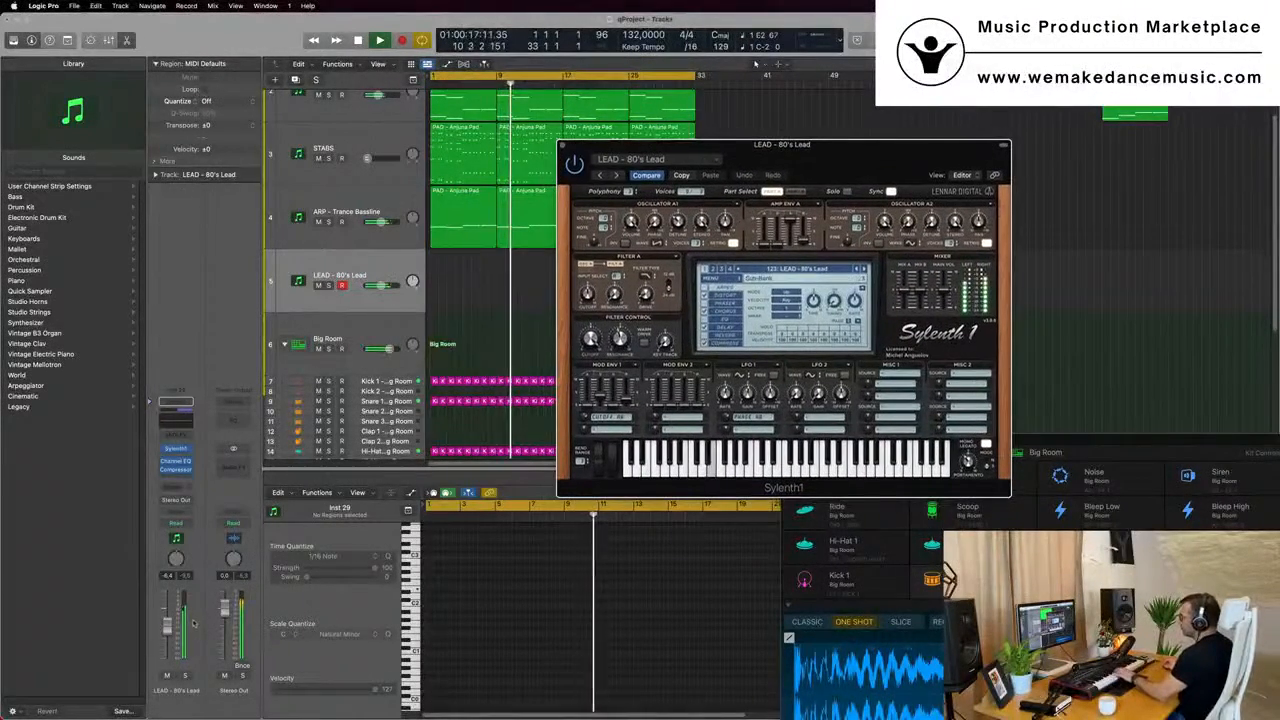
- Lower the lead track volume to about -14 dB and send the track to Bus 5 → Aux 5 with an audible send level
drag(167, 631, 167, 642)
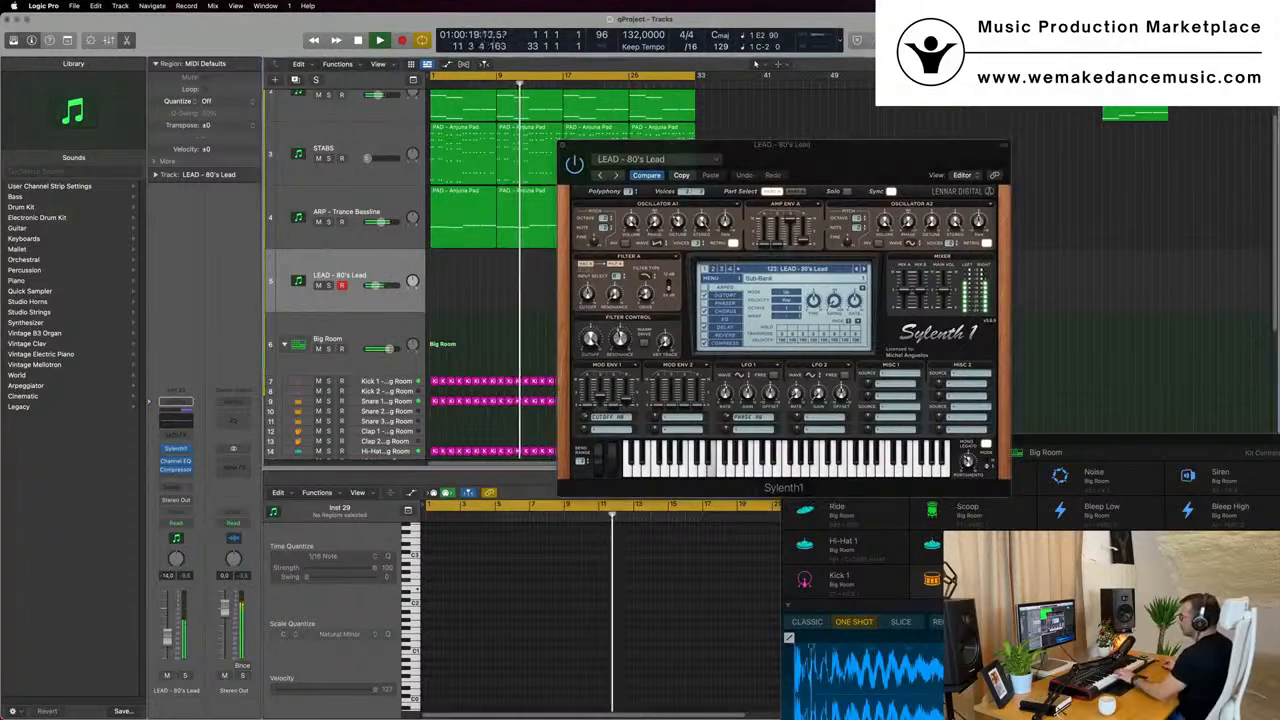
click(176, 487)
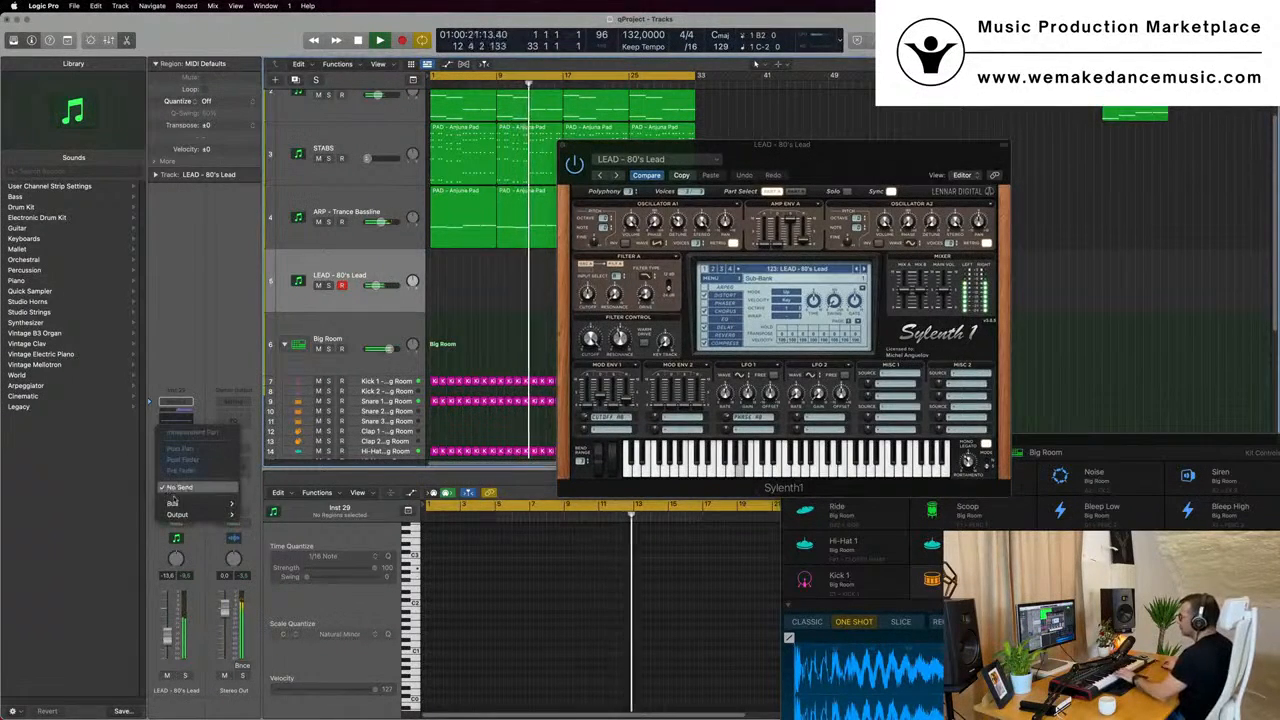
mouse_move(175, 503)
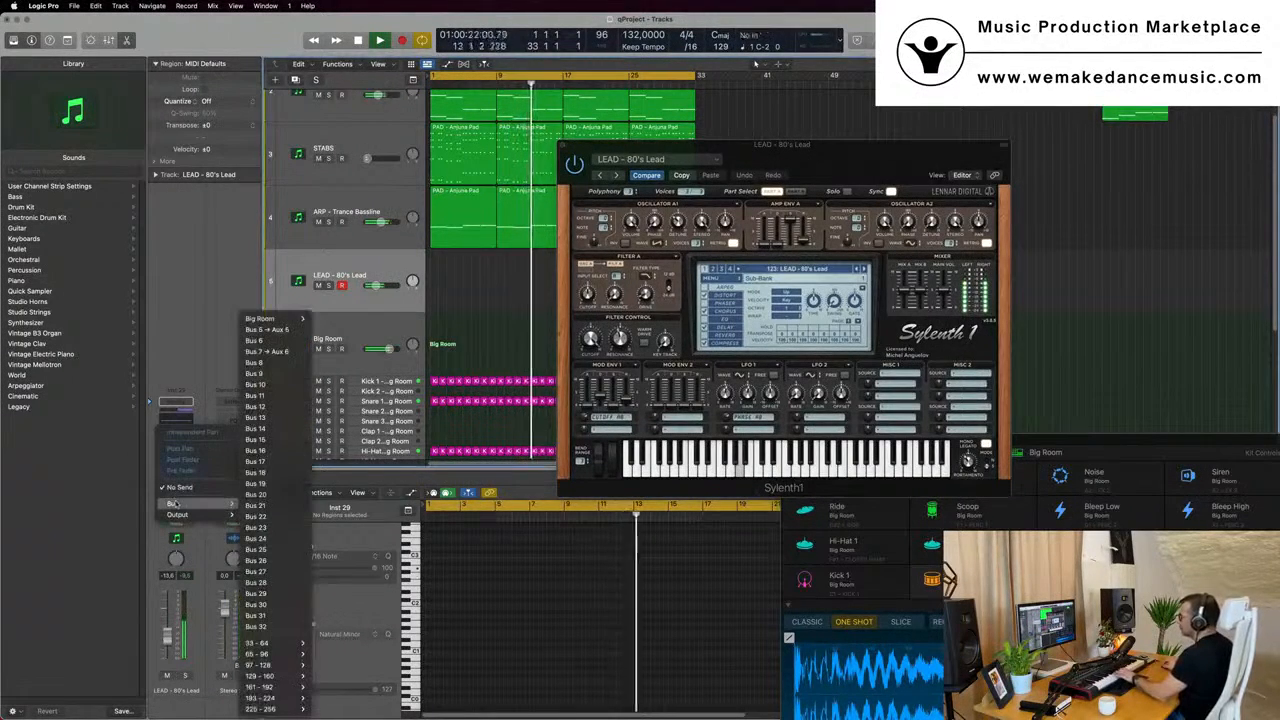
click(266, 329)
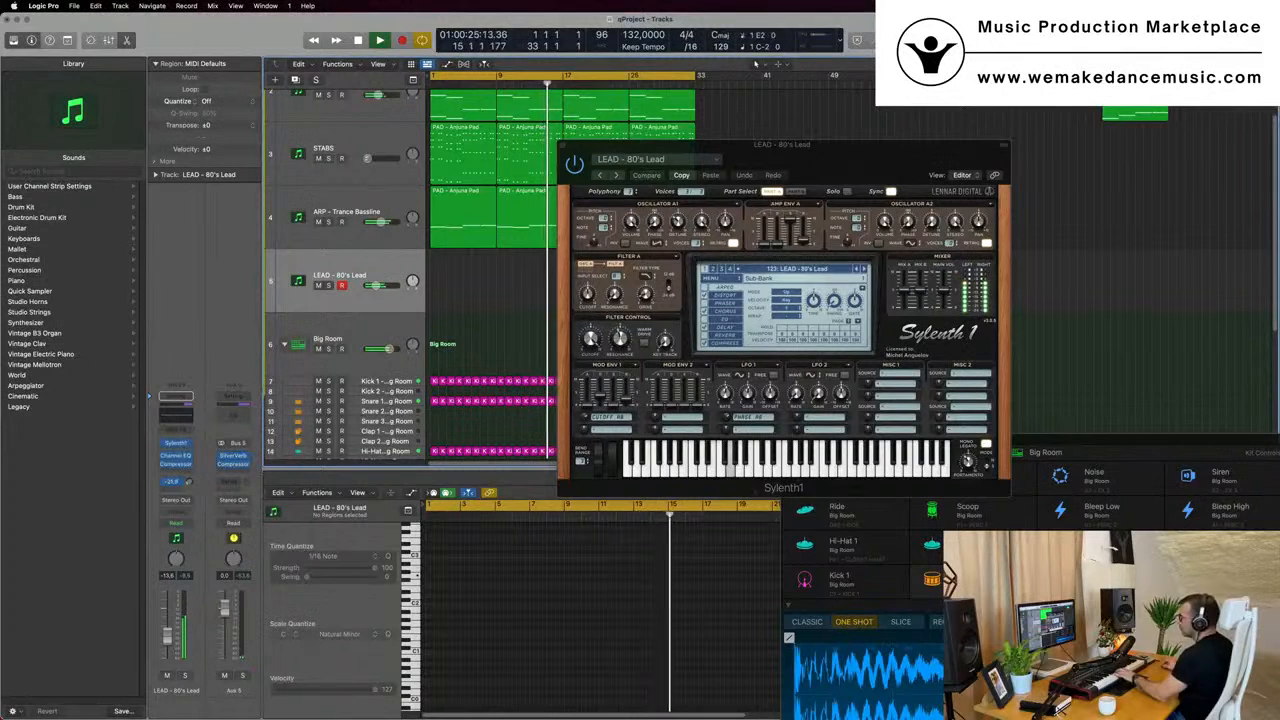
drag(190, 487, 192, 484)
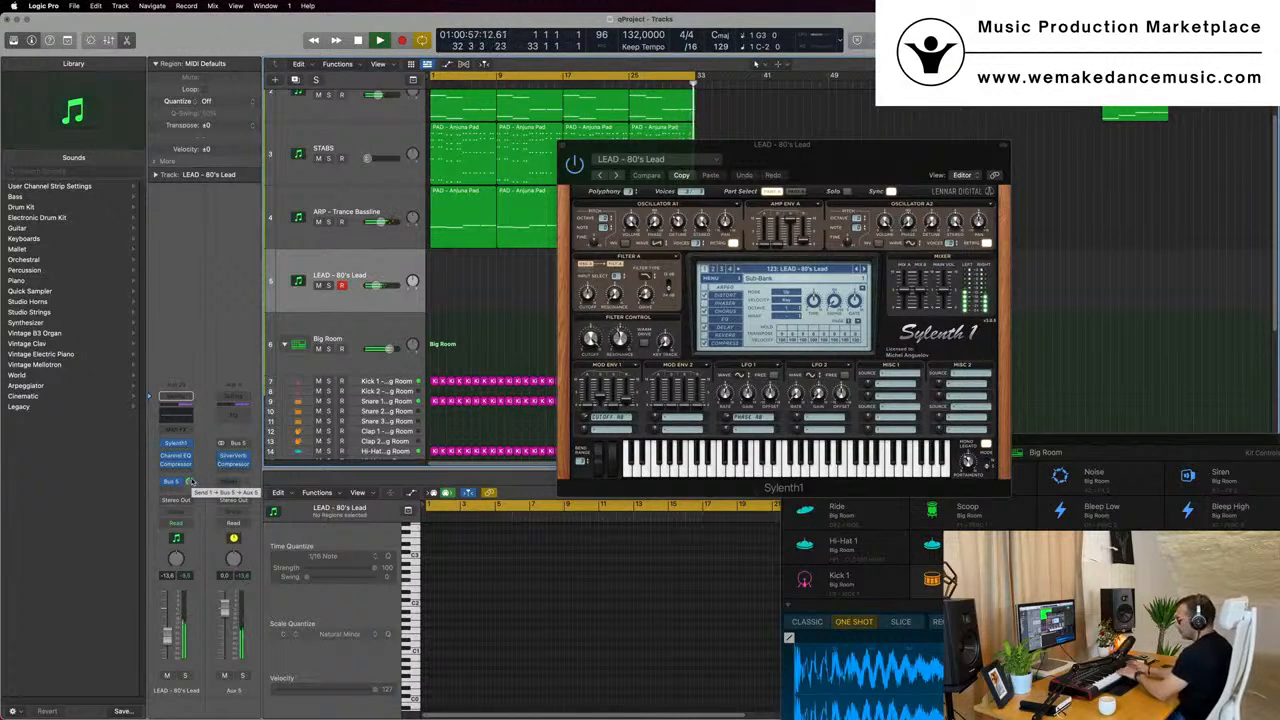
- Record a four-bar melody on the LEAD - 80's Lead track from bar 1 and bring its notes into view for editing
key(r)
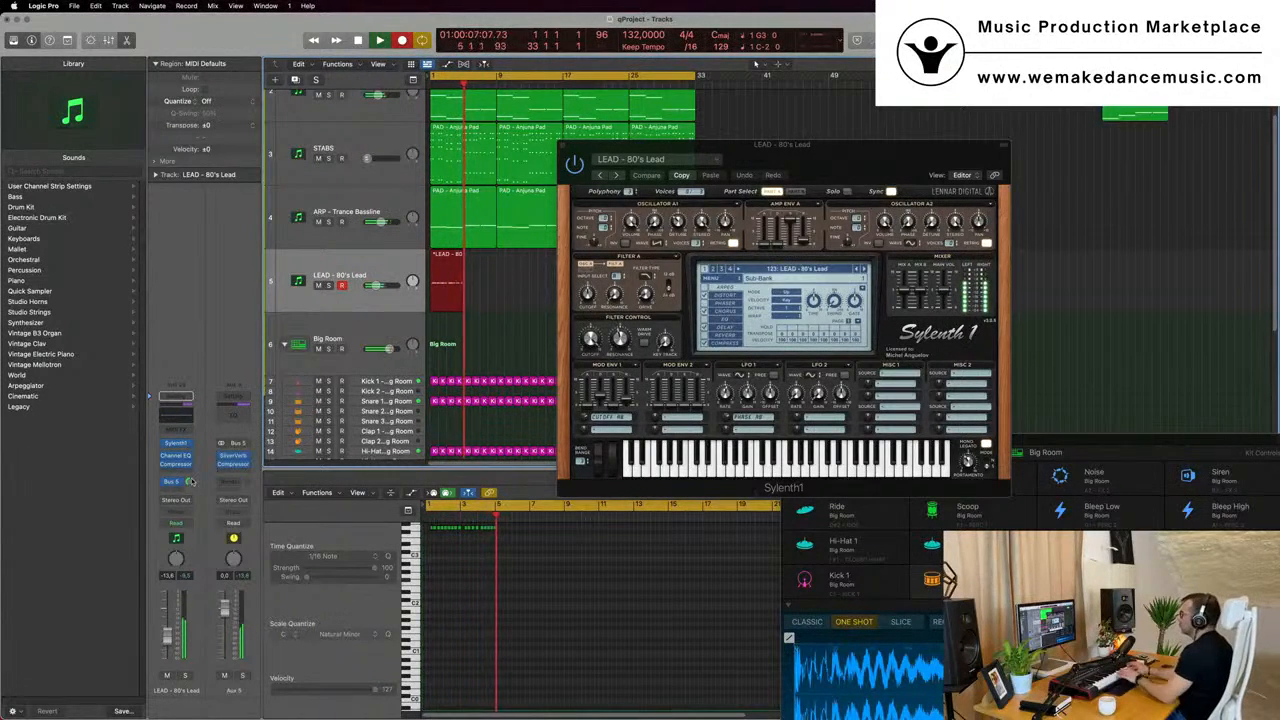
key(space)
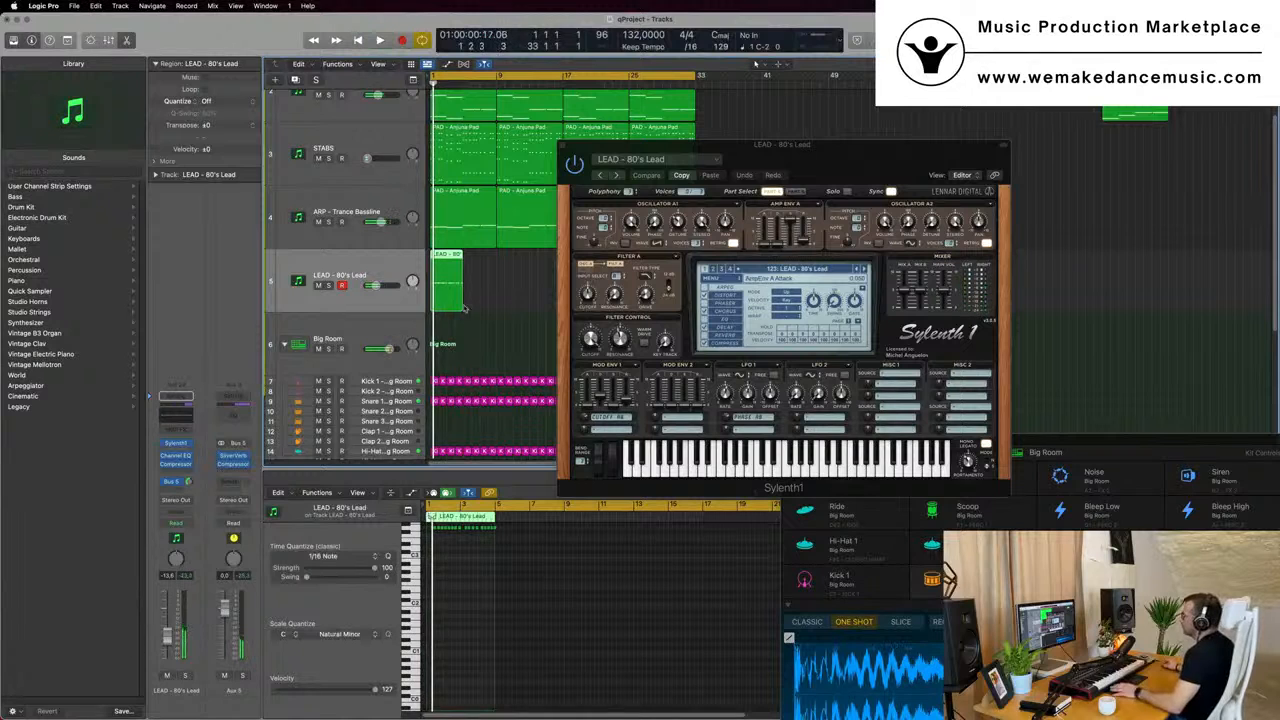
scroll(470, 606, up, 5)
click(488, 609)
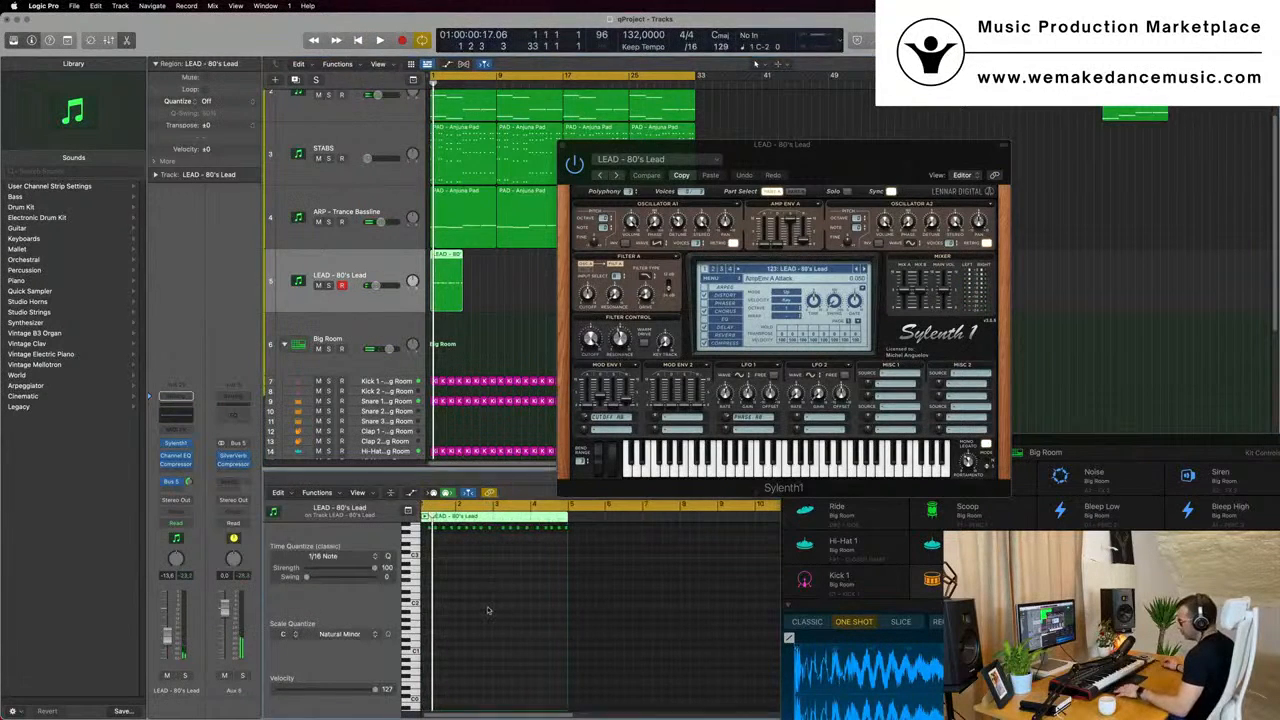
- Play back the recorded lead from the start with all its notes selected and examine their placement in the piano roll
key(super+a)
key(space)
scroll(495, 612, down, 3)
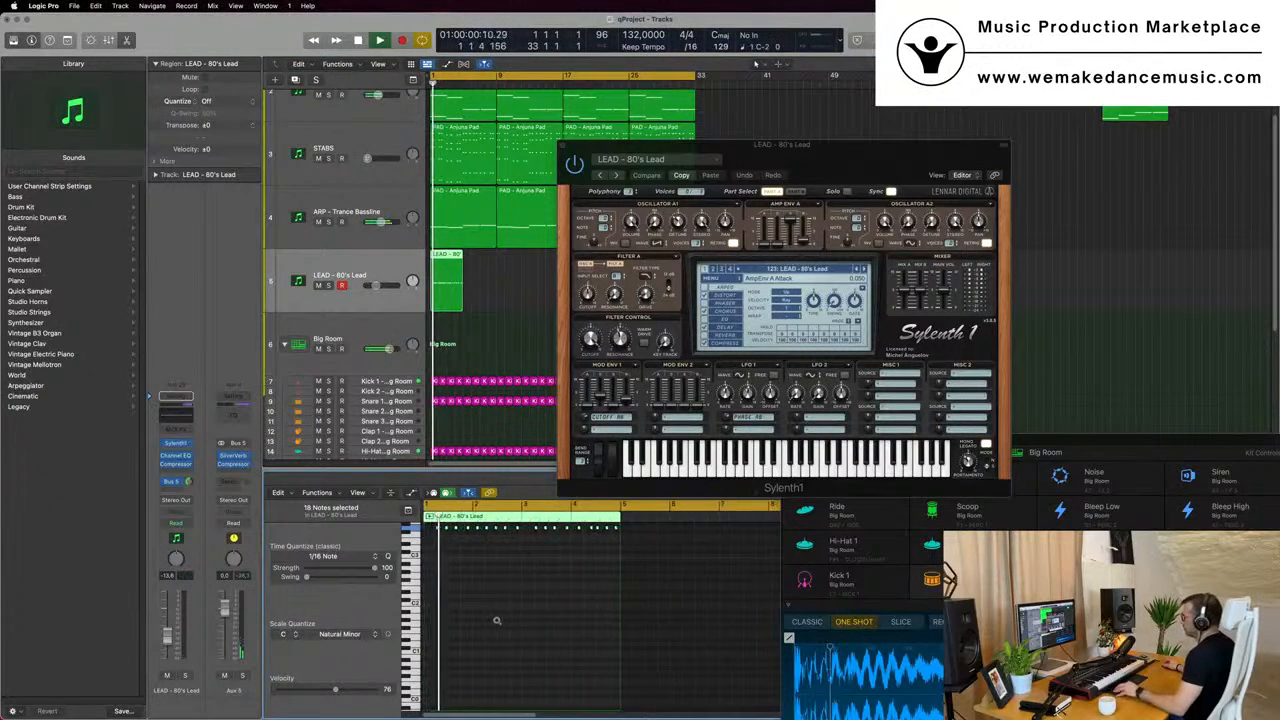
scroll(520, 603, down, 2)
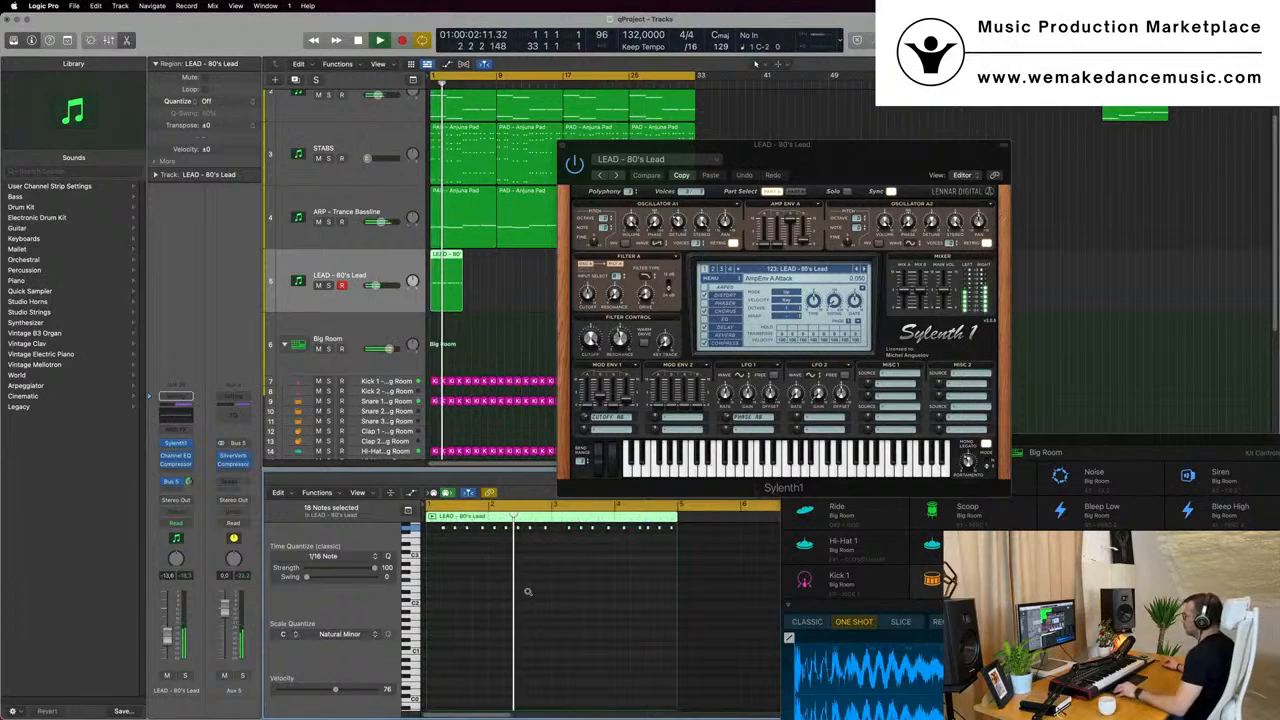
scroll(527, 591, up, 2)
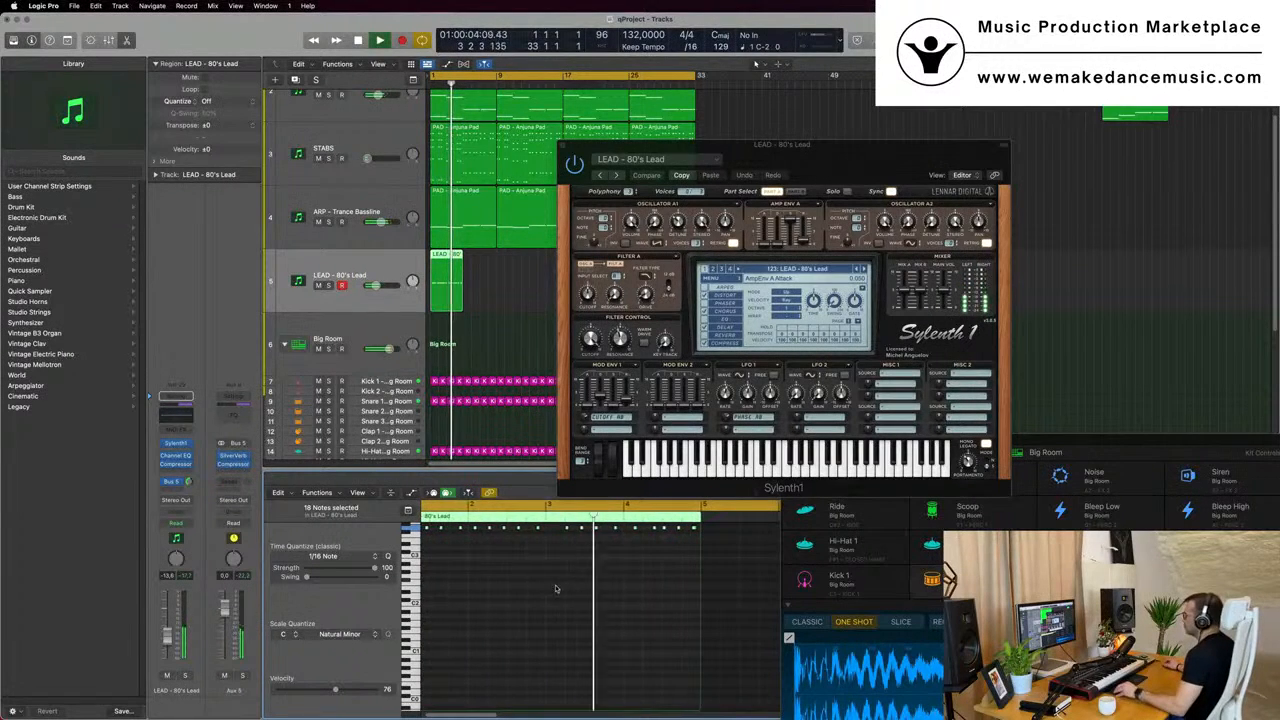
scroll(580, 589, down, 3)
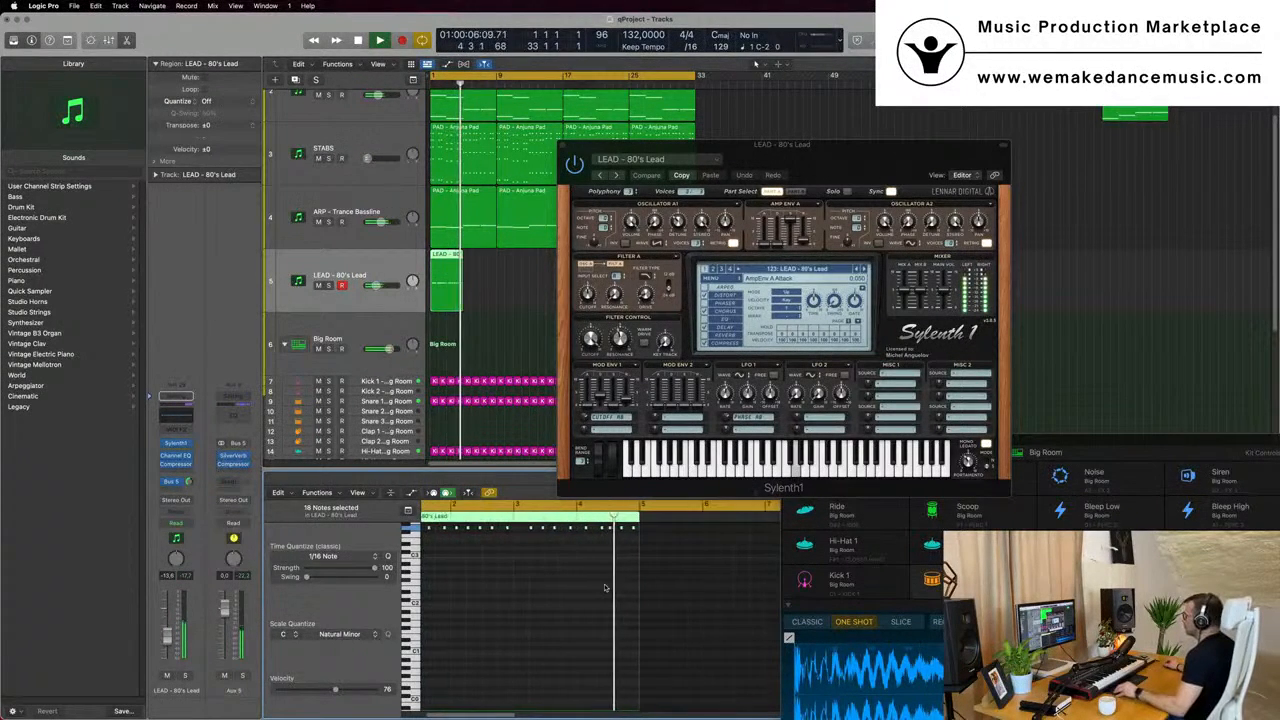
scroll(610, 570, up, 3)
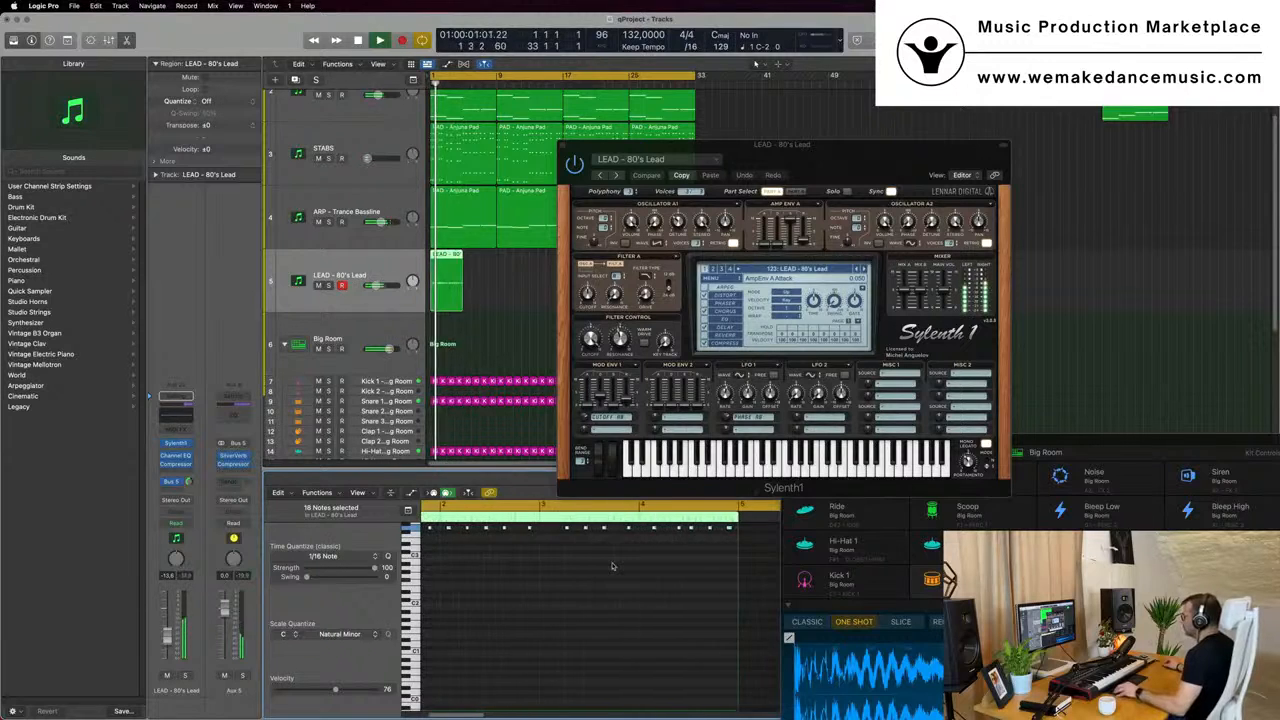
scroll(612, 566, up, 2)
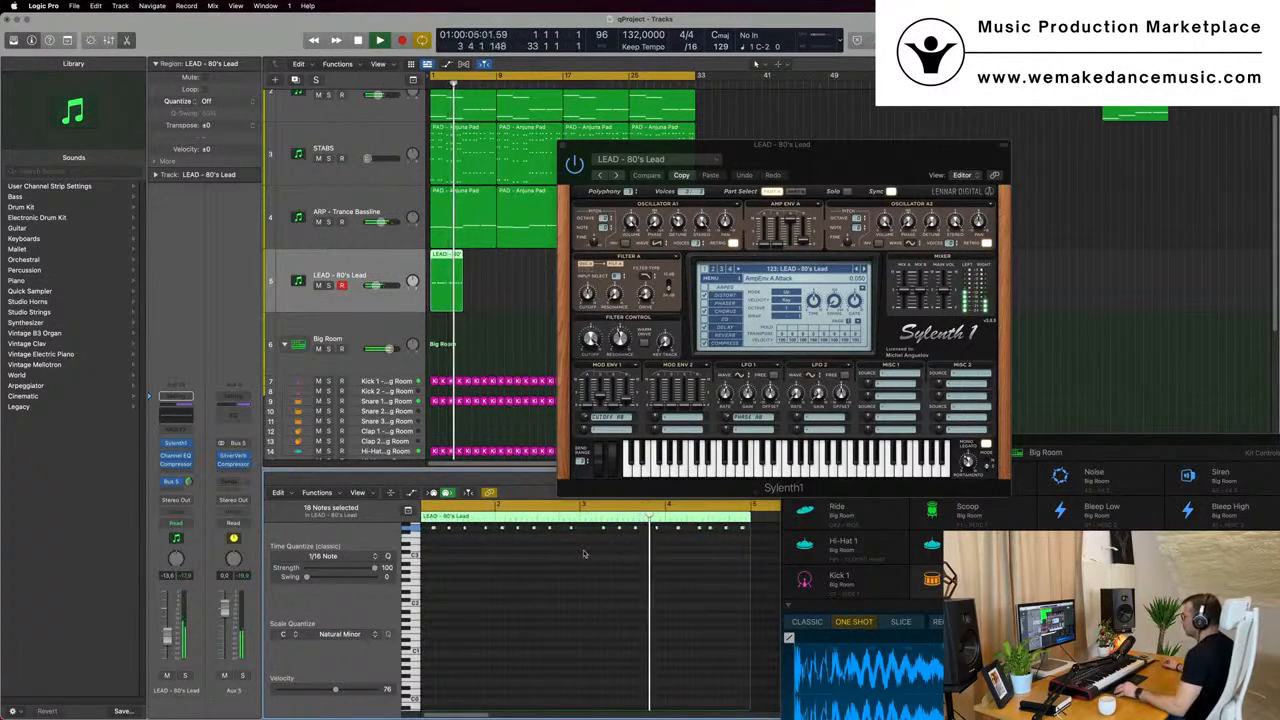
key(space)
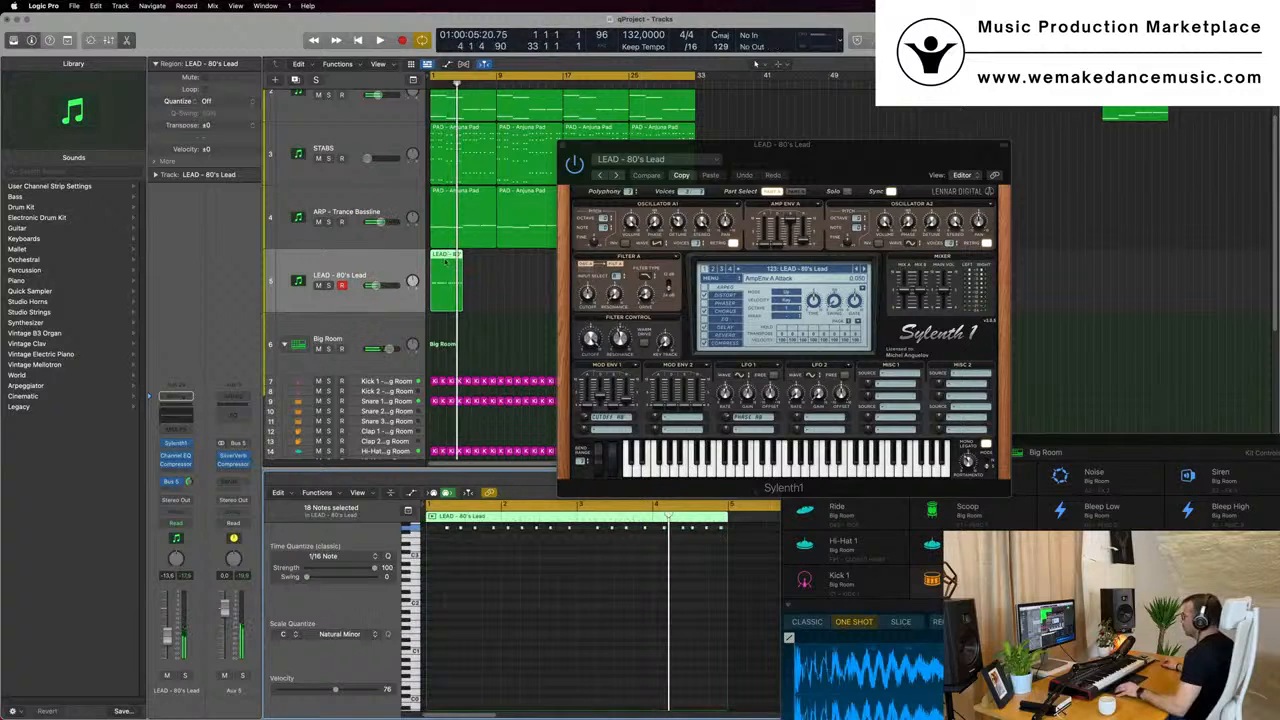
- Replace the lead notes in bars 3 and 4 with a copy of the nine notes from bars 1 and 2
scroll(607, 586, up, 2)
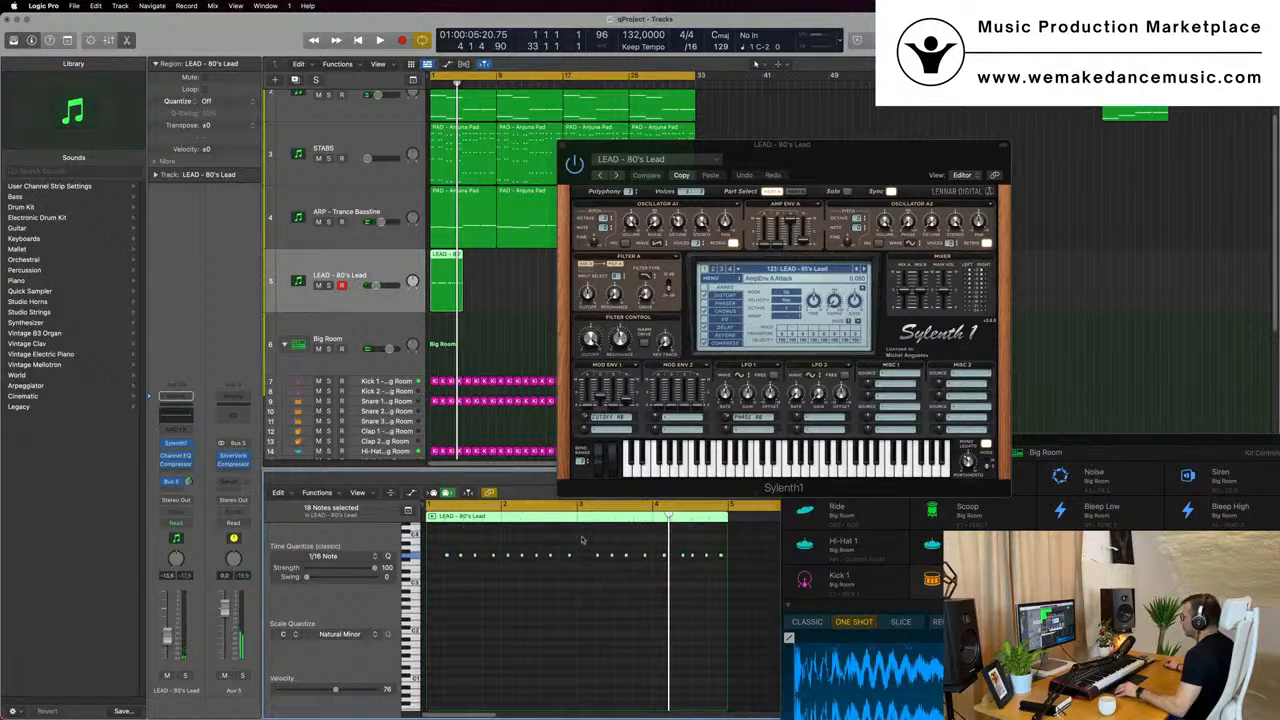
drag(582, 541, 727, 583)
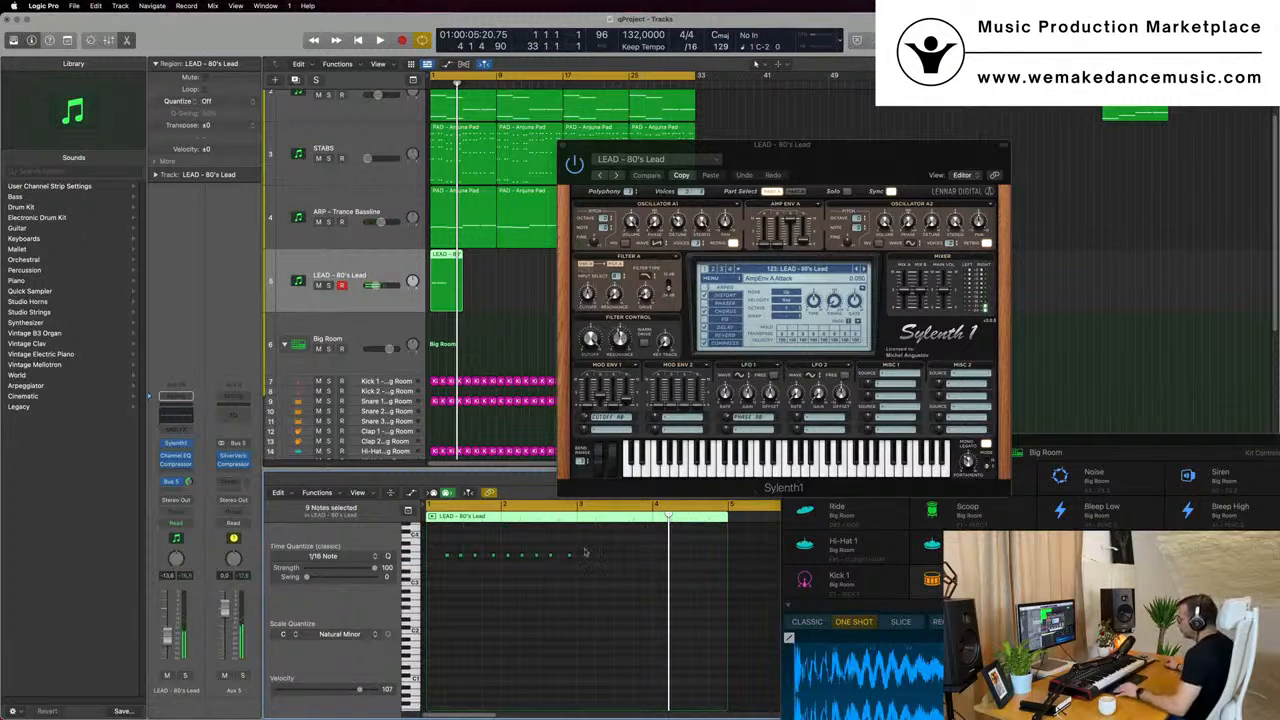
drag(468, 577, 601, 548)
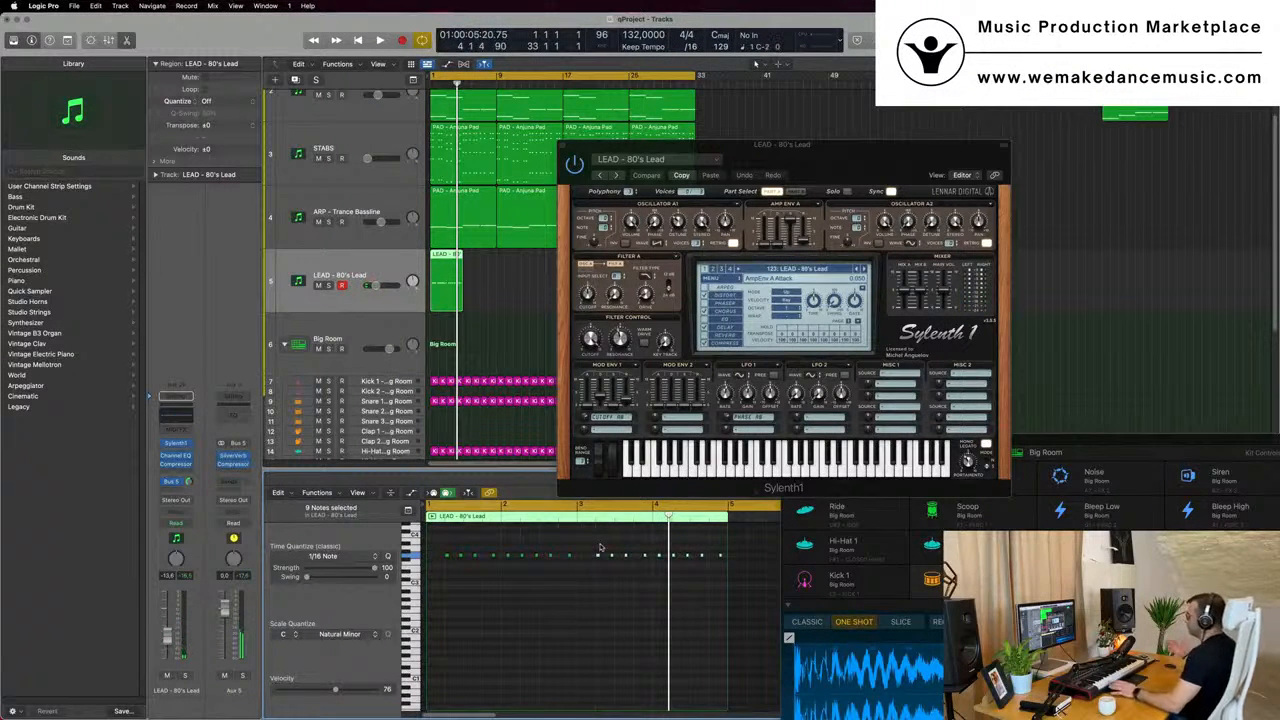
- Play back the edited lead from bar 1 and move the Sylenth1 window clear of the arrangement regions
key(space)
key(space)
key(space)
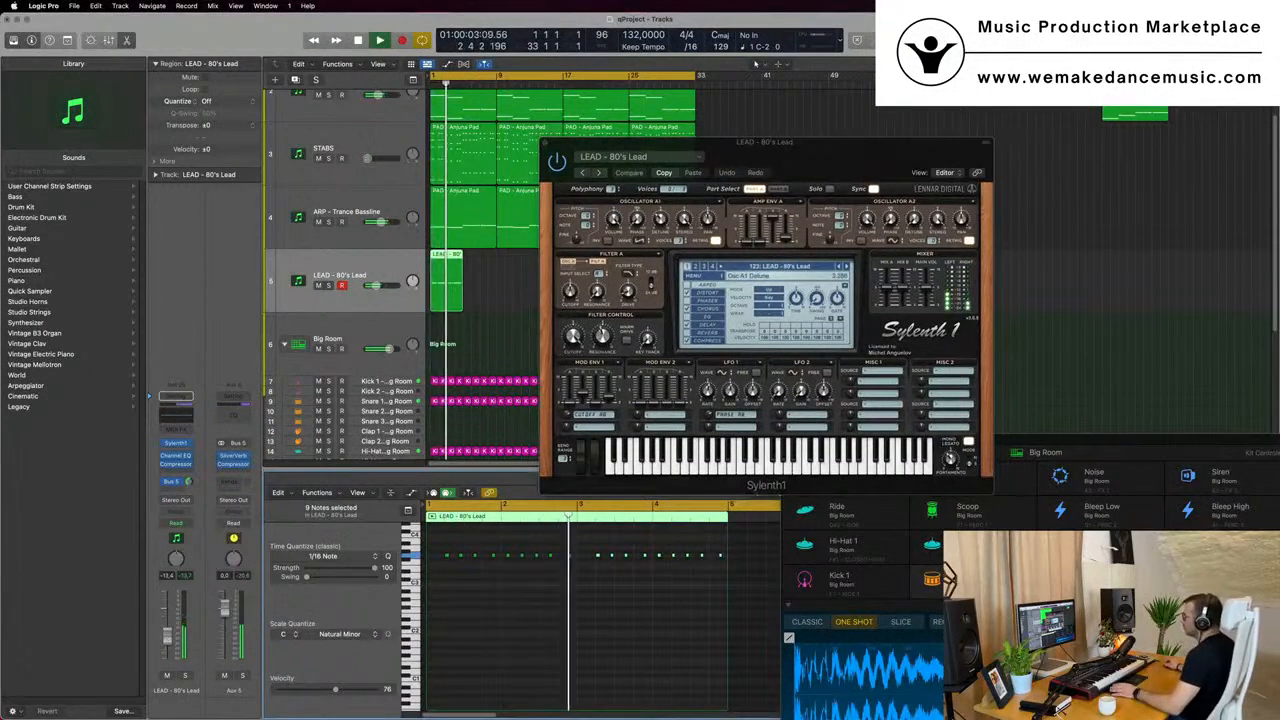
drag(817, 156, 1082, 176)
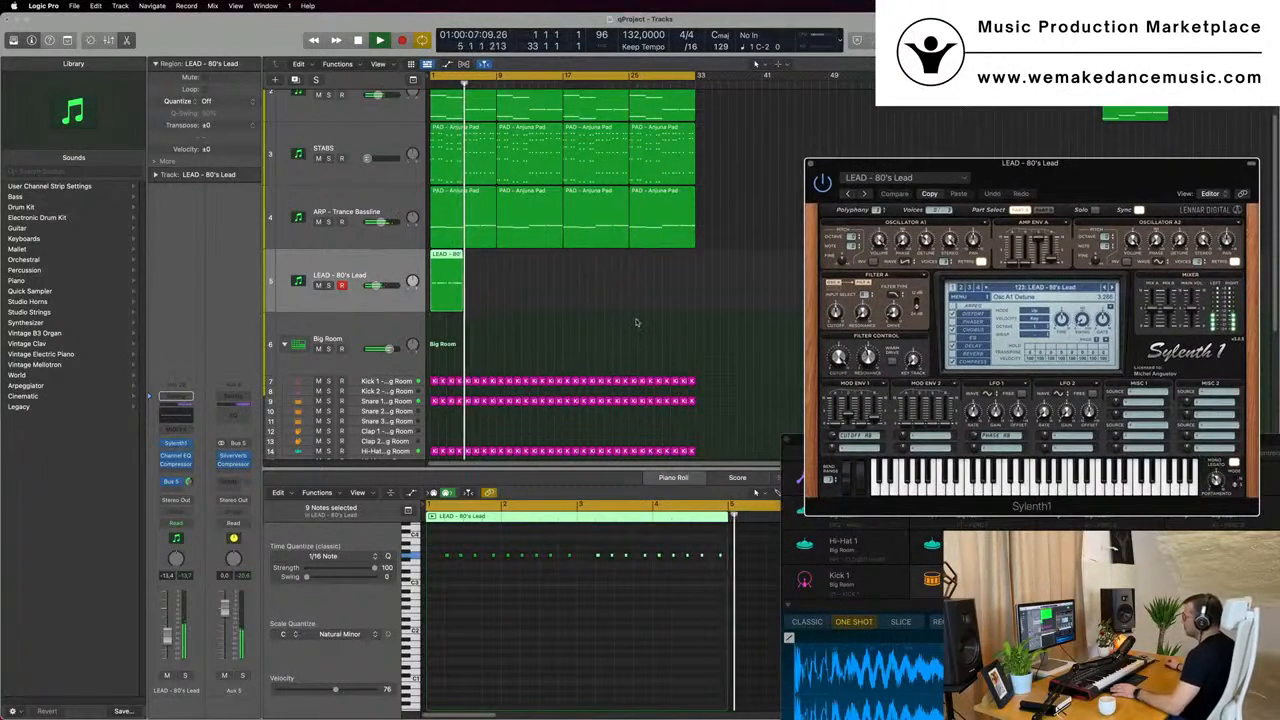
key(Return)
click(453, 261)
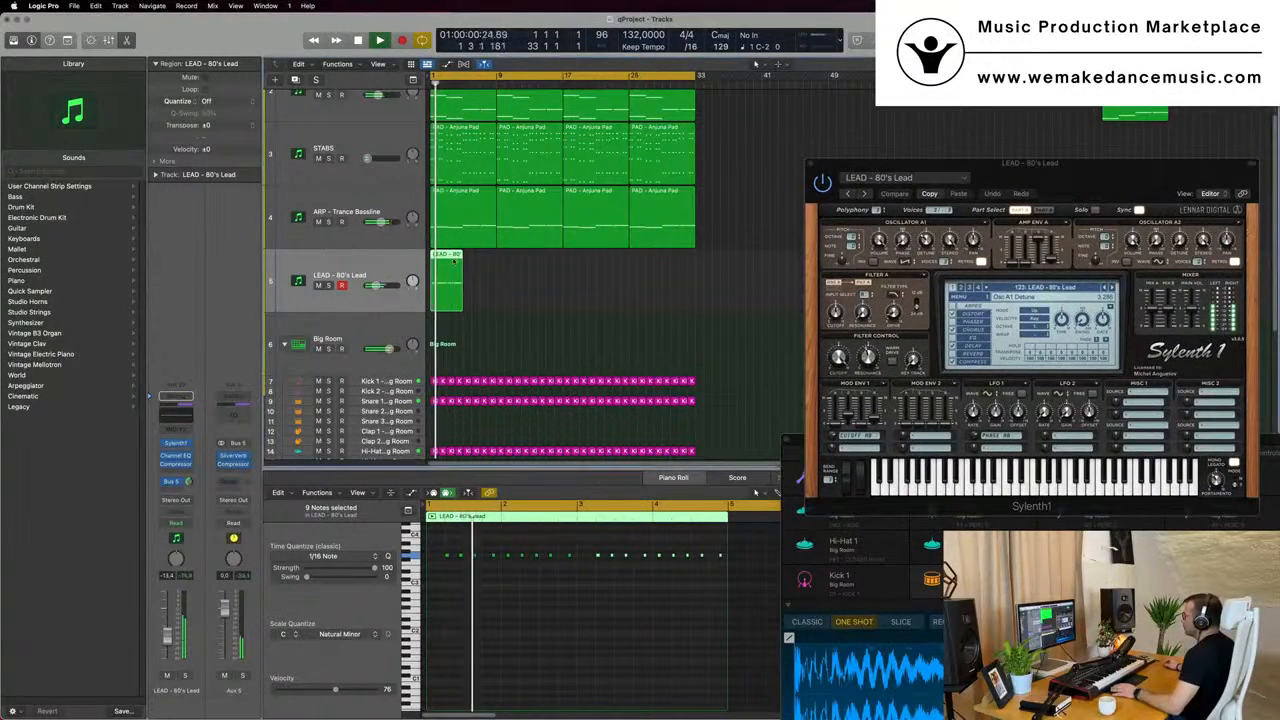
key(space)
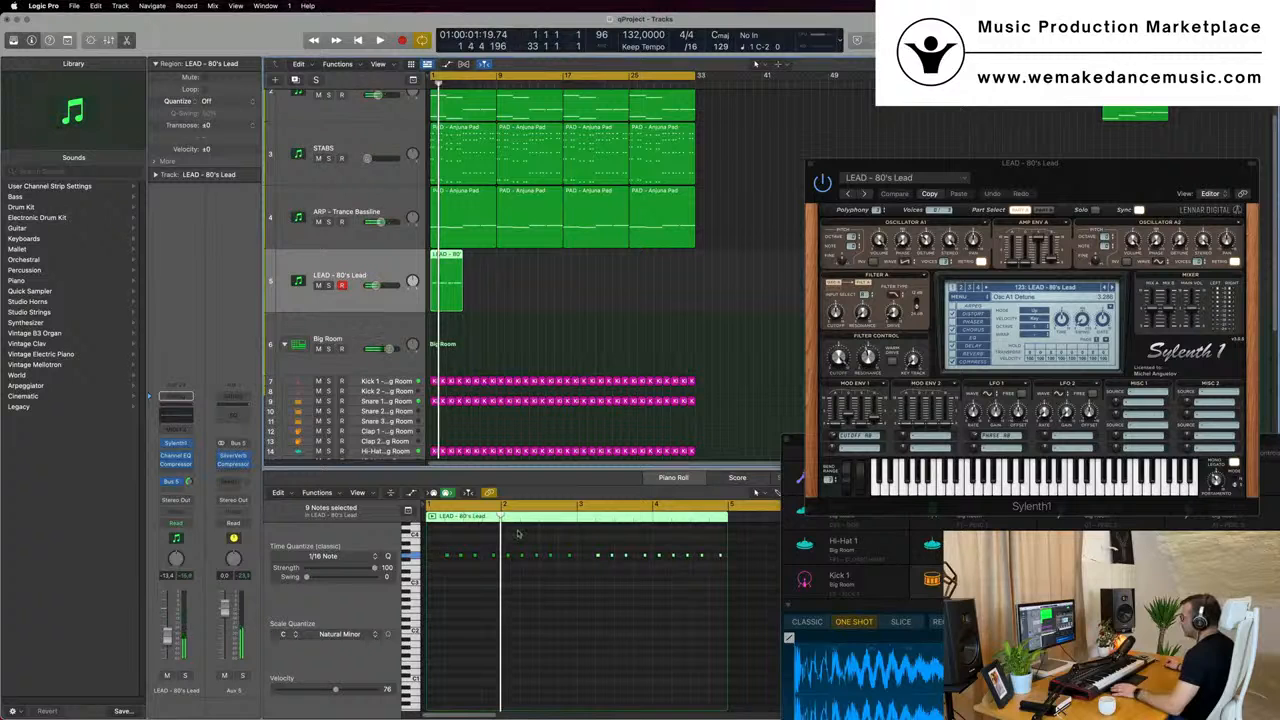
- Show the first STABS, ARP - Trance Bassline and LEAD - 80's Lead regions together in the piano roll and copy all three to bar 5
drag(445, 325, 479, 245)
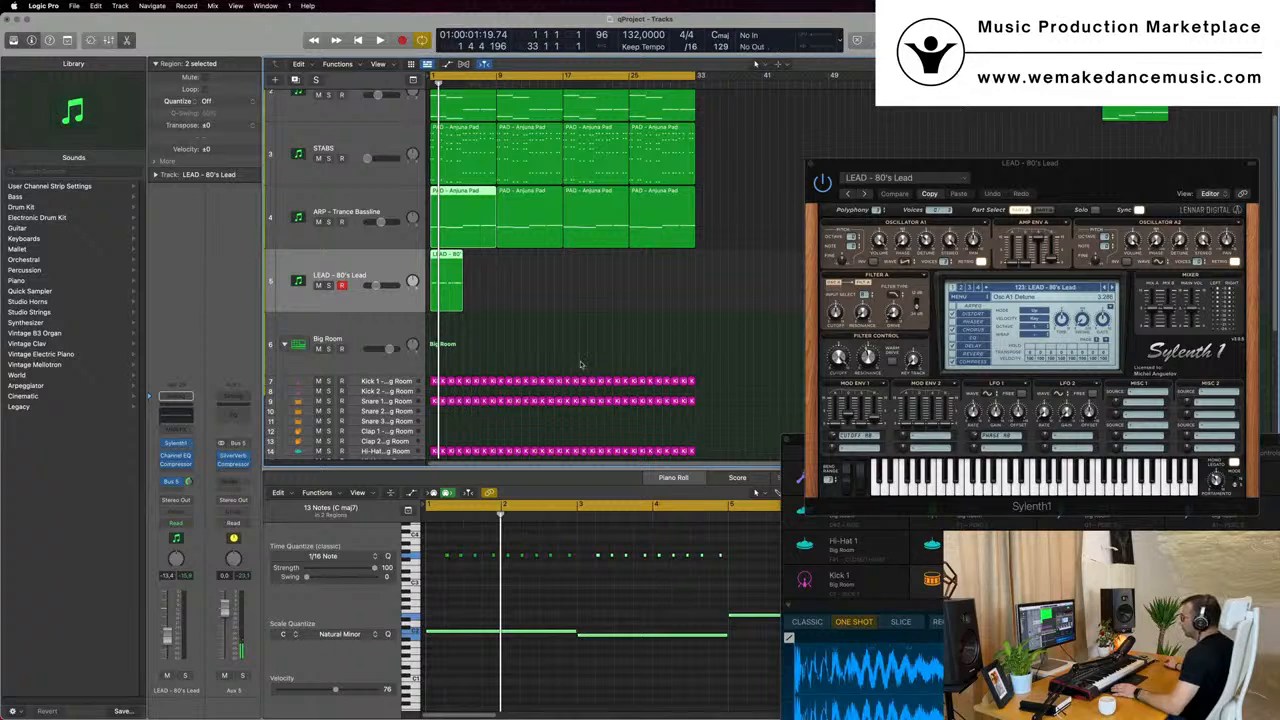
click(465, 314)
drag(457, 327, 483, 180)
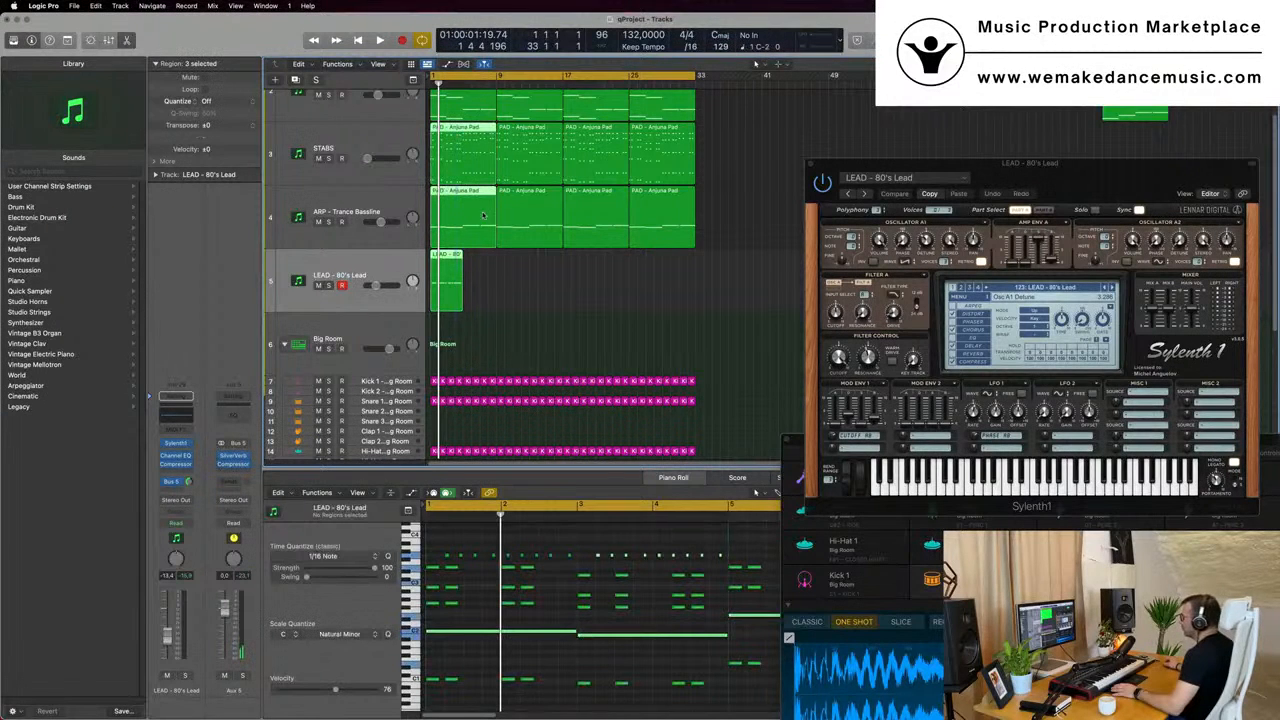
scroll(590, 621, right, 3)
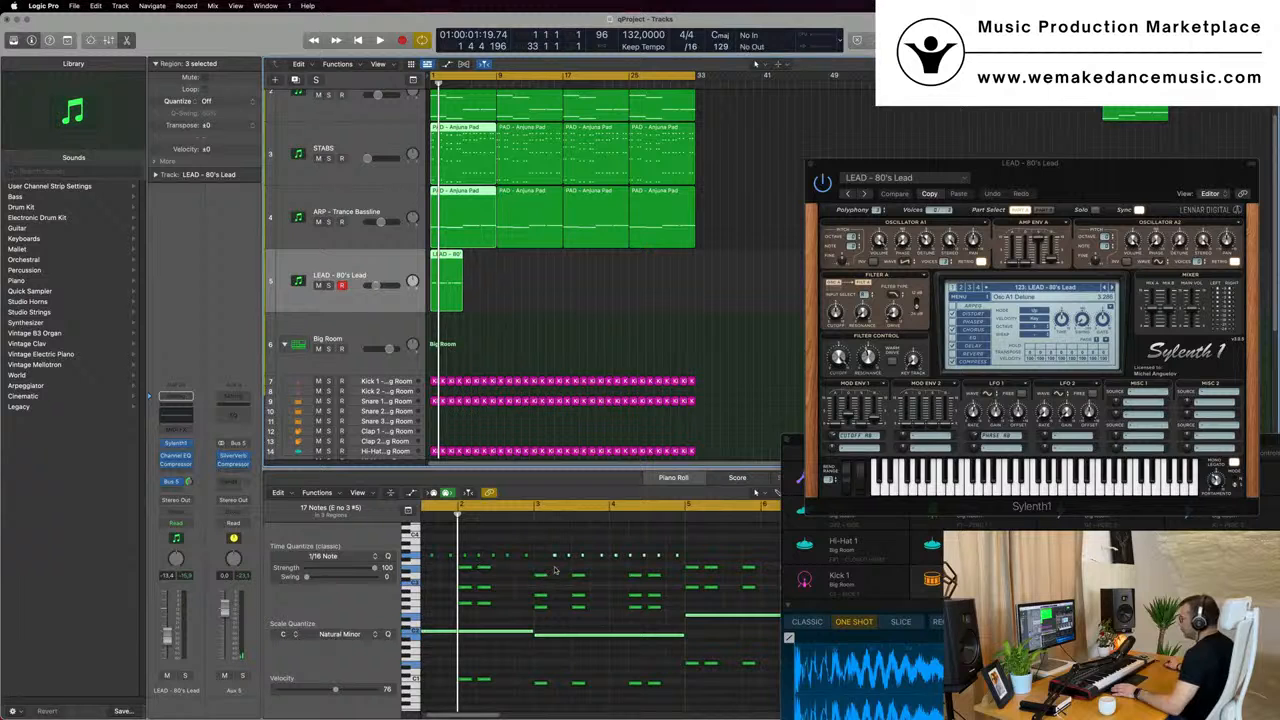
scroll(650, 590, down, 1)
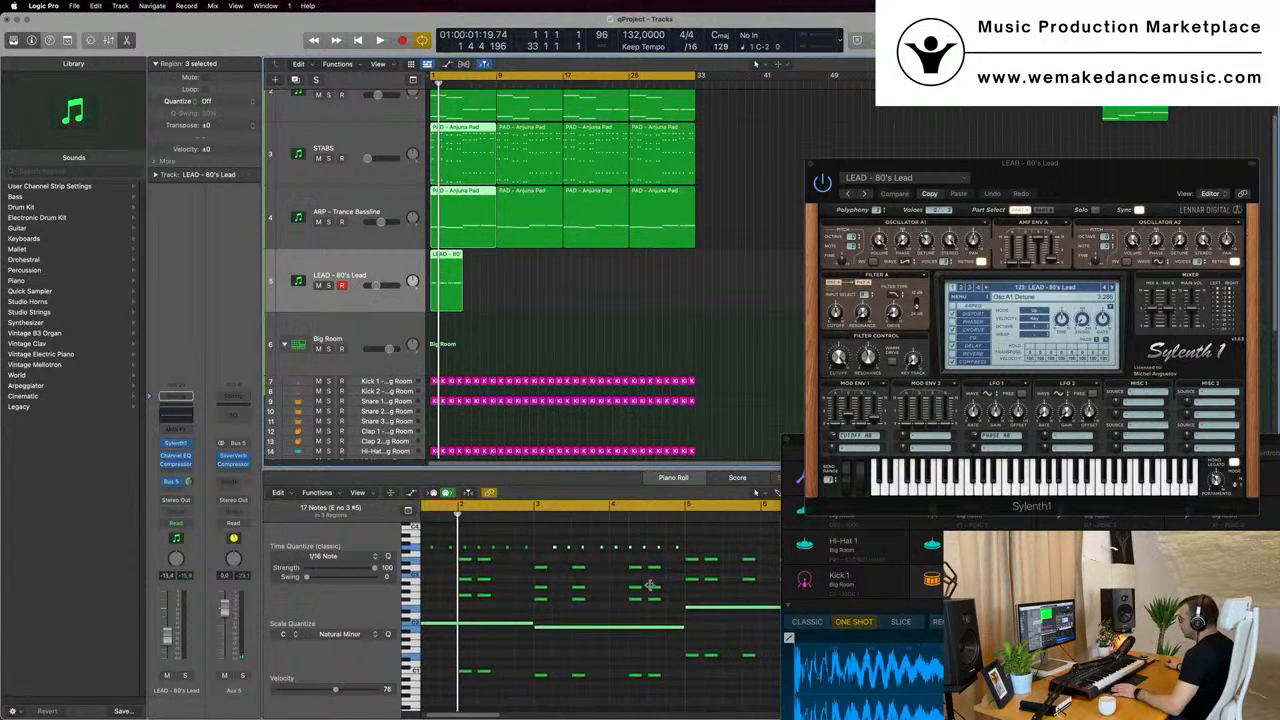
scroll(650, 585, up, 5)
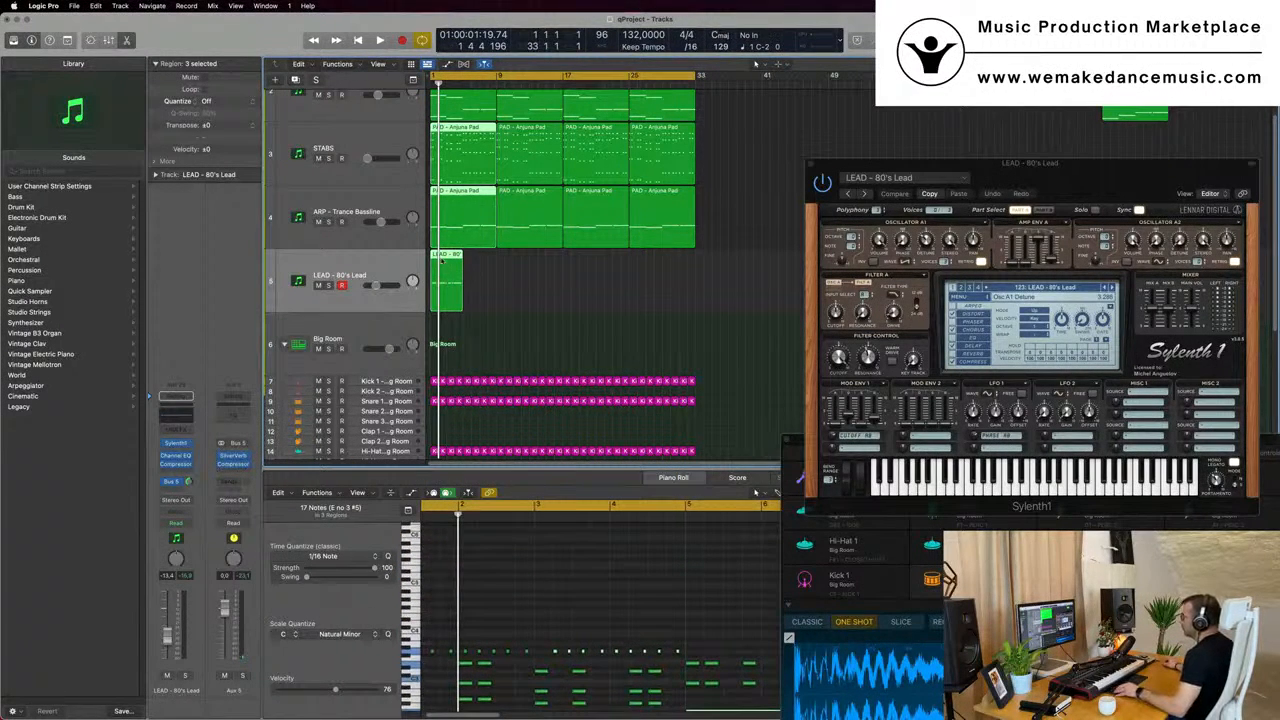
drag(459, 257, 489, 262)
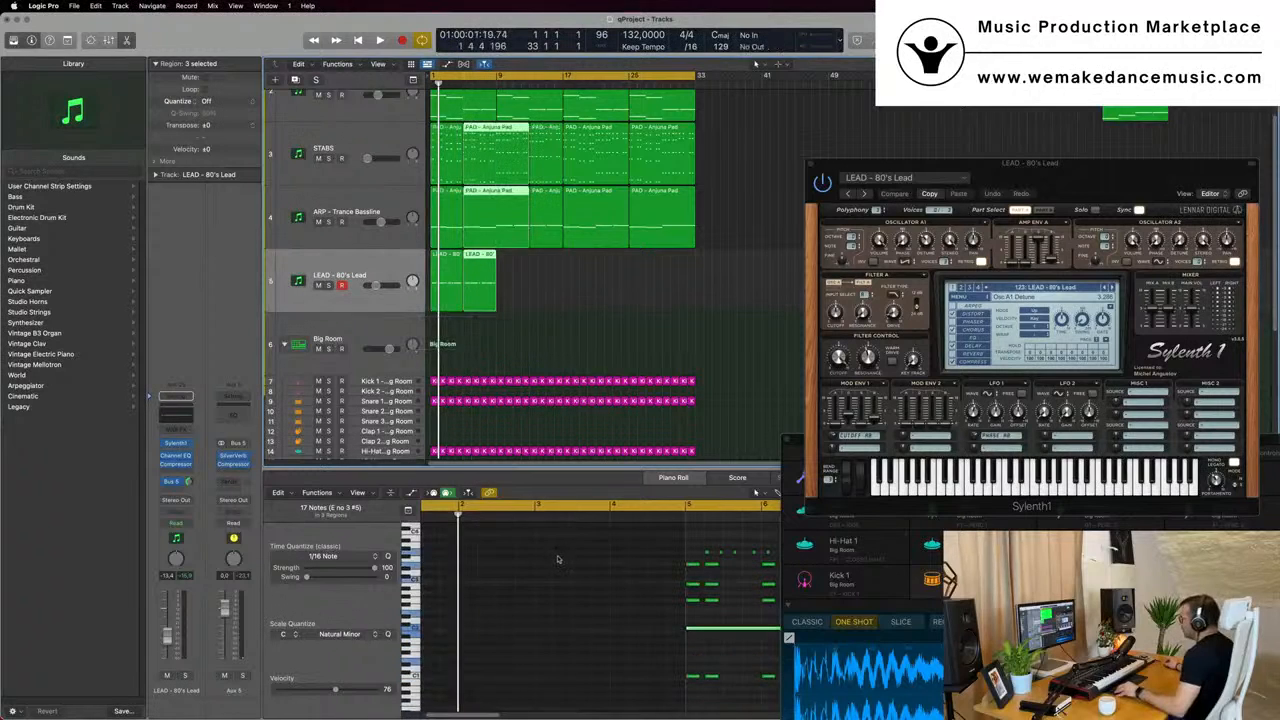
- Move all notes of the LEAD - 80's Lead region at bar 5 to a slightly lower pitch and start playback
scroll(620, 575, right, 5)
scroll(560, 547, left, 5)
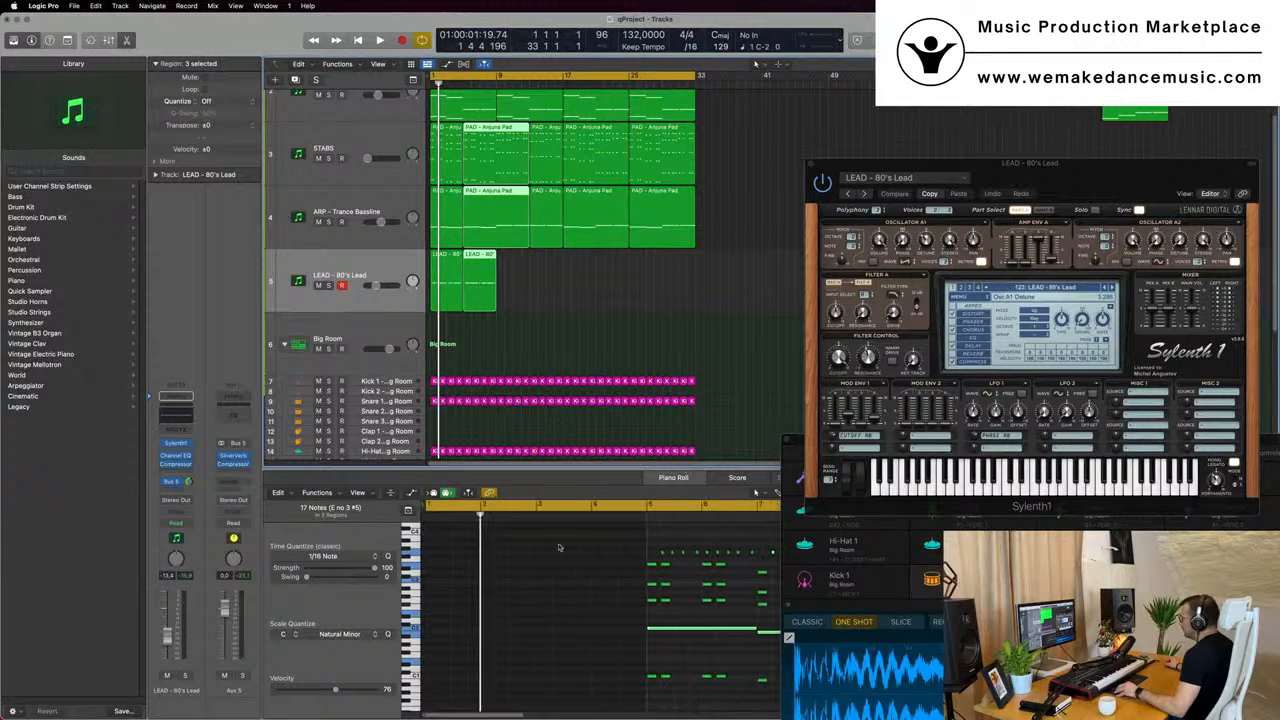
scroll(637, 548, right, 5)
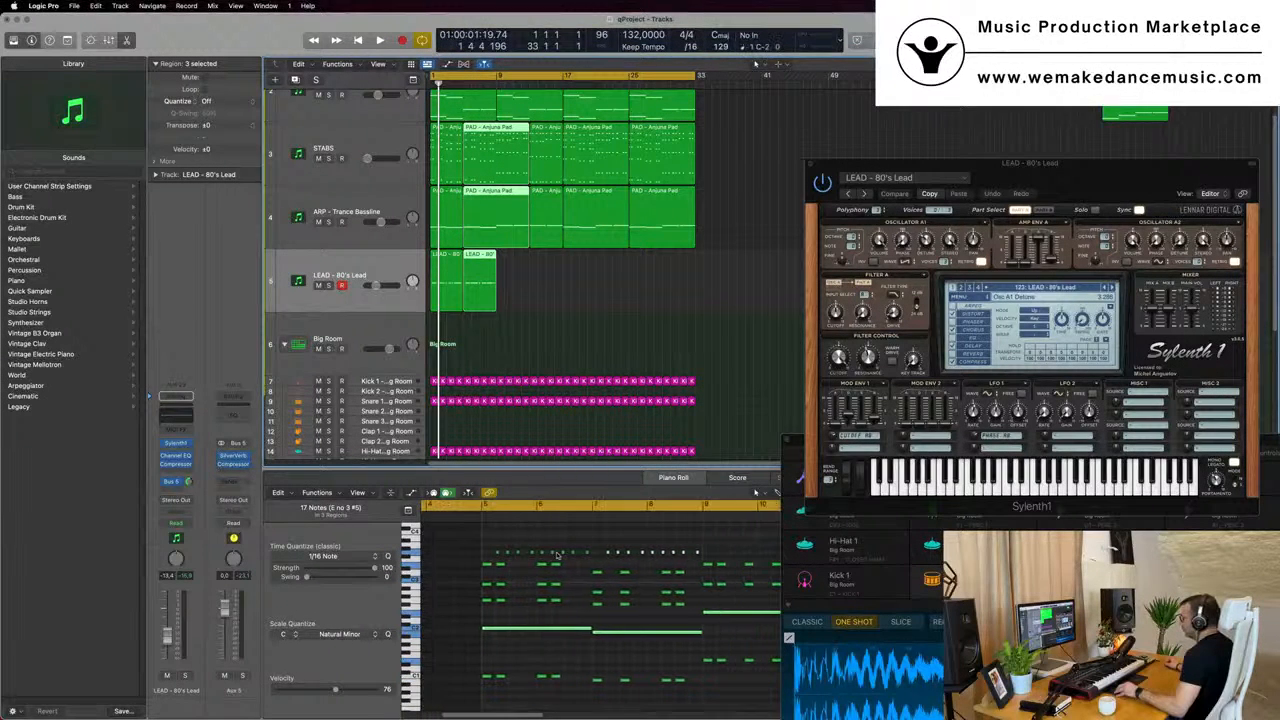
click(480, 285)
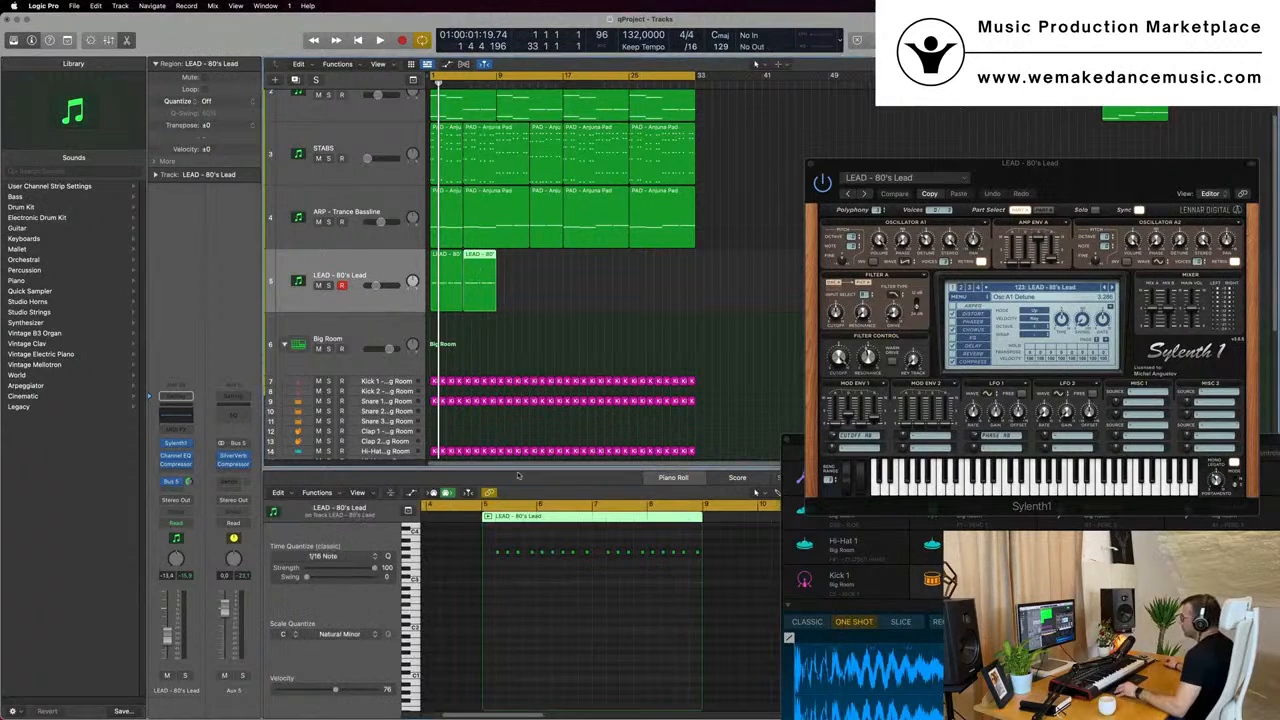
drag(490, 544, 713, 563)
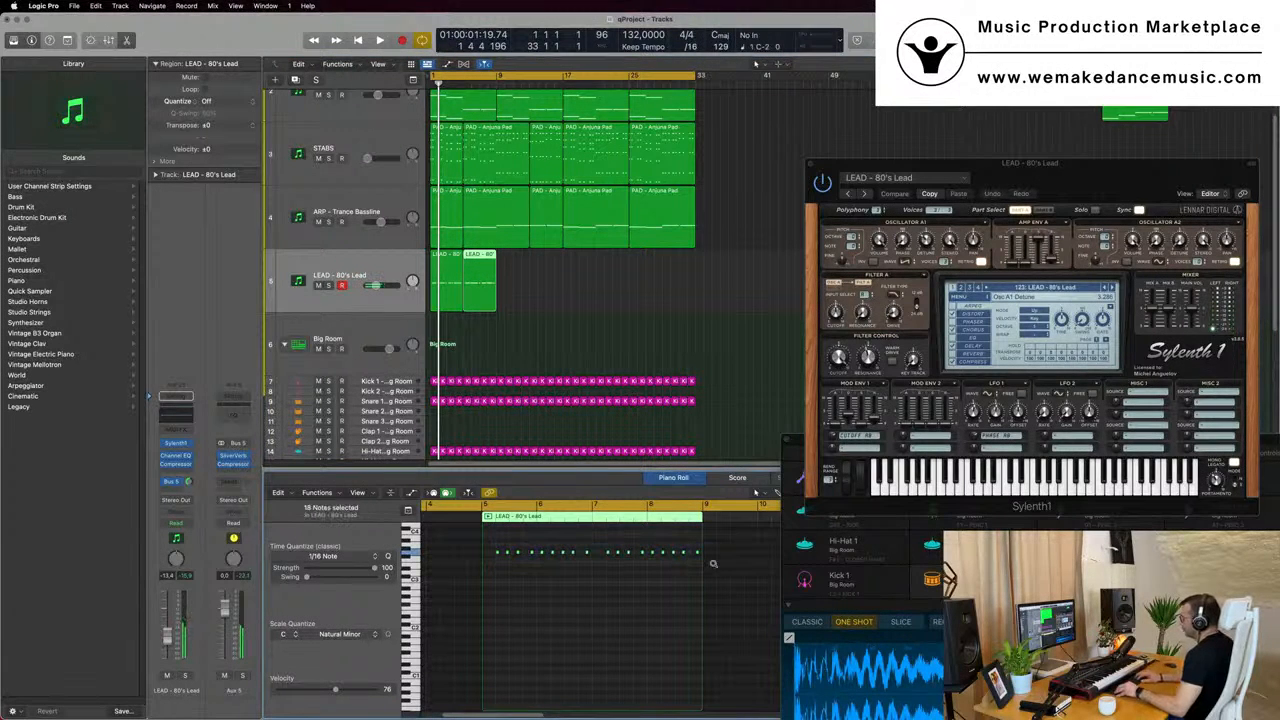
key(space)
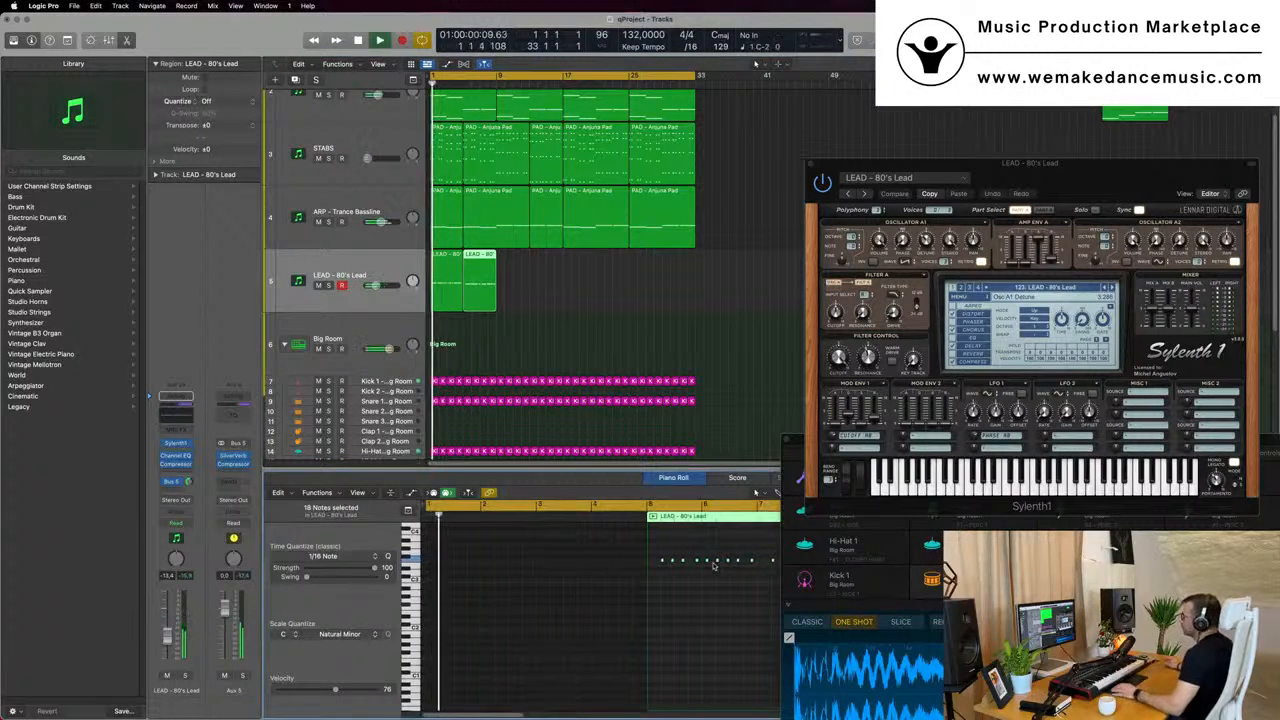
- Compare the lead notes from bar 5 with the pad, stabs and bassline notes in the piano roll and move them slightly lower in pitch
drag(1061, 166, 901, 231)
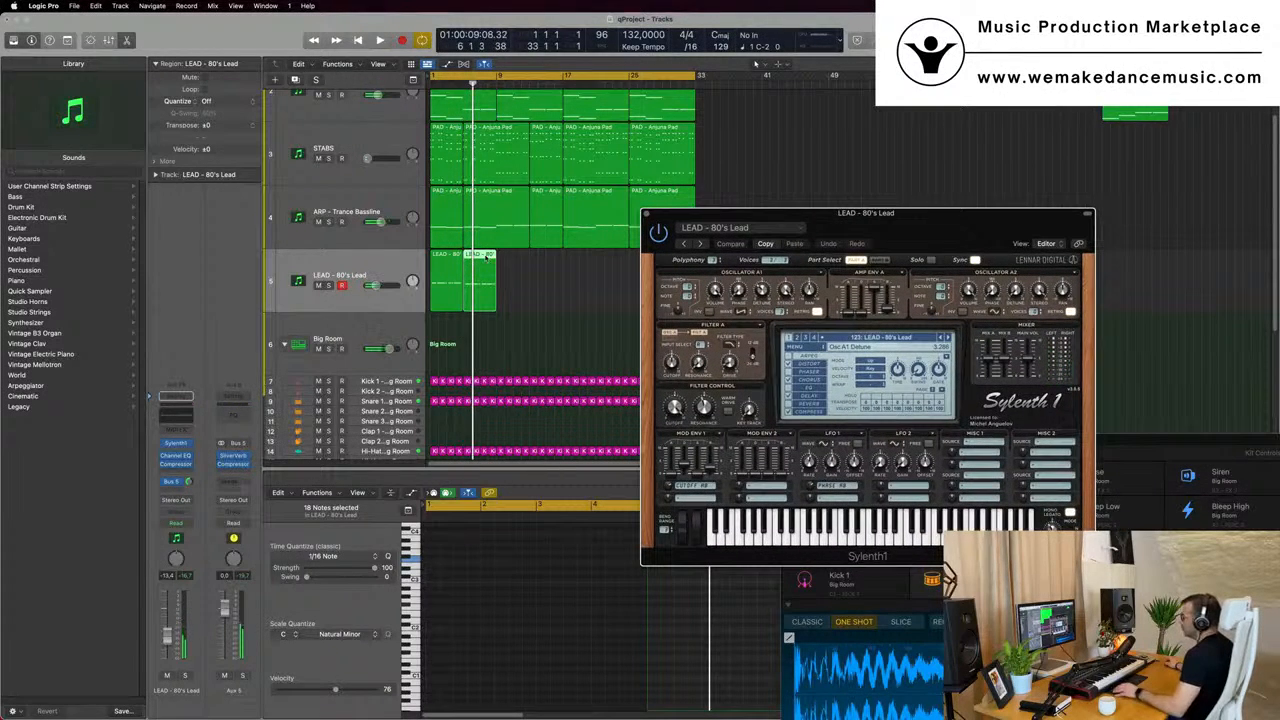
key(space)
double_click(485, 257)
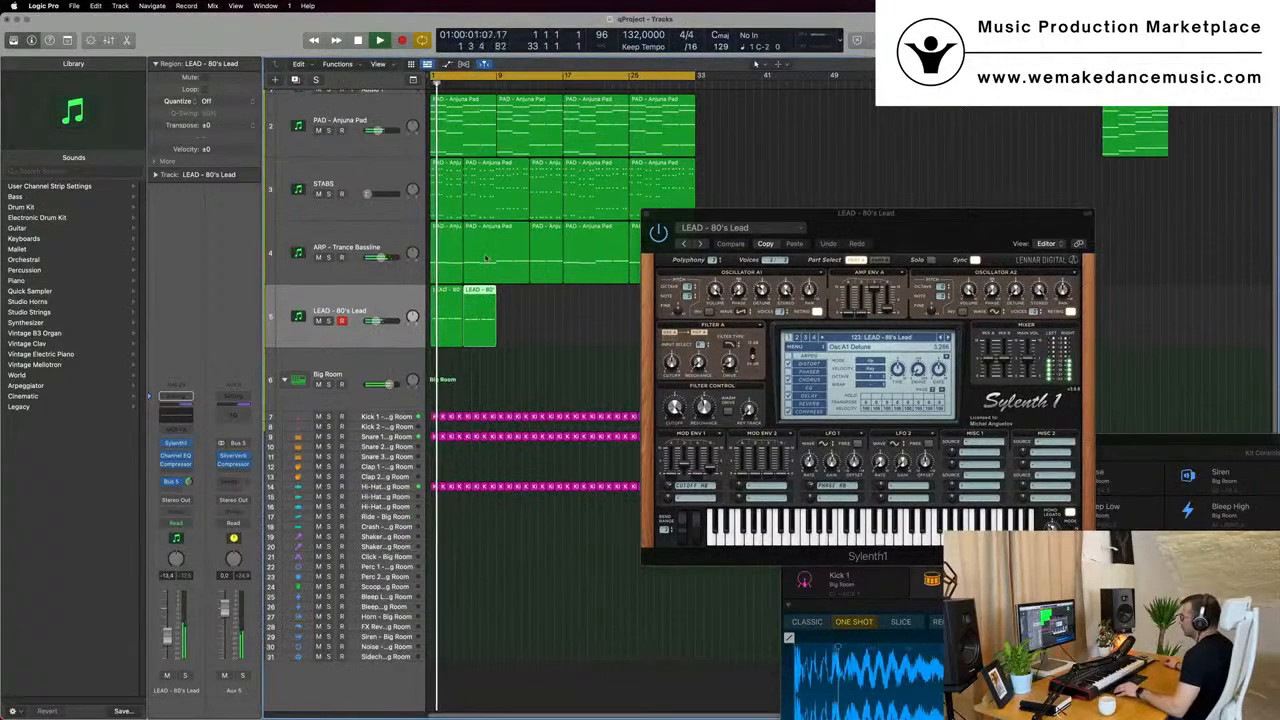
double_click(480, 290)
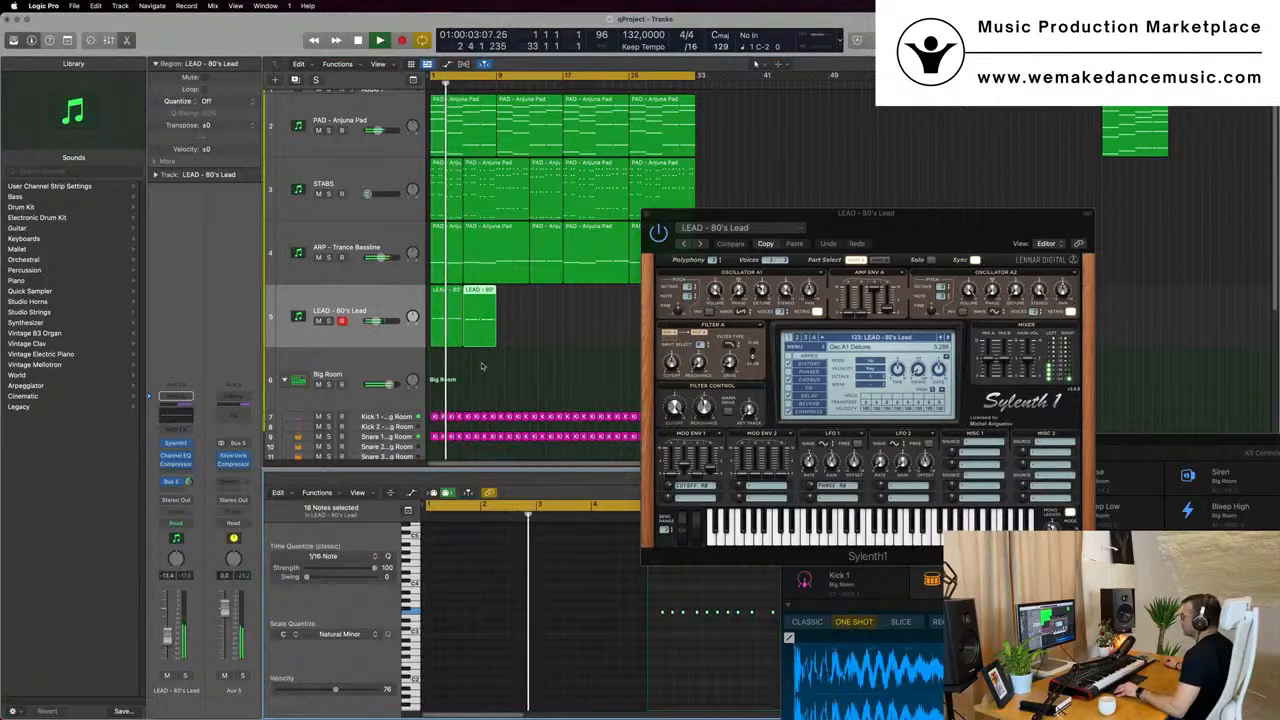
drag(481, 366, 485, 140)
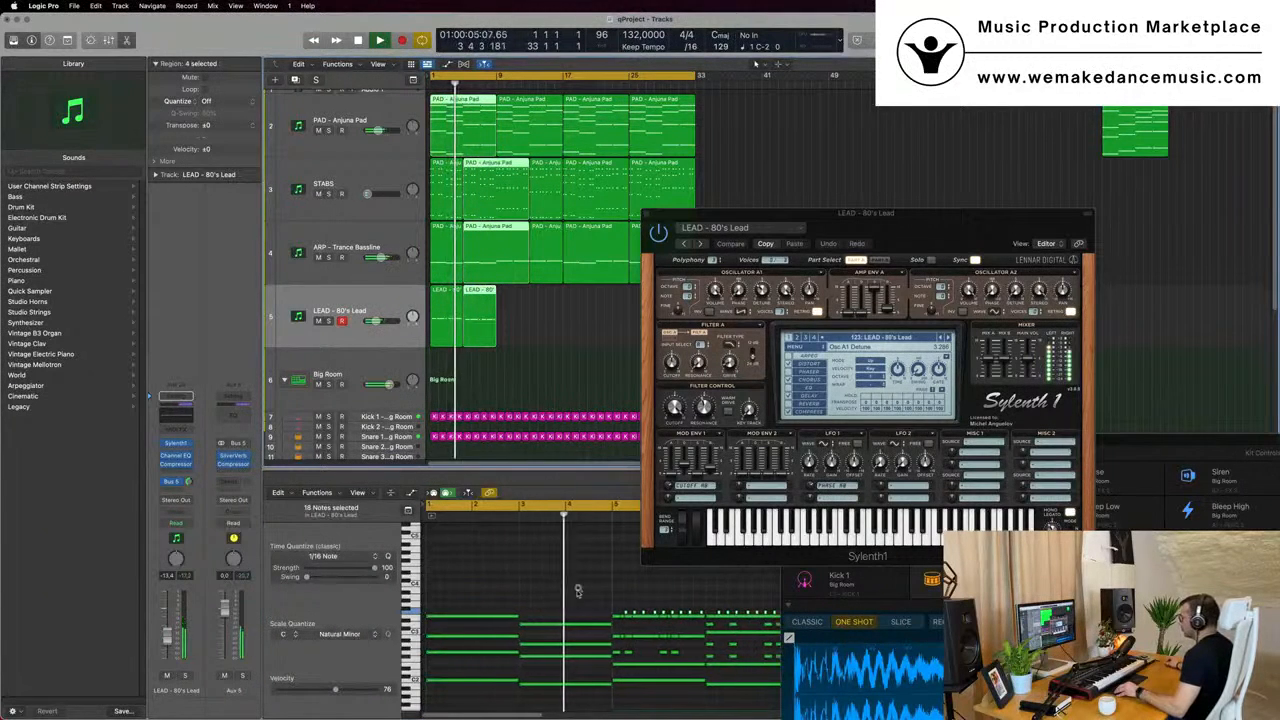
scroll(594, 594, down, 3)
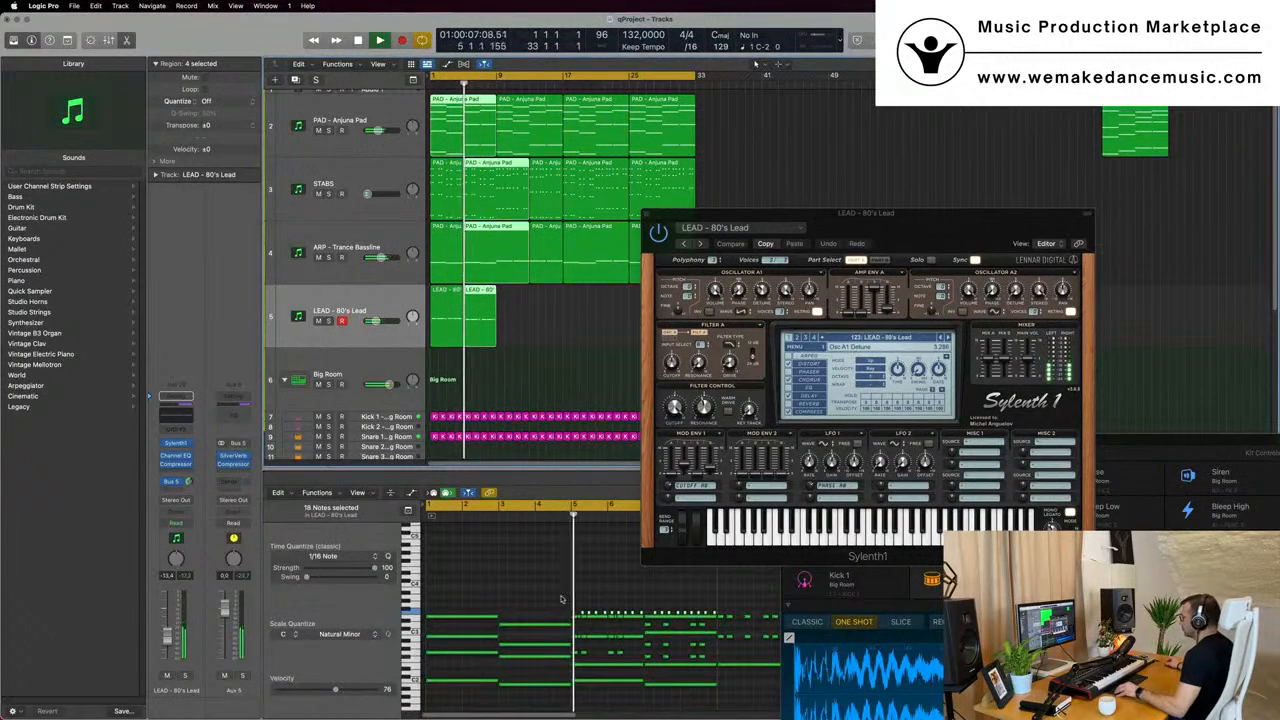
drag(576, 601, 732, 614)
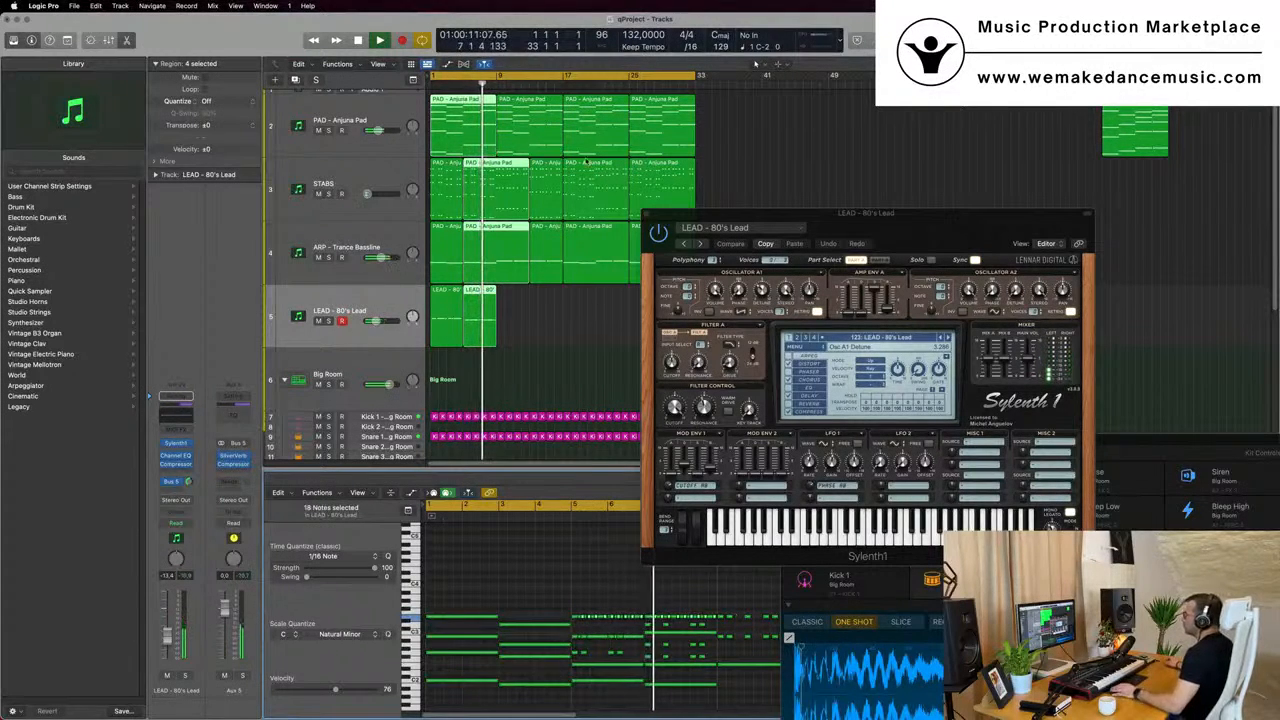
- Play the arrangement from the start to check the lead, with the Sylenth1 window moved aside and the regions deselected
key(Return)
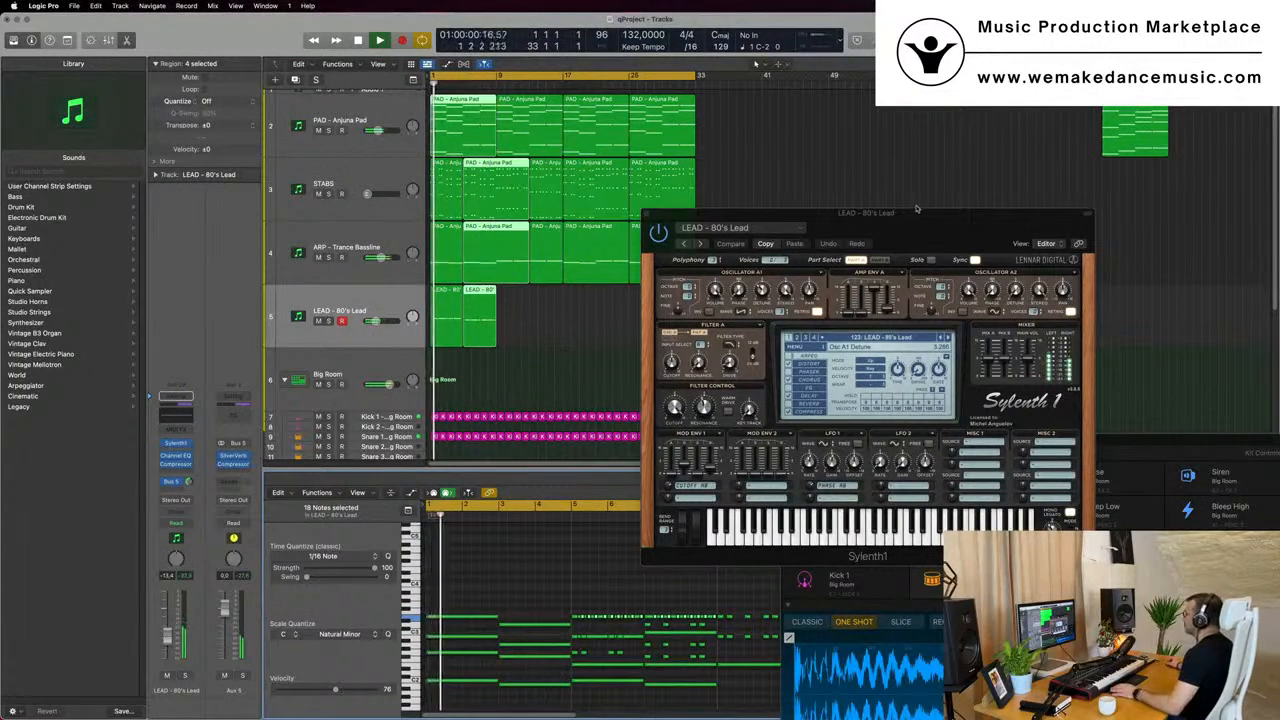
drag(916, 209, 994, 182)
click(549, 326)
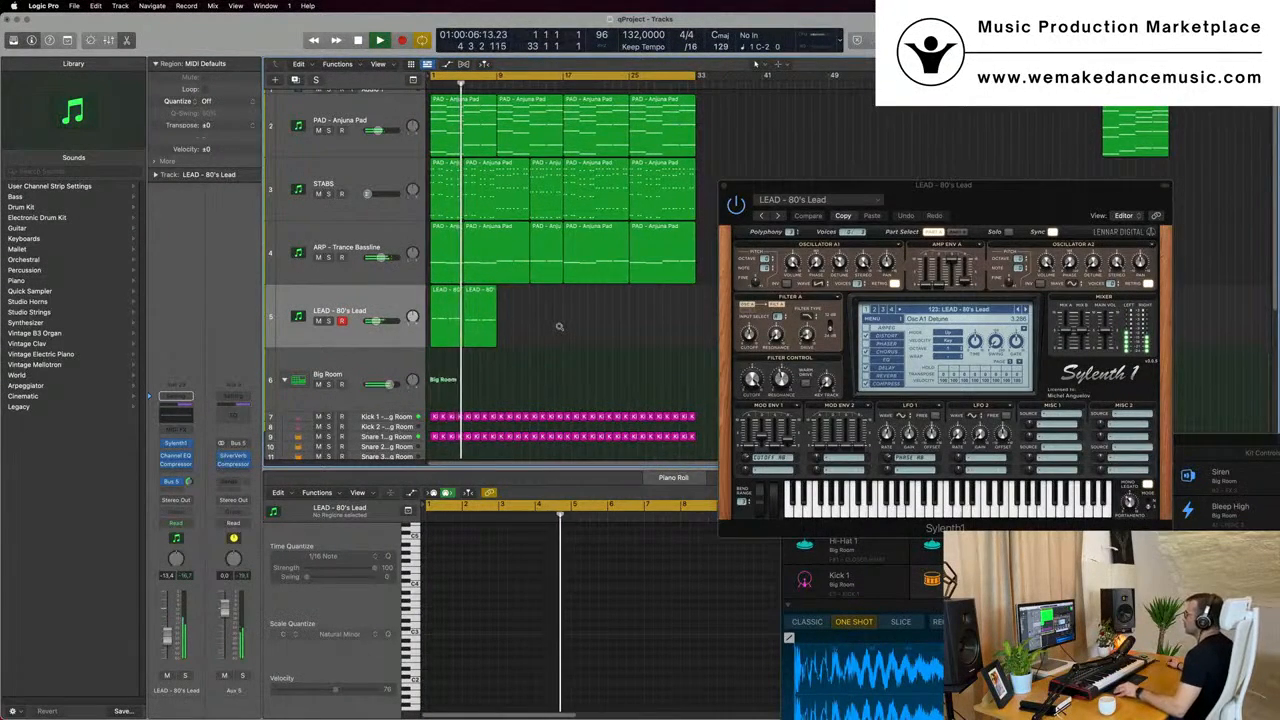
scroll(556, 326, down, 3)
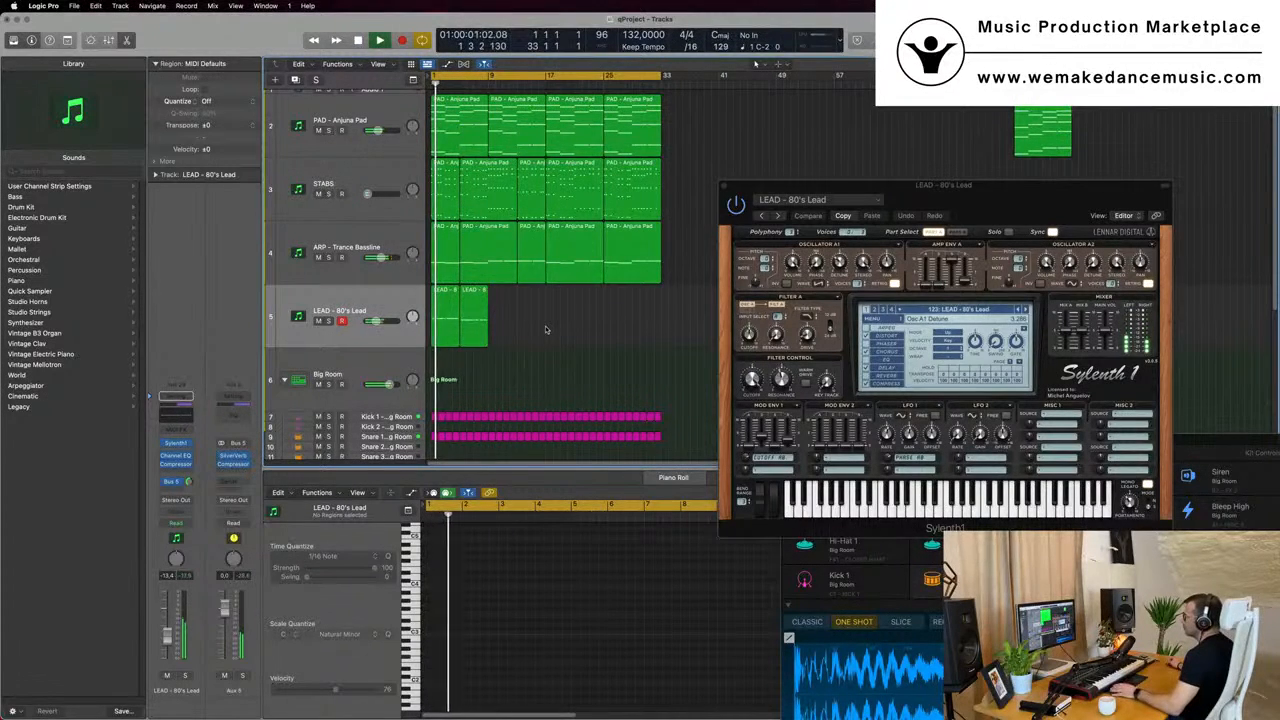
key(space)
scroll(540, 330, up, 4)
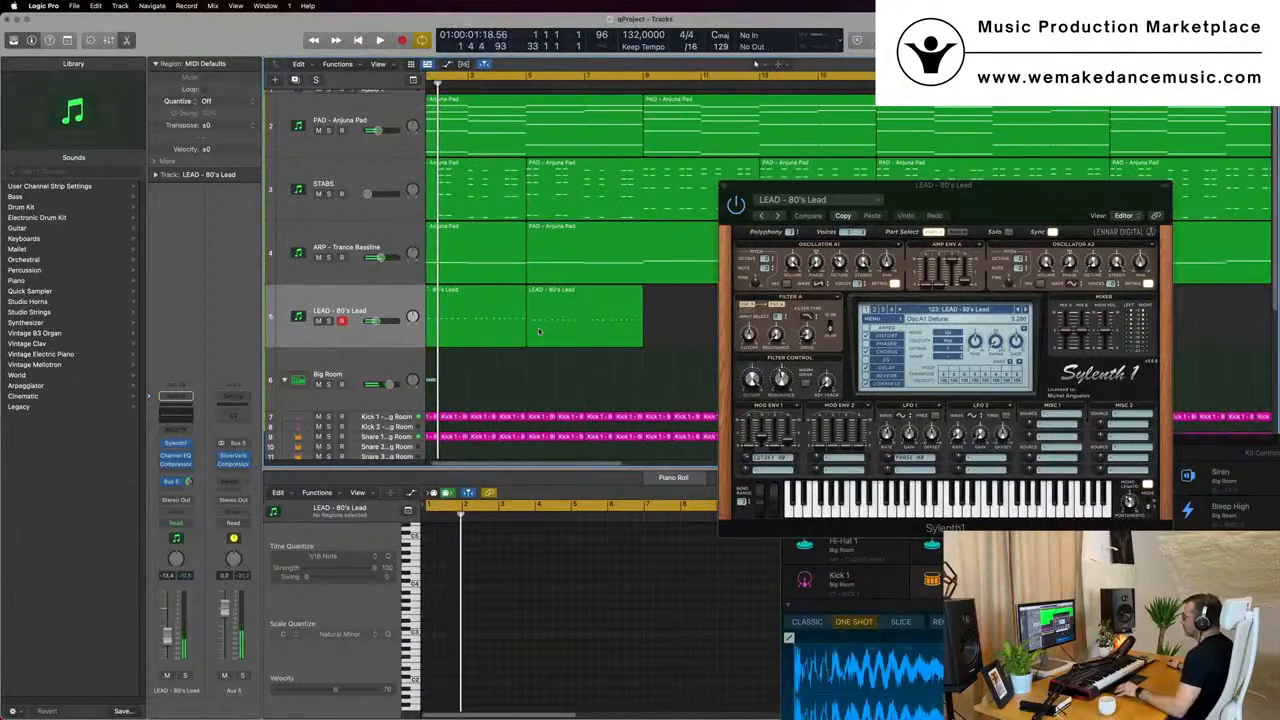
- Play the arrangement from the start while inspecting the first two ARP - Trance Bassline regions in the piano roll
scroll(538, 331, down, 2)
click(493, 272)
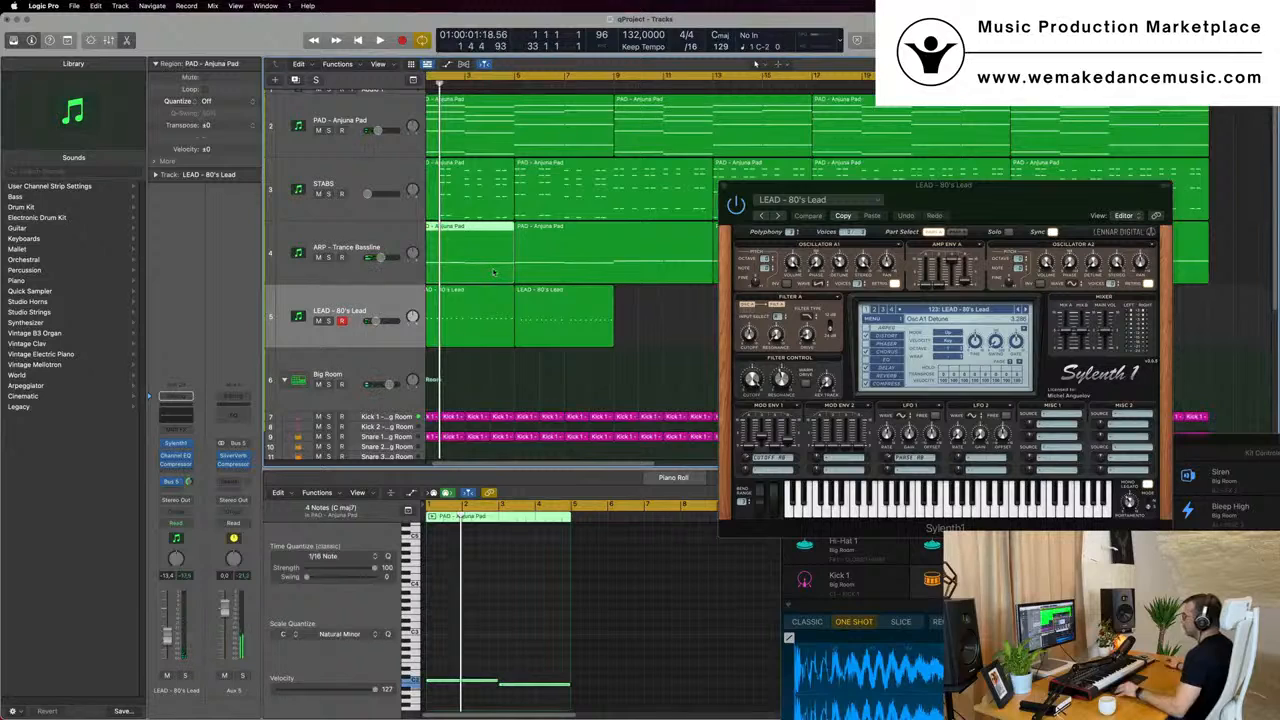
scroll(493, 272, down, 2)
key(space)
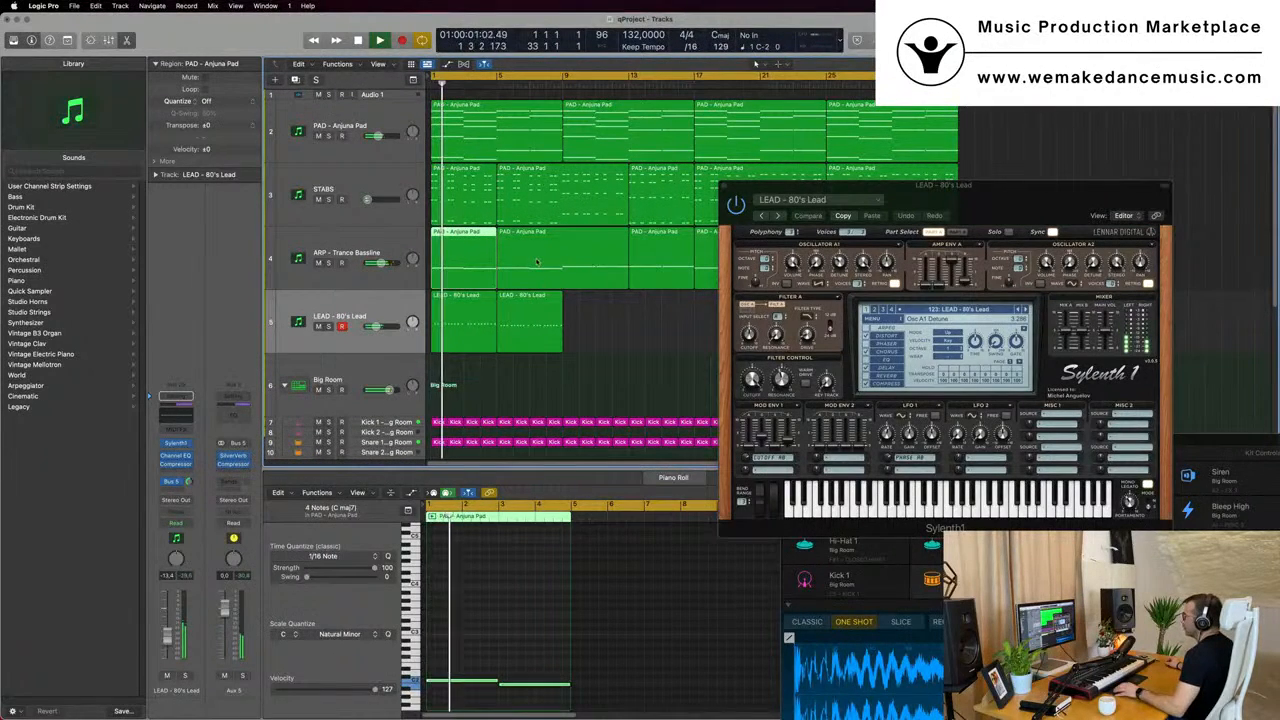
click(537, 262)
scroll(537, 262, down, 3)
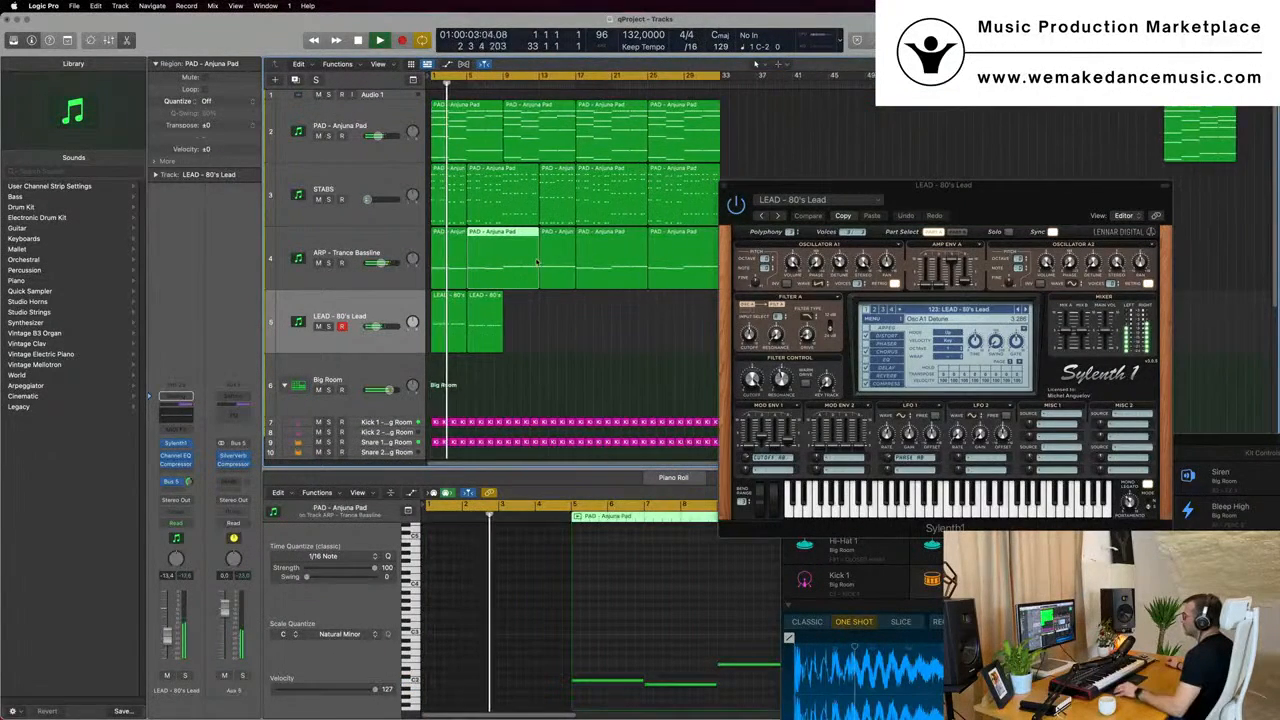
click(456, 258)
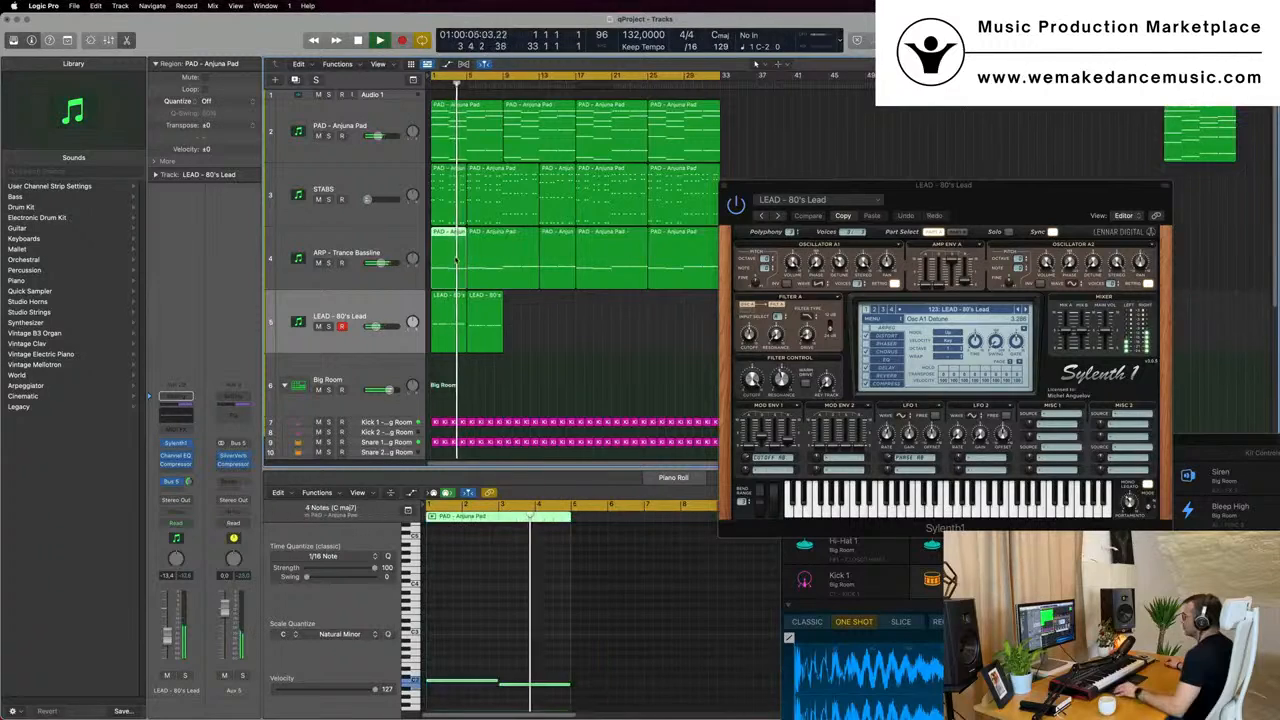
key(super+Left)
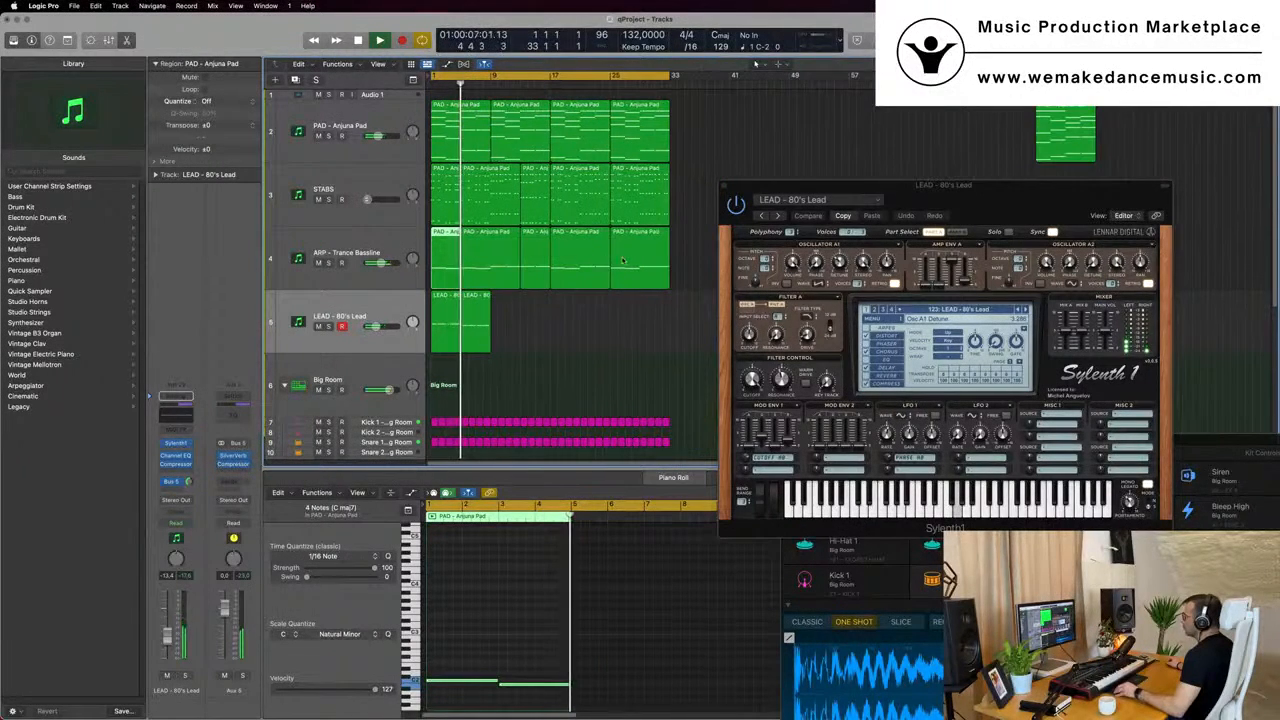
- Replace the ARP - Trance Bassline regions before bar 25 with copies of the eight-bar region at bar 25, starting at bars 1, 9 and 17
drag(562, 308, 496, 262)
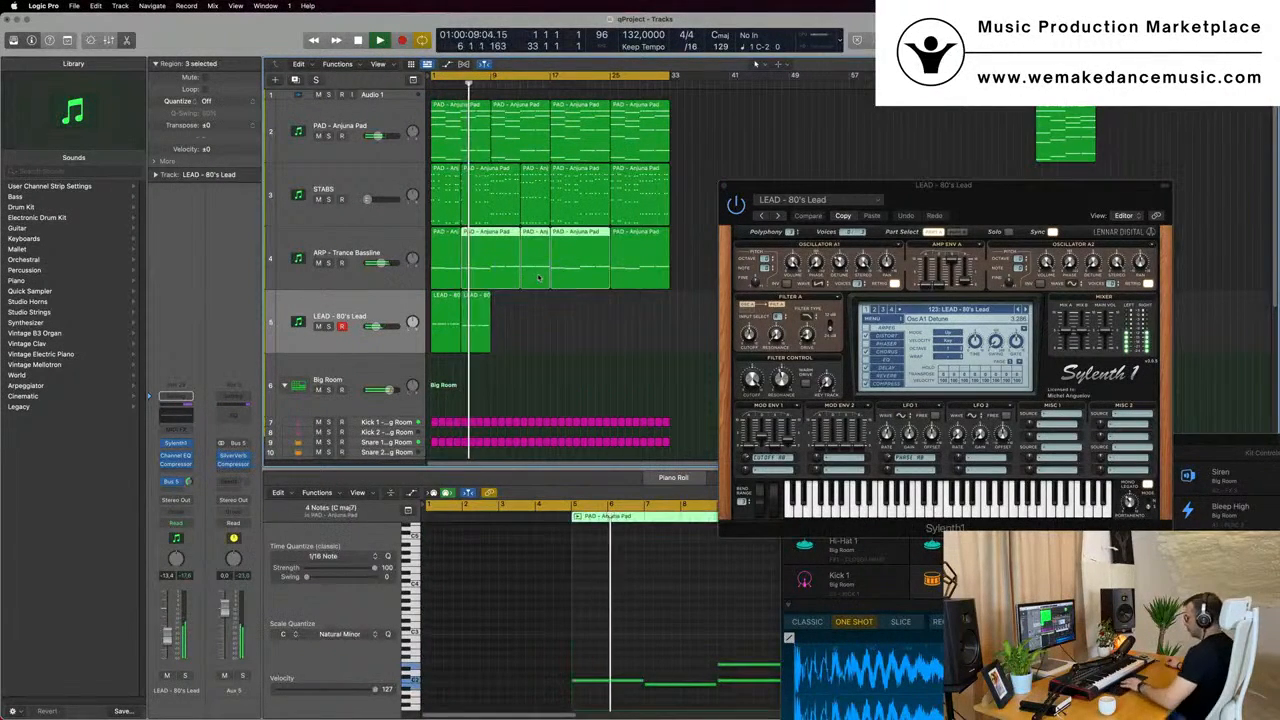
key(Delete)
click(441, 268)
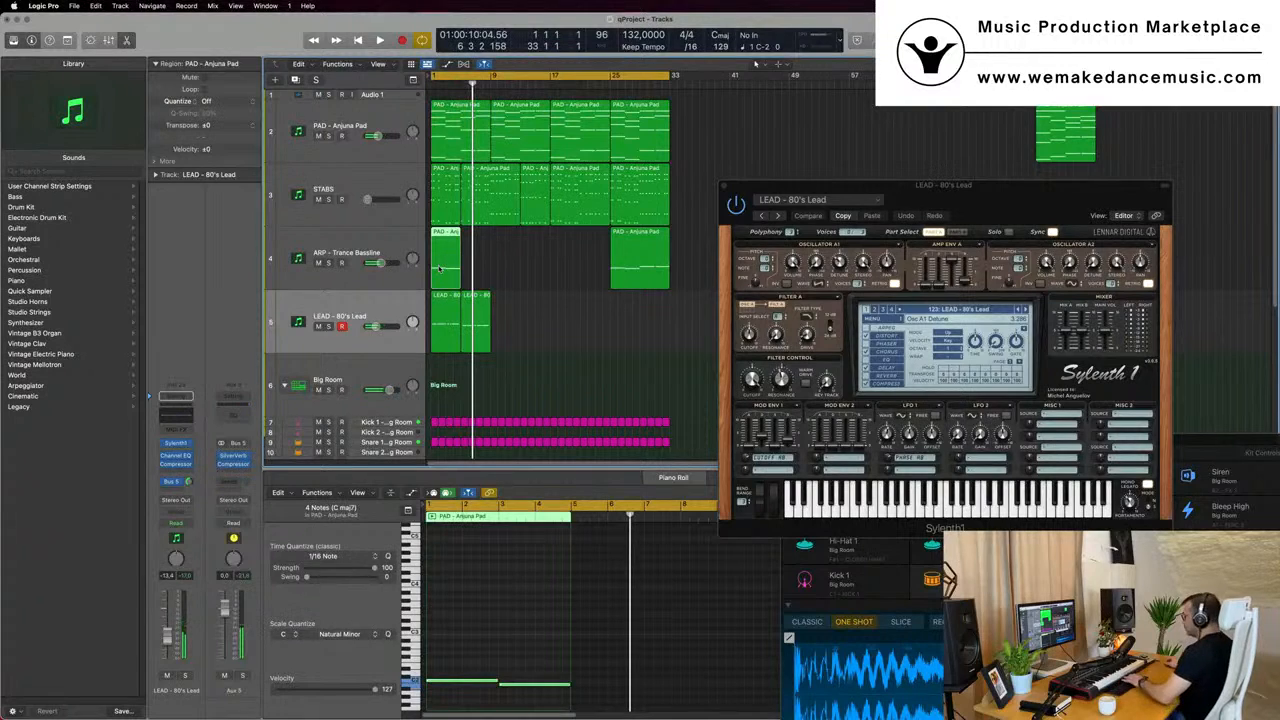
key(Delete)
click(632, 244)
drag(639, 249, 453, 194)
key(space)
- Replace the uneven STABS regions before bar 25 with eight-bar regions starting at bars 1, 9 and 17
click(559, 203)
click(527, 205)
key(BackSpace)
key(BackSpace)
mouse_move(557, 199)
mouse_down()
mouse_move(448, 196)
mouse_move(537, 198)
mouse_up()
key(space)
mouse_move(607, 270)
mouse_down()
mouse_move(470, 262)
mouse_move(590, 266)
mouse_up()
- Repeat the two LEAD - 80's Lead regions three times to fill the track up to bar 33, and start playback
drag(545, 328, 431, 332)
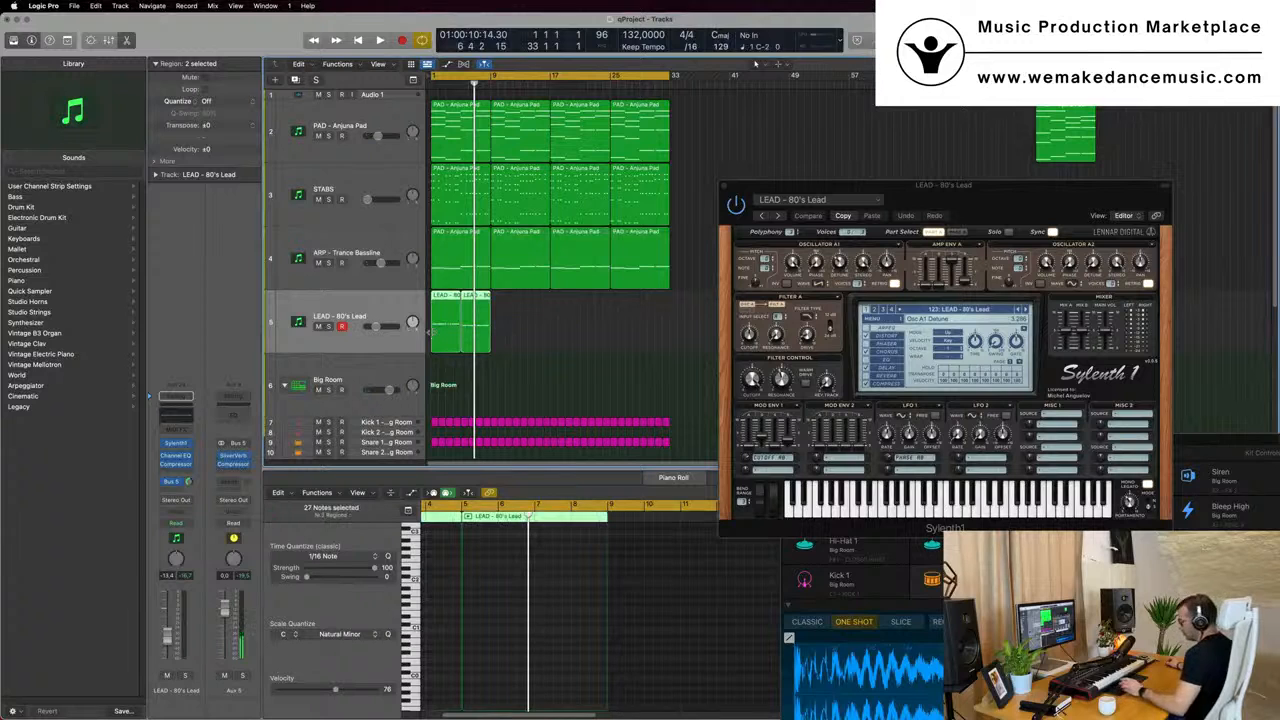
key(super+r)
key(super+r)
key(super+r)
key(space)
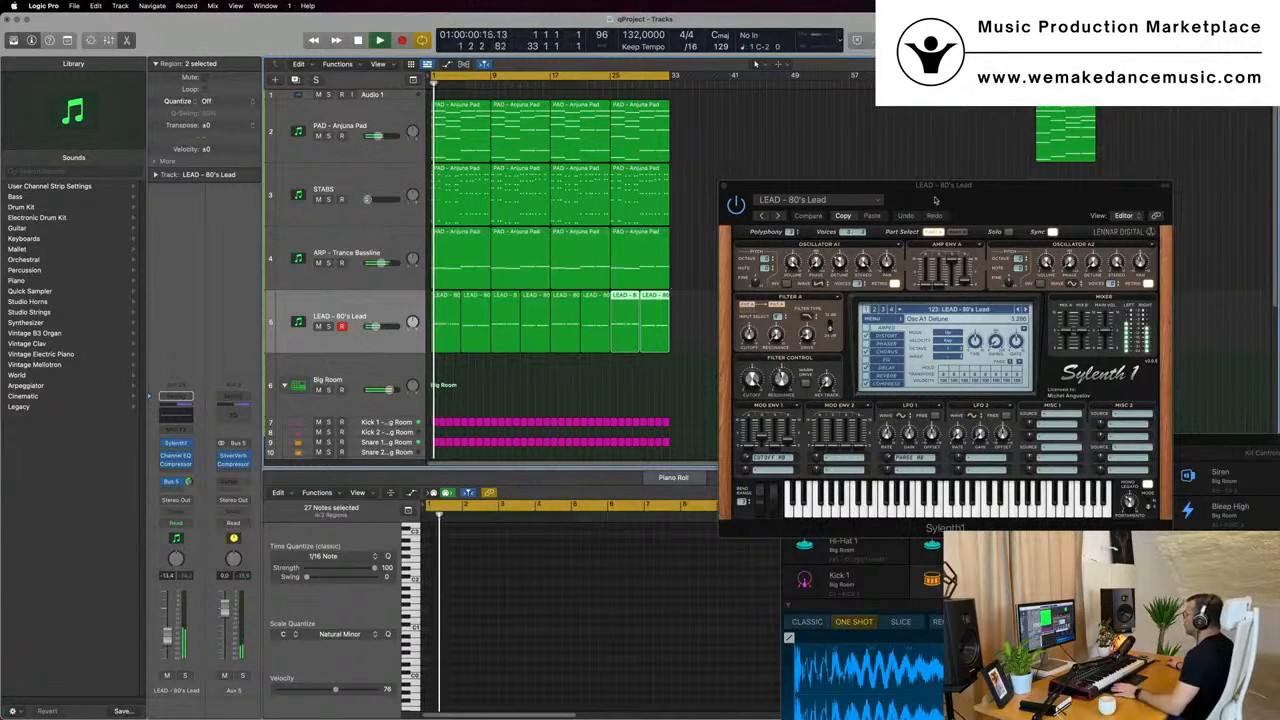
- Raise the LEAD - 80's Lead track's volume slightly during playback and move the Sylenth1 window clear of the regions
drag(966, 195, 844, 207)
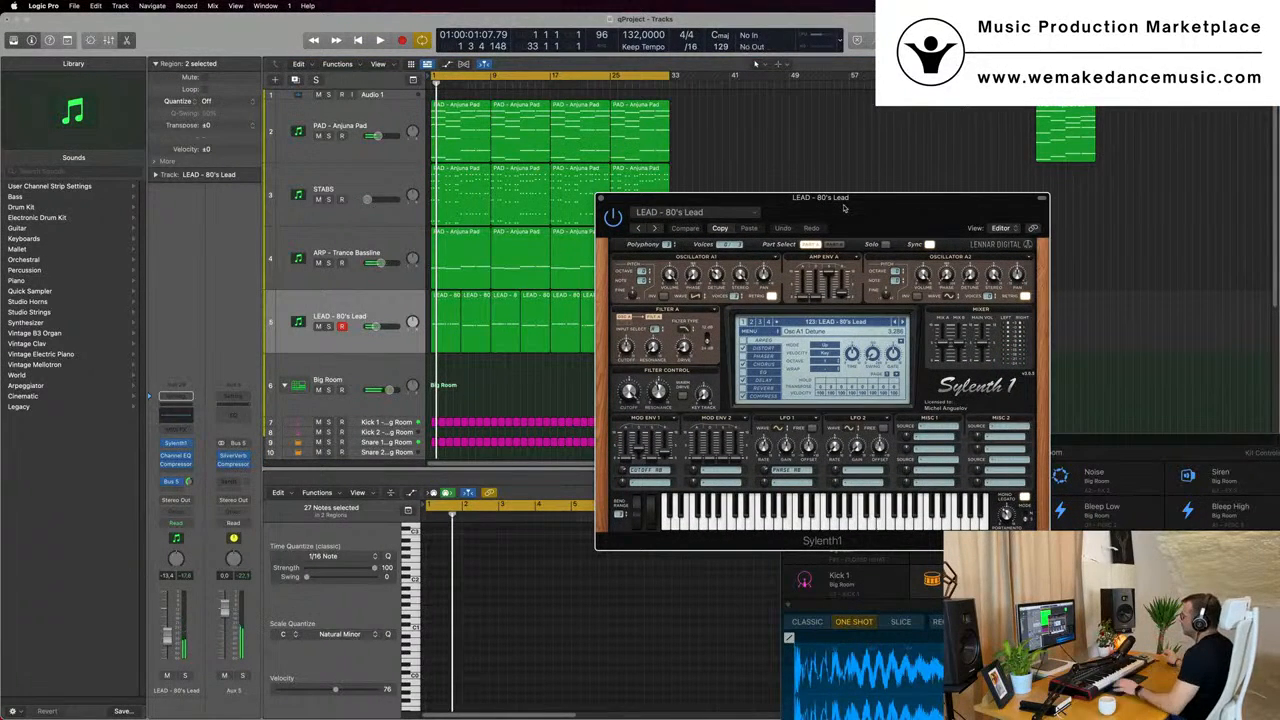
drag(844, 207, 749, 204)
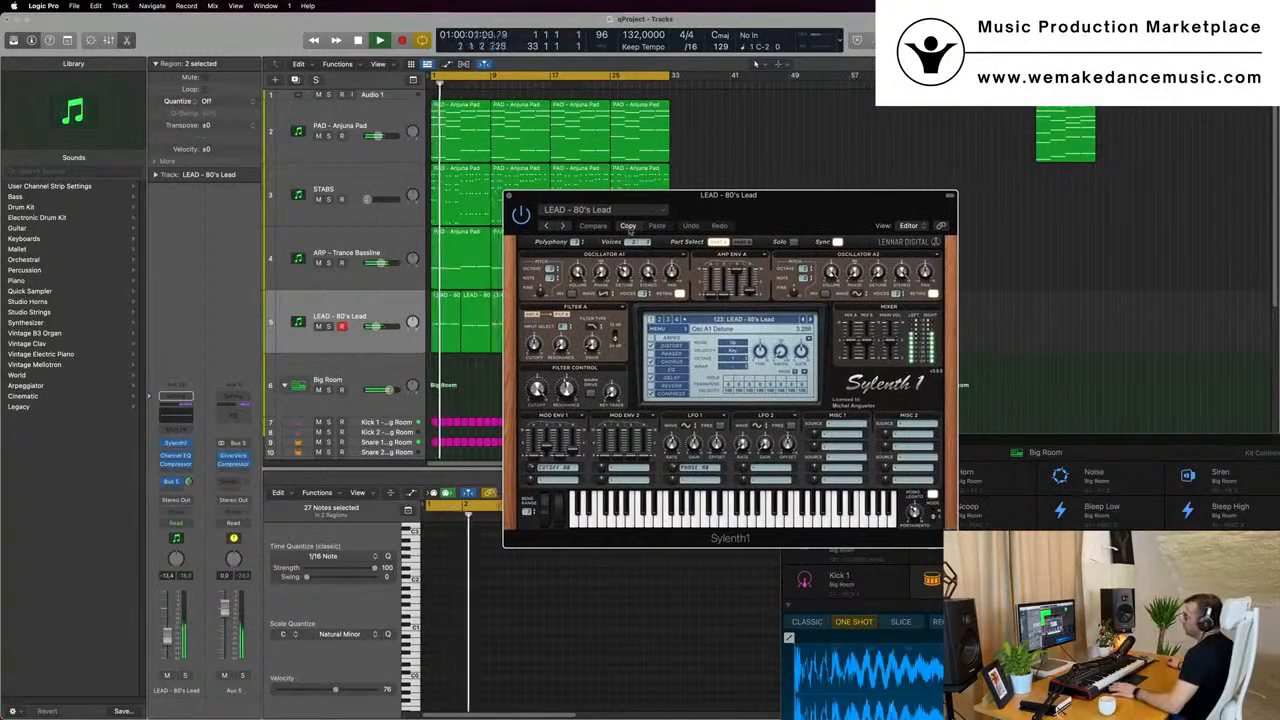
click(376, 316)
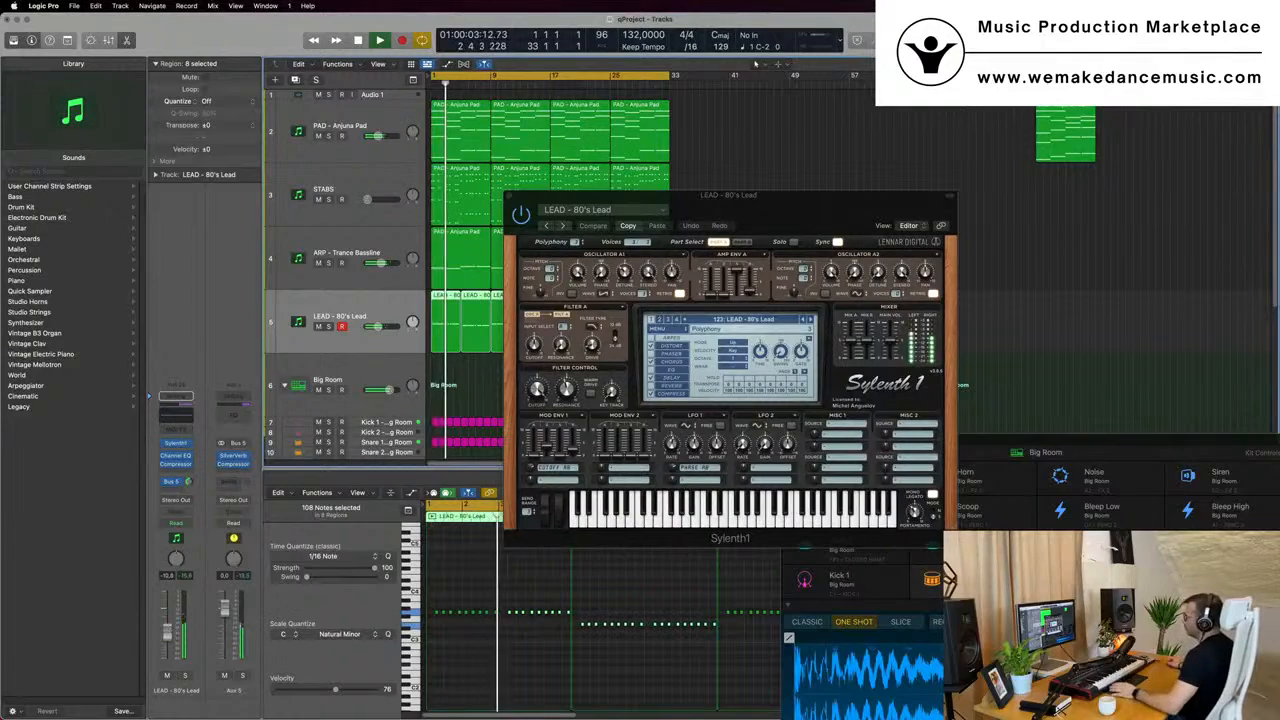
drag(830, 202, 1163, 192)
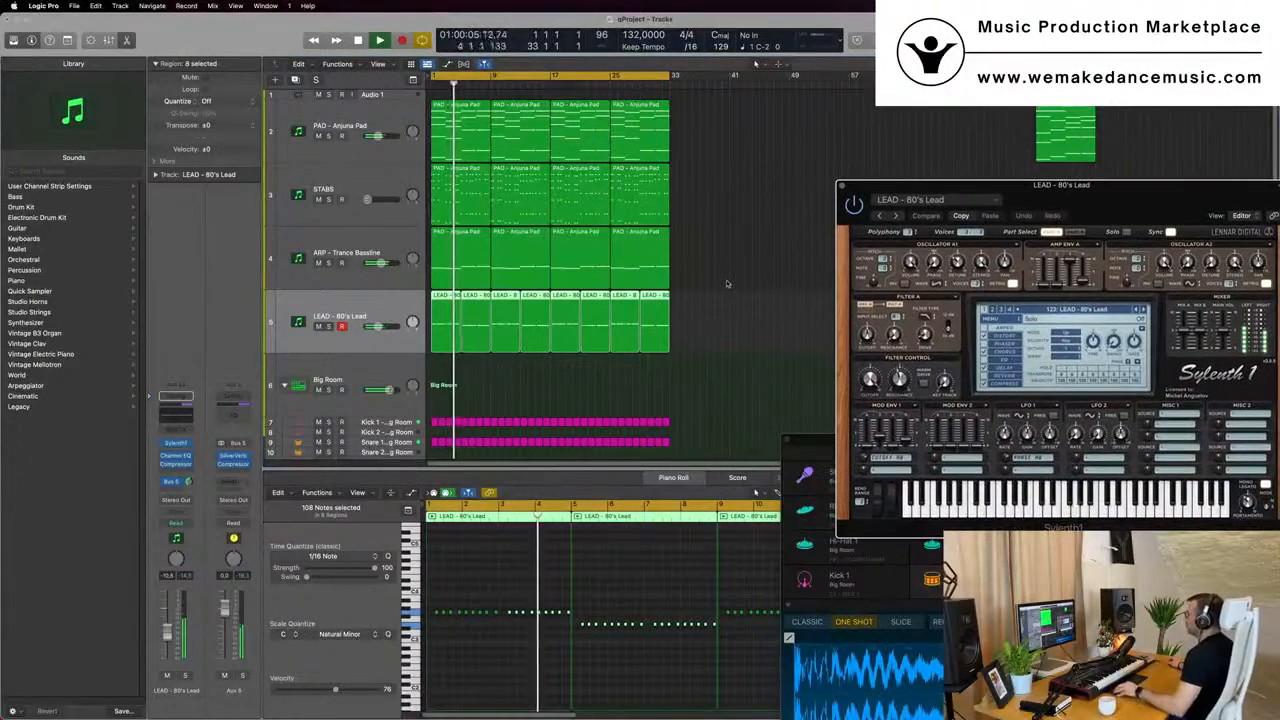
- Select every region in the arrangement and repeat them once, extending the track to bar 65
key(super+Left)
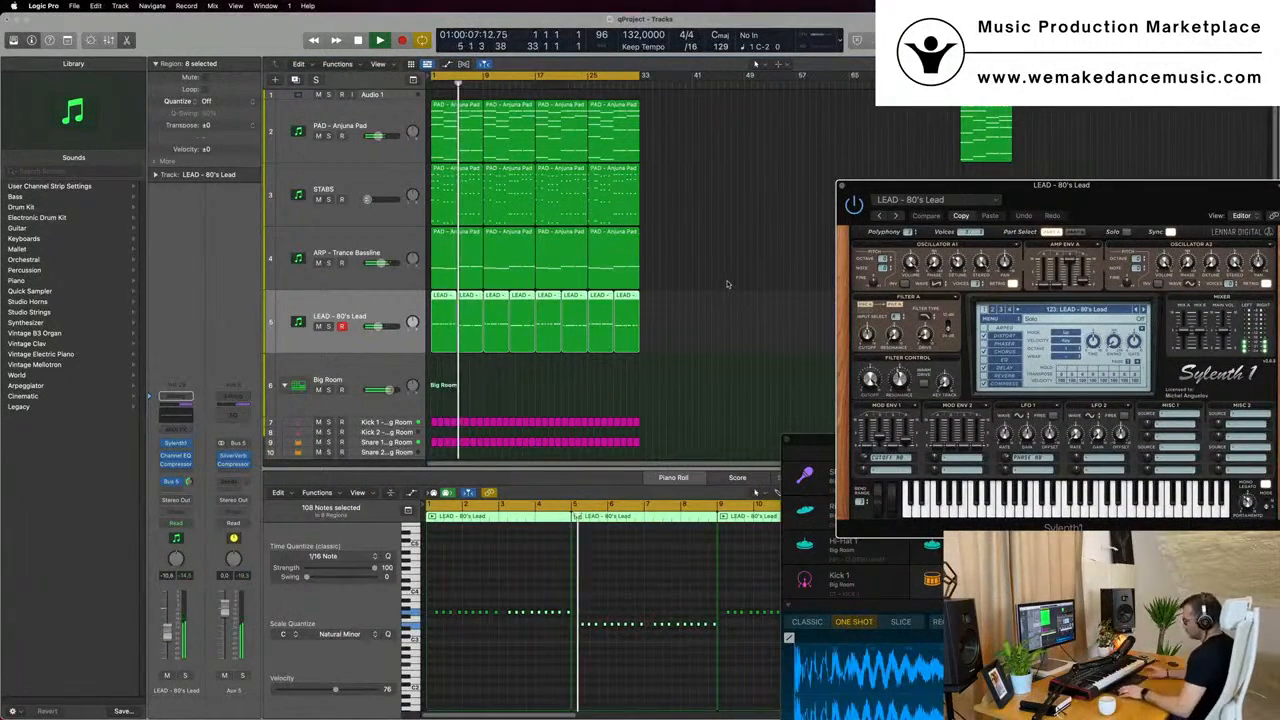
key(super+a)
key(super+r)
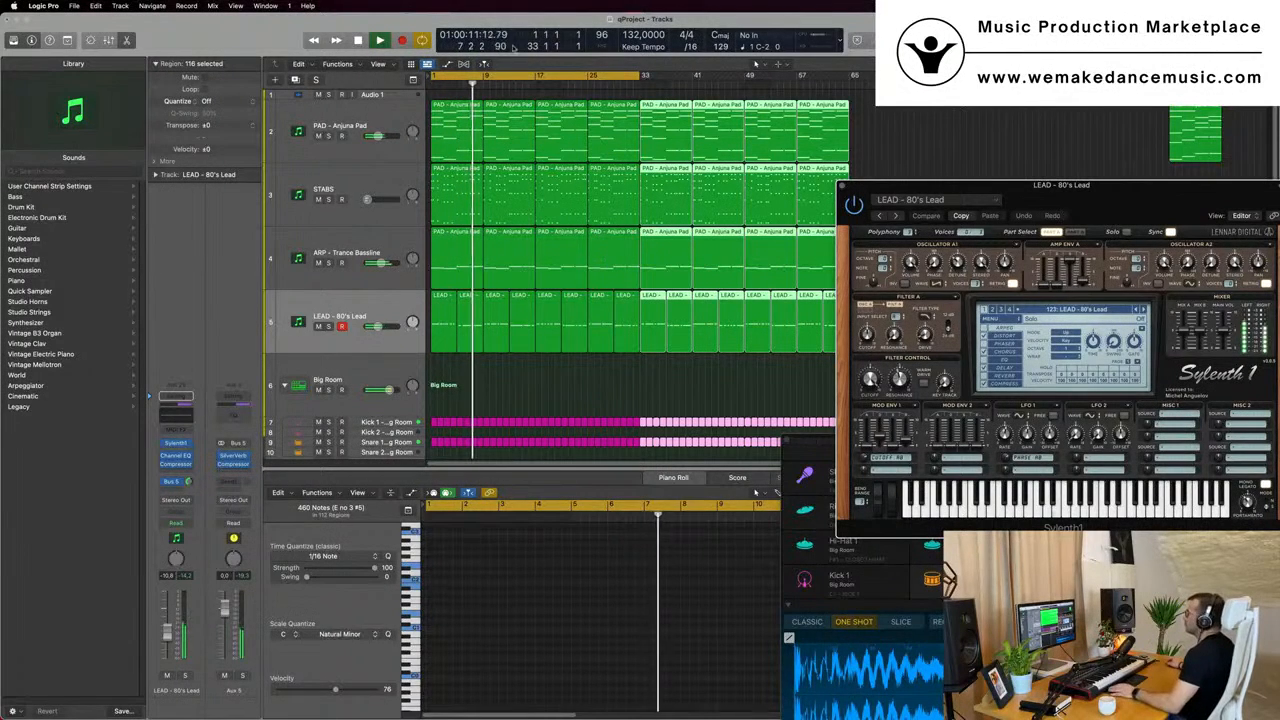
- Show the global tracks and the secondary ruler, and extend the cycle range to bar 65
key(g)
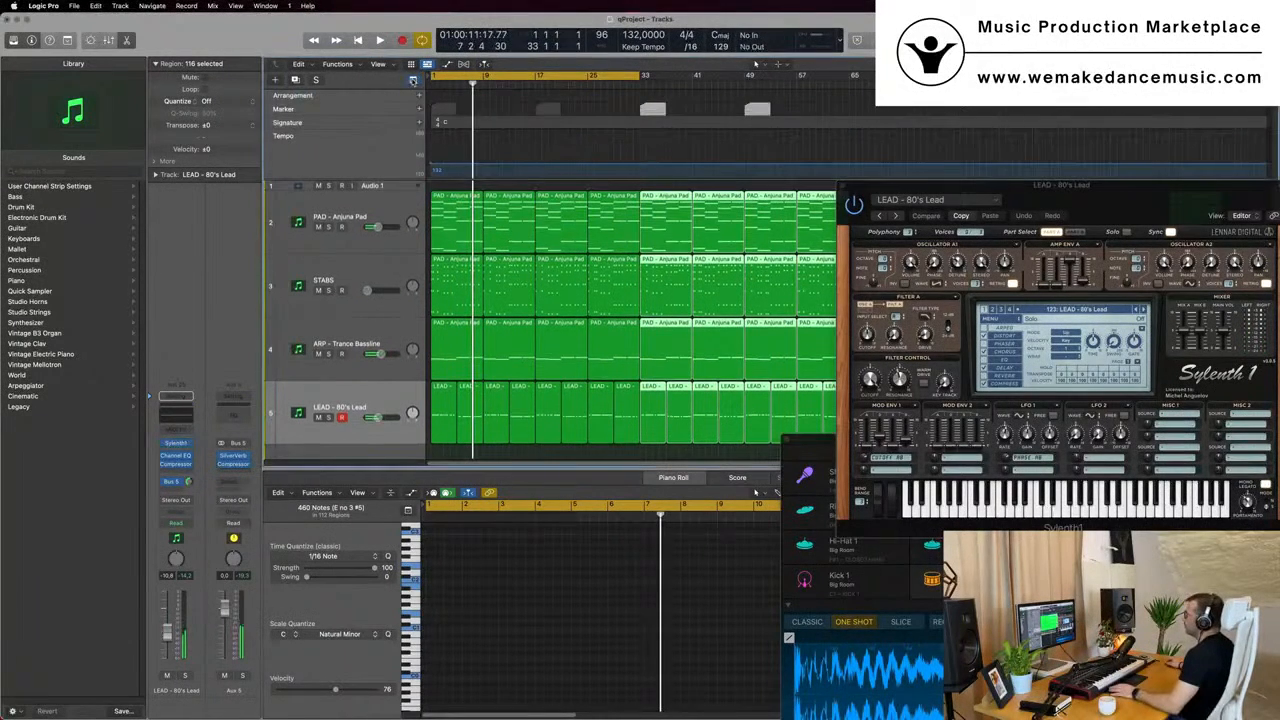
click(379, 64)
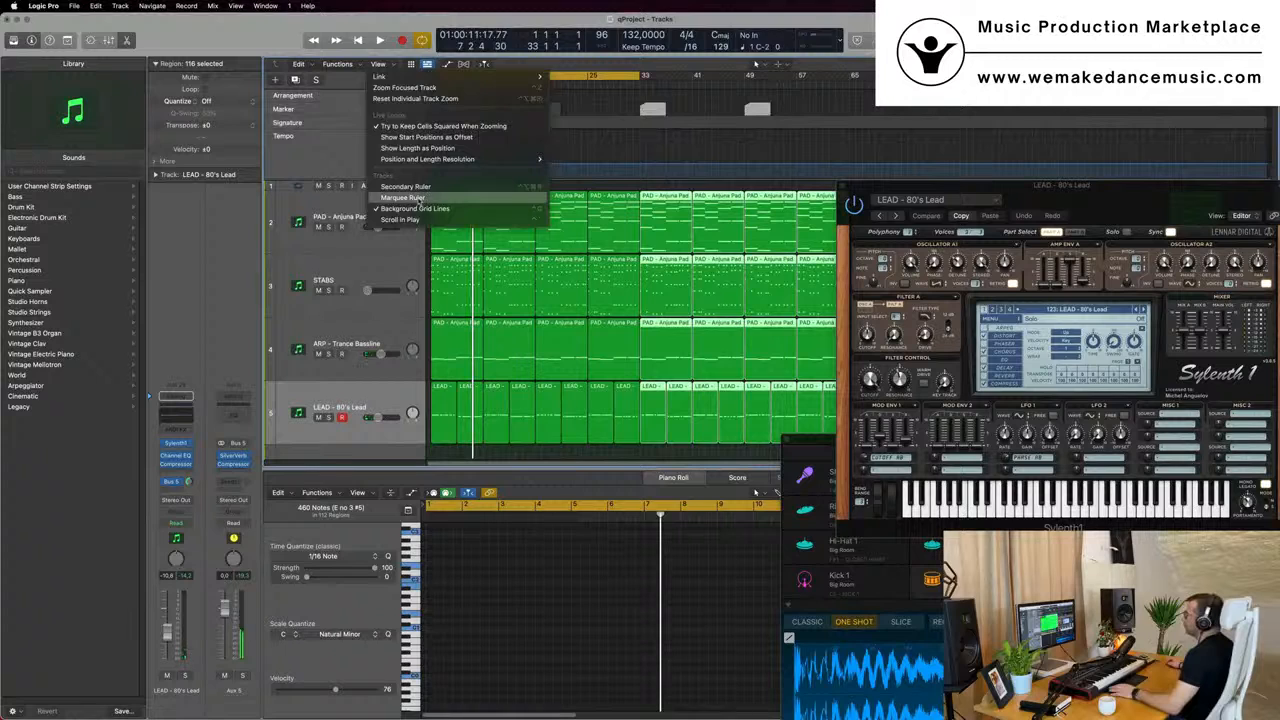
click(408, 187)
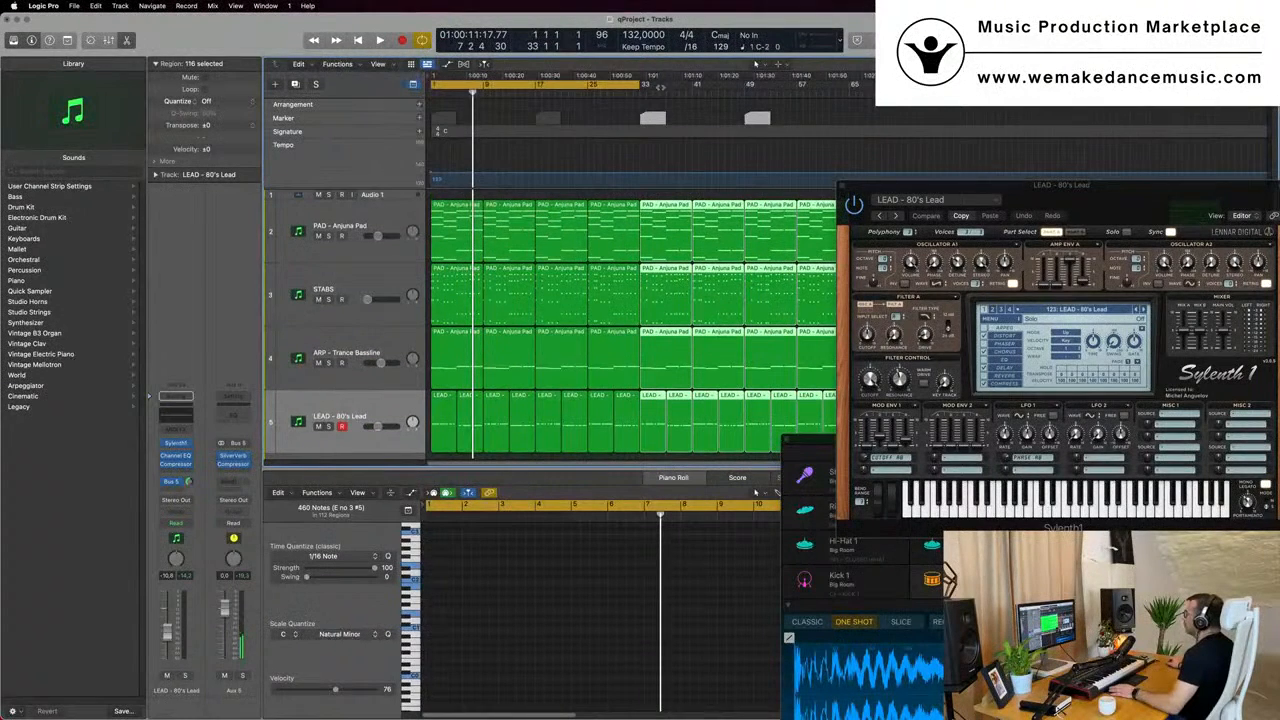
drag(641, 84, 848, 86)
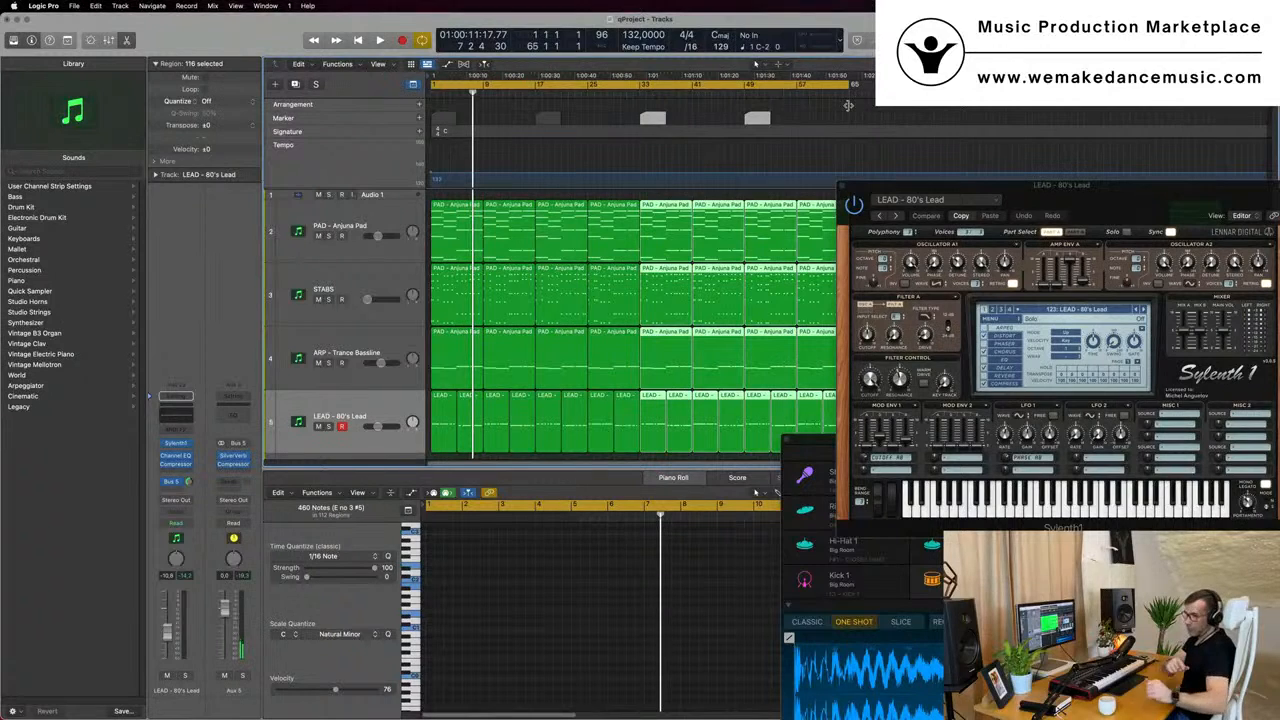
- Deselect the regions, hide the global tracks and play the extended arrangement with the Sylenth1 window lowered below the upper tracks
click(660, 160)
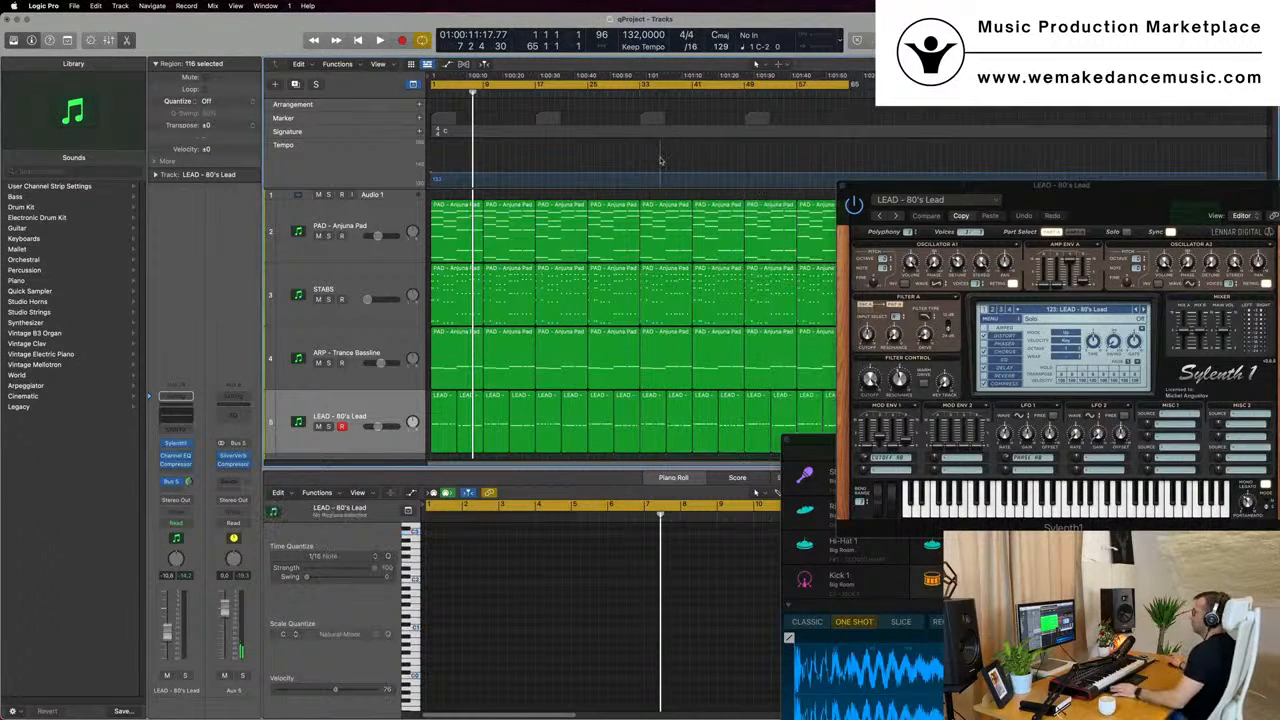
key(space)
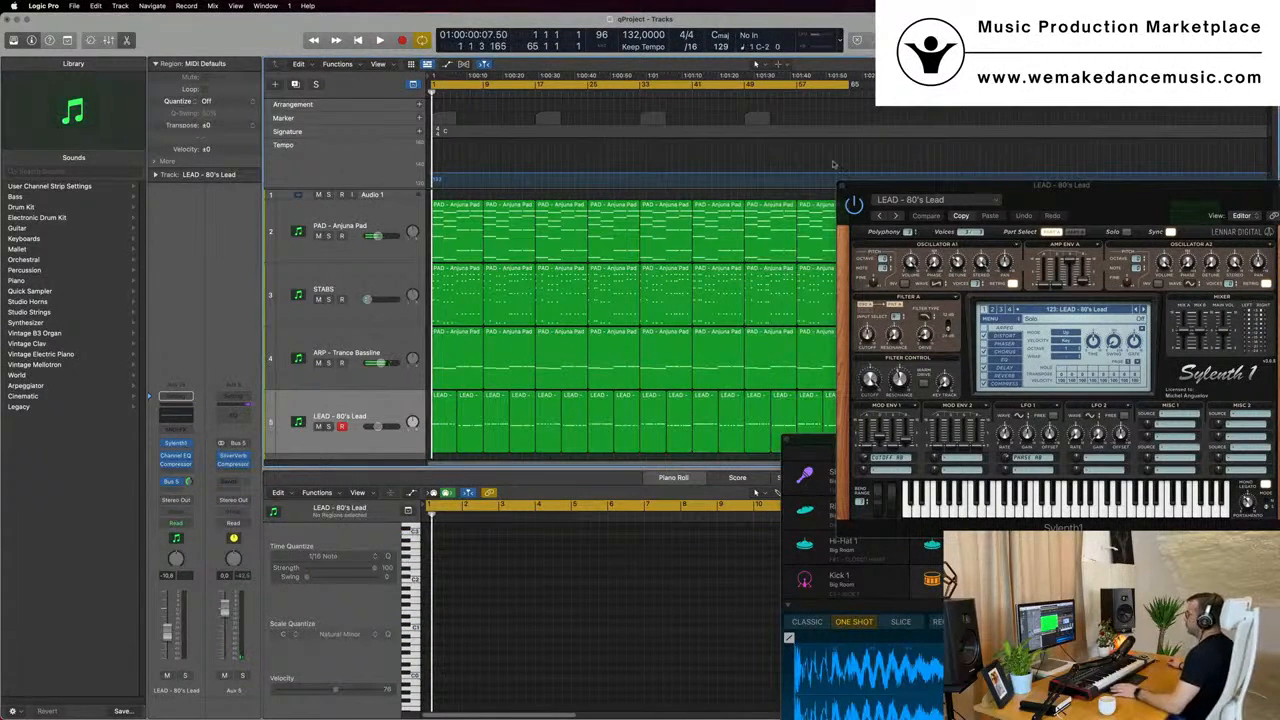
click(412, 87)
drag(1033, 190, 930, 292)
key(space)
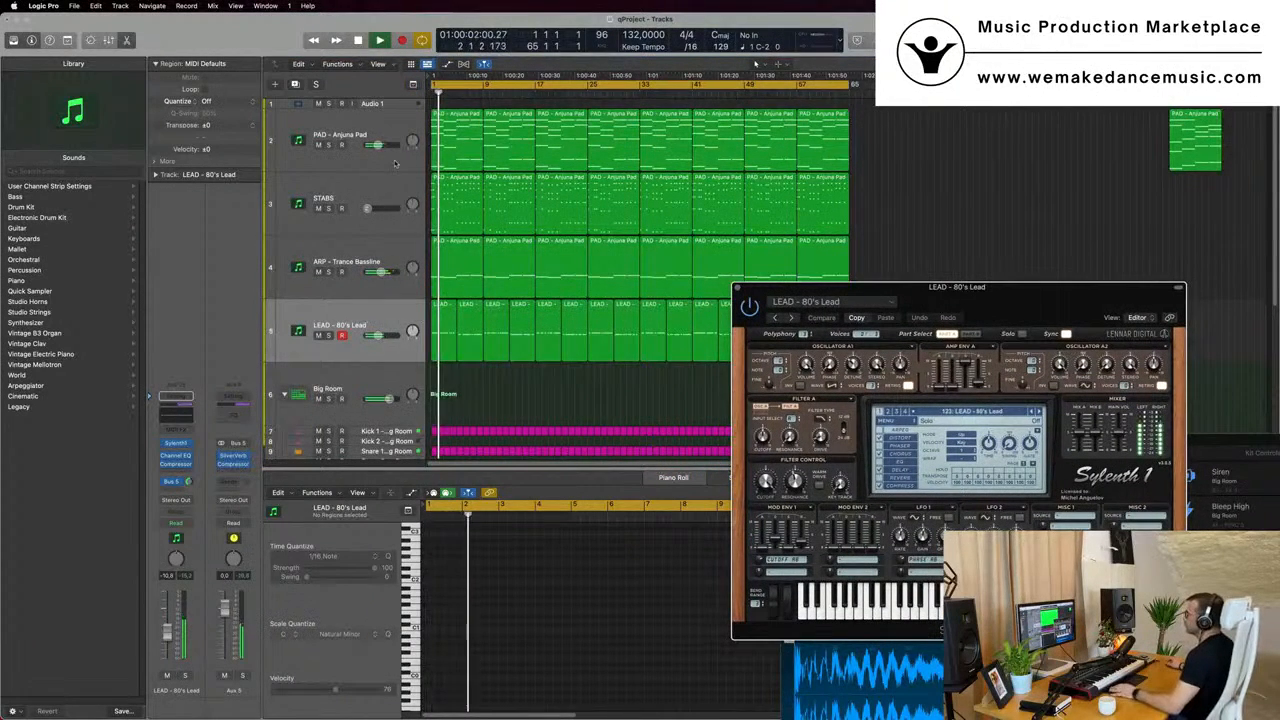
- Listen from bar 1 with the STABS track selected, and return to the LEAD - 80's Lead track with its Sylenth1 window reopened
click(345, 190)
drag(779, 291, 600, 265)
click(558, 262)
key(Return)
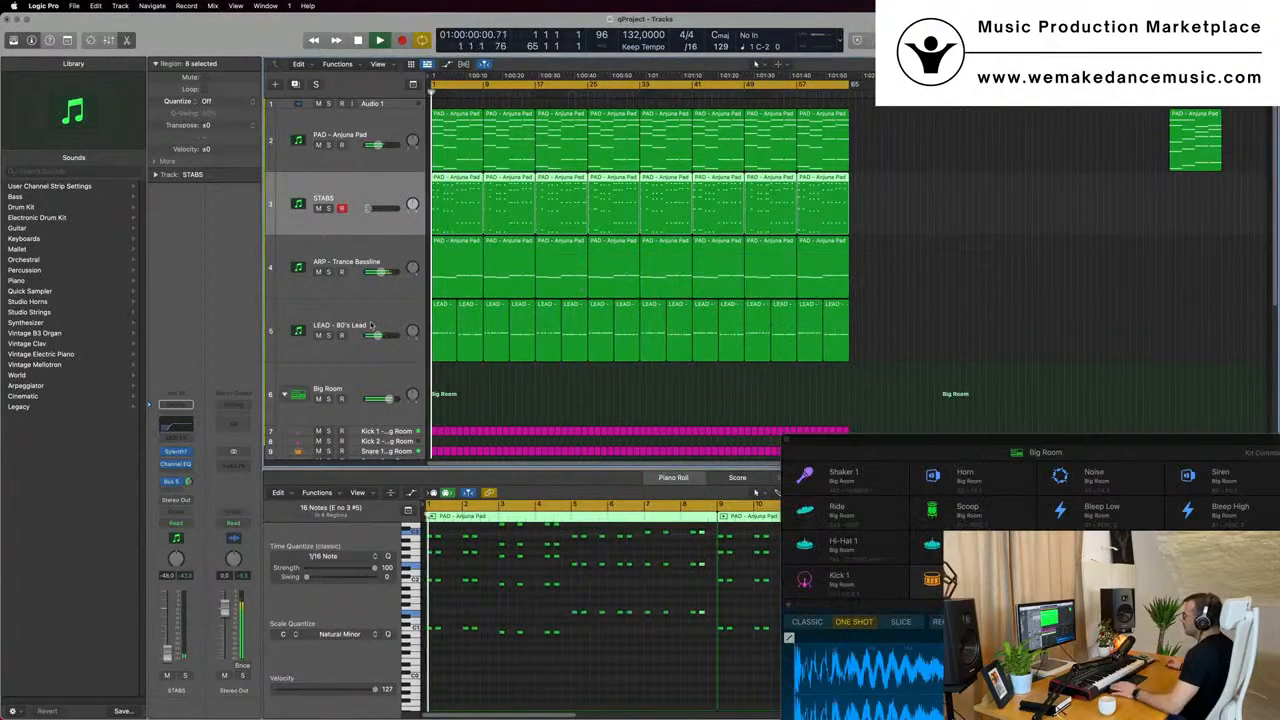
click(363, 329)
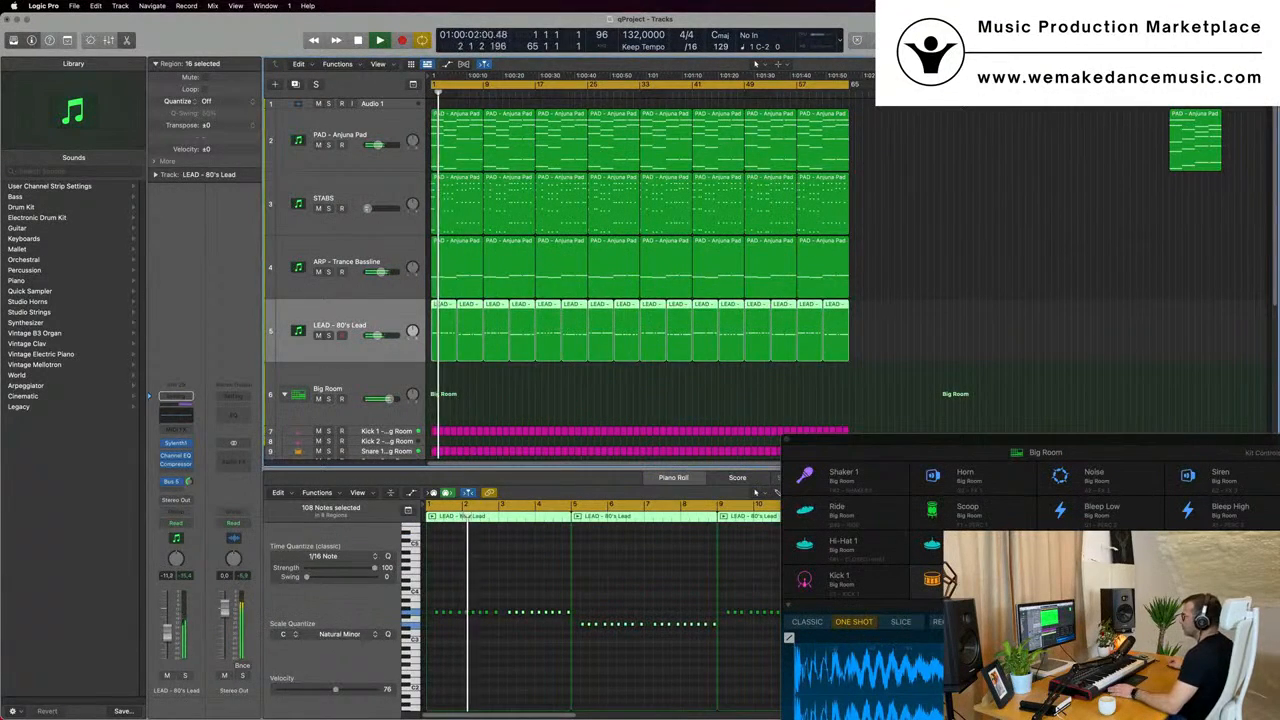
click(176, 442)
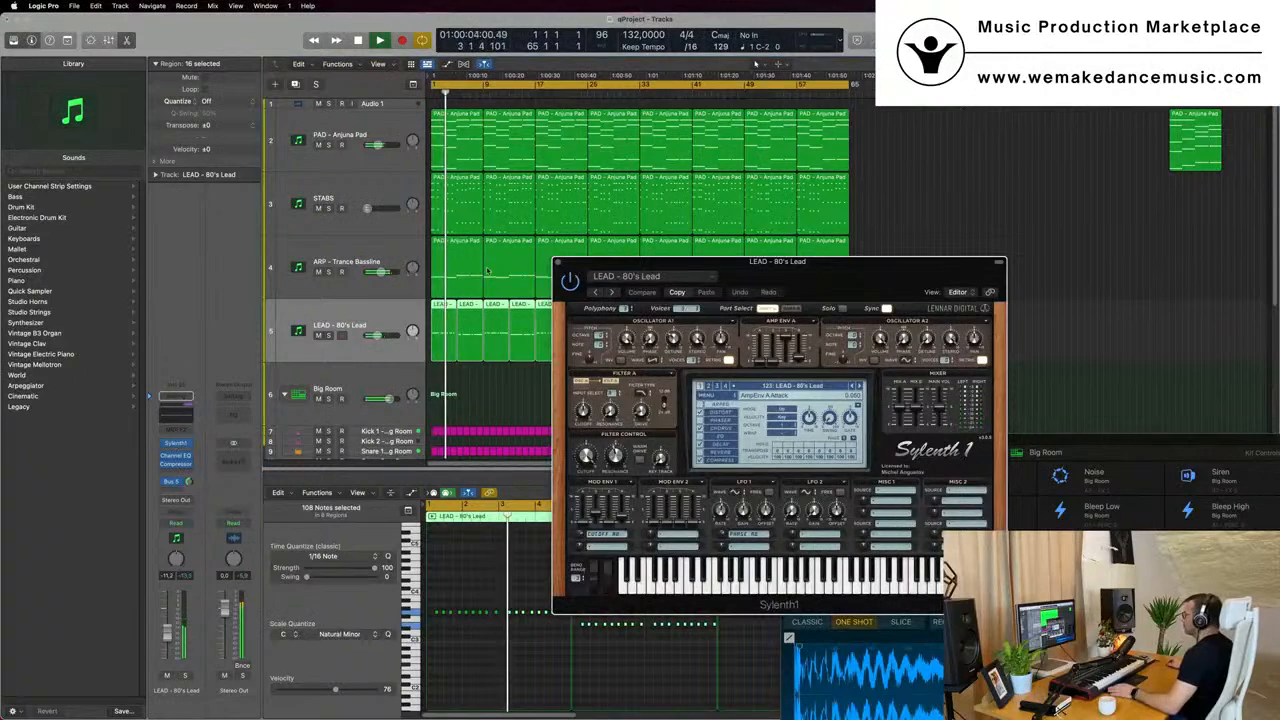
drag(799, 277, 797, 196)
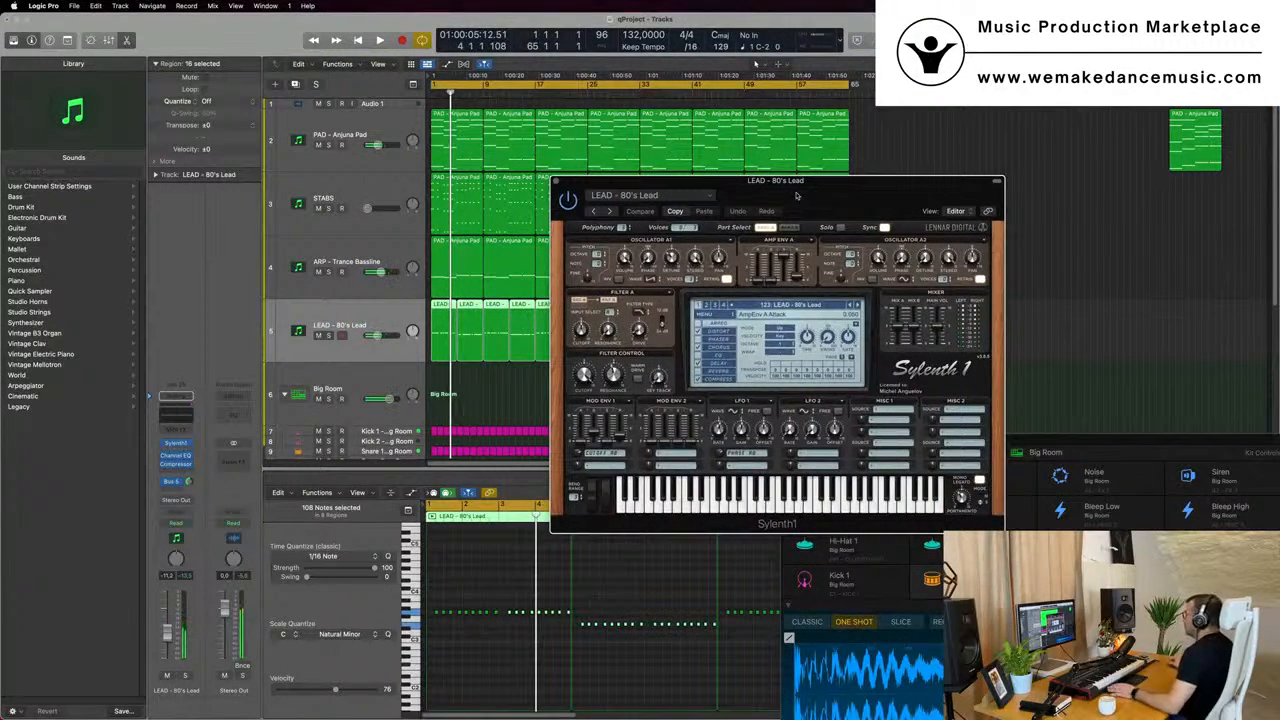
key(space)
- Duplicate the LEAD - 80's Lead track with its settings and copy all of its regions onto the new track
click(310, 98)
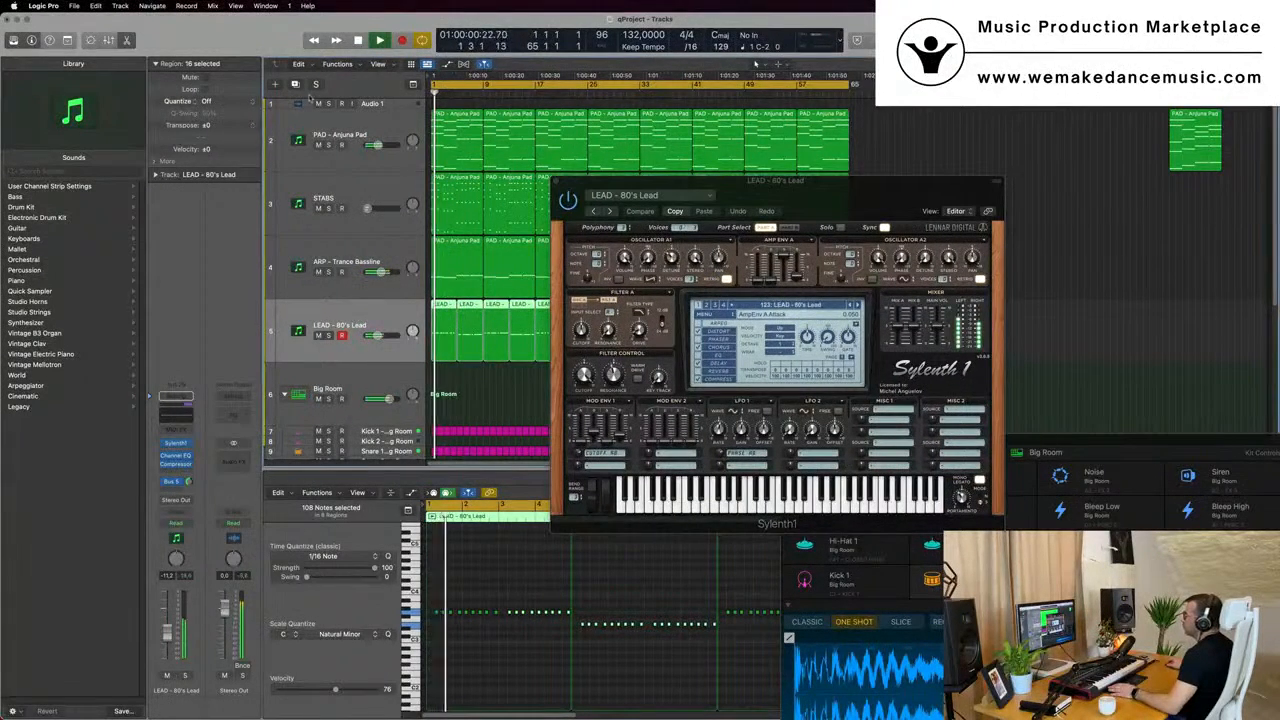
key(super+d)
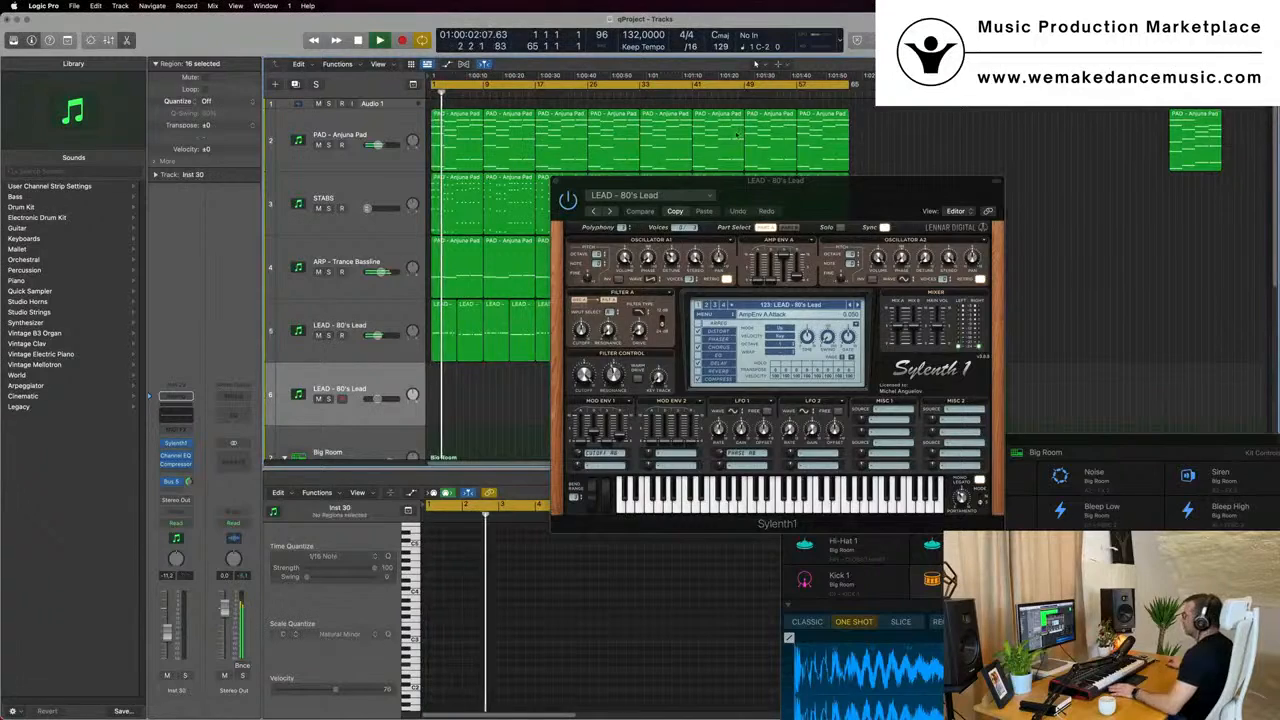
drag(845, 195, 1122, 192)
key(Return)
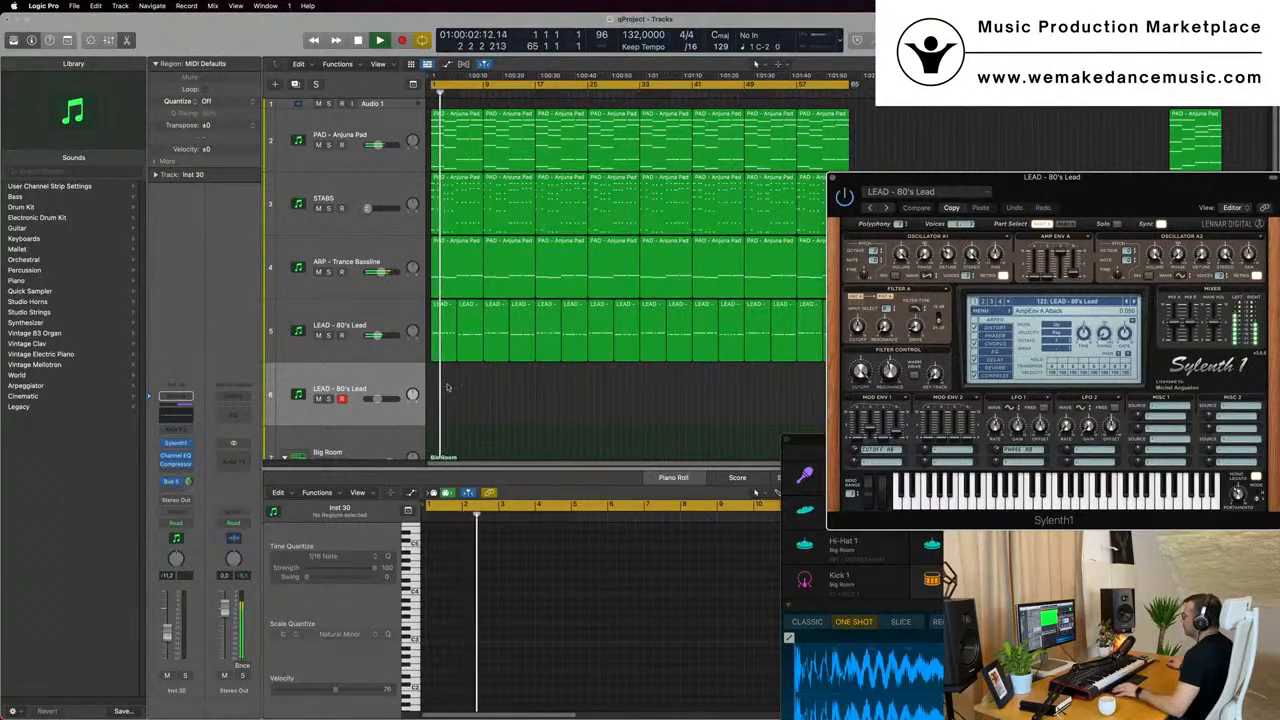
drag(449, 386, 880, 334)
drag(908, 184, 1120, 210)
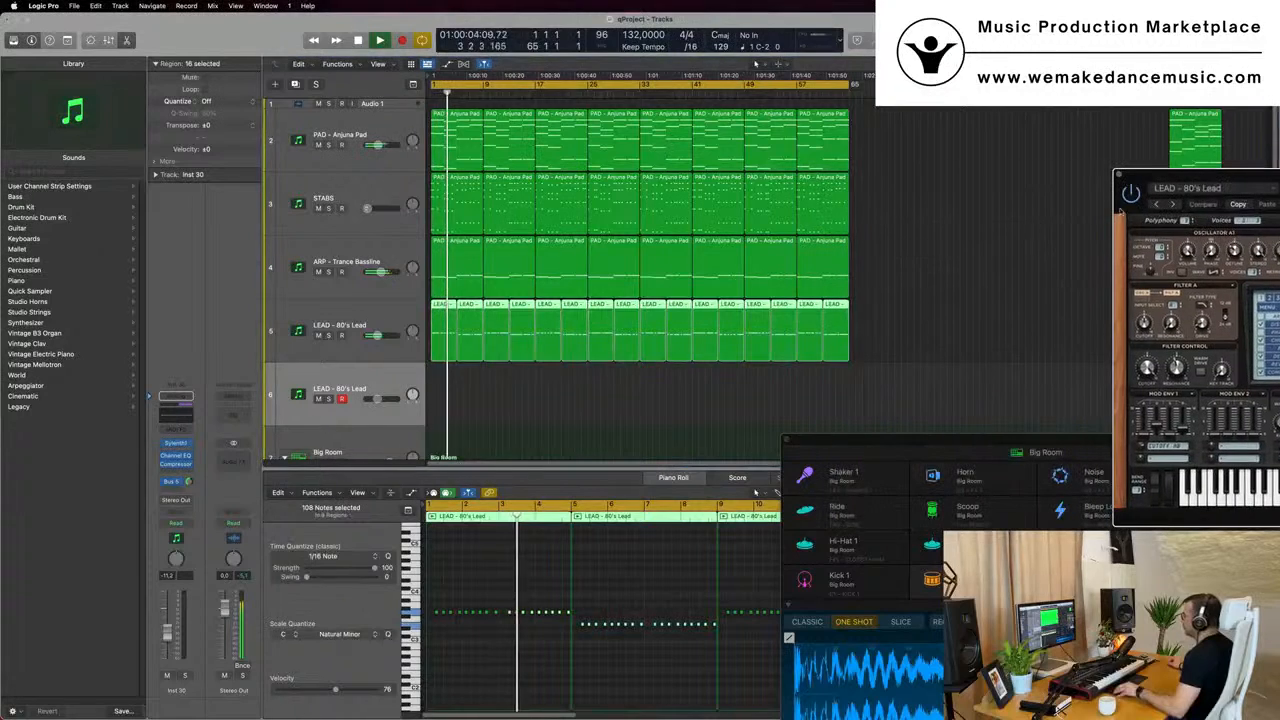
drag(438, 309, 438, 381)
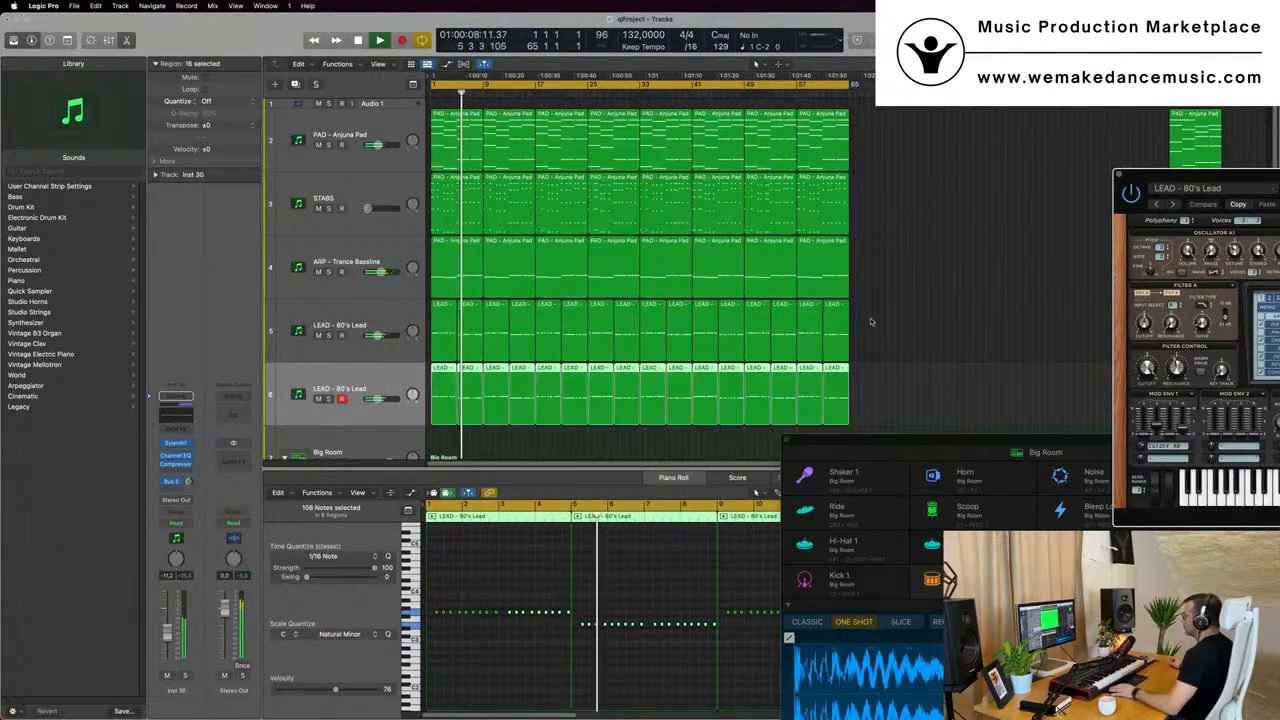
- Mute the duplicate lead track, reselect the original lead track and bring its Sylenth1 window into view
click(318, 398)
key(Up)
drag(1249, 183, 661, 212)
click(661, 212)
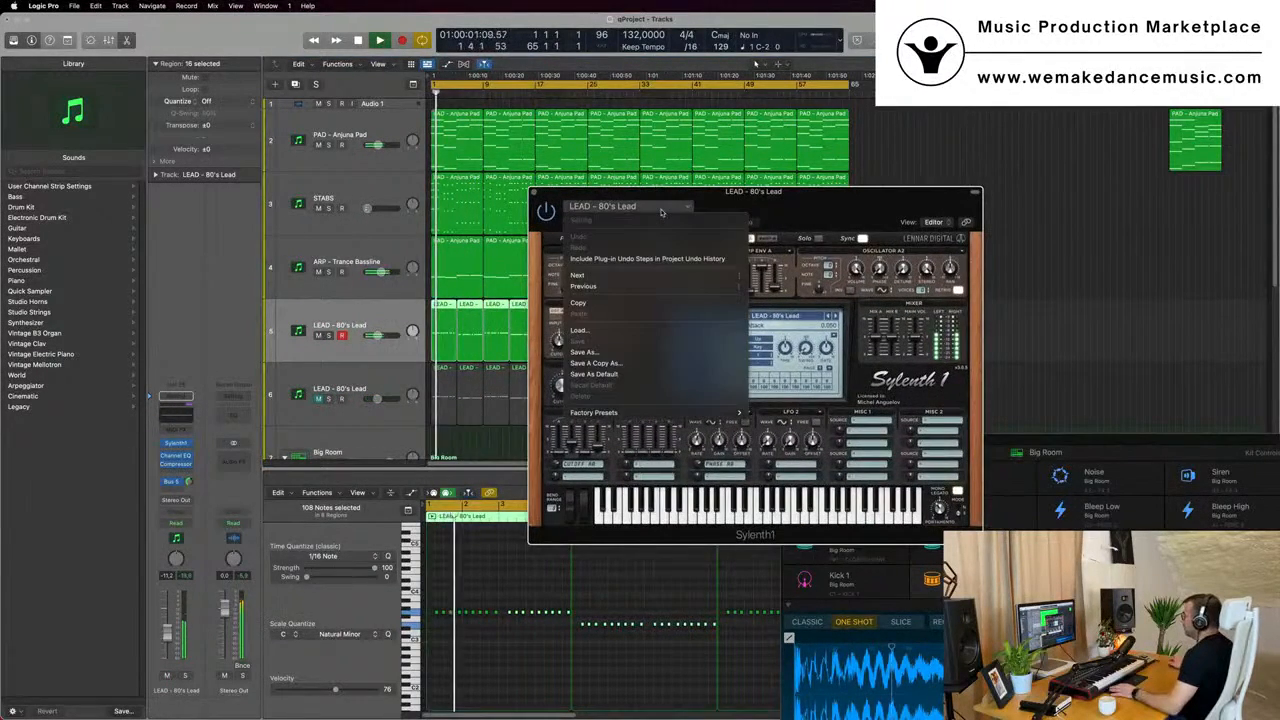
mouse_move(651, 414)
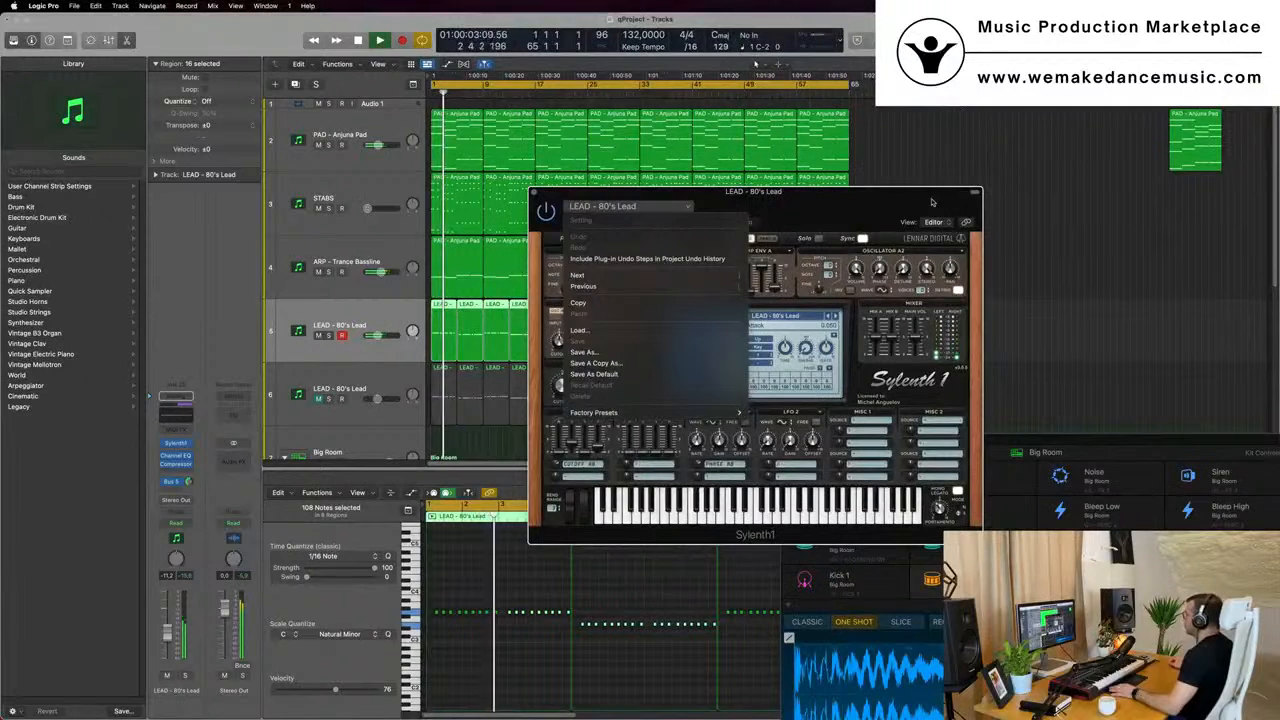
click(780, 212)
- Audition successive Sylenth1 presets on the original lead track up to LEAD - Basic Super Saw, and shift the synth window clear of the upper tracks
click(835, 316)
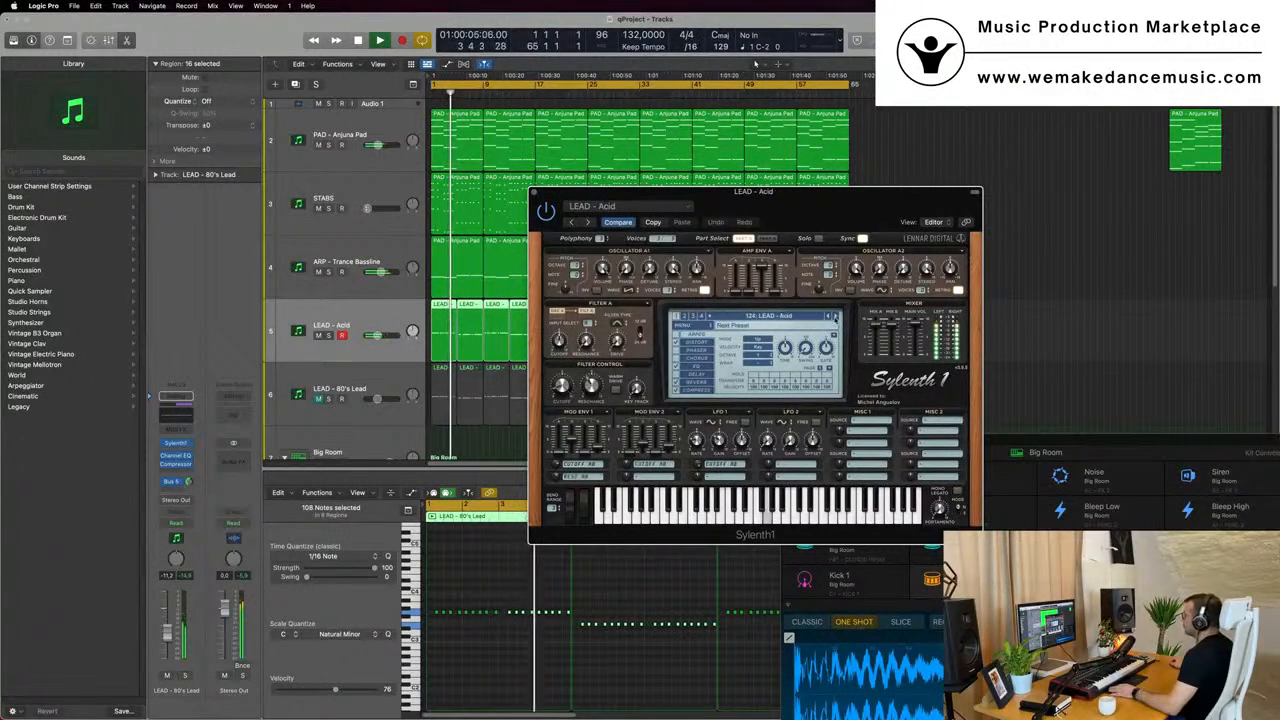
click(835, 316)
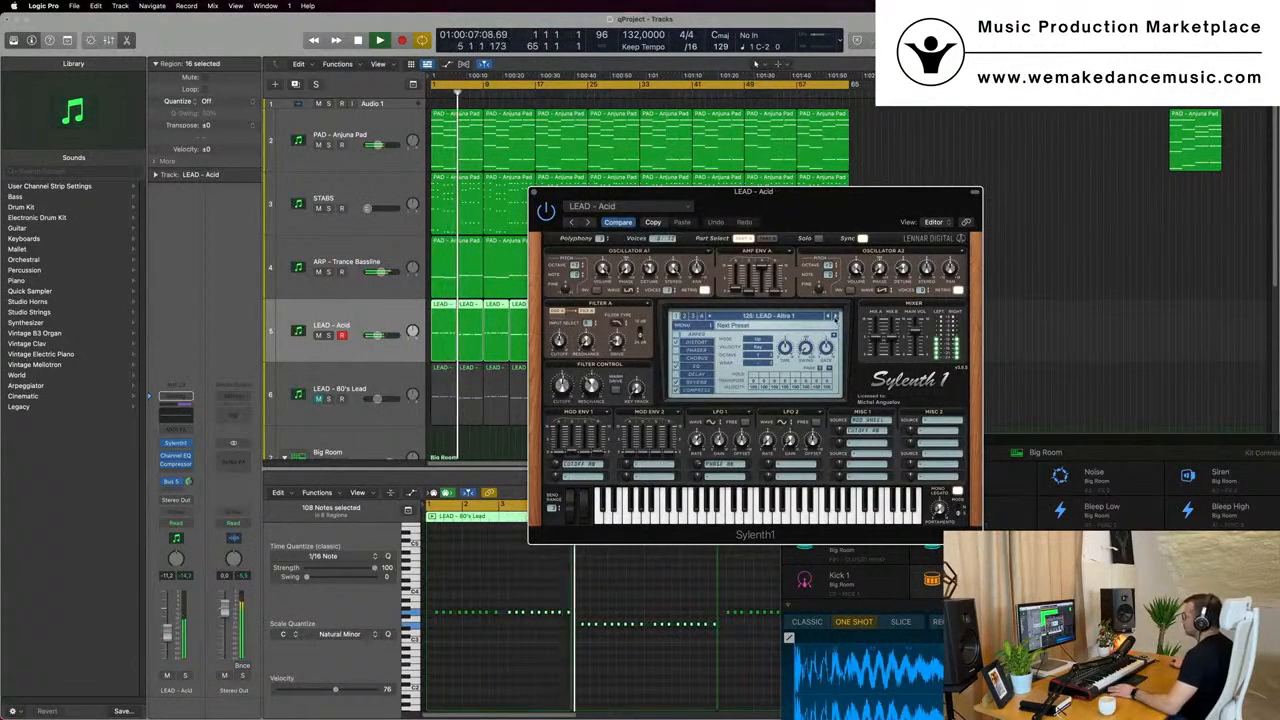
click(835, 316)
click(835, 316)
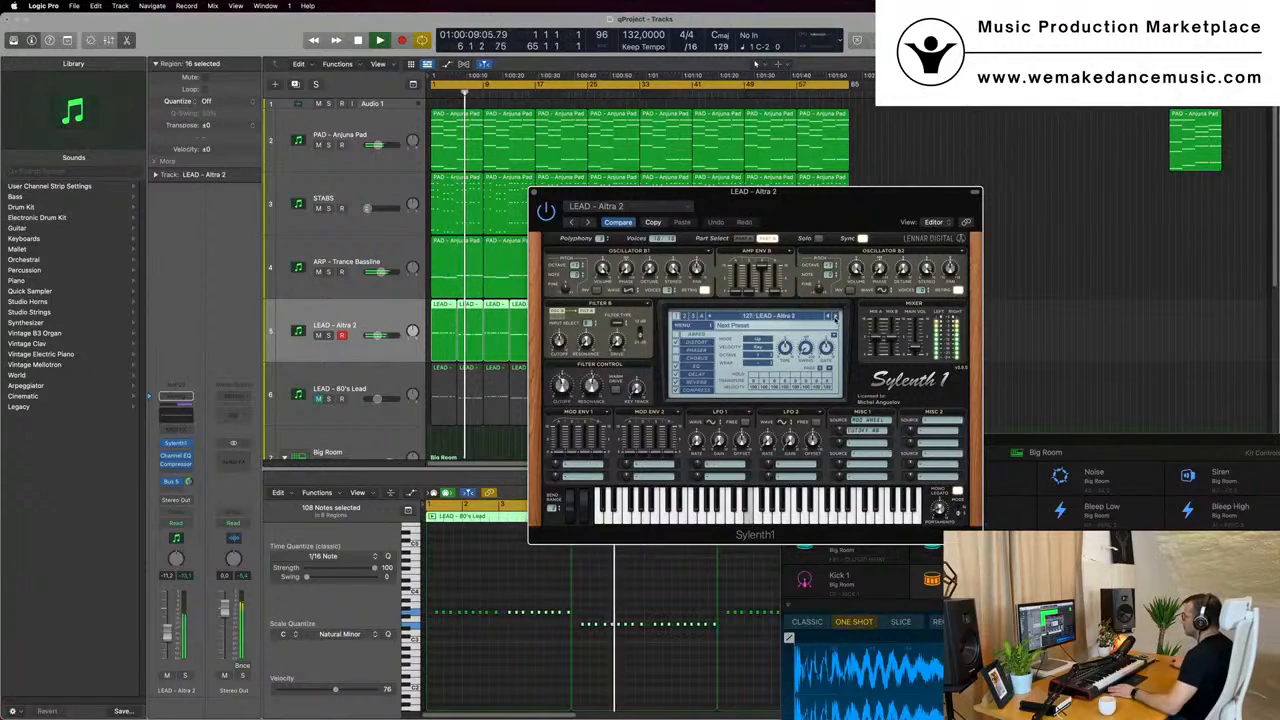
click(833, 317)
click(835, 316)
drag(857, 209, 959, 238)
key(space)
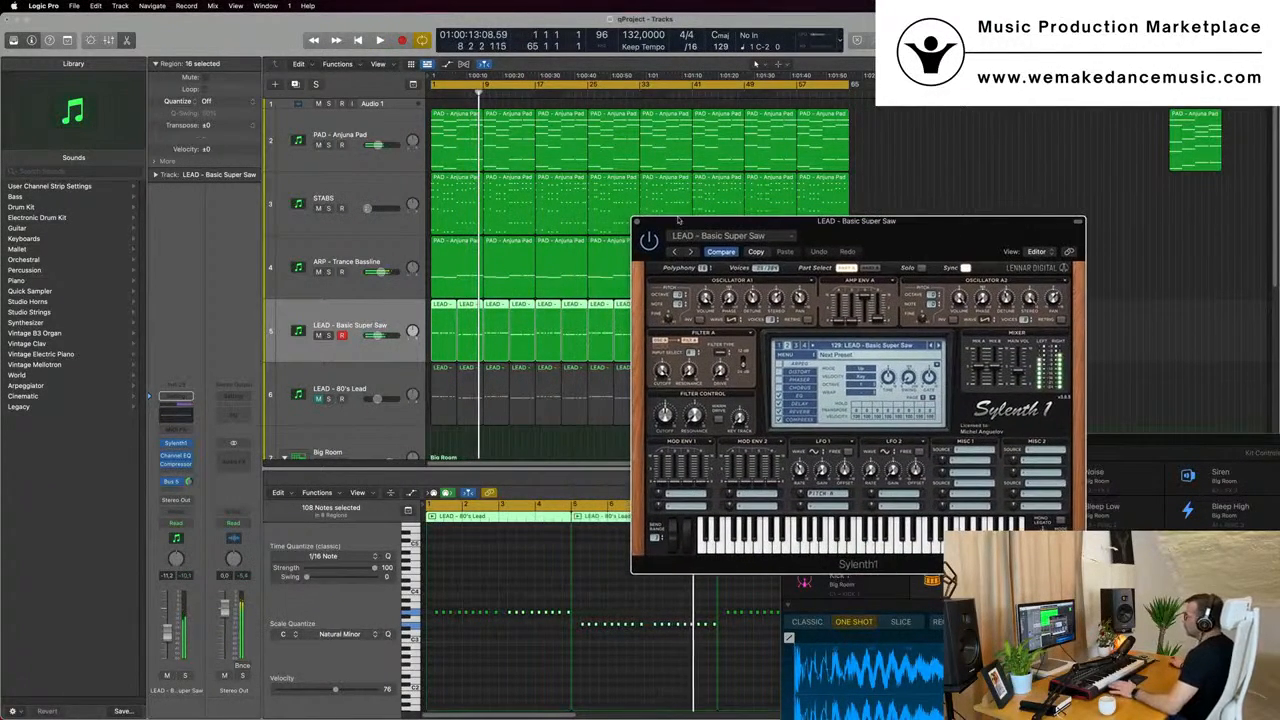
- Select the STABS track, raise its volume to about -22 dB and replay the mix from bar 1
click(381, 183)
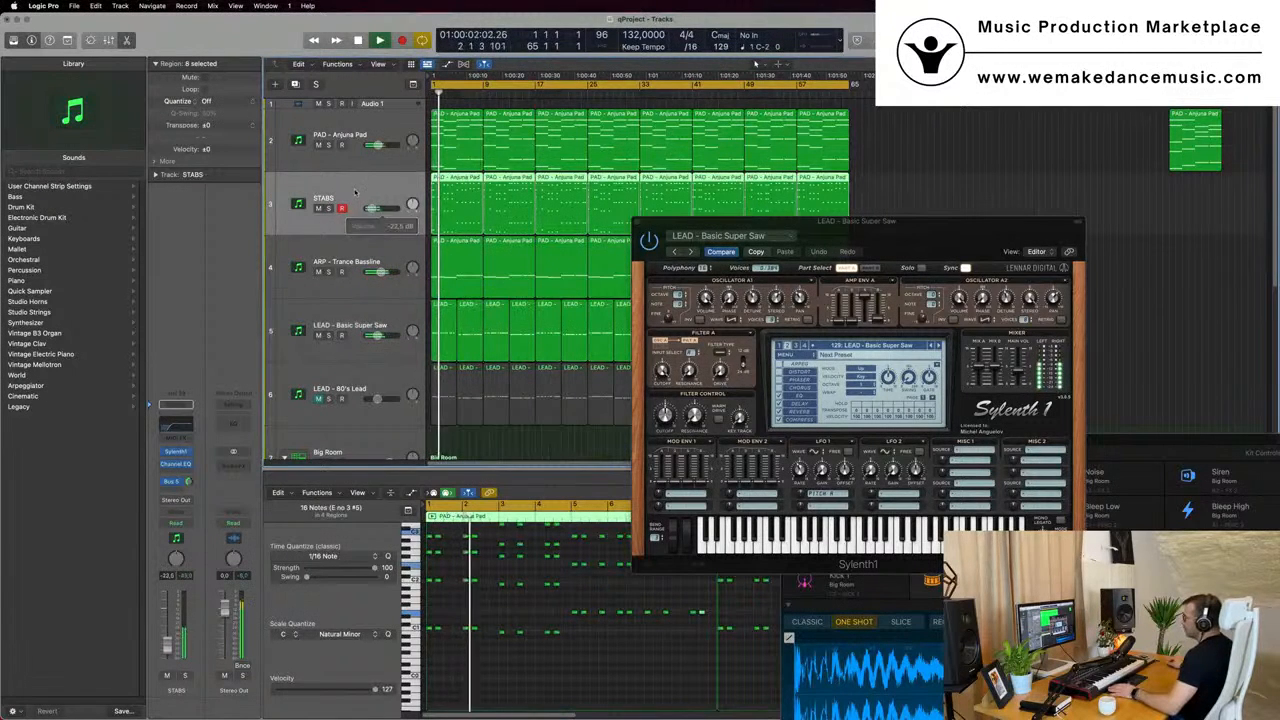
key(space)
key(space)
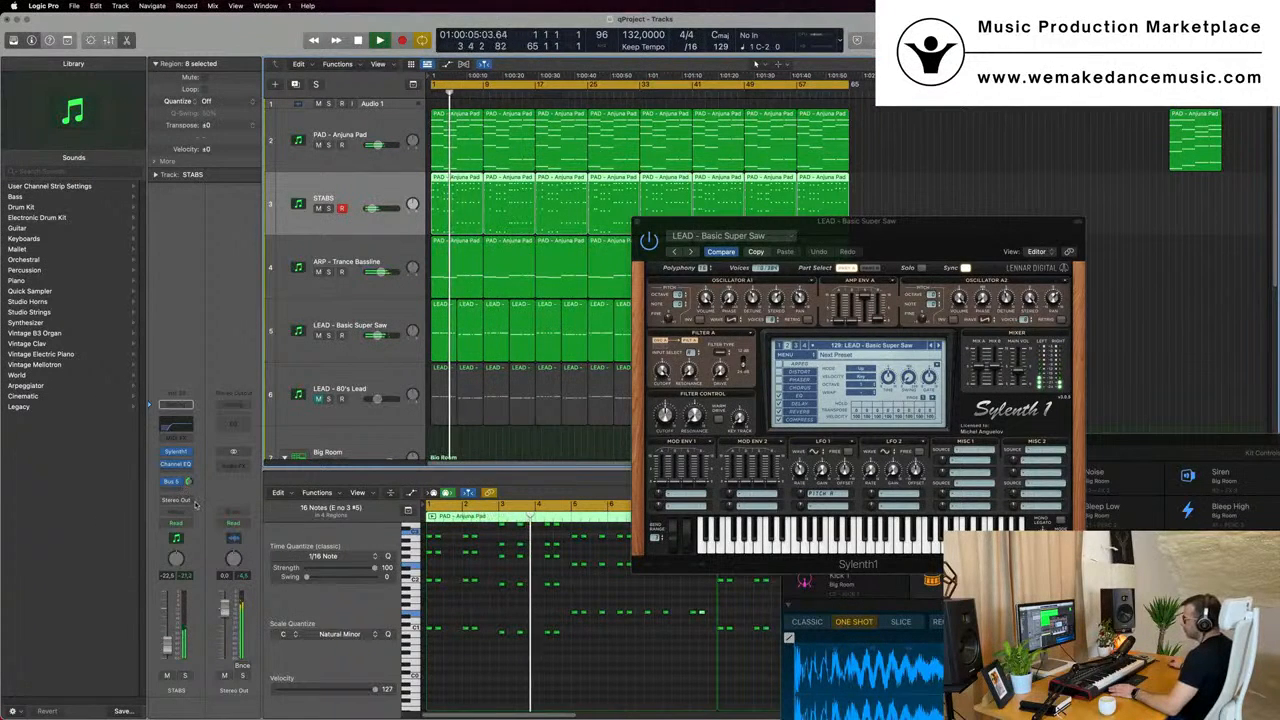
key(space)
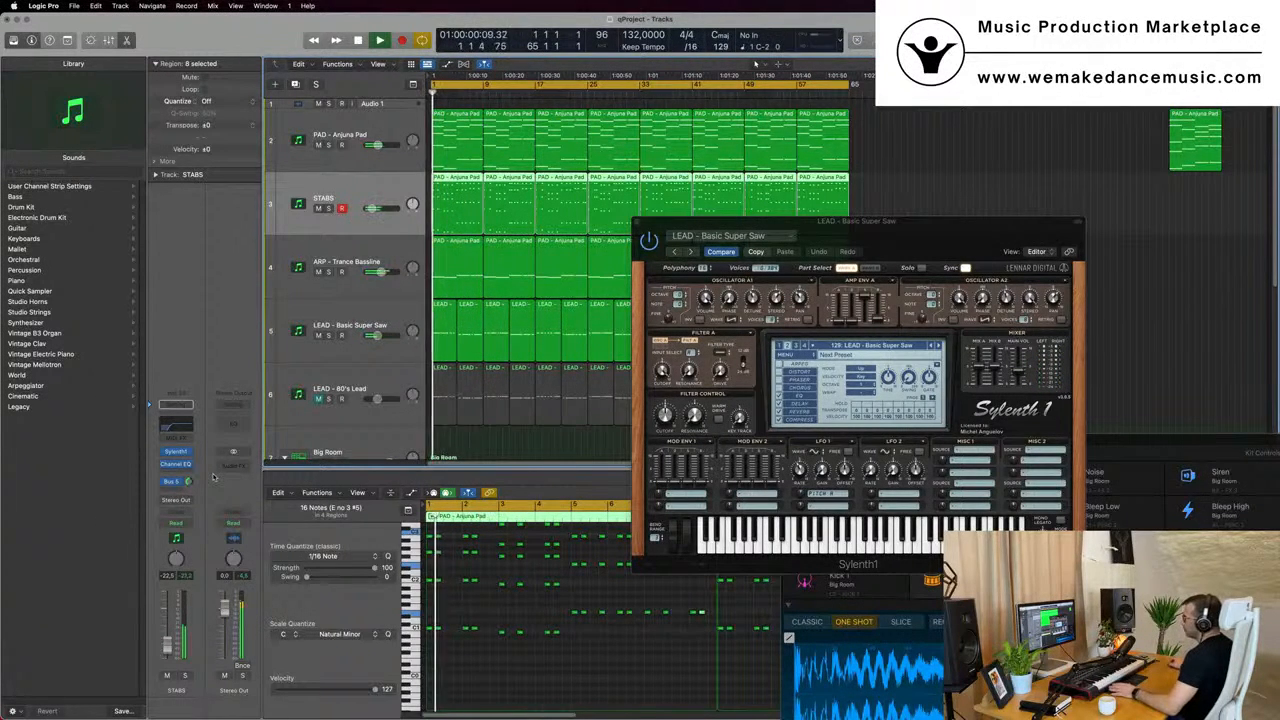
- Compare the mix with STABS muted and unmuted, and raise the STABS volume to -20.0 dB
click(317, 209)
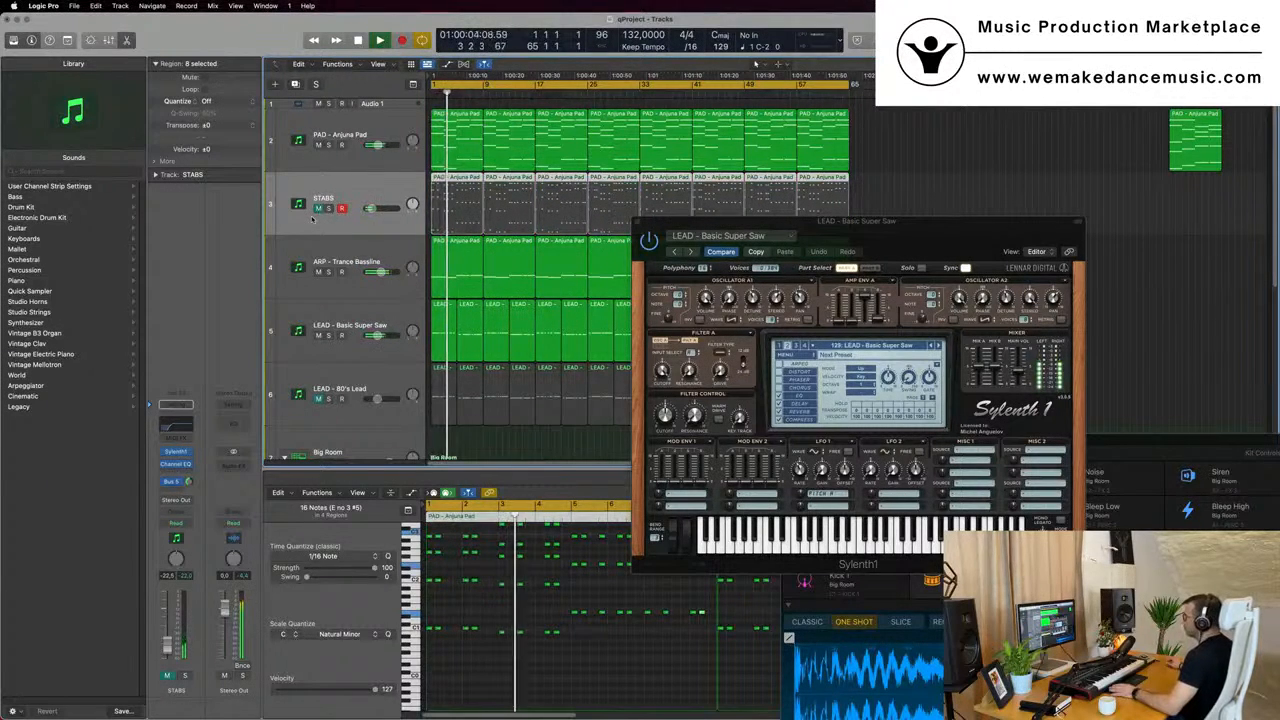
click(317, 208)
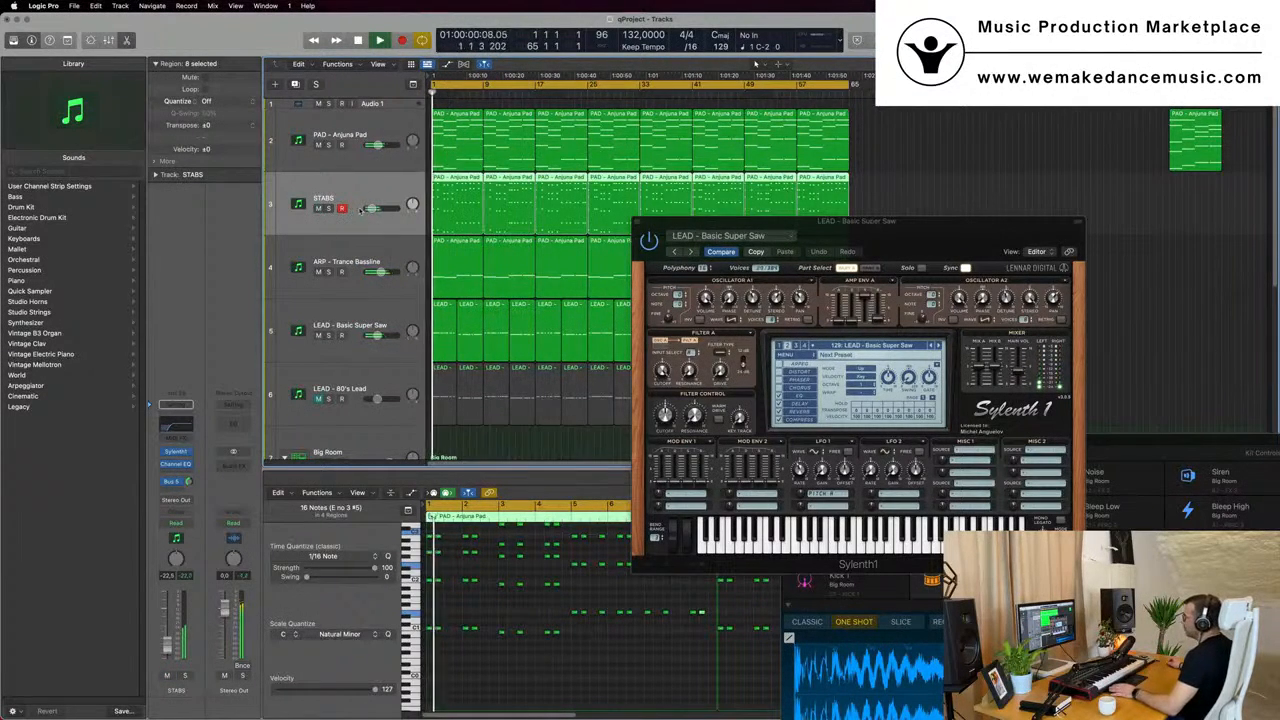
drag(371, 209, 373, 209)
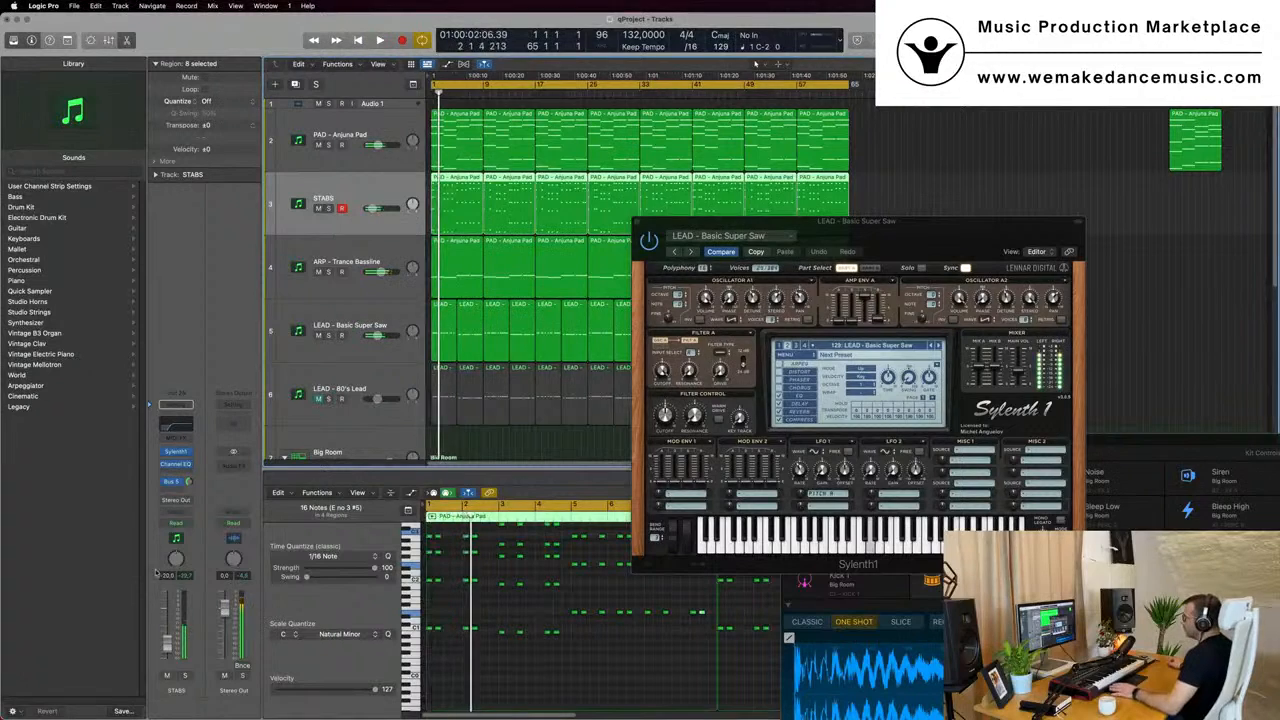
- Open the STABS Sylenth1, raise the track volume to about -18 dB, adjust the filter control cutoff and close the synth window
click(176, 452)
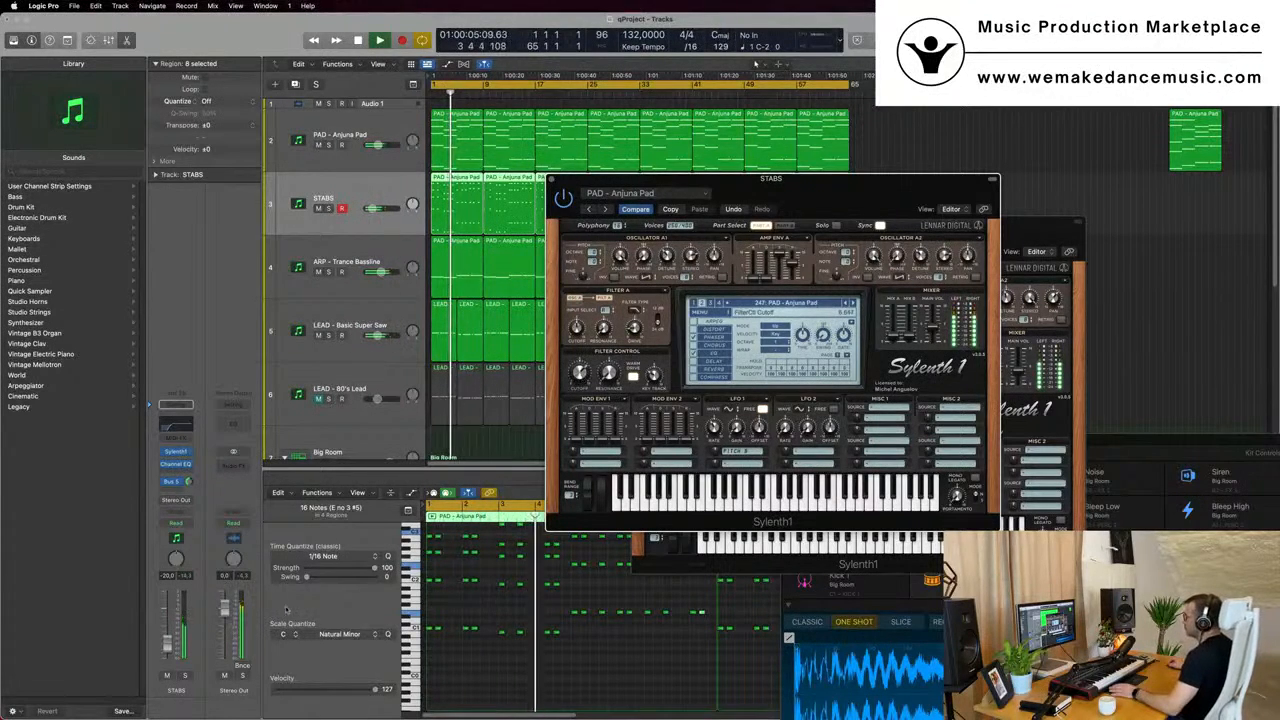
drag(167, 650, 166, 645)
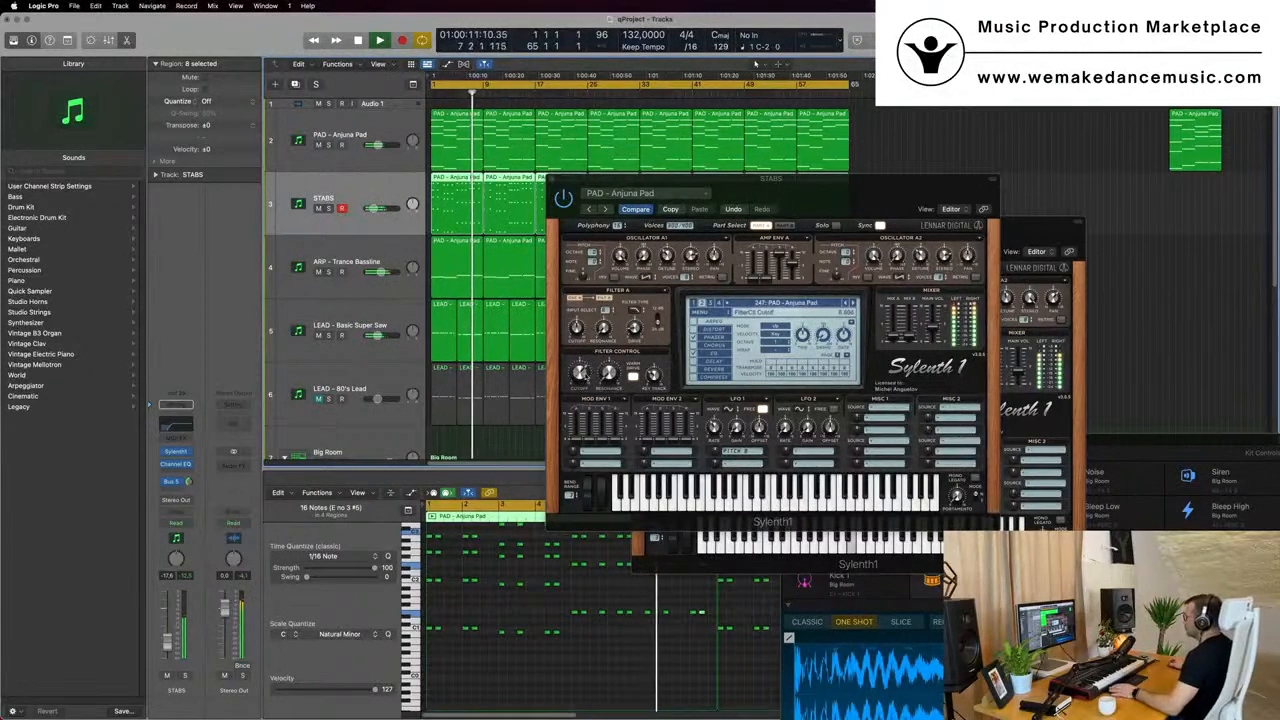
drag(580, 378, 579, 388)
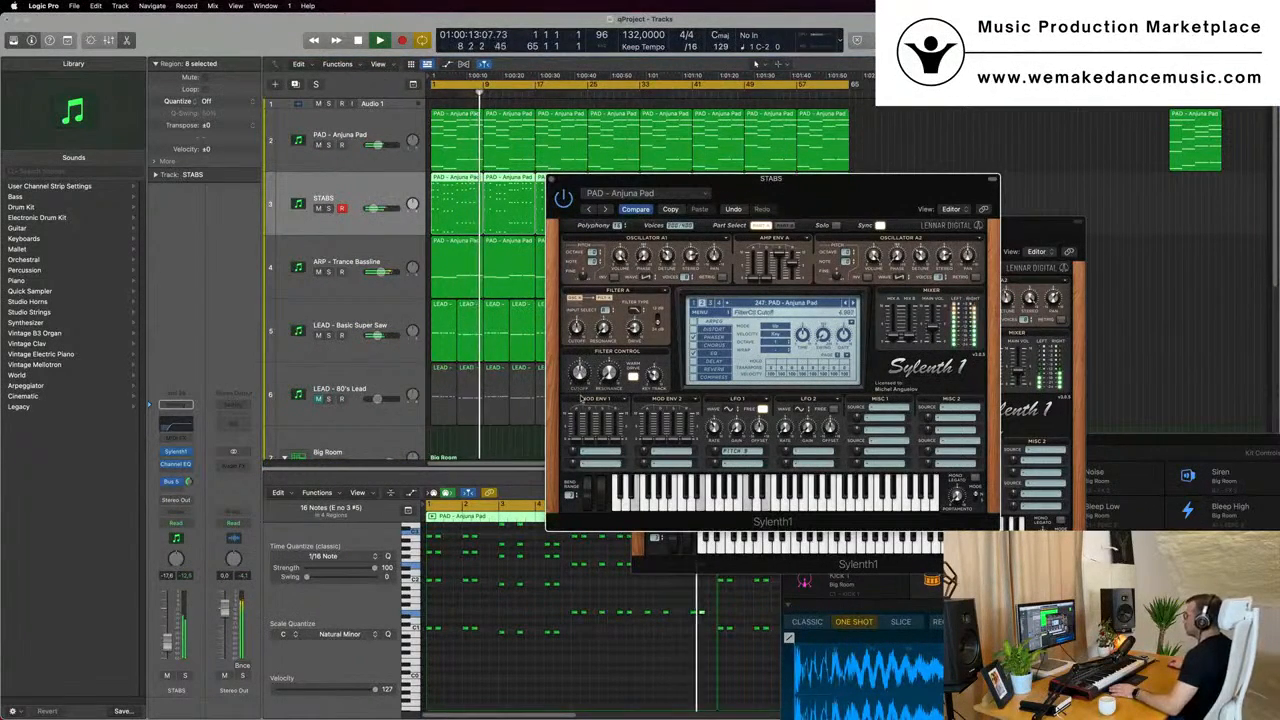
key(space)
click(553, 179)
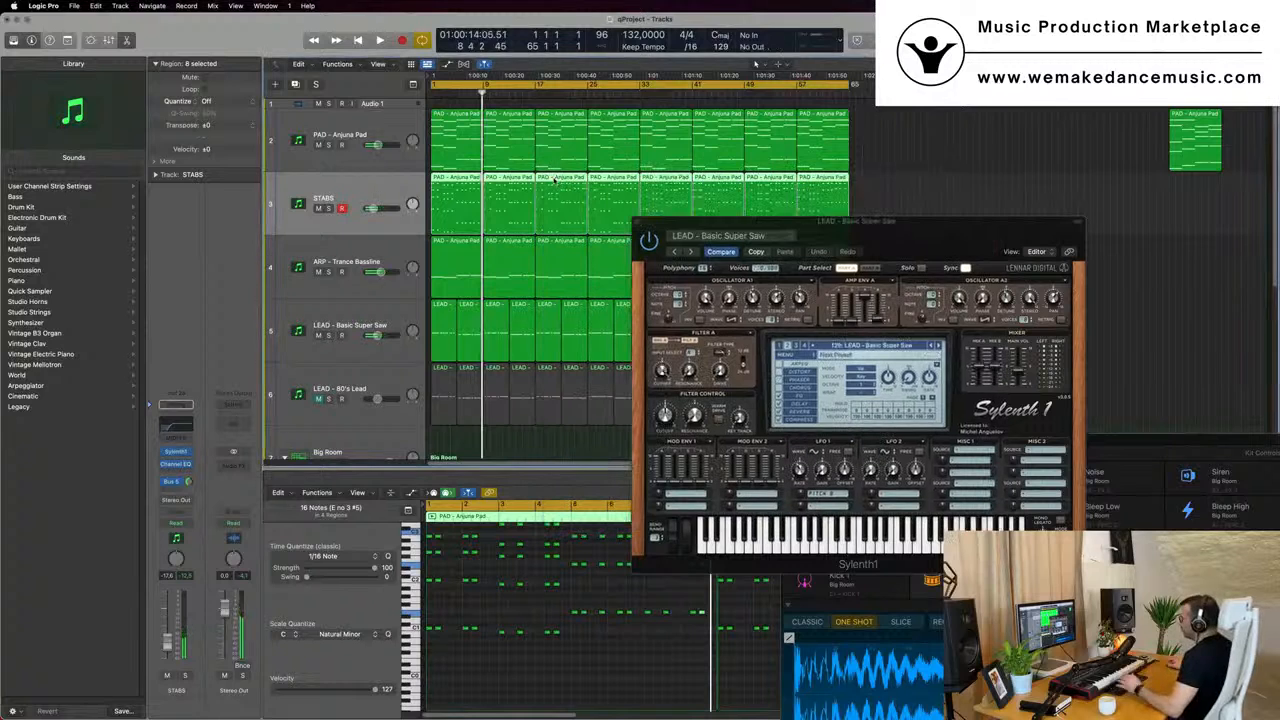
- Replay from bar 1 while changing the original lead's Sylenth1 preset to LEAD - Brazil 1, and reselect the lead track
drag(848, 232, 766, 232)
key(Return)
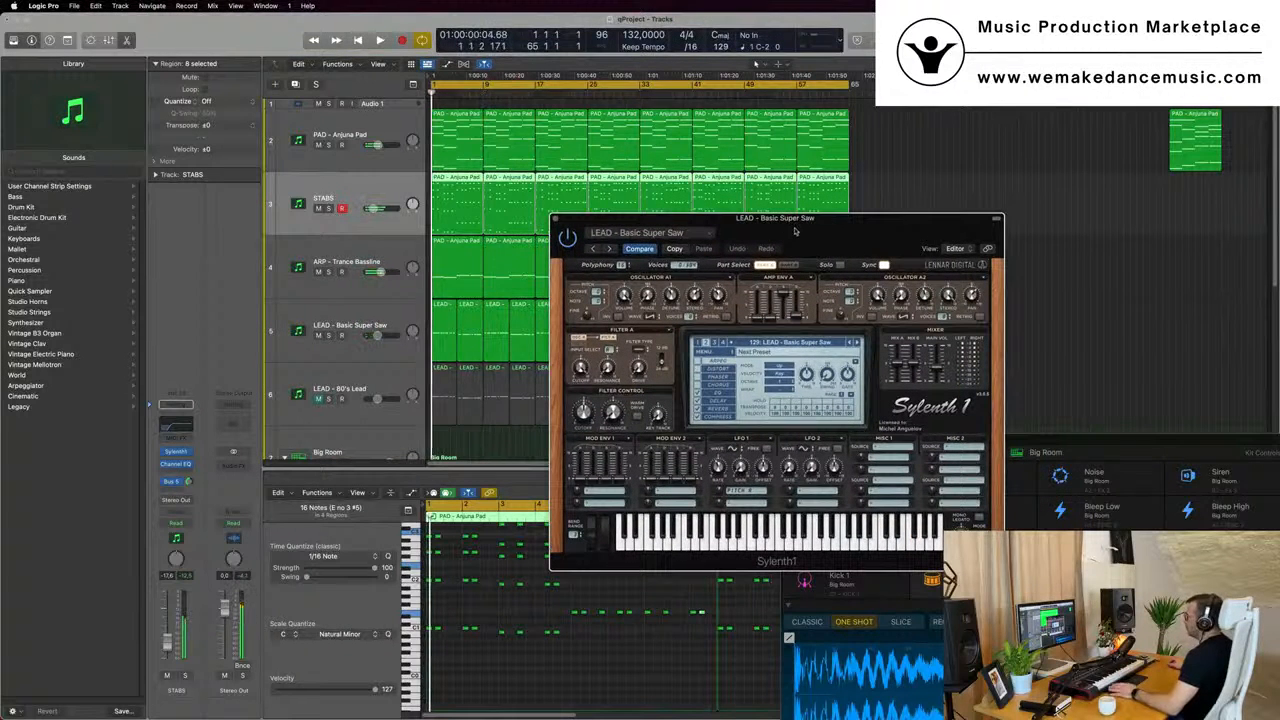
key(space)
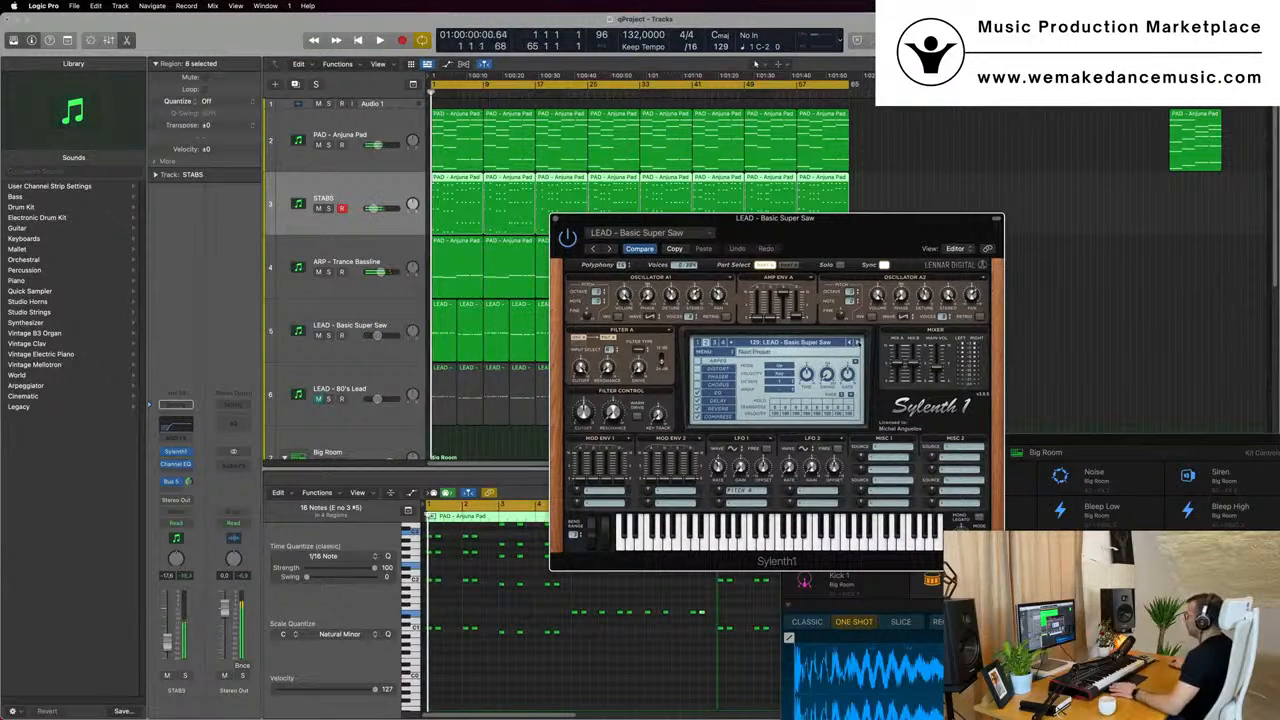
click(856, 342)
click(856, 342)
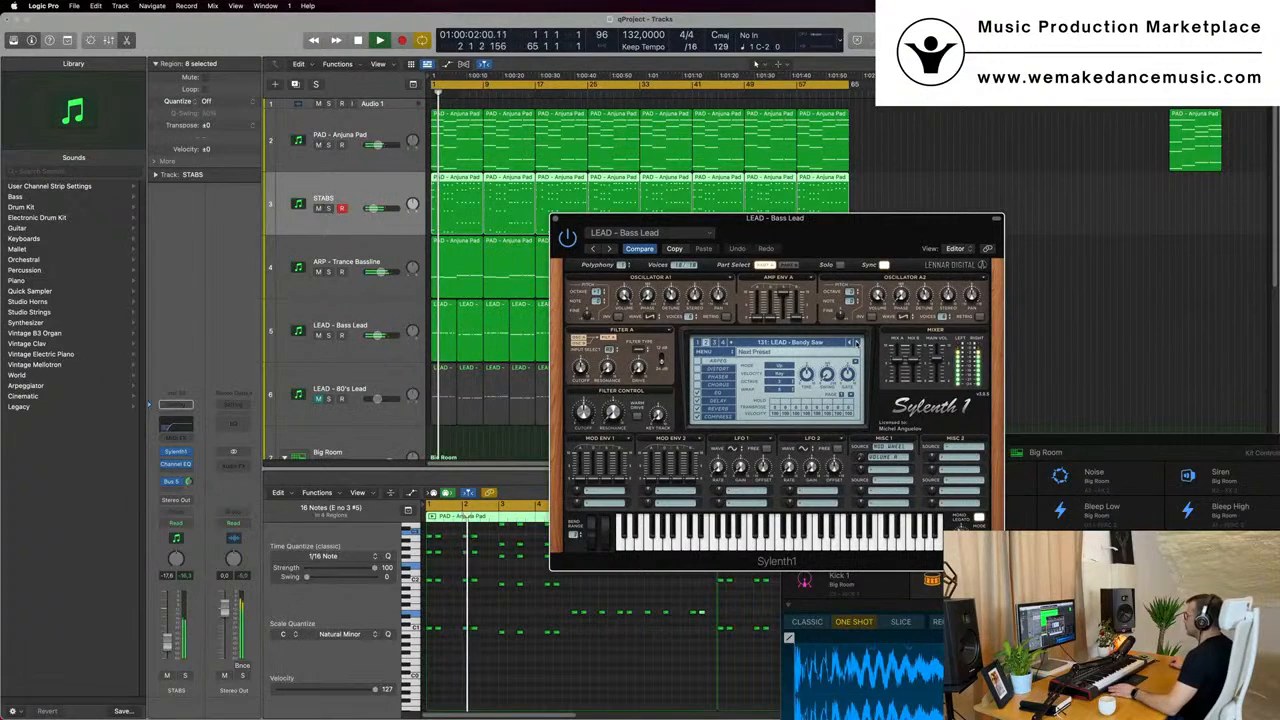
click(856, 342)
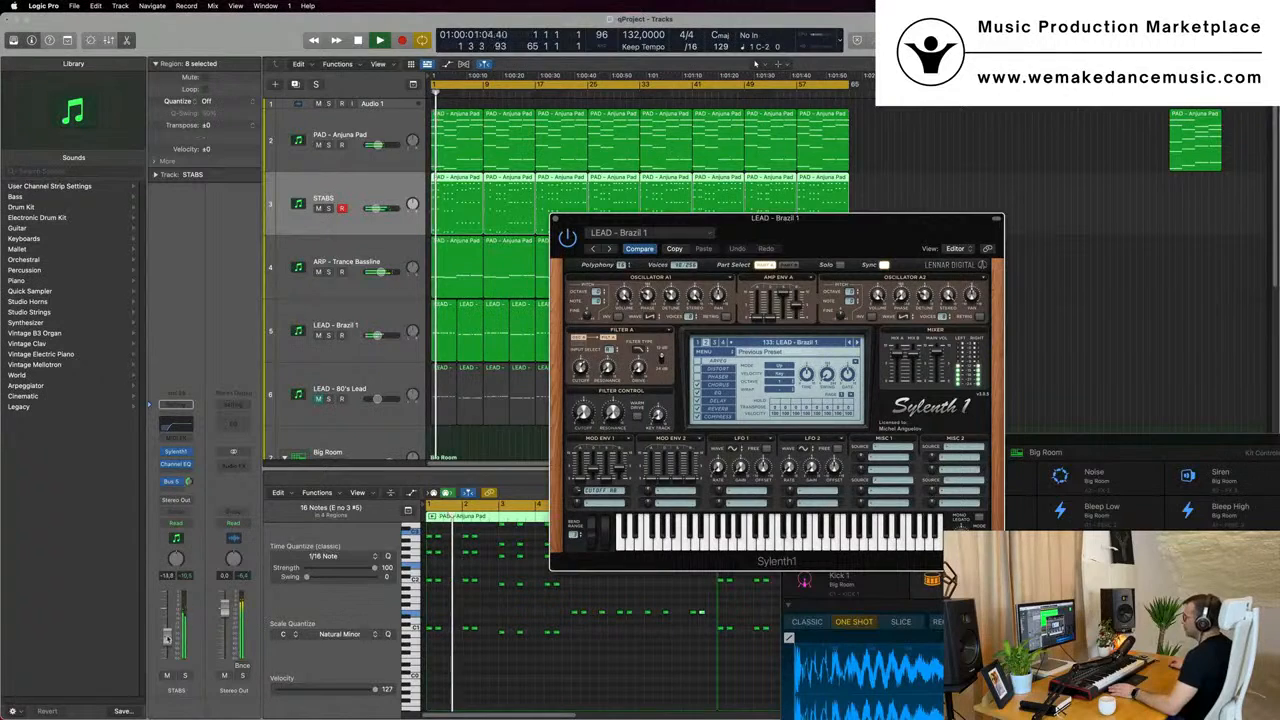
click(755, 63)
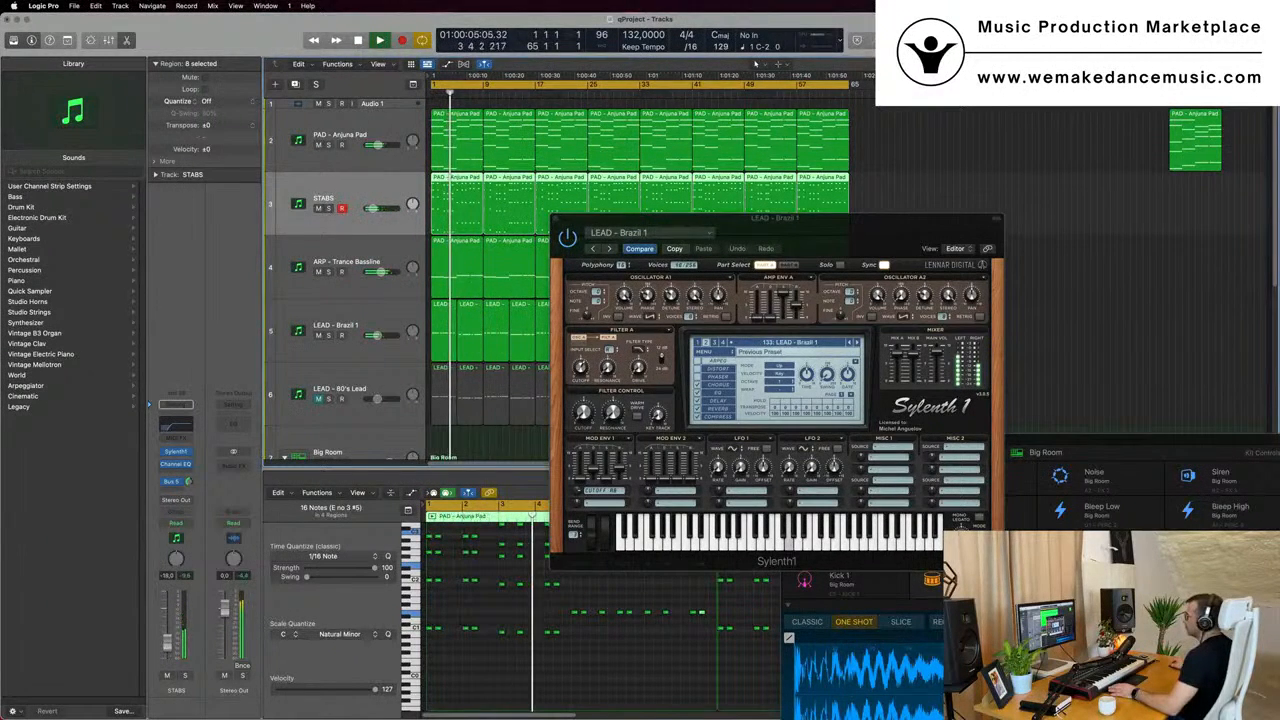
click(375, 324)
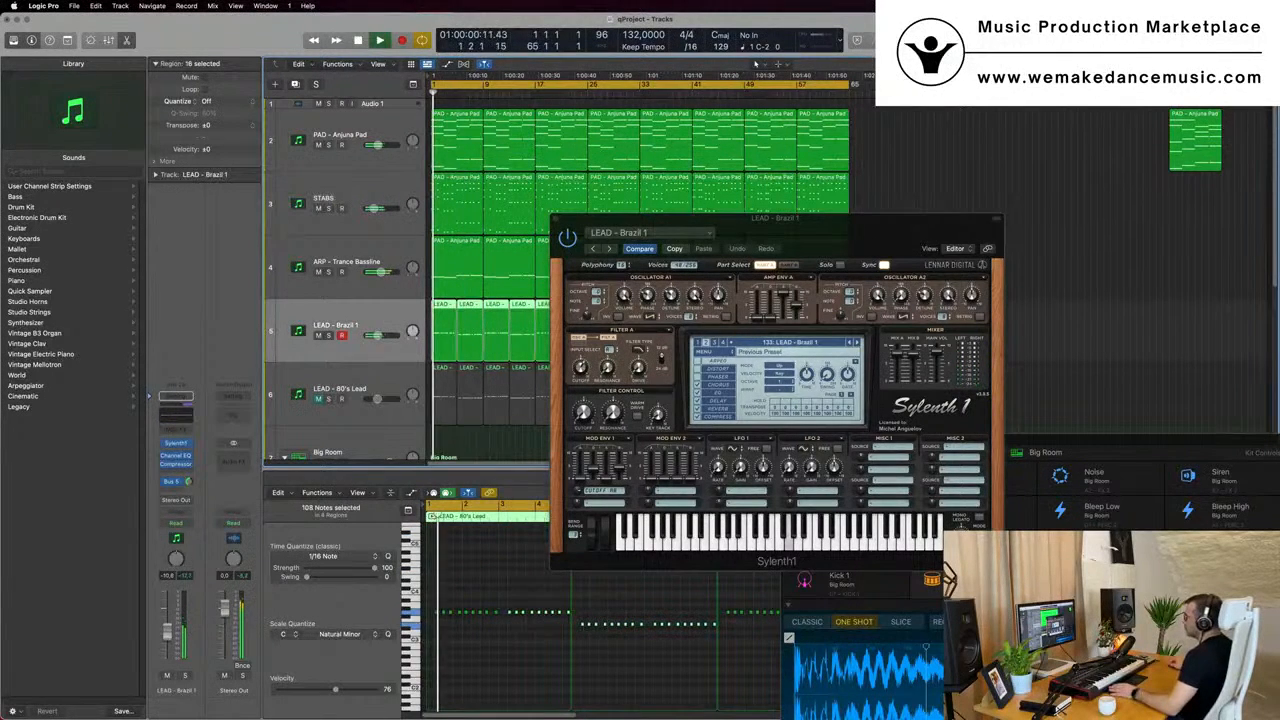
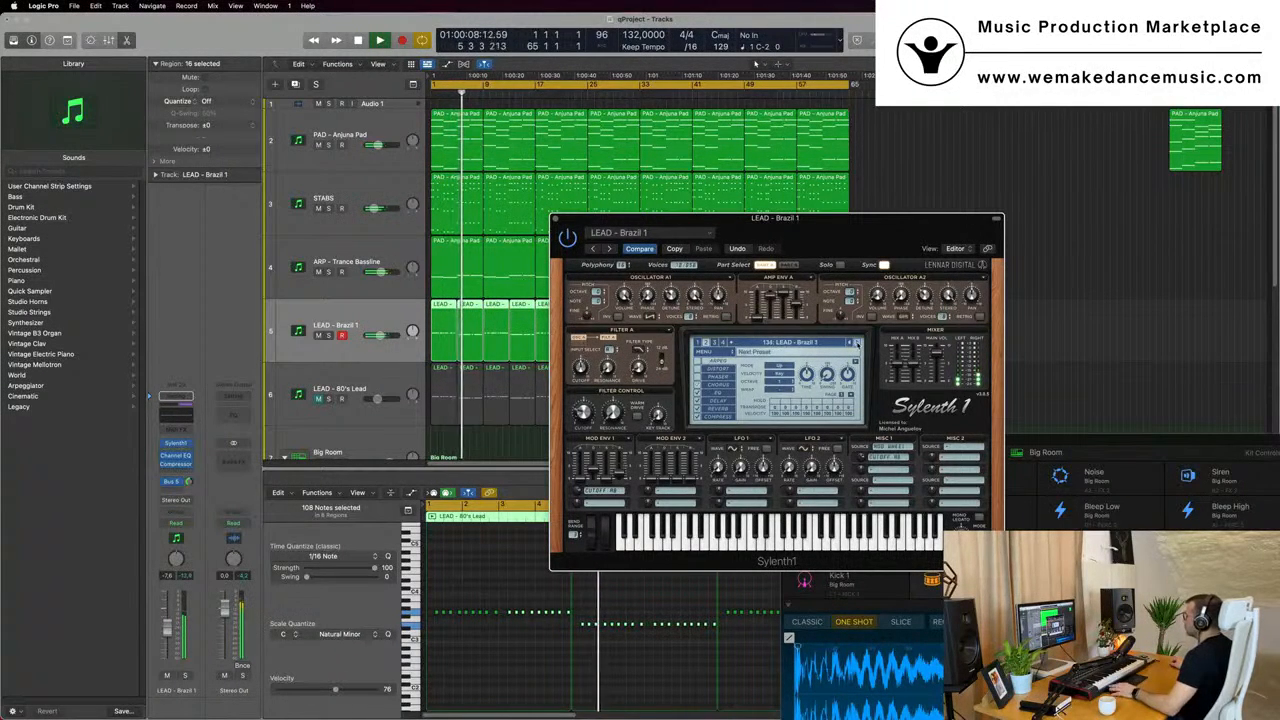
- Switch the lead's Sylenth1 preset to LEAD - Brazil 2 and compare the lead soloed and within the full mix
key(])
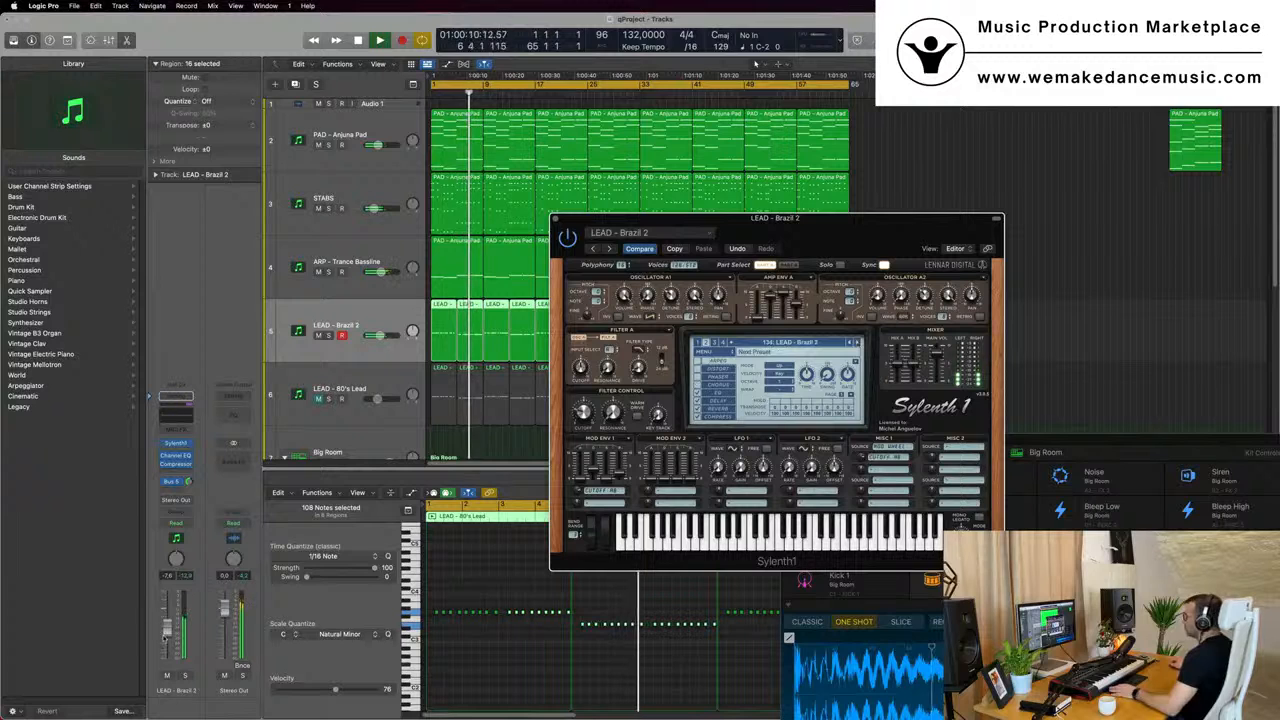
key(s)
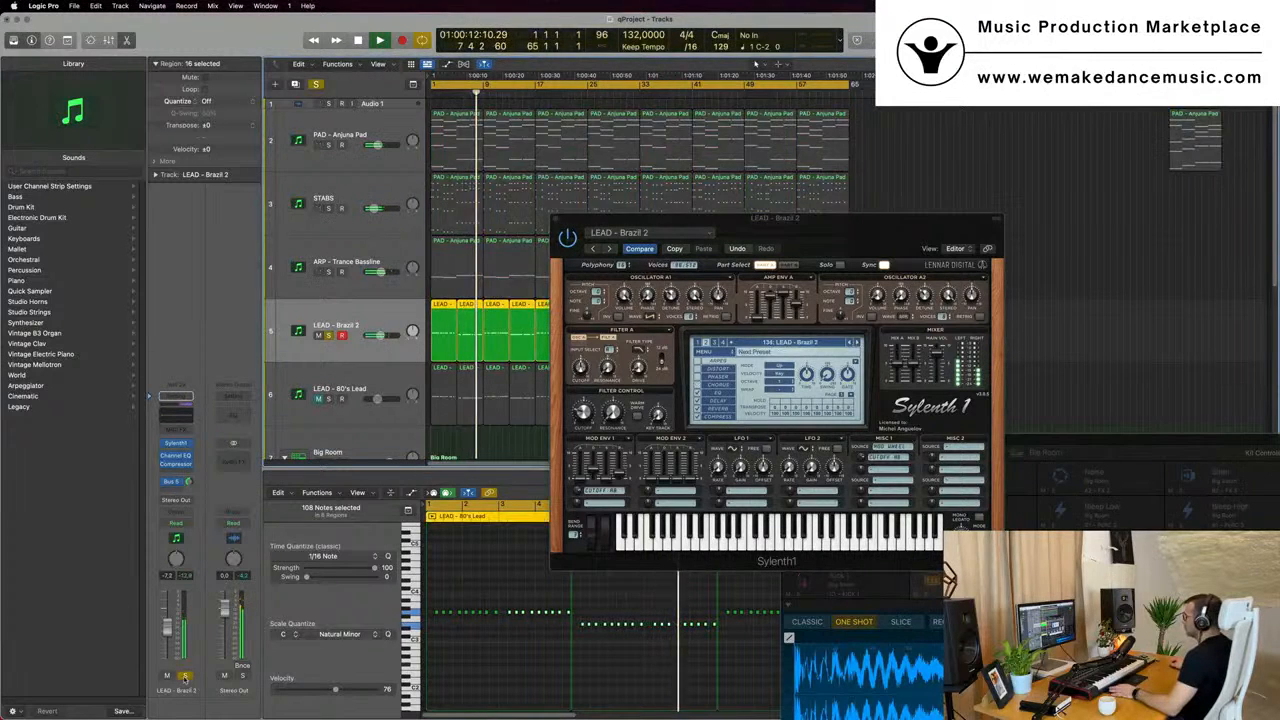
key(s)
- Audition the following Sylenth1 lead presets against the playing mix and settle on LEAD - Divine
click(856, 342)
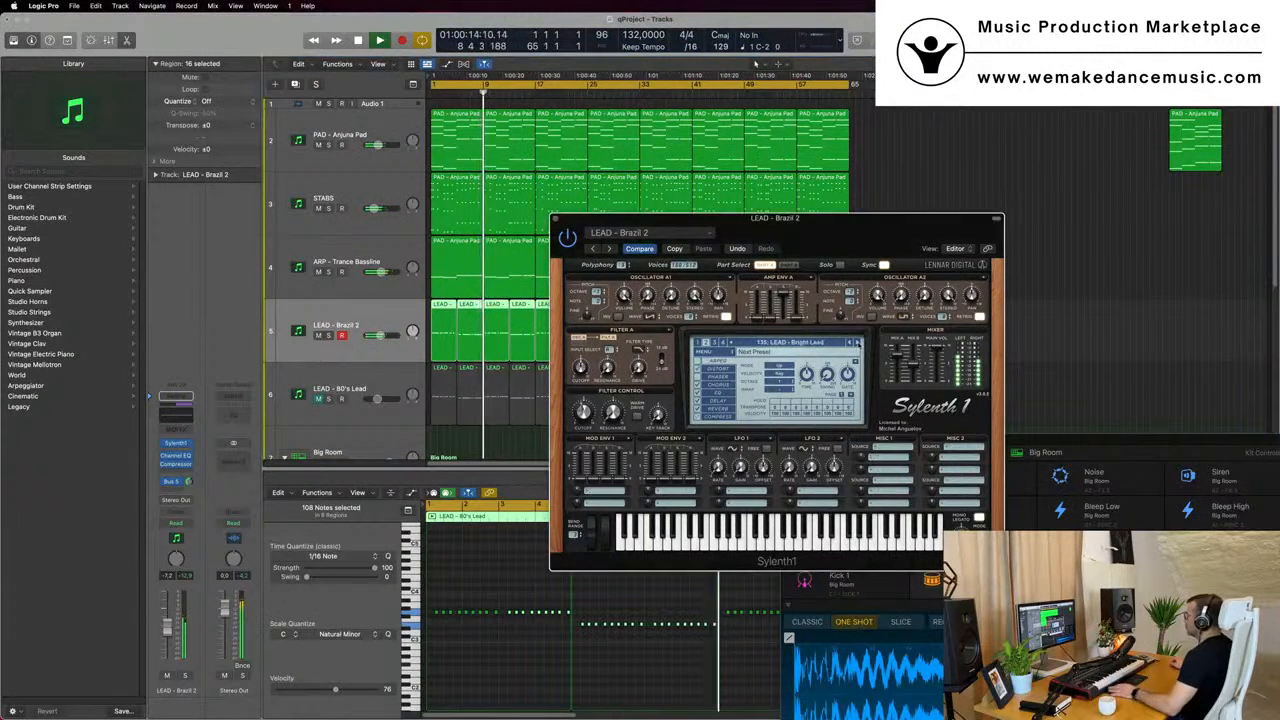
click(858, 343)
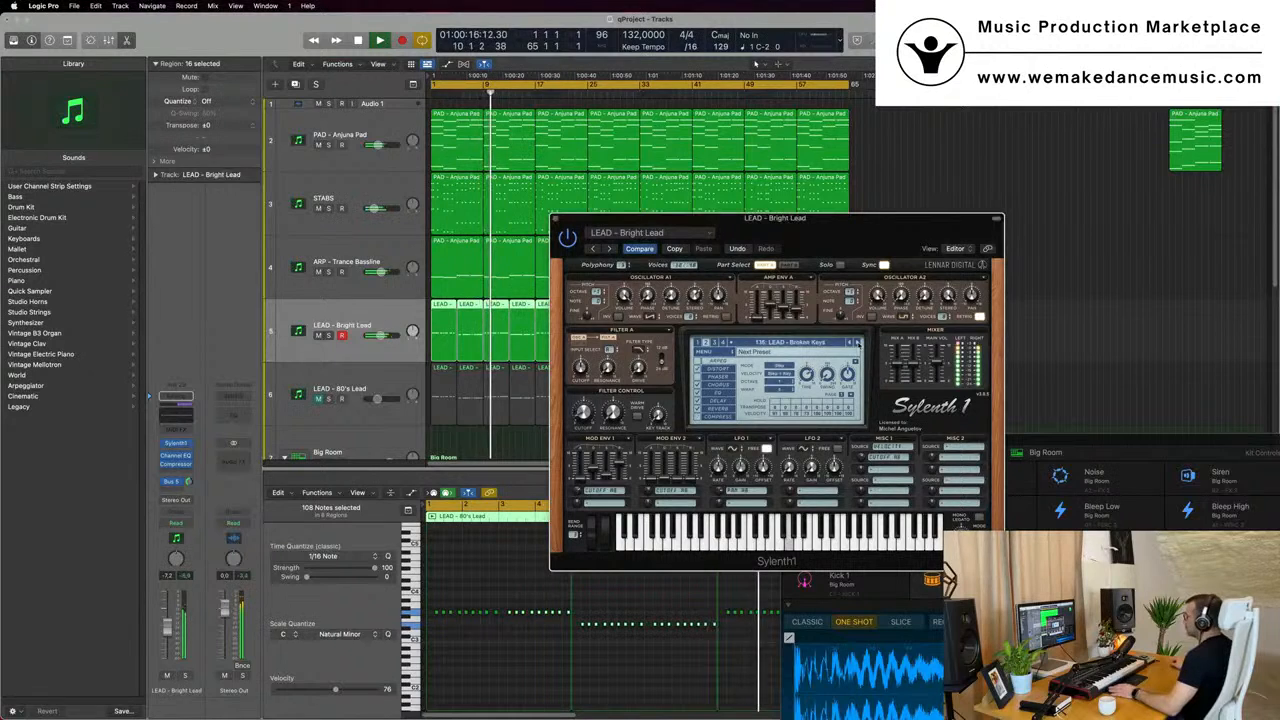
click(857, 343)
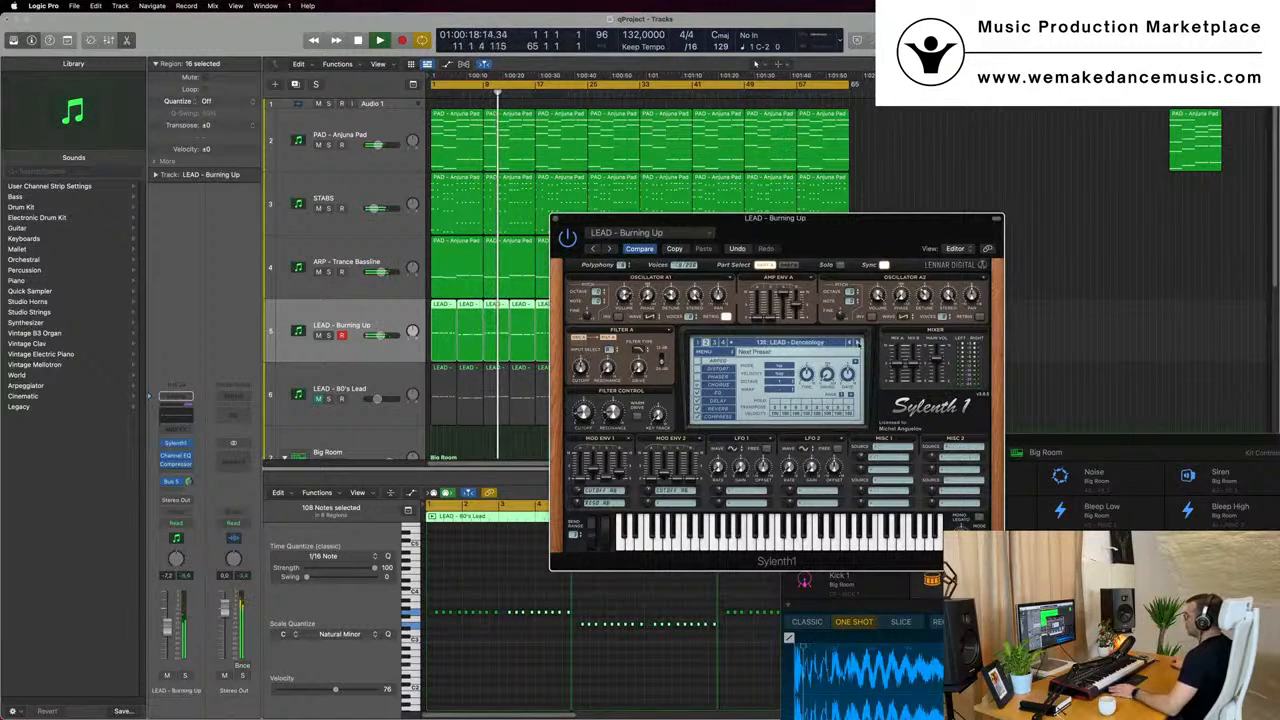
click(857, 343)
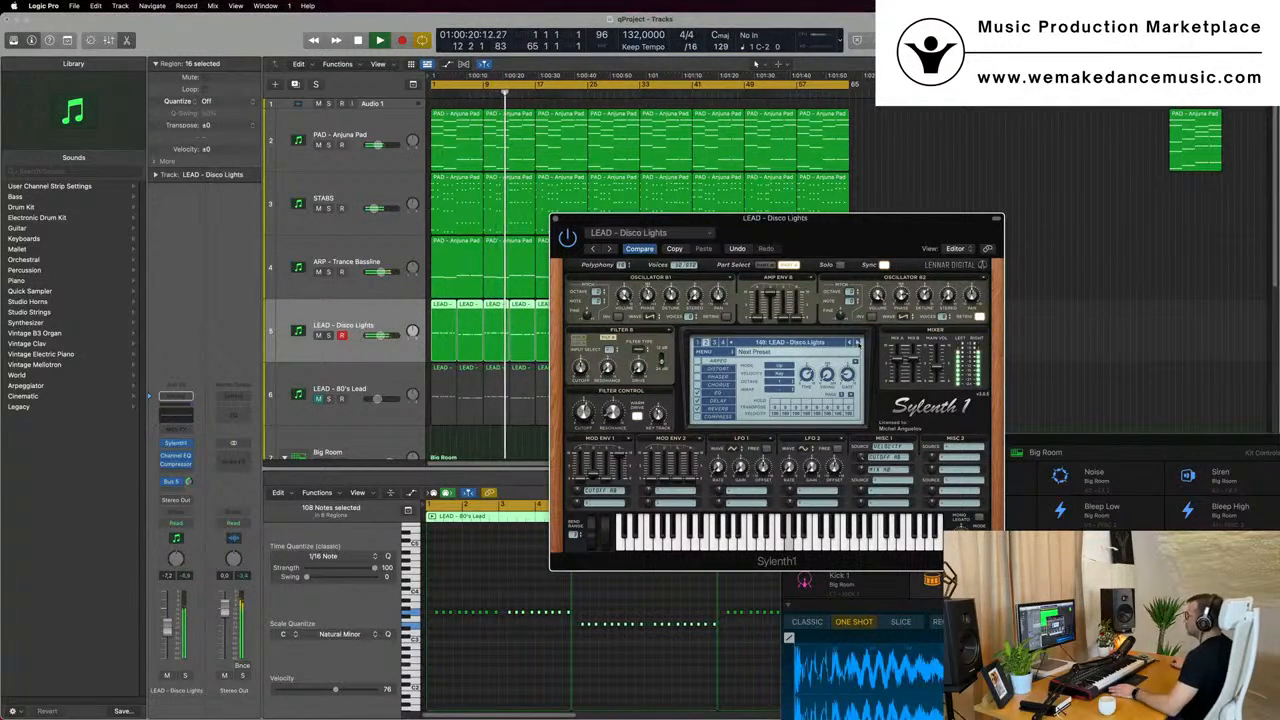
click(857, 343)
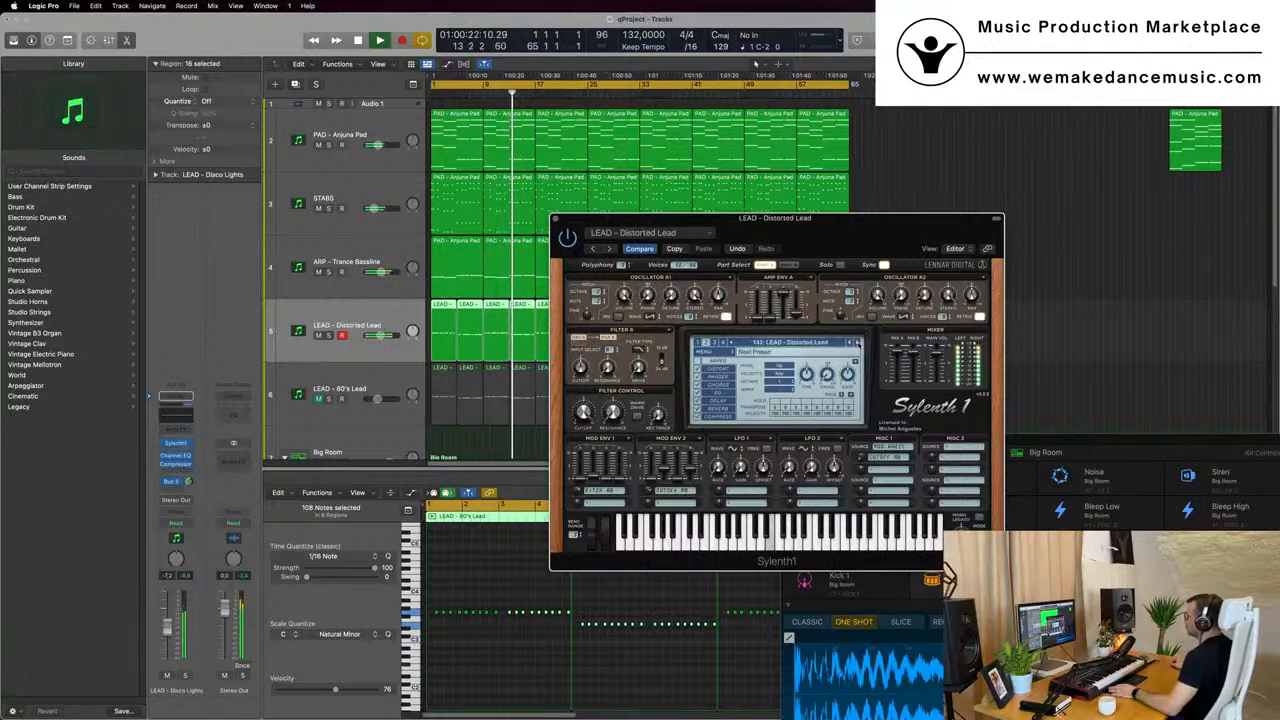
click(857, 343)
click(857, 343)
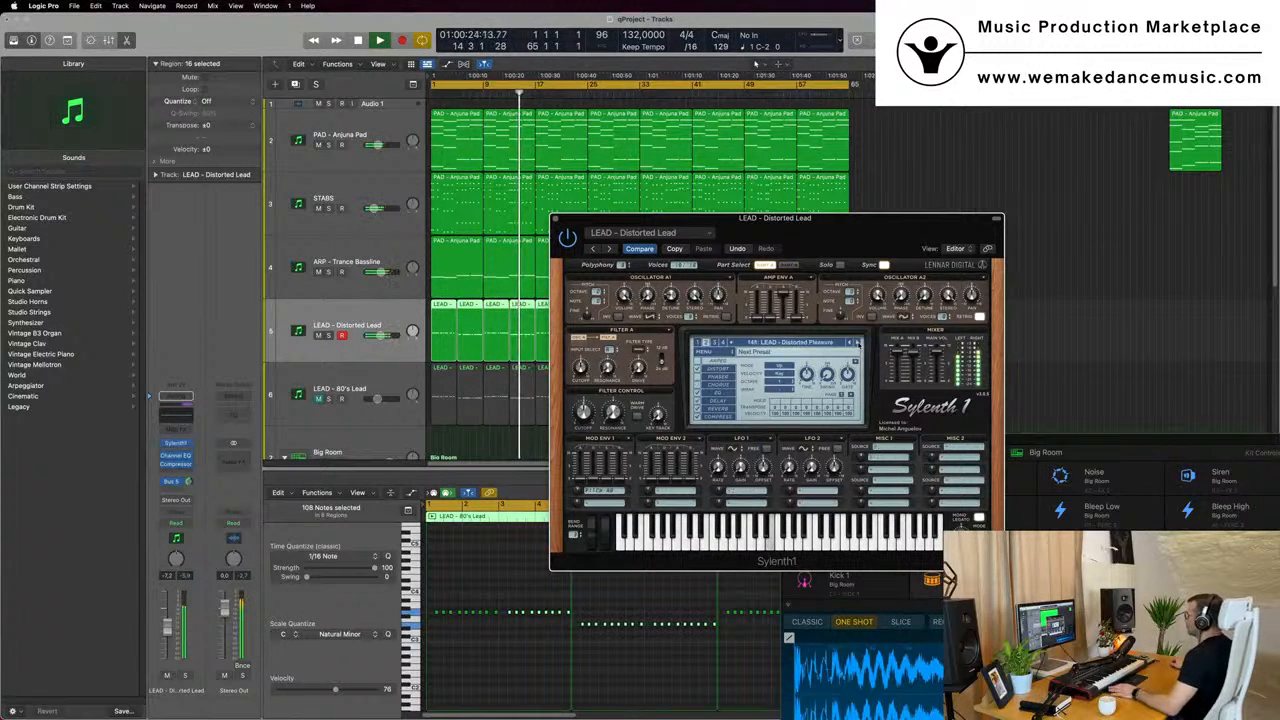
click(857, 343)
click(857, 343)
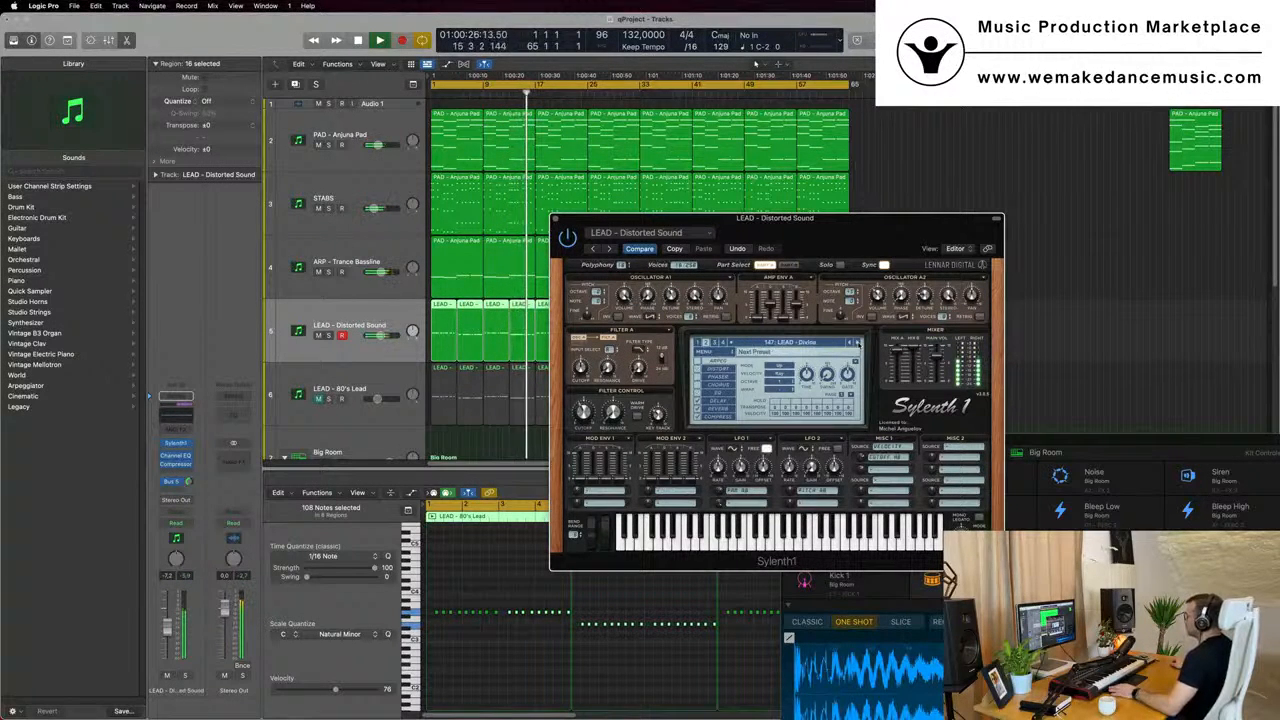
drag(818, 255, 832, 220)
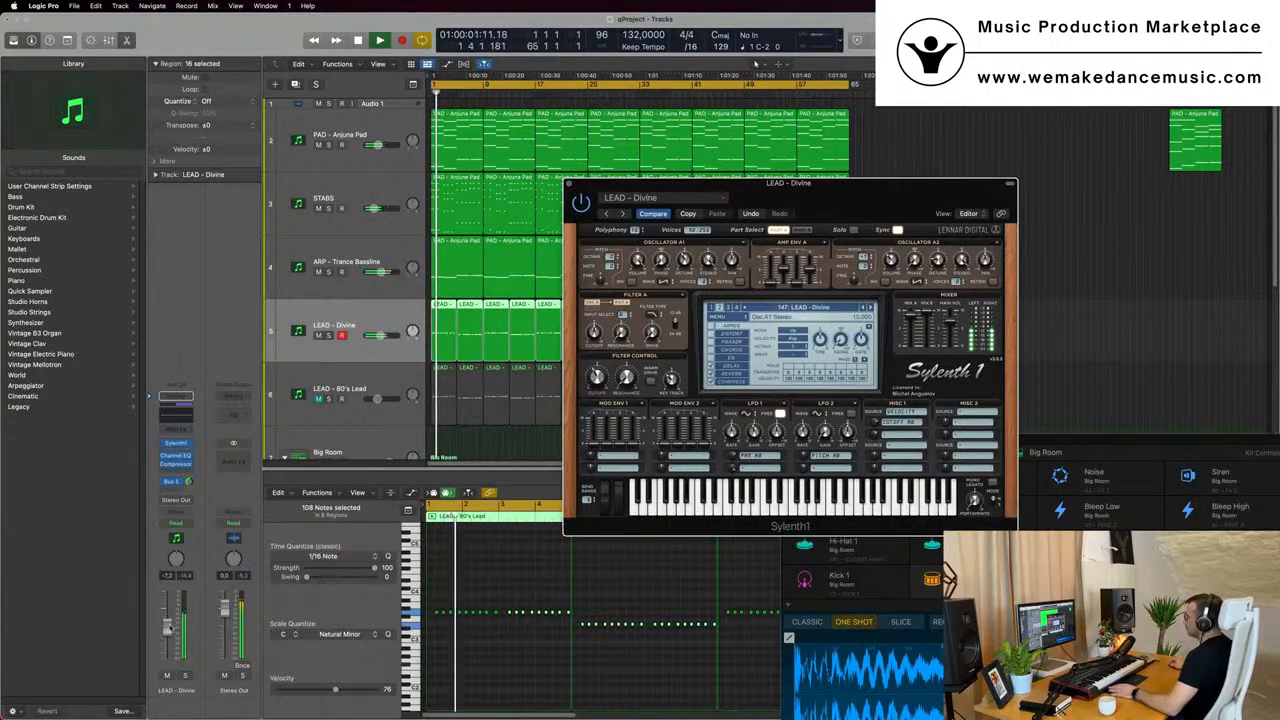
- Lower the LEAD - Divine track volume to about -15.4 dB, reposition its synth window and replay from bar 1
click(376, 350)
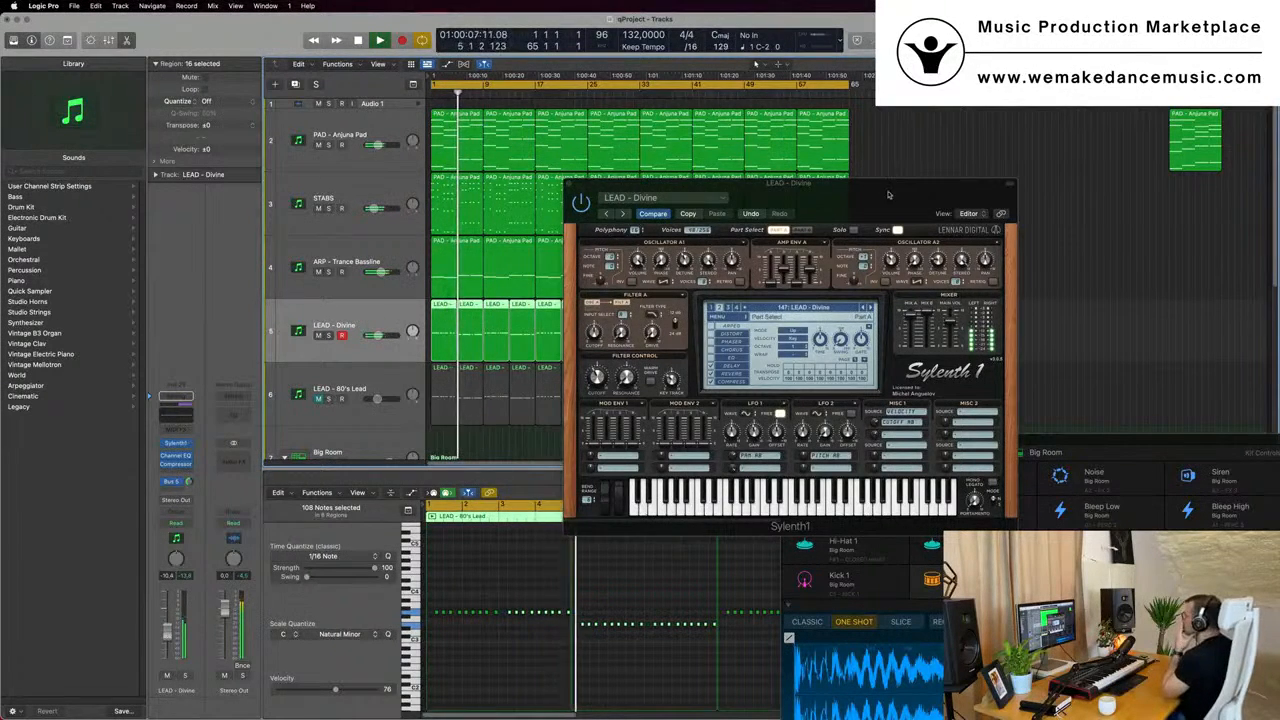
drag(888, 193, 835, 195)
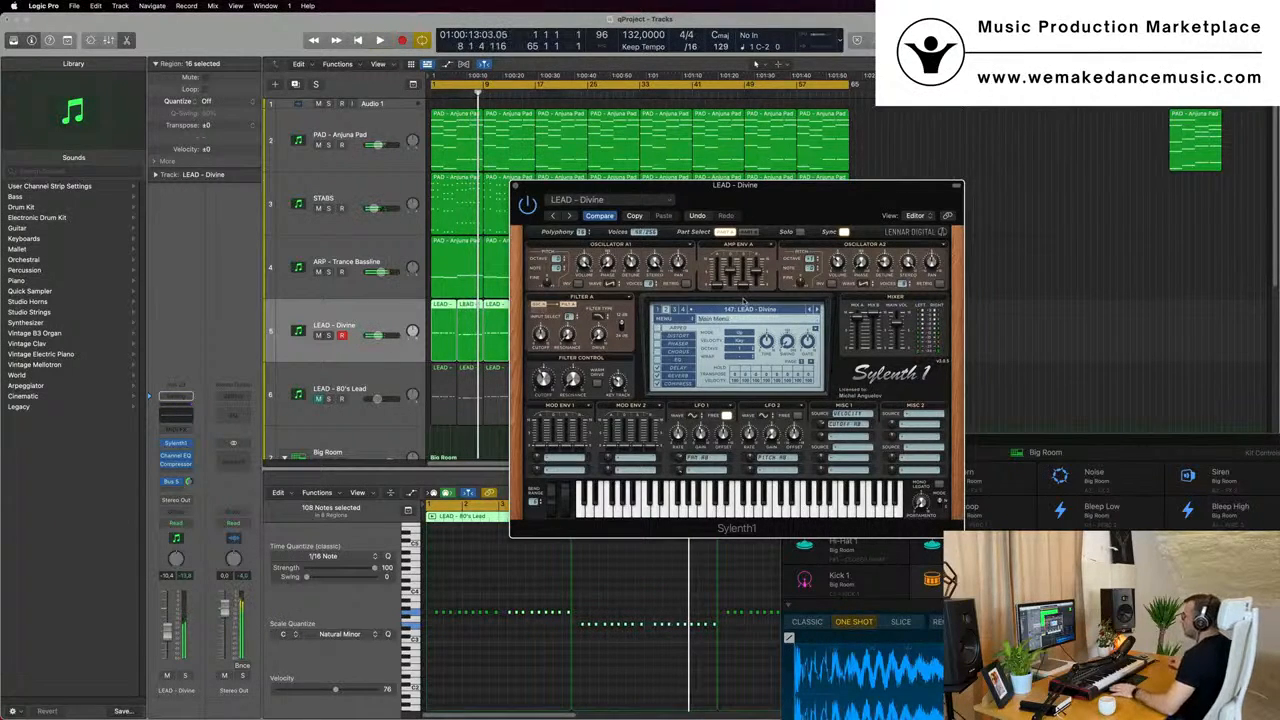
drag(808, 197, 764, 176)
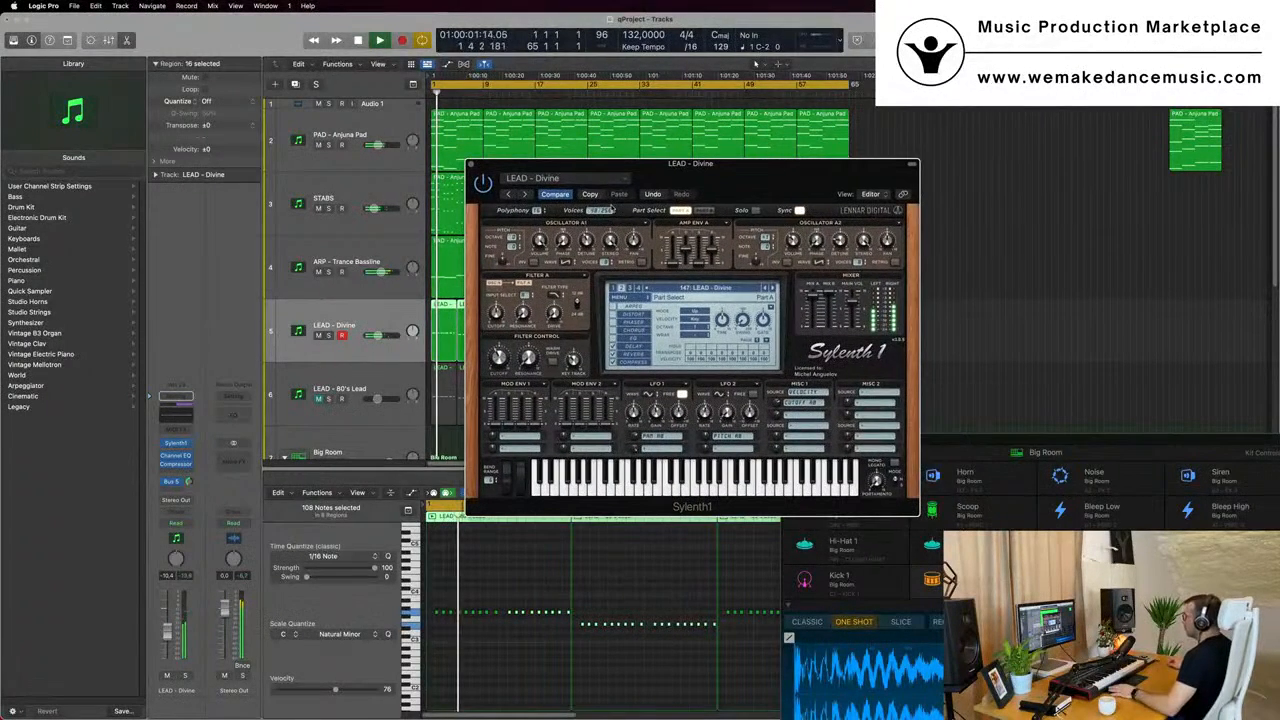
- Adjust the phaser of the LEAD - Divine sound while it plays and switch its compressor off
click(626, 323)
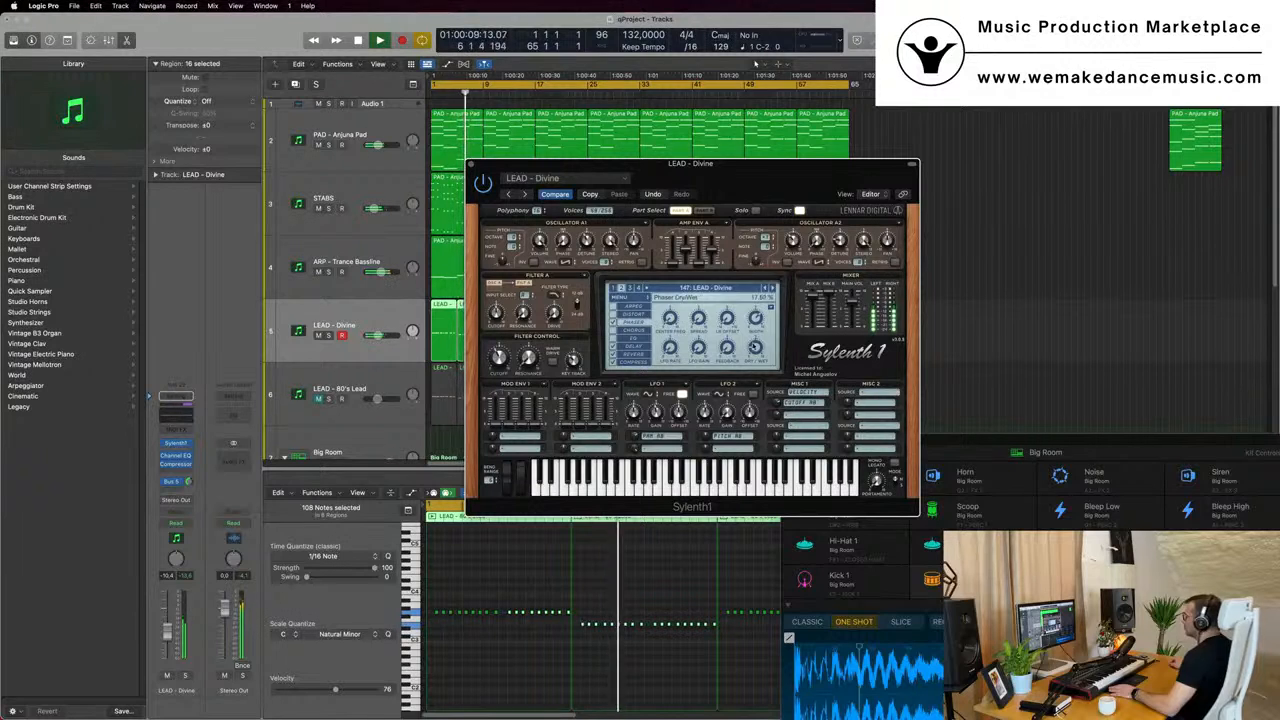
drag(757, 350, 757, 346)
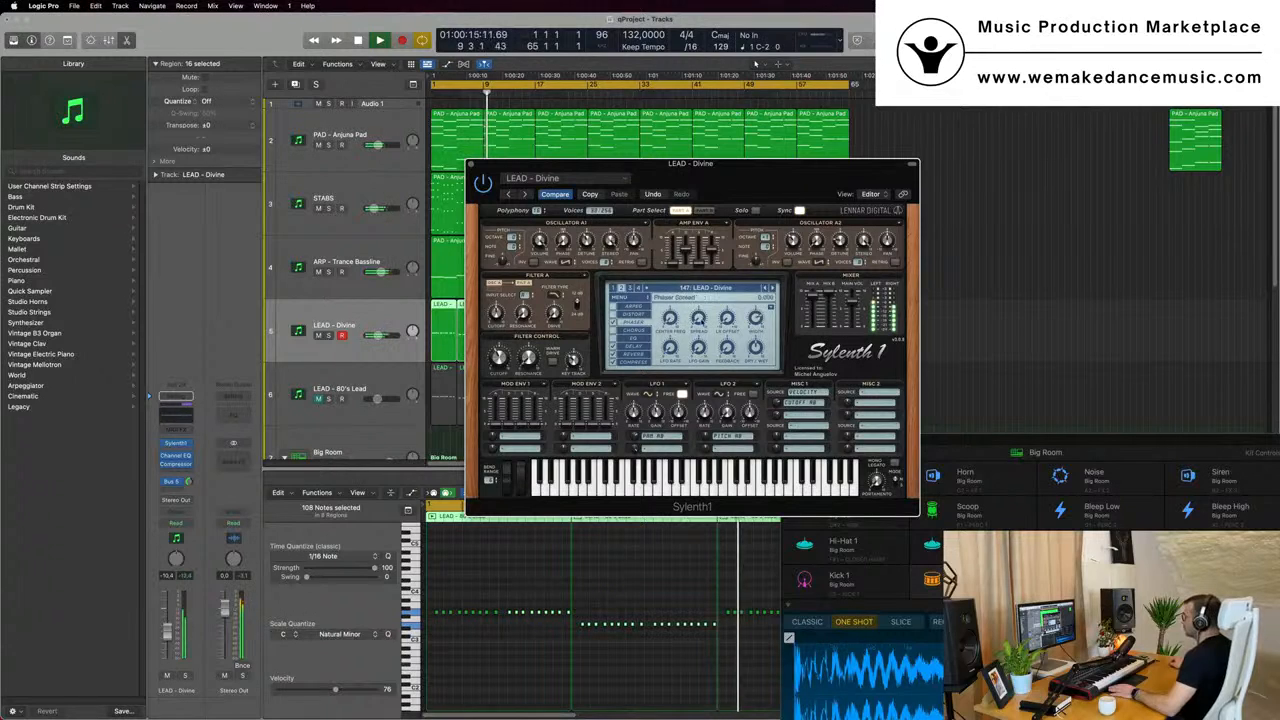
drag(703, 289, 699, 318)
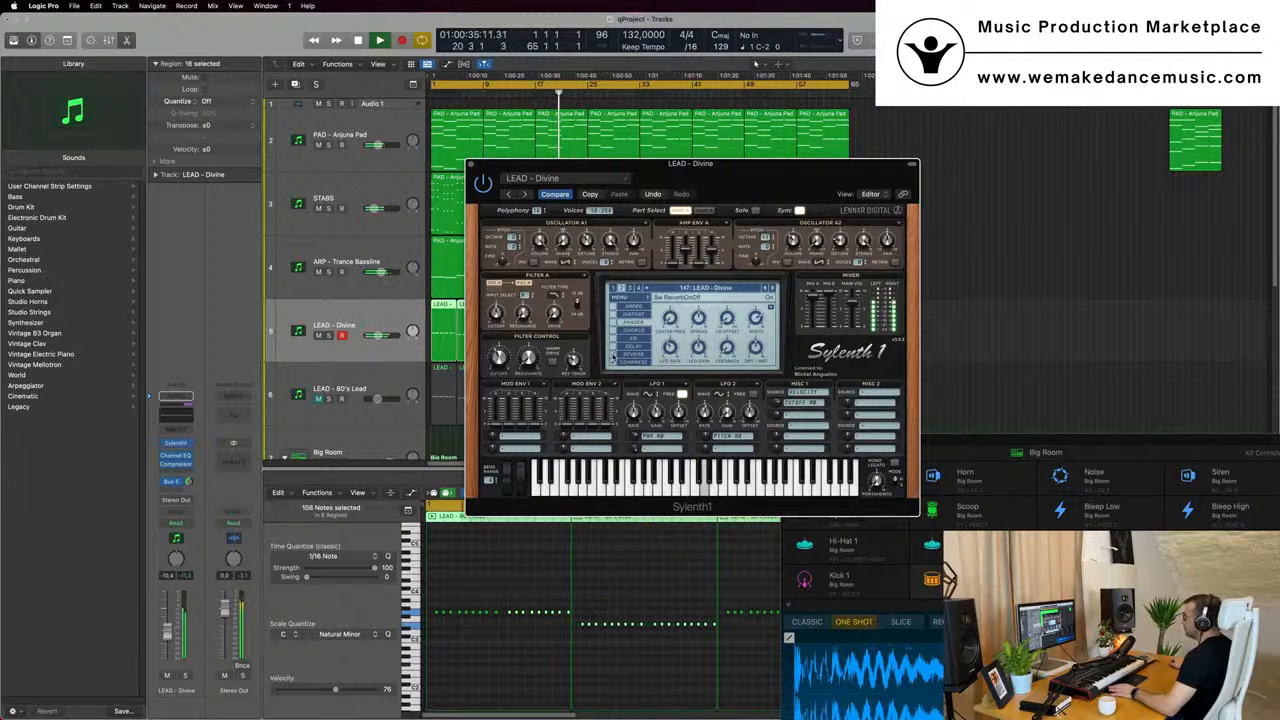
click(631, 355)
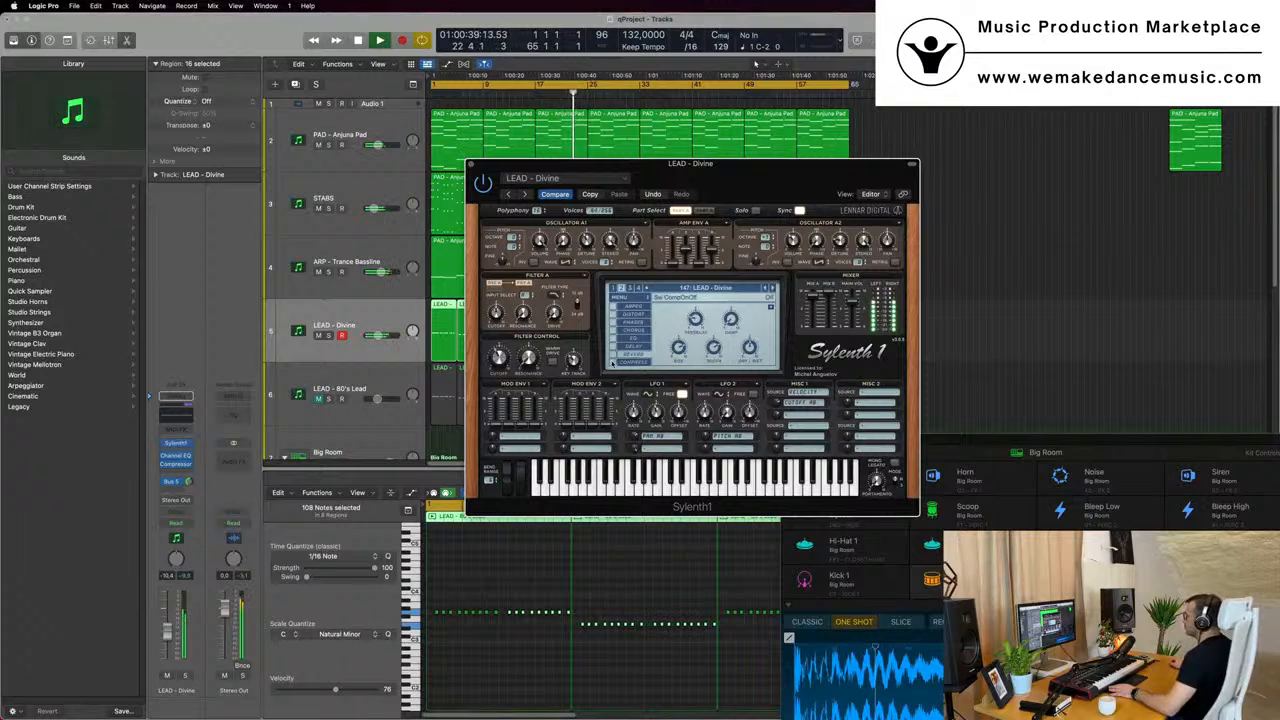
- Move the Sylenth1 window aside, replay from bar 1 and raise the LEAD - Divine track volume to about -12.8 dB
drag(712, 177, 1004, 160)
key(space)
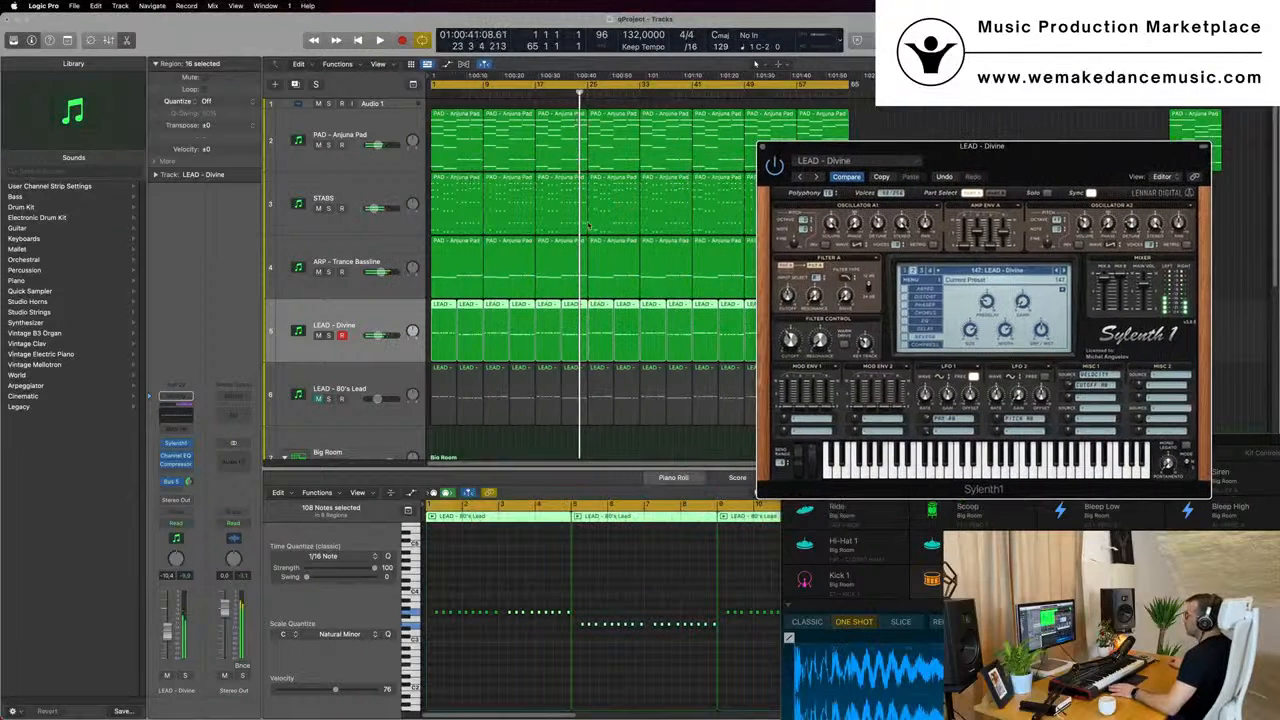
click(410, 322)
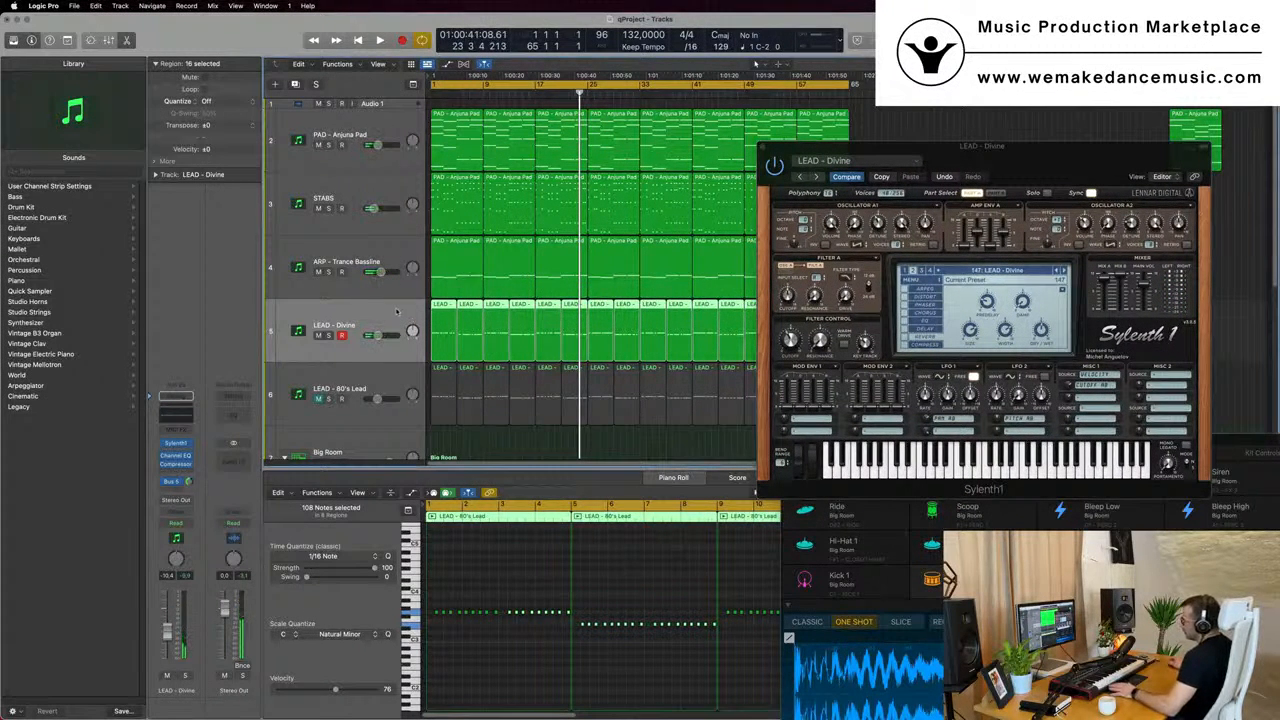
key(Return)
key(space)
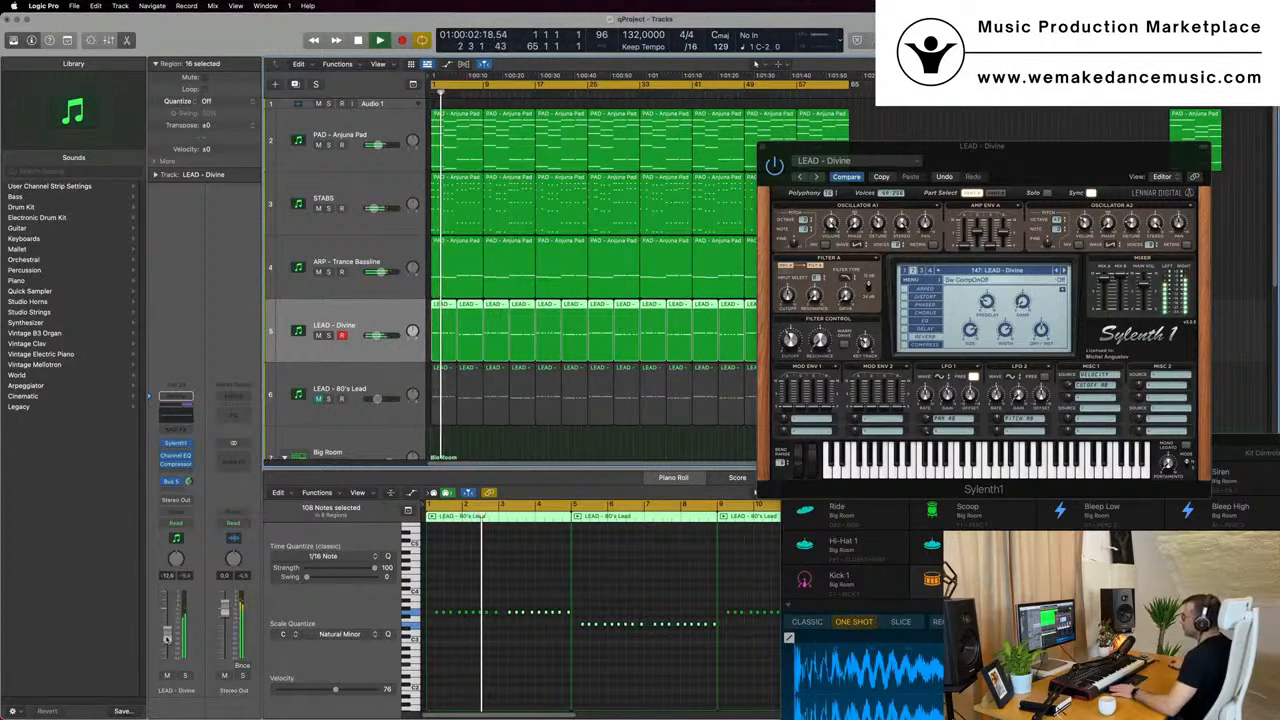
key(Return)
key(space)
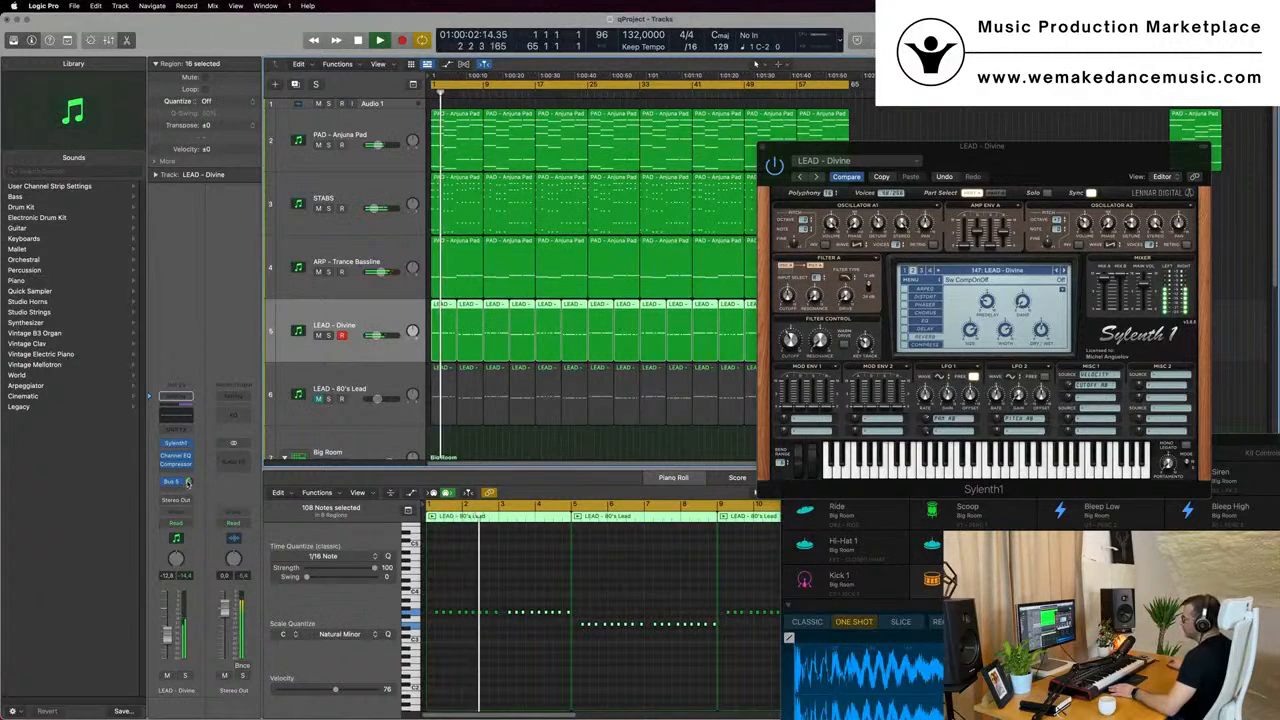
- Set the LEAD - Divine track's Bus 5 send to about -3.5 dB and add a second send to Bus 8
drag(188, 482, 188, 480)
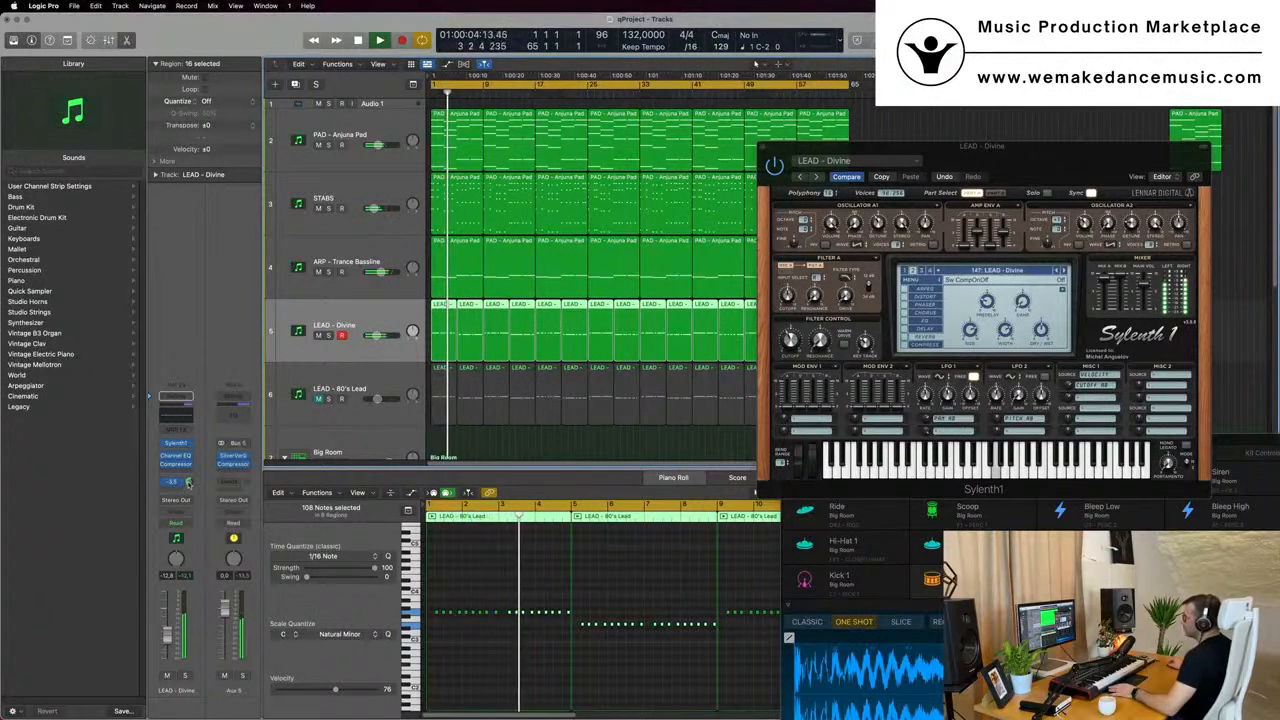
click(168, 482)
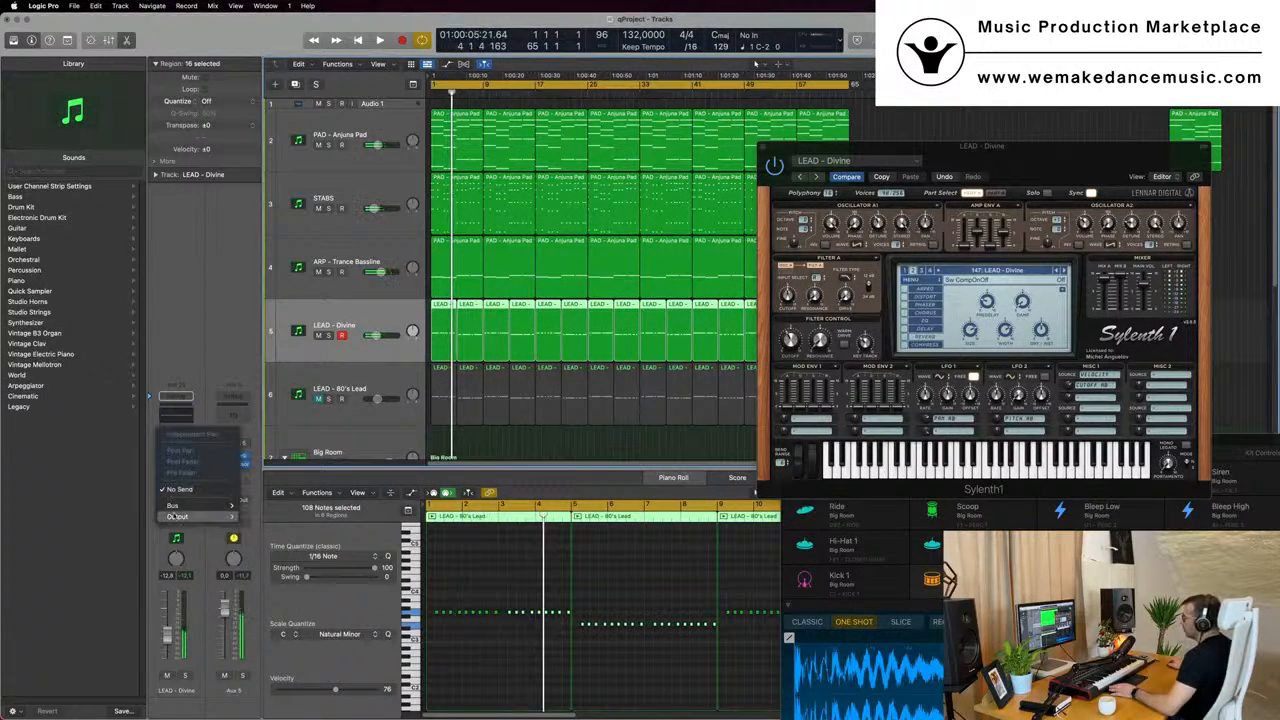
mouse_move(178, 505)
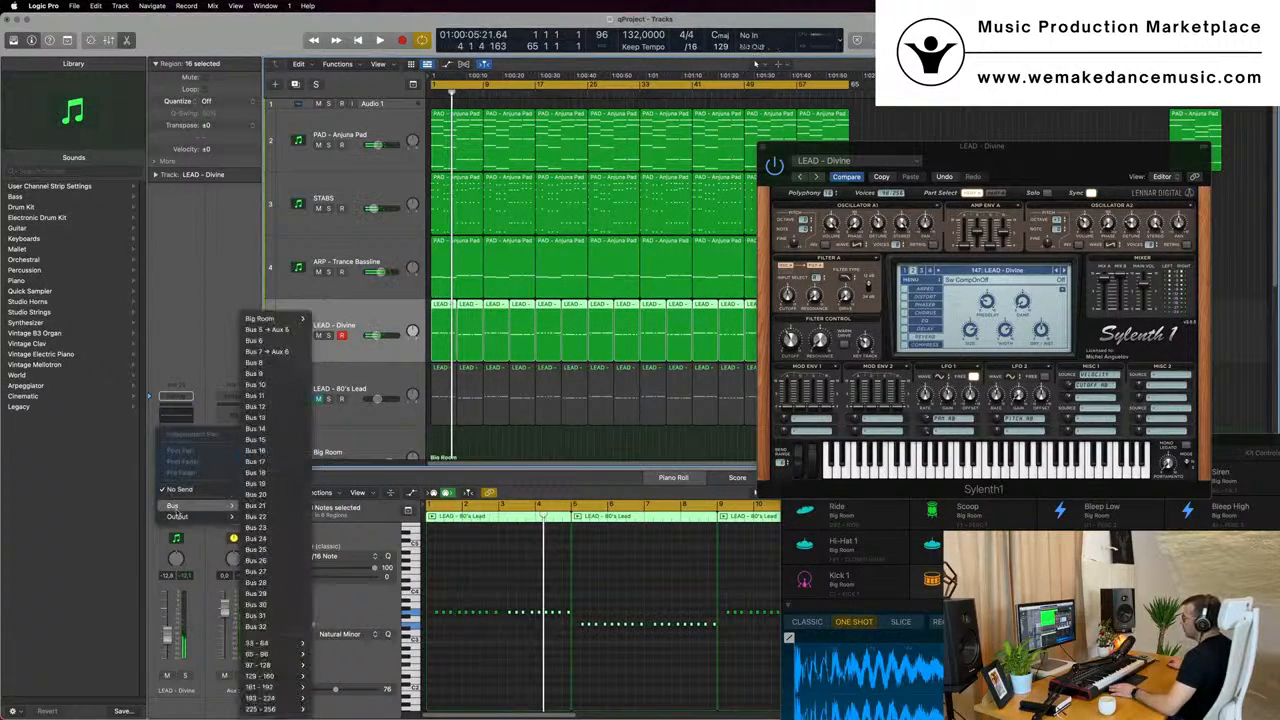
click(281, 363)
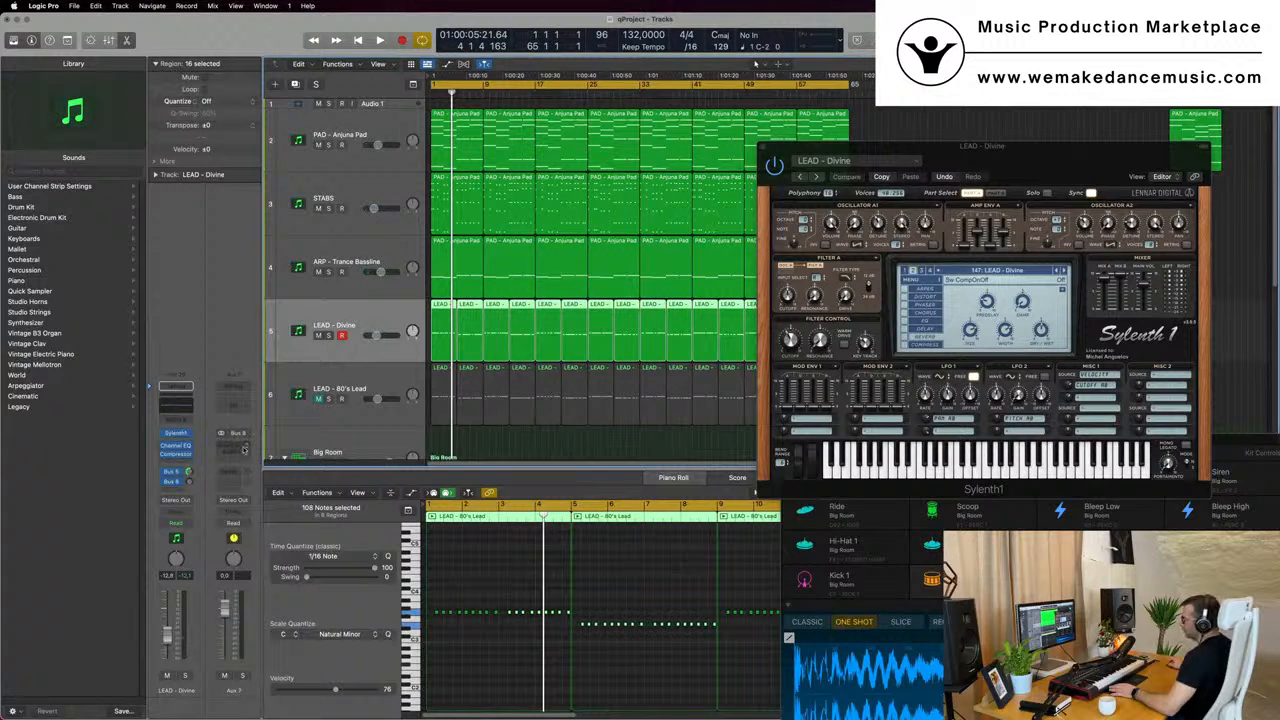
- Insert the Delay Designer effect on the Aux 7 channel fed by Bus 8
click(236, 449)
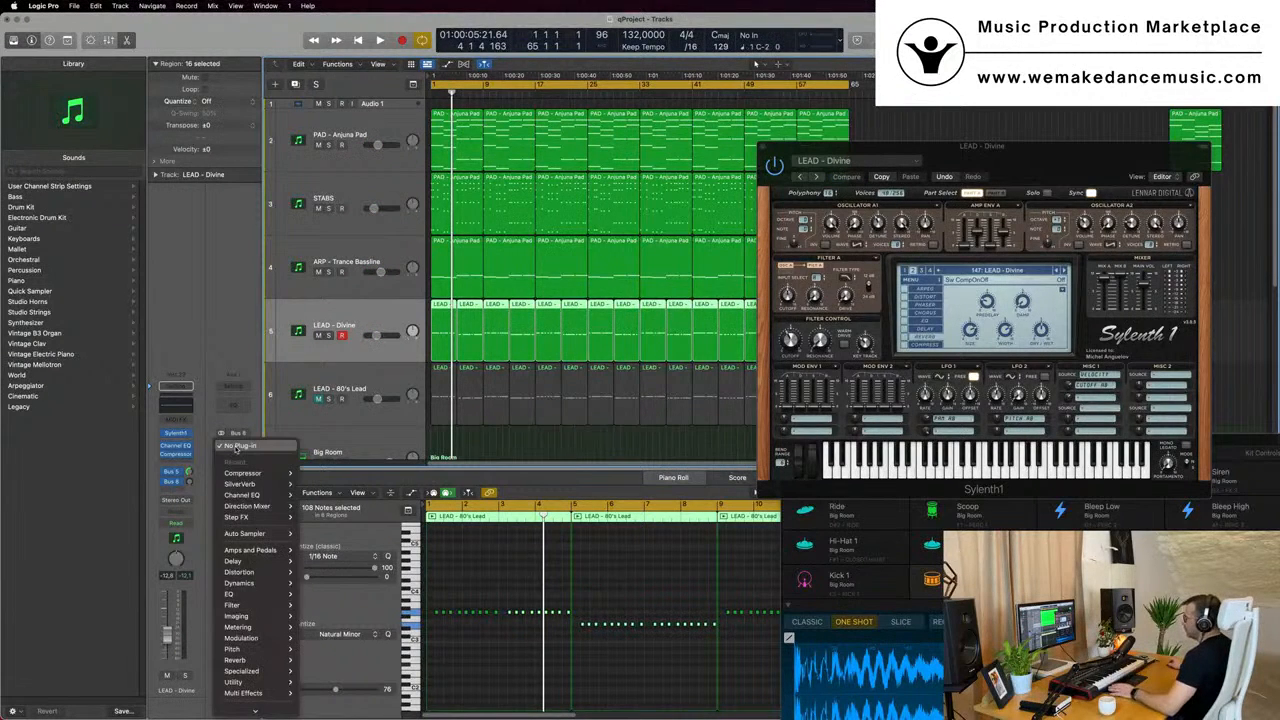
mouse_move(262, 564)
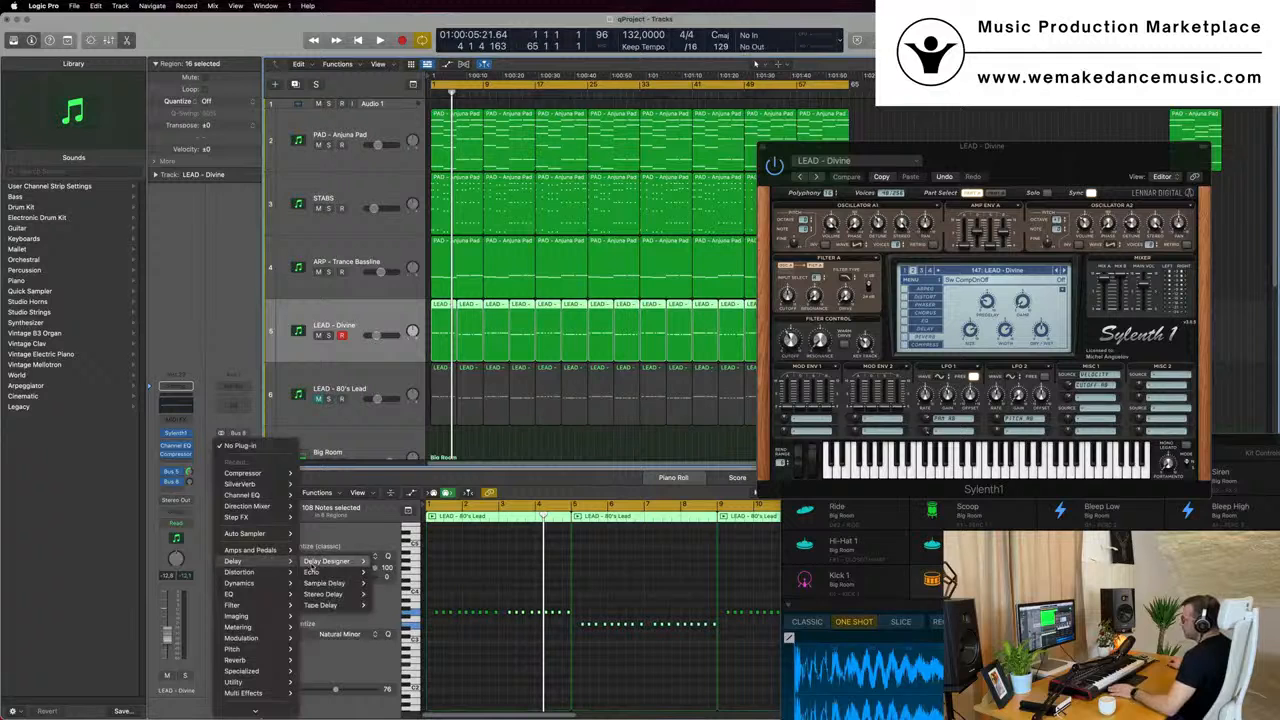
click(386, 563)
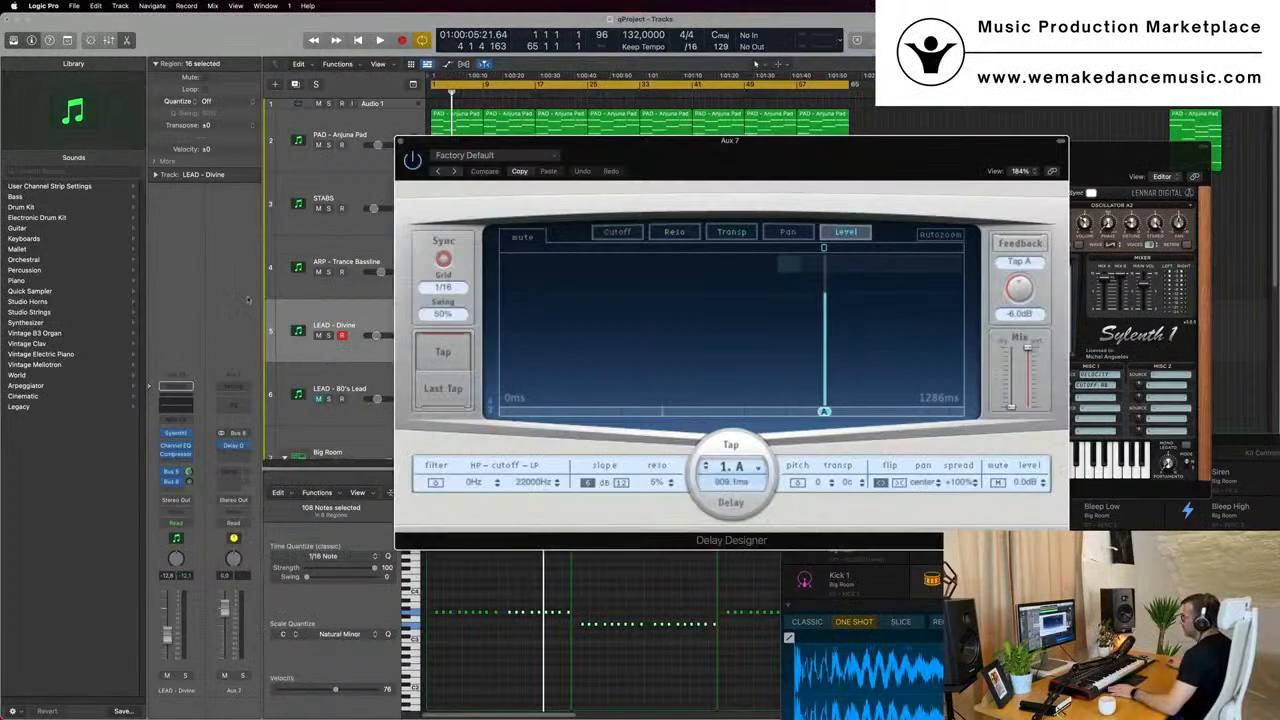
- Load the 1/16 Slow Pan preset from the Simple category in Delay Designer and reposition its window
click(543, 157)
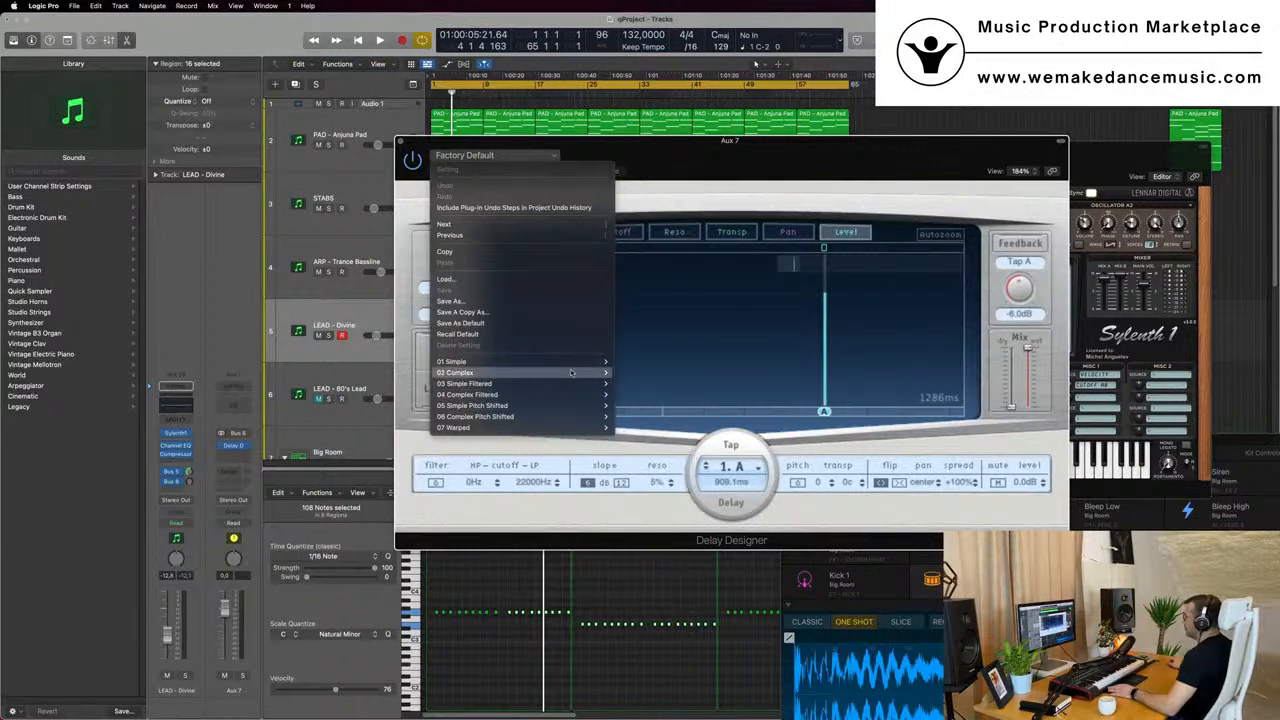
mouse_move(577, 367)
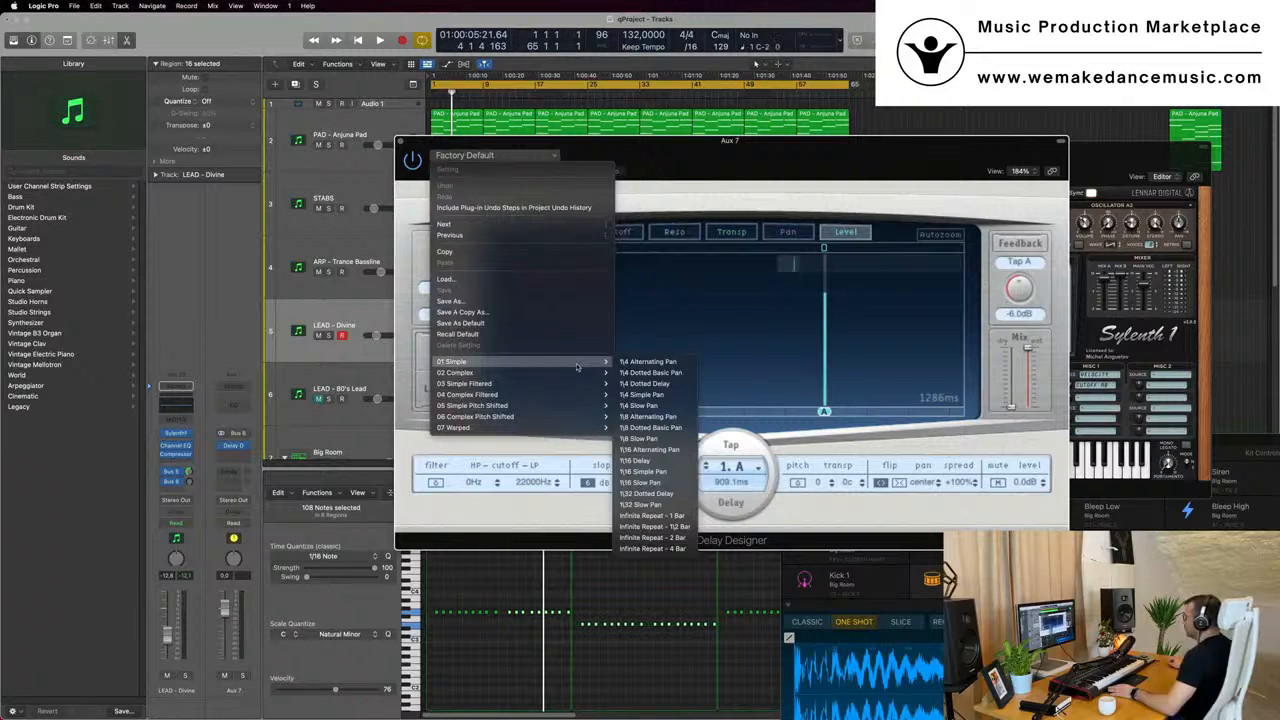
click(653, 483)
drag(800, 170, 870, 158)
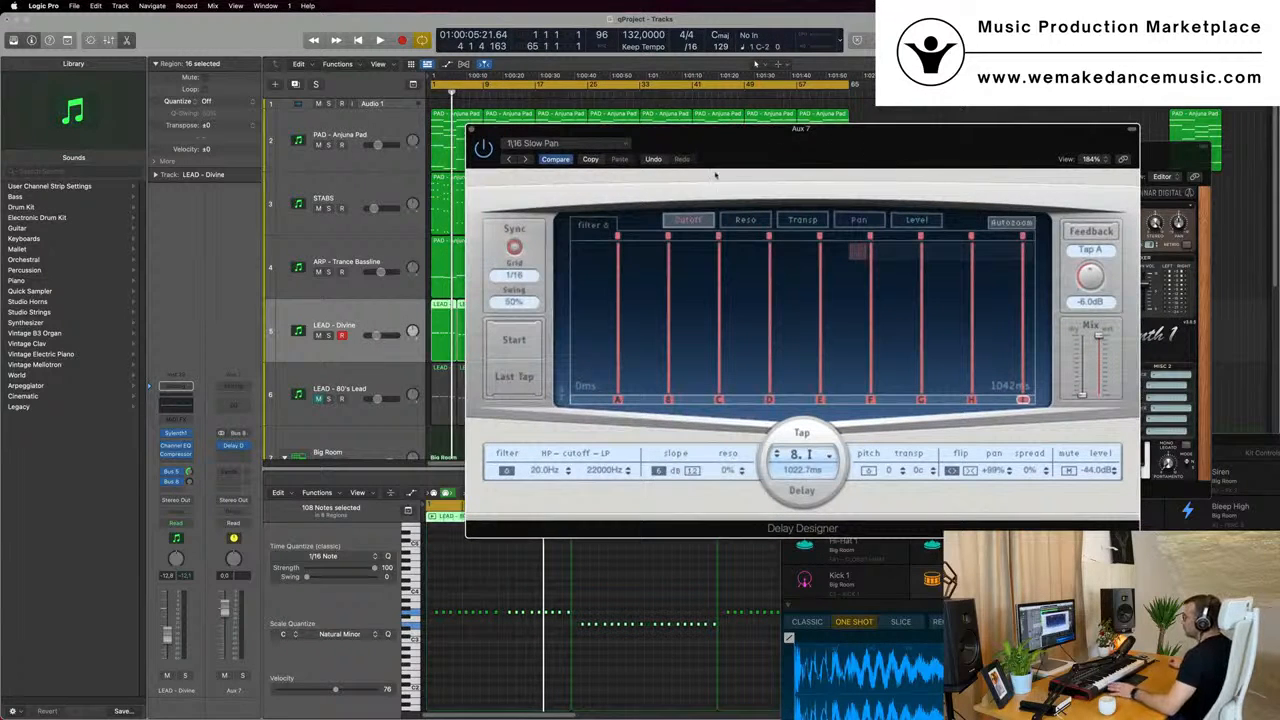
- Replay from bar 1, raise the lead's Bus 8 send and change the Delay Designer preset to 1/8 Slow Pan
key(space)
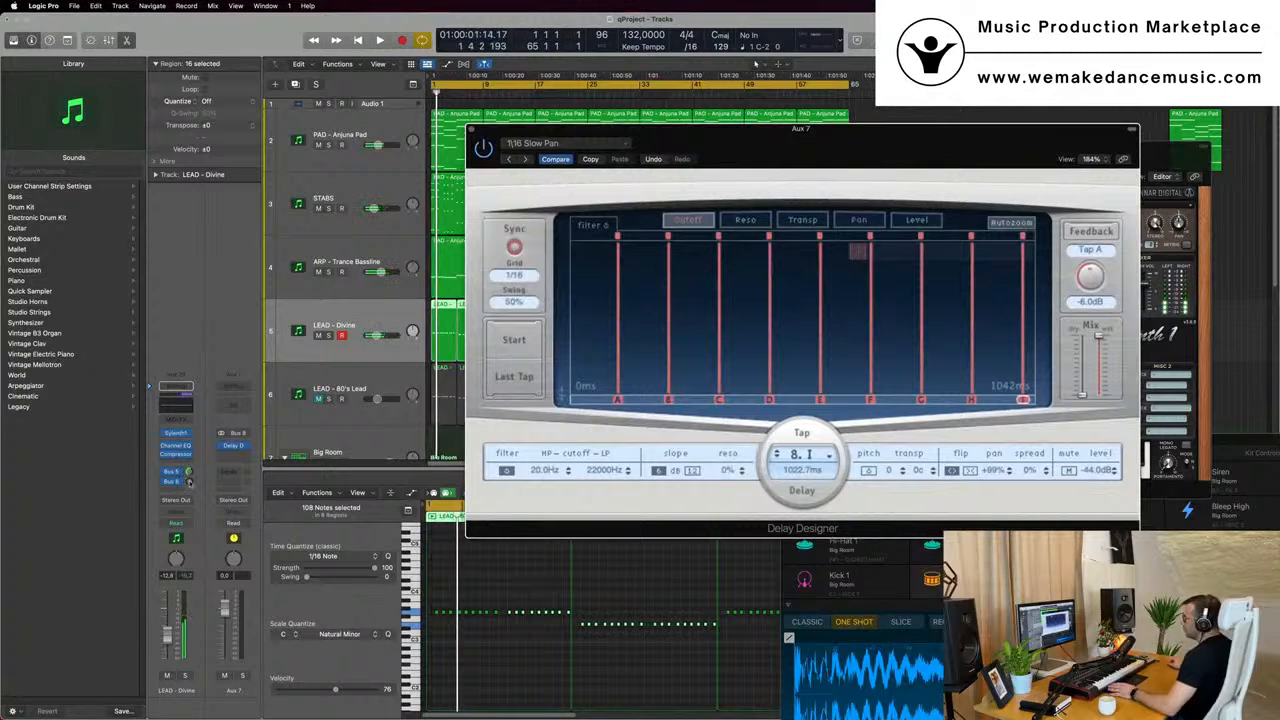
click(187, 478)
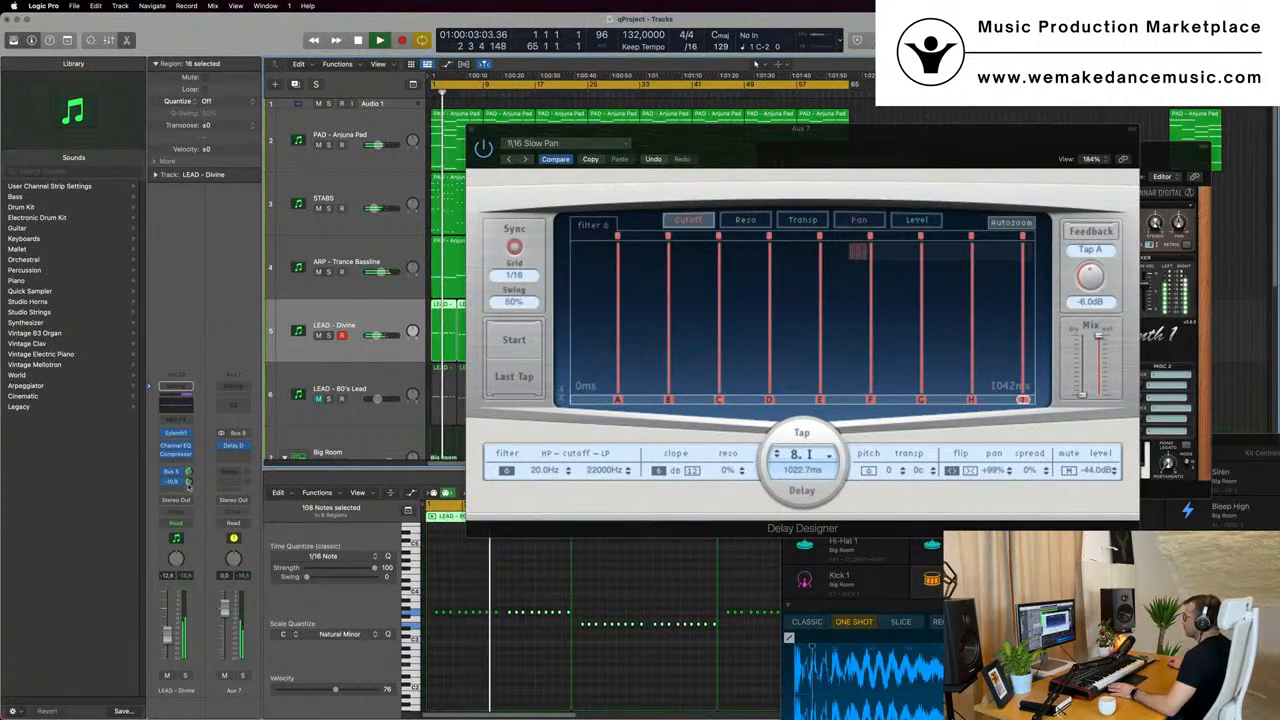
click(601, 143)
mouse_move(660, 350)
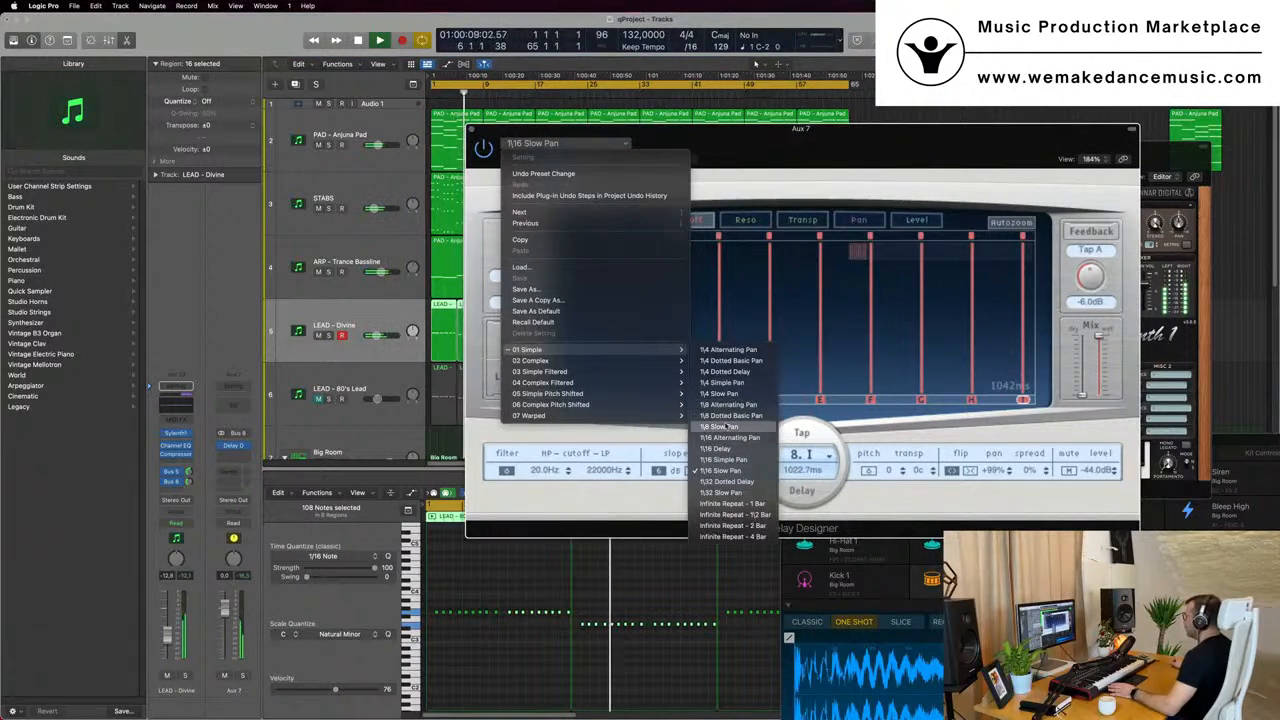
click(720, 427)
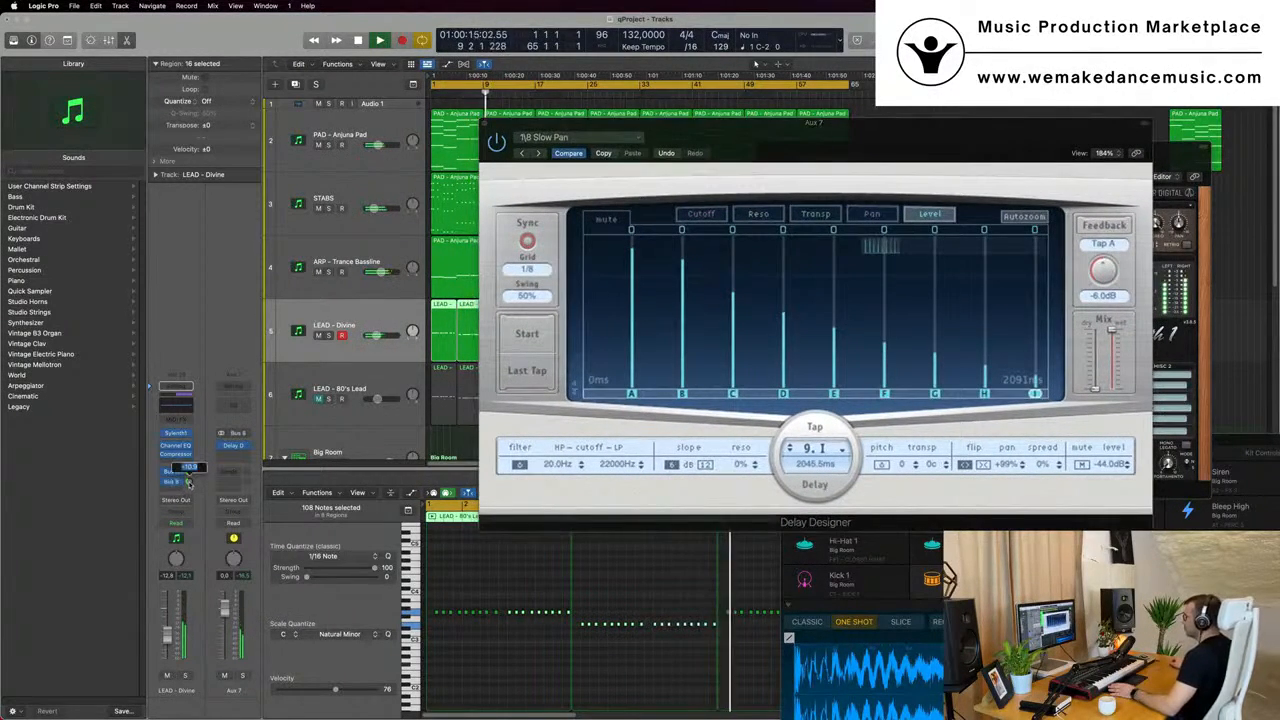
- Check the Sylenth1 instrument on the LEAD - Divine track, then close both it and the Delay Designer window
click(177, 433)
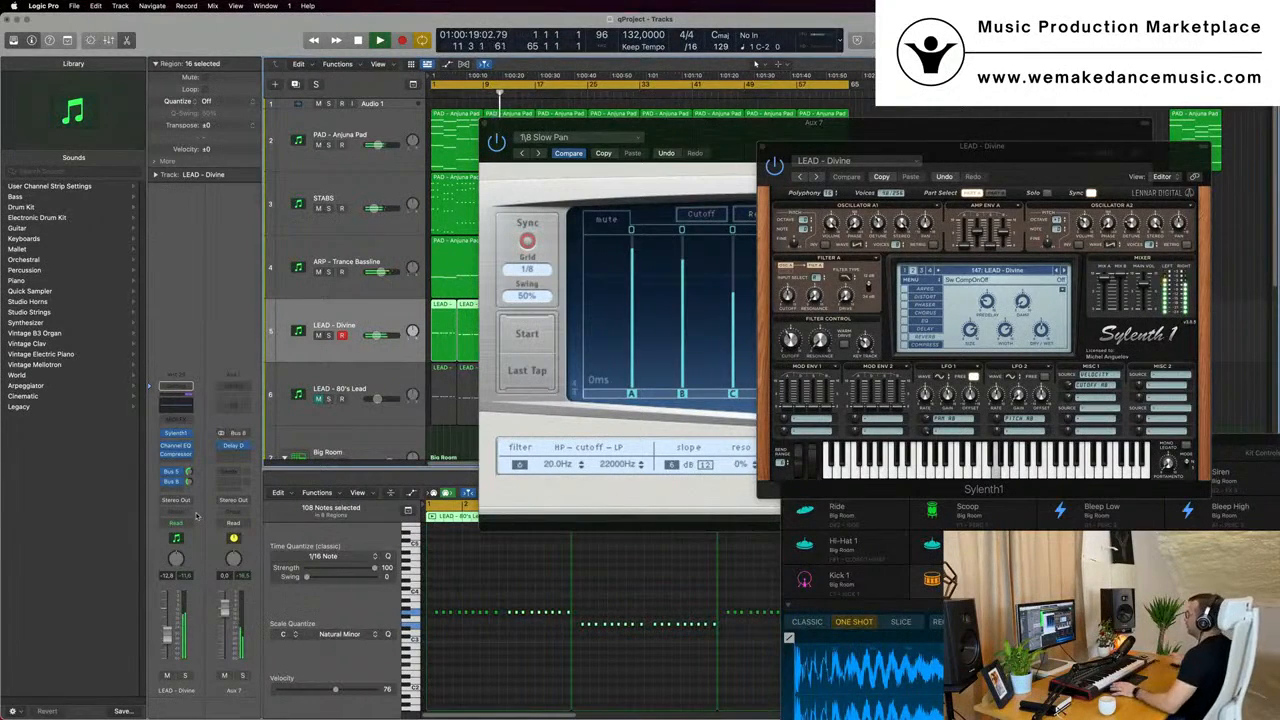
drag(1037, 153, 759, 241)
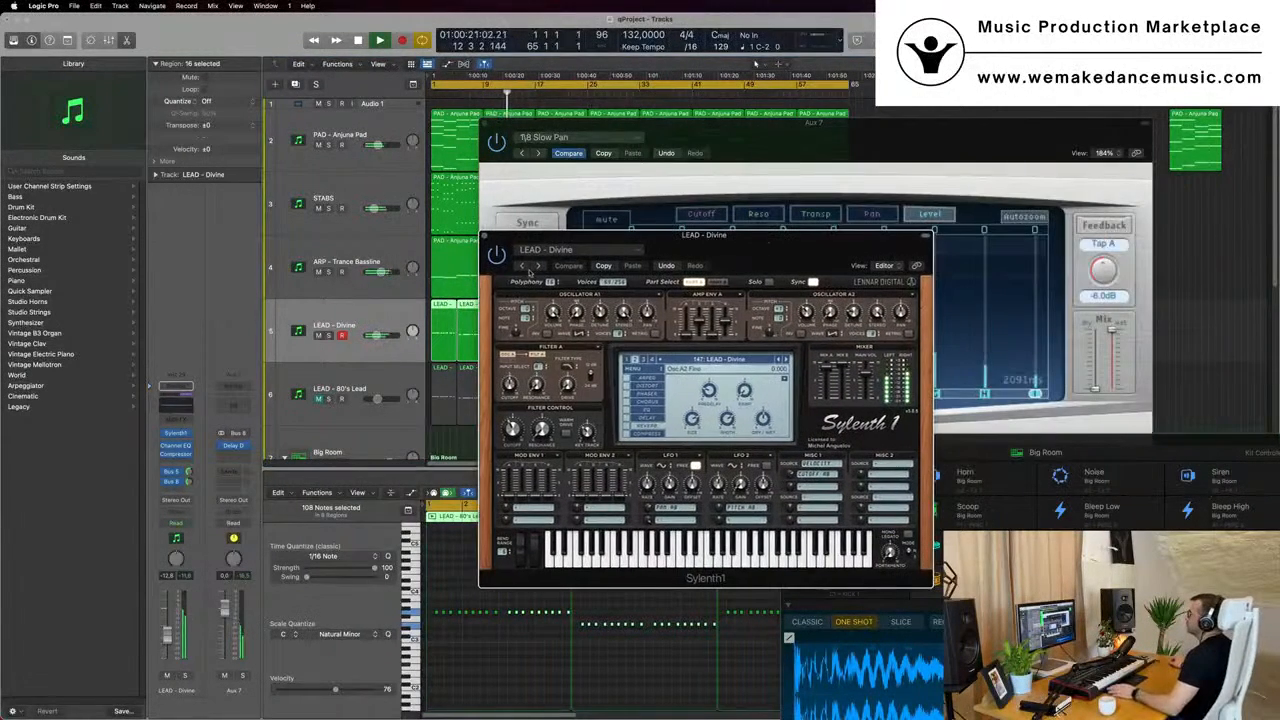
click(485, 237)
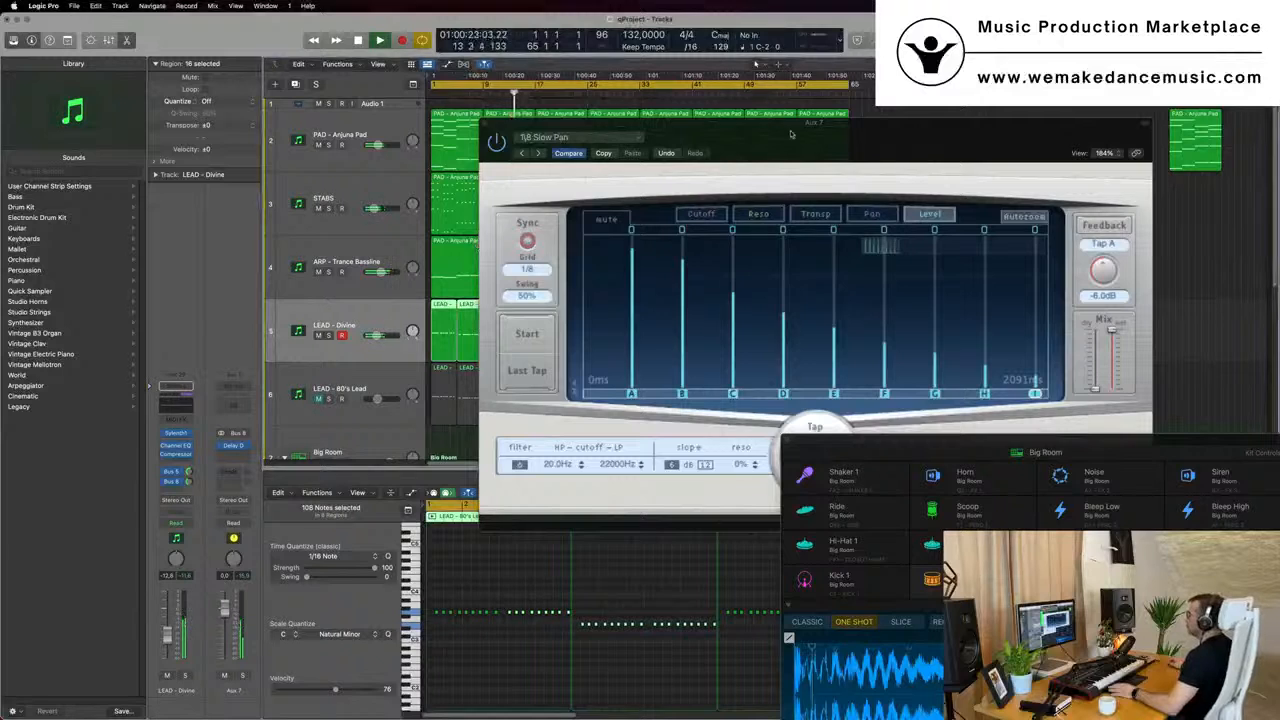
drag(791, 132, 665, 225)
click(360, 216)
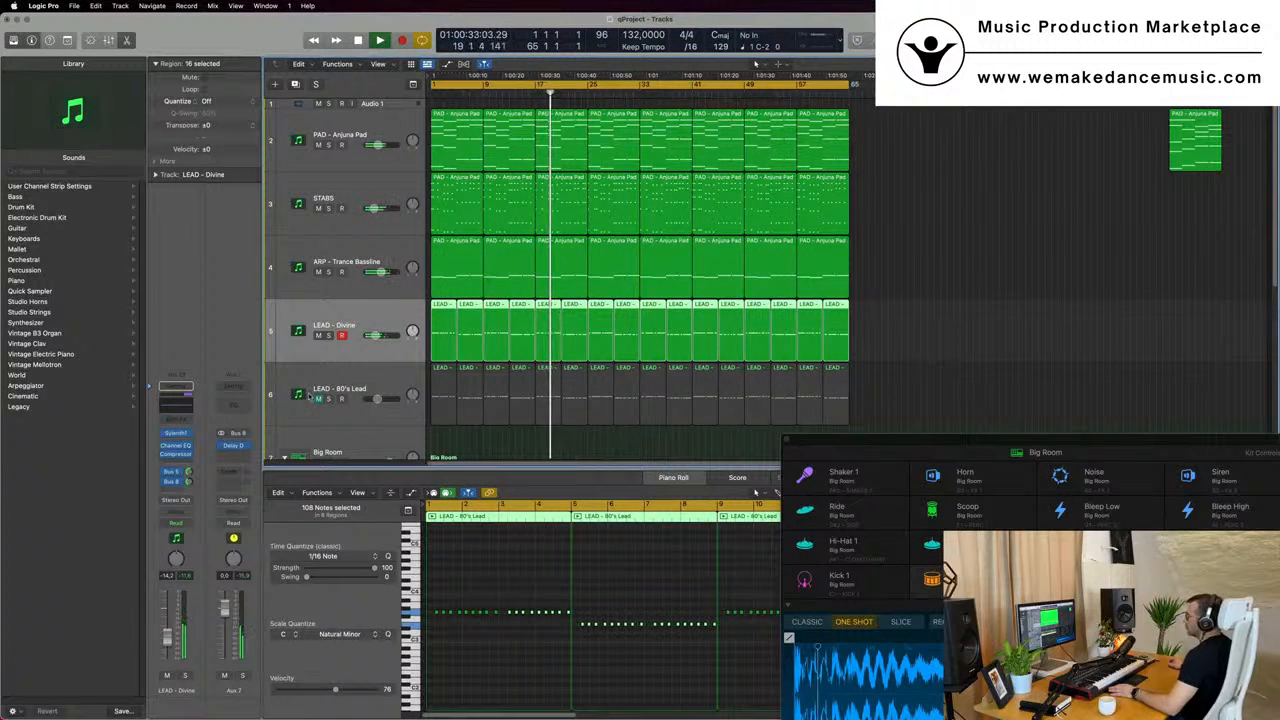
- Unmute the LEAD - 80's Lead track, replay the project from bar 1 and select that track
key(space)
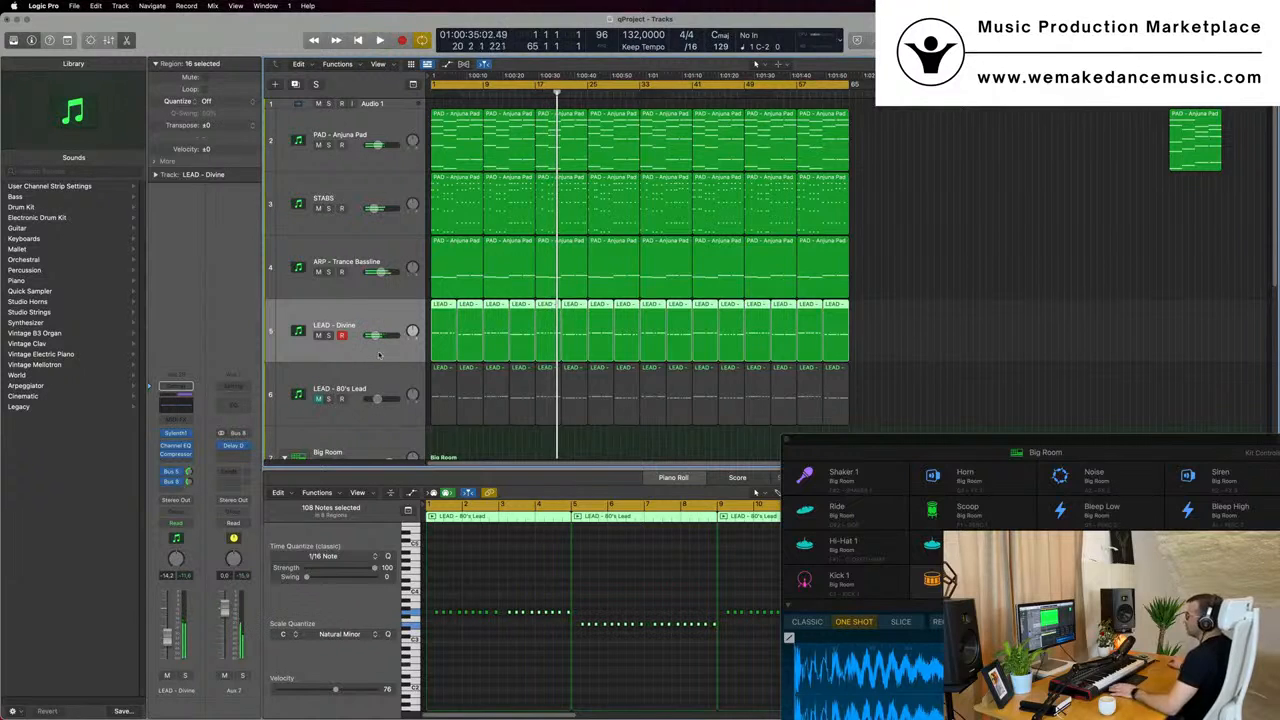
click(318, 399)
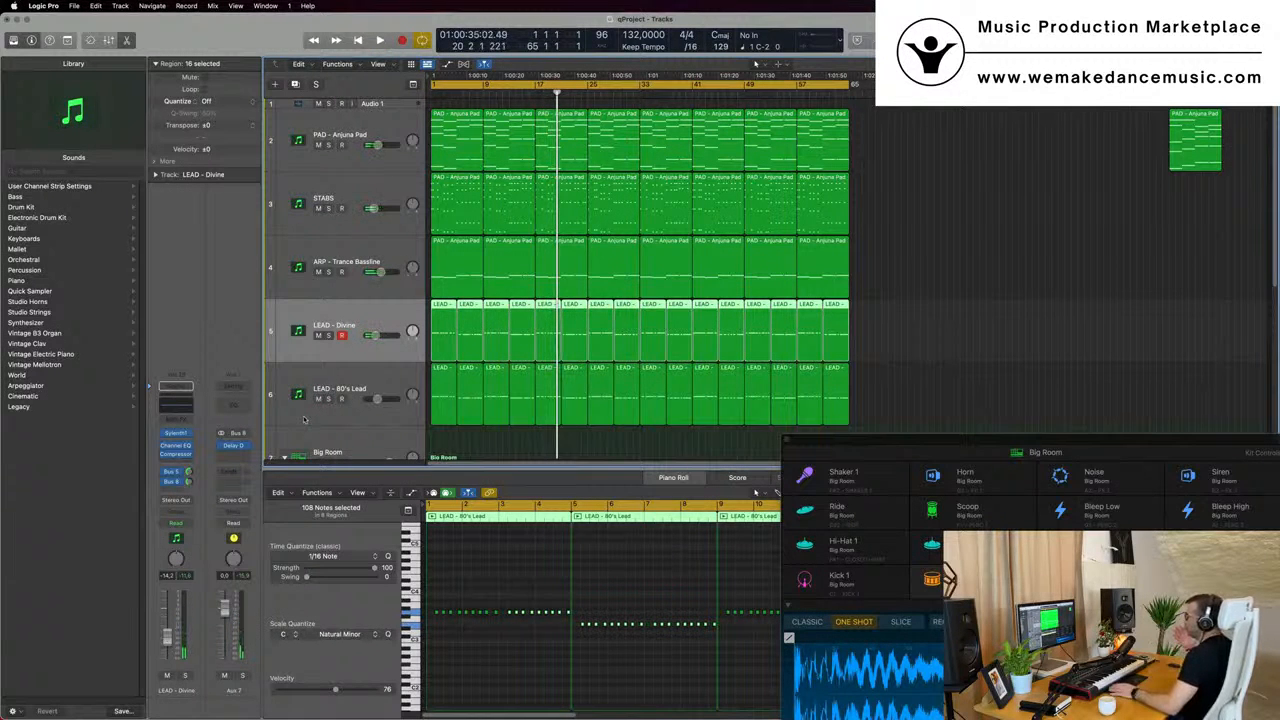
key(Return)
key(space)
click(305, 420)
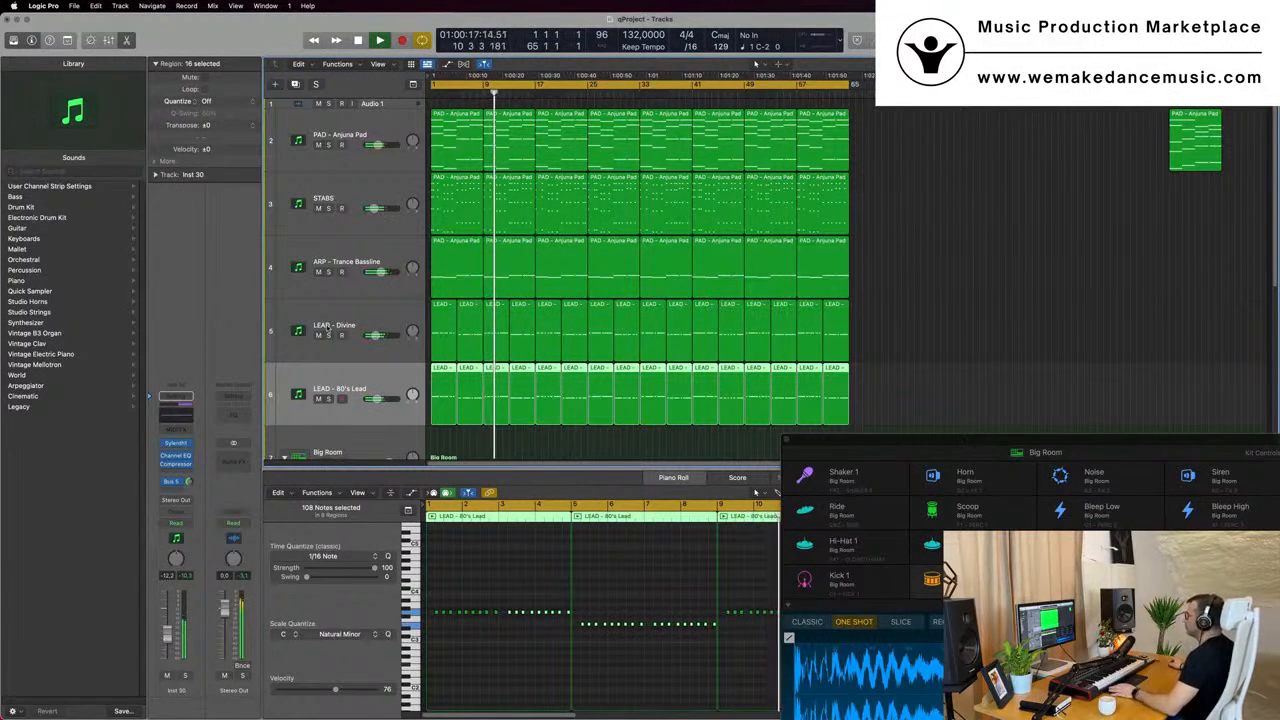
- Enable a low cut at about 312 Hz in the LEAD - Divine track's Channel EQ and move its window clear of the tracks
click(367, 319)
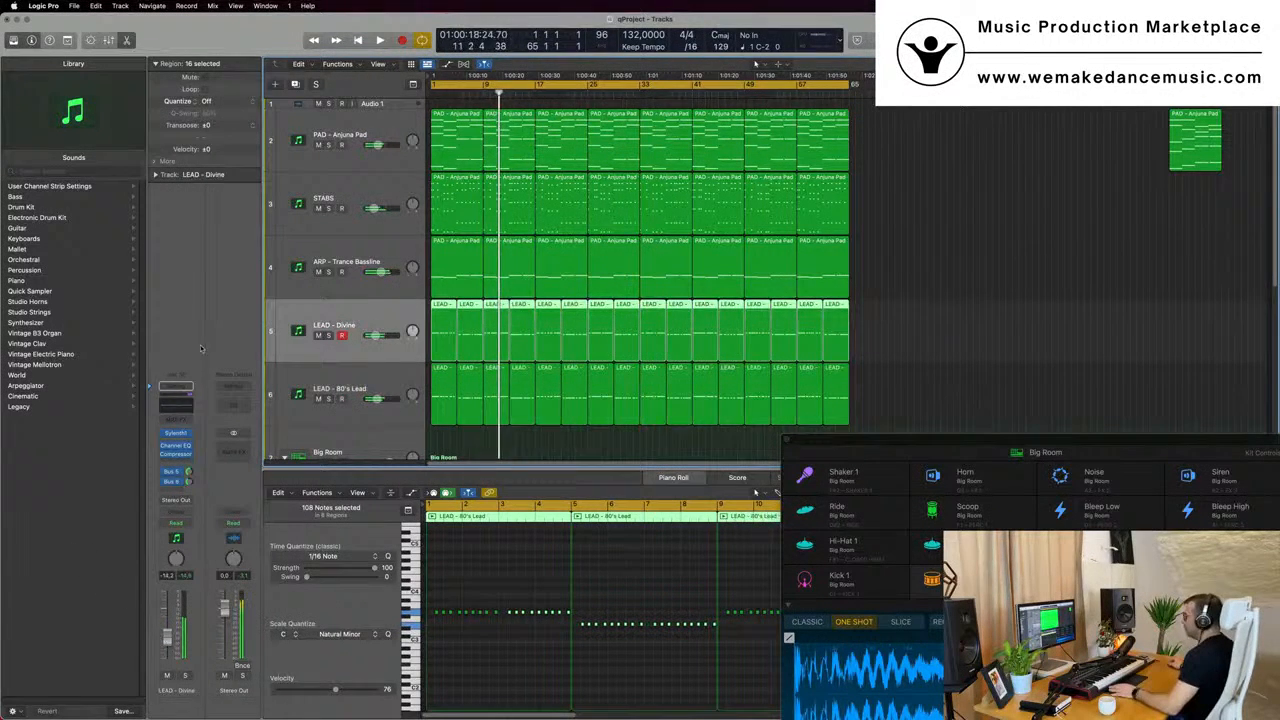
click(173, 400)
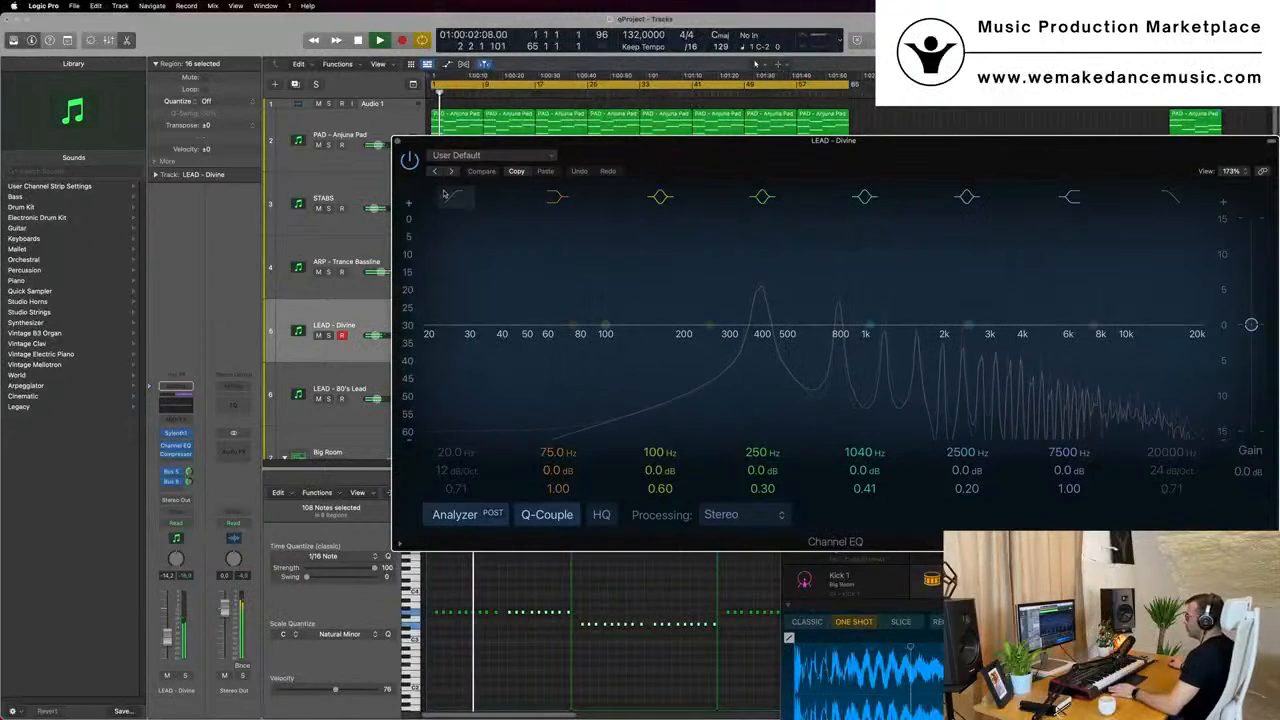
drag(537, 315, 733, 335)
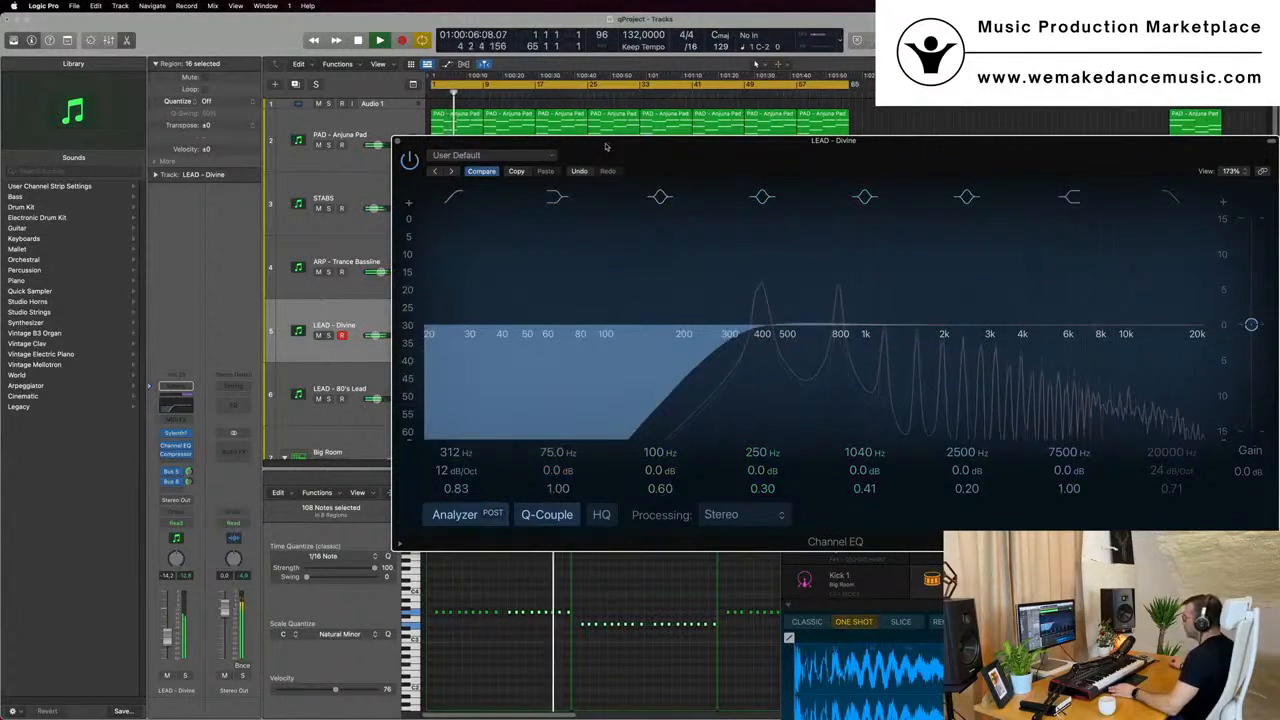
drag(606, 142, 920, 178)
- Add a low cut in the LEAD - 80's Lead track's Channel EQ and compare the mix with that track muted and unmuted
click(360, 412)
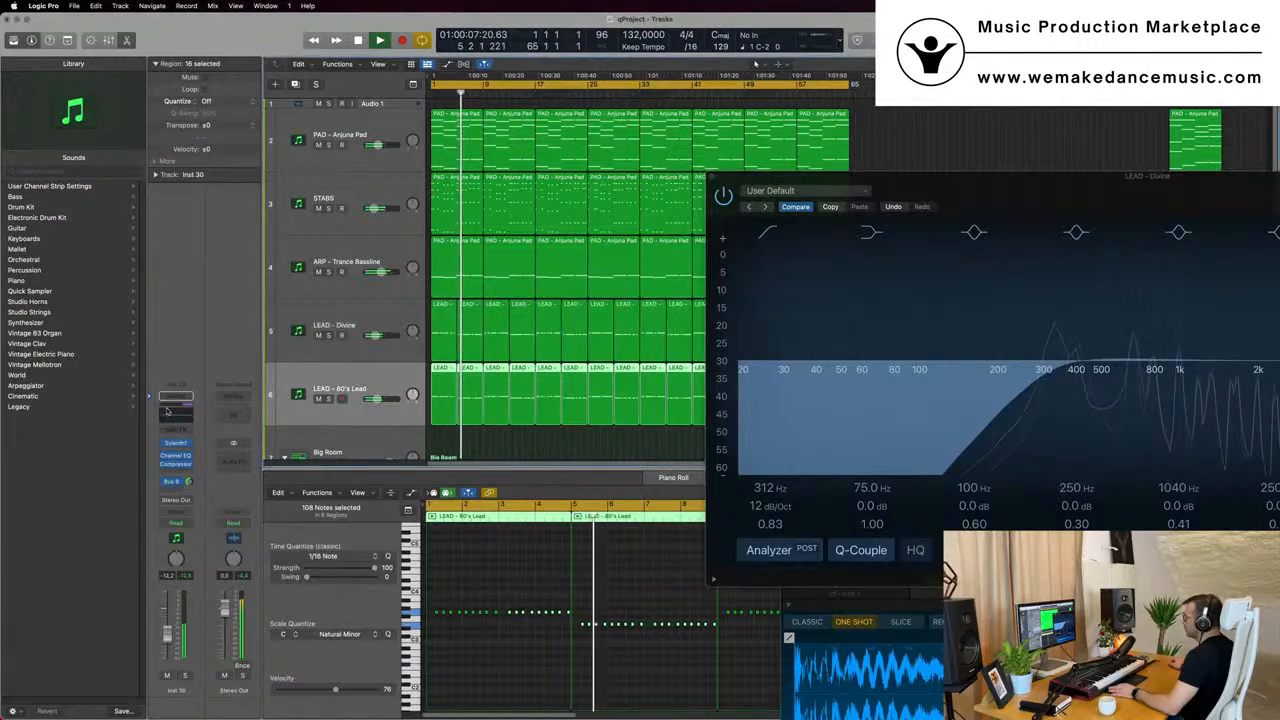
click(170, 412)
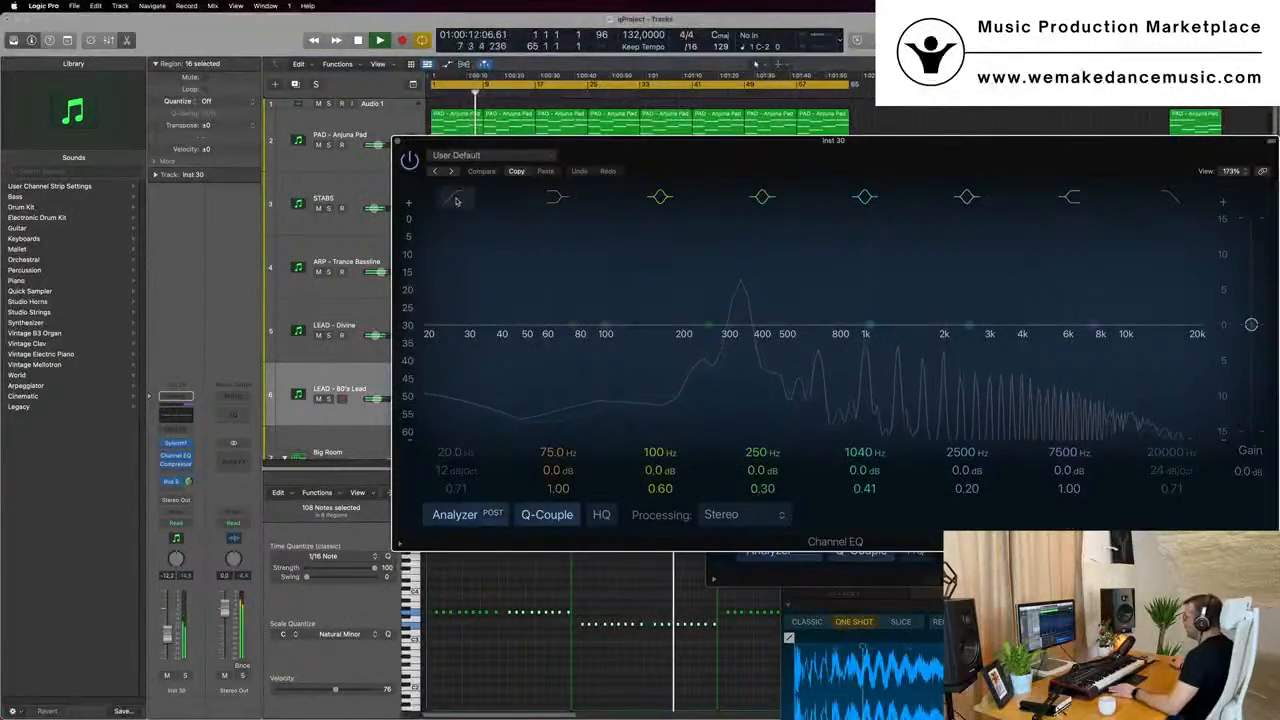
drag(727, 308, 711, 328)
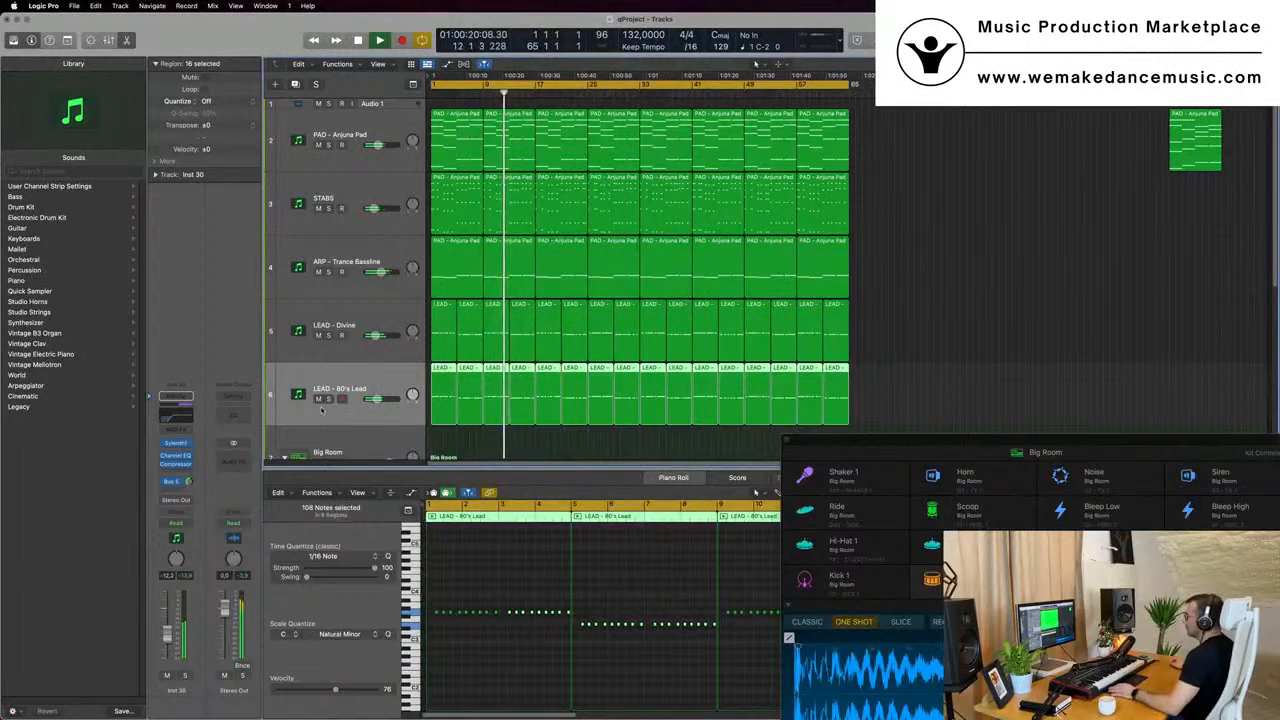
click(318, 399)
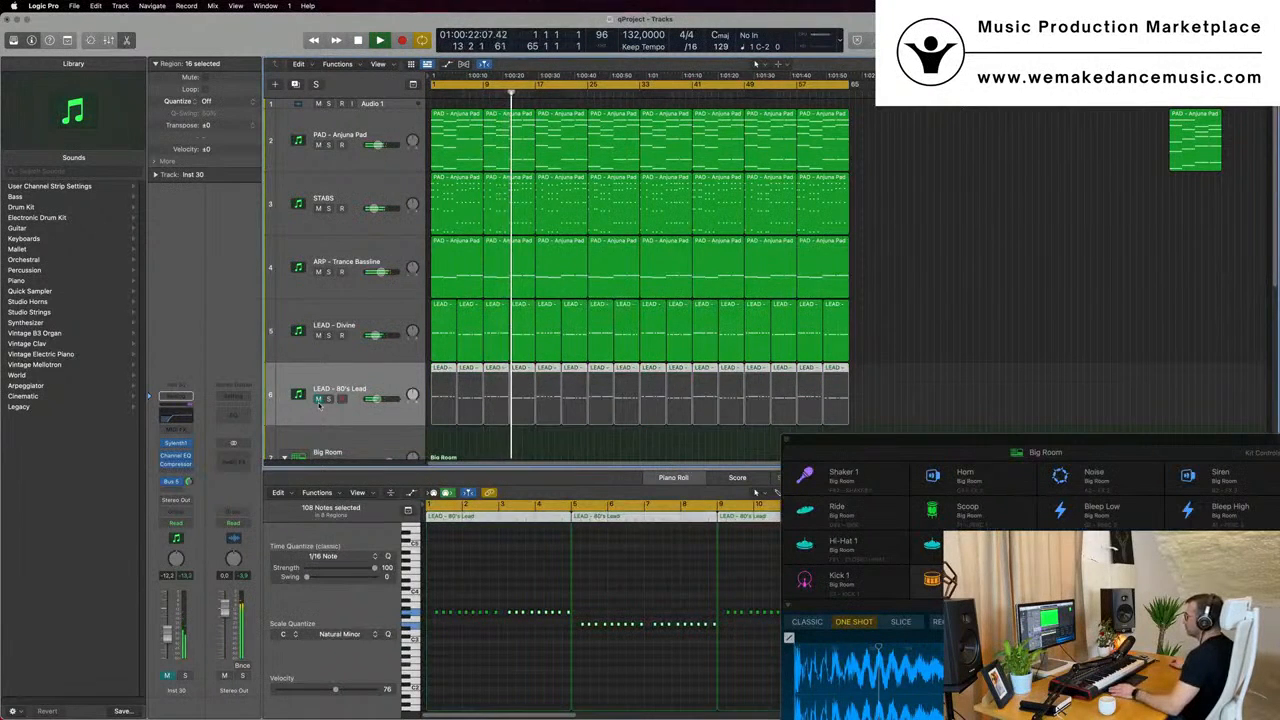
click(318, 399)
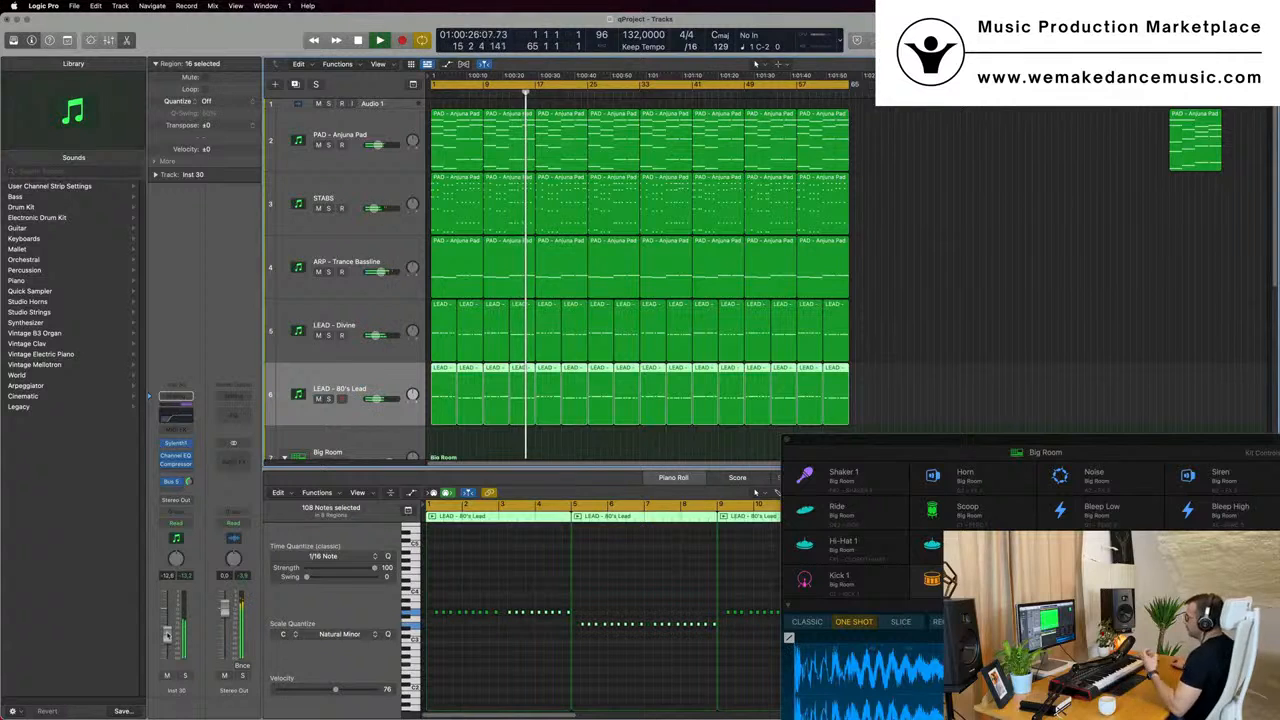
- Add a second send to Bus 8 on the LEAD - 80's Lead track and raise its send level
click(172, 481)
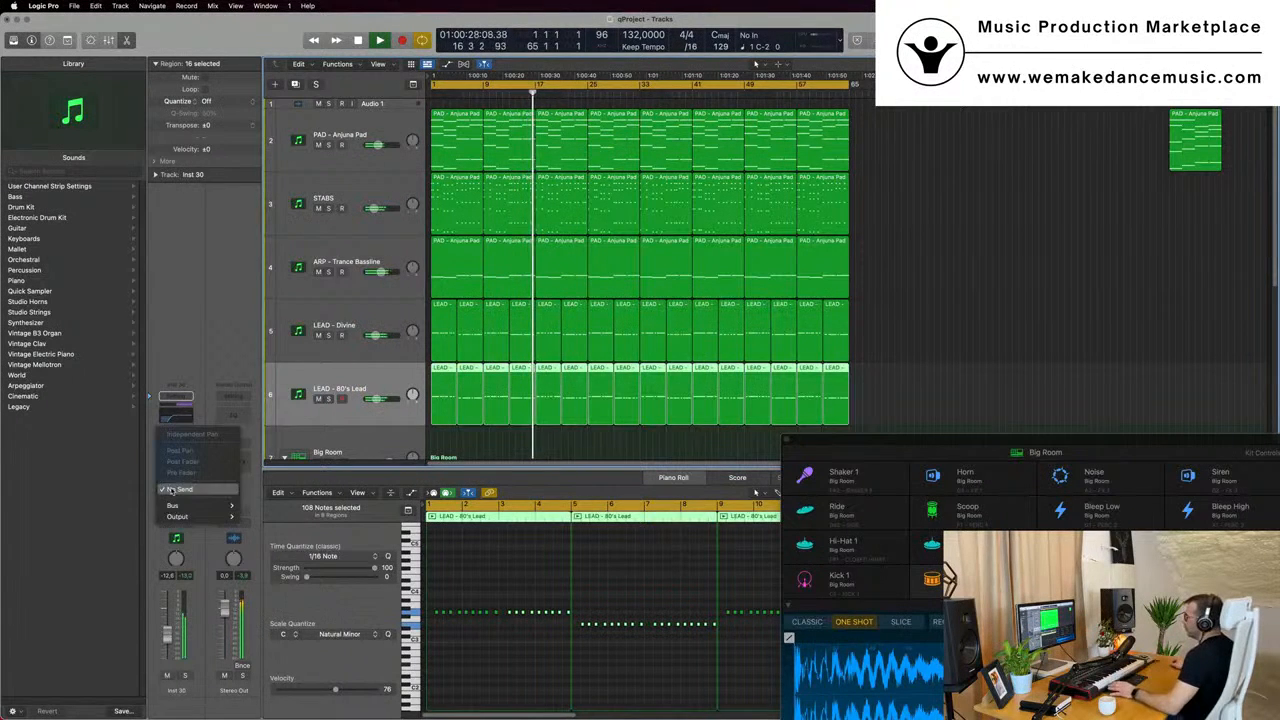
mouse_move(174, 507)
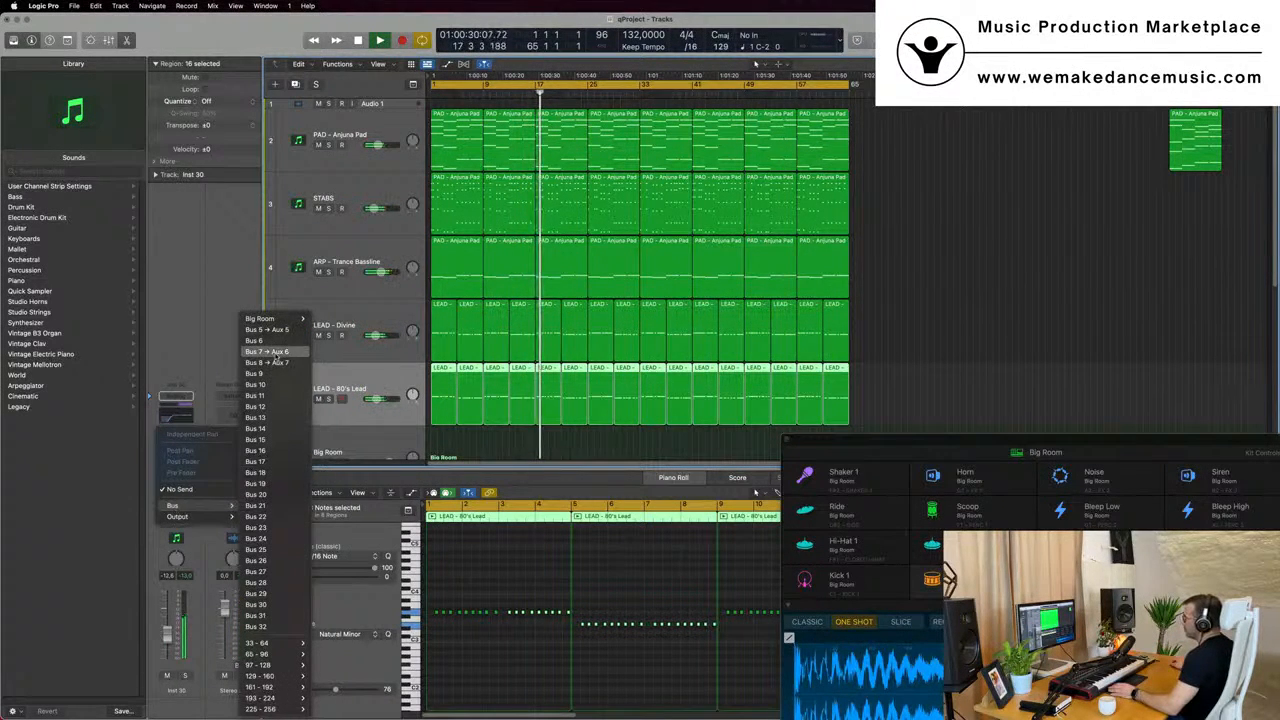
click(268, 352)
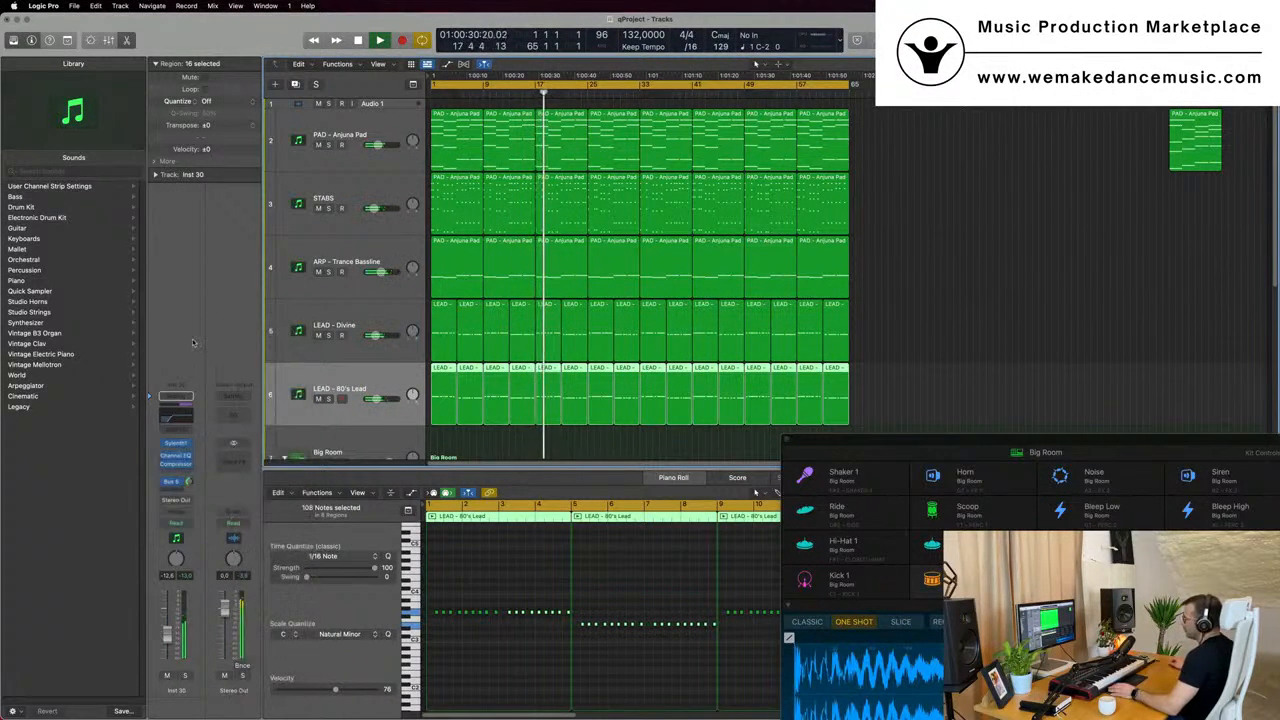
click(176, 482)
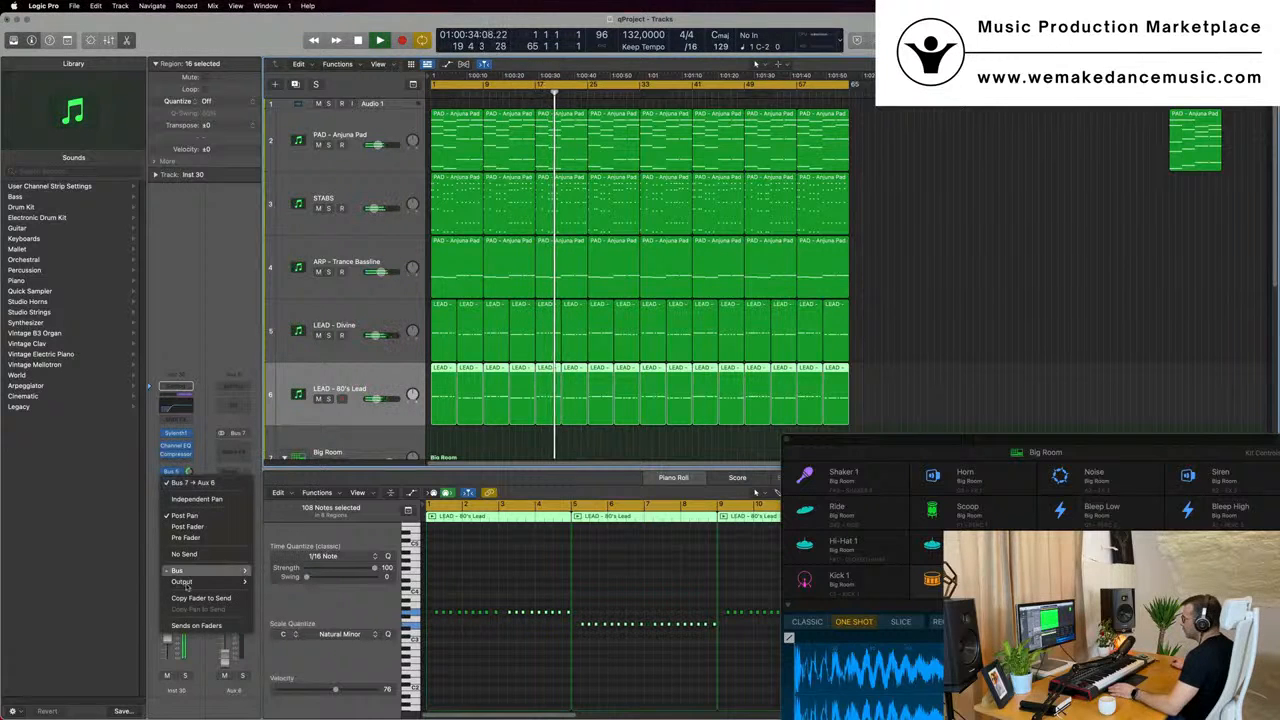
mouse_move(196, 571)
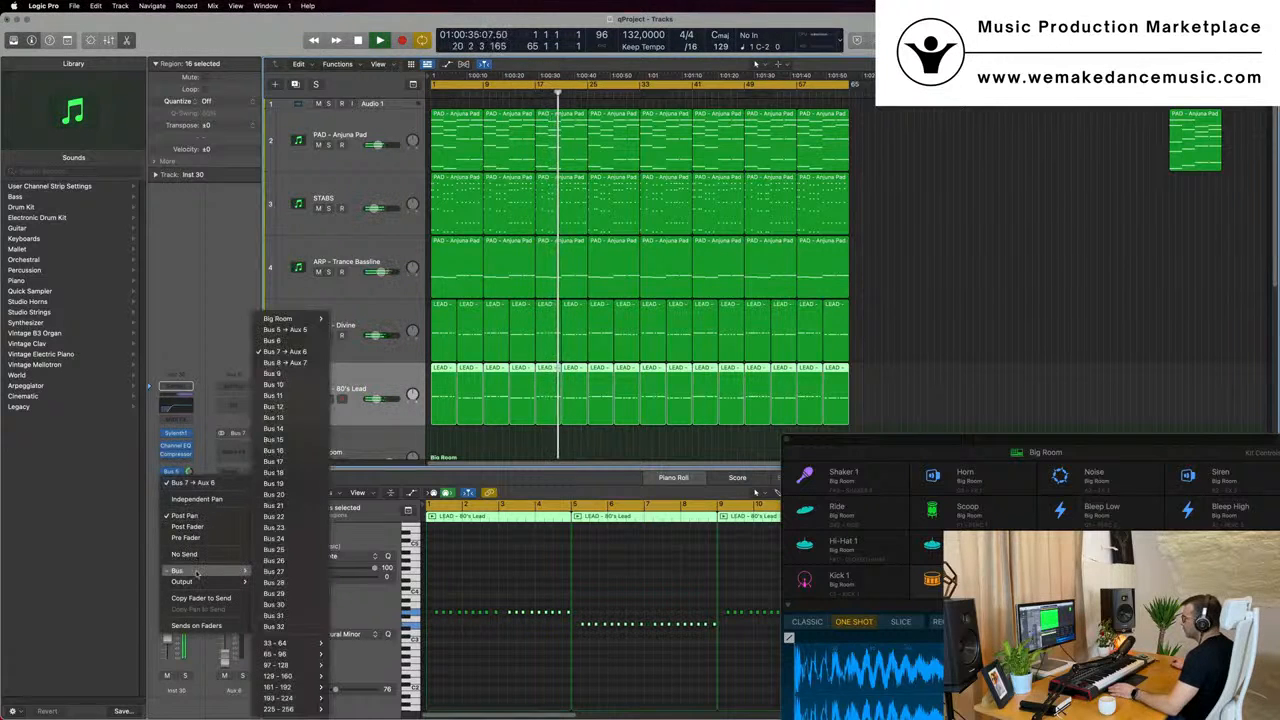
click(270, 363)
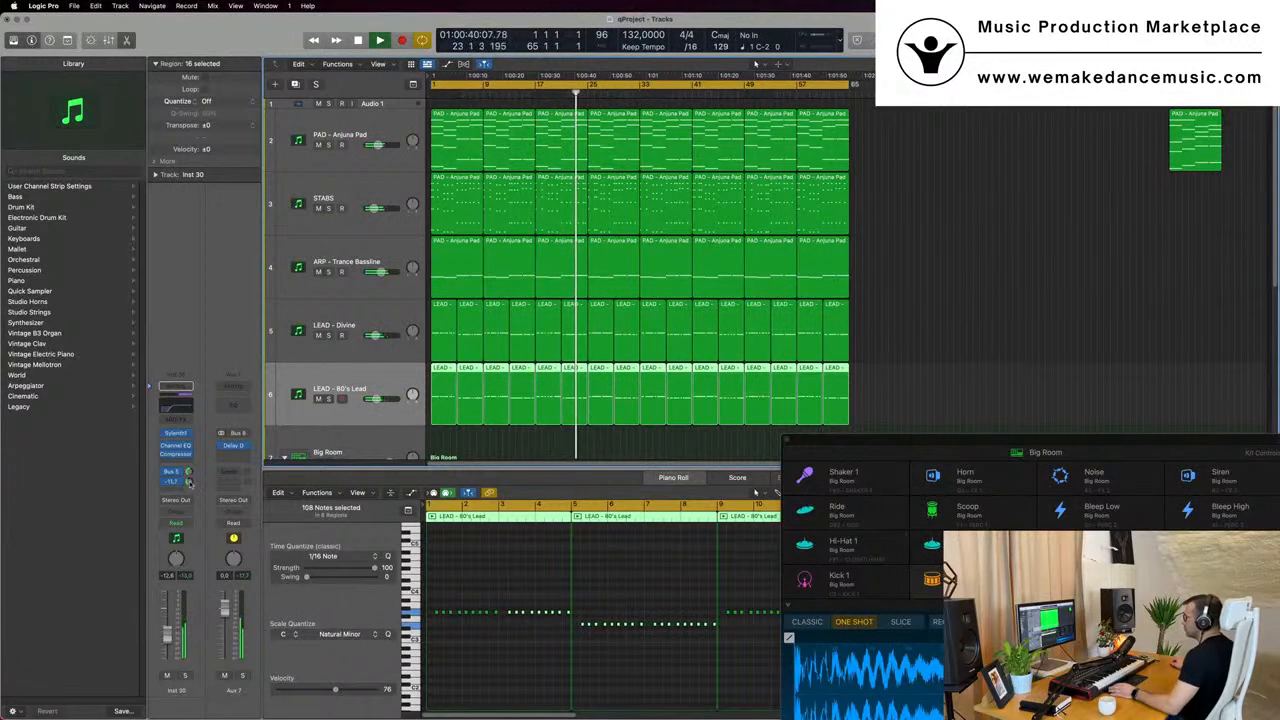
drag(190, 484, 190, 482)
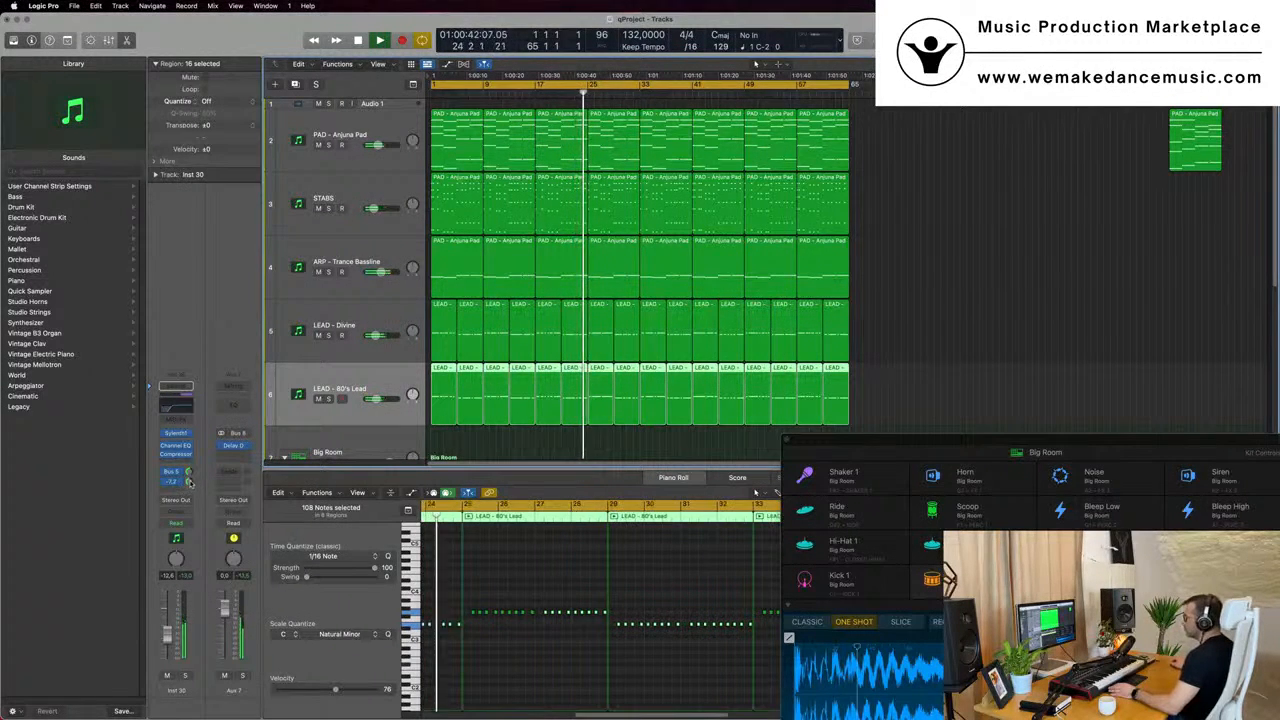
- Reduce the track heights, show the mixer and select the LEAD - Divine and LEAD - 80's Lead channels together
key(super+Up)
key(super+Up)
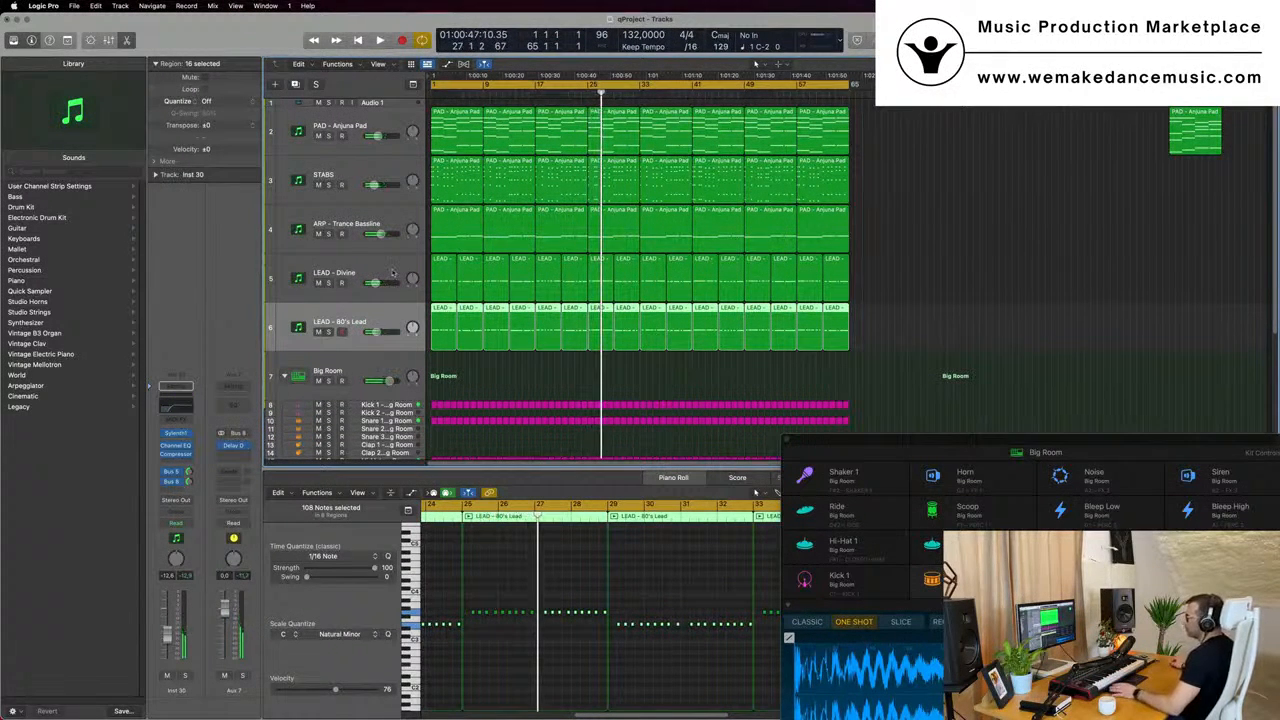
key(x)
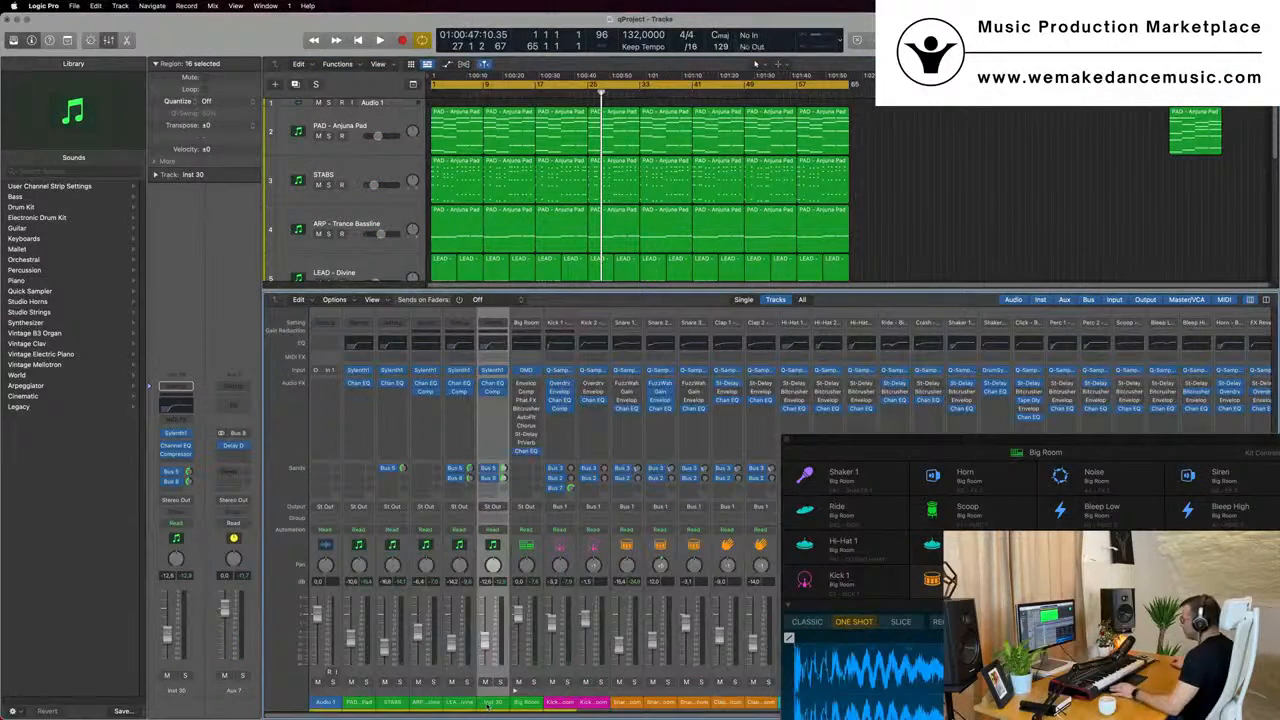
click(518, 704)
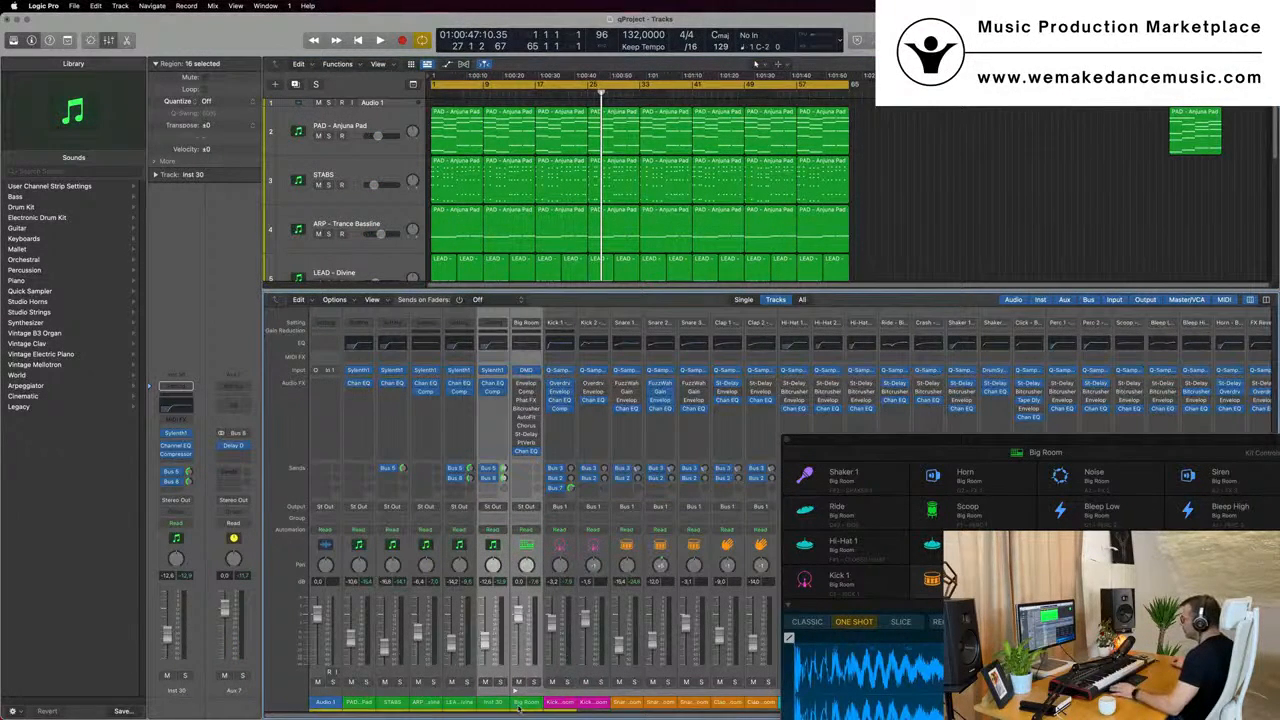
click(470, 708)
shift+click(485, 708)
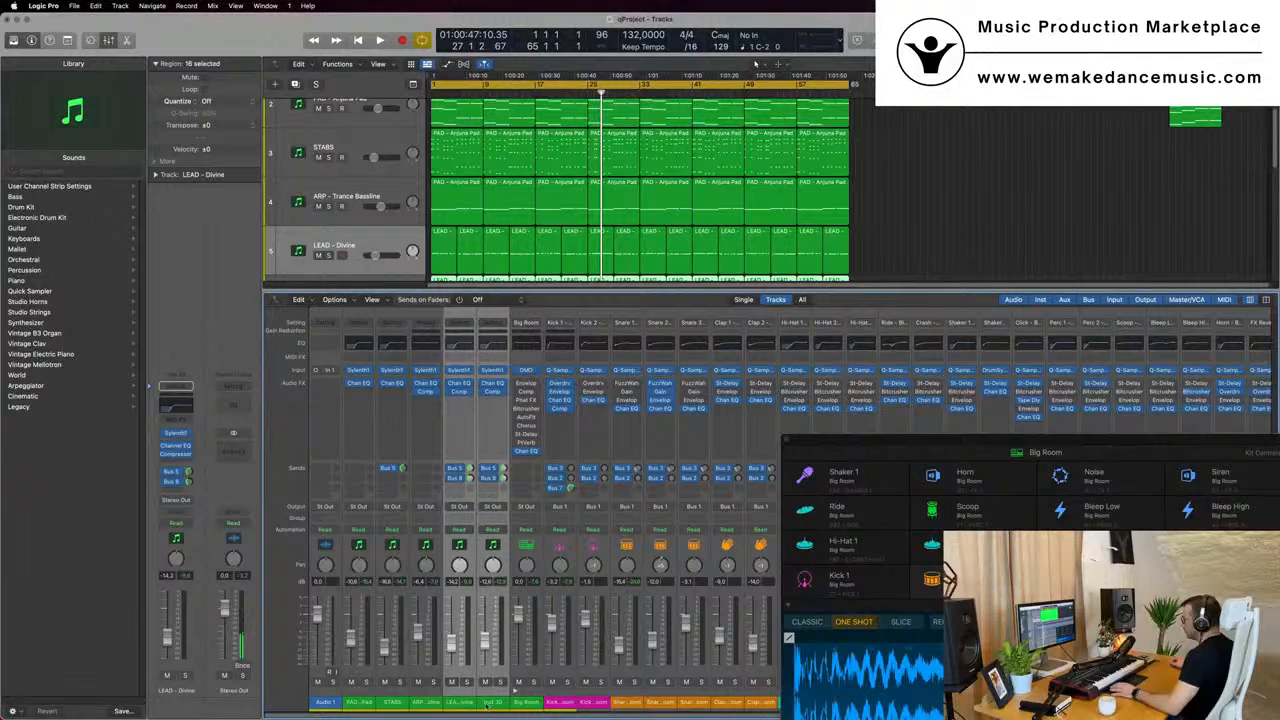
- Route the output of both selected lead channels to Bus 9 during playback
key(space)
click(493, 507)
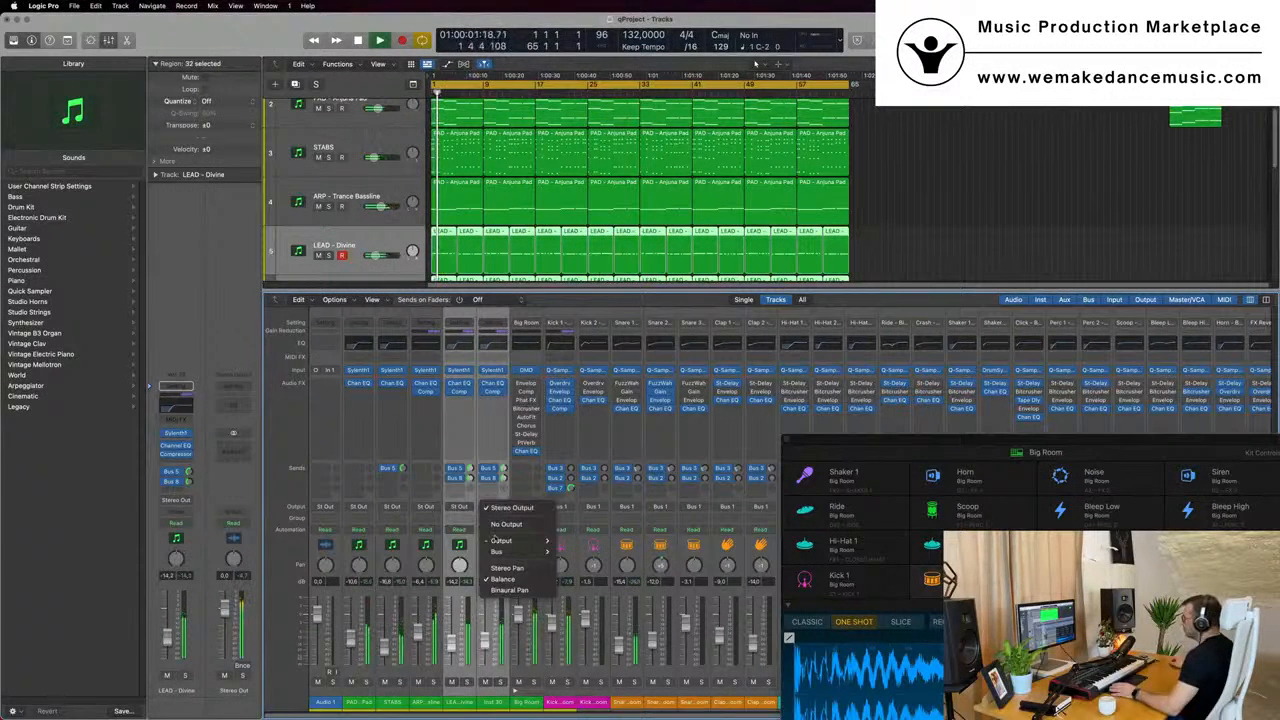
mouse_move(497, 551)
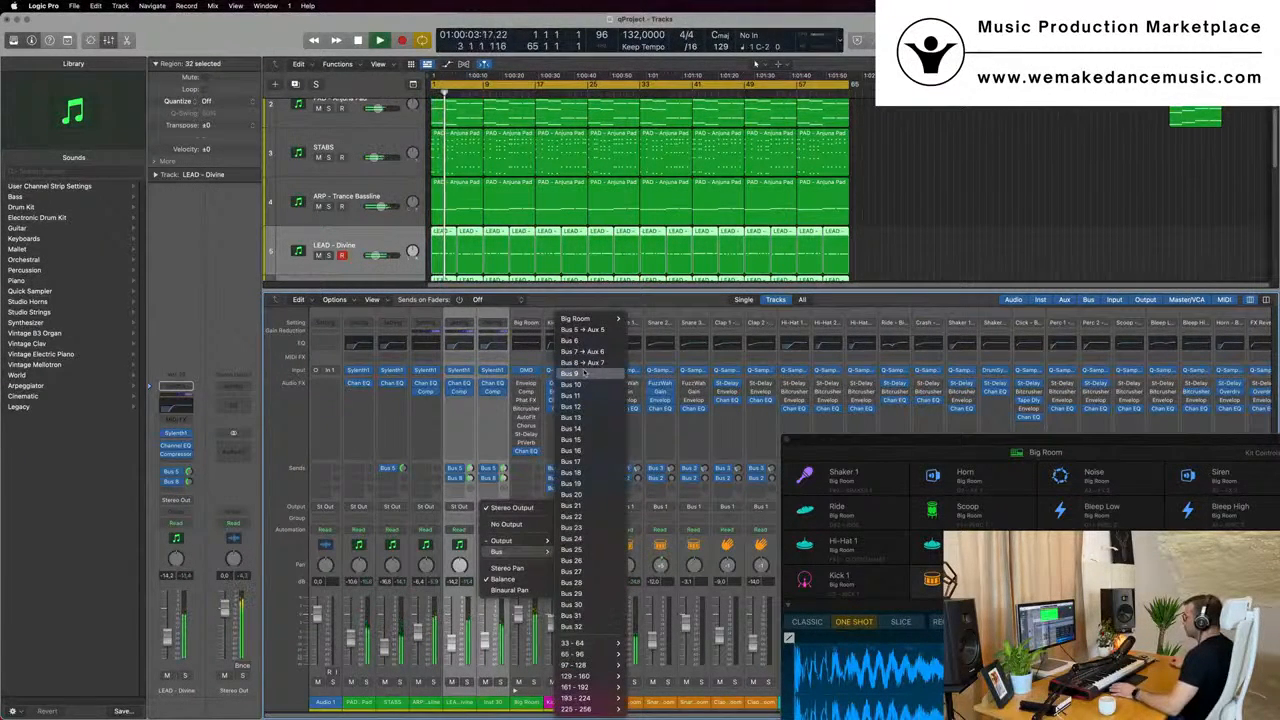
click(584, 373)
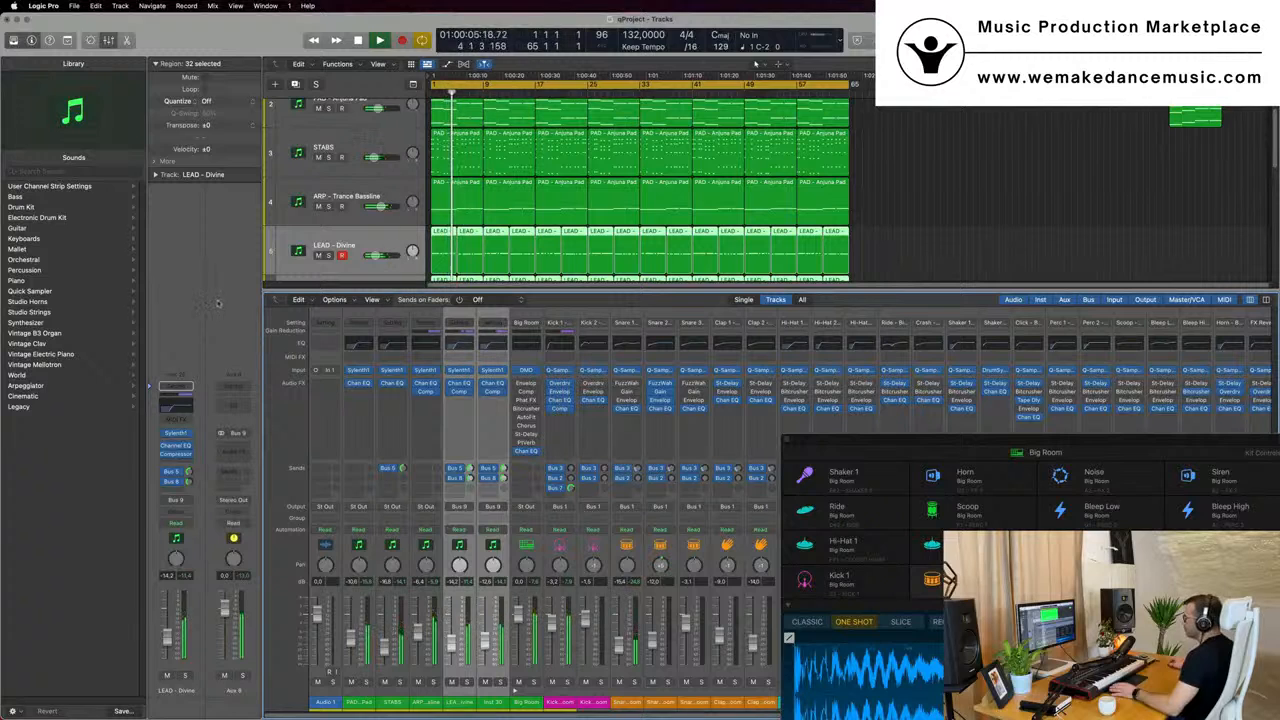
- Insert a Compressor on the Aux 8 channel fed by Bus 9, set its ratio to 2.1:1 and reposition its window
click(242, 452)
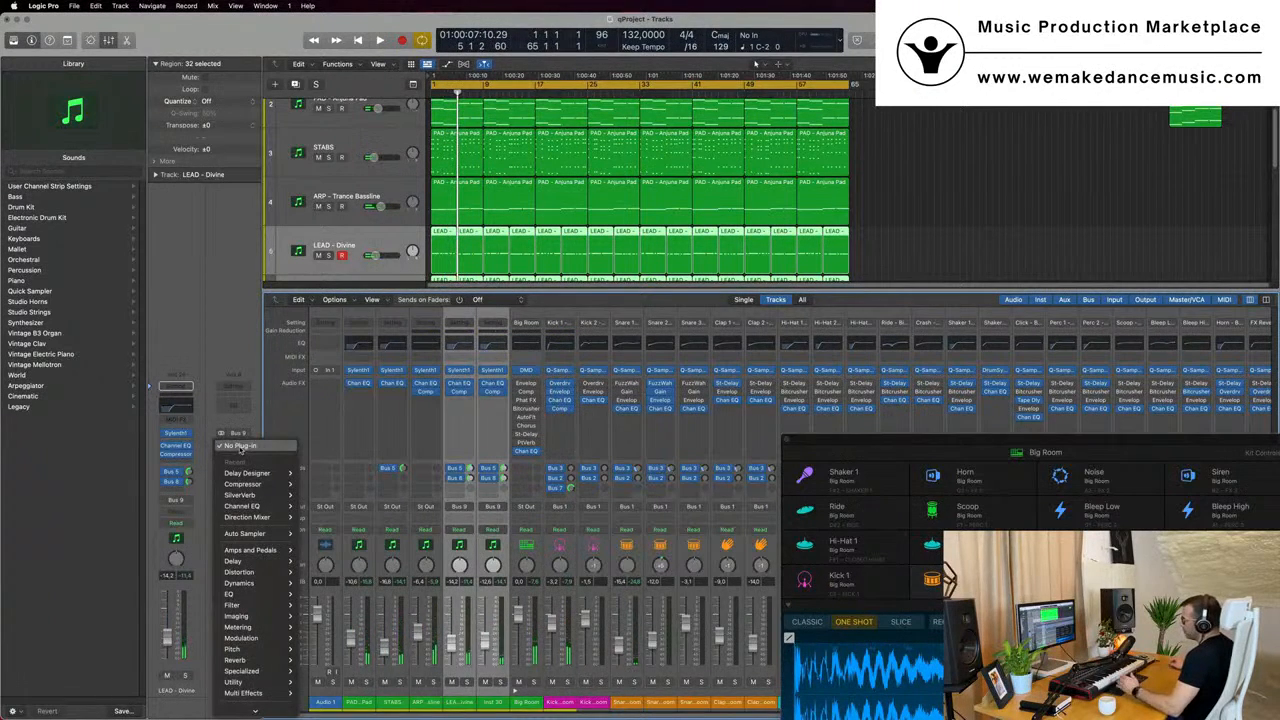
click(314, 484)
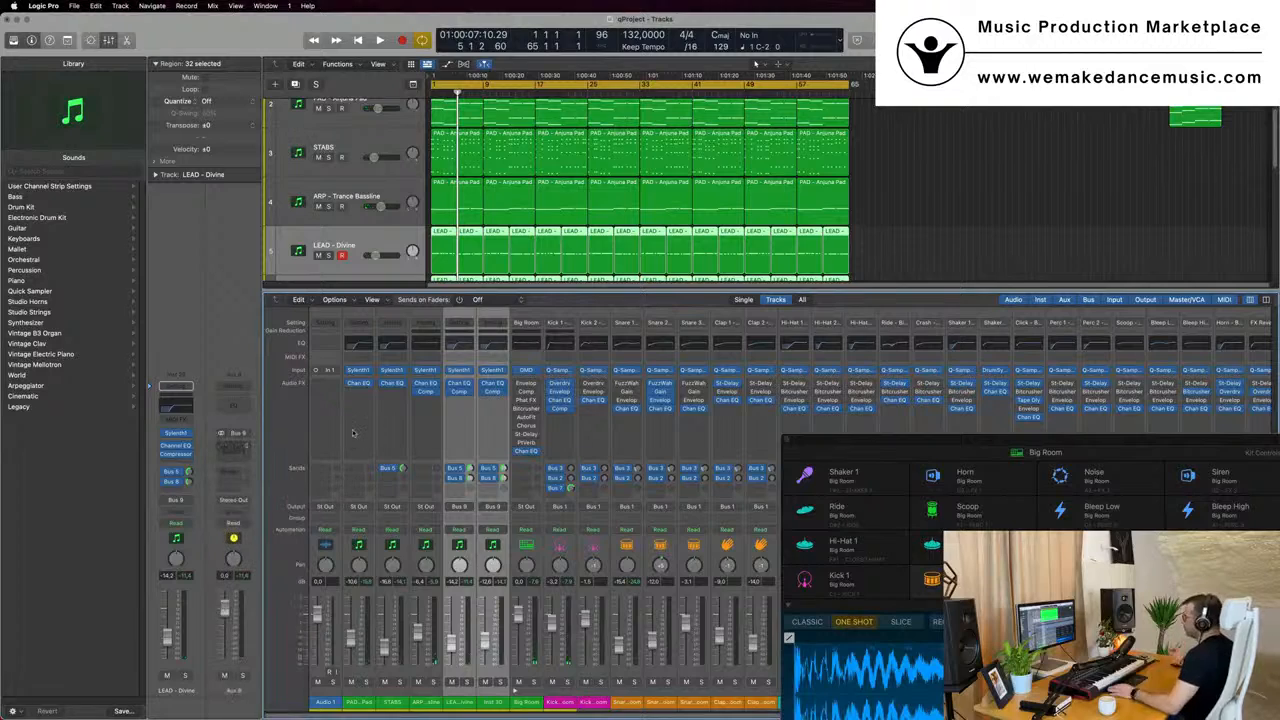
drag(800, 148, 732, 158)
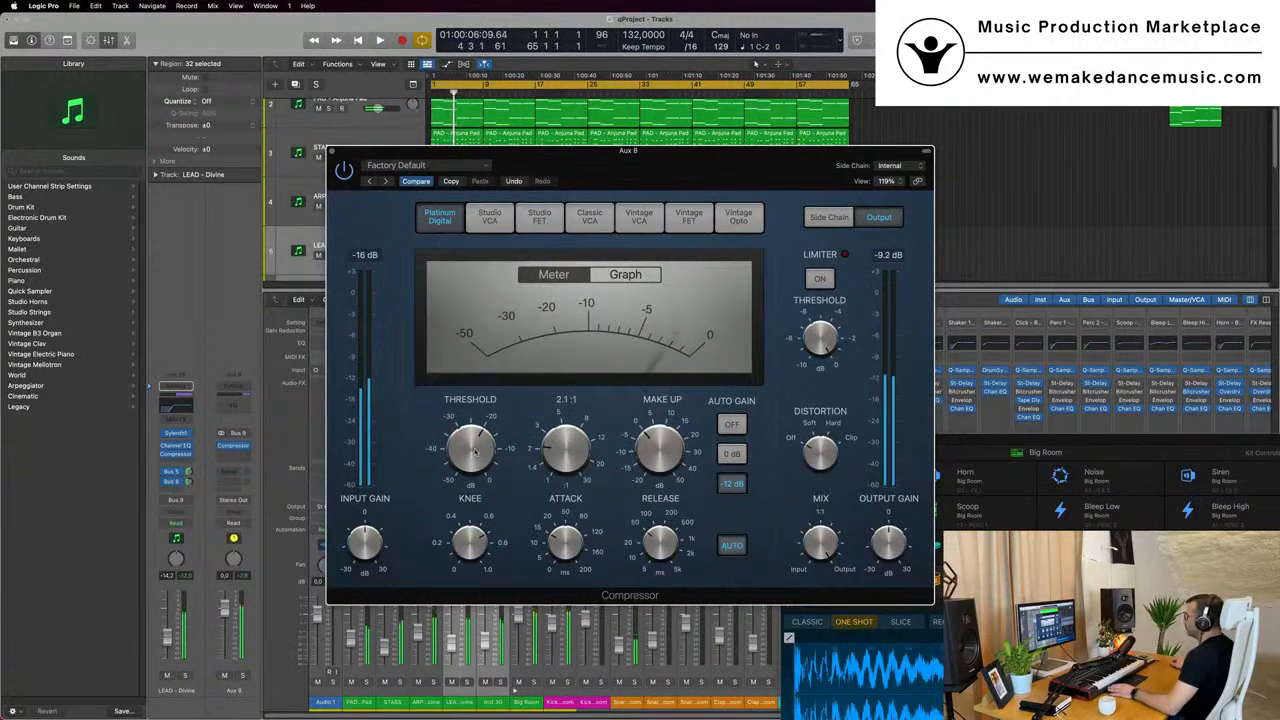
- Lower the Aux 8 compressor's threshold, set its release to 51 ms and bring the Aux 8 fader to about -4.5 dB during playback
key(space)
mouse_move(475, 452)
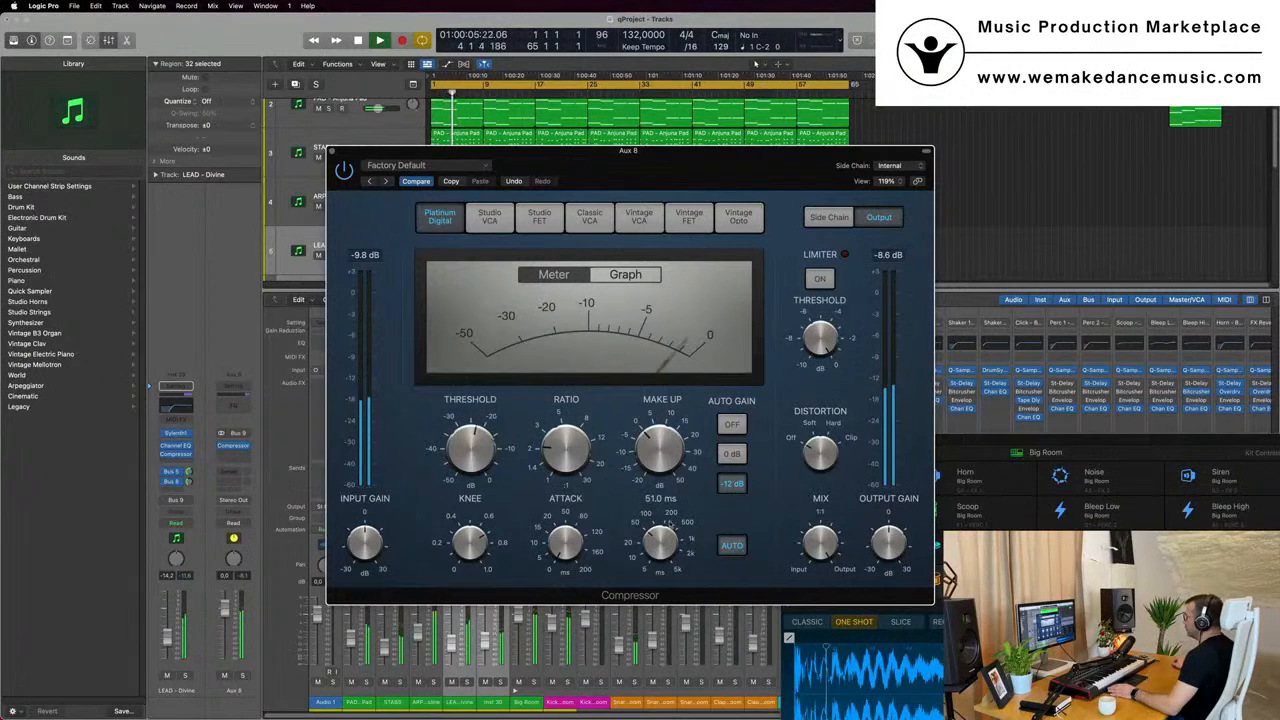
key(space)
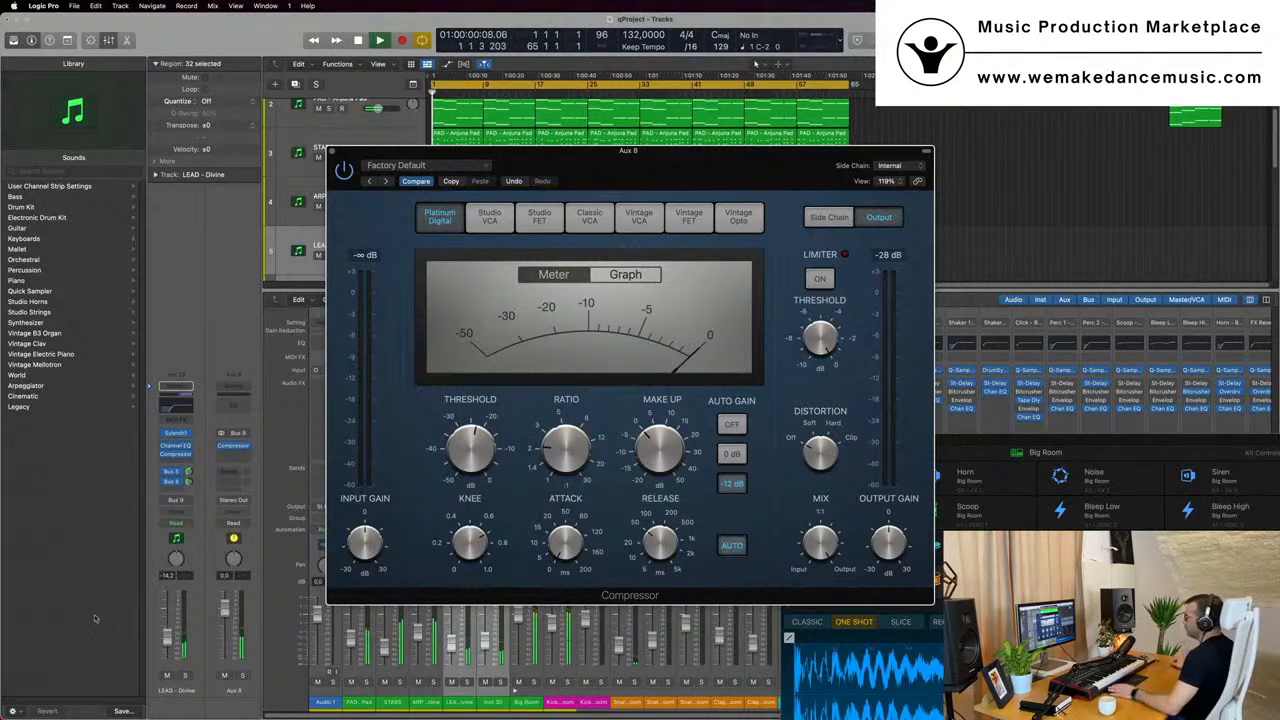
key(space)
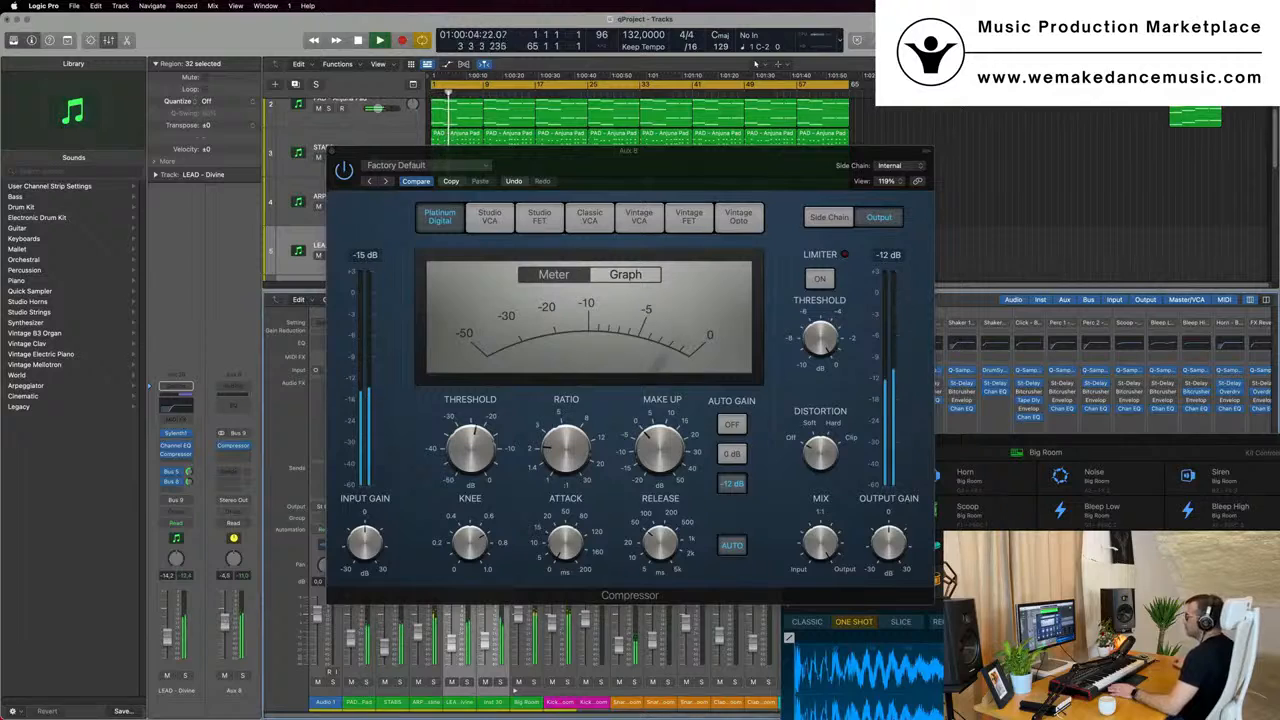
- Close the compressor window, hide the mixer and create an arrangement track for the Aux 8 channel
drag(660, 167, 819, 167)
click(491, 150)
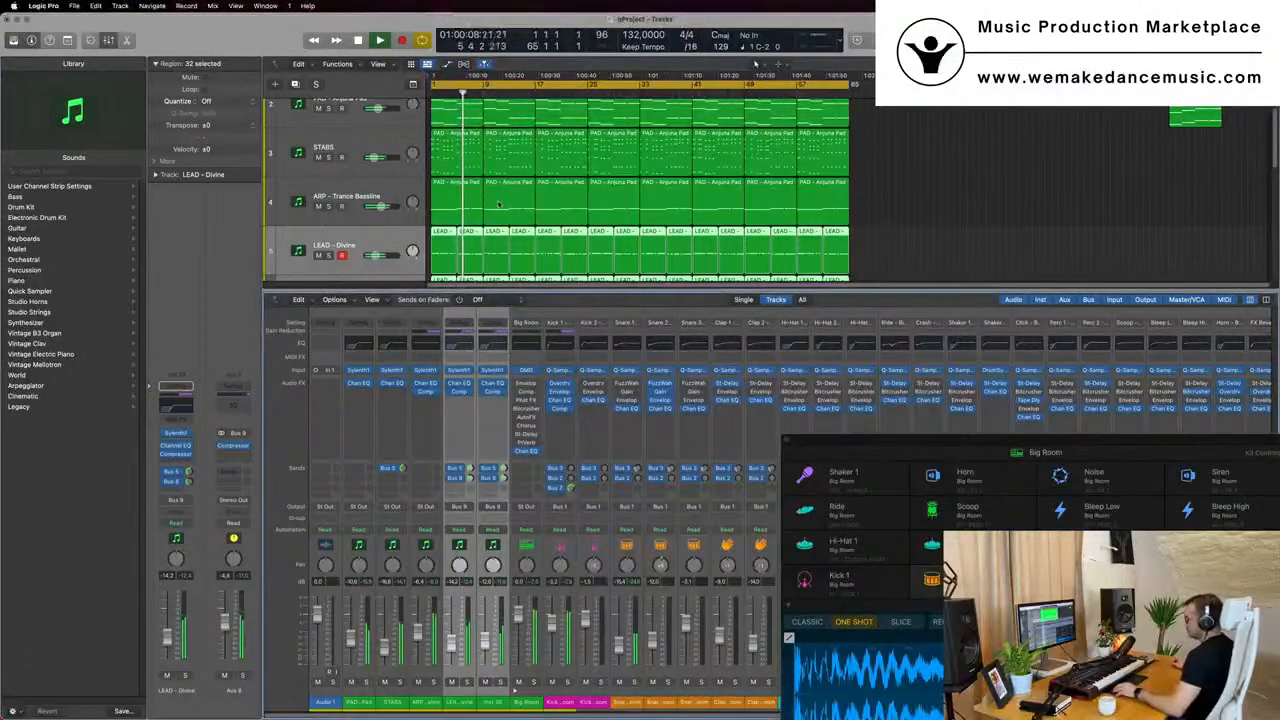
key(x)
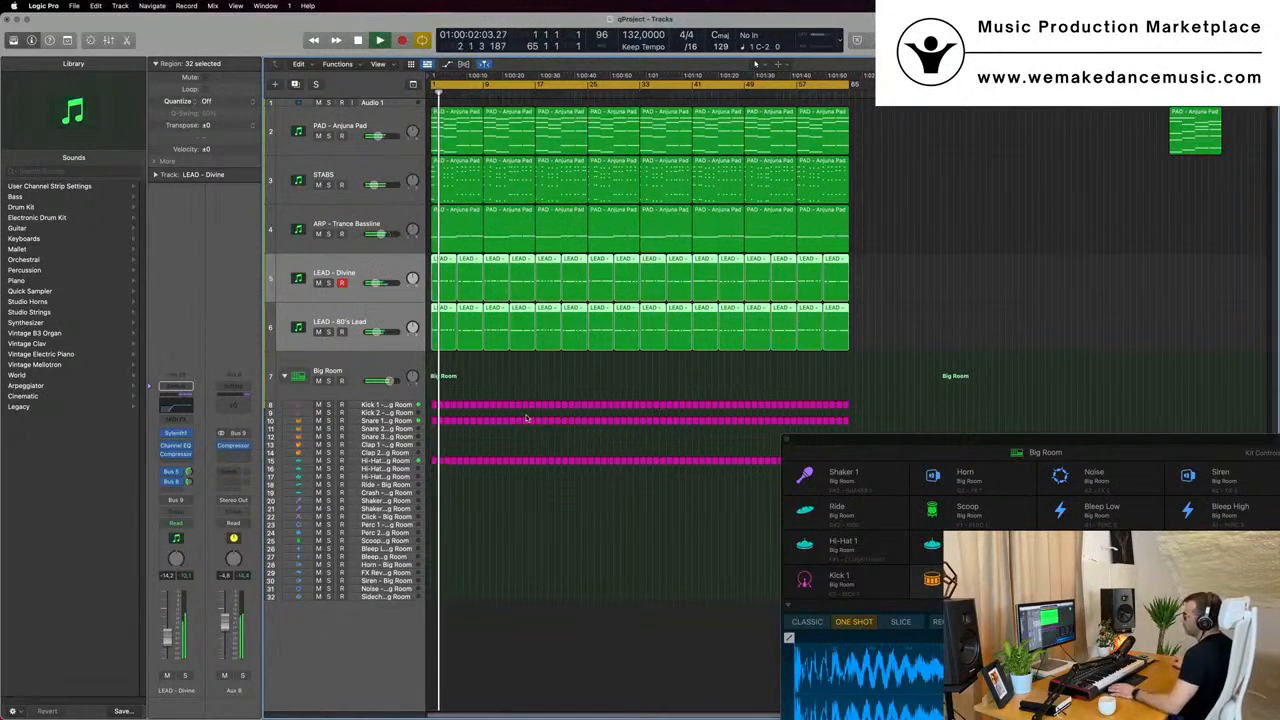
right_click(229, 689)
click(256, 640)
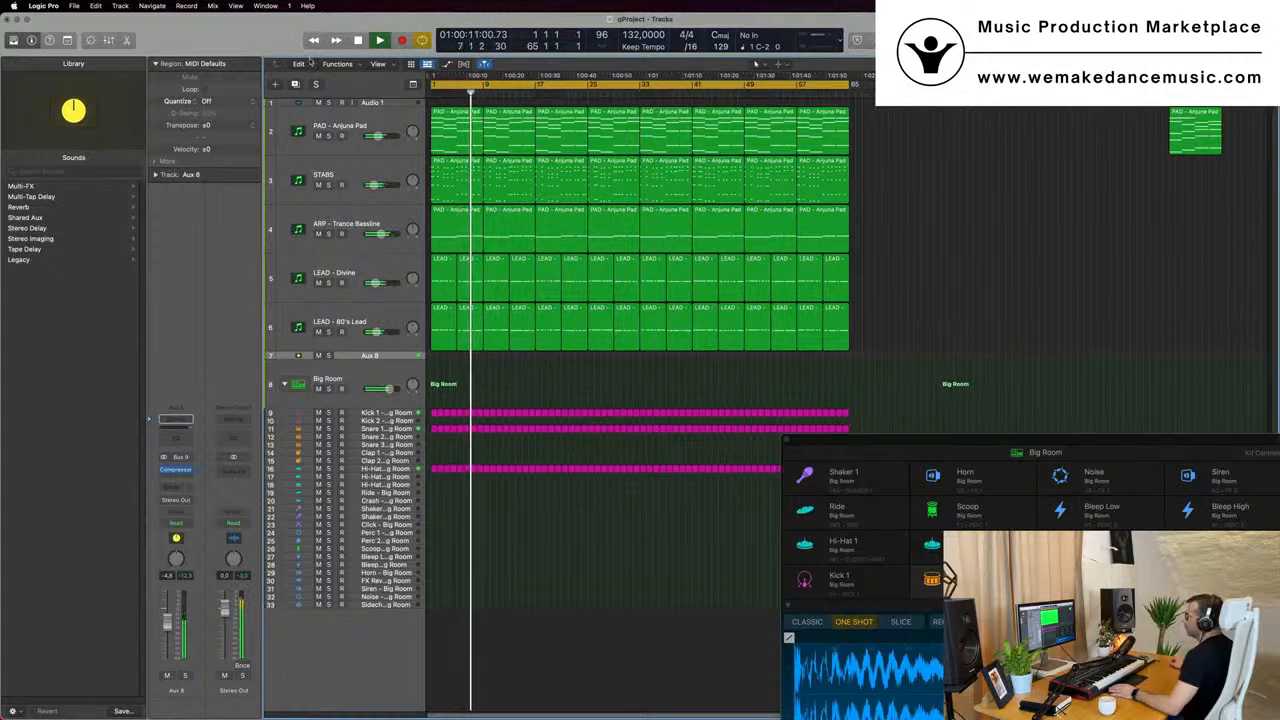
- Show the toolbar, turn on Track Zoom for the selected Aux 8 track and stop playback
key(ctrl+alt+super+t)
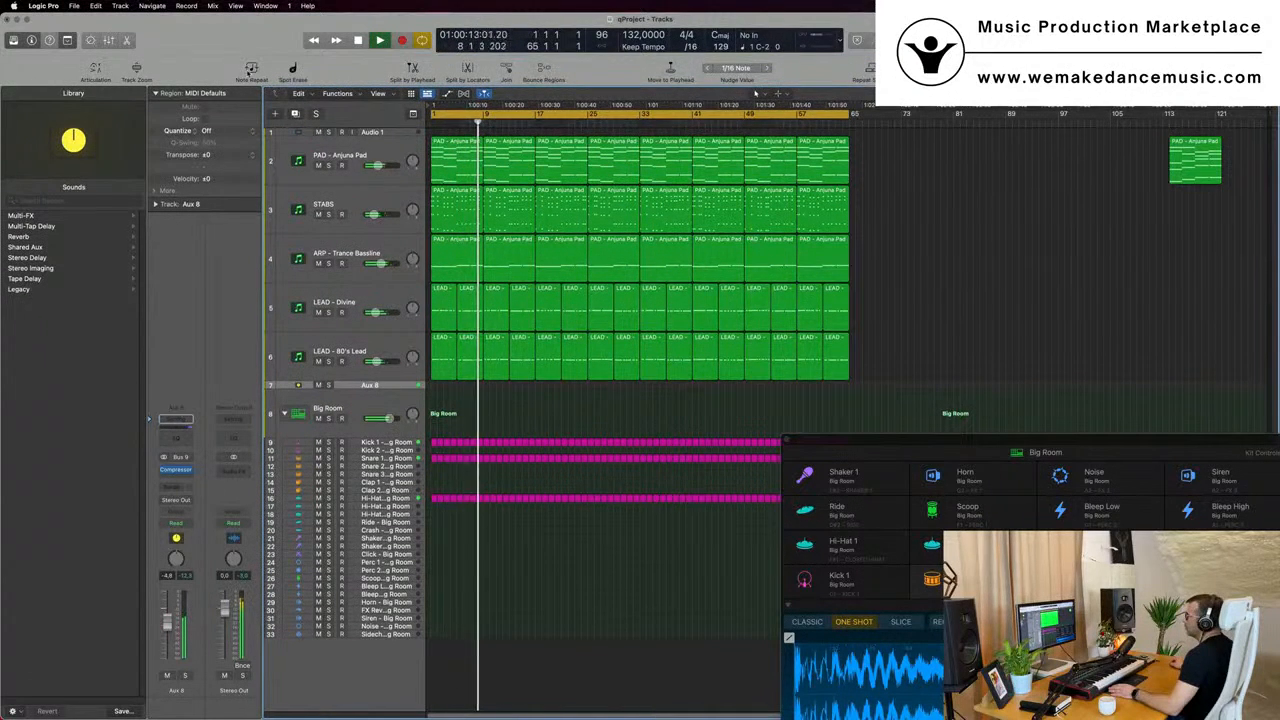
click(136, 69)
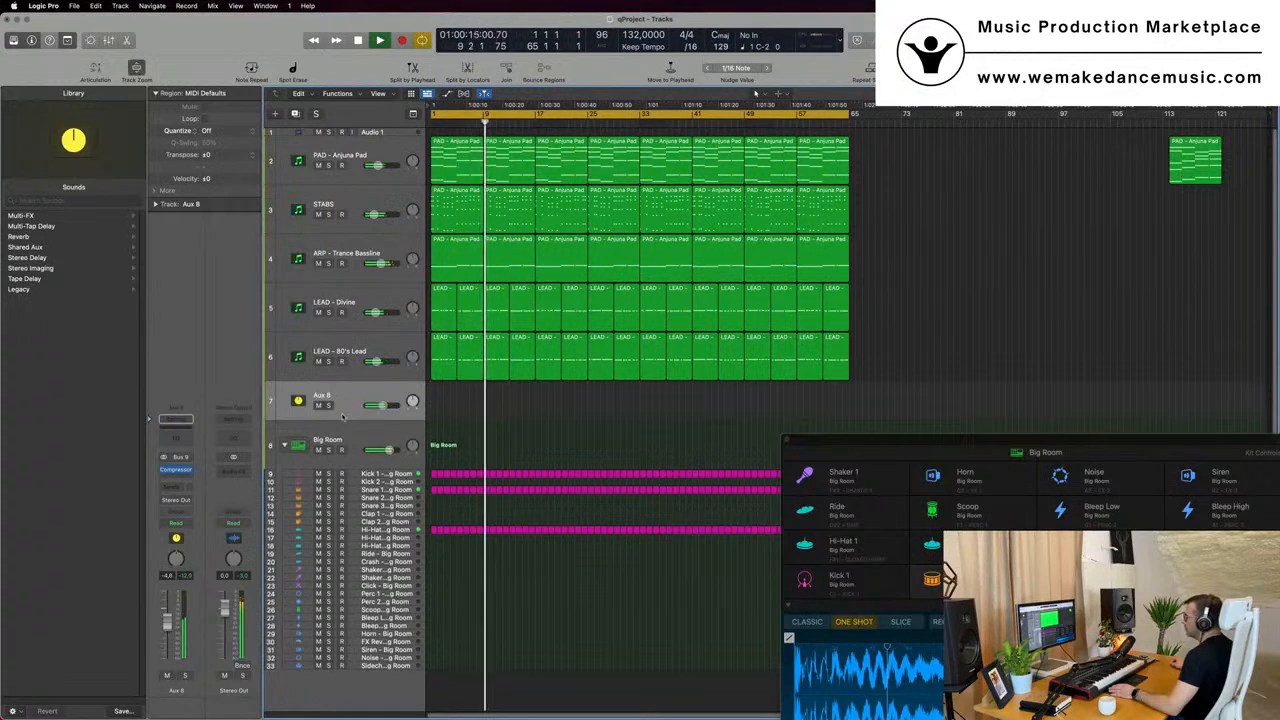
key(space)
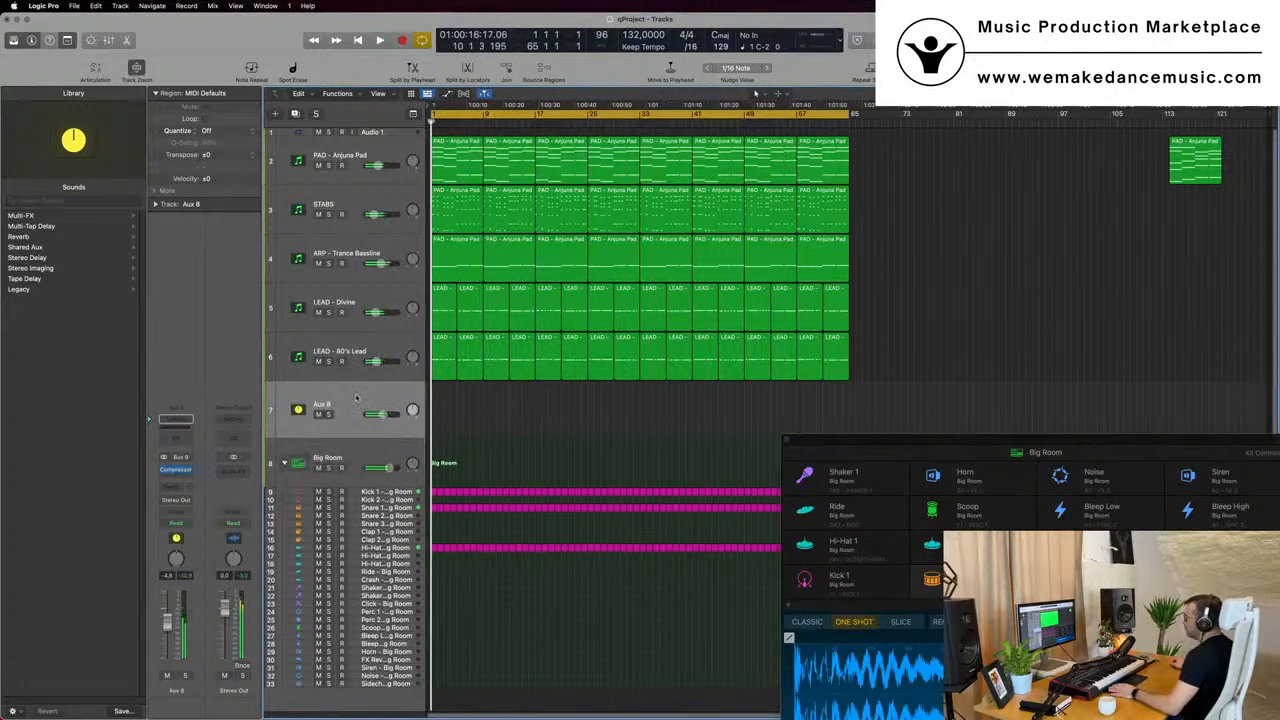
- Add a Channel EQ to Stereo Out with a 48 dB/Oct high cut, sweep it down during playback and return it to 20000 Hz
click(232, 441)
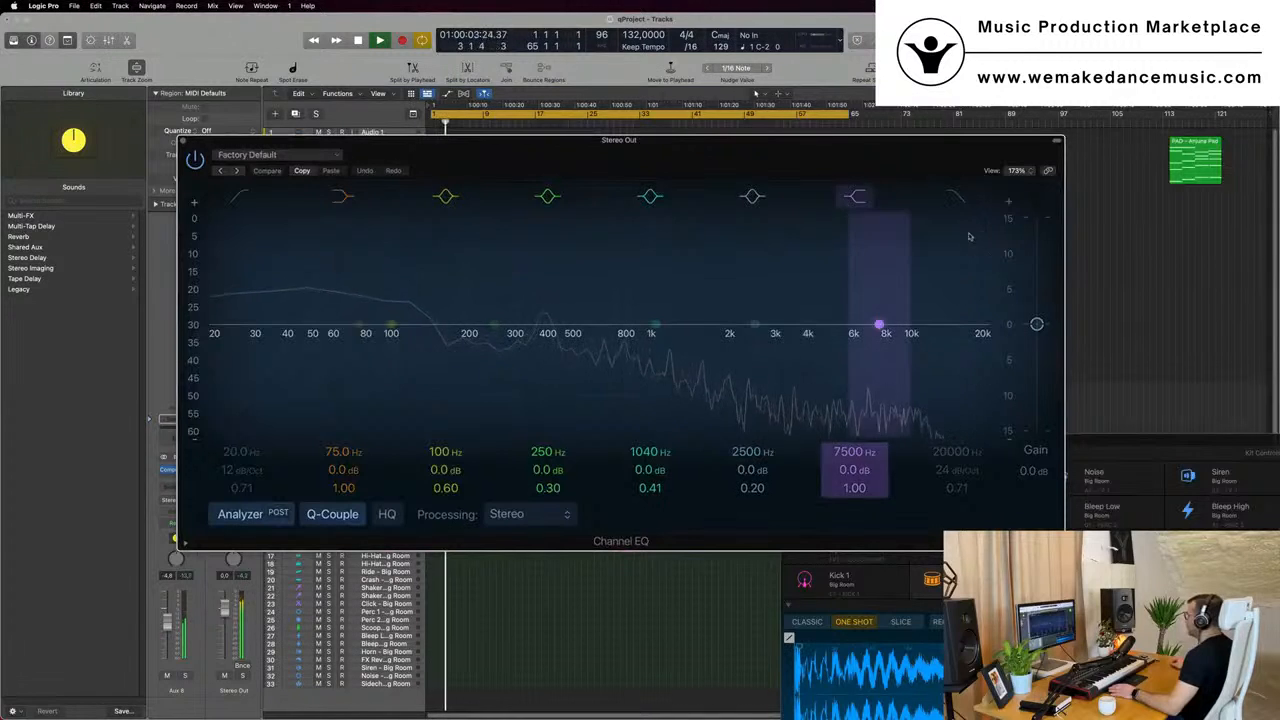
click(954, 456)
drag(954, 456, 954, 430)
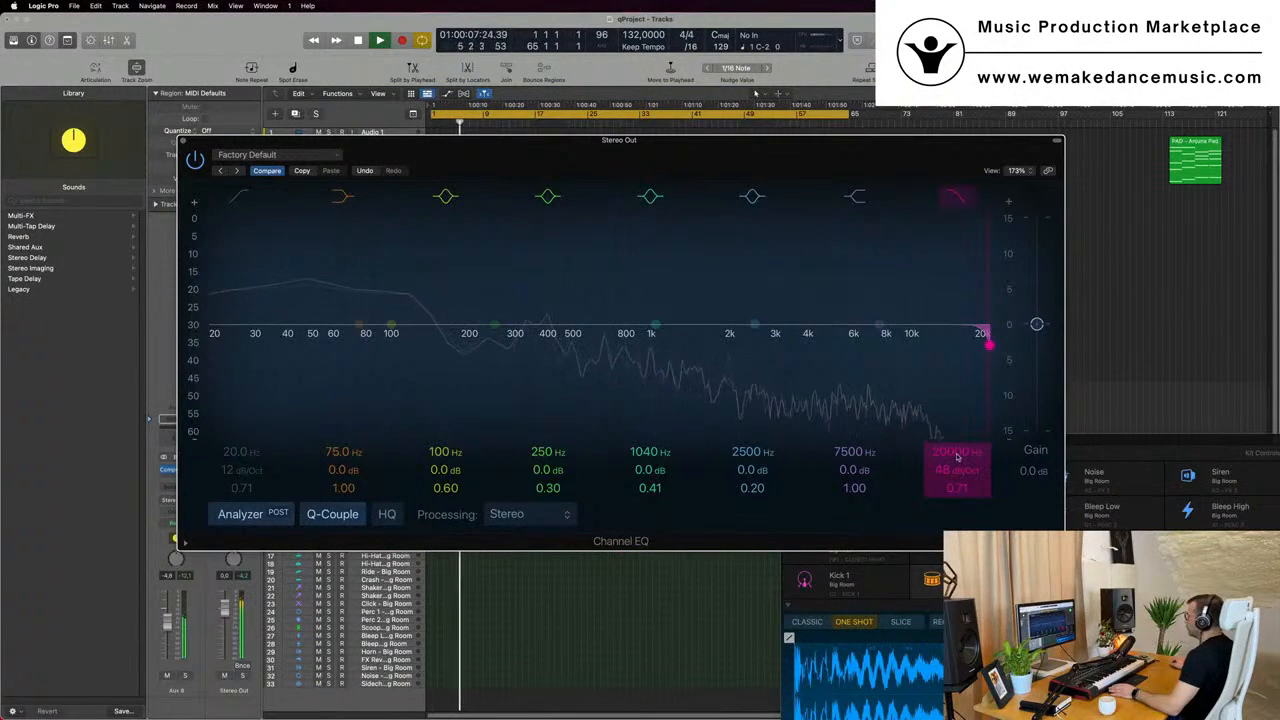
drag(988, 344, 643, 345)
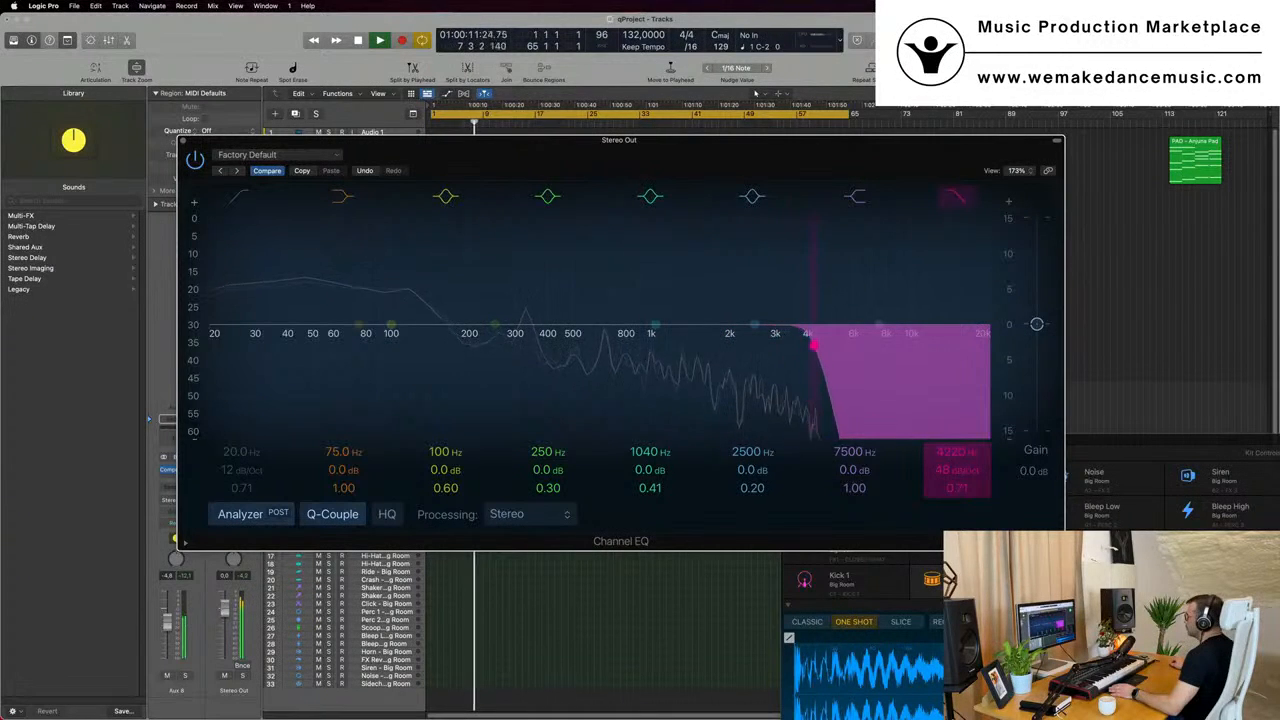
drag(866, 345, 986, 337)
key(space)
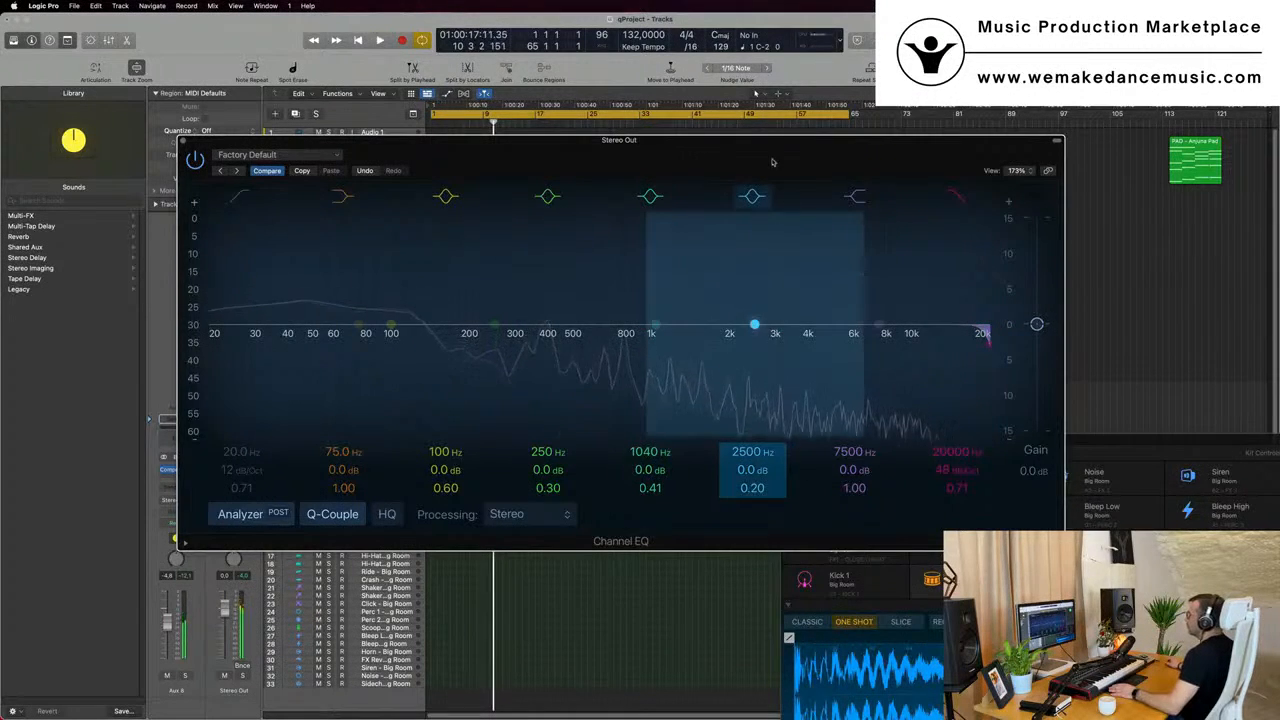
- Move the EQ window aside, play from the start with the mixer shown, and briefly solo the two lead channels
drag(772, 162, 1240, 239)
key(Return)
key(space)
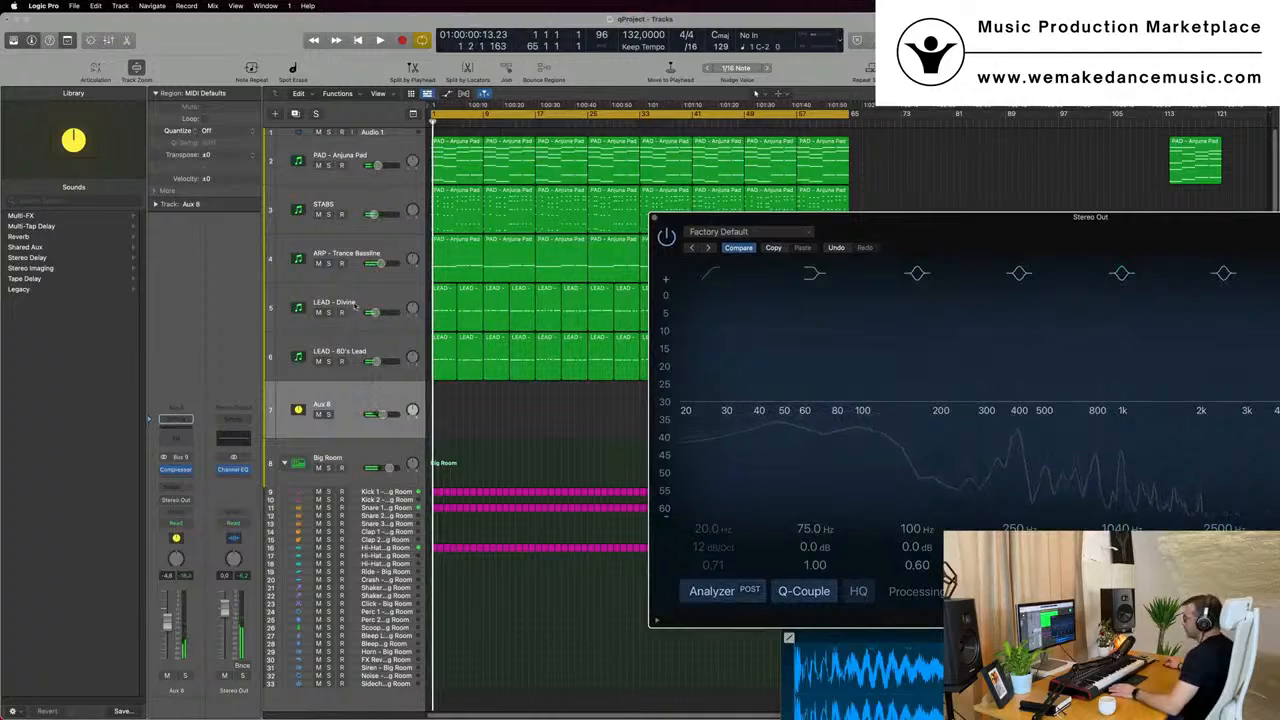
drag(917, 226, 836, 218)
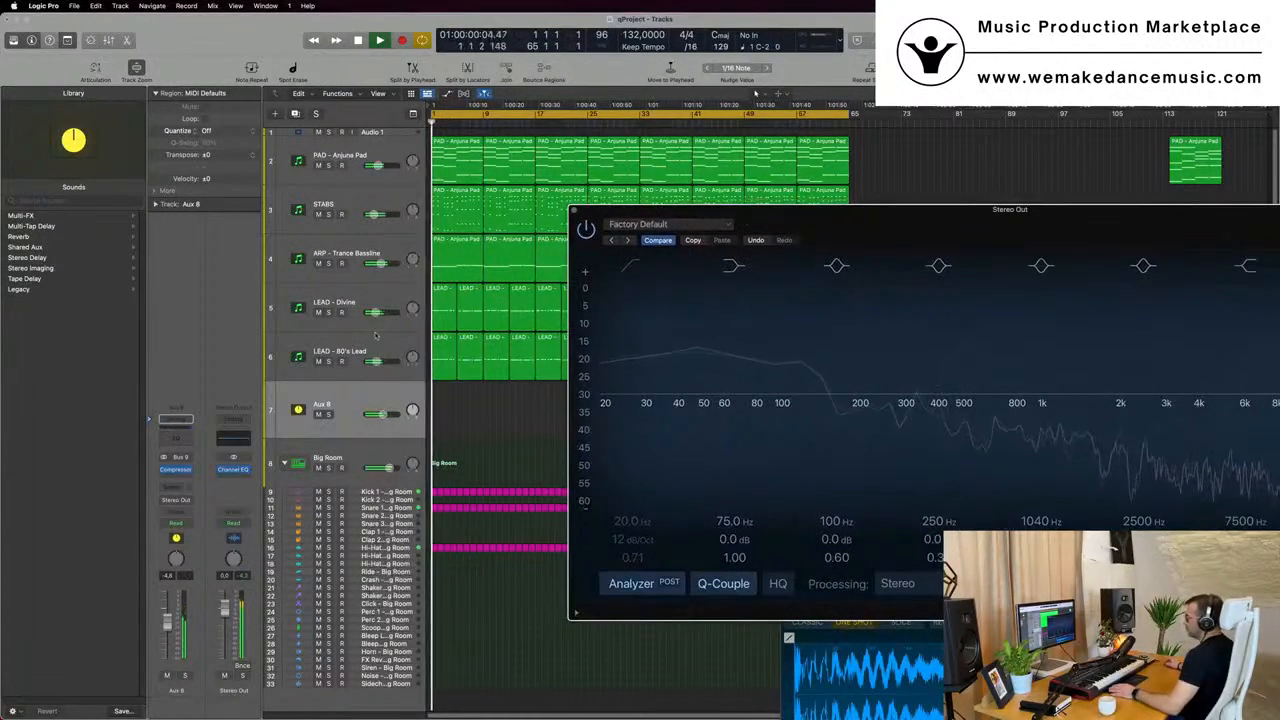
key(x)
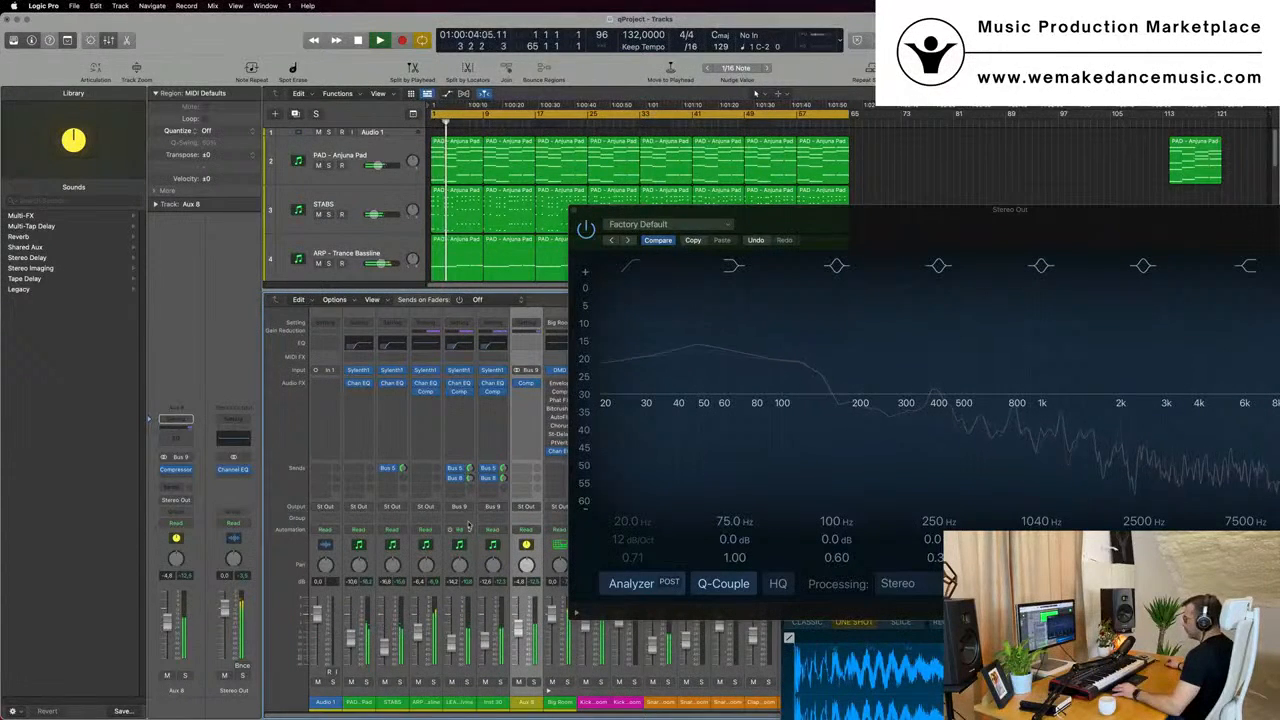
click(467, 682)
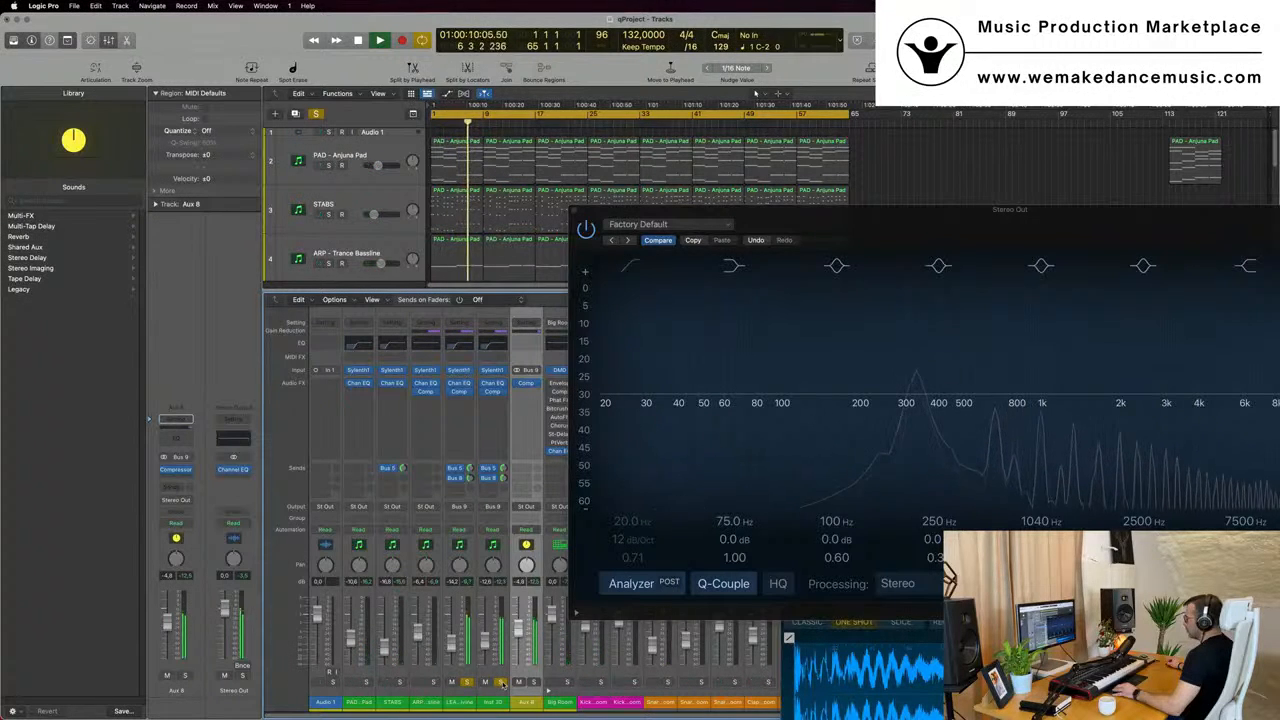
click(467, 682)
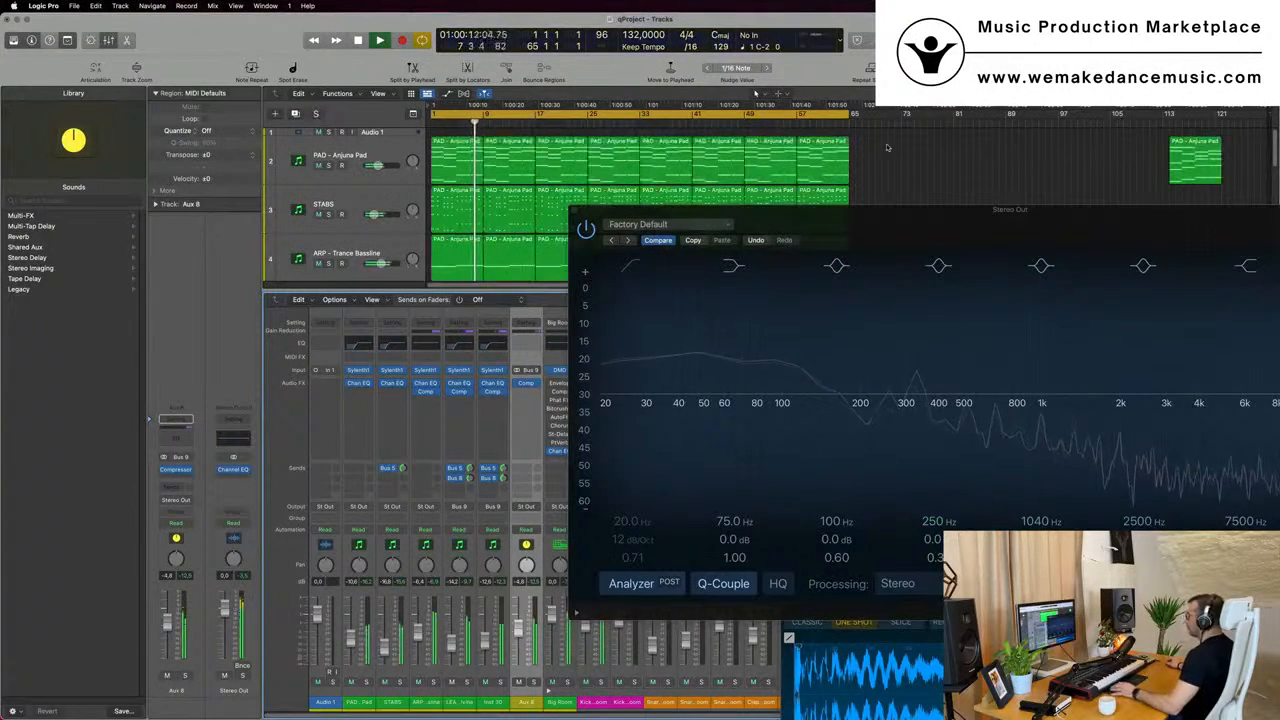
- Enable a 12 dB/Oct low cut at 20 Hz in the Stereo Out Channel EQ and close its window
drag(885, 219, 980, 148)
key(space)
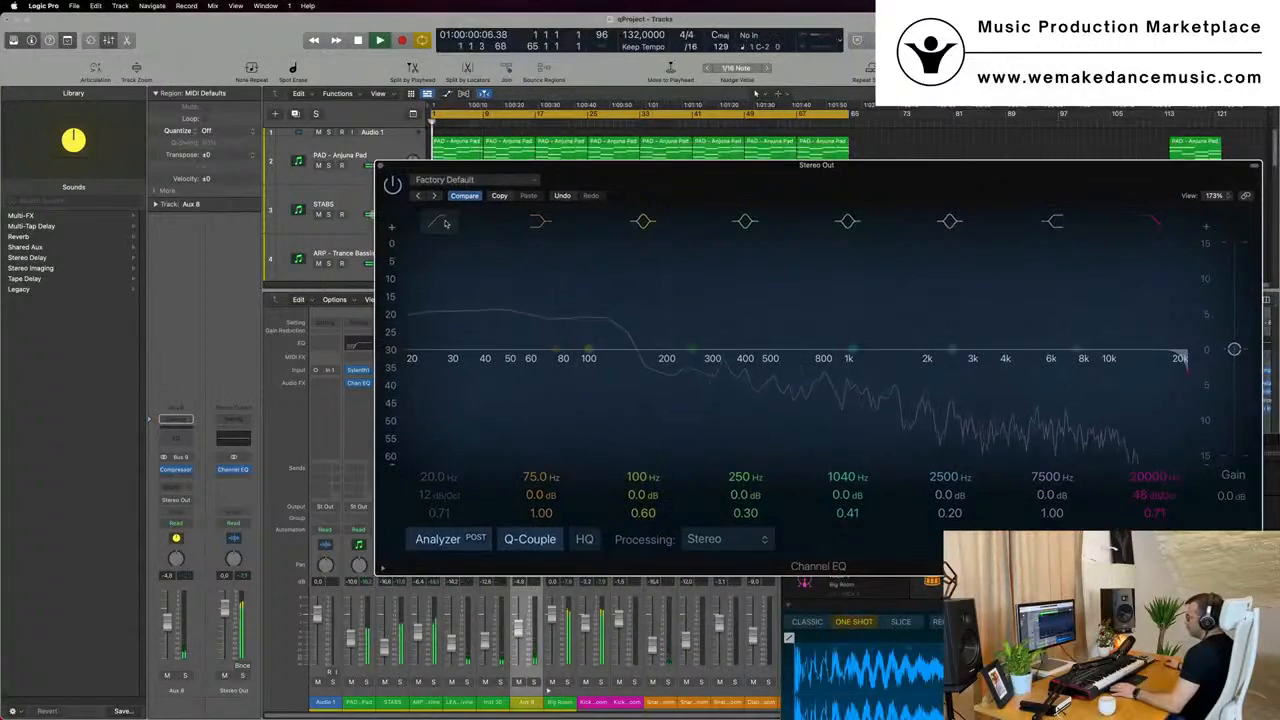
click(440, 221)
drag(435, 320, 415, 298)
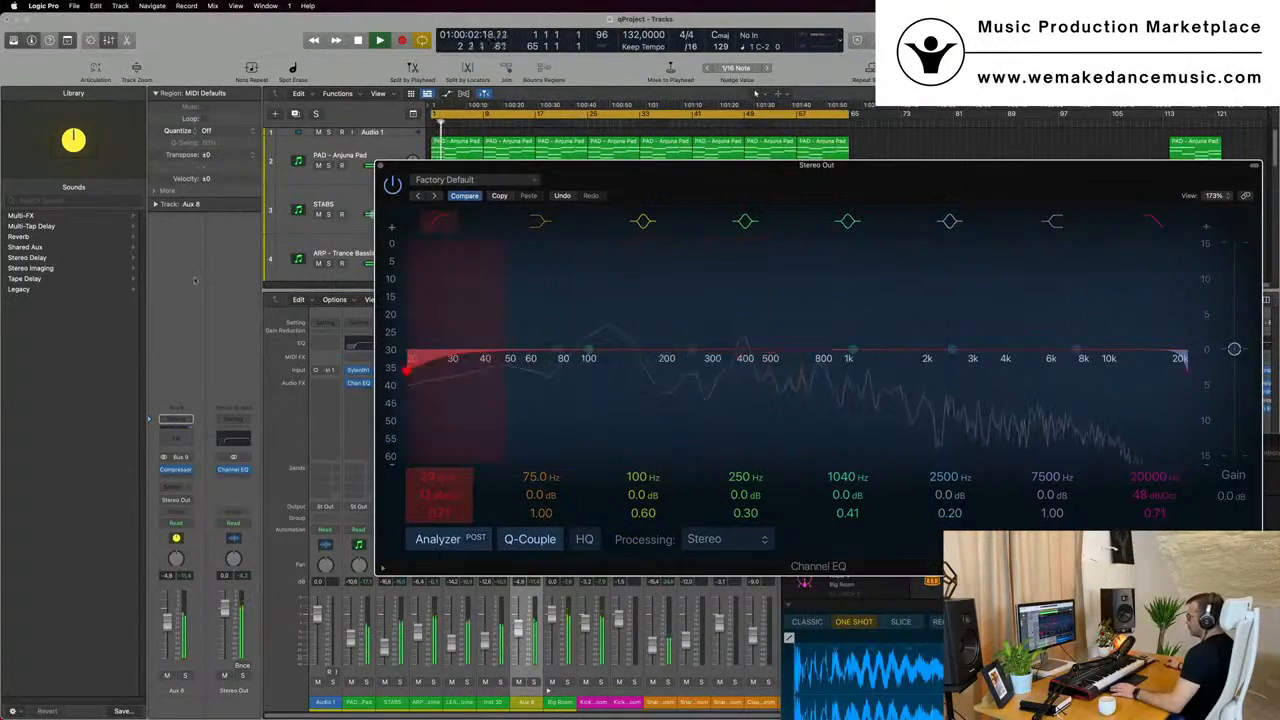
click(382, 168)
- Look over the tracks, hide the mixer, and open and close the Stereo Out Channel EQ to review its curve
scroll(389, 260, down, 3)
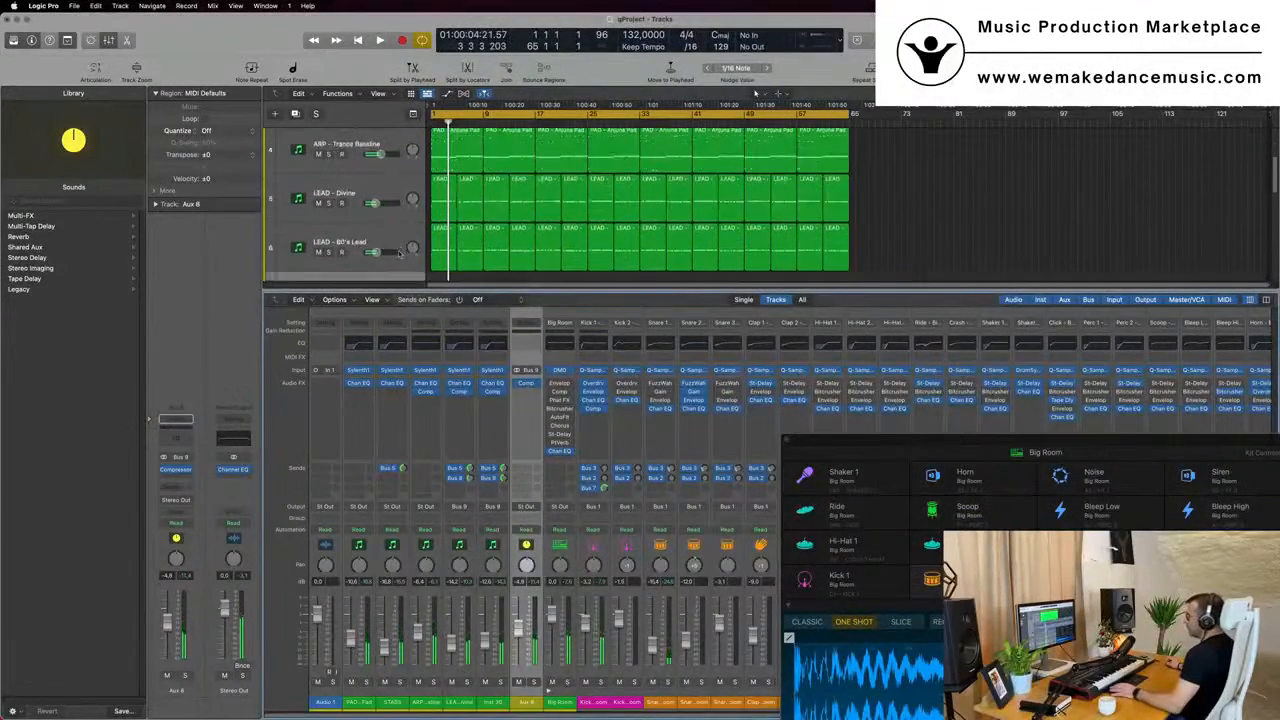
scroll(401, 252, up, 3)
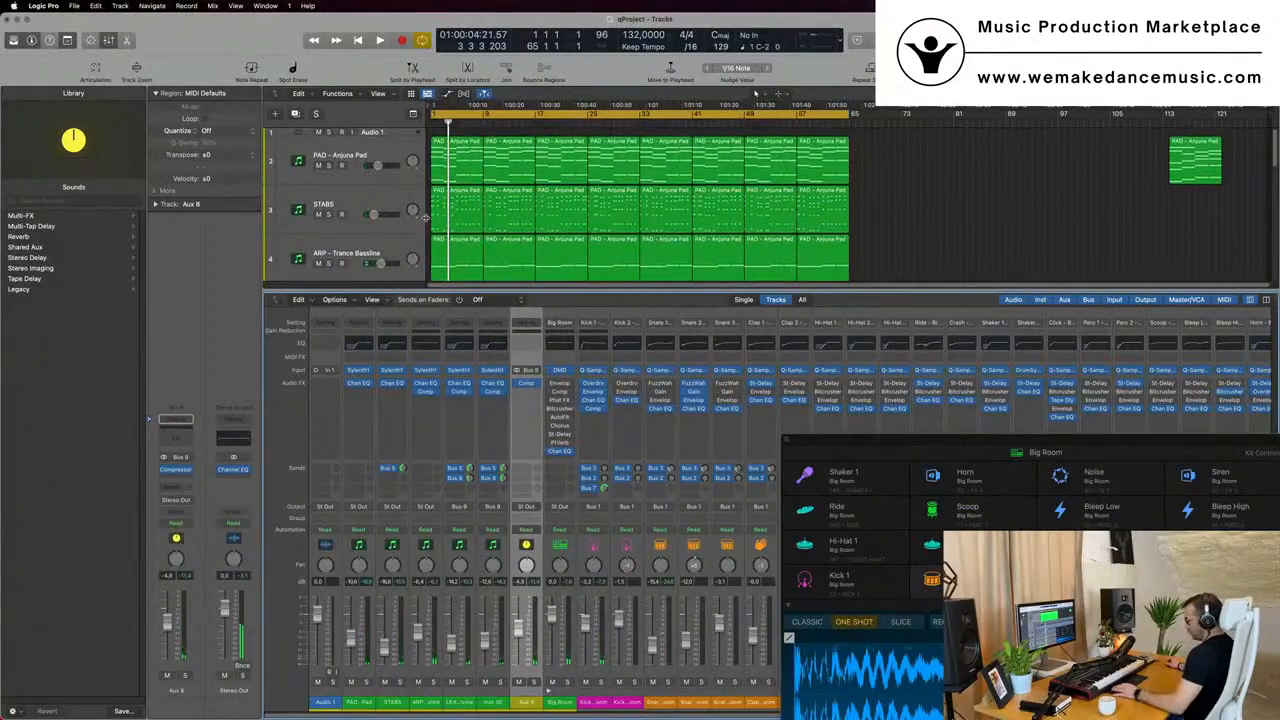
key(x)
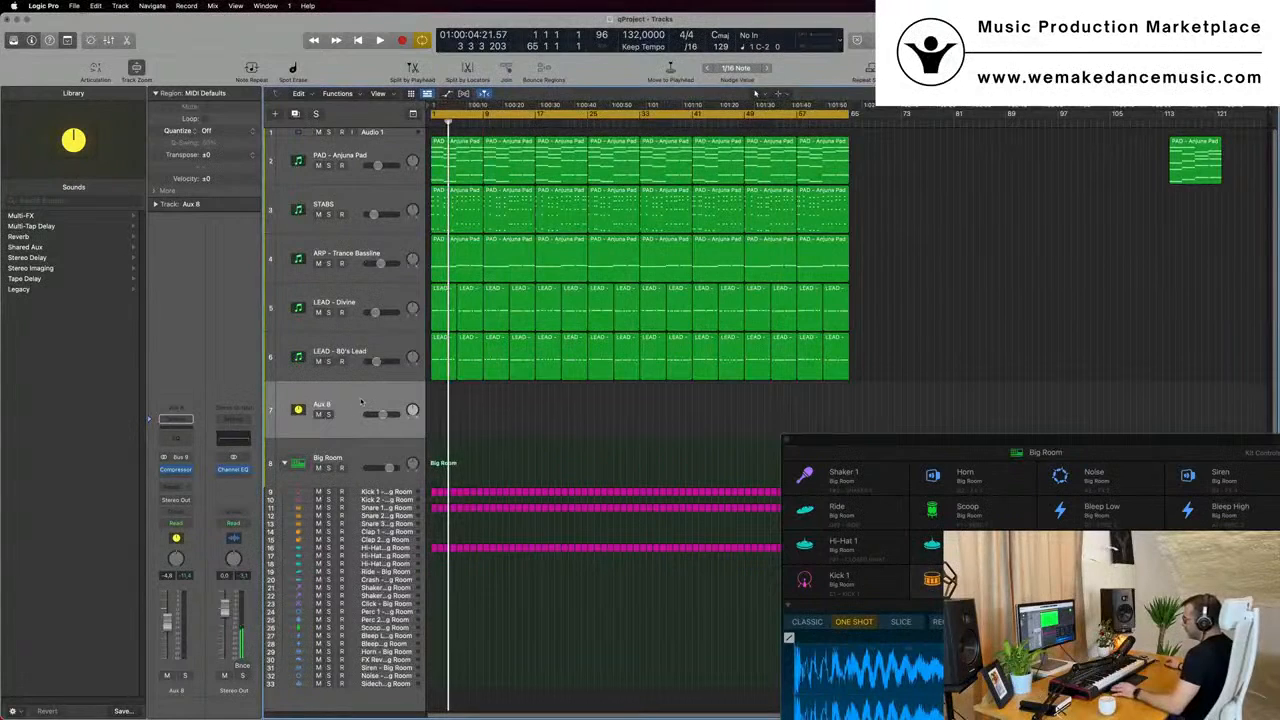
click(233, 440)
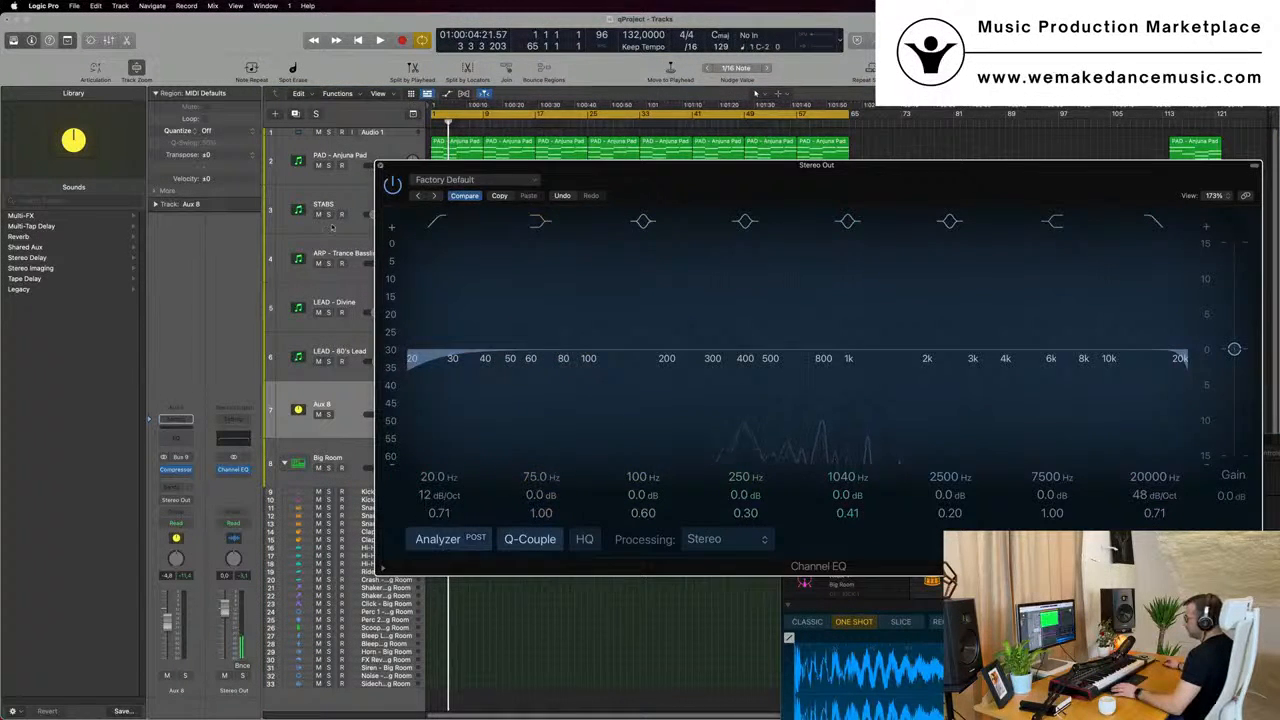
click(380, 166)
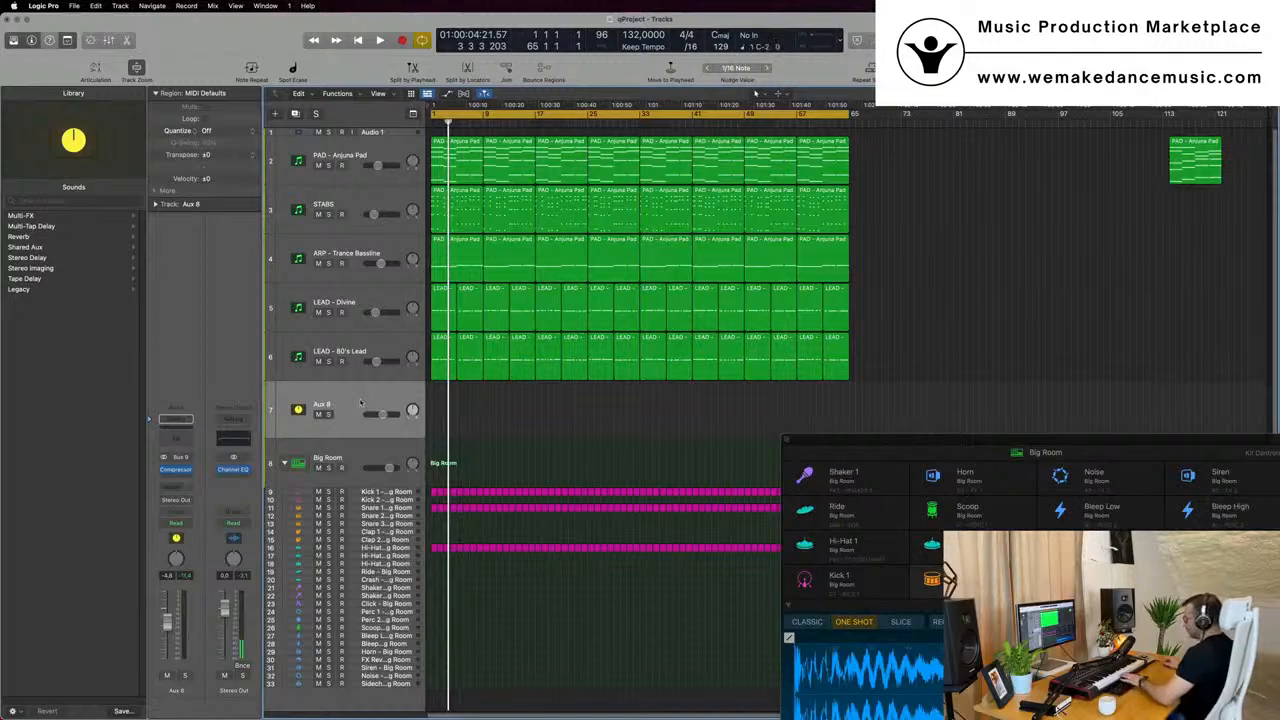
- Delete the Aux 8 track and recreate it from the output channel strip of LEAD - 80's Lead
key(super+BackSpace)
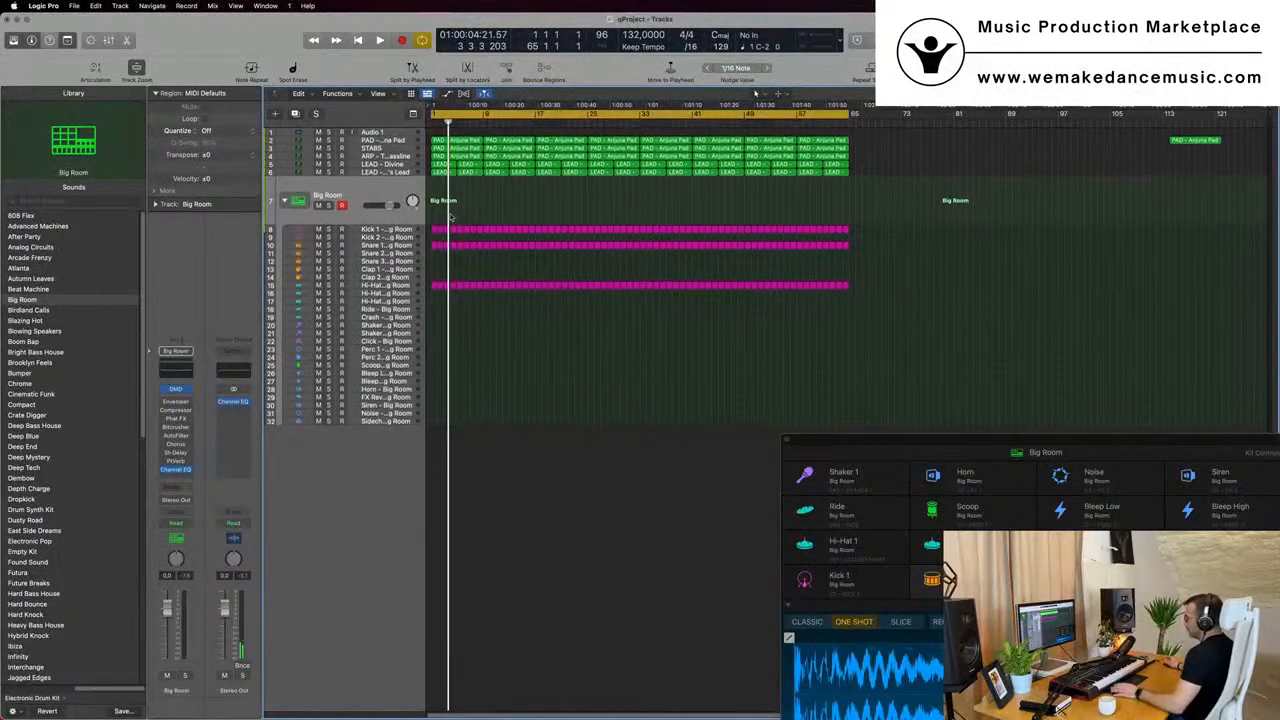
key(space)
click(404, 172)
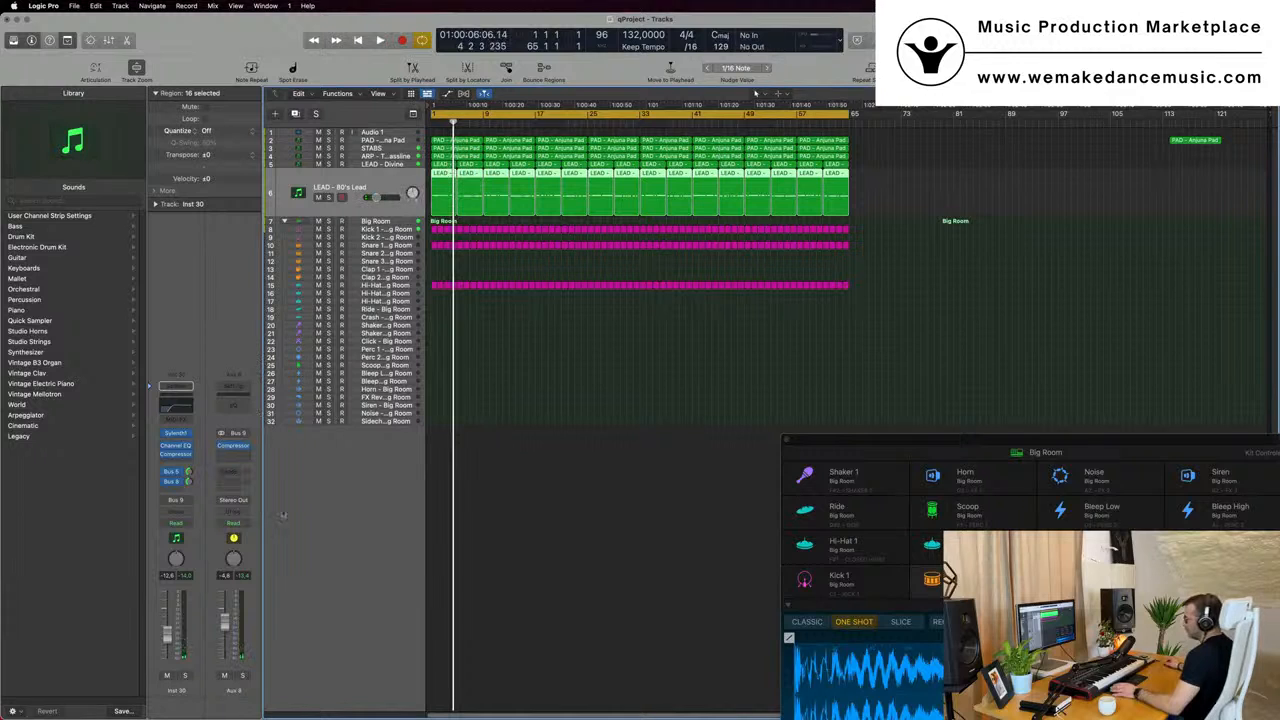
key(Return)
right_click(217, 690)
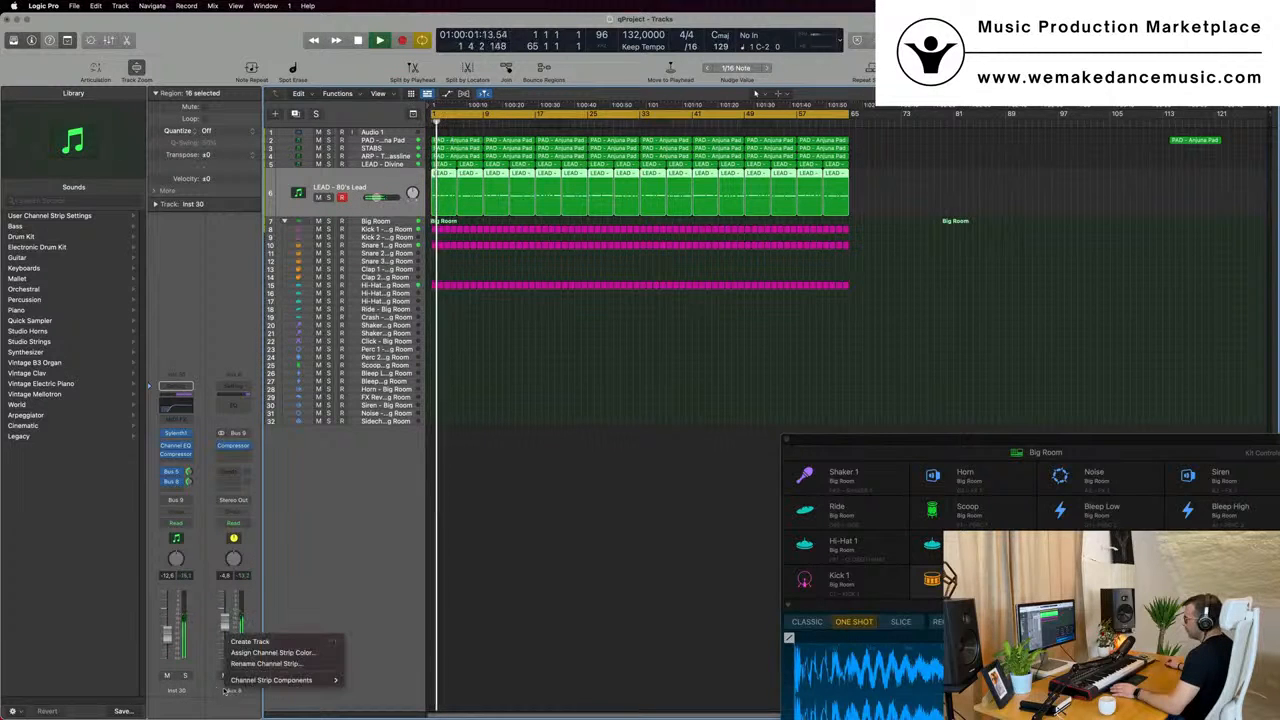
click(266, 645)
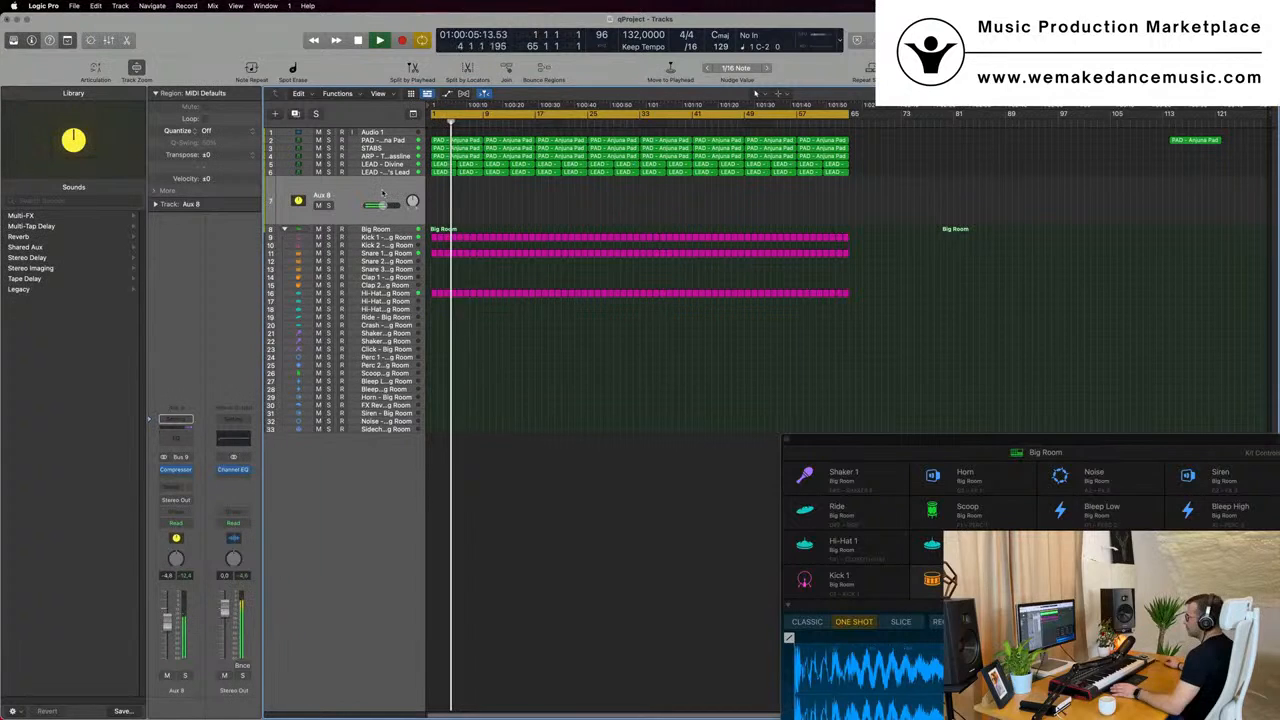
- Briefly solo the Aux 8 track, restart playback, review the Stereo Out Channel EQ and stop playback
click(329, 205)
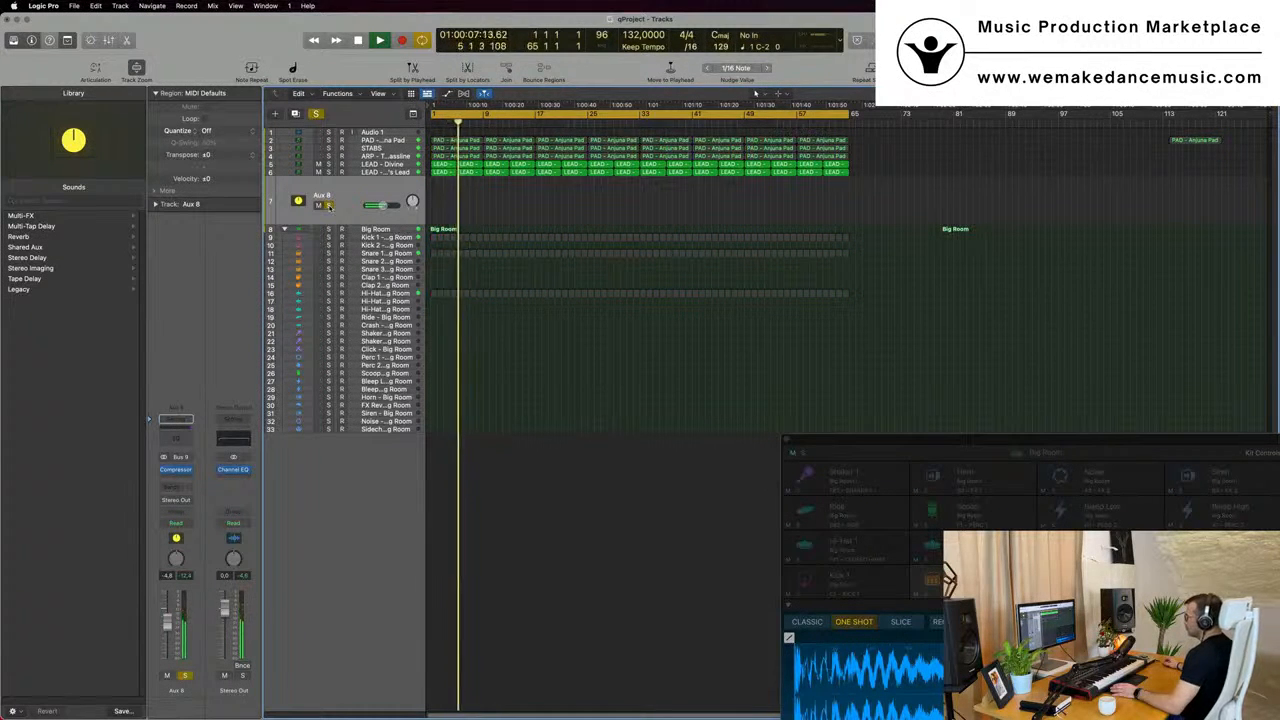
click(329, 205)
key(Return)
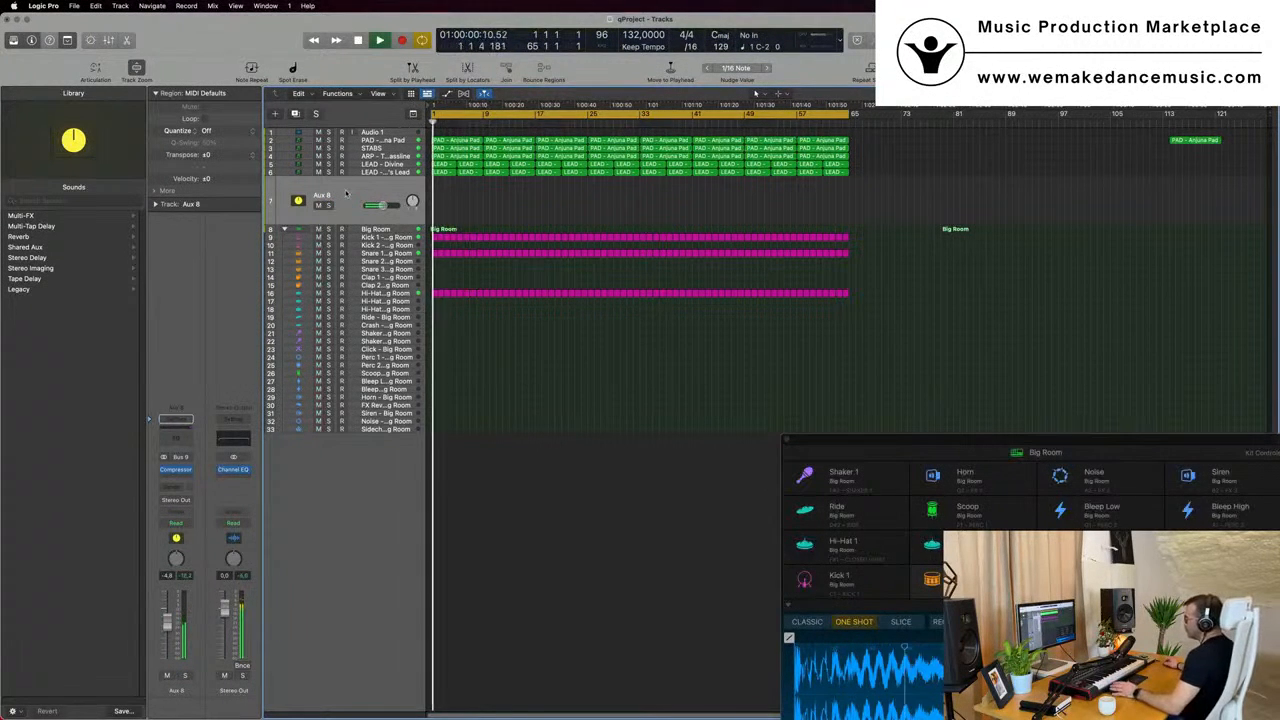
click(243, 441)
drag(1011, 198, 1151, 174)
click(235, 440)
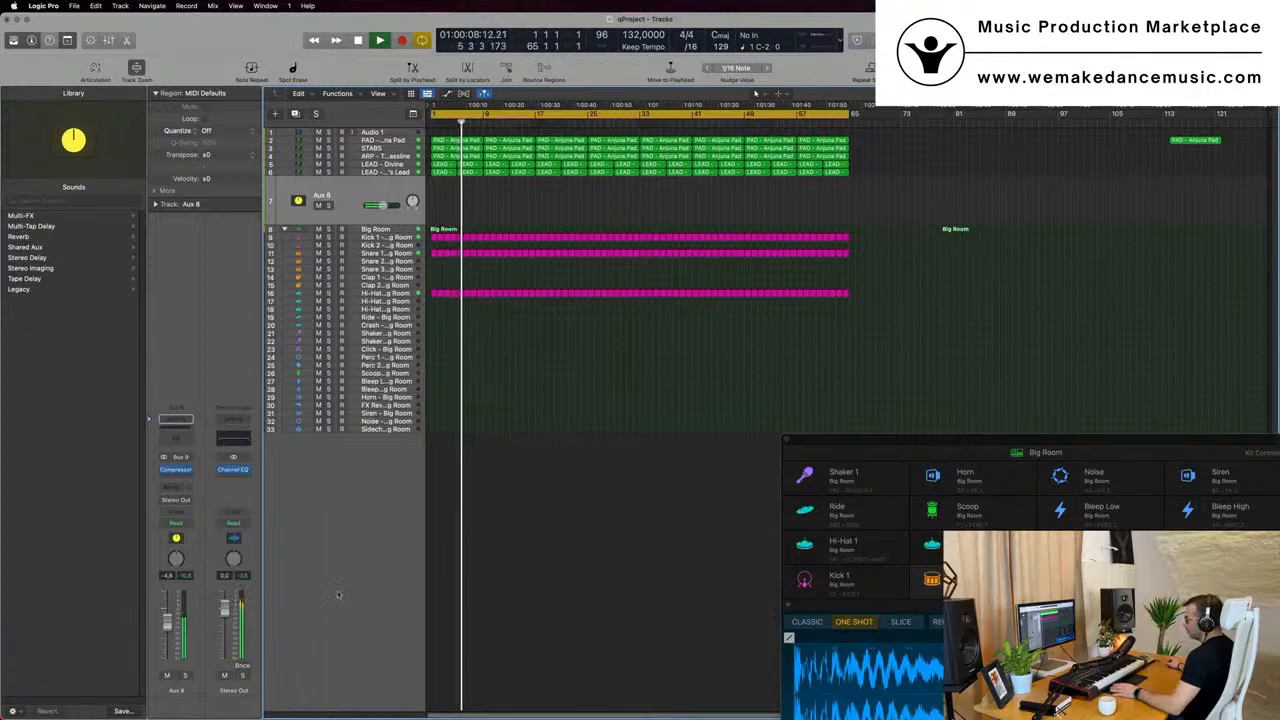
key(space)
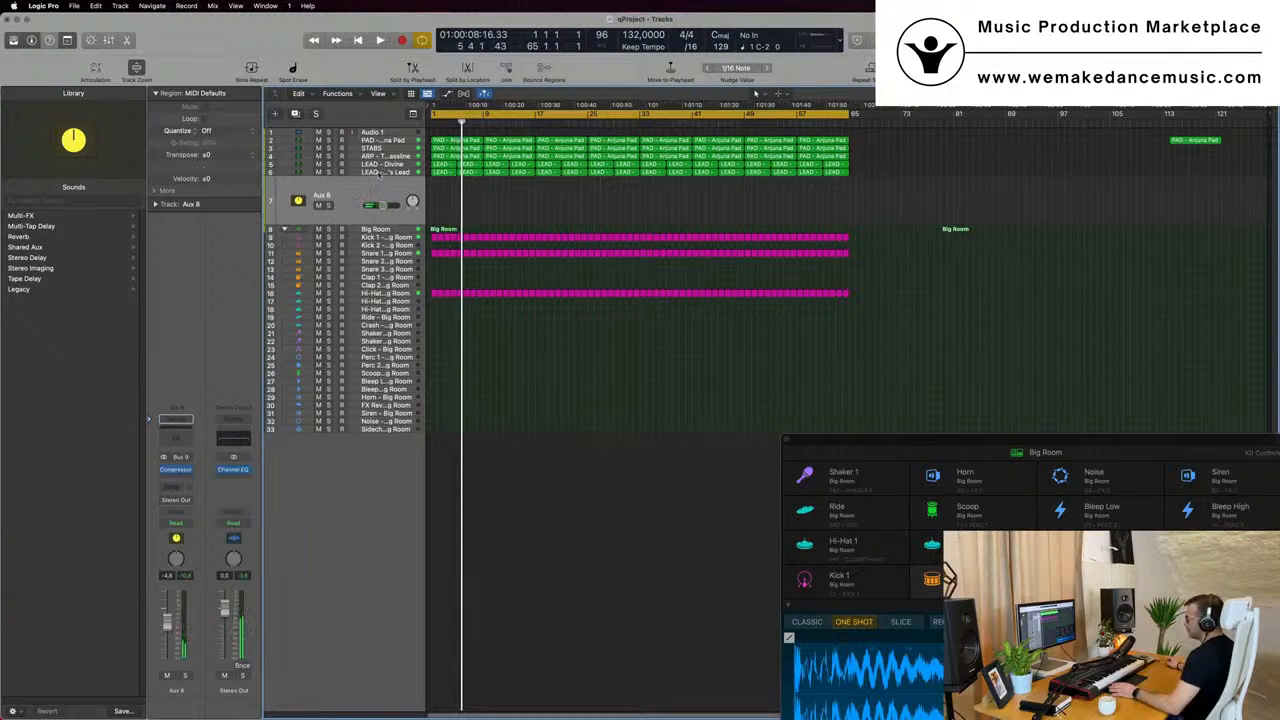
- Select LEAD - 80's Lead, apply Create Track to its Aux 8 channel strip and audition the project from the start
click(378, 173)
click(362, 220)
click(386, 172)
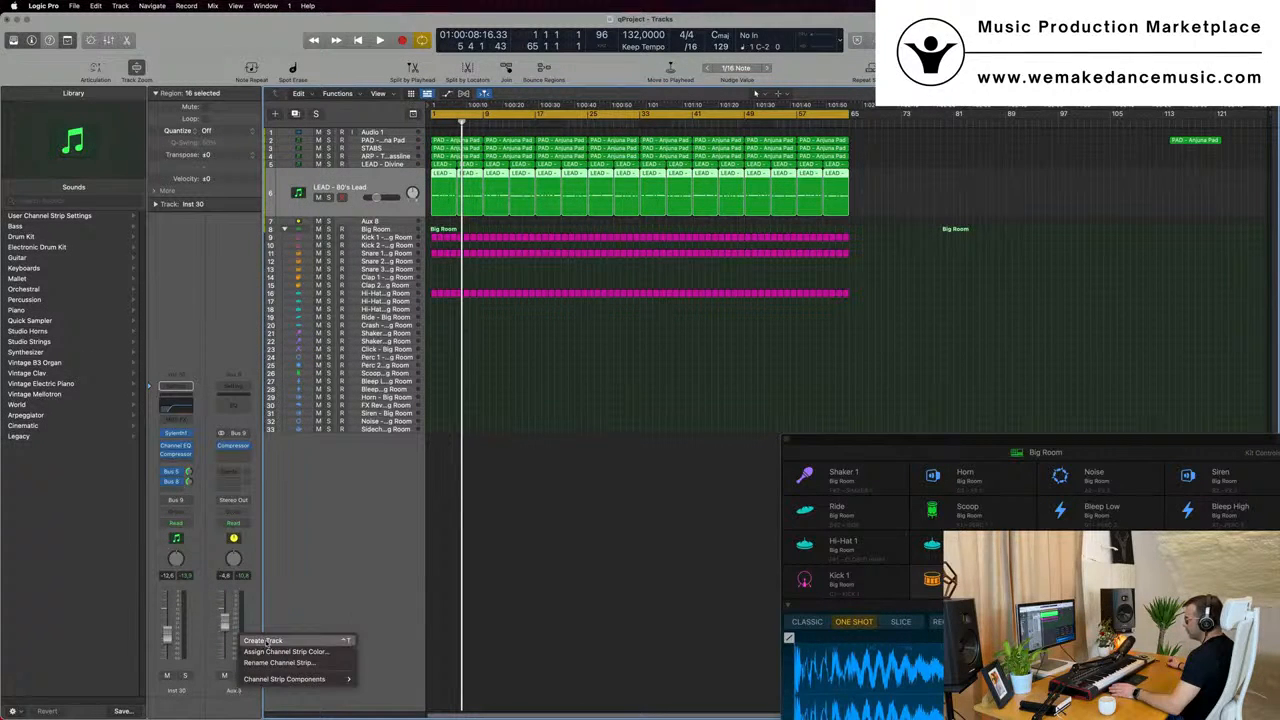
click(235, 688)
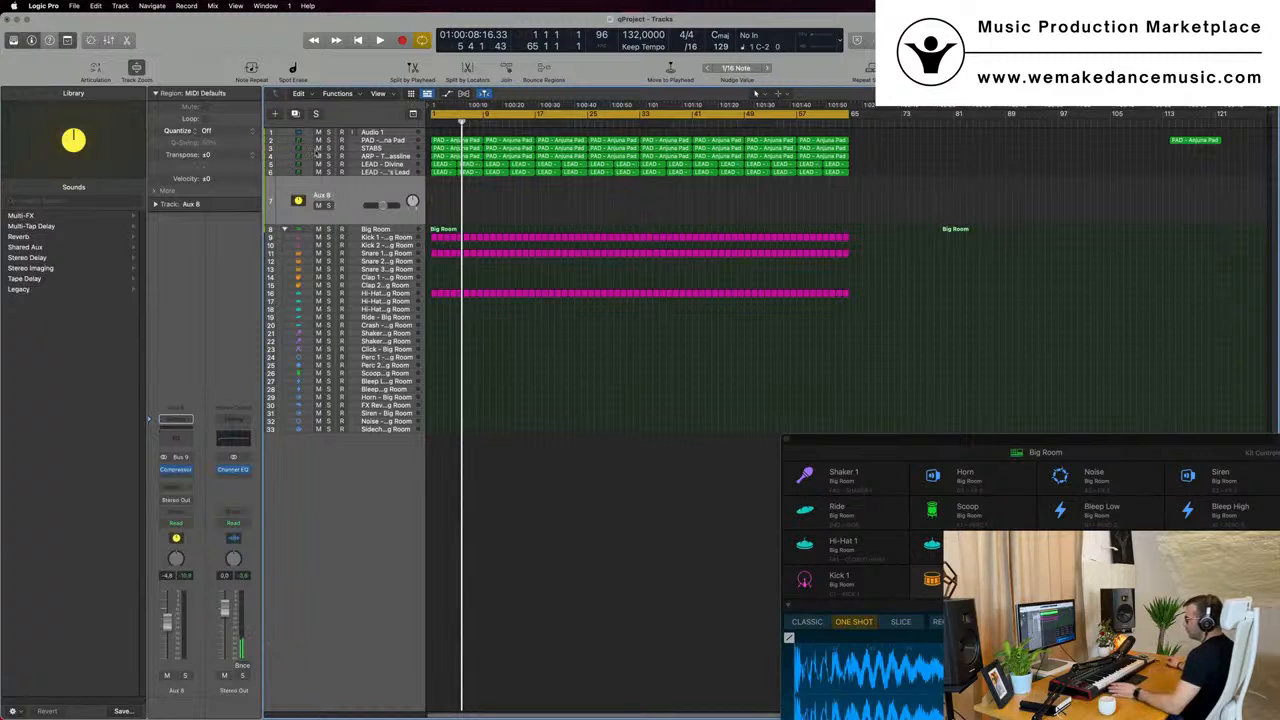
key(Return)
key(space)
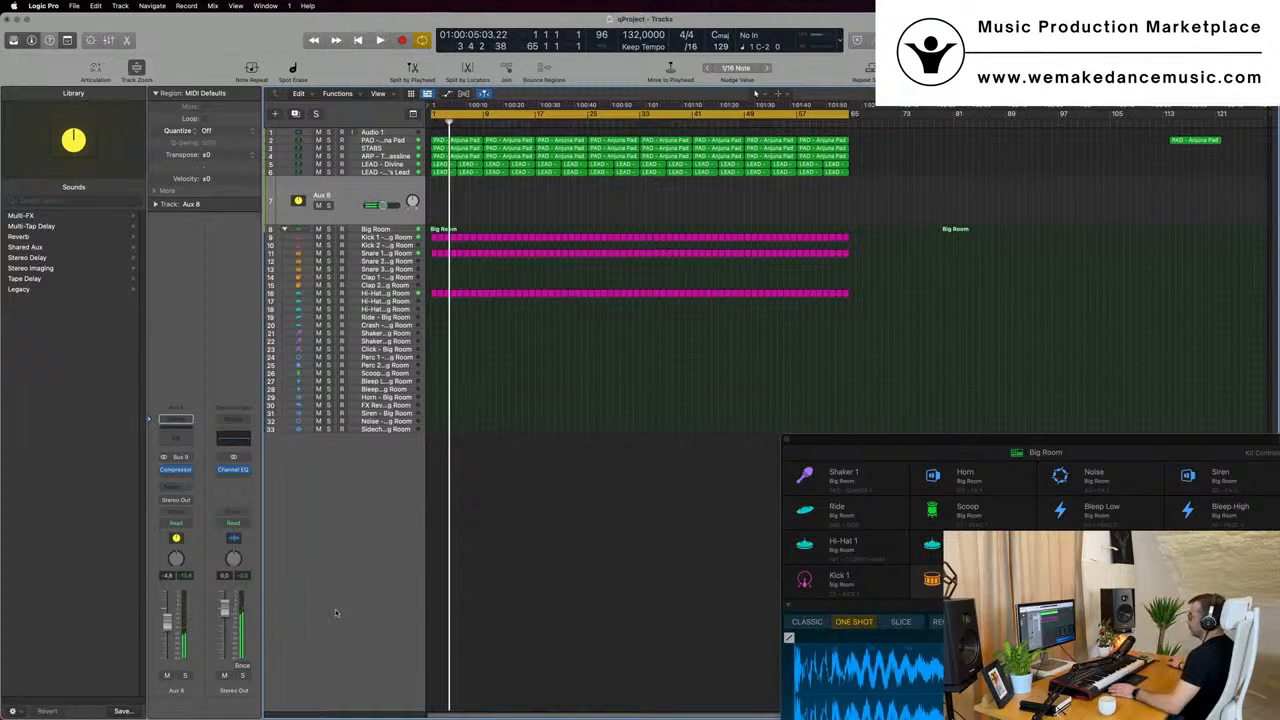
- Select the LEAD - 80's Lead track and play the arrangement from the start
click(389, 172)
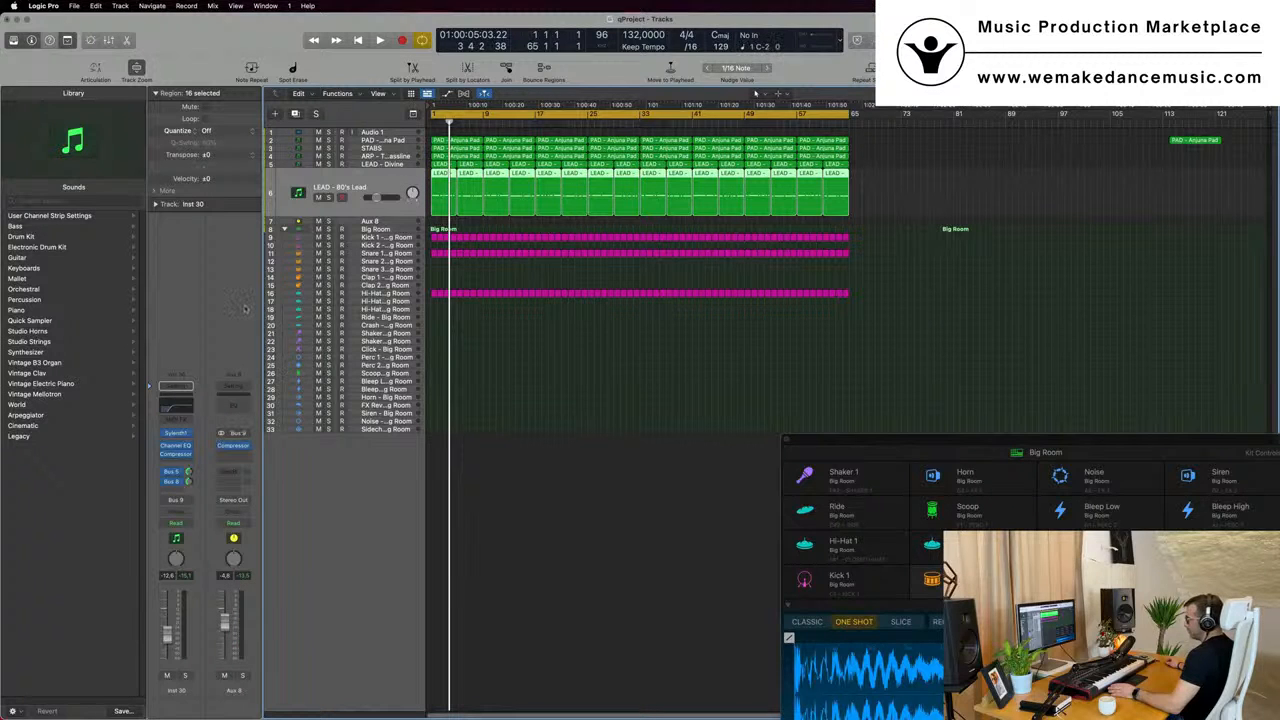
key(Return)
key(space)
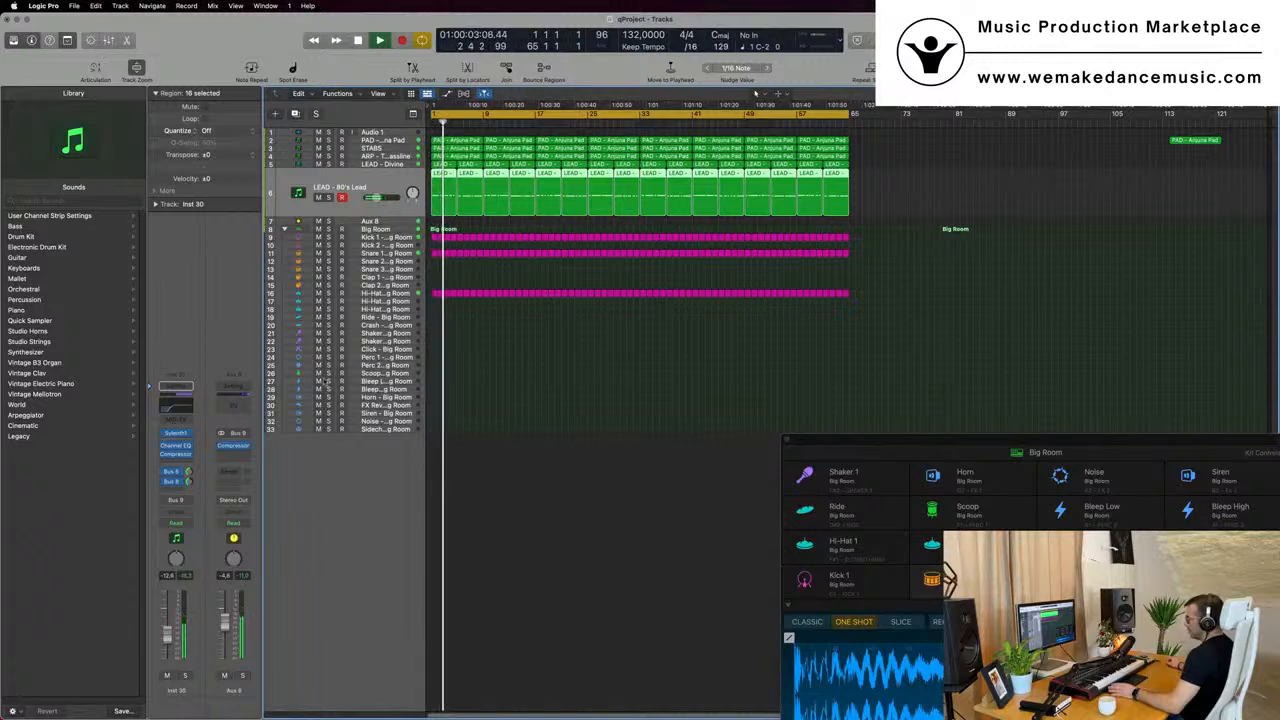
- Delete the Aux 8 track, select LEAD - 80's Lead and play the arrangement from the start
key(Down)
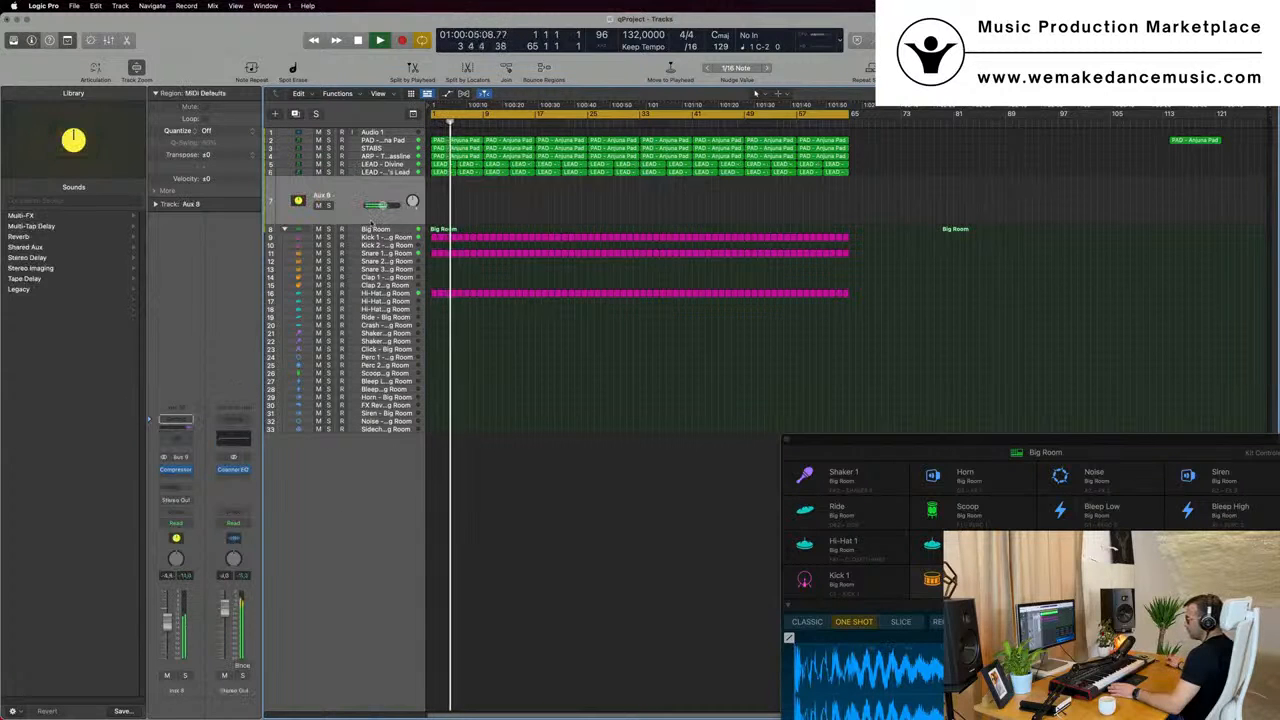
key(space)
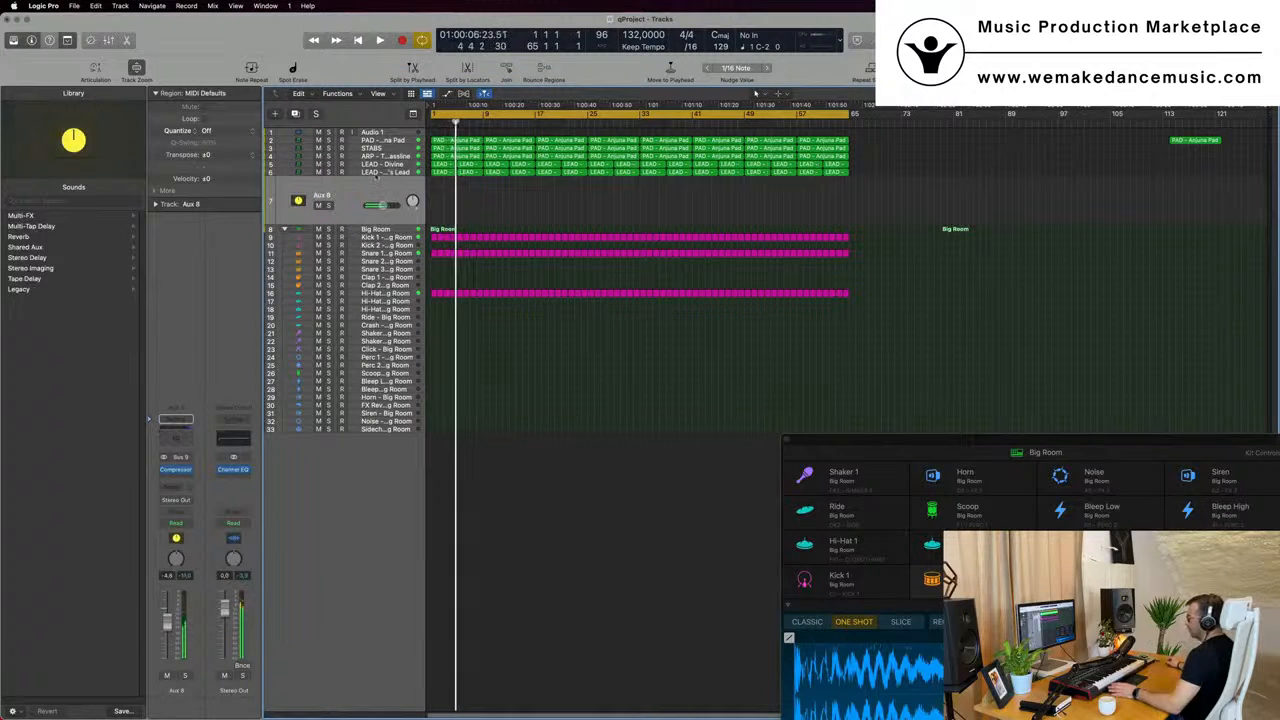
key(super+BackSpace)
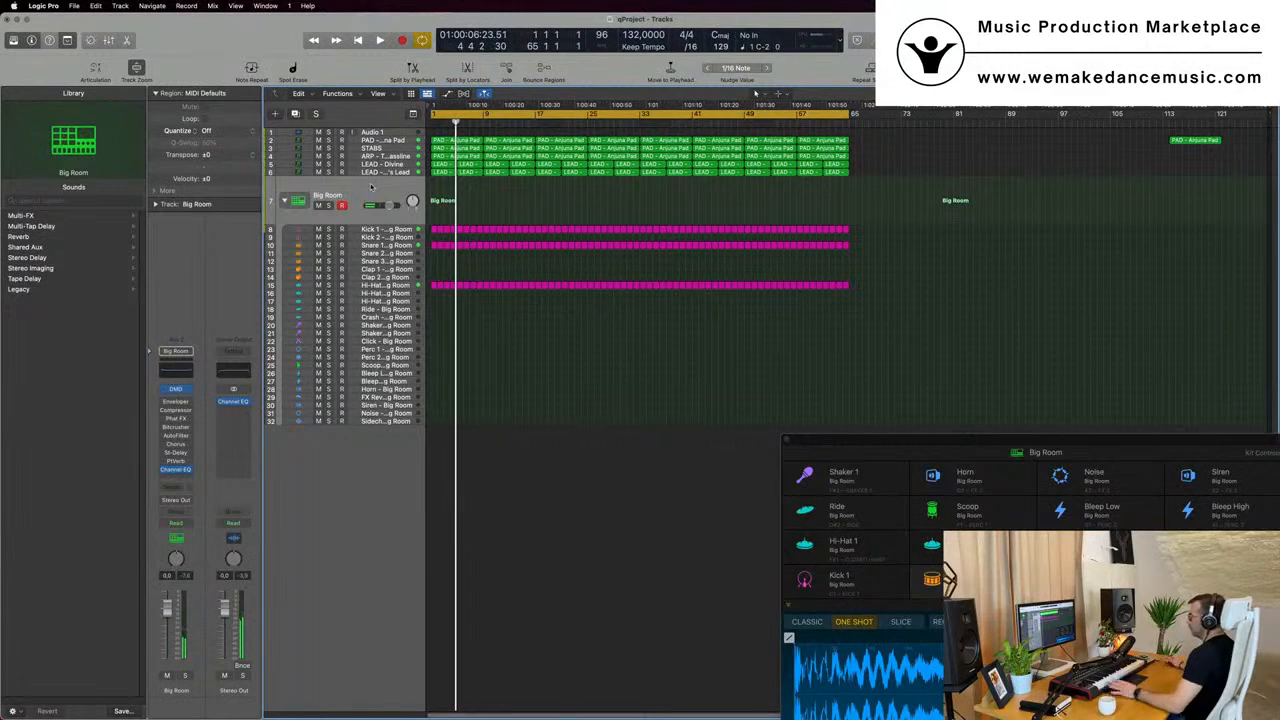
key(Return)
key(space)
key(Up)
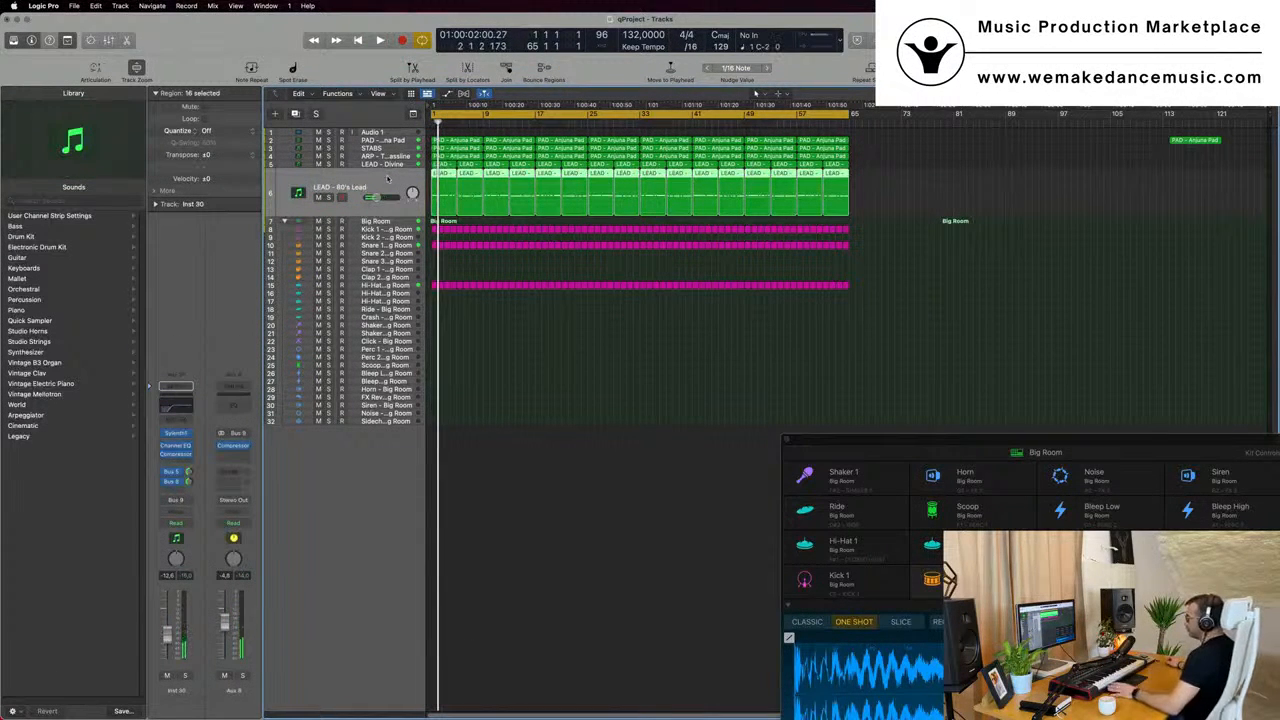
key(space)
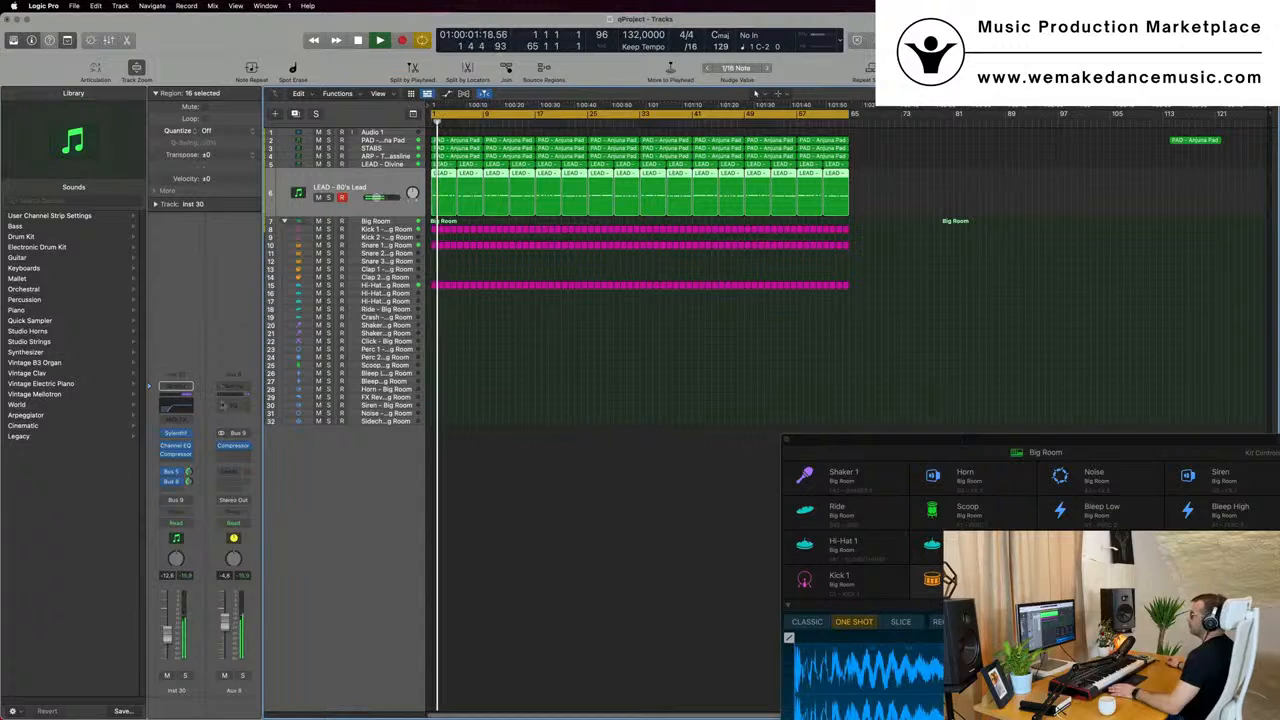
- Add a Channel EQ to Aux 8 with a low cut at 34.4 Hz, 12 dB/Oct, and a high cut at 20000 Hz, 48 dB/Oct
click(238, 403)
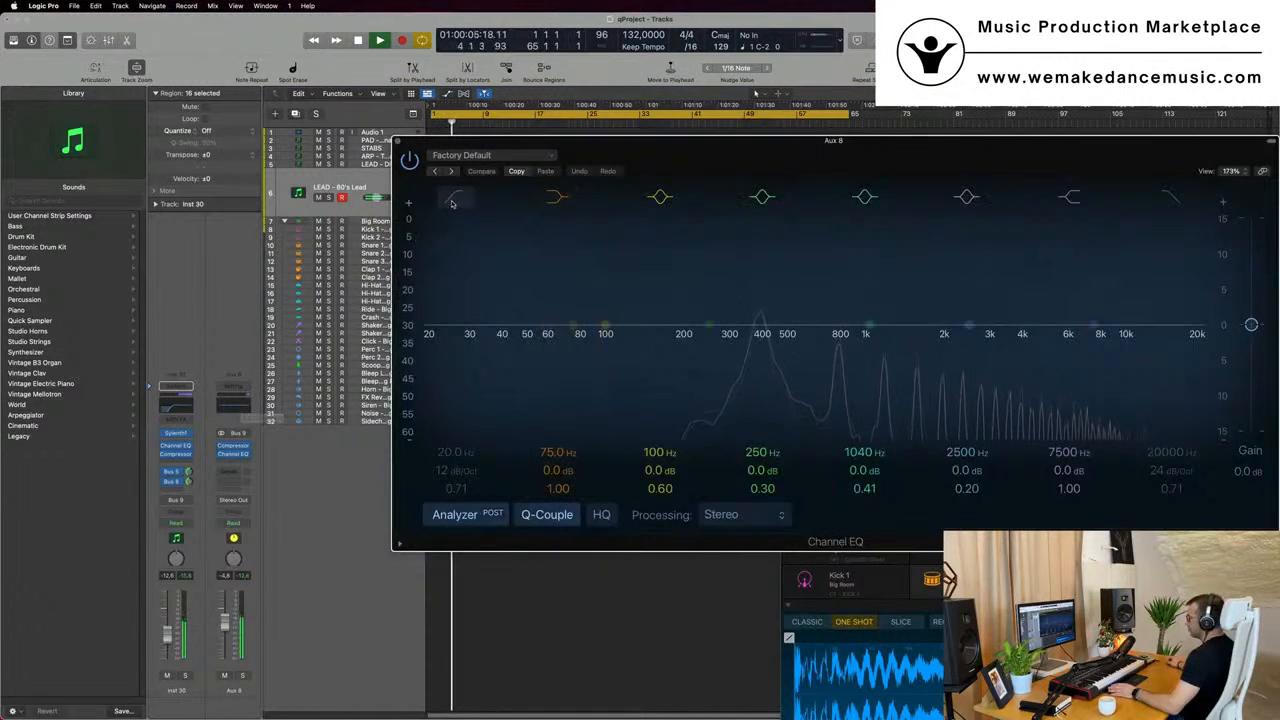
drag(452, 204, 504, 269)
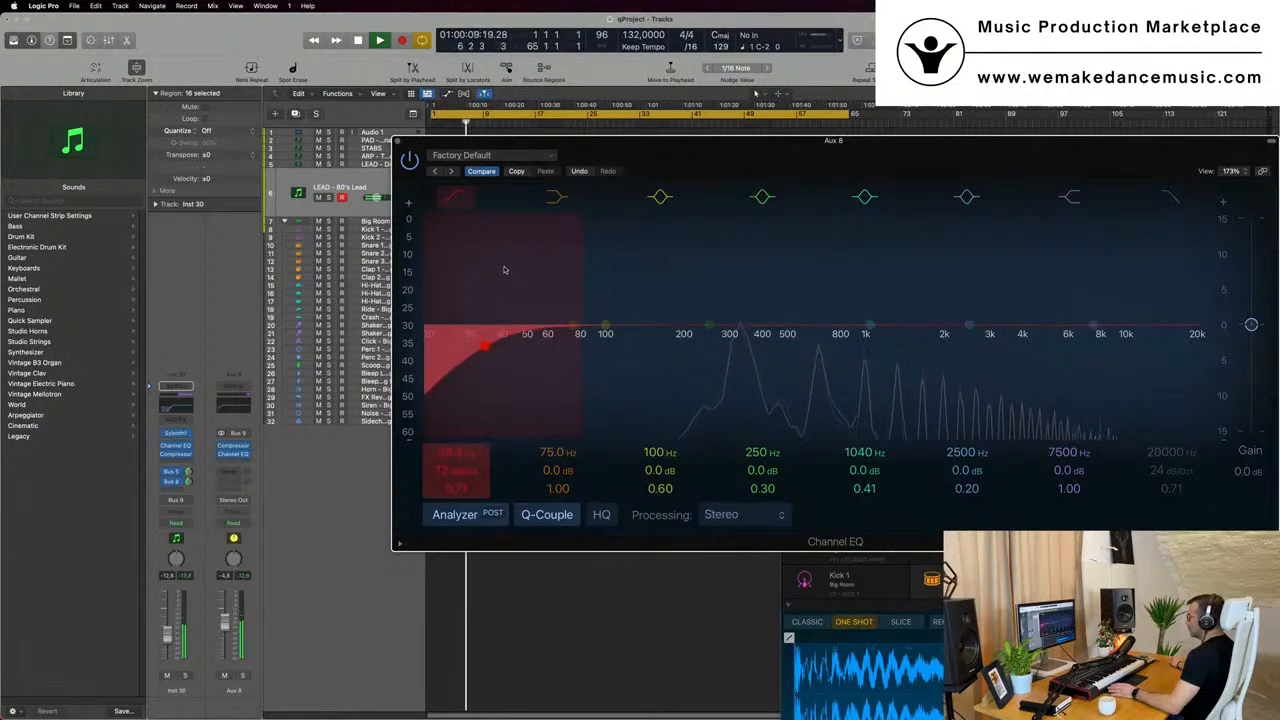
drag(520, 141, 312, 151)
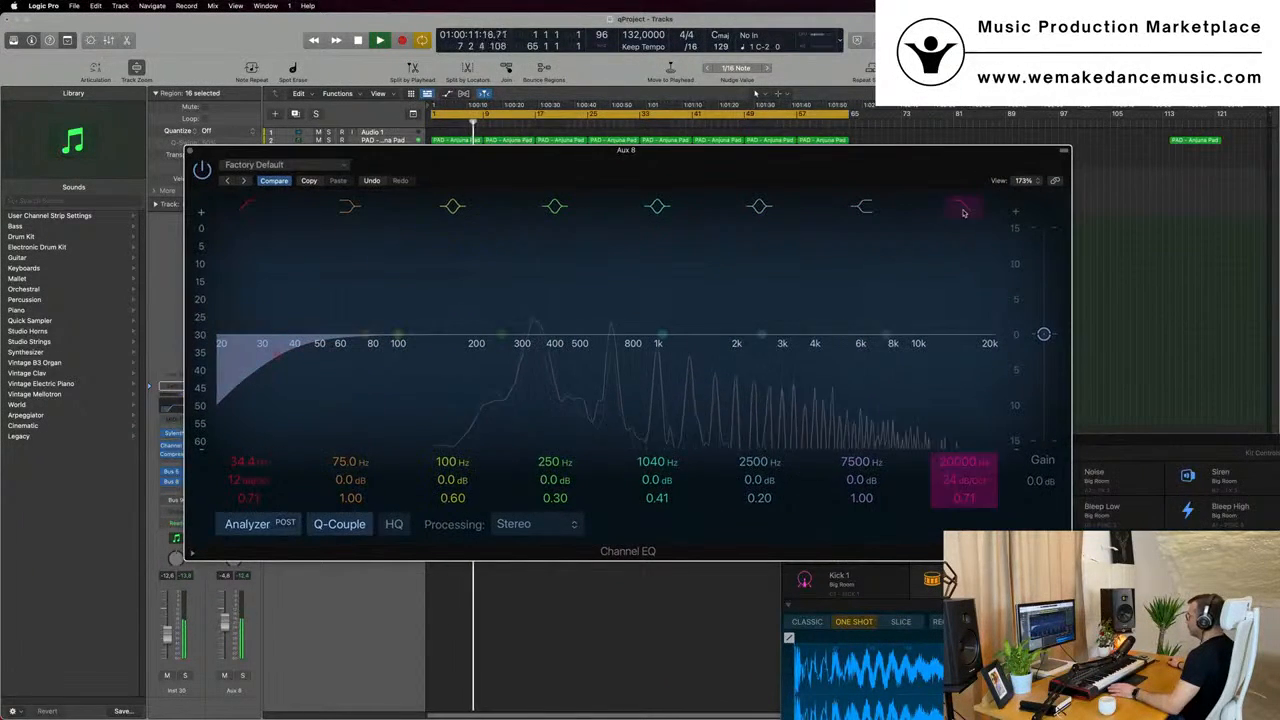
click(964, 212)
drag(921, 164, 1057, 141)
key(space)
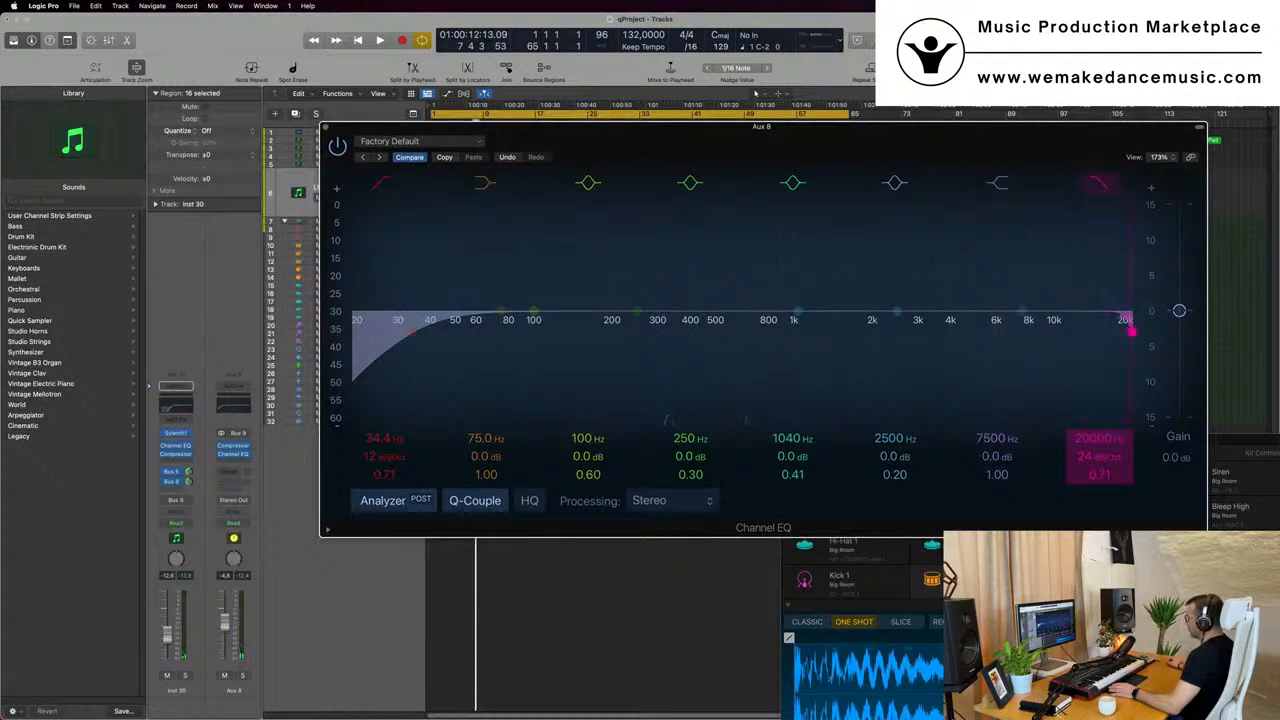
mouse_move(1106, 438)
mouse_down()
mouse_move(1106, 598)
mouse_move(1106, 438)
mouse_up()
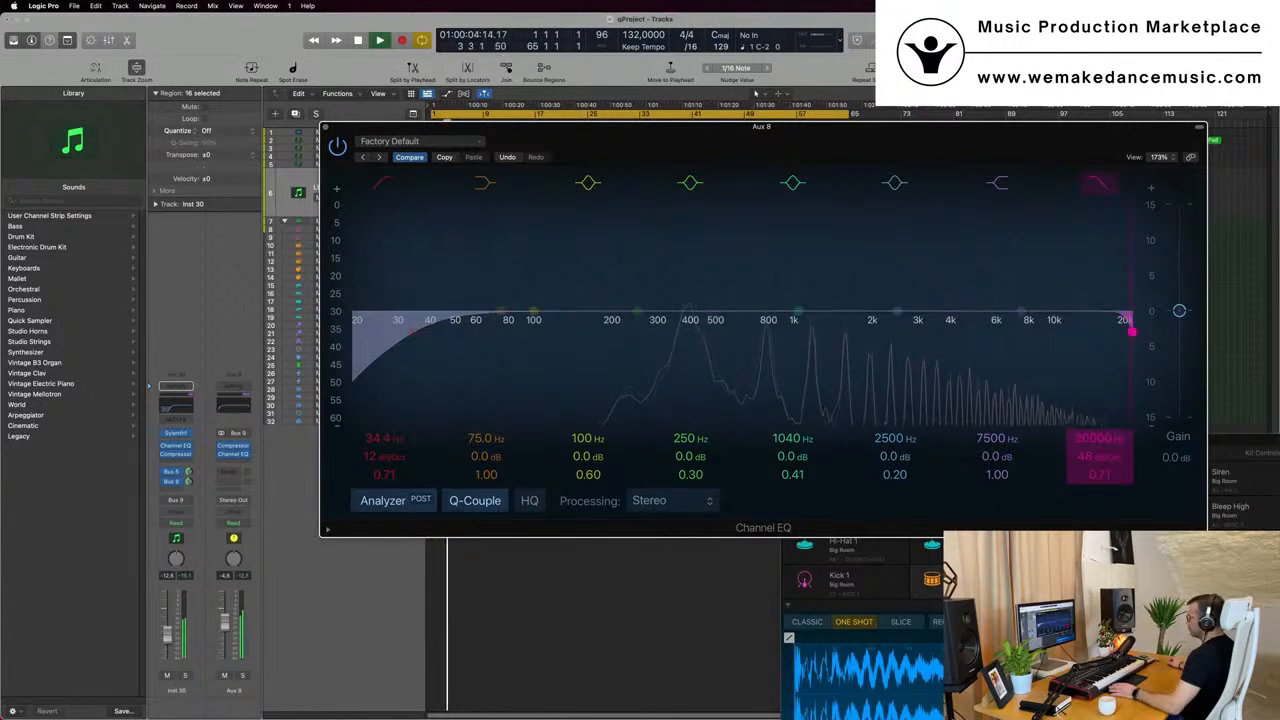
drag(910, 176, 1112, 266)
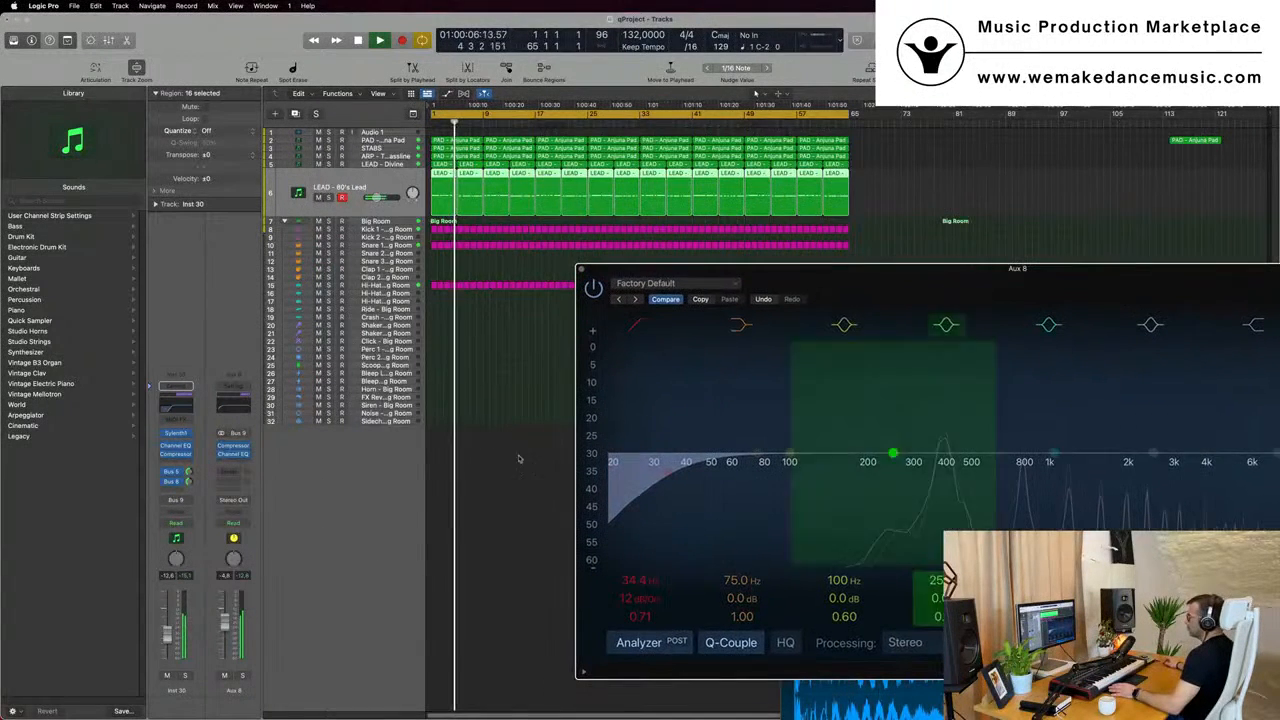
- Reopen the Aux 8 Channel EQ, check its high-cut band during playback, close it and stop playback
click(241, 409)
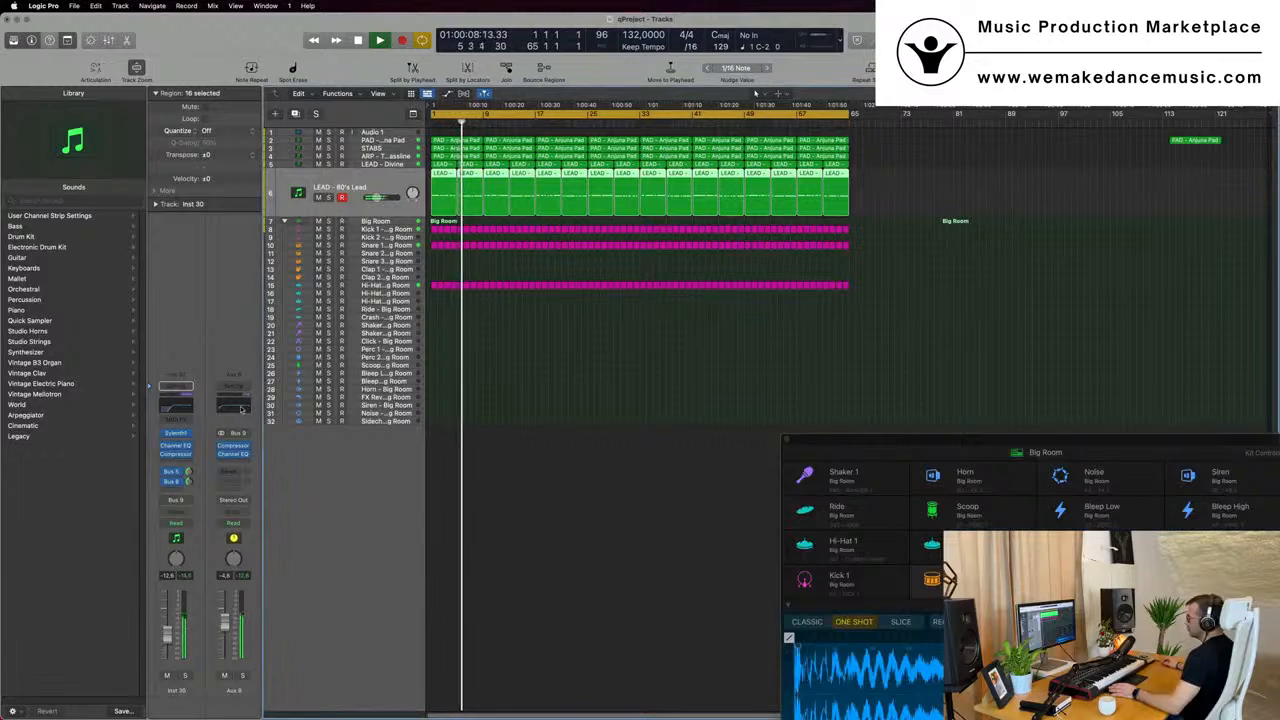
click(233, 409)
drag(1012, 271, 654, 223)
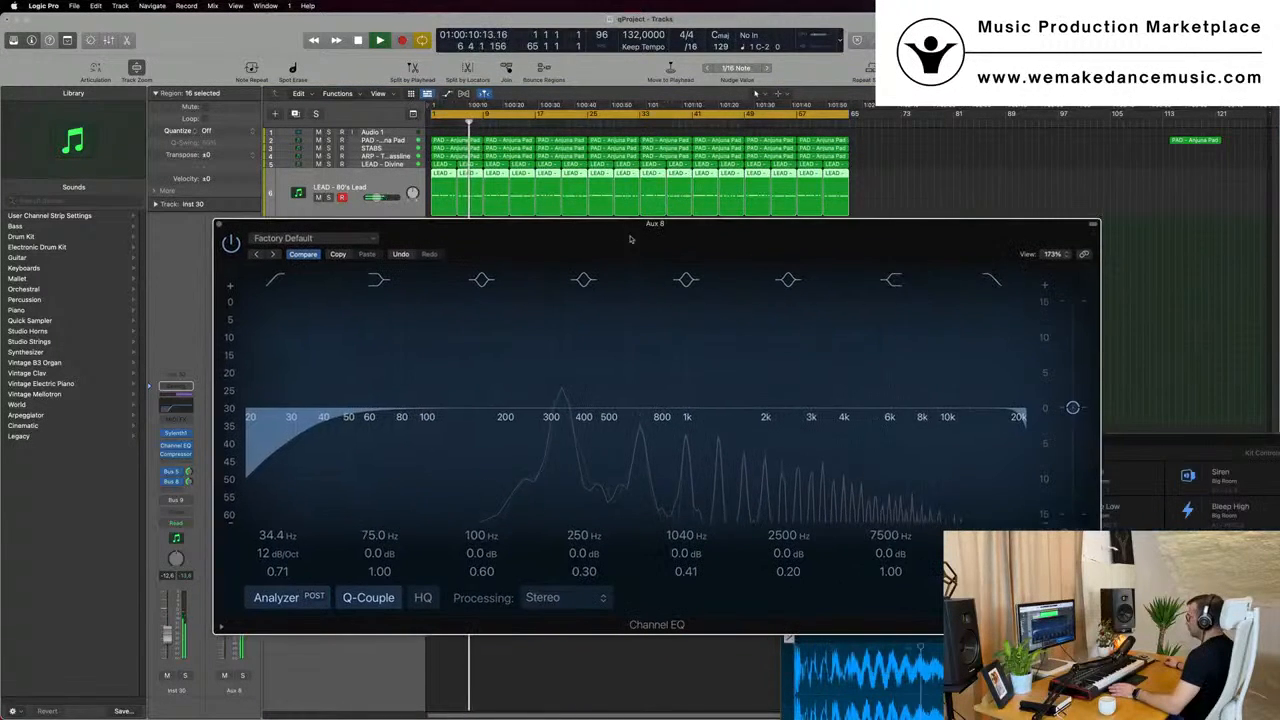
mouse_move(1023, 423)
mouse_down()
mouse_move(433, 428)
mouse_move(1018, 418)
mouse_up()
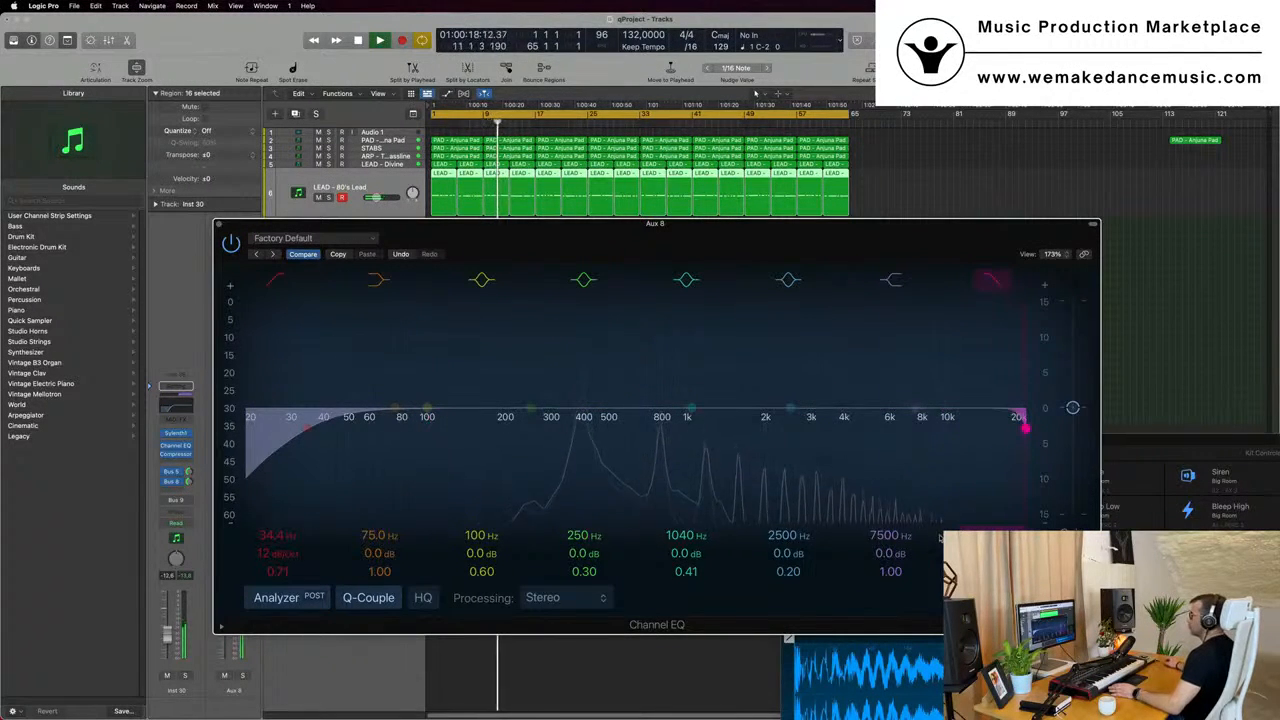
drag(371, 223, 658, 305)
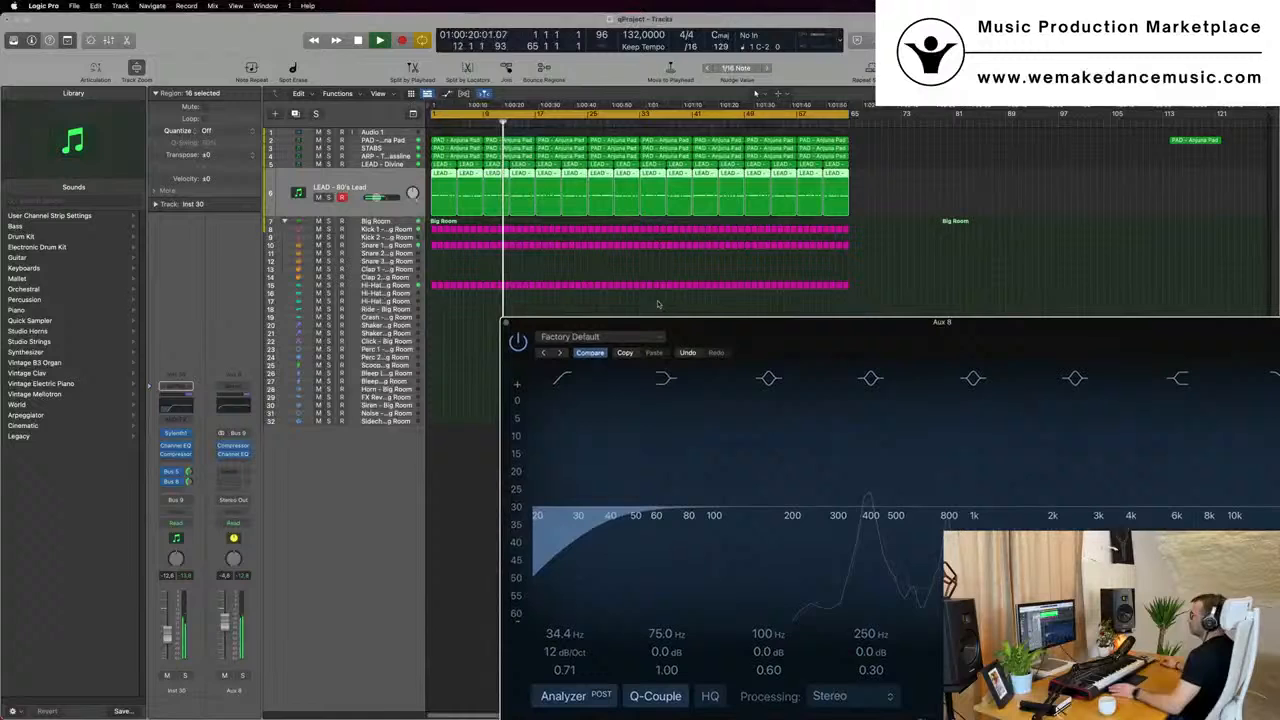
click(507, 323)
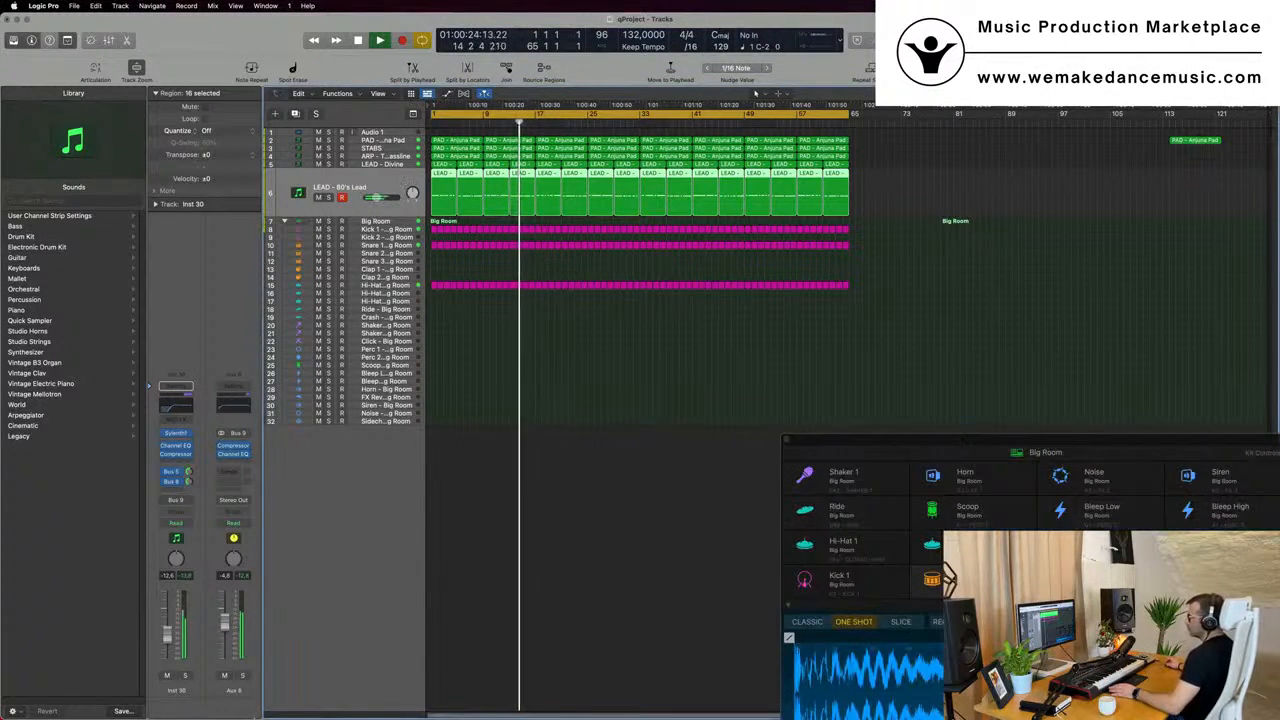
key(space)
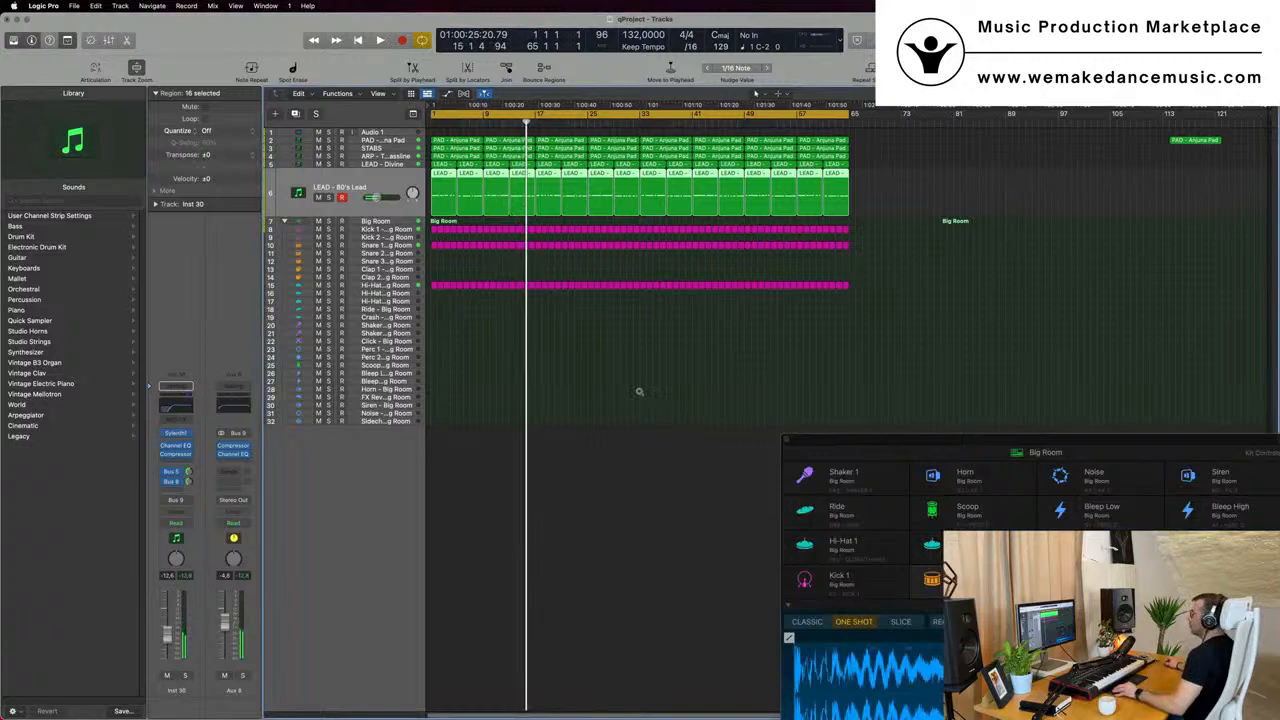
- Enlarge the track rows, restart playback and mute the PAD - Anjuna Pad and STABS tracks
key(super+Right)
click(318, 141)
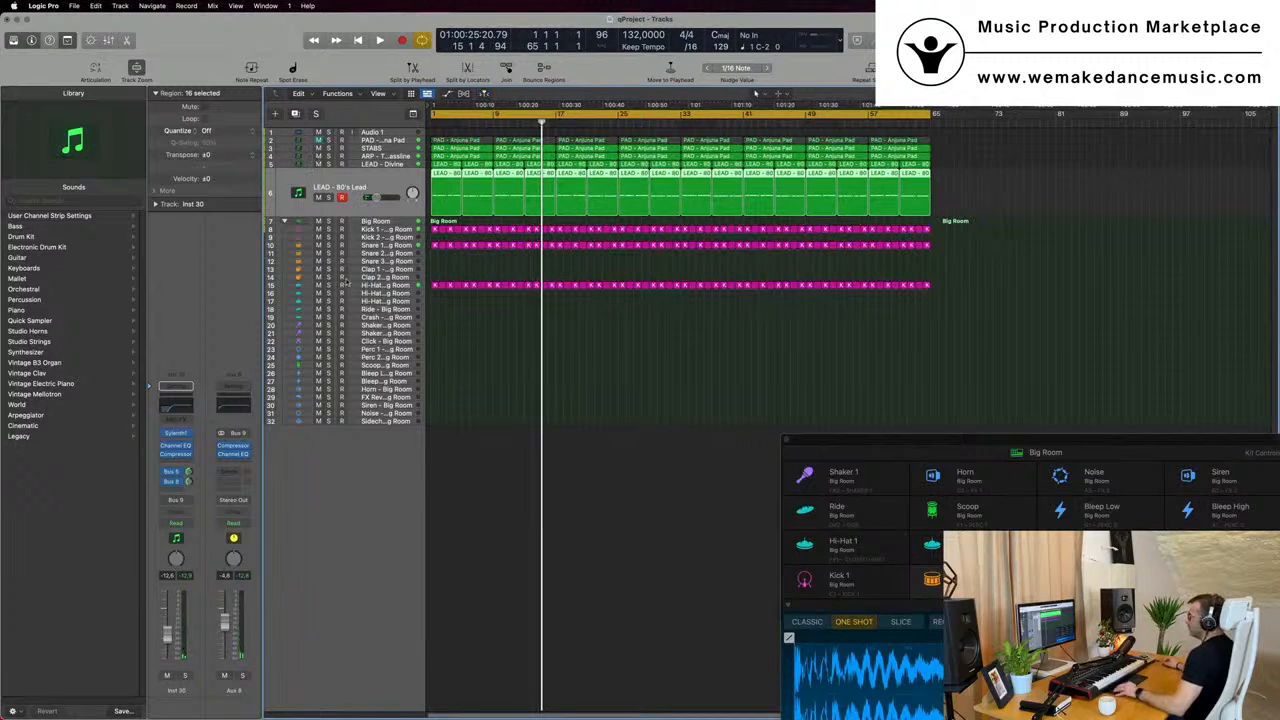
key(super+Down)
key(super+Down)
key(super+Left)
key(space)
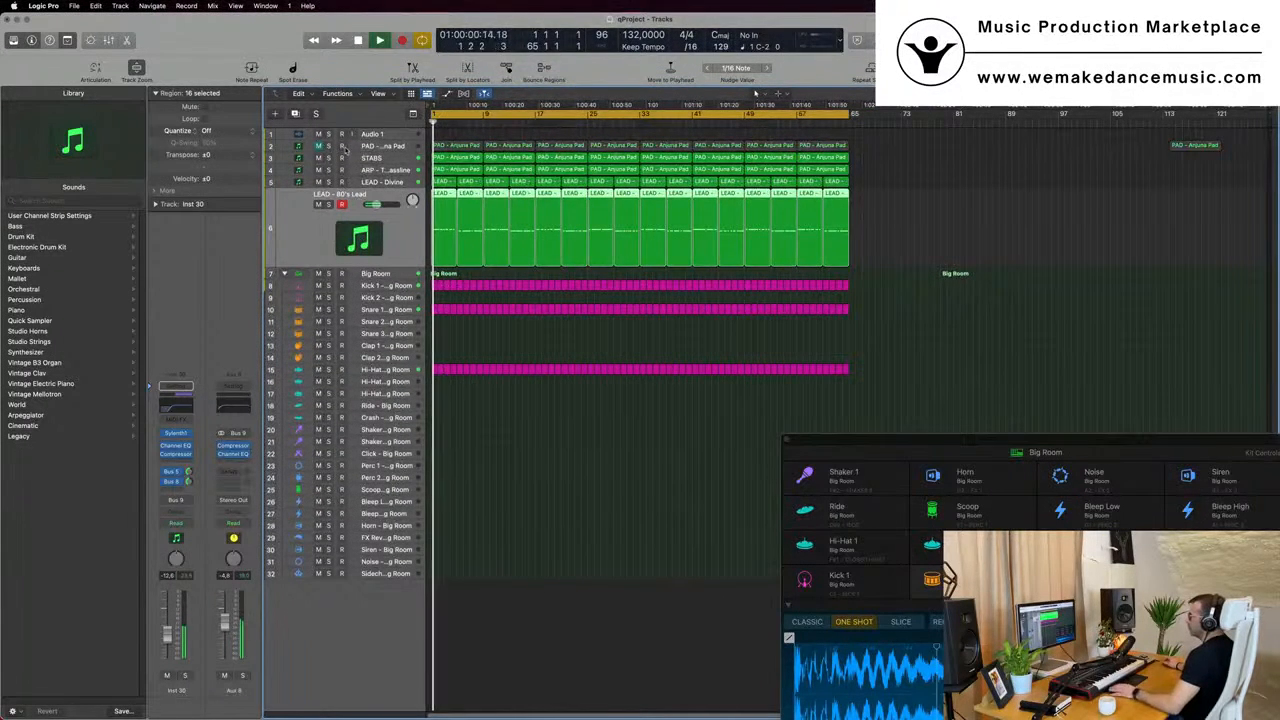
click(399, 160)
click(318, 168)
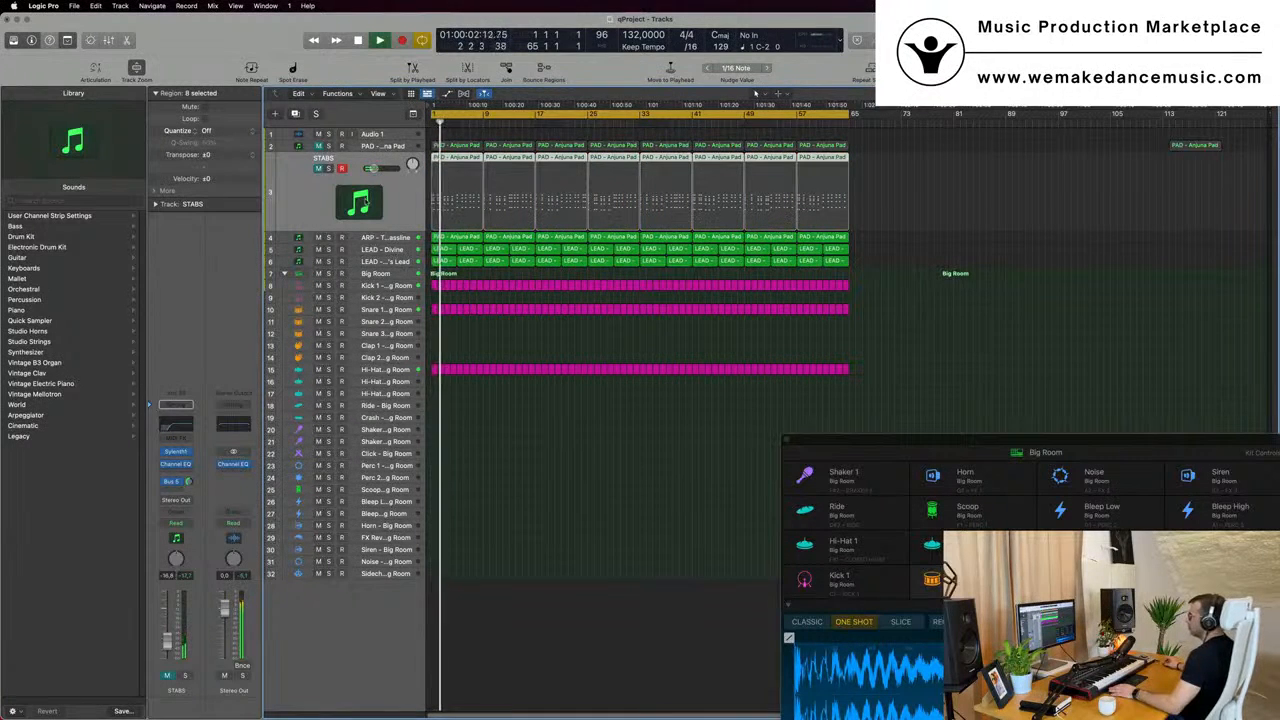
click(318, 146)
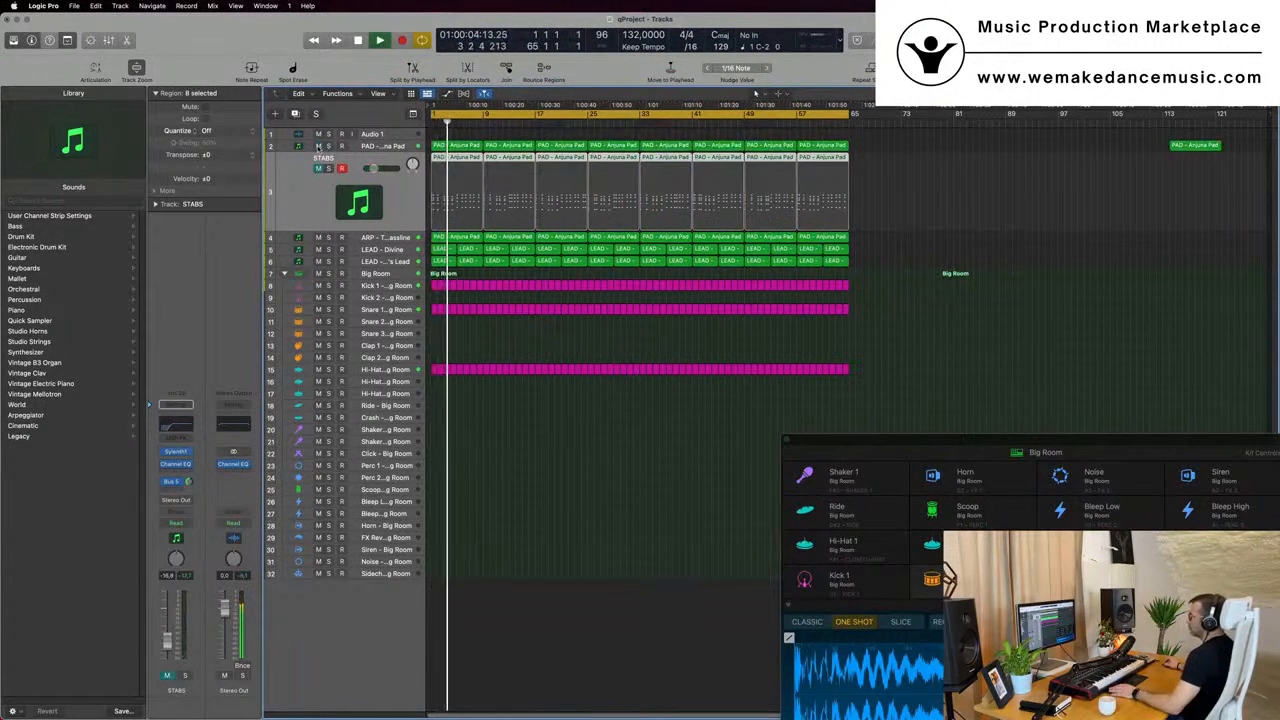
click(318, 146)
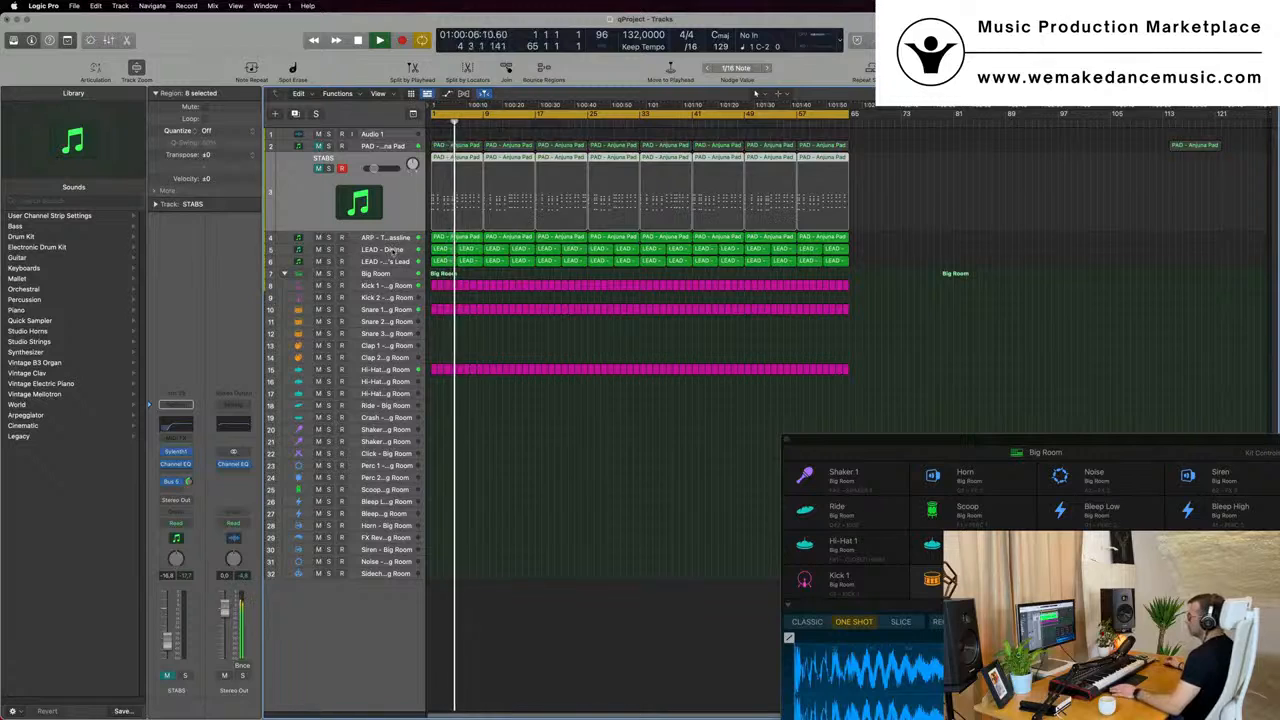
- Select LEAD - Divine and bring up the Channel EQ on its Aux 8 bus beside the tracks
click(395, 249)
click(250, 404)
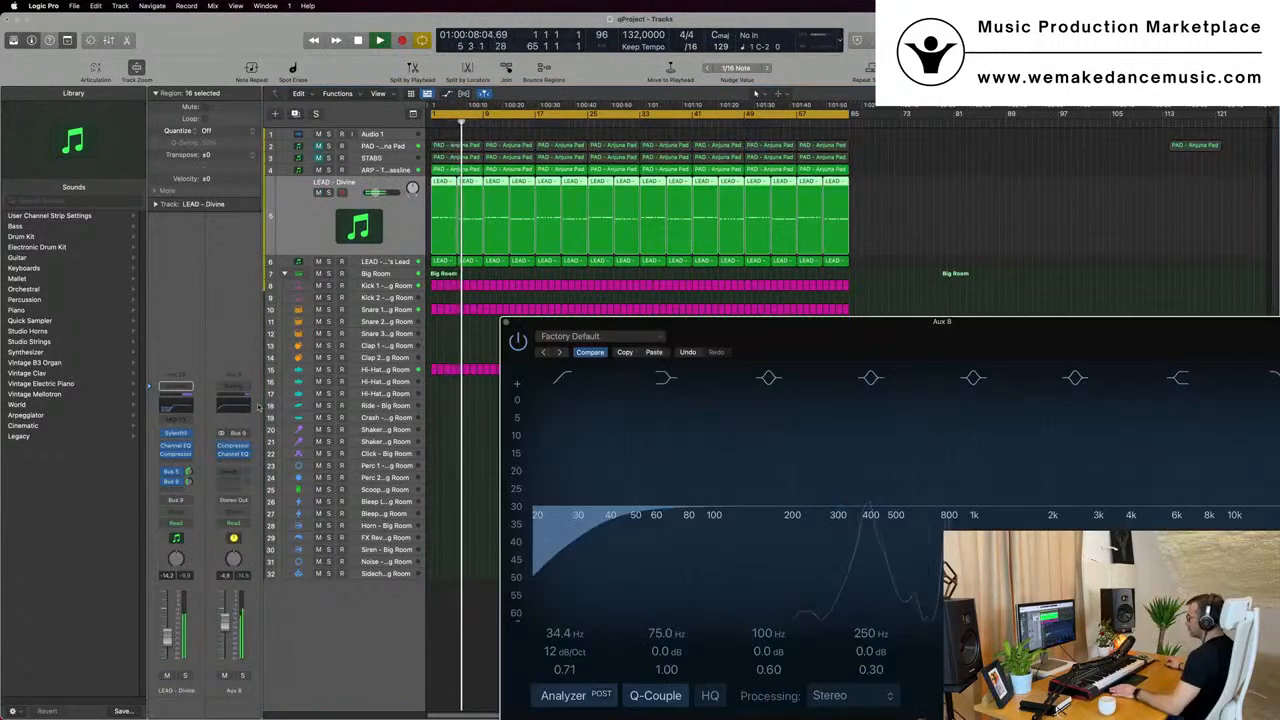
drag(974, 324, 1203, 193)
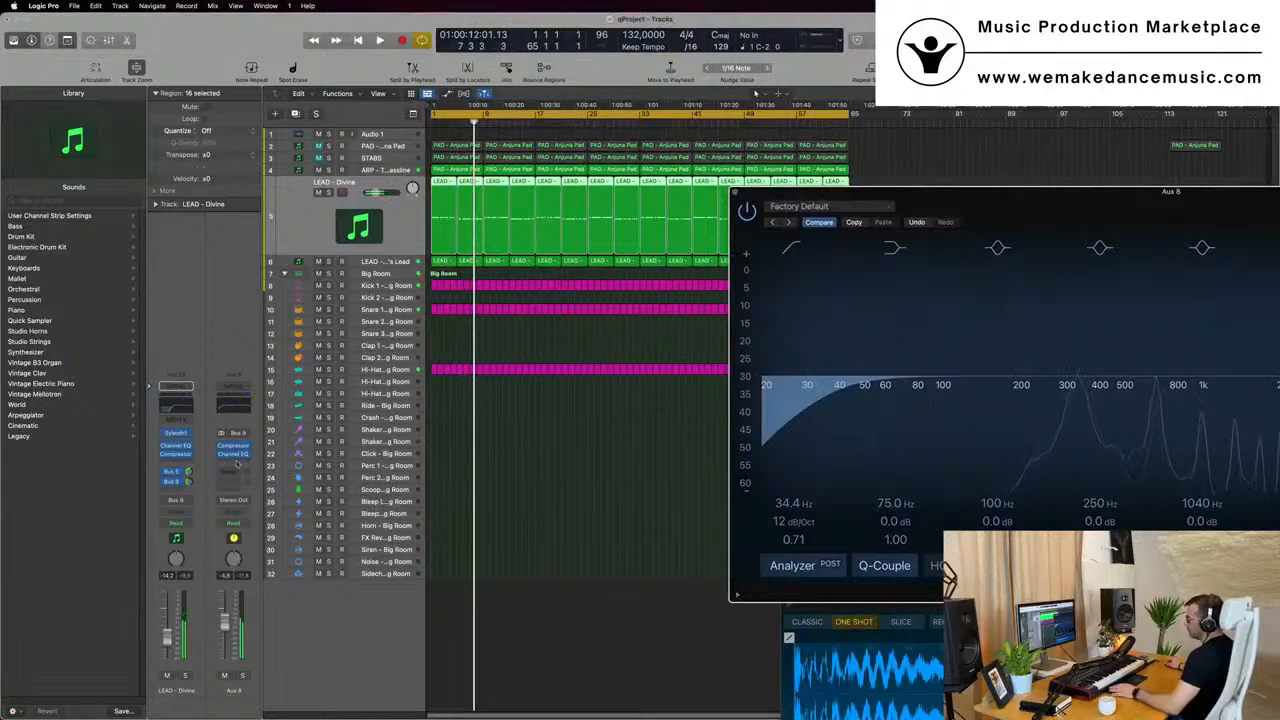
- Turn the Bus 5 and Bus 8 sends fully down on LEAD - Divine and LEAD - 80's Lead and play from the start
drag(189, 482, 189, 515)
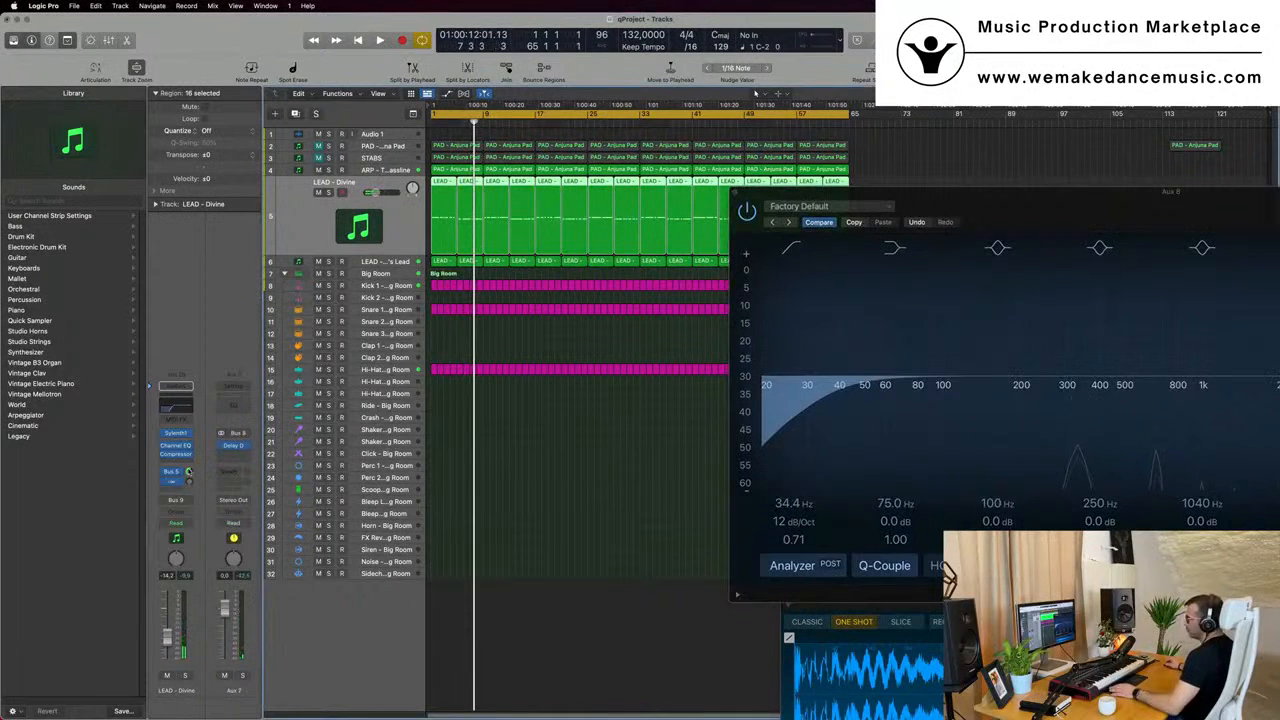
click(398, 262)
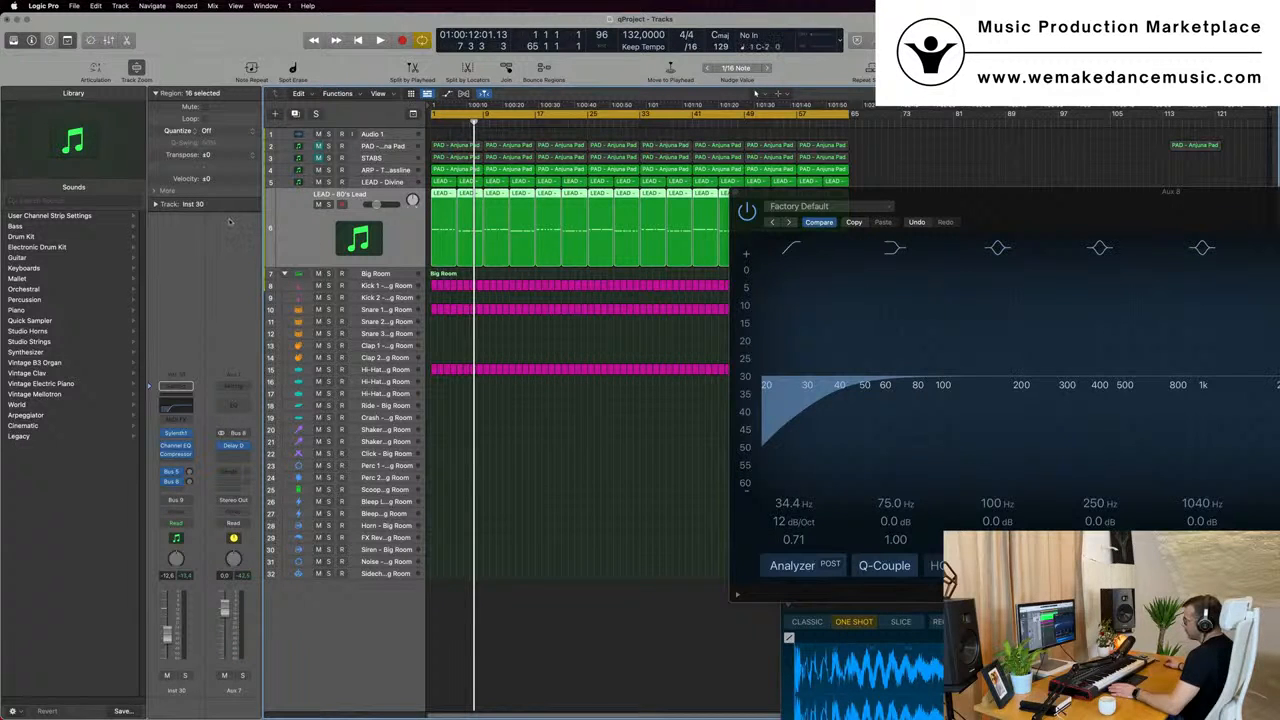
key(Return)
key(space)
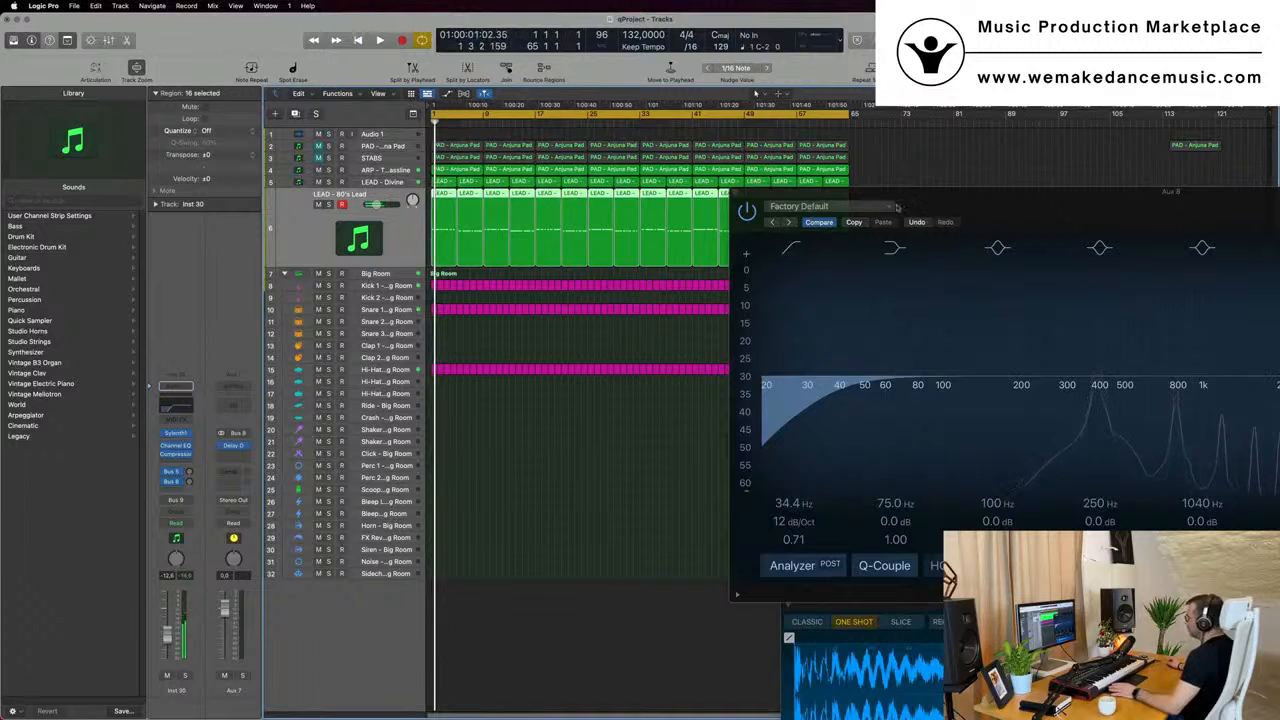
drag(897, 207, 664, 149)
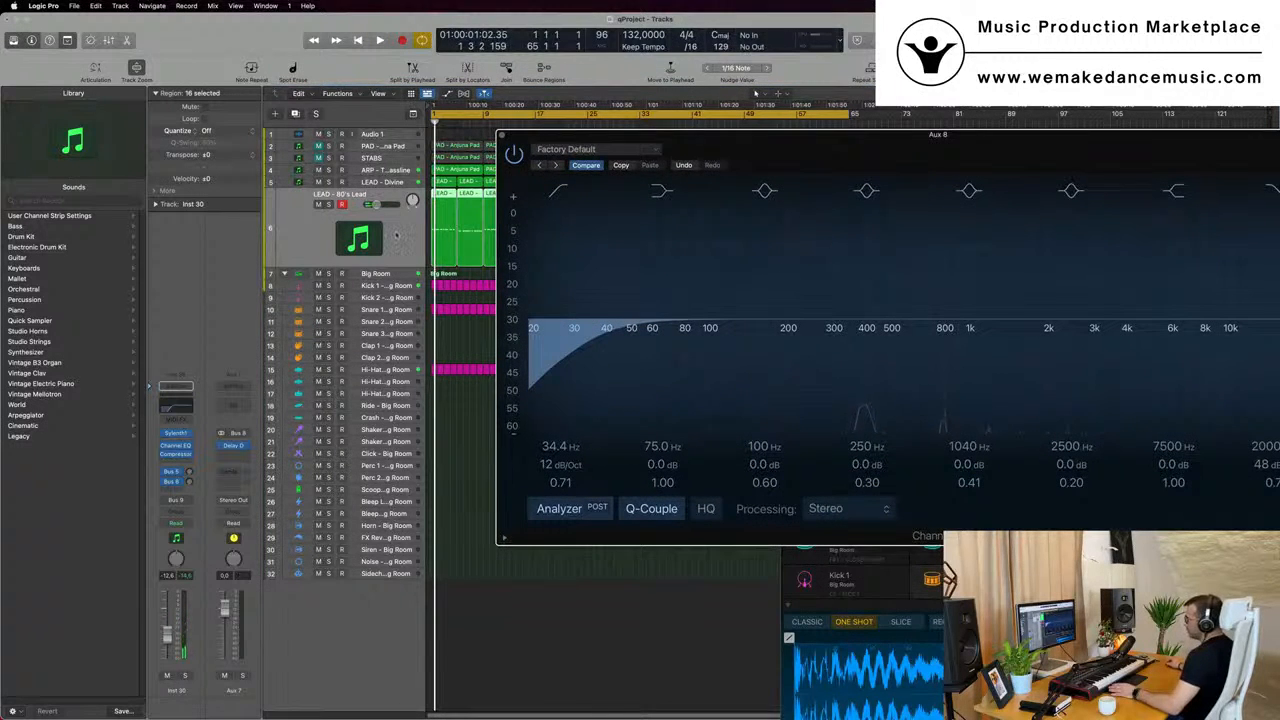
key(space)
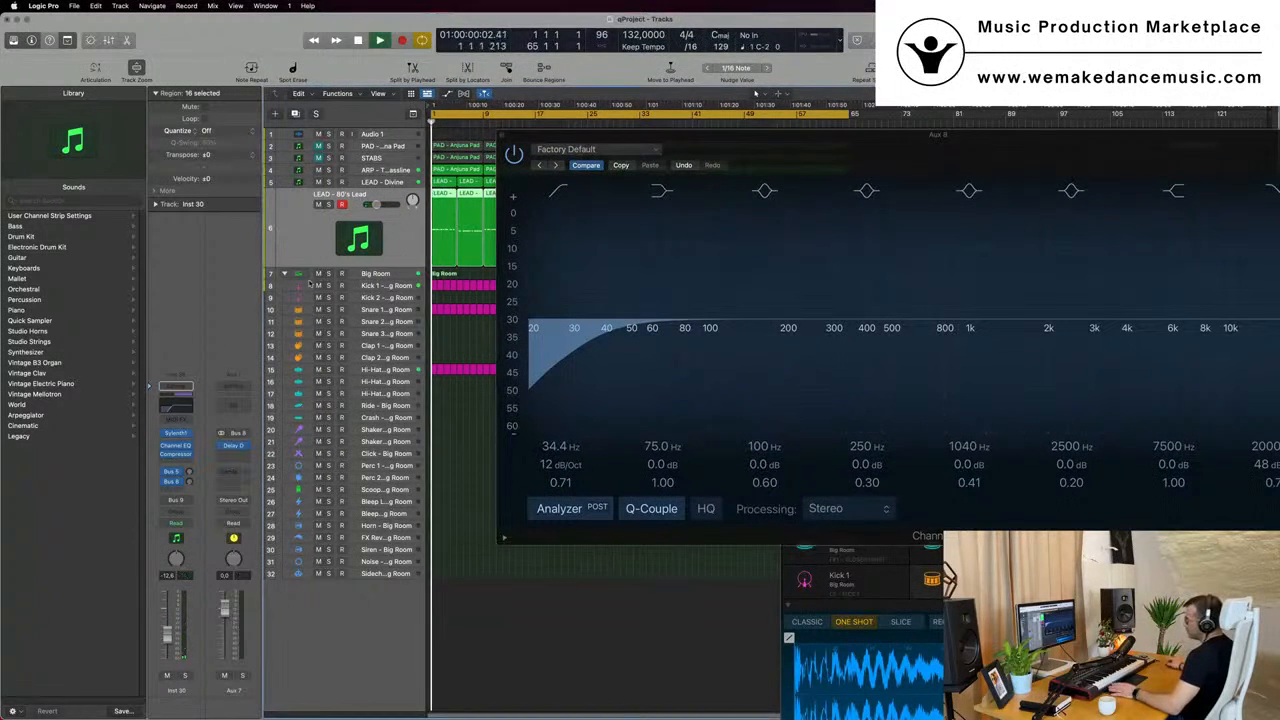
- Add a send to Bus 5 → Aux 5 on the Aux 7 channel strip
click(229, 474)
mouse_move(232, 488)
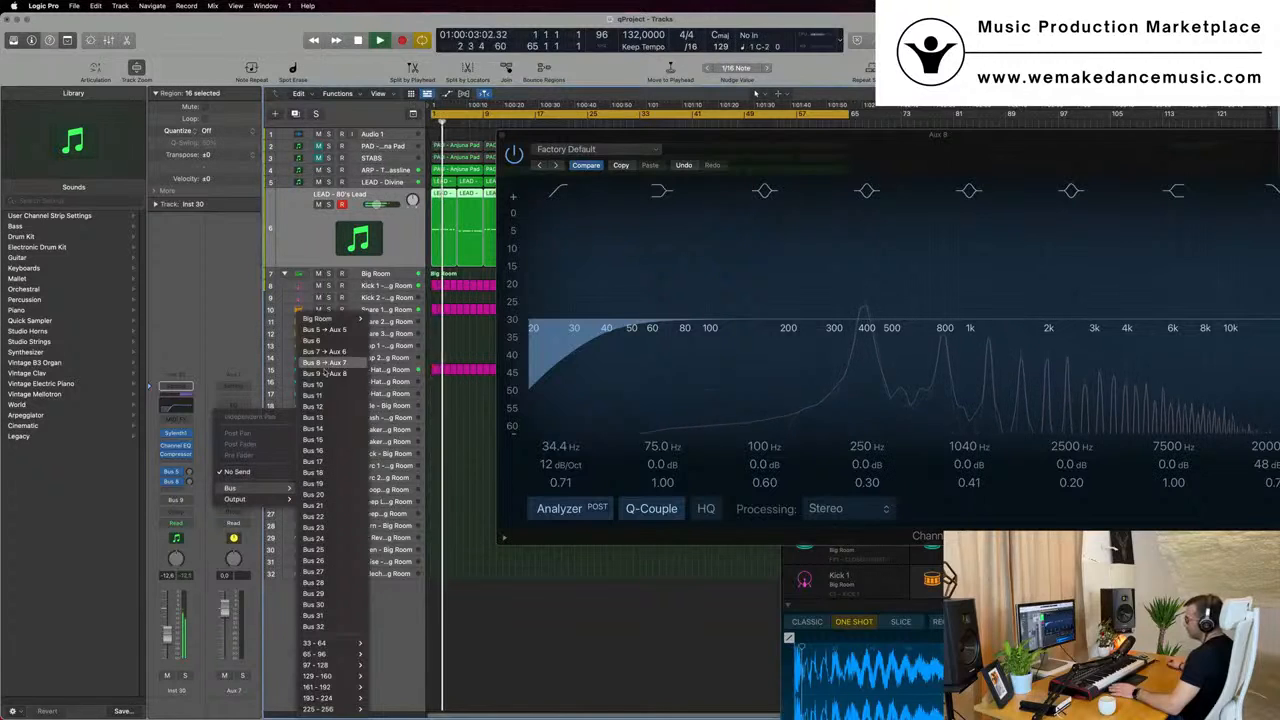
click(326, 330)
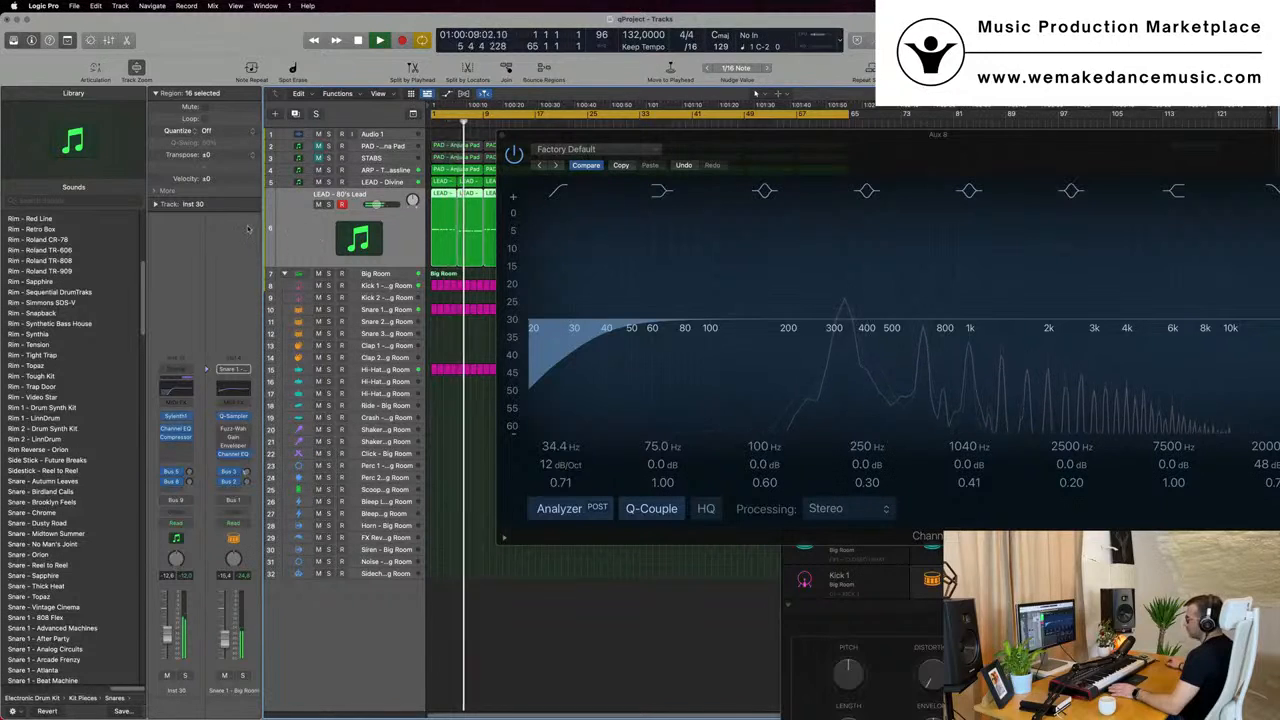
- Select LEAD - Divine and add a send to Bus 5 → Aux 5 on its Aux 8 channel strip
click(372, 182)
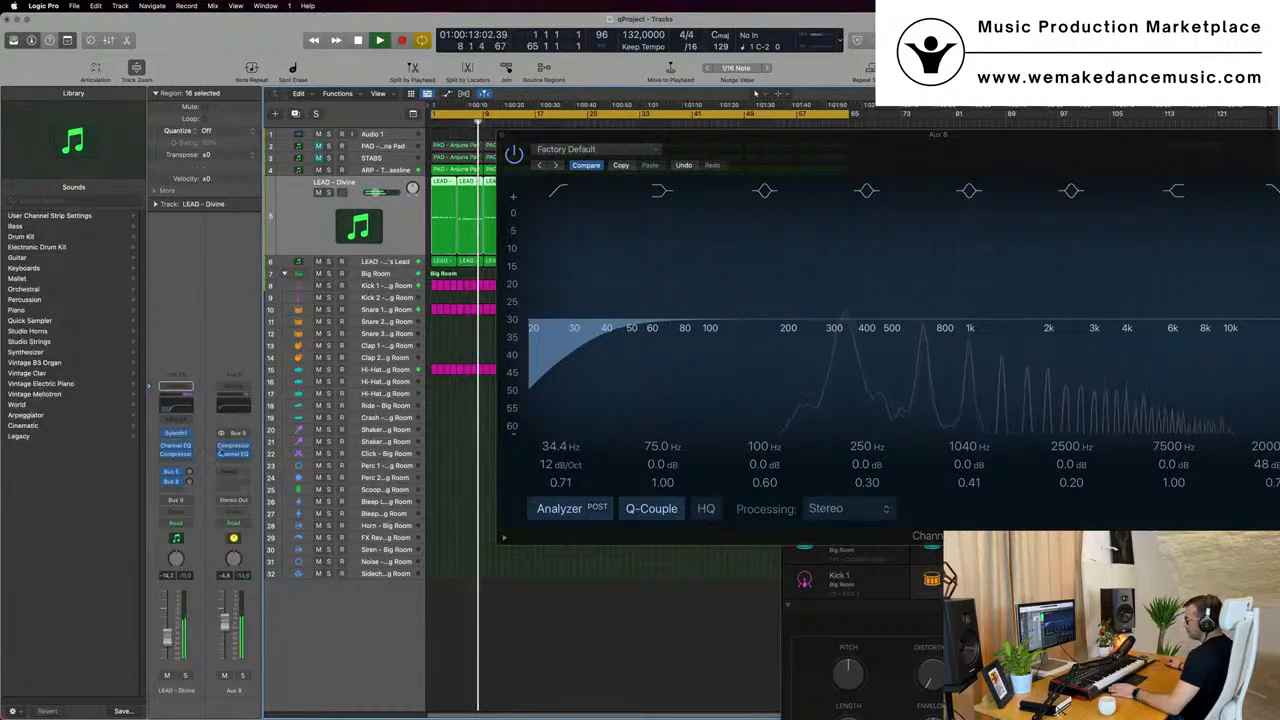
click(232, 471)
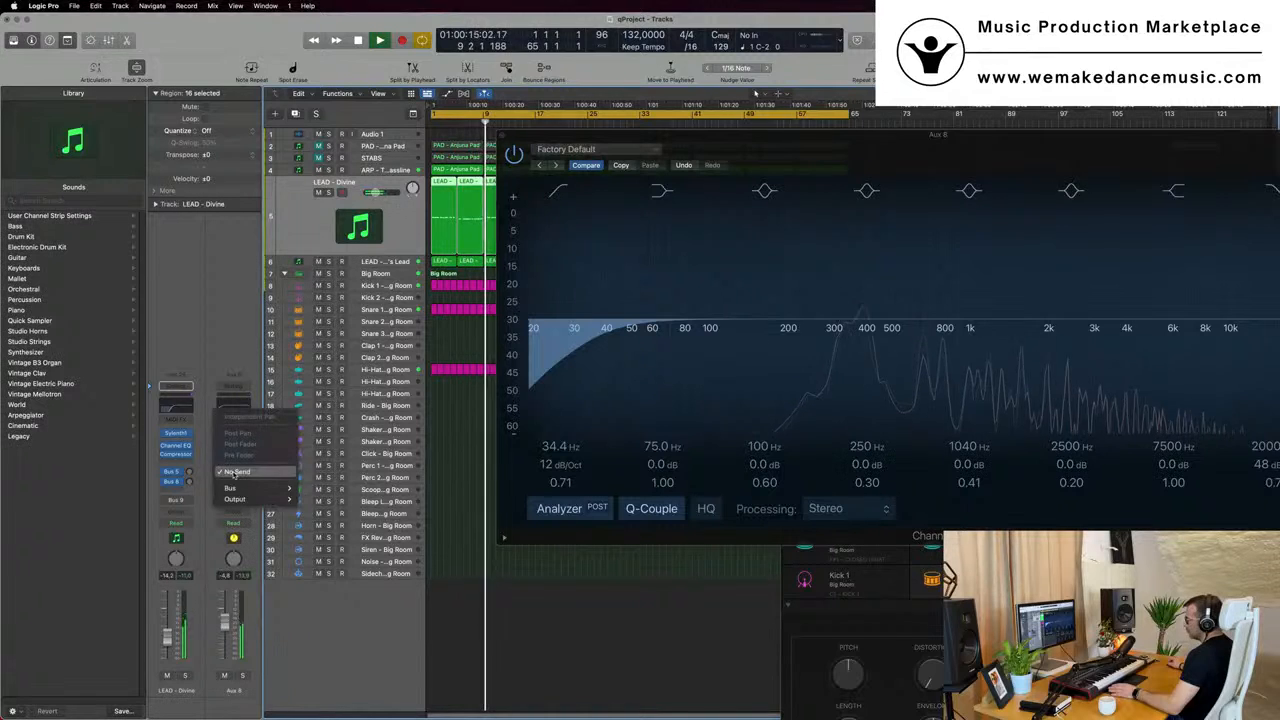
mouse_move(233, 489)
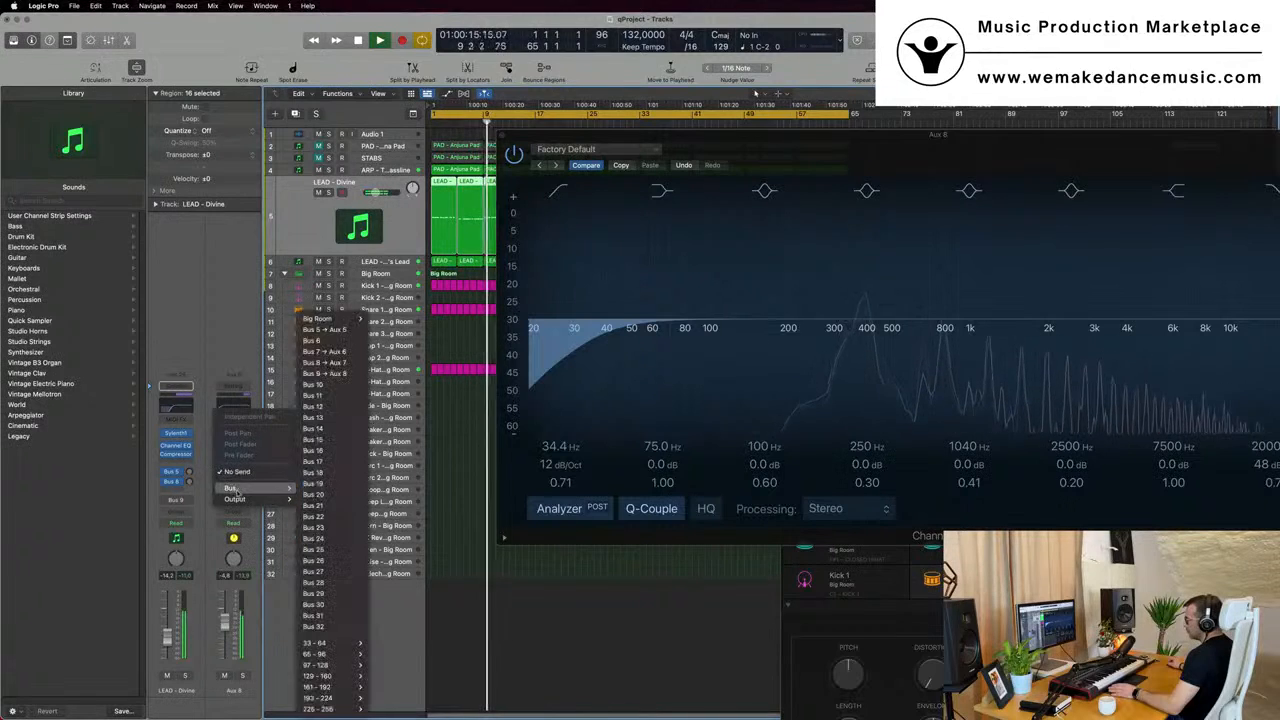
click(336, 329)
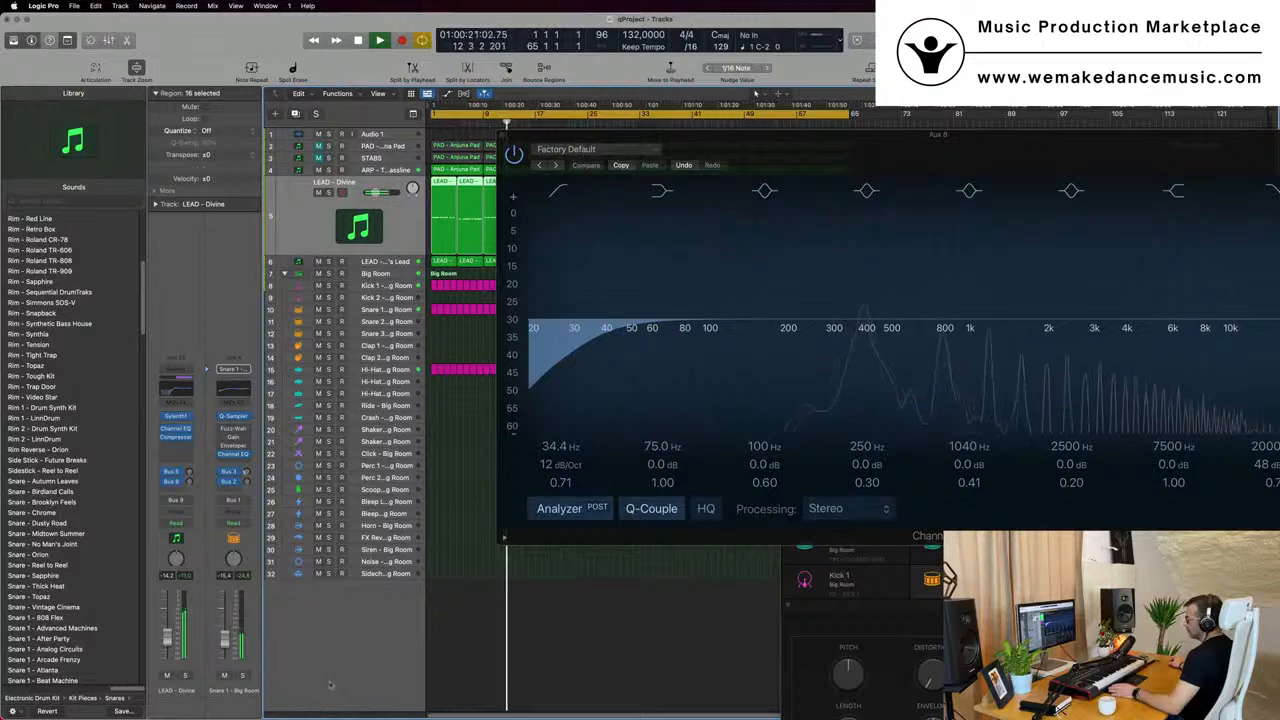
- Move the Aux 8 Channel EQ window clear of the tracks, stop playback and deselect the LEAD - Divine regions
drag(721, 154, 1053, 374)
key(space)
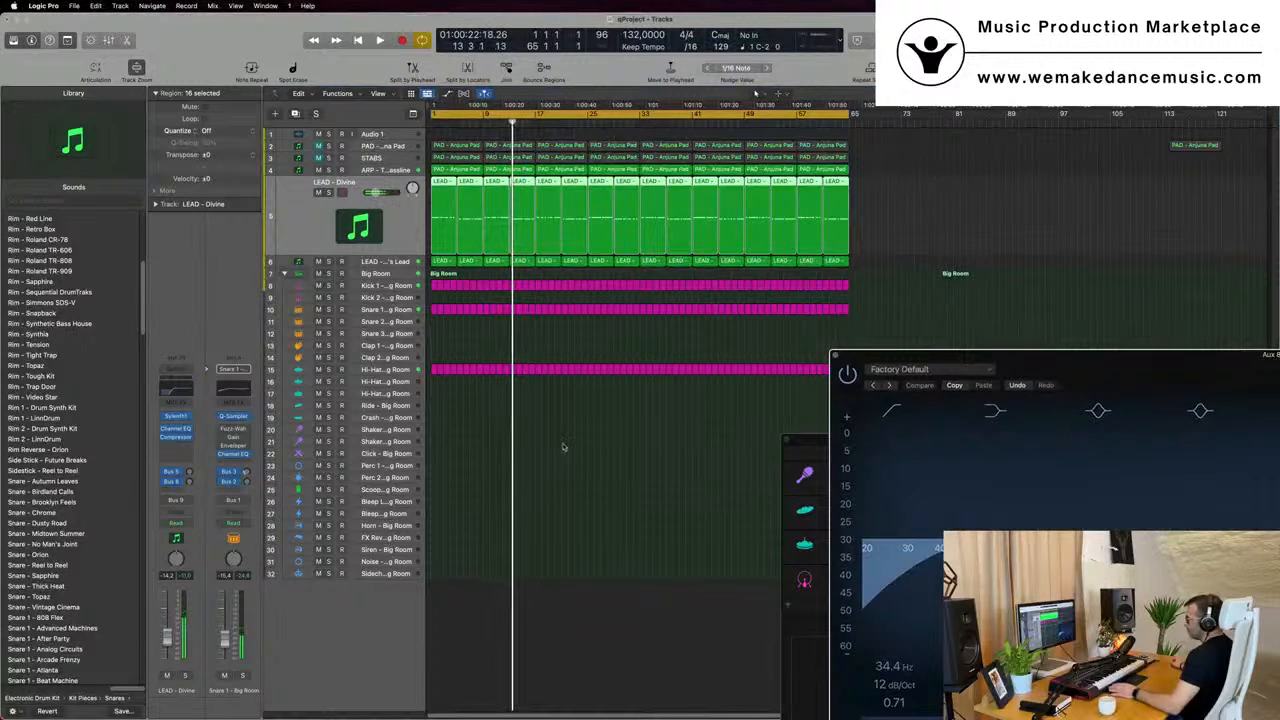
click(459, 467)
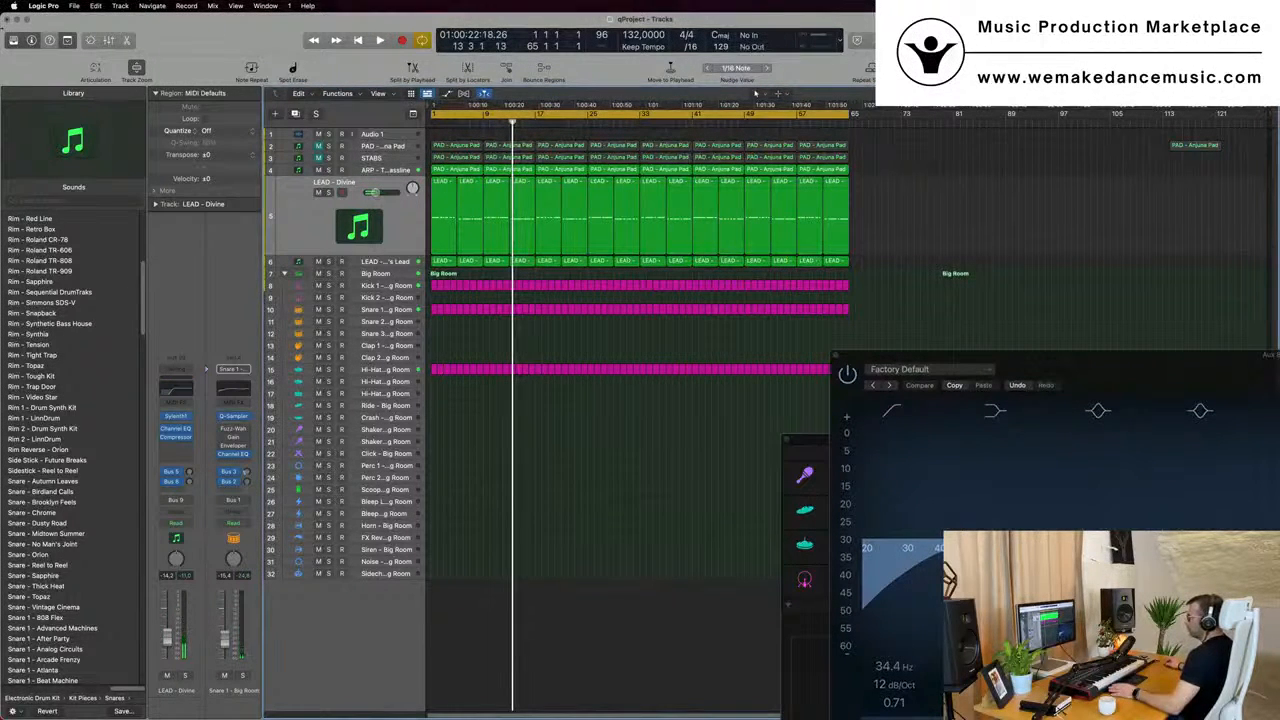
- Look up the Logic Pro version information and close it again
click(14, 6)
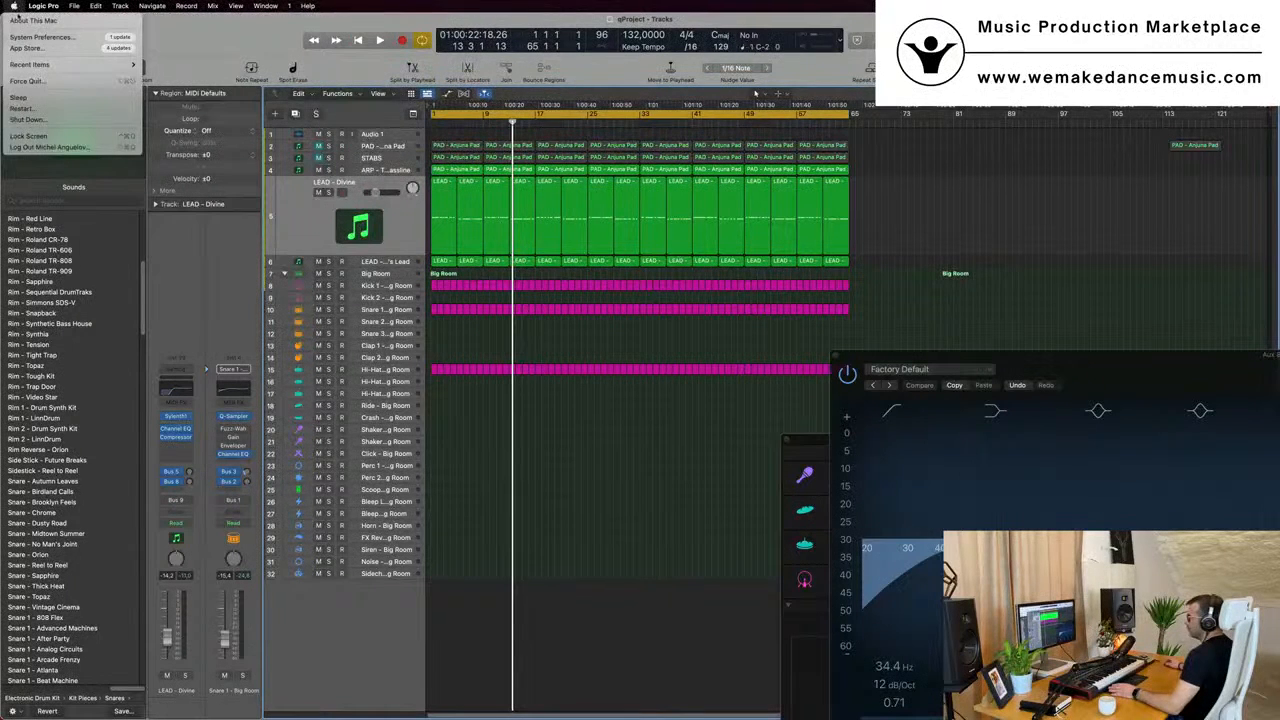
click(44, 6)
click(44, 6)
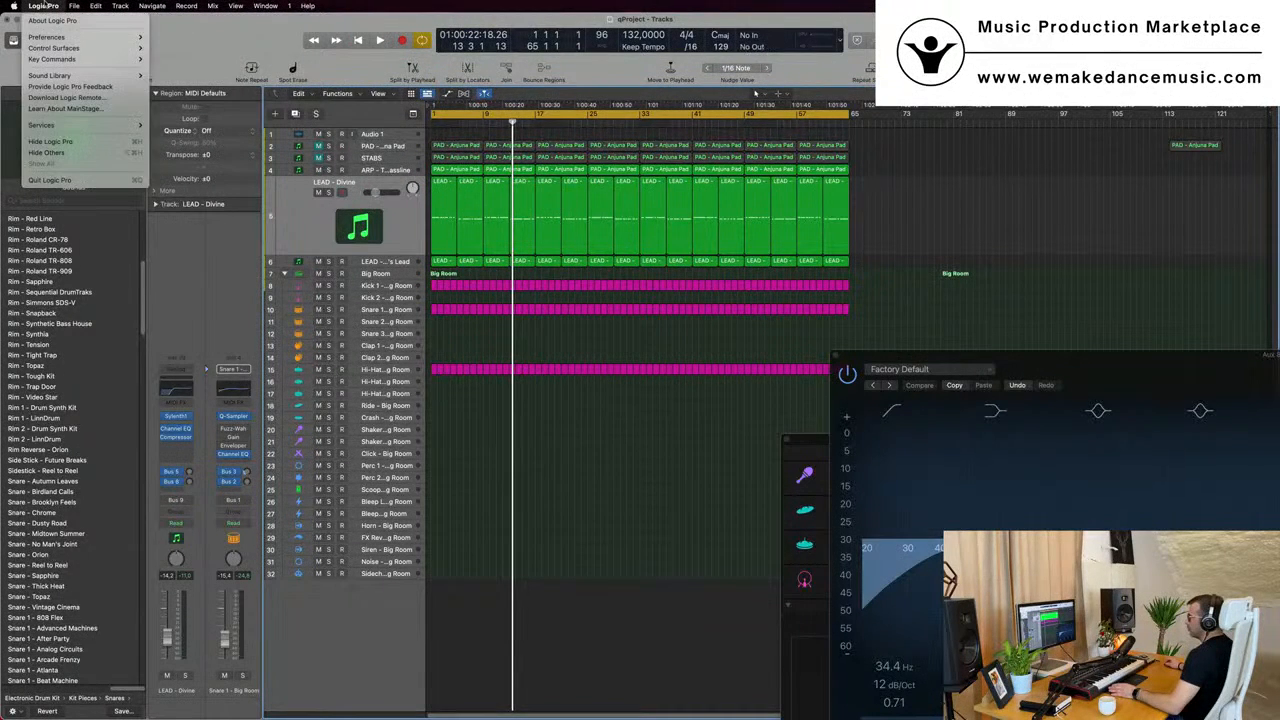
click(54, 21)
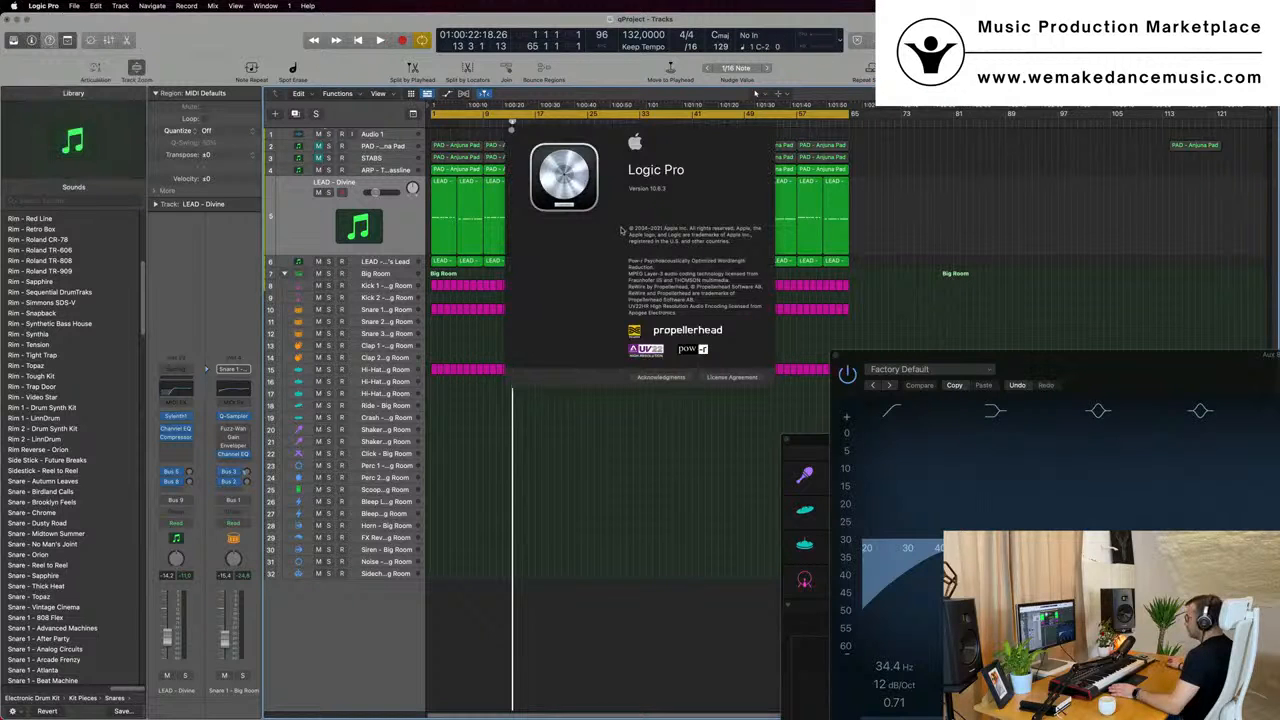
click(512, 130)
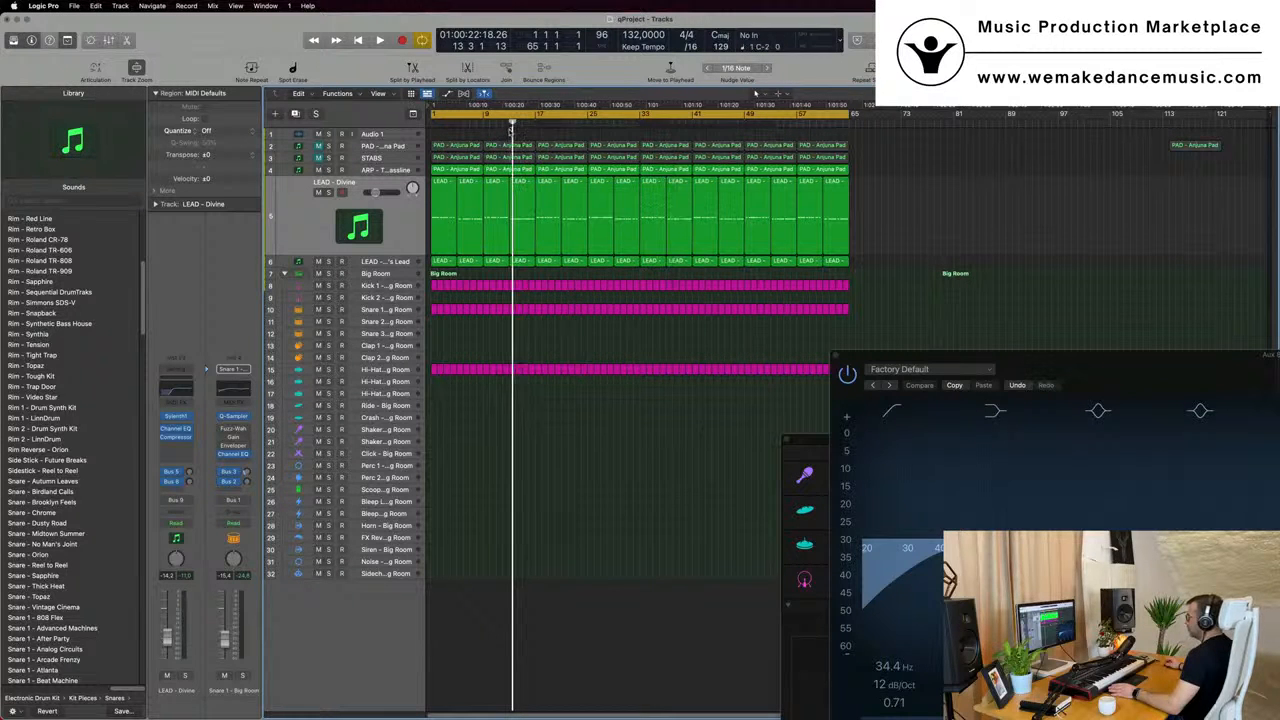
- Play from the start and unmute the PAD - Anjuna Pad and STABS tracks, finishing with LEAD - Divine selected
key(space)
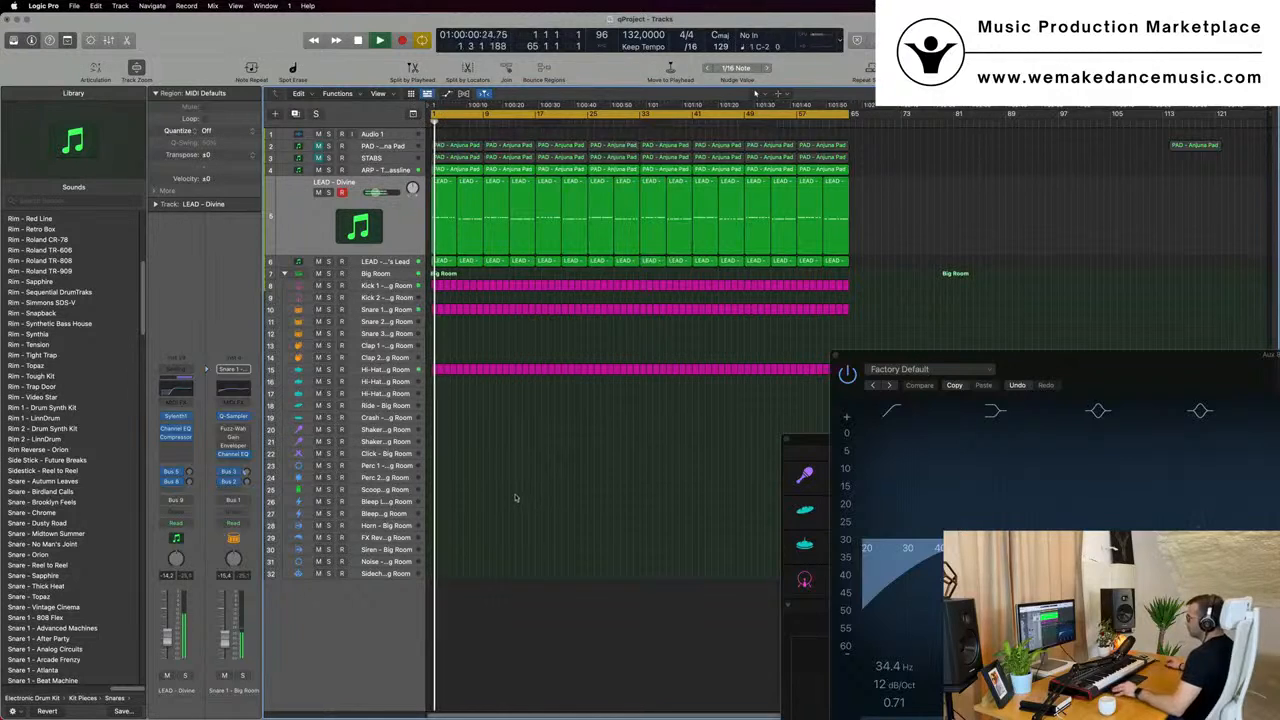
scroll(517, 495, up, 4)
scroll(545, 455, down, 3)
scroll(560, 436, down, 1)
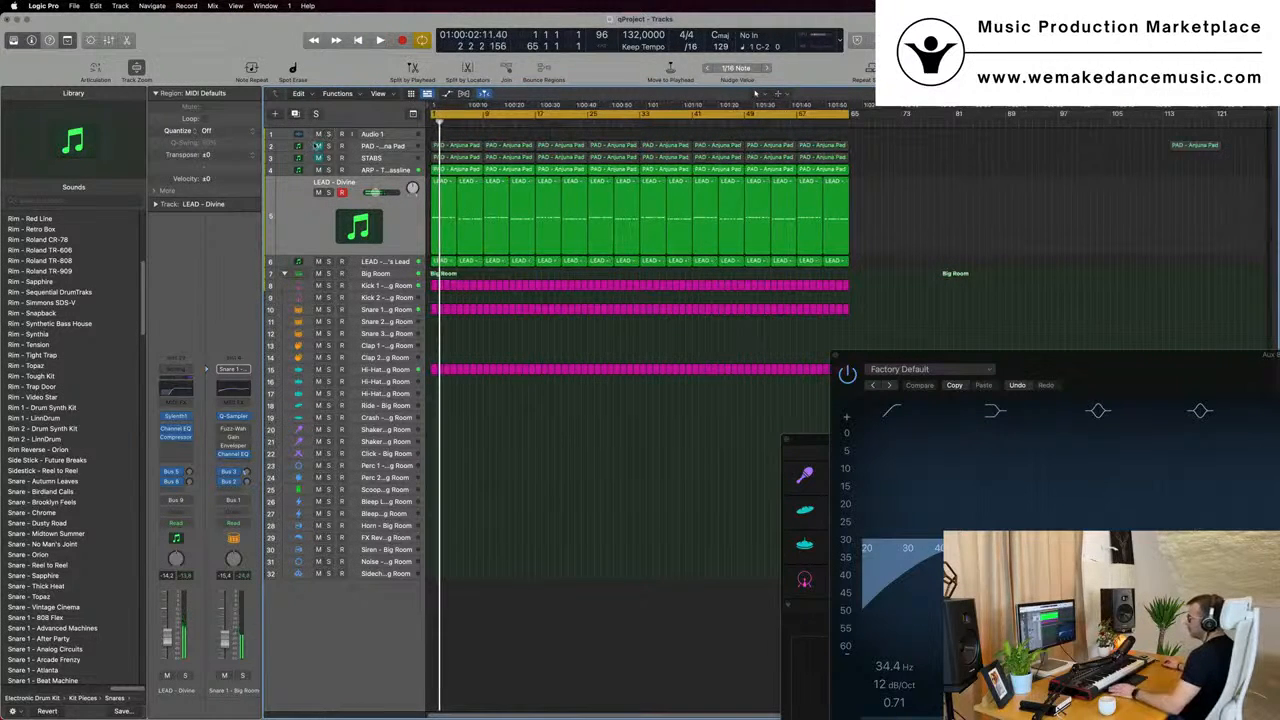
click(316, 146)
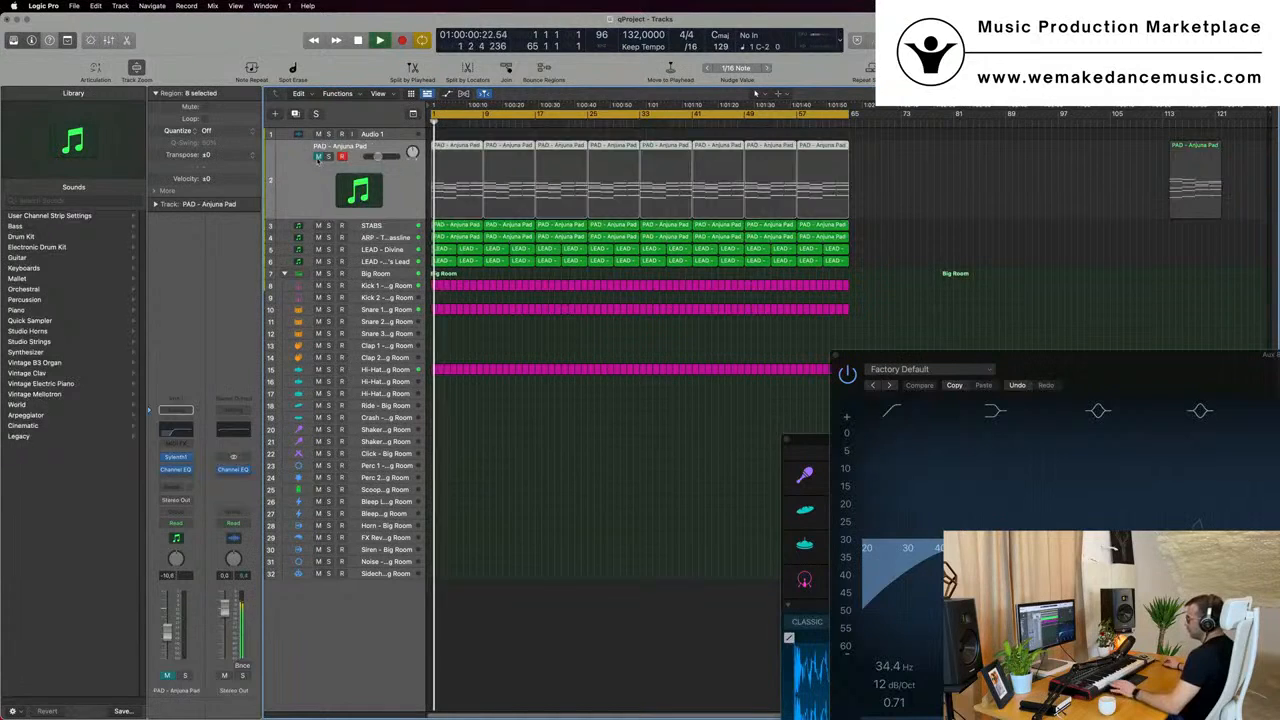
click(318, 157)
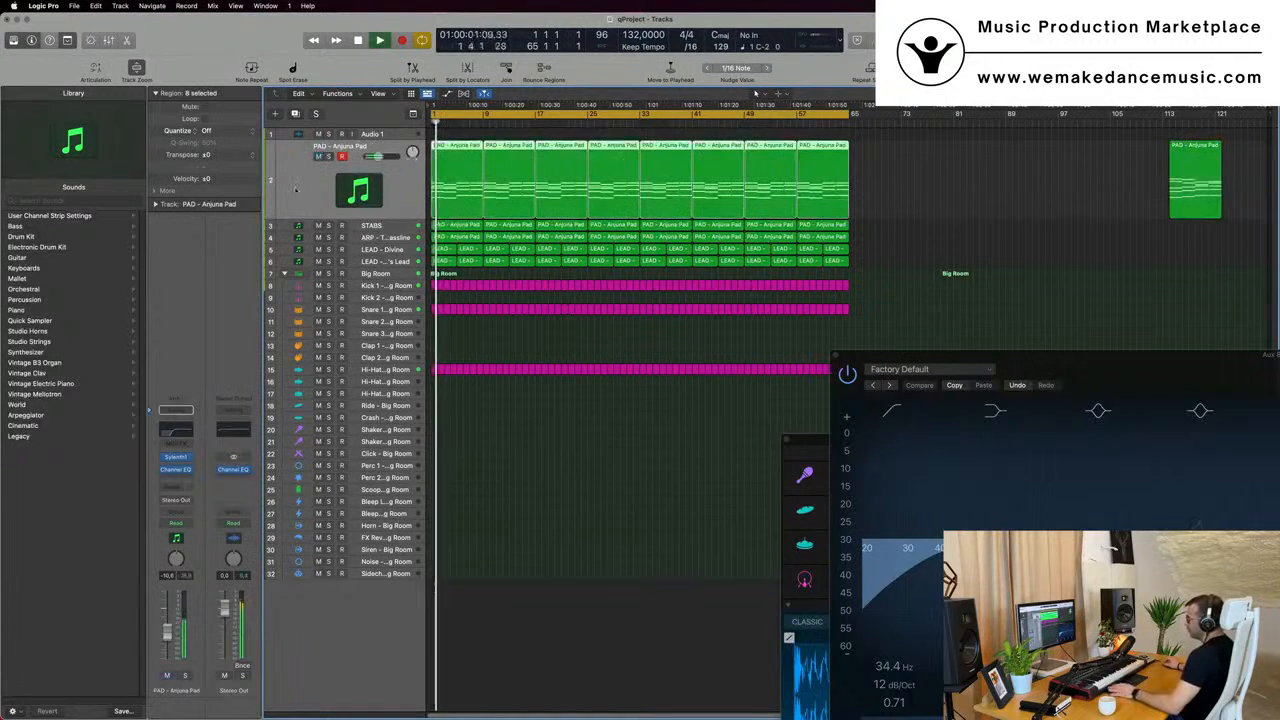
click(387, 249)
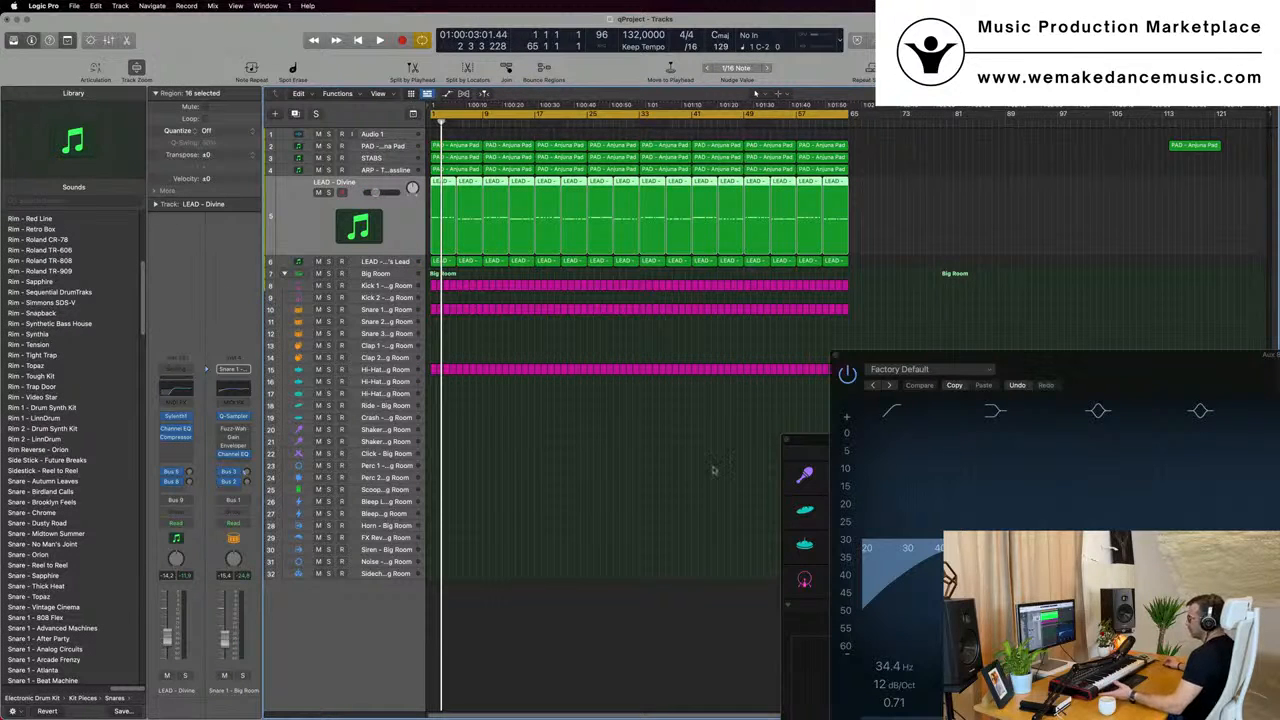
click(548, 463)
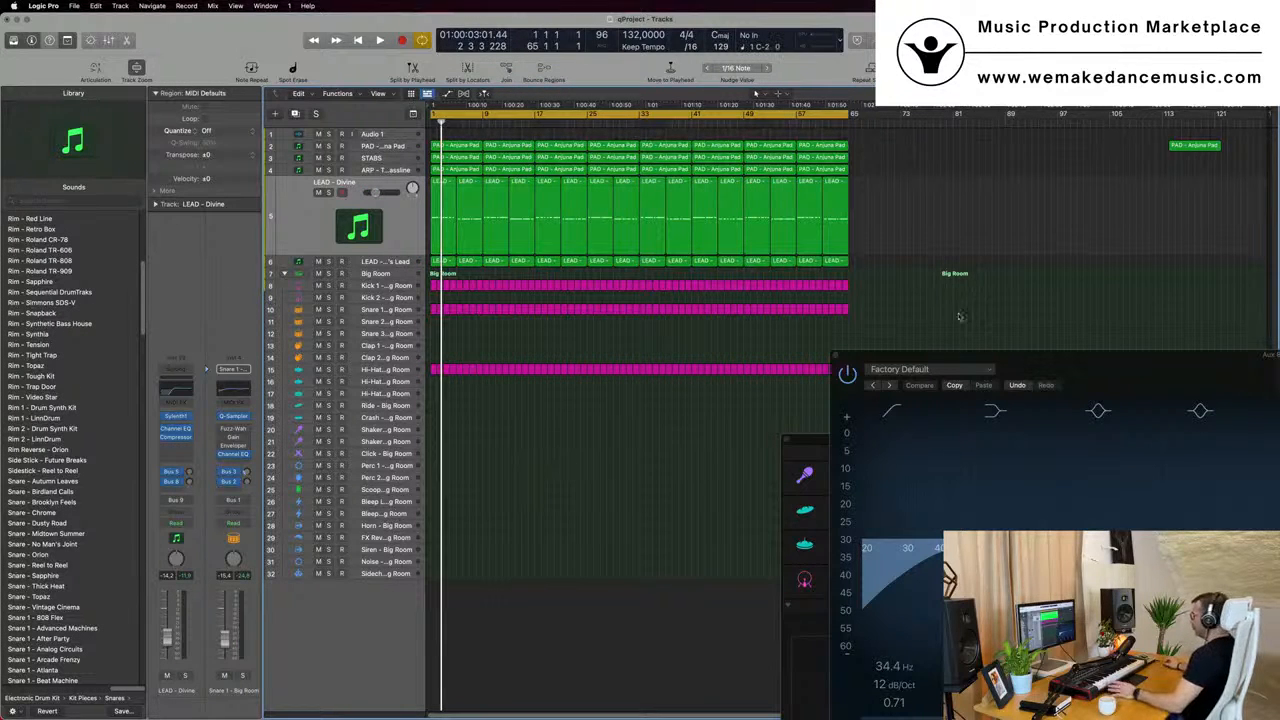
- Close the Aux 8 Channel EQ and Big Room kit windows during playback and select the Big Room track
drag(1021, 366, 885, 344)
key(space)
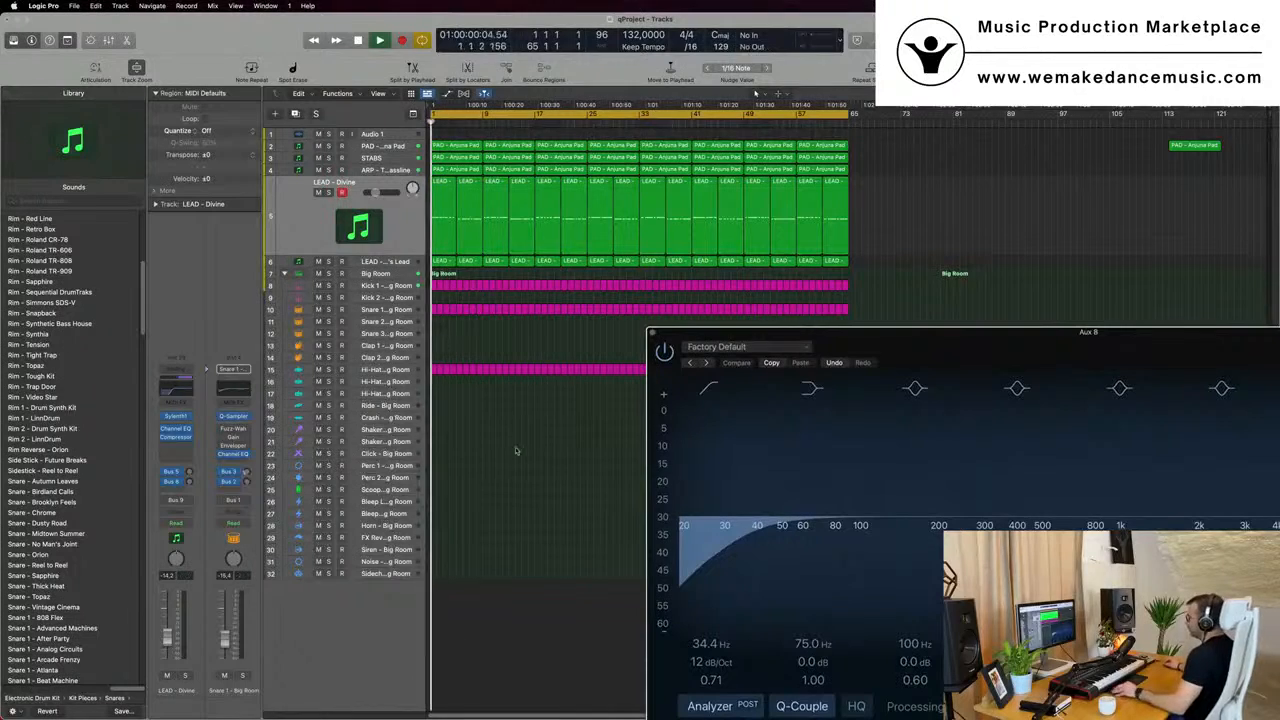
click(652, 334)
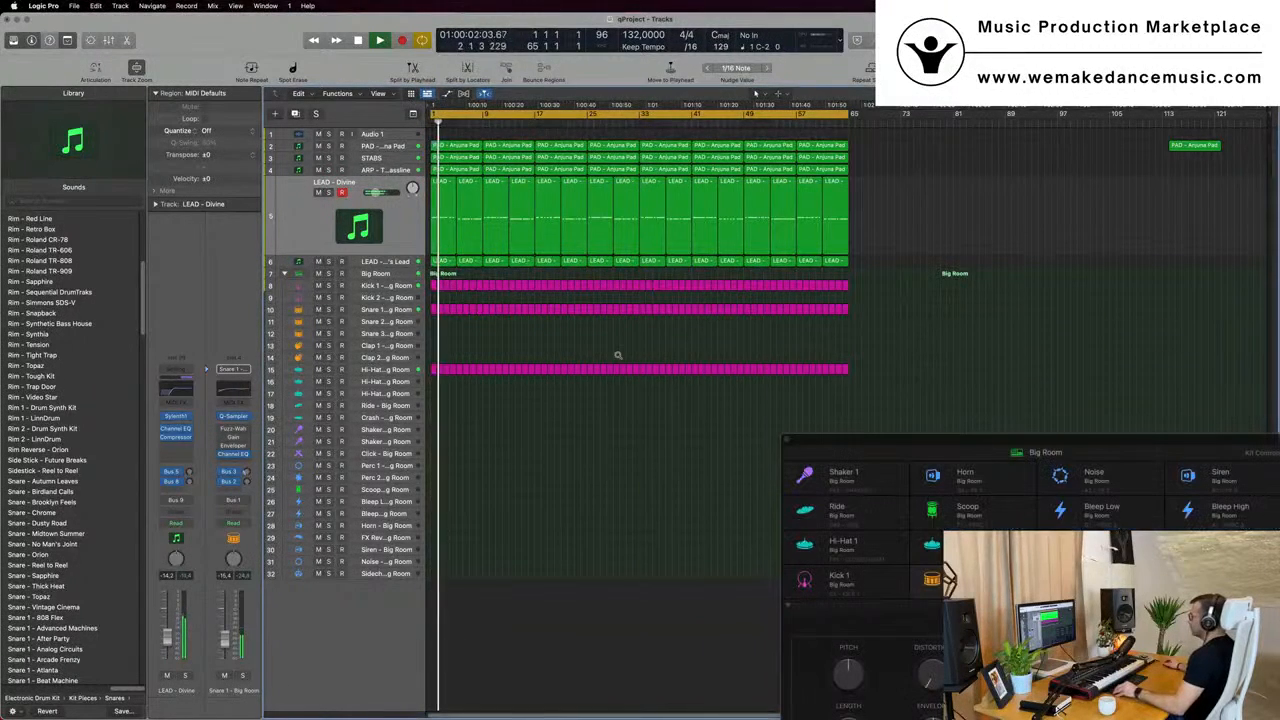
scroll(596, 355, down, 3)
drag(922, 438, 488, 286)
click(354, 286)
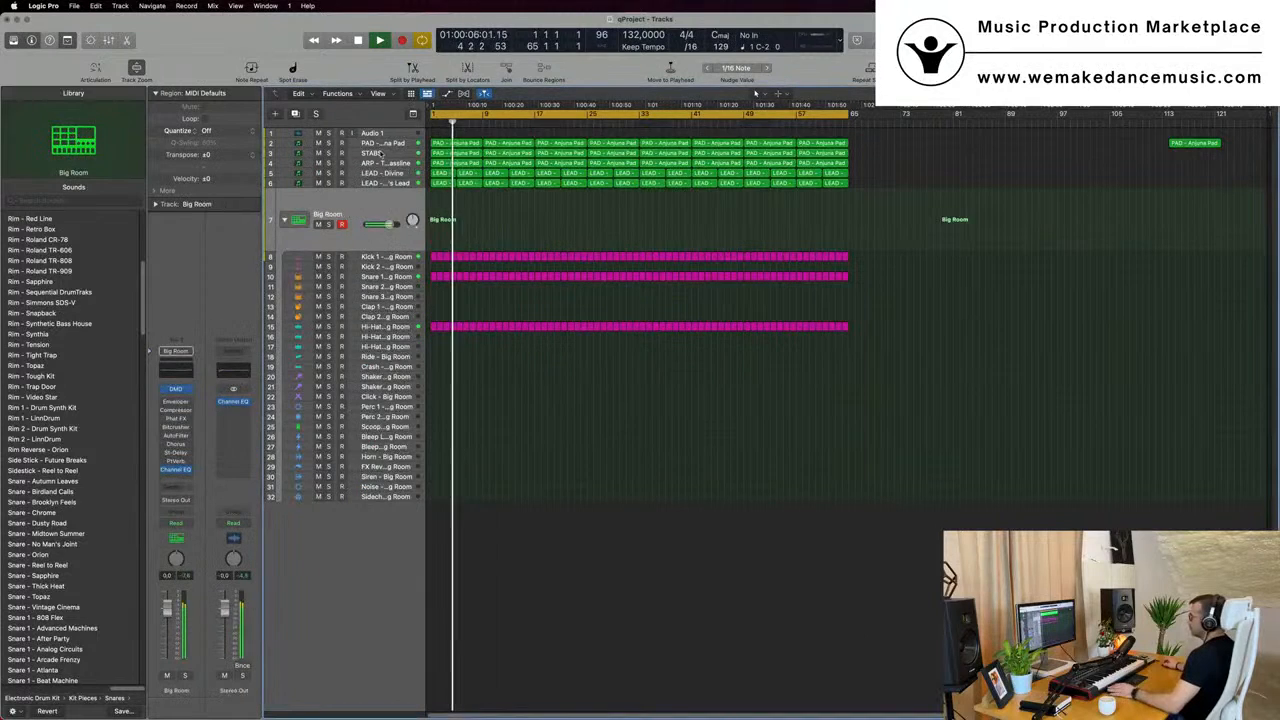
- Mute PAD - Anjuna Pad and listen again from the start with STABS selected
click(372, 143)
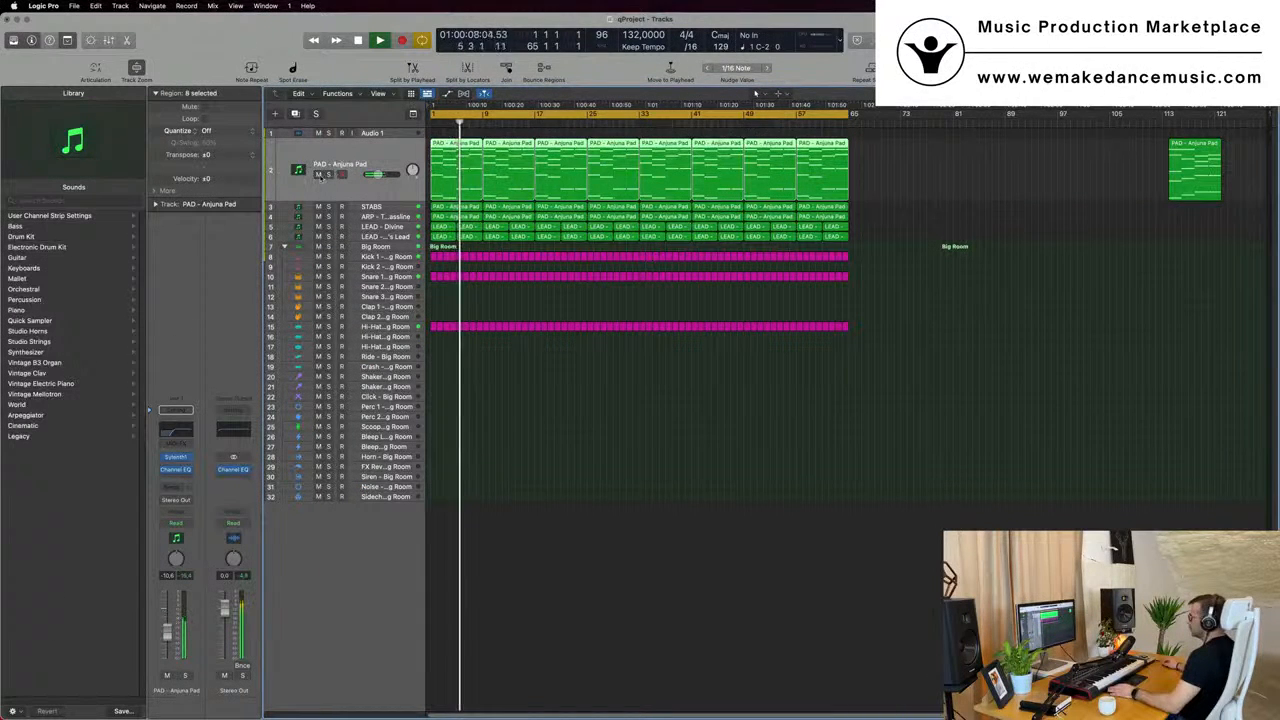
key(Down)
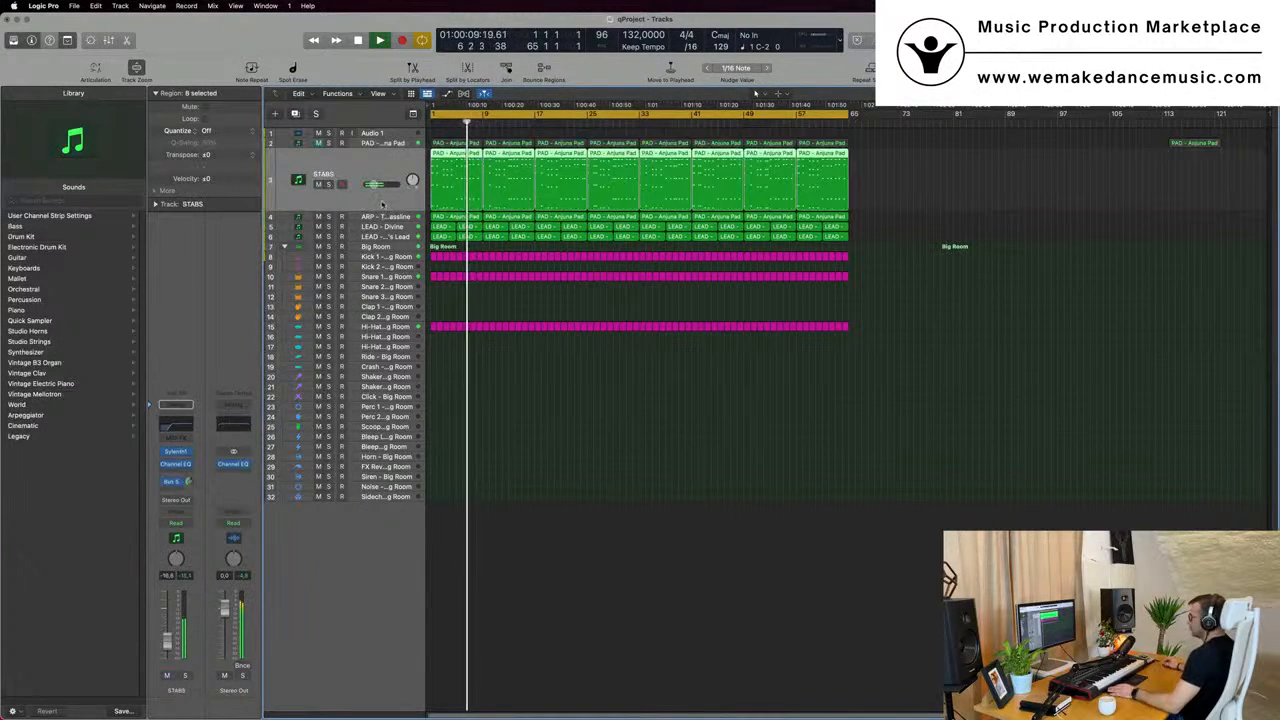
key(space)
key(space)
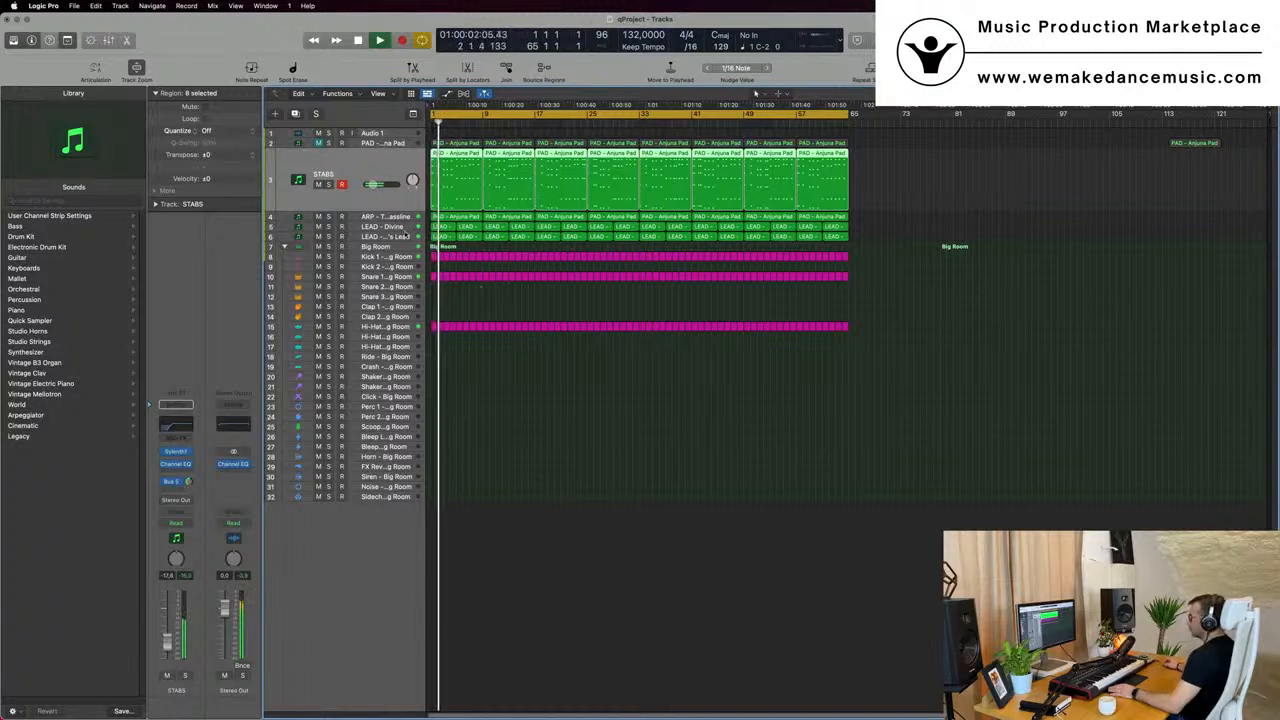
- Audition the LEAD - 80's Lead and LEAD - Divine tracks in solo, clear the solo and stop playback
click(390, 237)
click(328, 214)
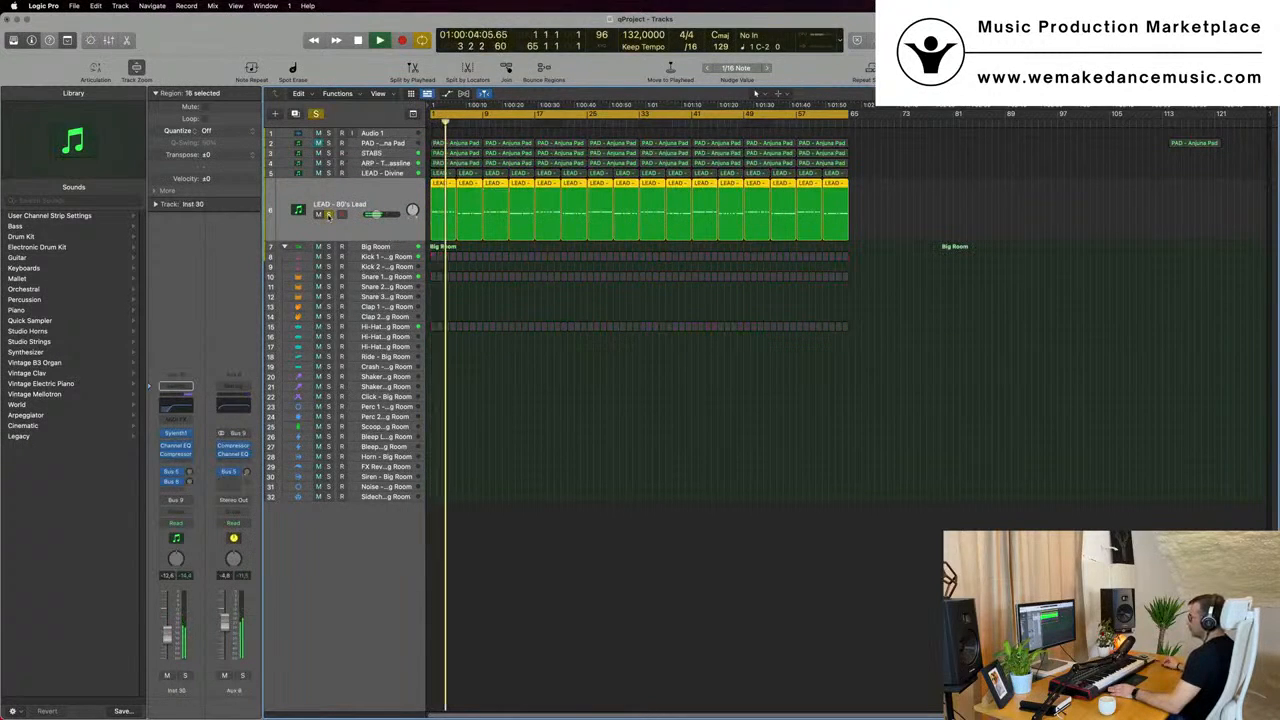
click(328, 214)
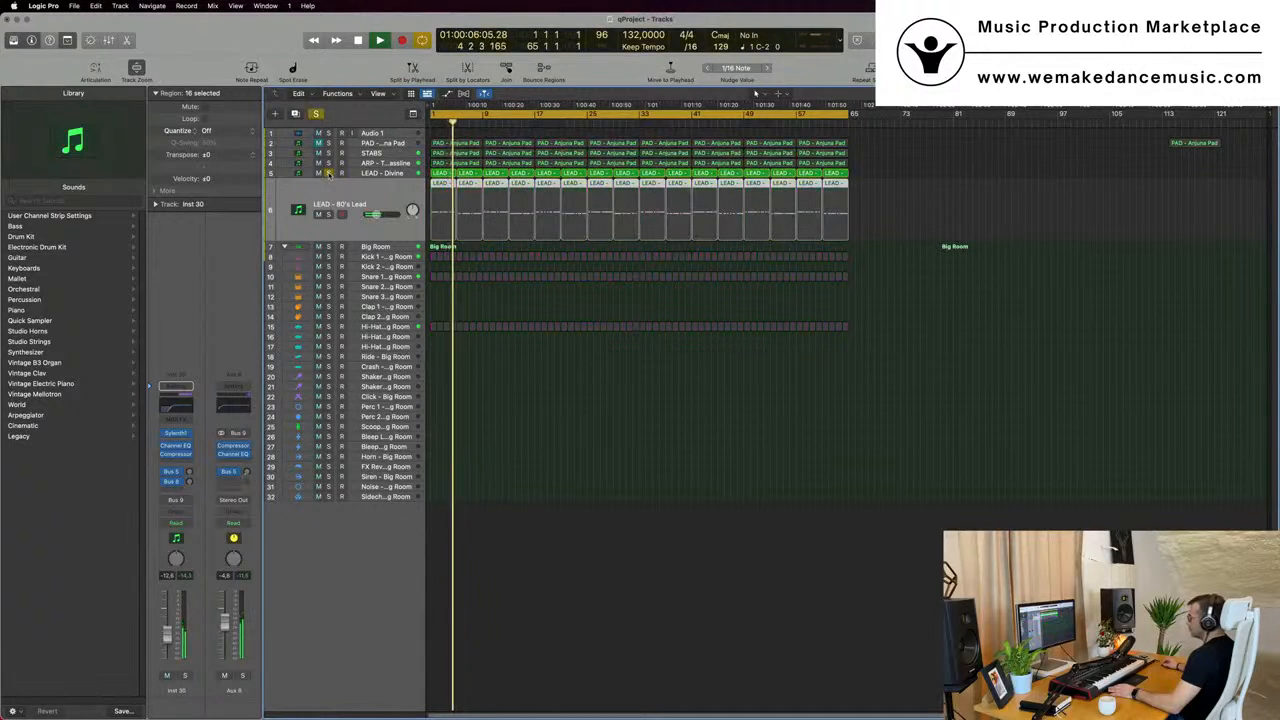
key(space)
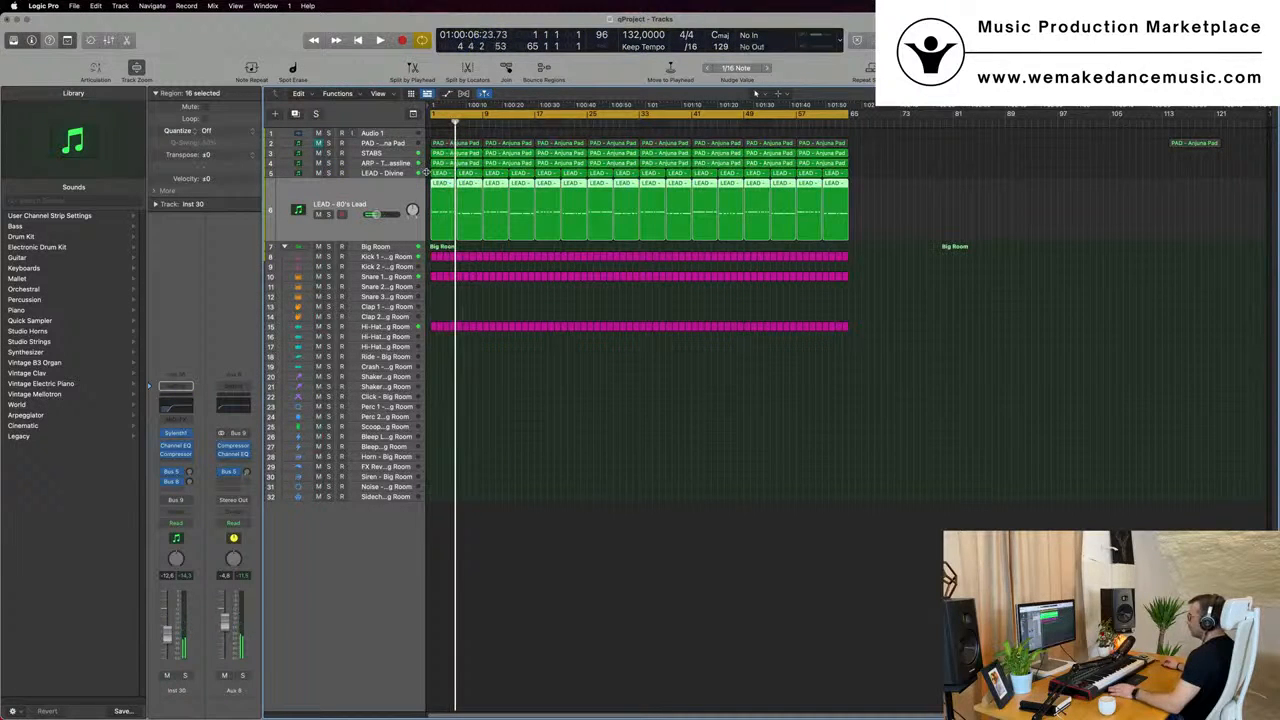
- Delete the first four regions of LEAD - Divine and LEAD - 80's Lead so both enter at bar 17, and briefly play from the start
click(449, 183)
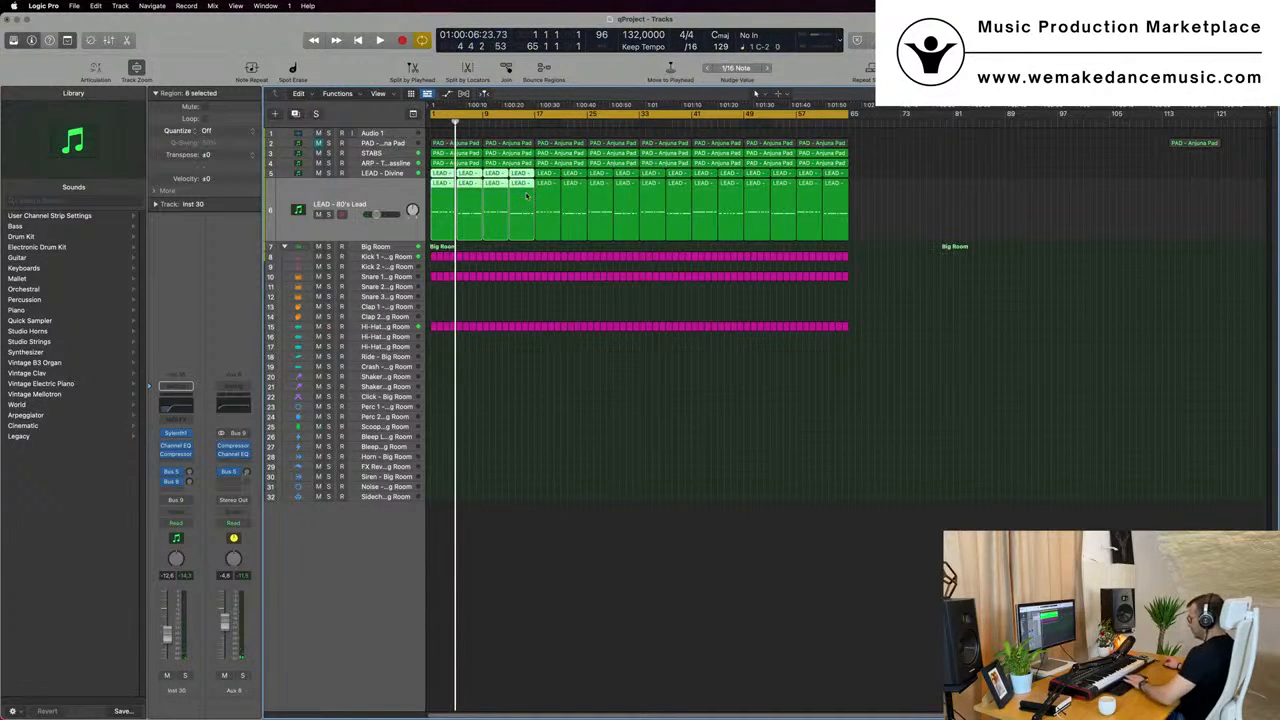
key(Delete)
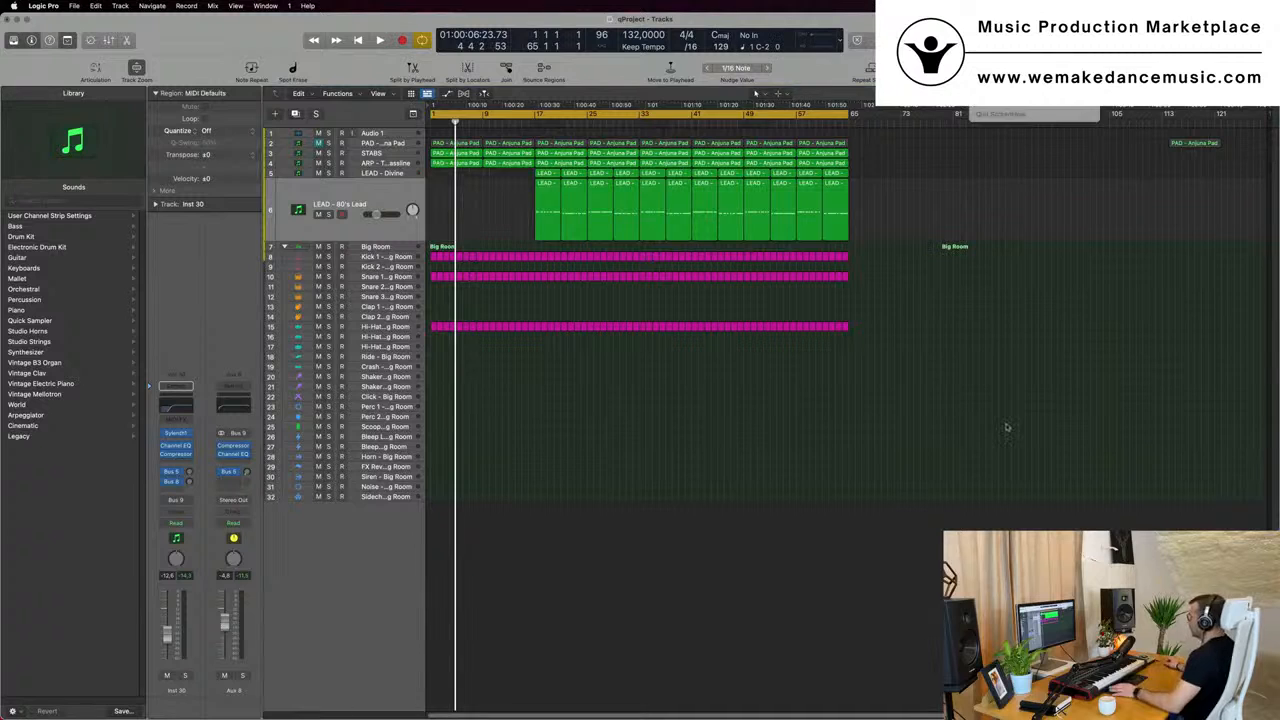
click(609, 498)
key(space)
scroll(573, 487, up, 5)
scroll(574, 487, down, 2)
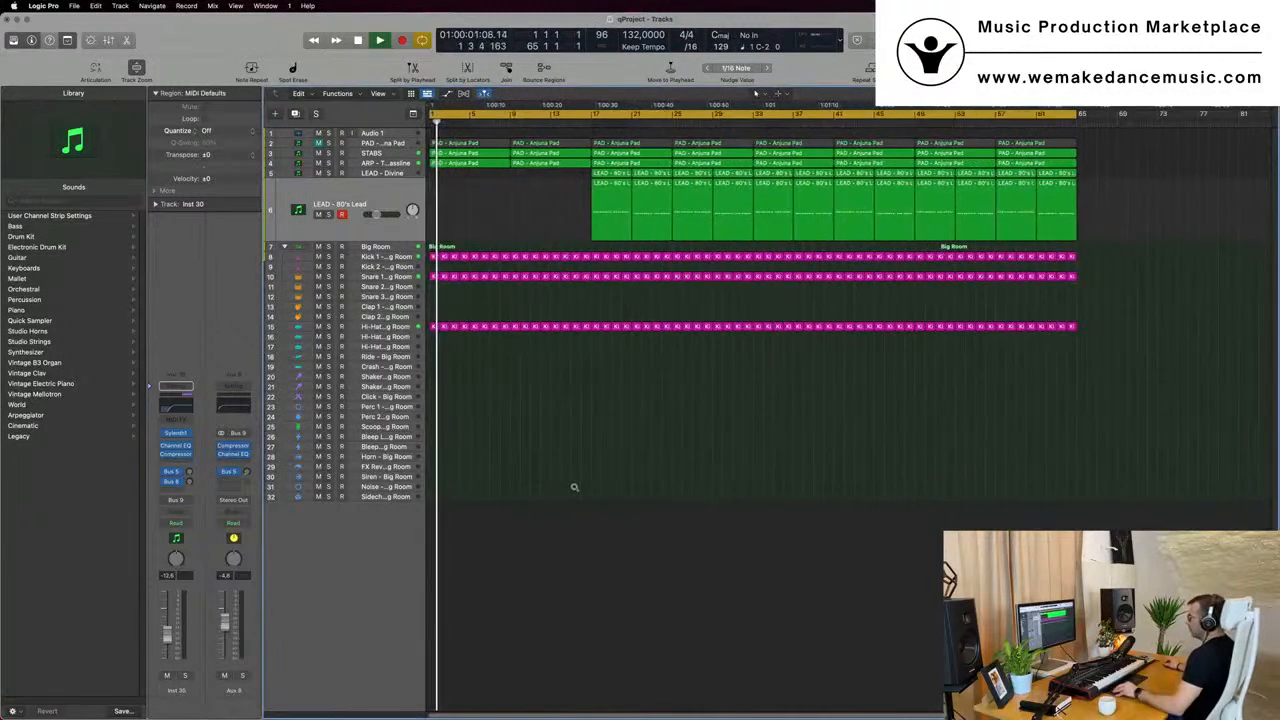
scroll(574, 487, down, 2)
key(space)
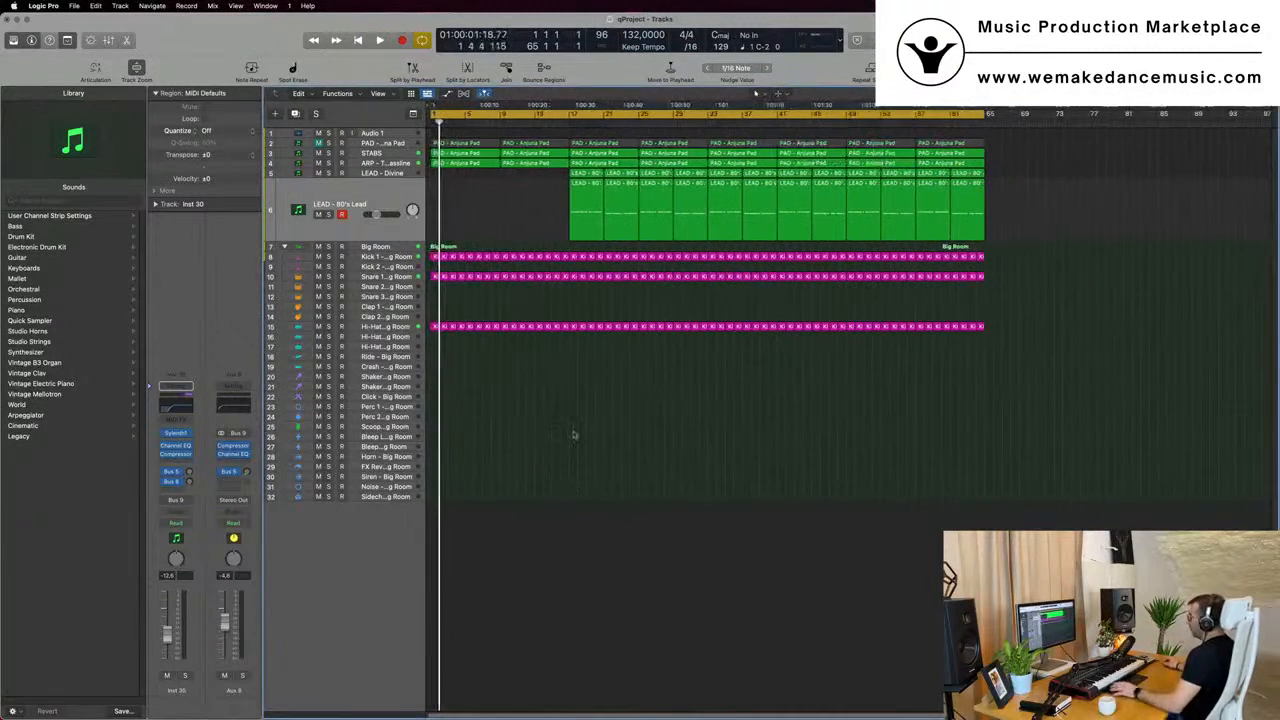
- Delete the first two STABS regions so the part enters at bar 17, and listen from the start
click(380, 162)
click(393, 153)
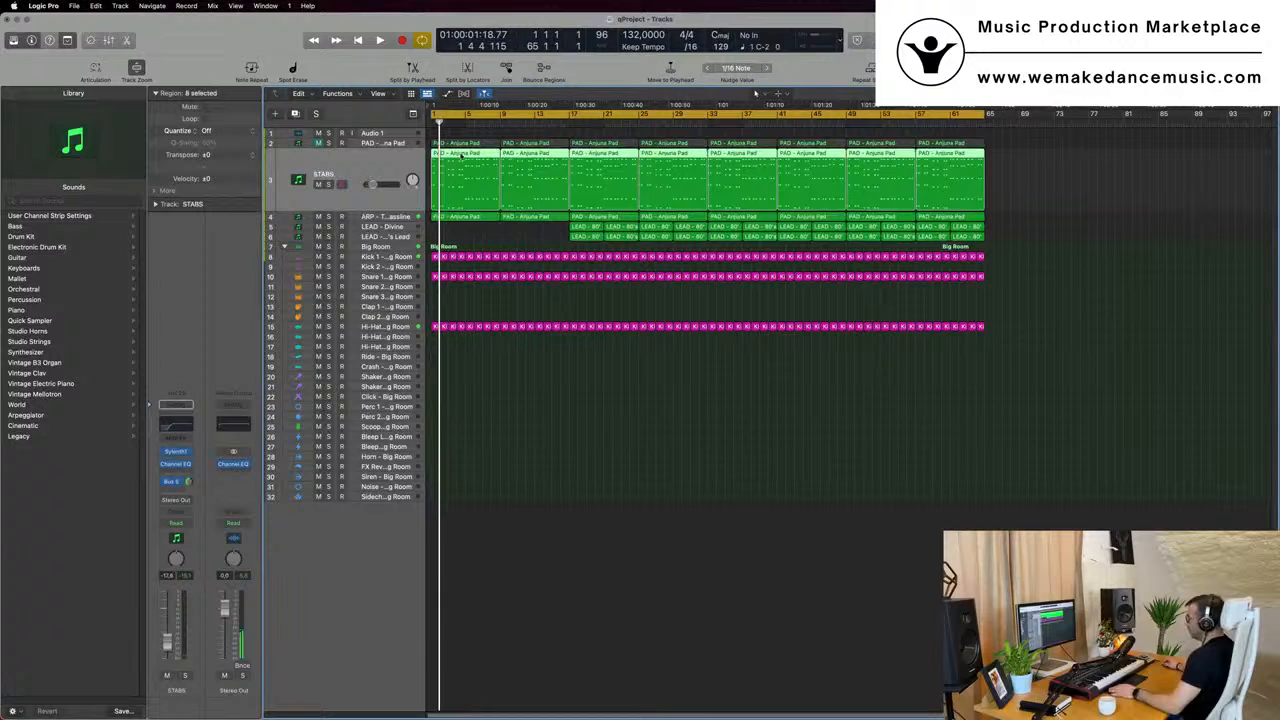
click(549, 421)
key(space)
click(482, 155)
key(Delete)
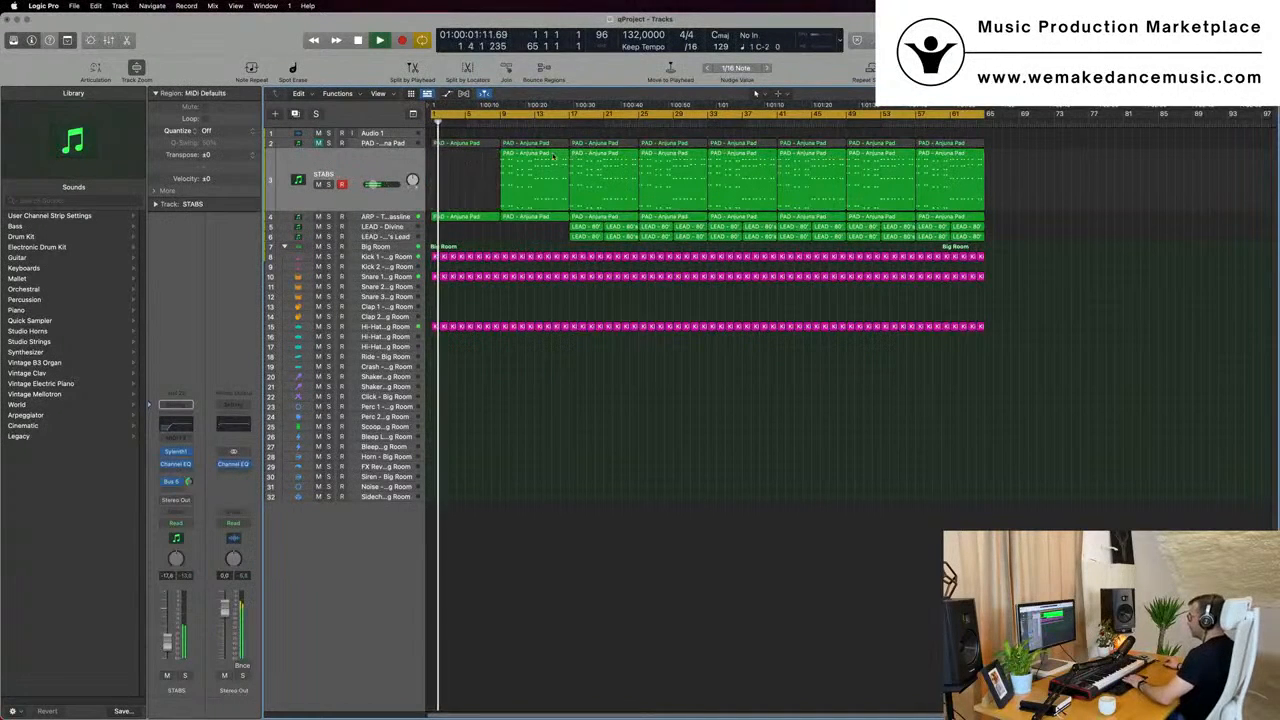
click(553, 156)
key(Delete)
key(space)
key(space)
scroll(497, 231, up, 3)
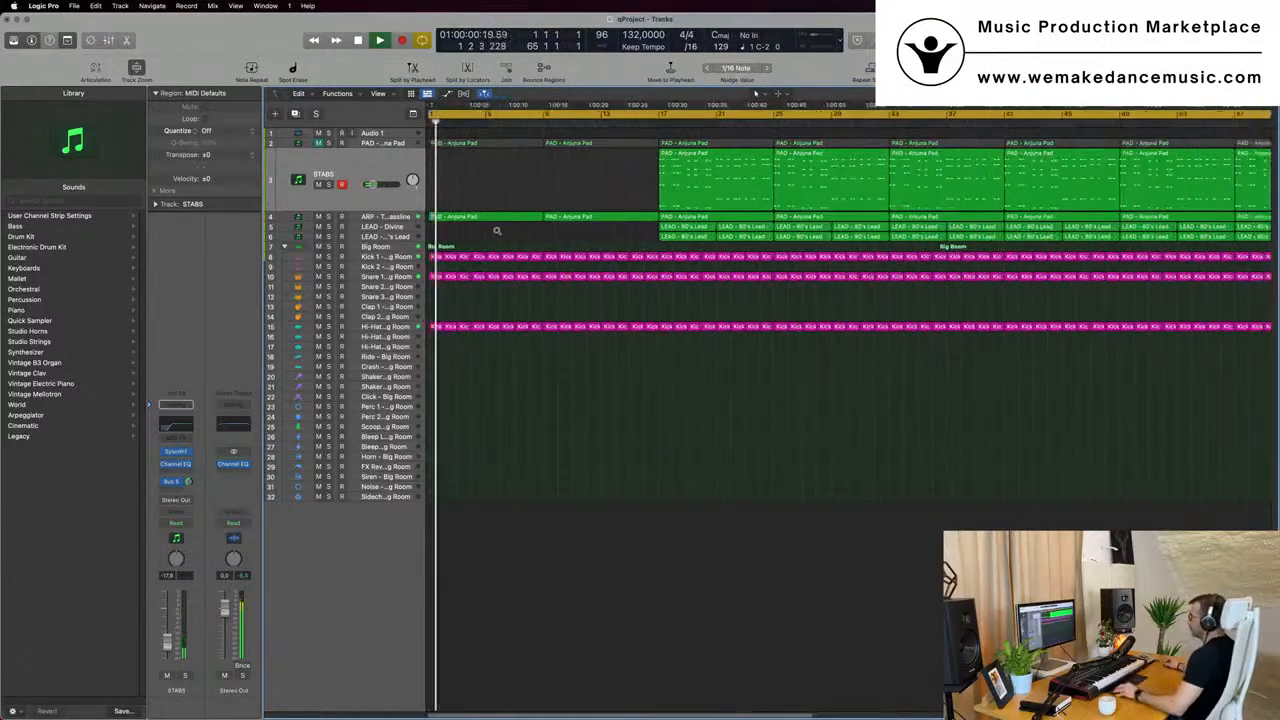
scroll(497, 231, down, 3)
- Duplicate the ARP - Trance Bassline track, copy its first region onto the new track at bar 1, and play it
click(387, 217)
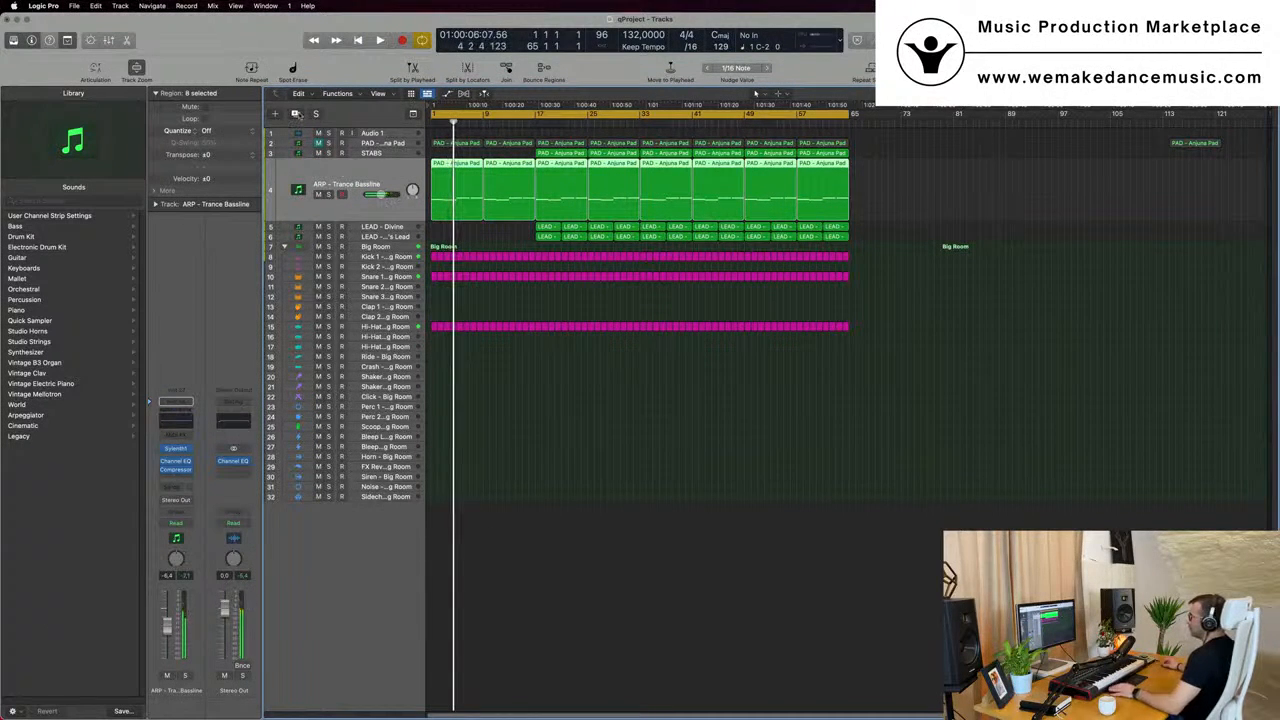
key(super+d)
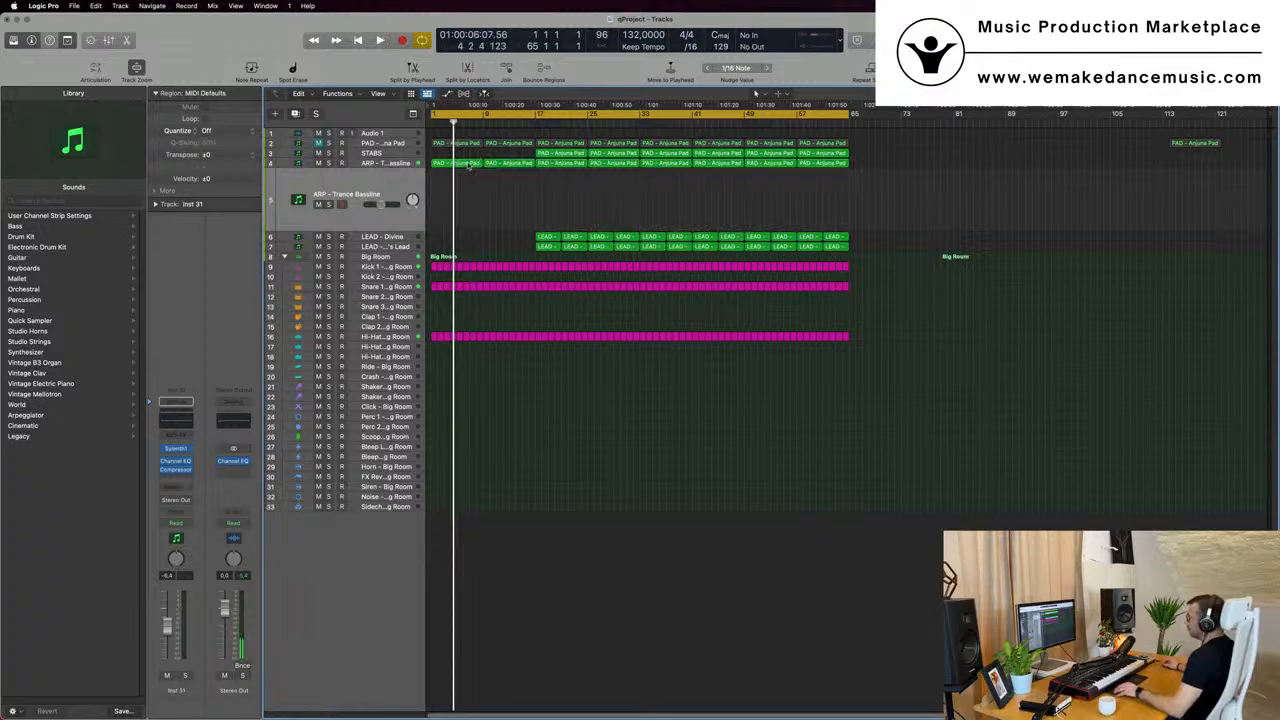
drag(463, 163, 467, 195)
key(Return)
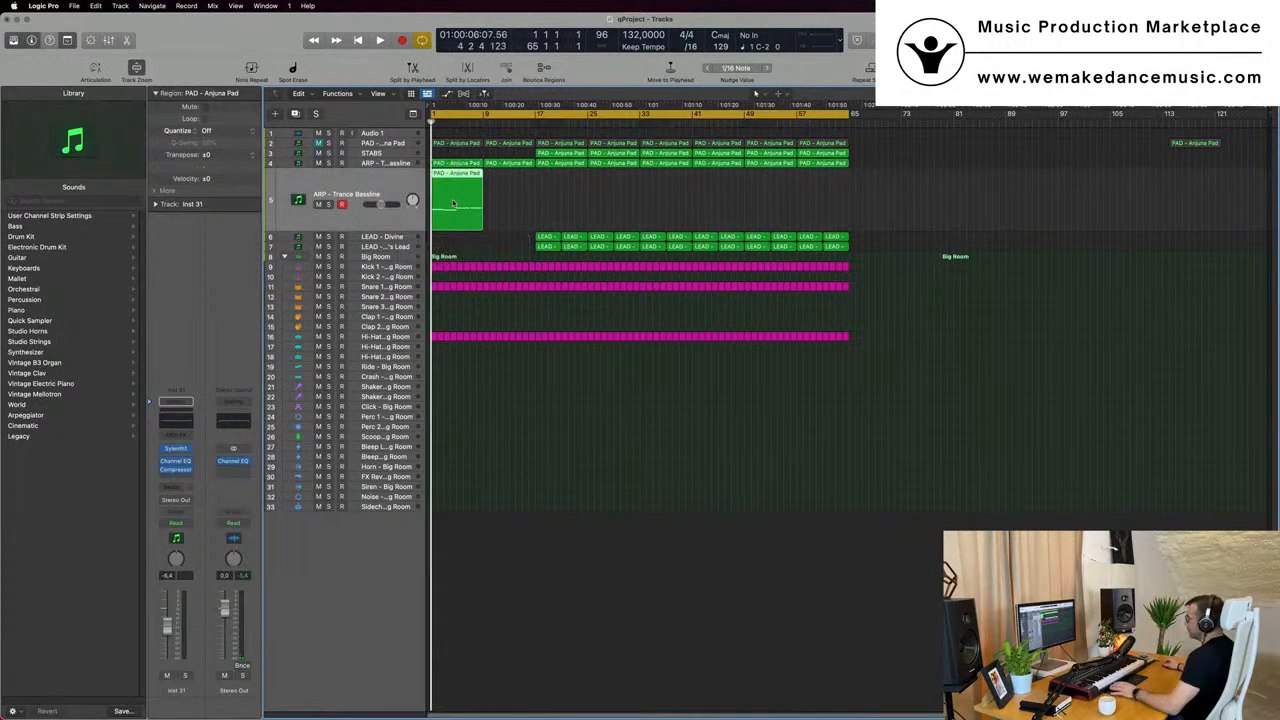
key(space)
key(space)
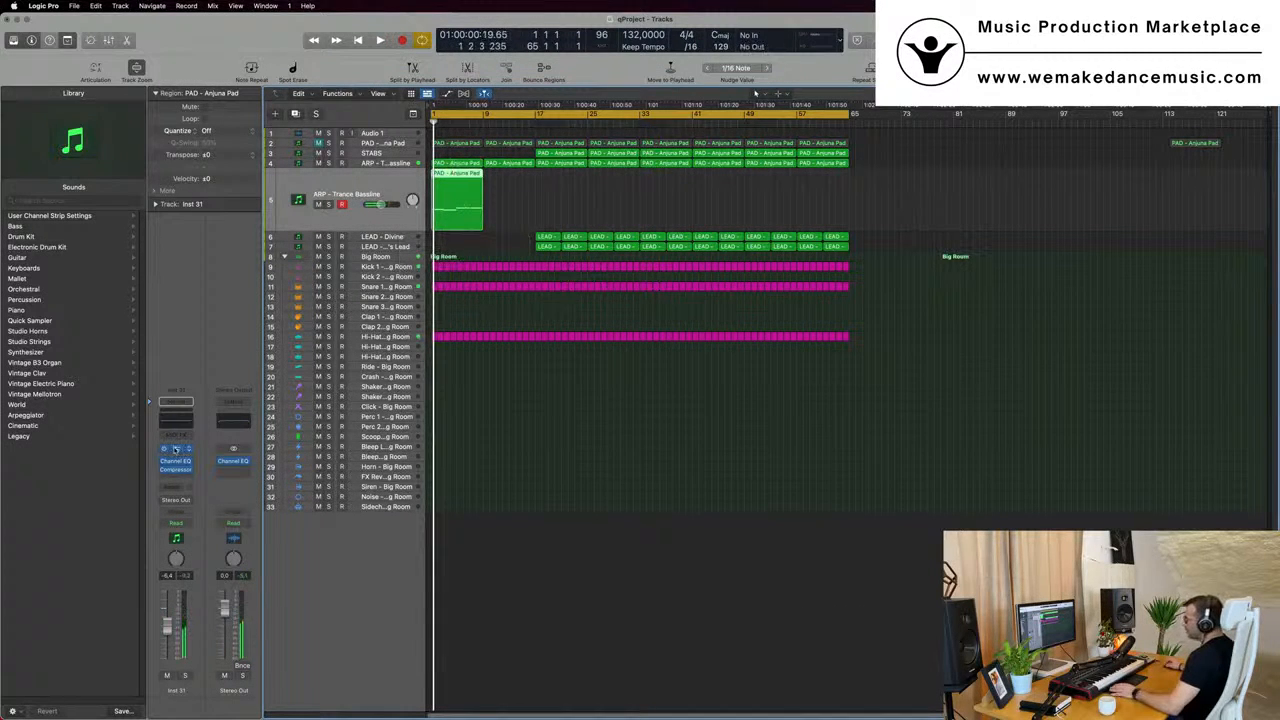
- Load the Sylenth1 preset BASS - Bass Pad on the duplicated track, audition it, and show its region in the Piano Roll
click(175, 449)
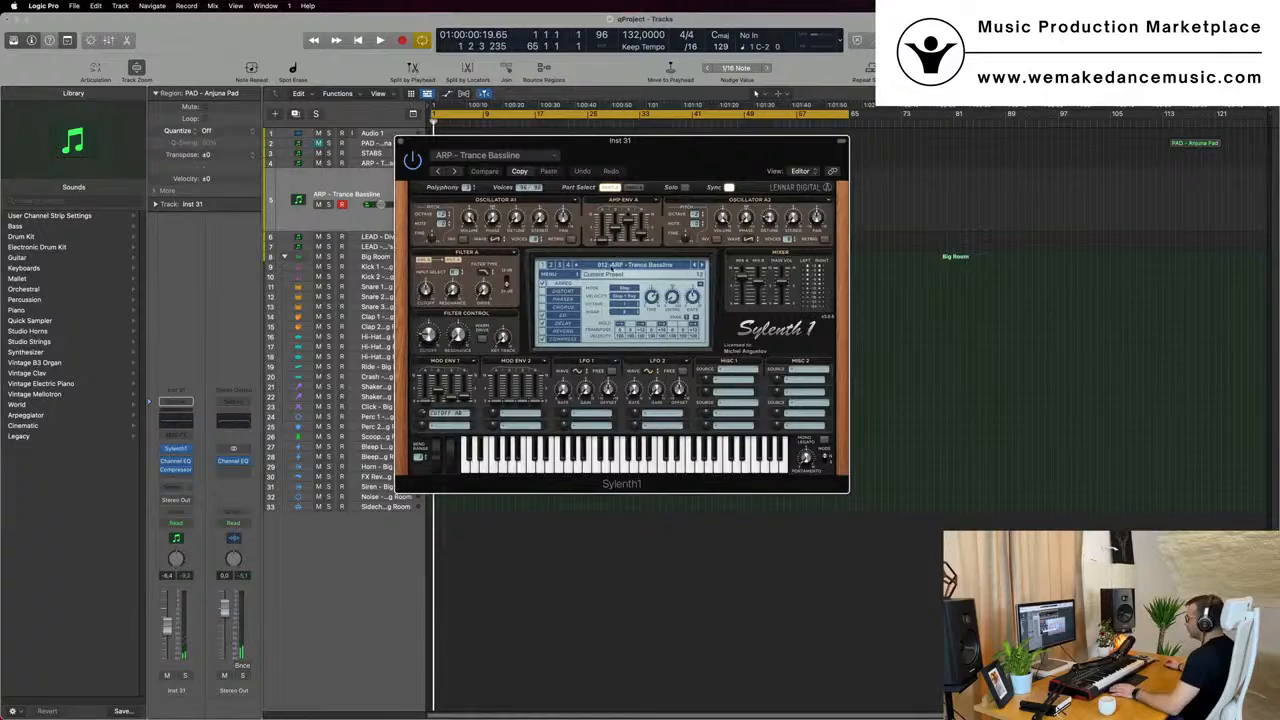
click(640, 266)
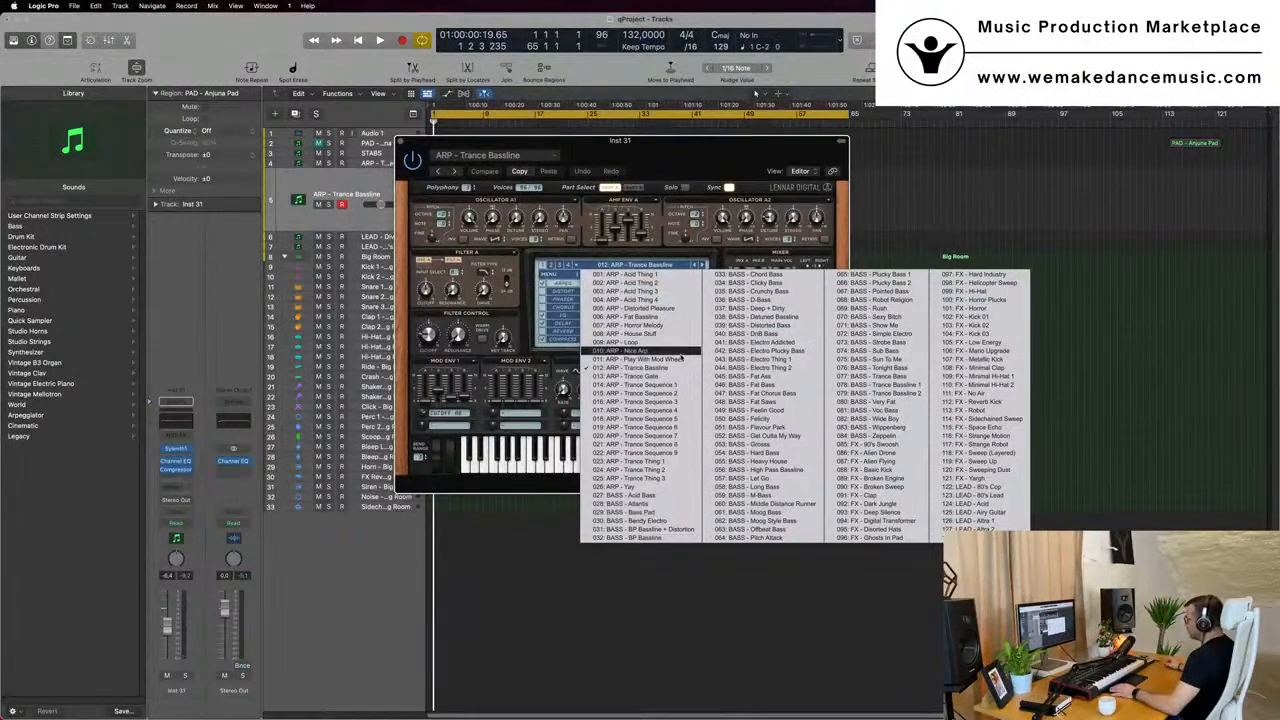
click(630, 512)
key(space)
drag(679, 154, 1146, 206)
key(space)
key(p)
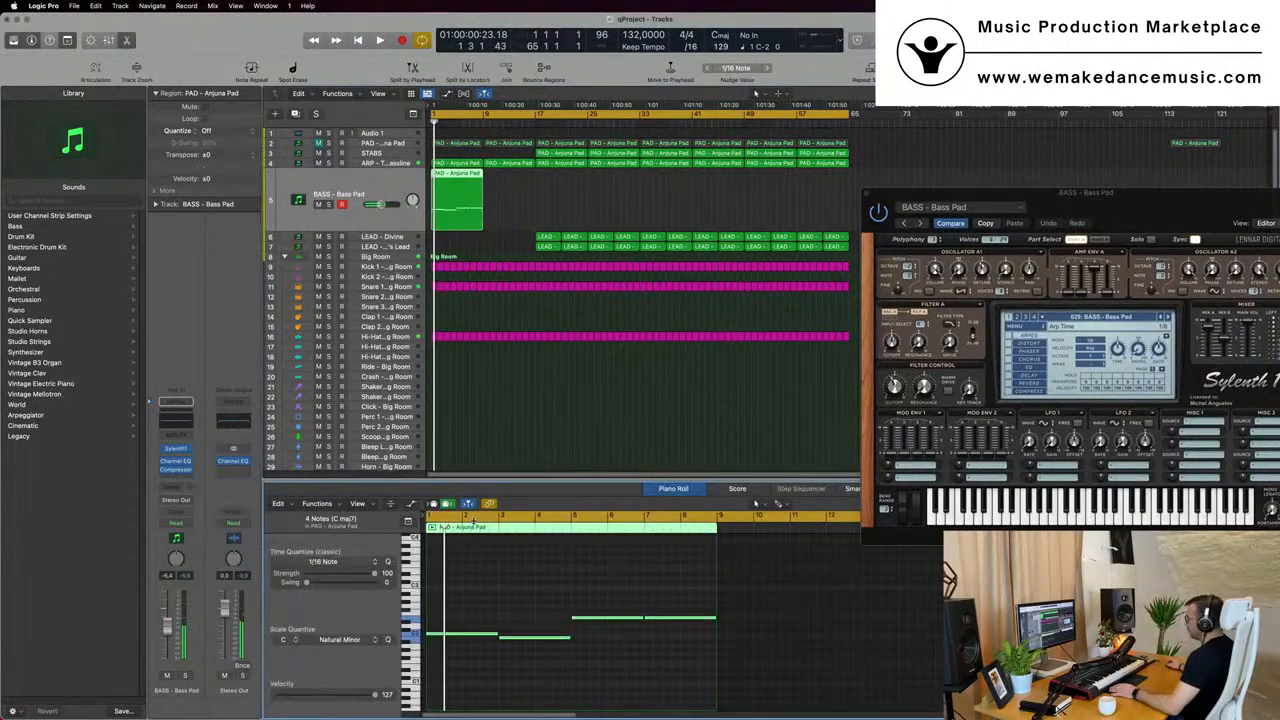
- Transpose all the BASS - Bass Pad notes up two octaves, auditioning the part from the start
key(alt+shift+Up)
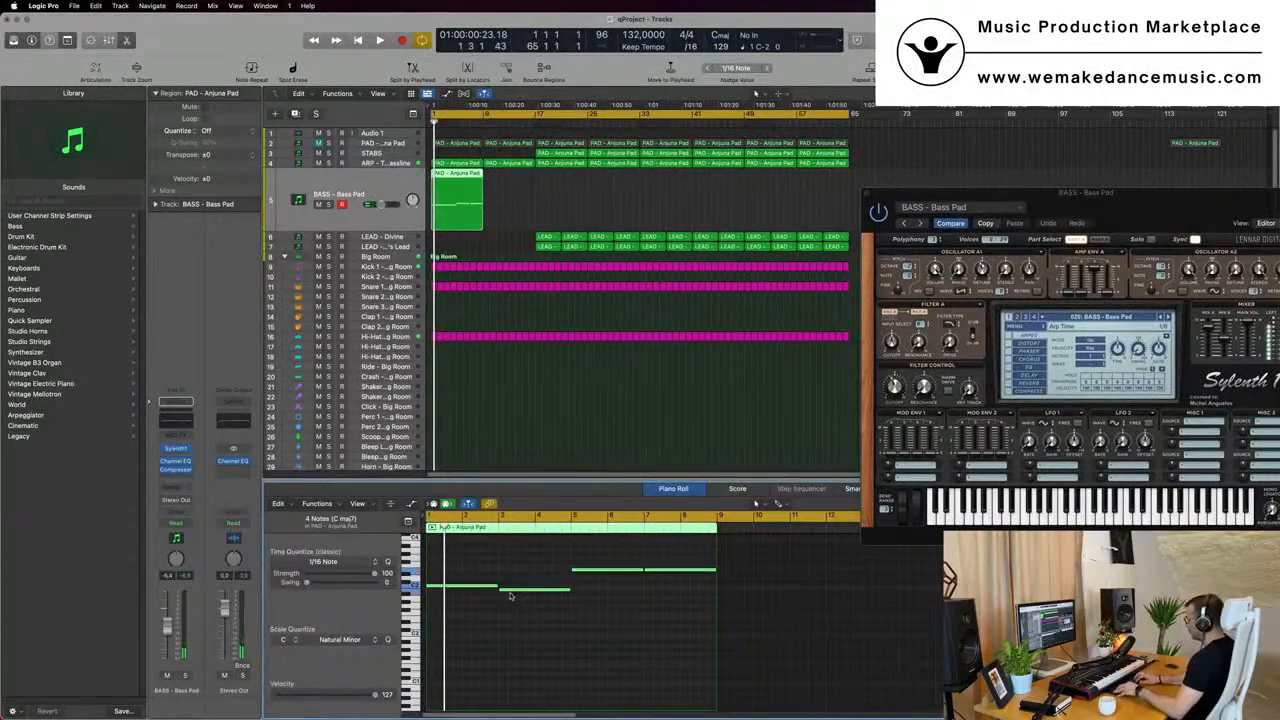
drag(1156, 207, 1136, 208)
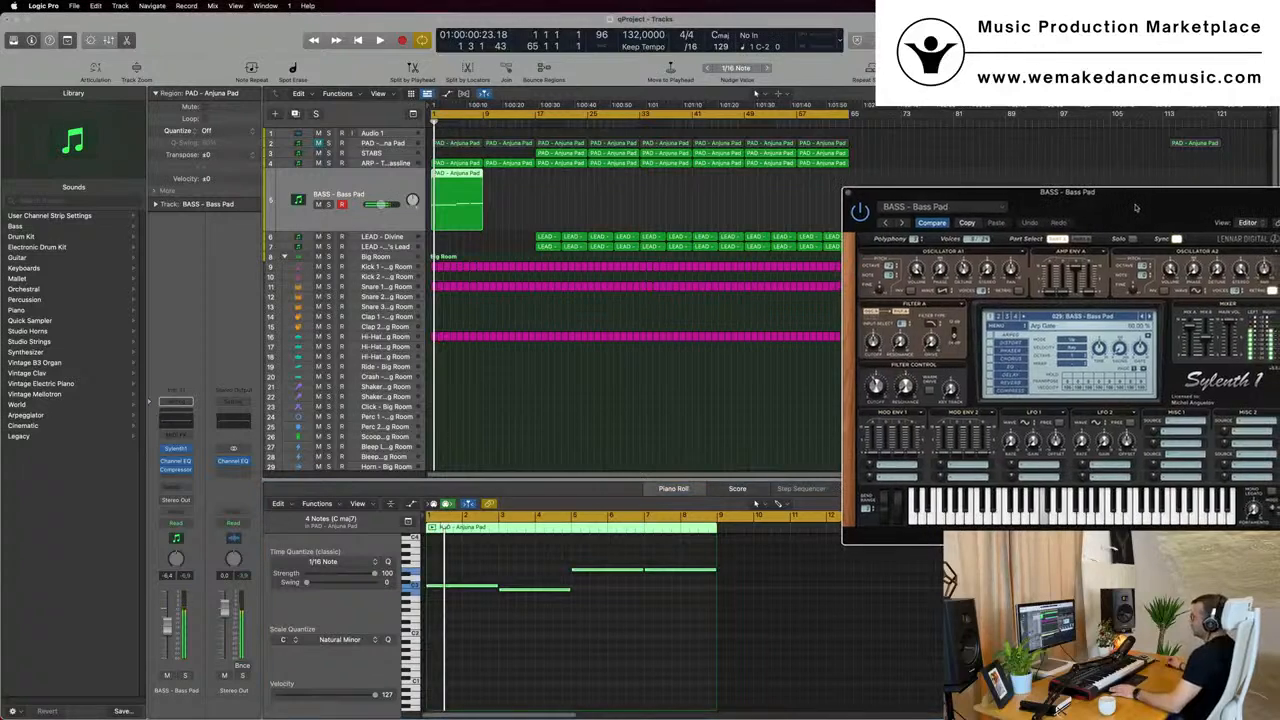
key(space)
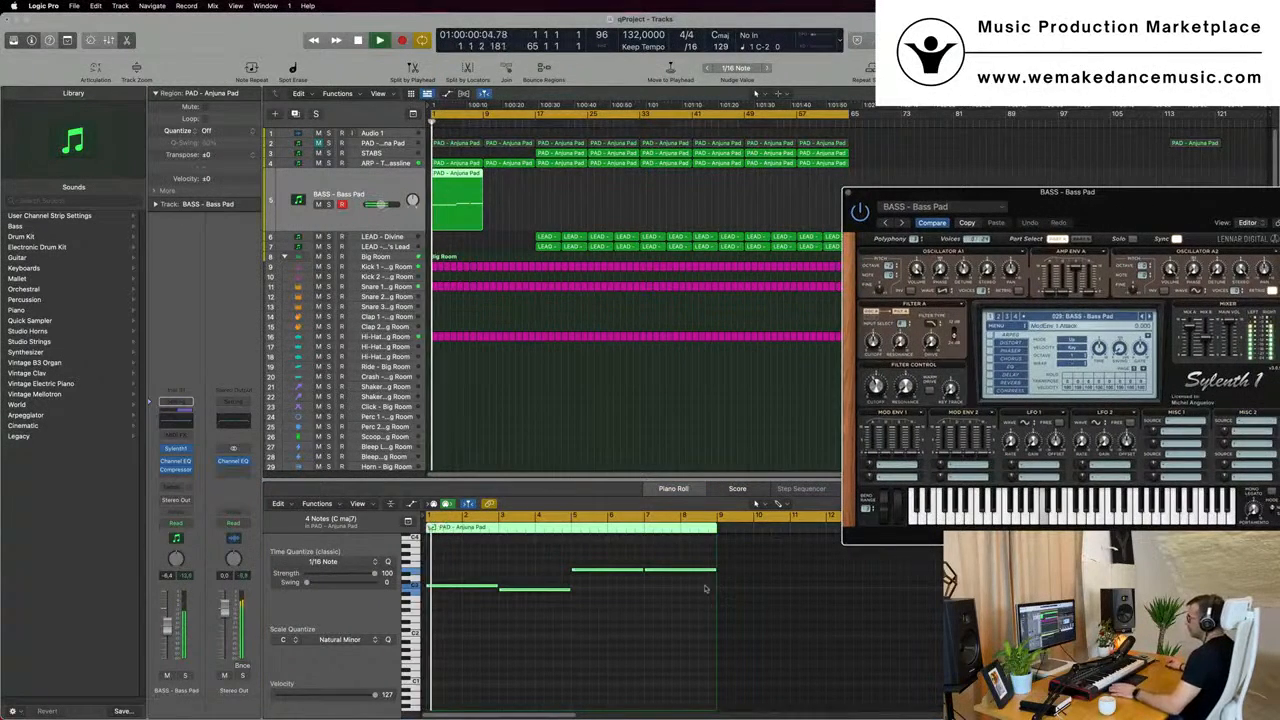
drag(1116, 211, 1064, 205)
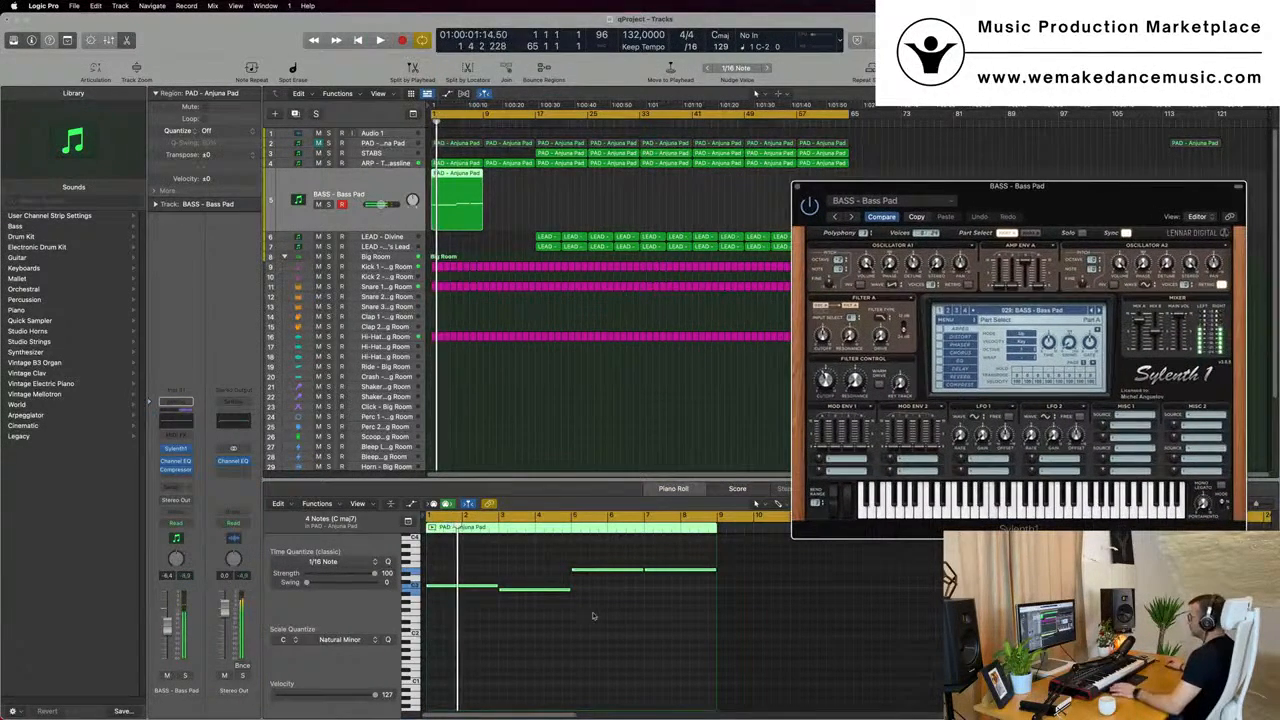
click(545, 646)
key(space)
key(alt+shift+Up)
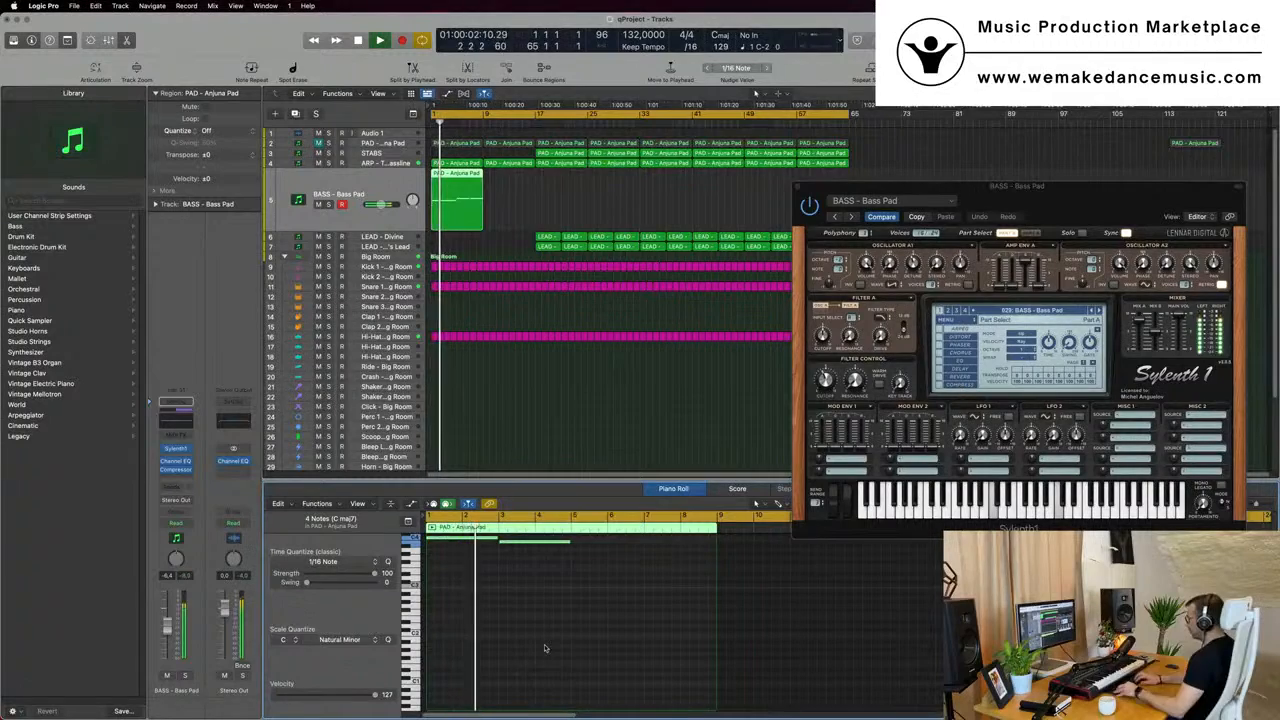
- Adjust the Bass Pad's filter cutoff in Sylenth1, lower its track volume to about -10.6 dB, and close the instrument window
drag(1129, 205, 922, 221)
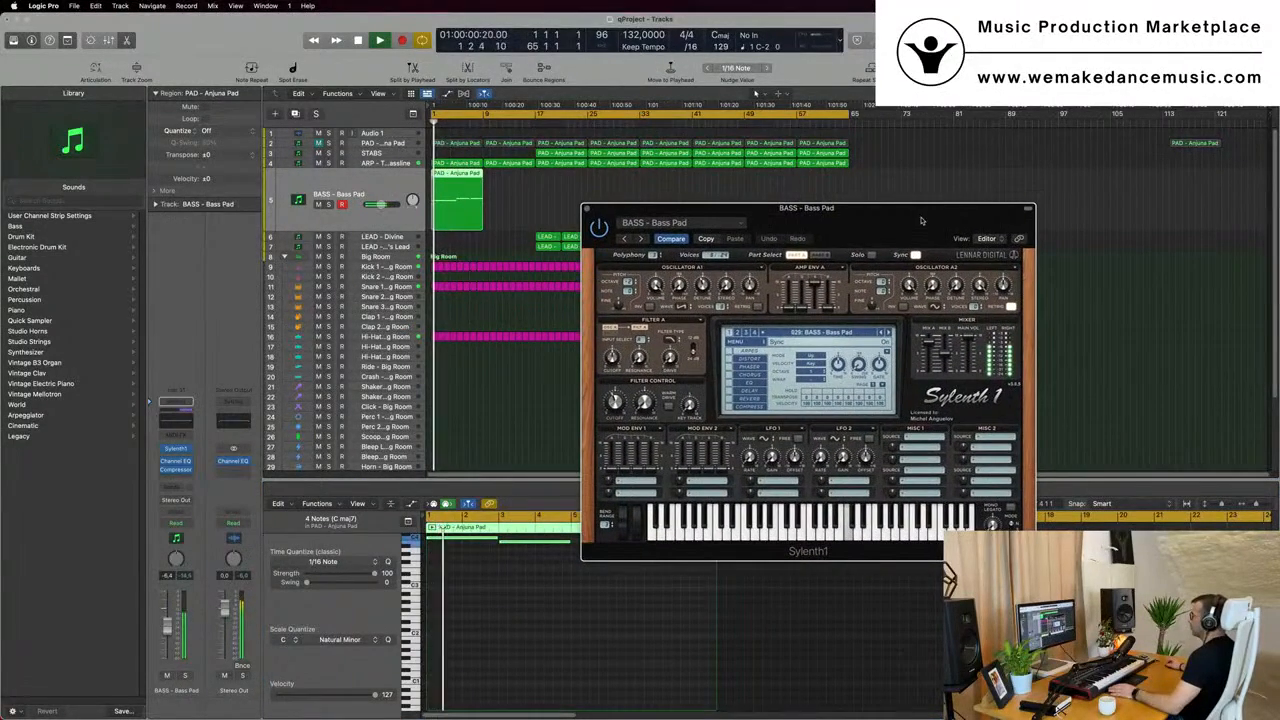
drag(615, 399, 621, 387)
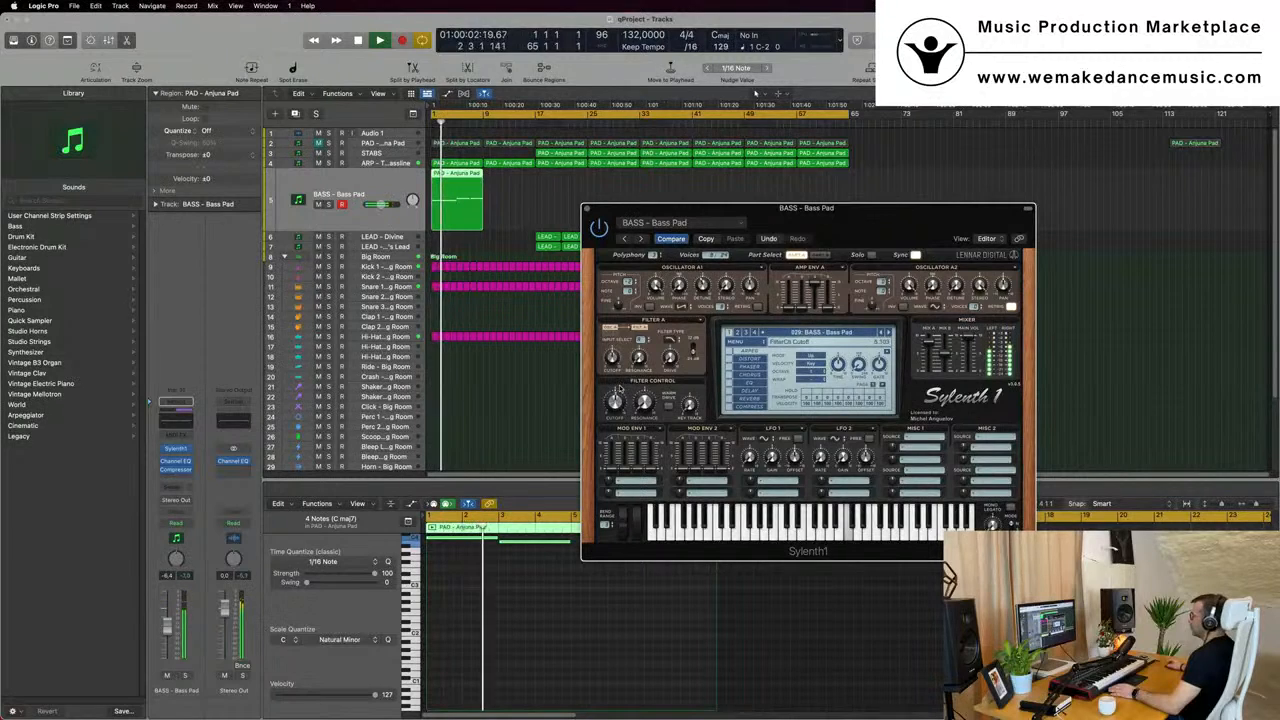
drag(381, 204, 374, 204)
key(Return)
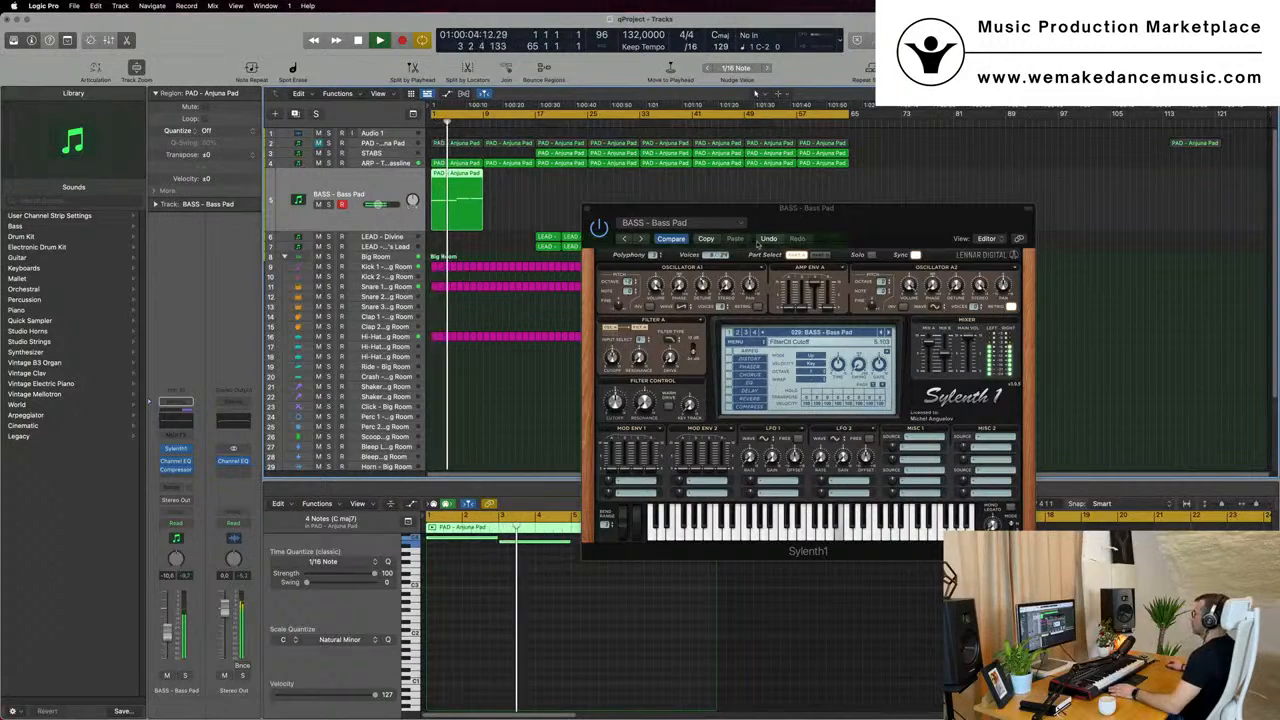
drag(628, 207, 572, 247)
click(532, 251)
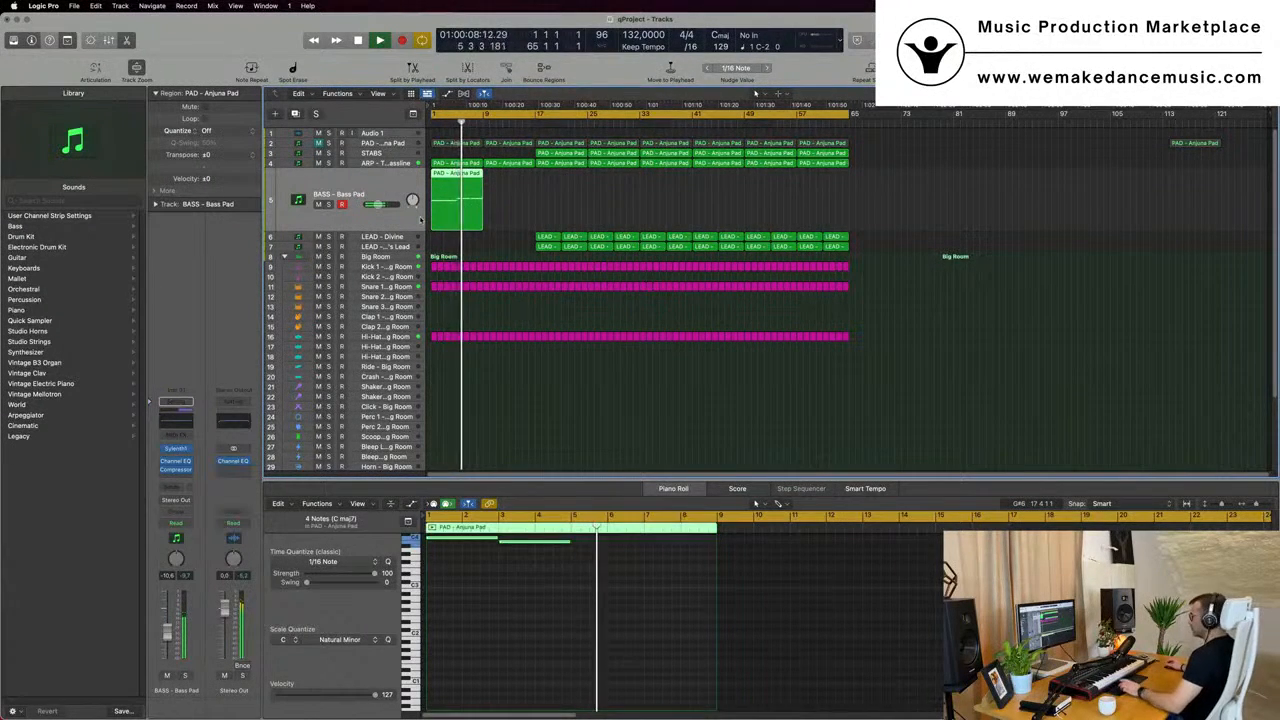
- Repeat the BASS - Bass Pad region once so the part fills bars 1 to 17, and play from the start
key(super+r)
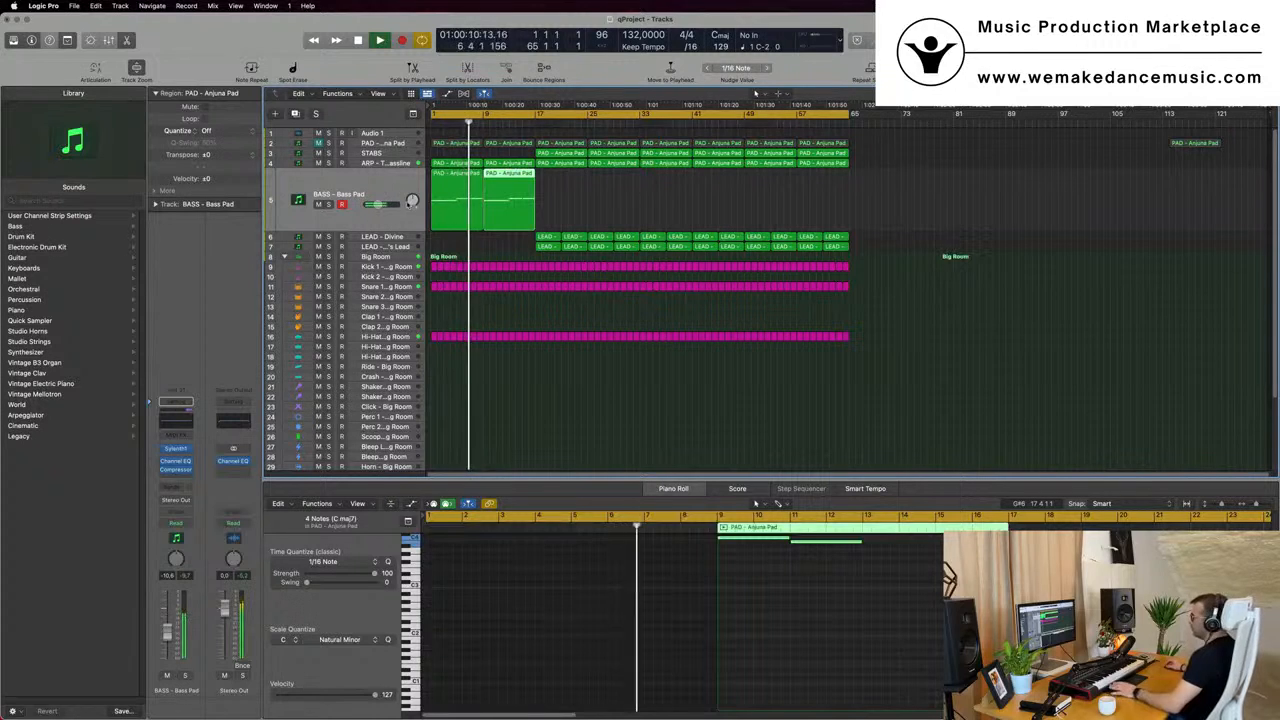
key(Return)
click(400, 212)
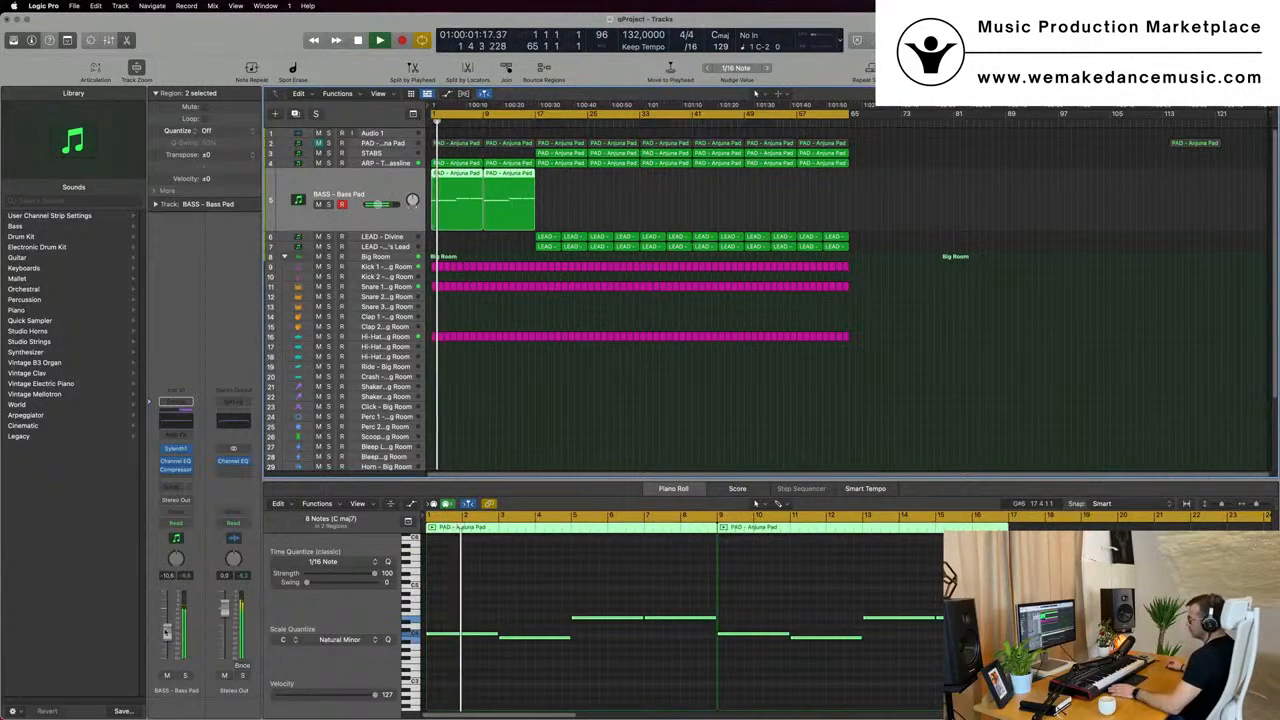
click(598, 384)
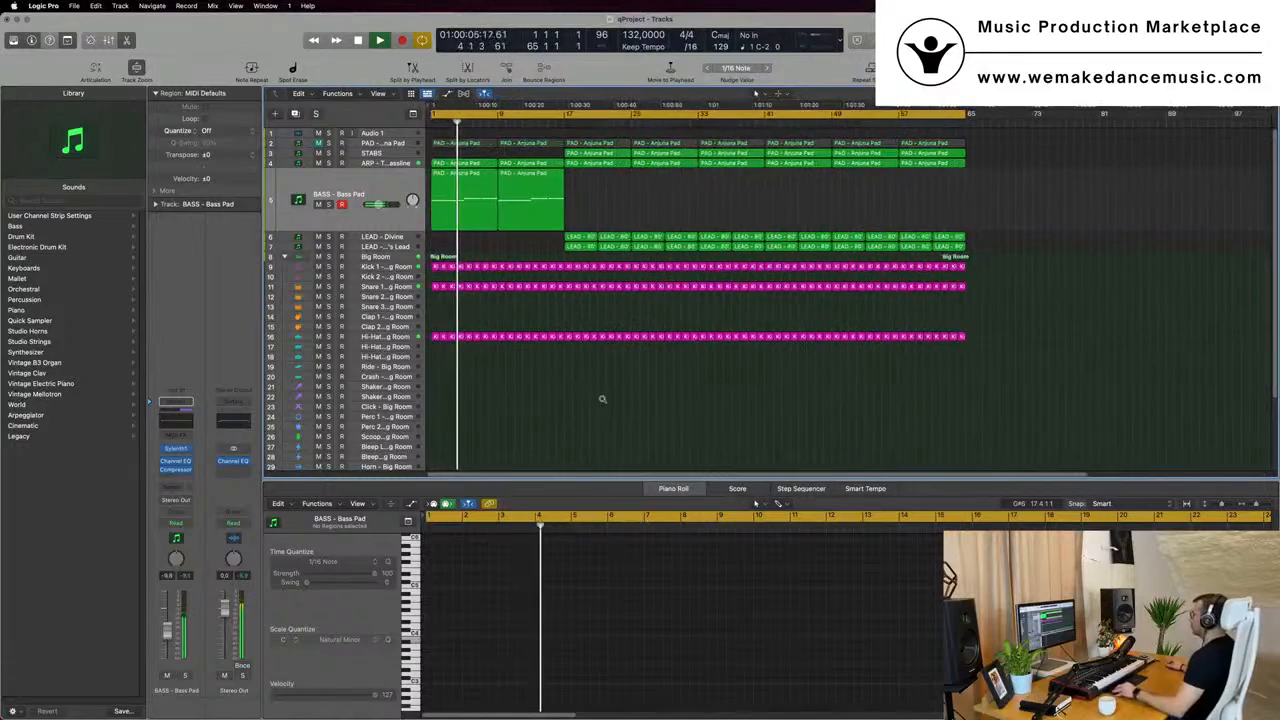
- Listen to the opening eight bars with the bass layer, select the ARP - Trance Bassline track's regions, and return to the start
scroll(602, 400, up, 5)
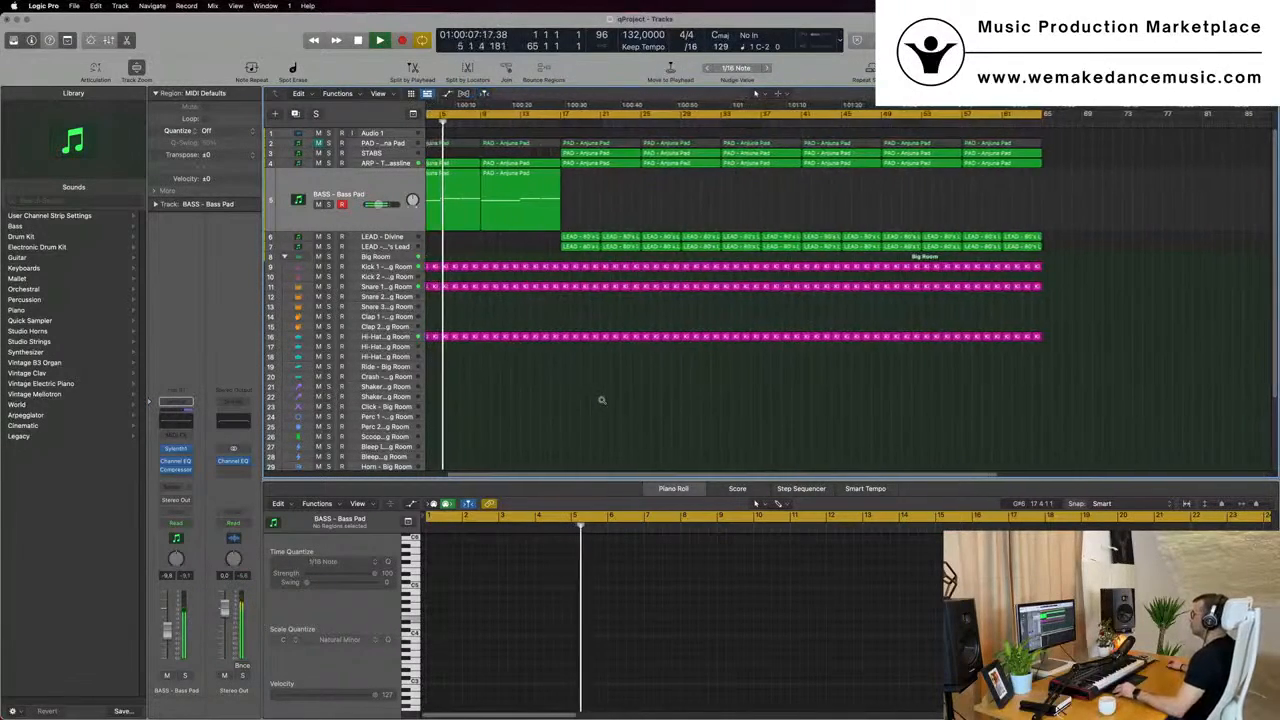
scroll(608, 402, down, 5)
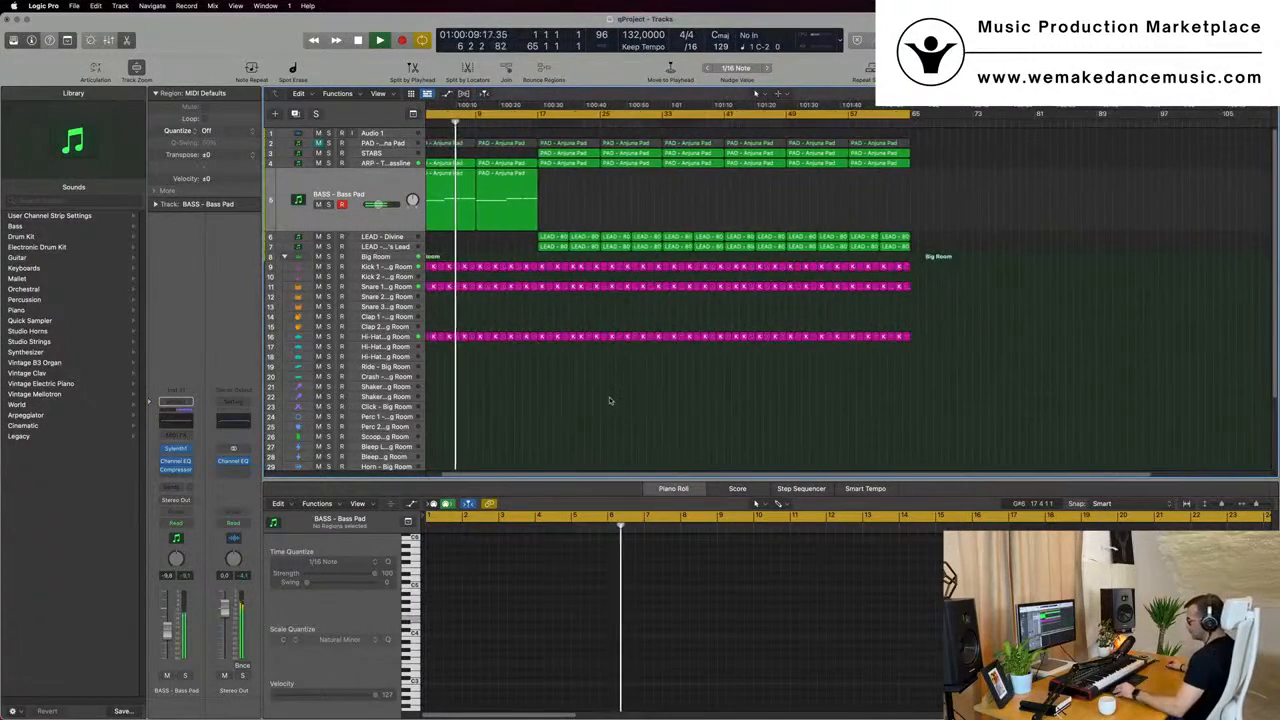
scroll(609, 398, up, 3)
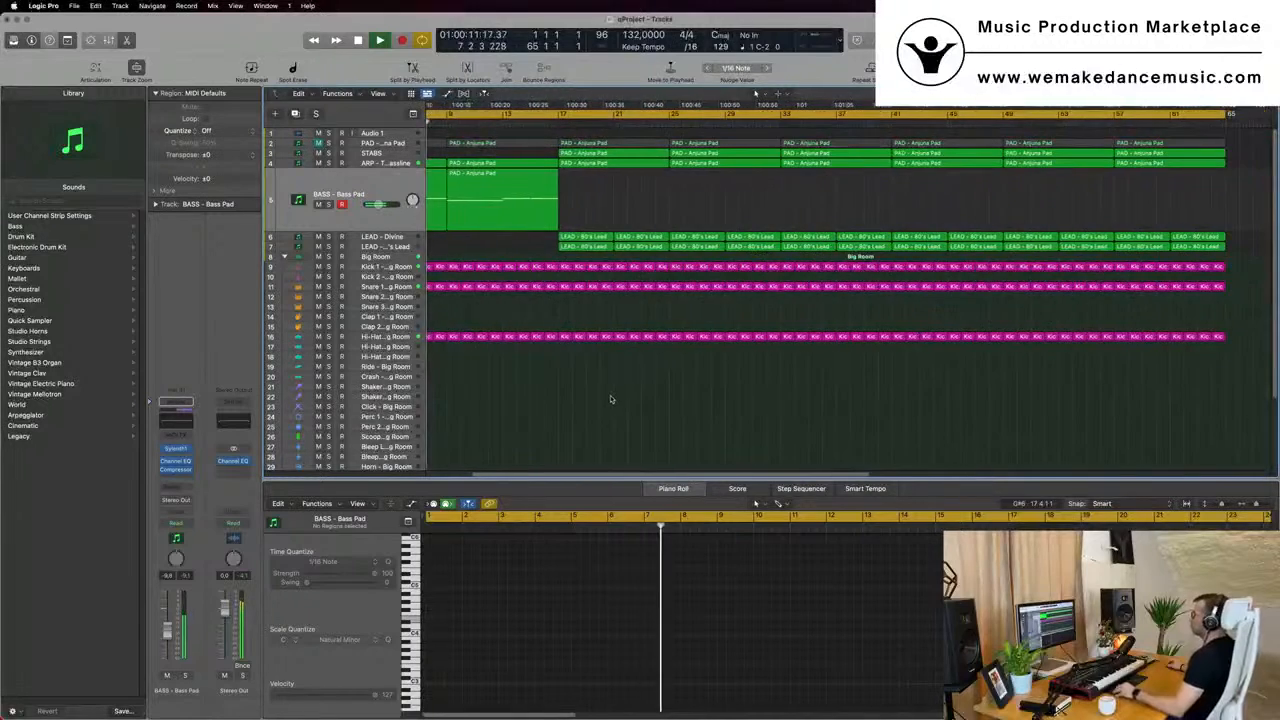
scroll(610, 395, up, 3)
scroll(614, 396, down, 5)
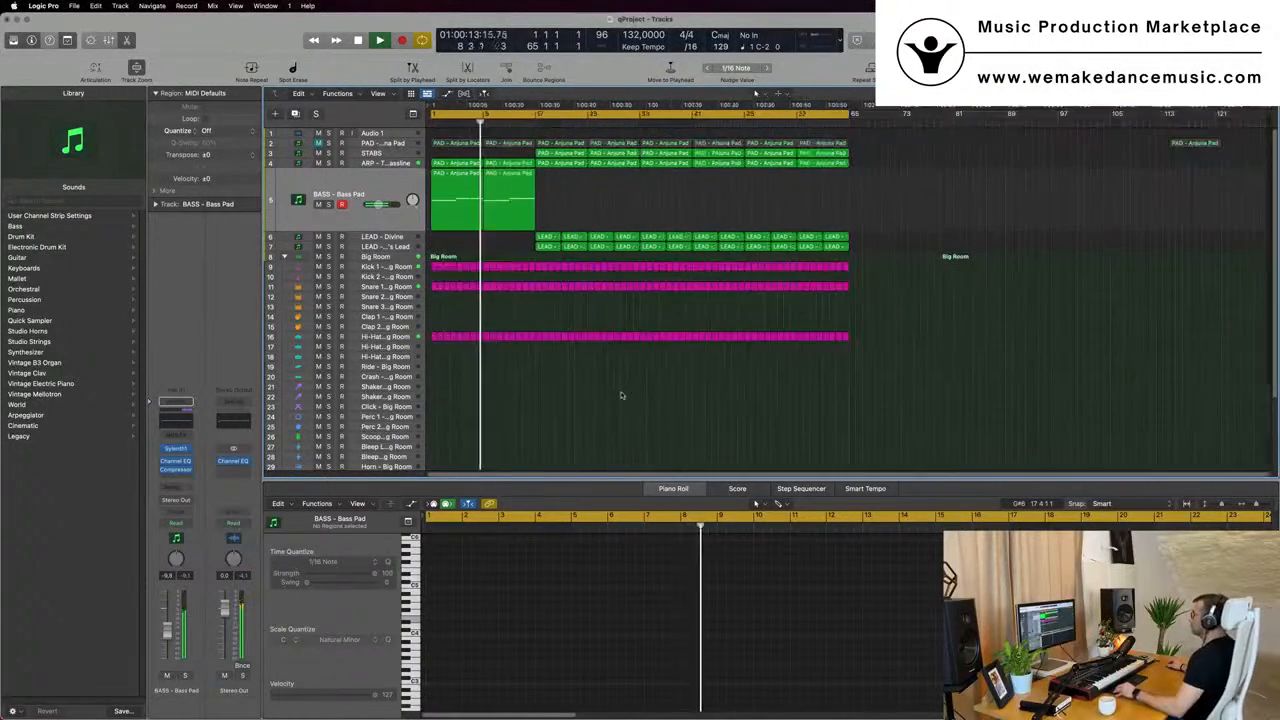
scroll(617, 397, up, 2)
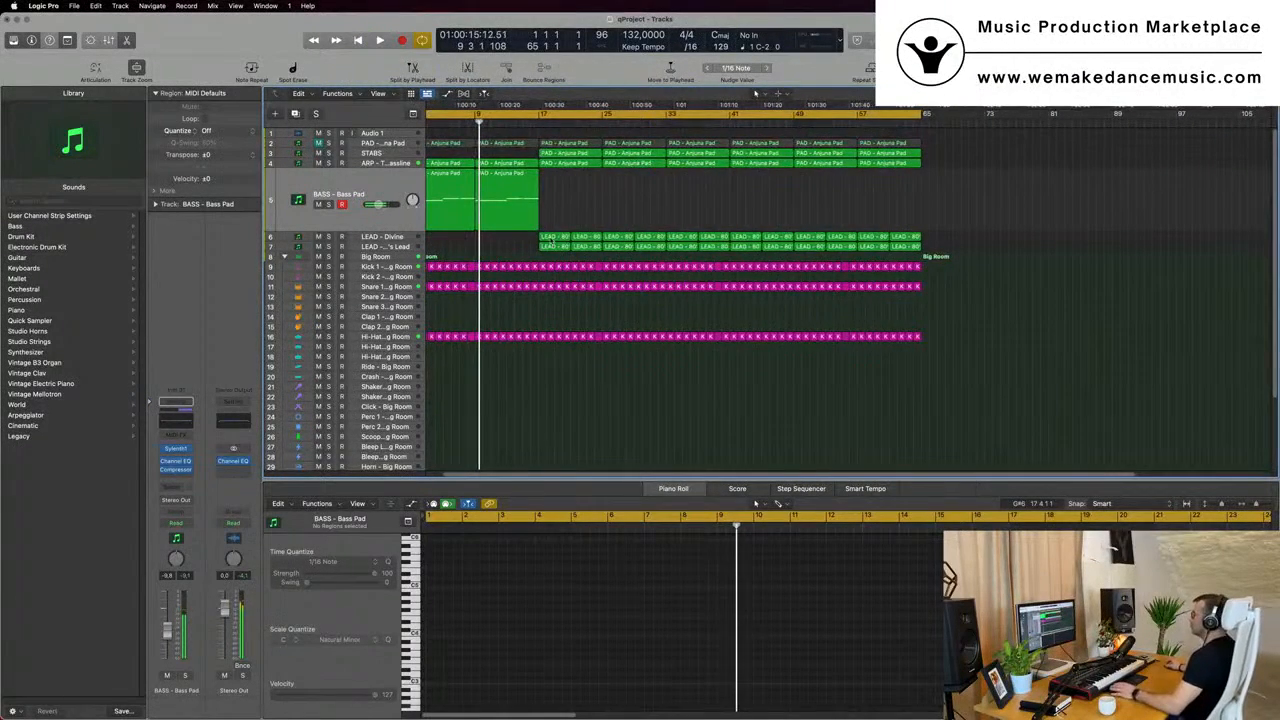
click(380, 163)
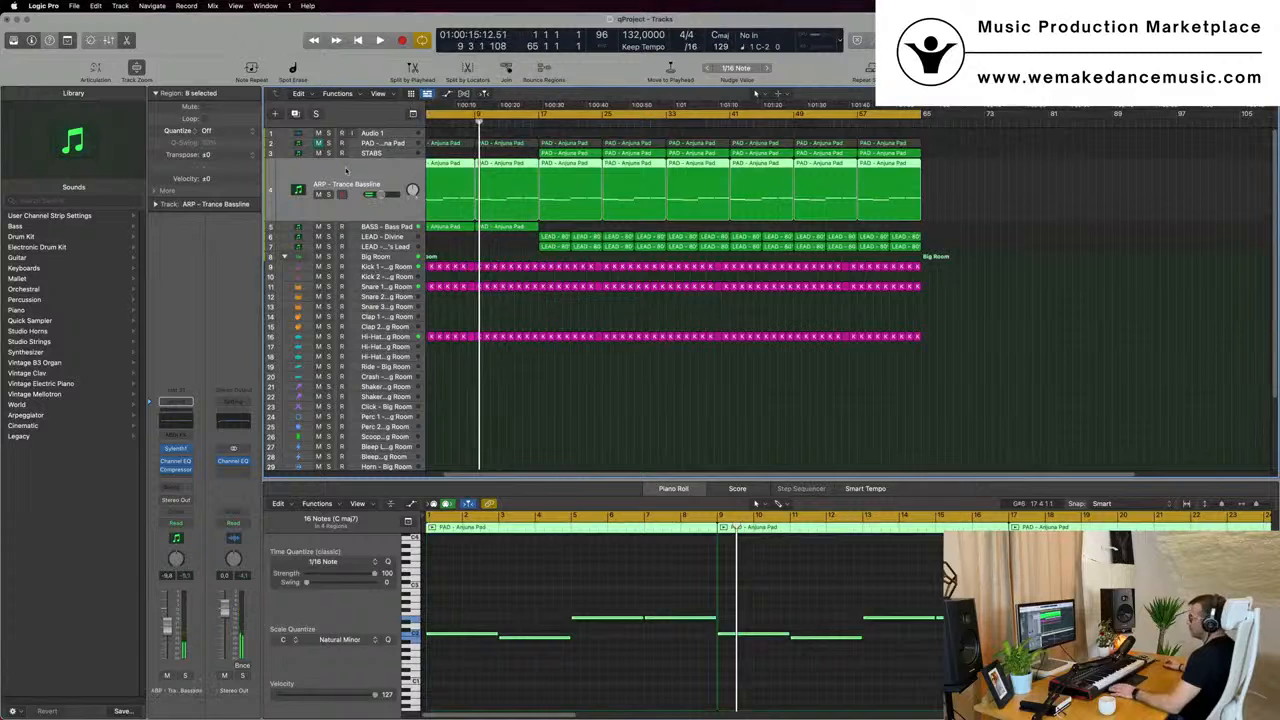
key(Return)
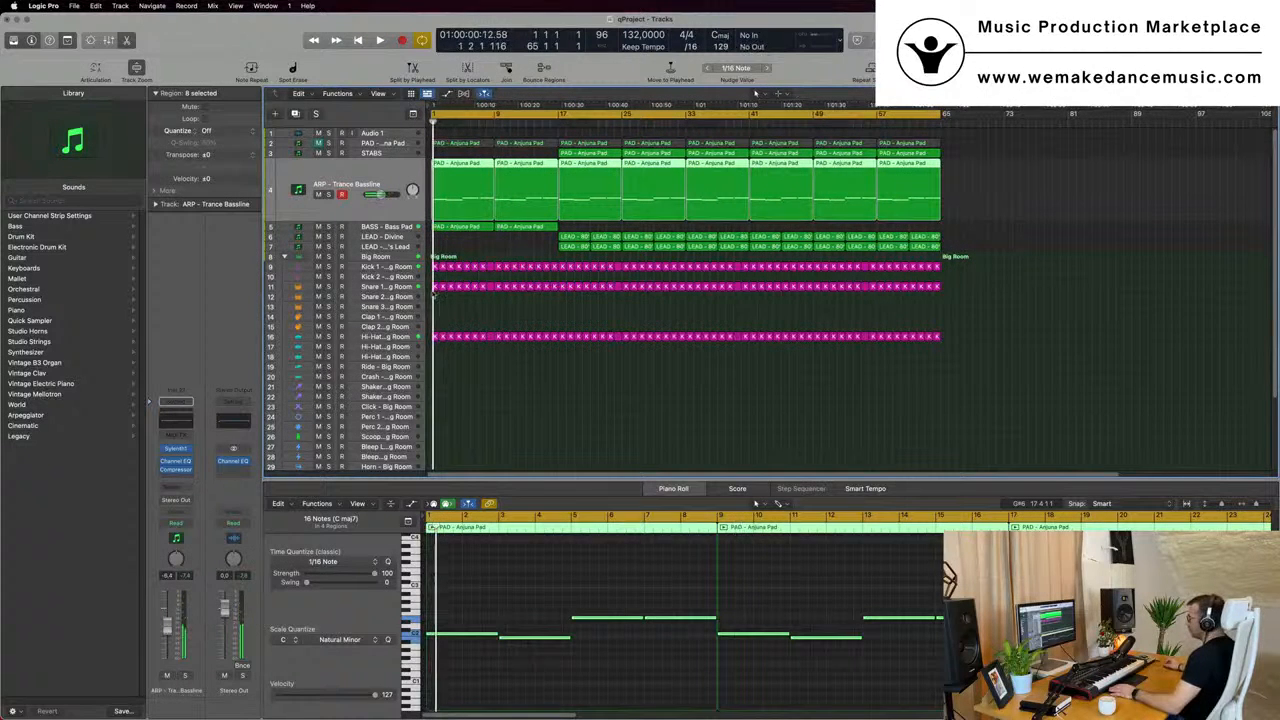
- Copy a one-bar drum region to the Crash - Big Room track at bar 1 and keep only its first note
scroll(449, 372, down, 2)
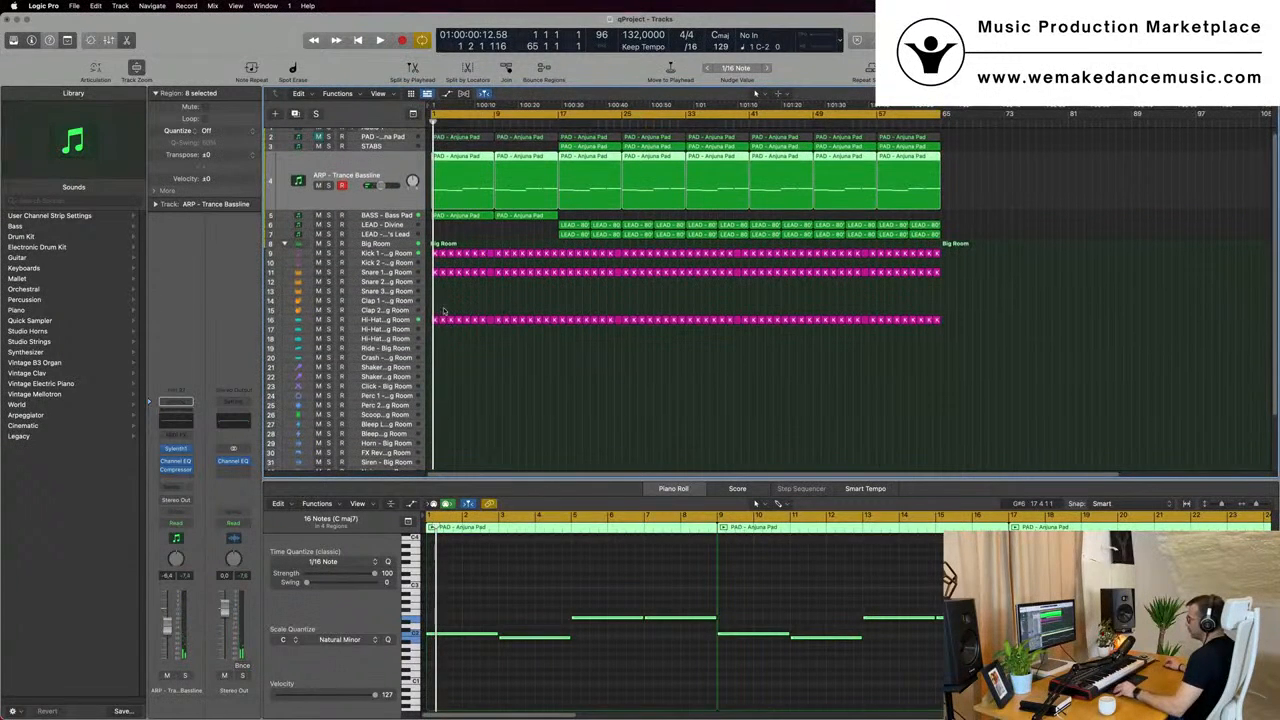
click(436, 321)
drag(433, 354, 434, 358)
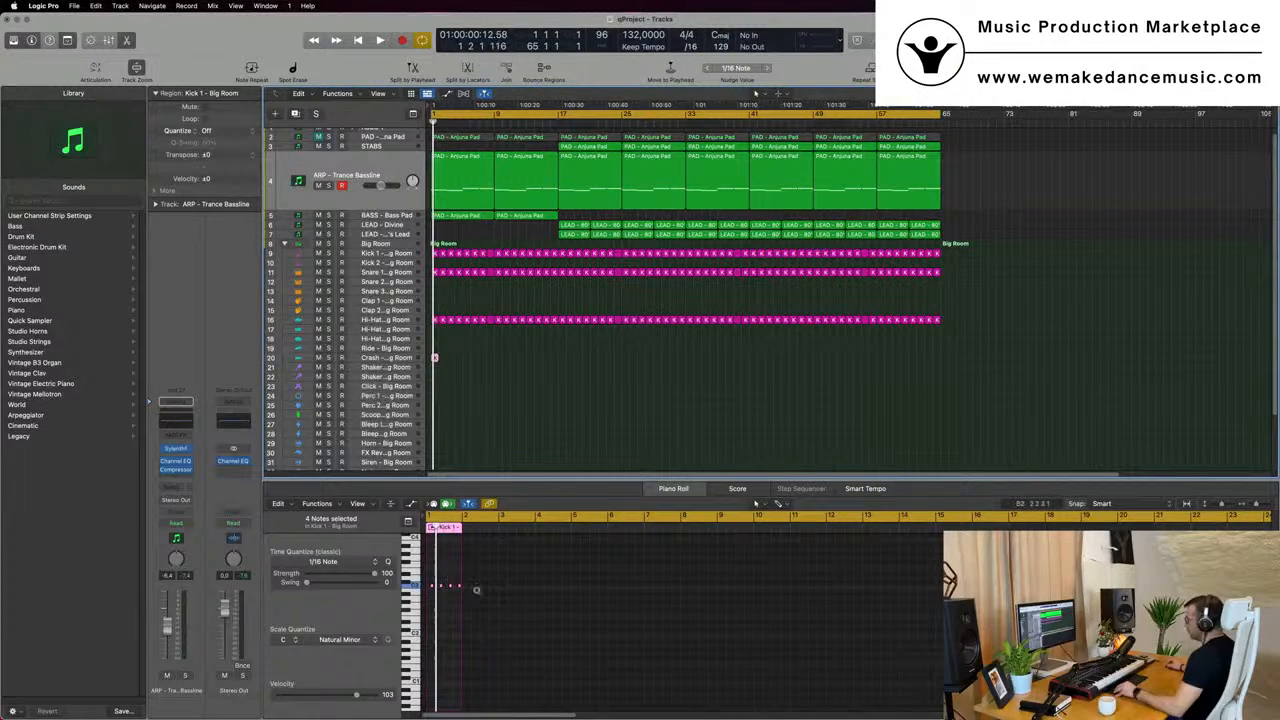
scroll(477, 590, up, 5)
drag(471, 578, 534, 575)
drag(431, 600, 431, 598)
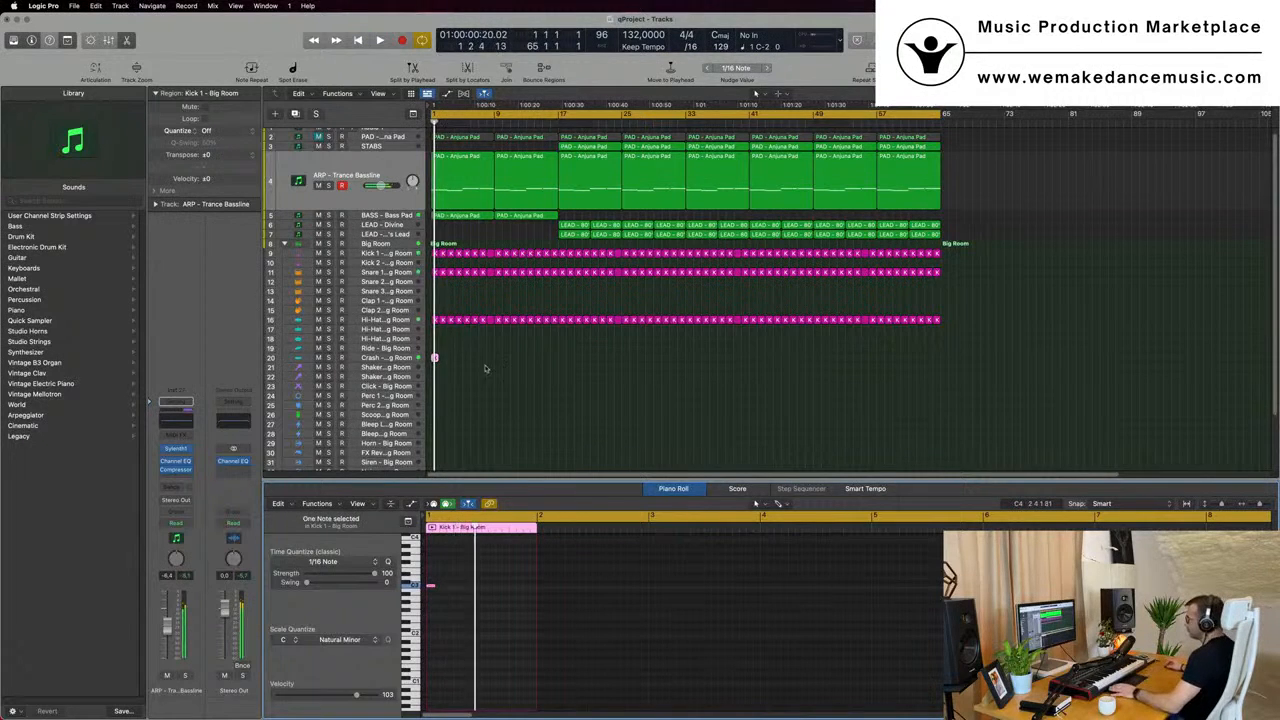
- Lower the Crash - Big Room track's volume to about -10.2 dB while listening to the opening bars
click(383, 357)
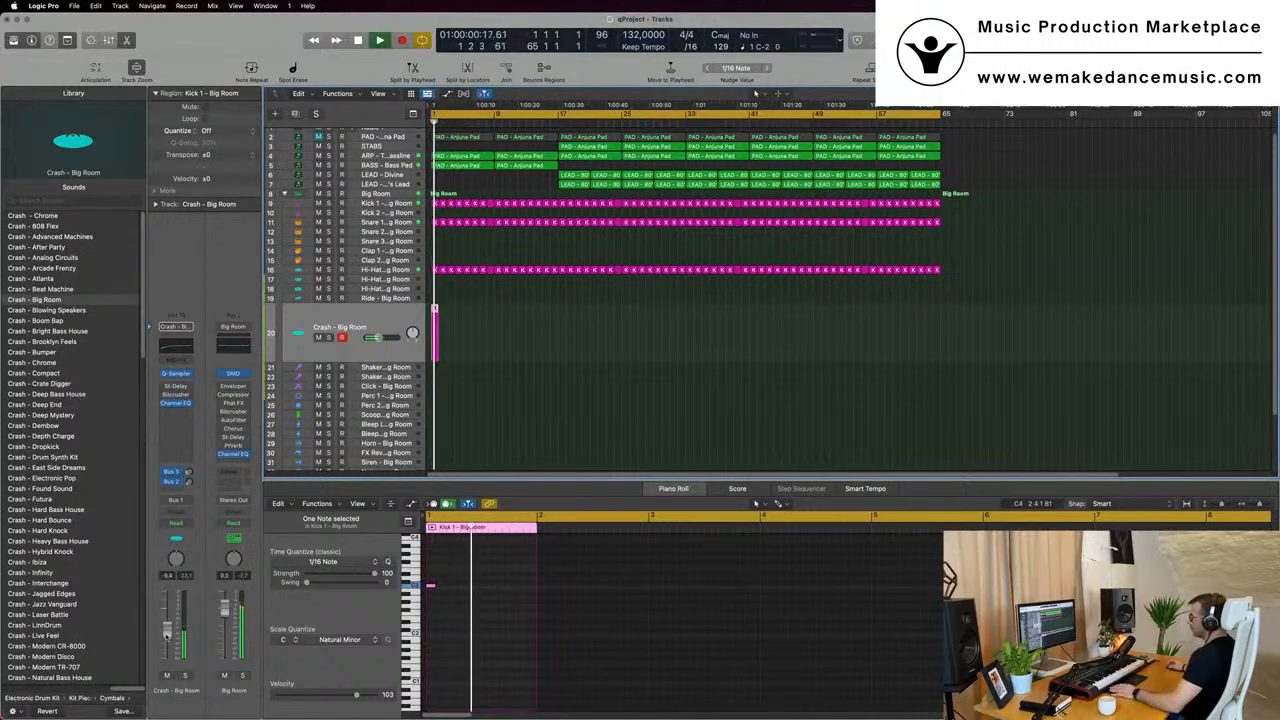
key(super+Right)
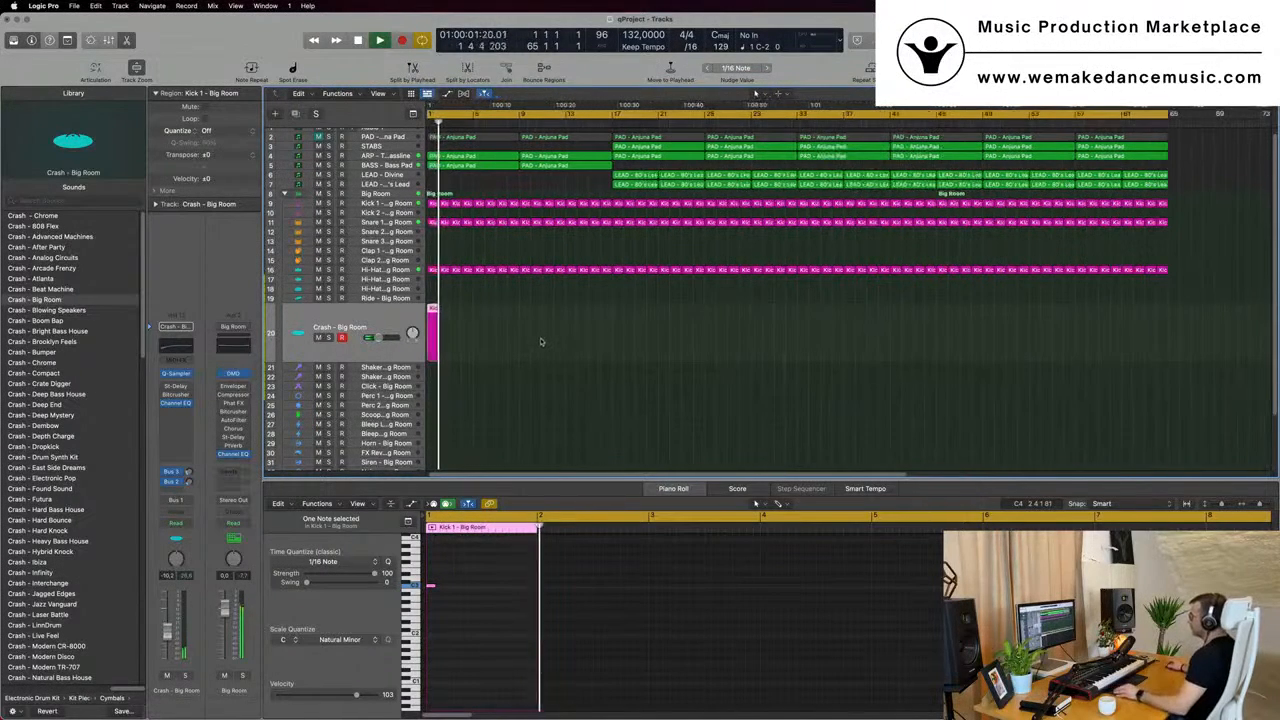
scroll(554, 246, right, 3)
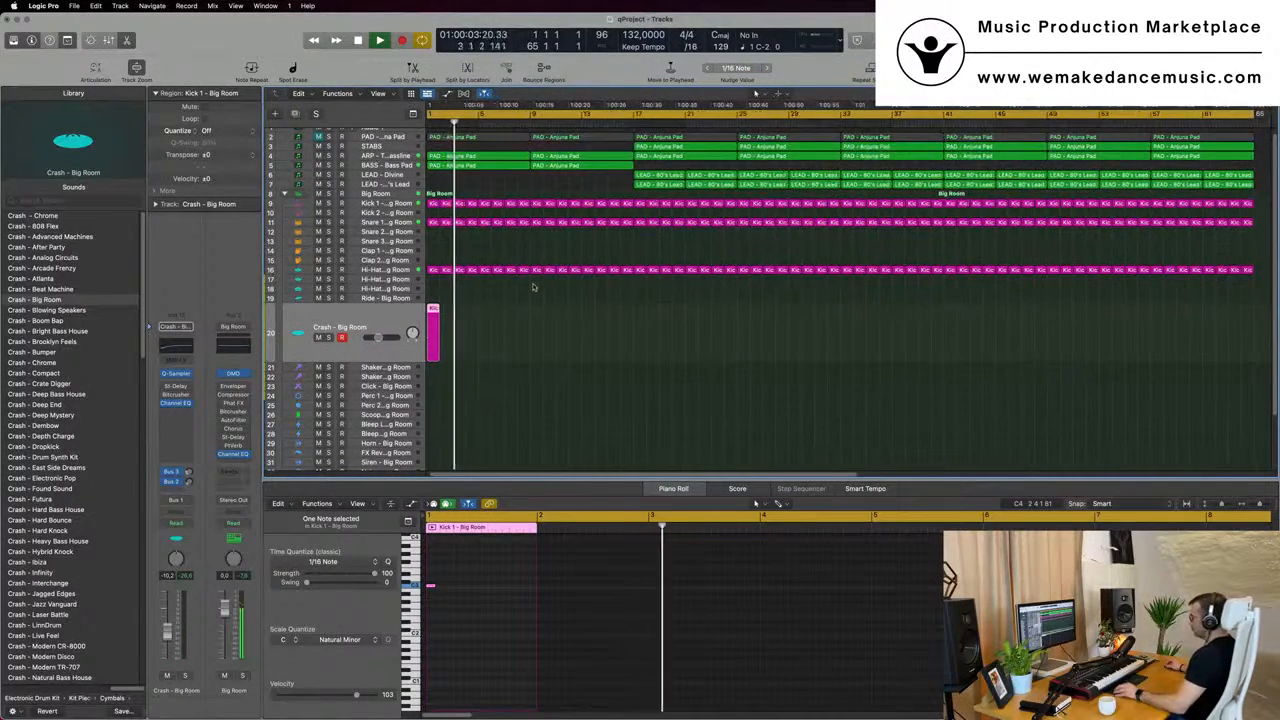
scroll(534, 283, down, 1)
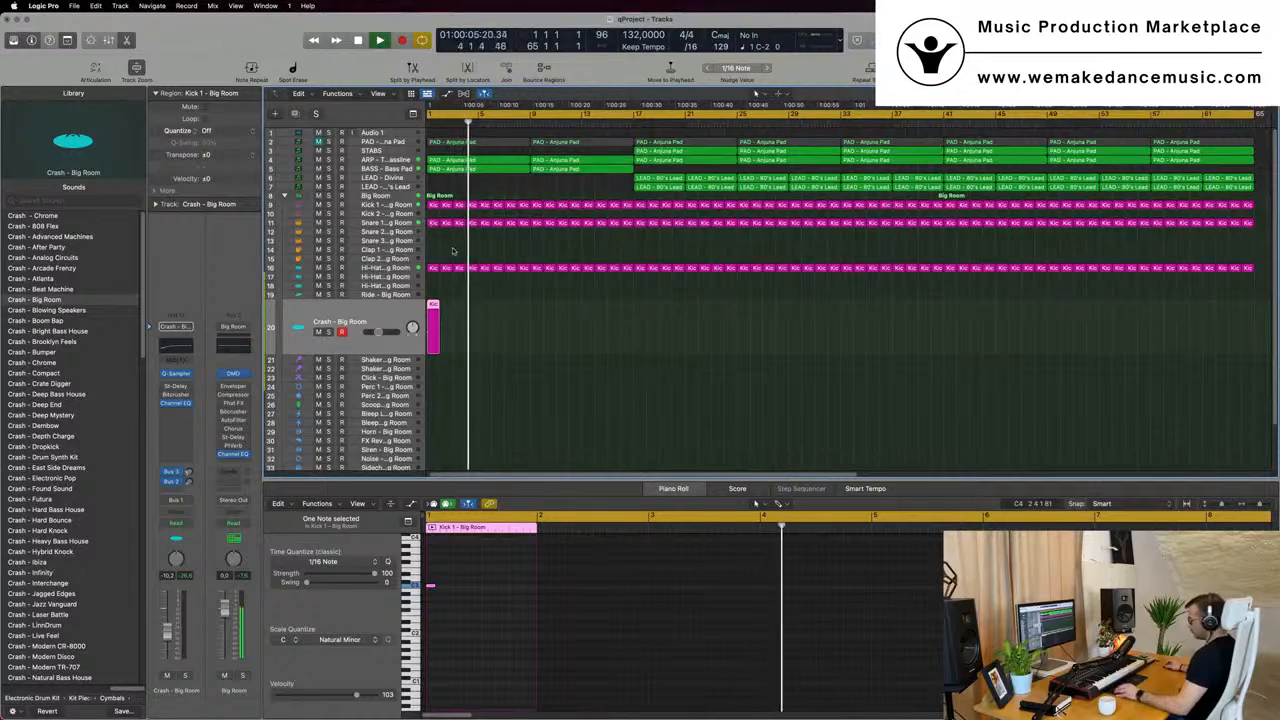
- Name and color all regions by their tracks, clear the selection, and restart playback from the beginning
key(super+a)
right_click(521, 205)
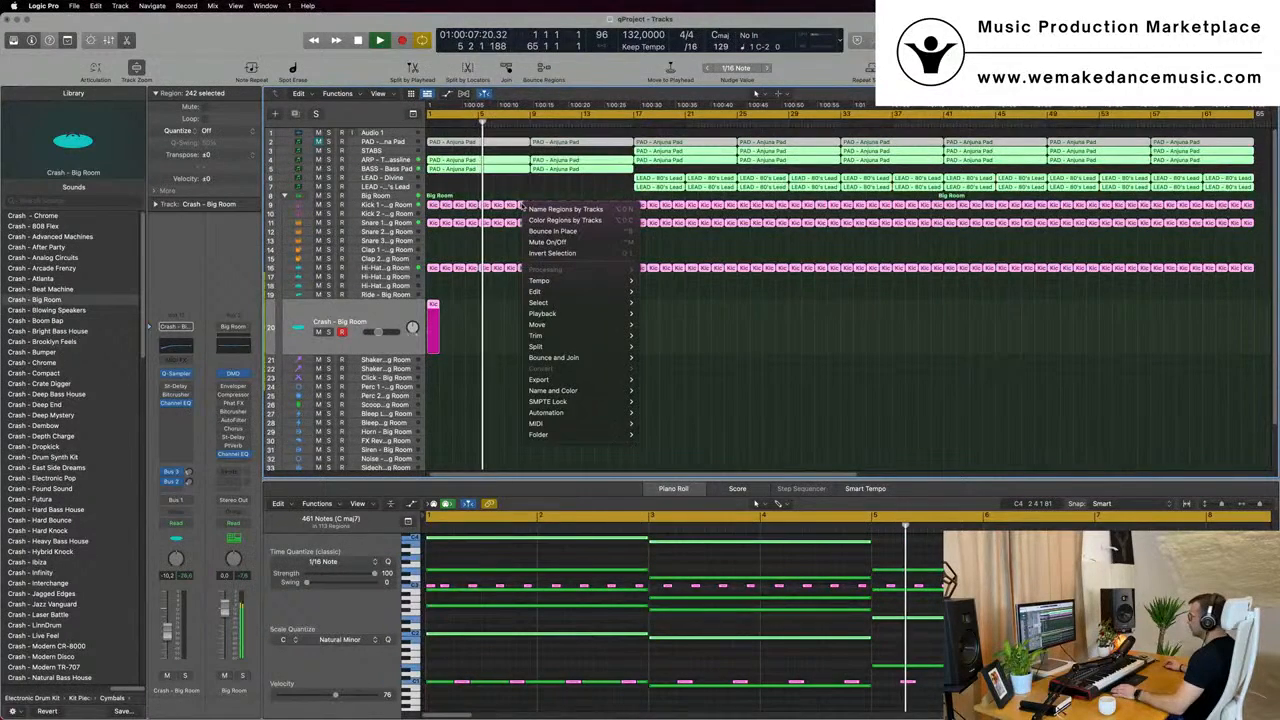
click(545, 209)
right_click(540, 208)
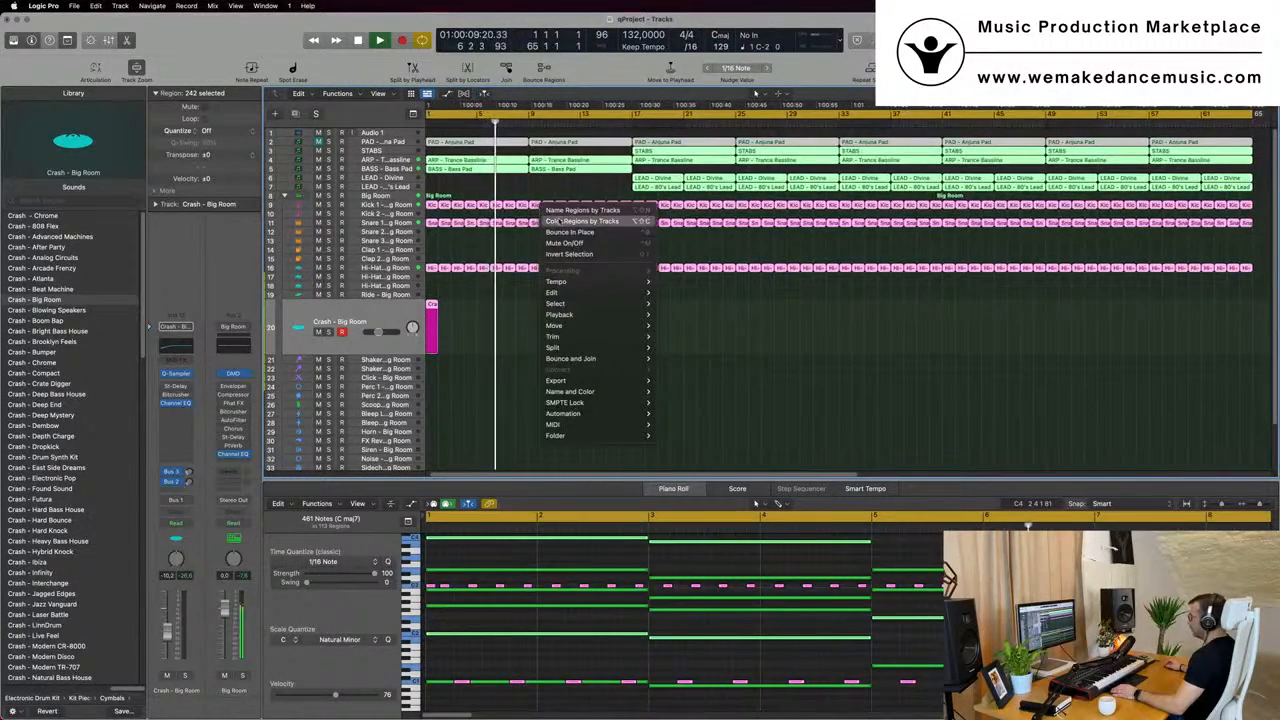
click(580, 221)
click(469, 327)
key(Return)
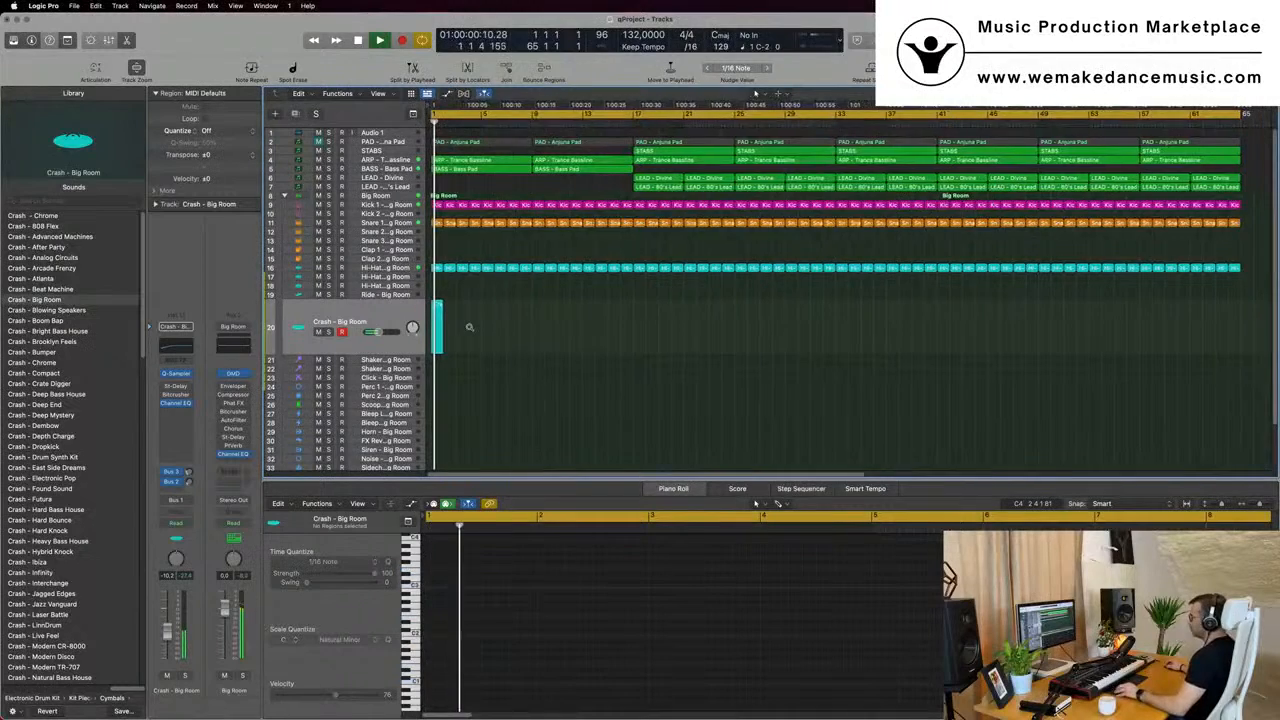
- Copy the first Kick 1 region to the Shaker 2 - Big Room track at bar 1 and fill it with sixteen short, evenly spaced notes
scroll(469, 327, down, 2)
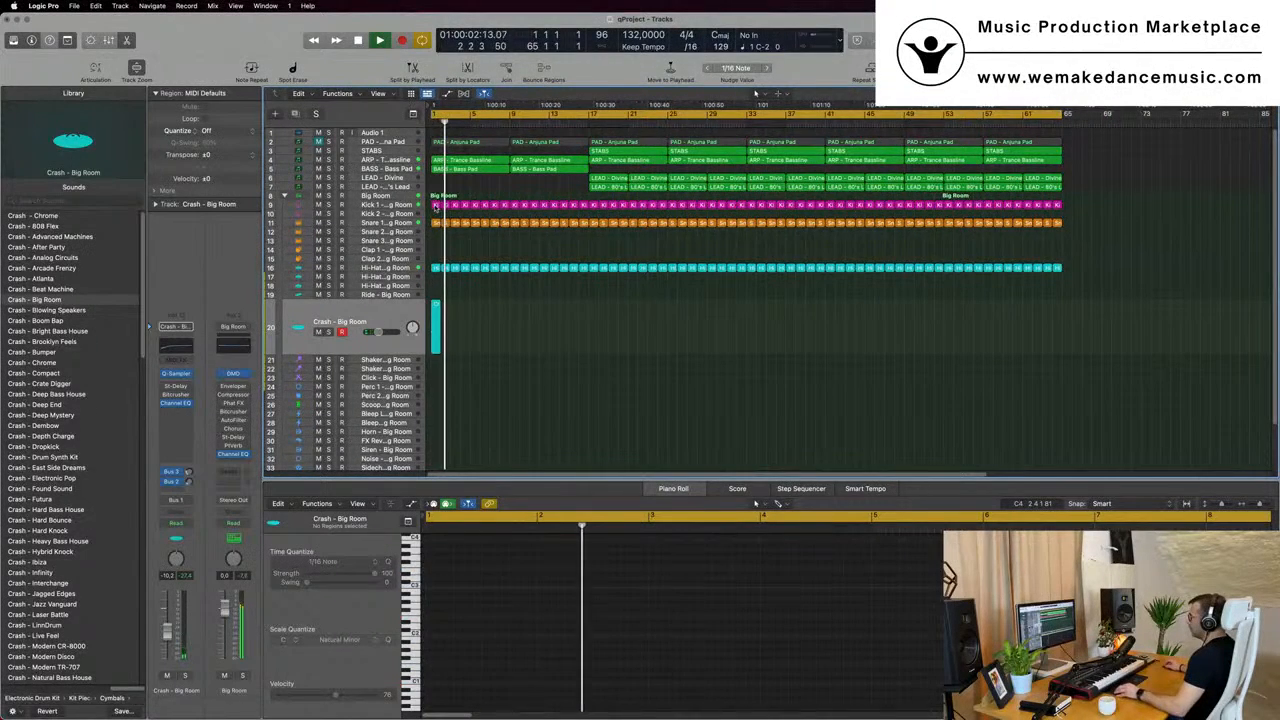
drag(436, 207, 436, 370)
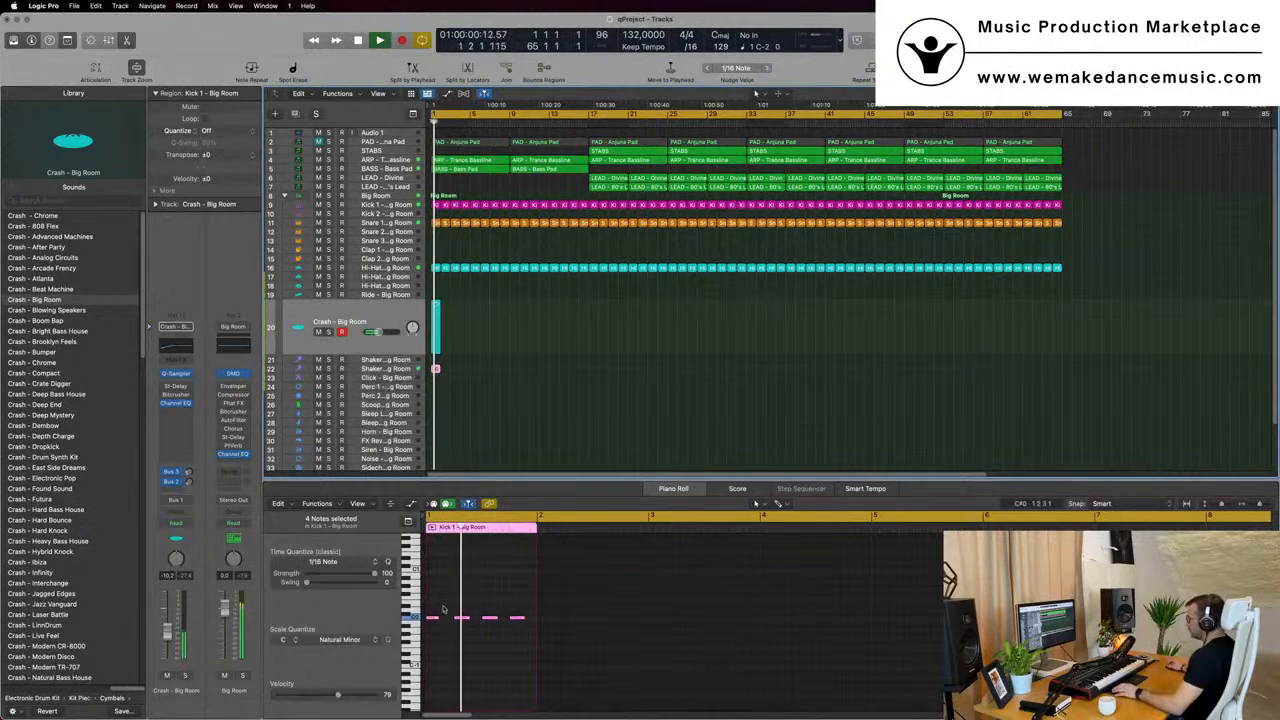
click(443, 619)
key(super+Right)
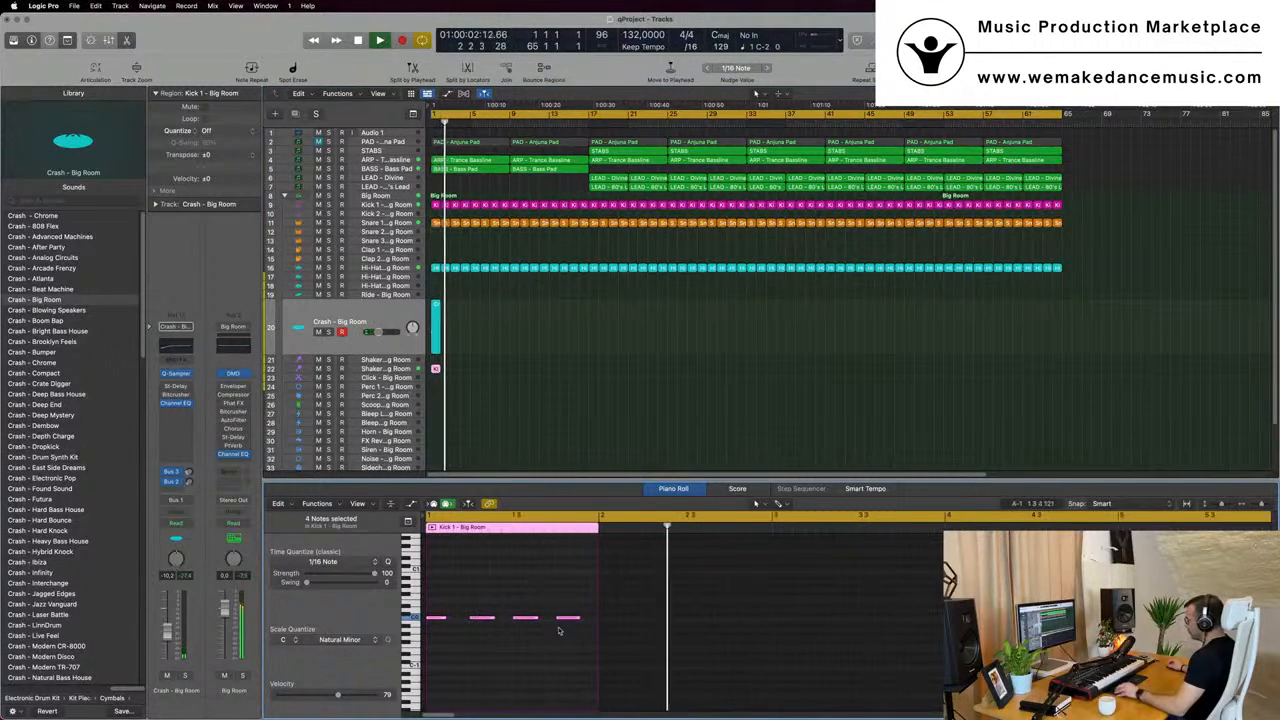
drag(577, 616, 564, 617)
drag(430, 621, 460, 617)
key(space)
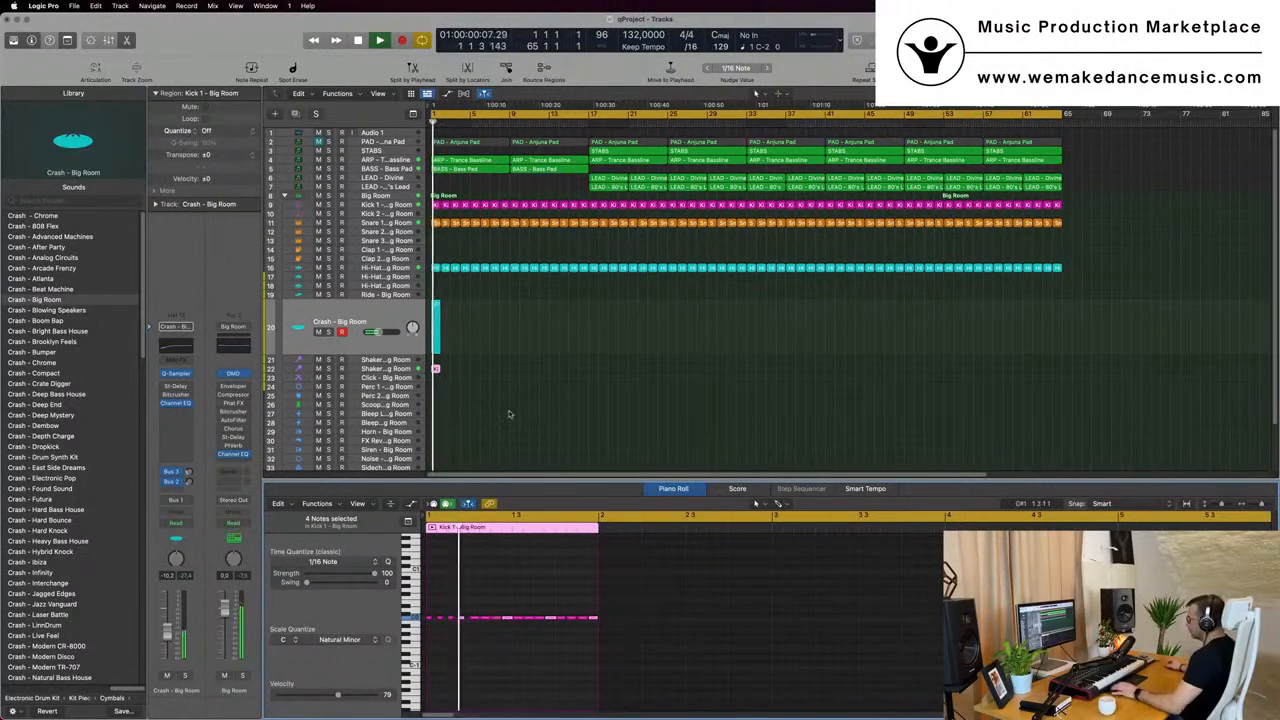
- Transpose all notes in the Shaker 2 - Big Room region up an octave during playback
click(401, 369)
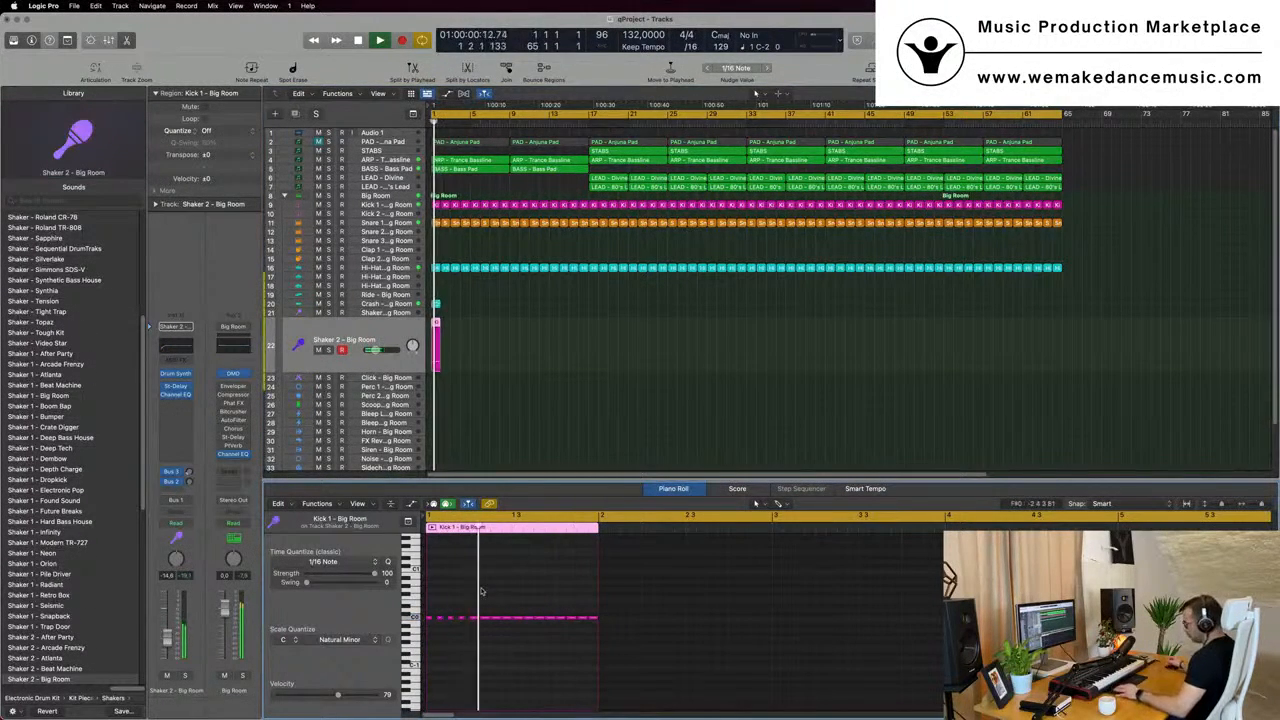
key(super+a)
key(alt+shift+Up)
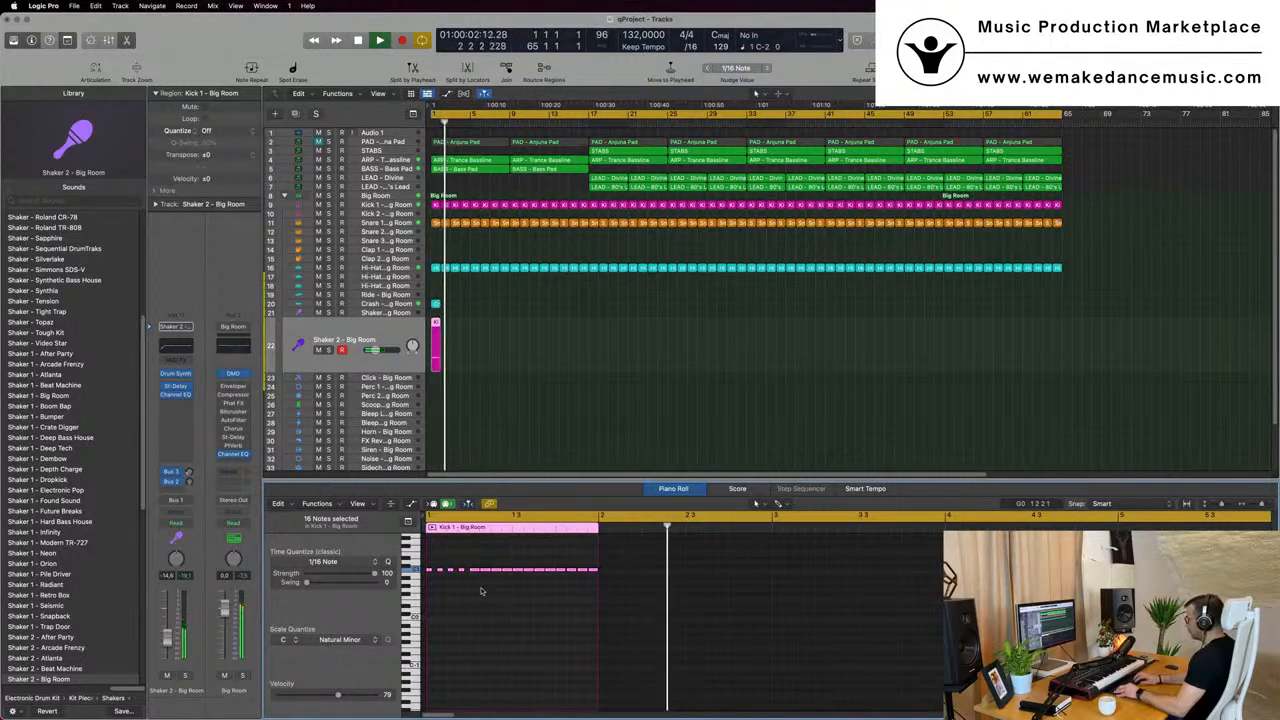
- Transpose the selected notes in the Shaker 2 - Big Room region further up in octave steps while listening from the start
key(alt+shift+Up)
key(space)
key(space)
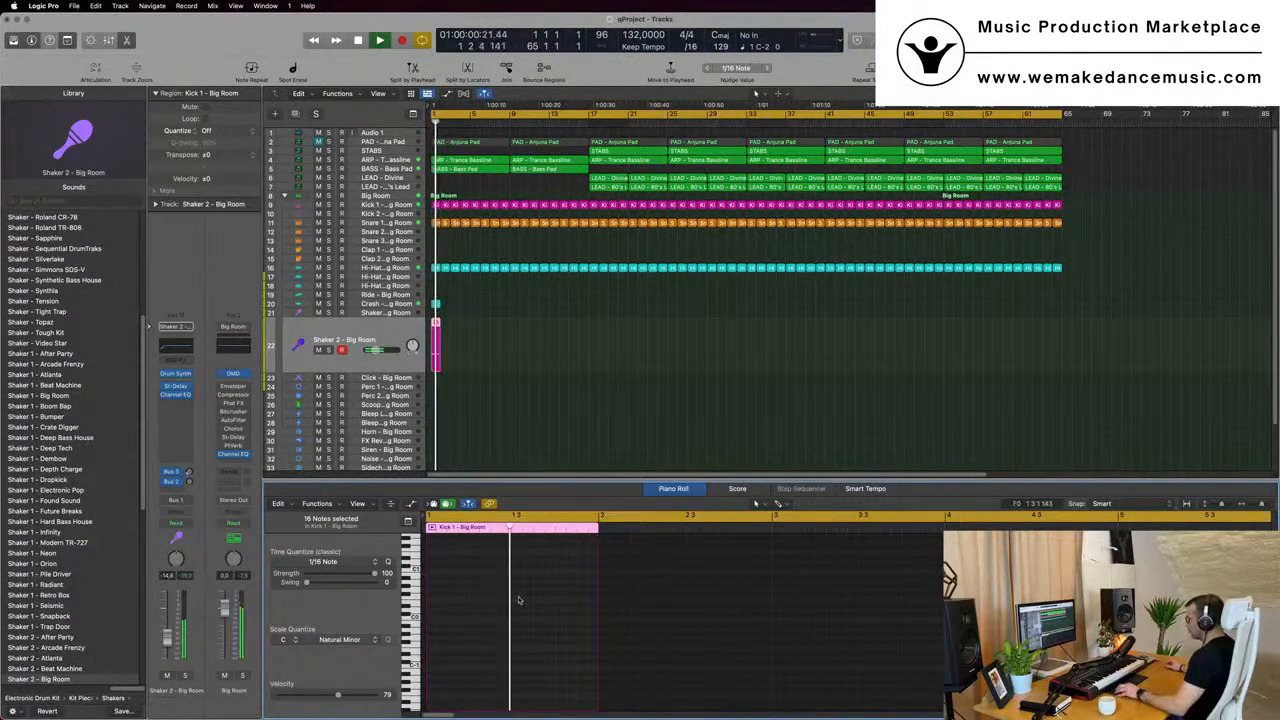
scroll(517, 595, up, 4)
scroll(519, 598, up, 4)
scroll(519, 600, up, 5)
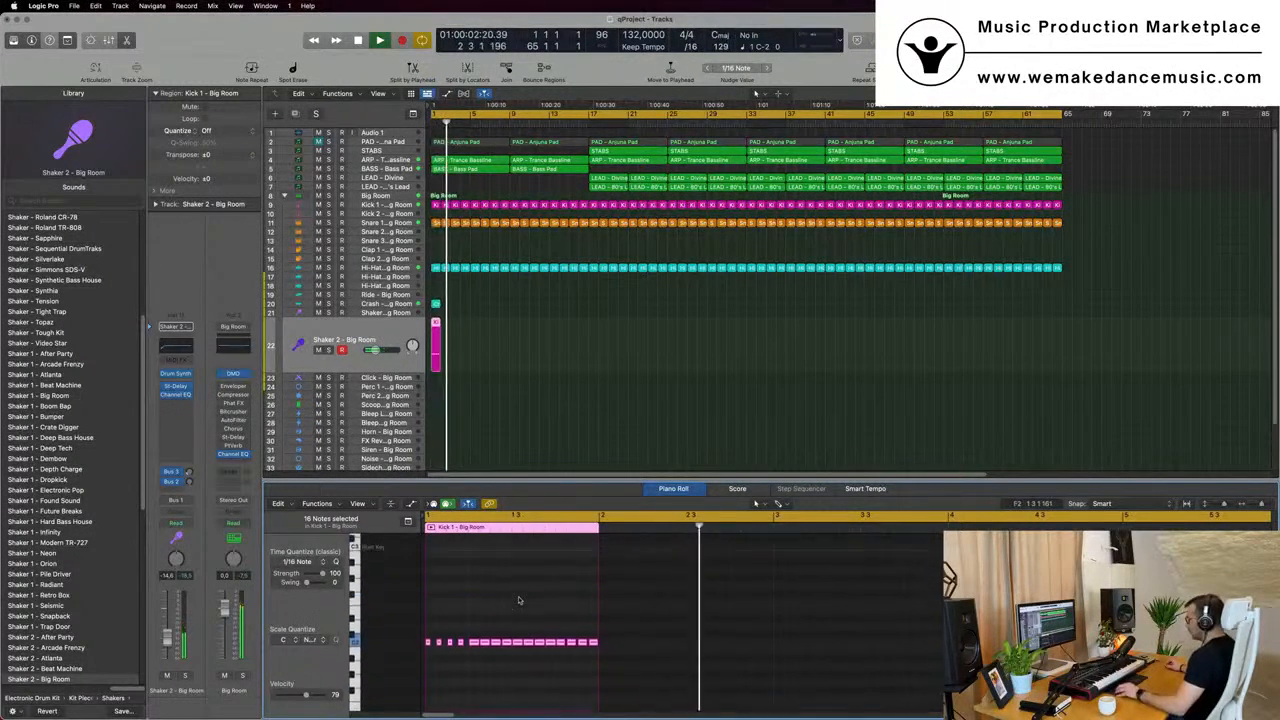
key(alt+shift+Up)
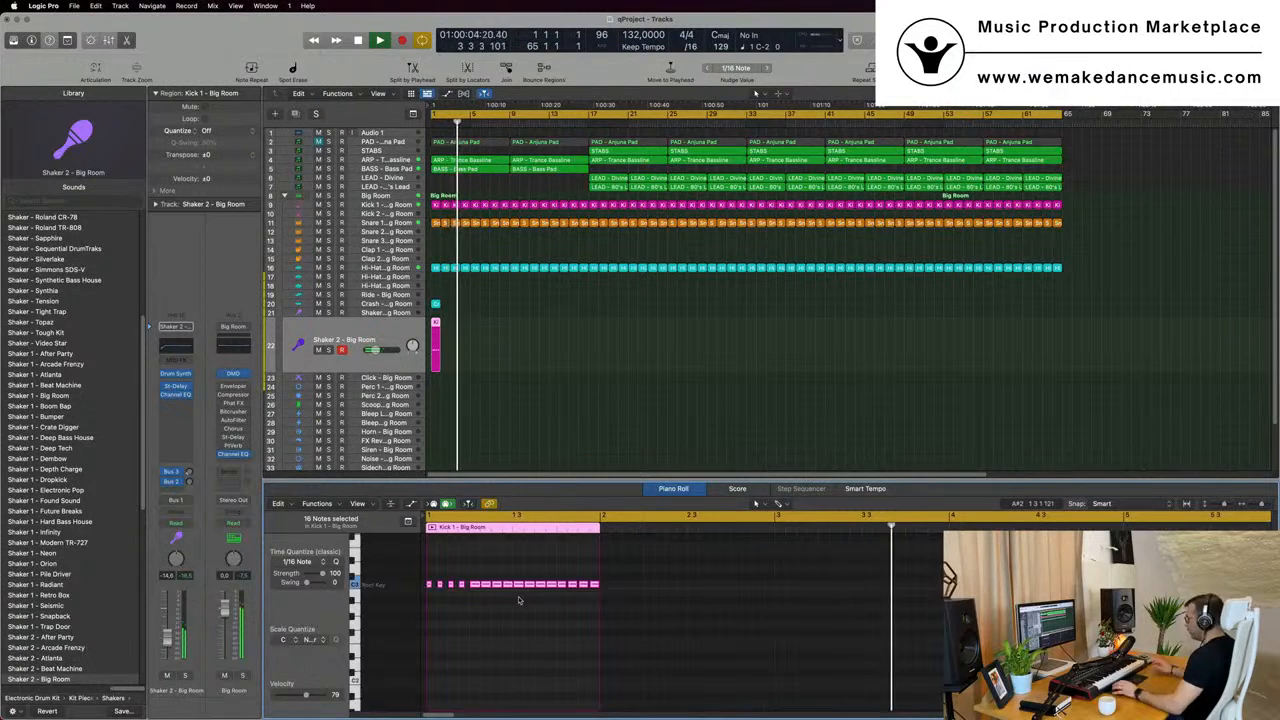
- Lower the Shaker 2 - Big Room track's volume to about -28 dB while replaying from the beginning
key(Return)
click(388, 337)
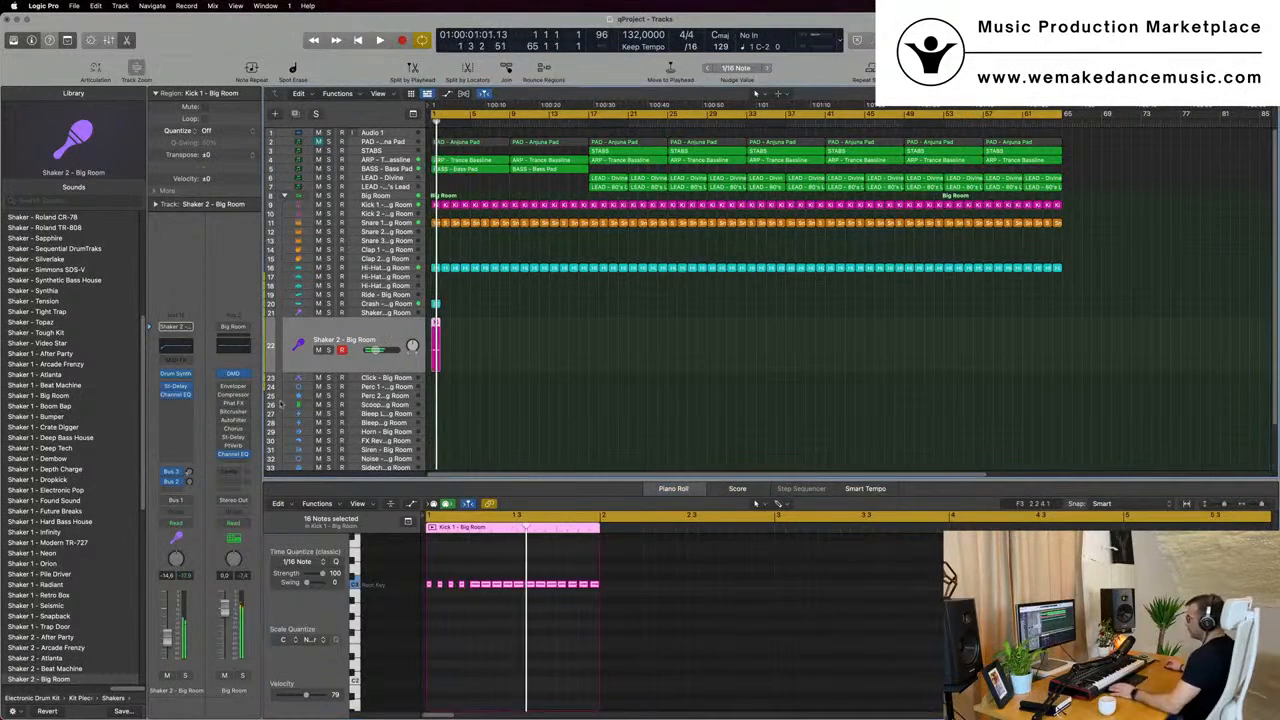
key(Return)
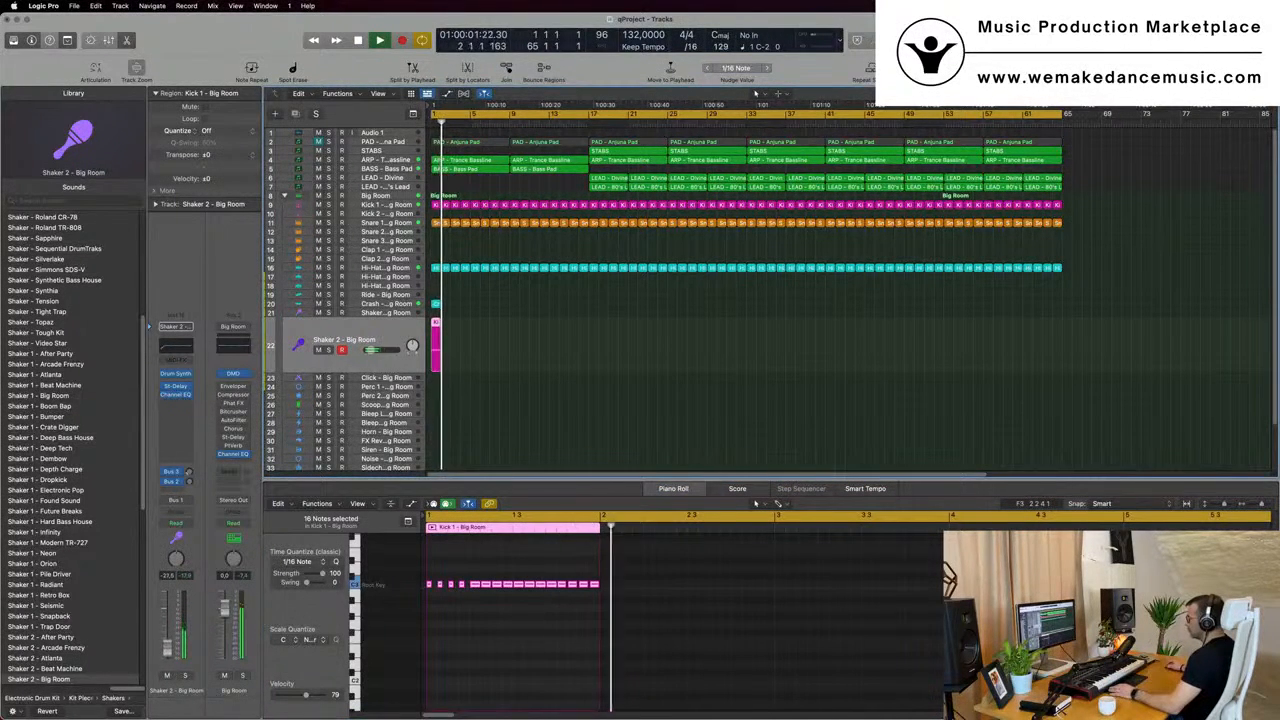
key(Return)
- Repeat the one-bar shaker region back to back along the Shaker 2 - Big Room track until it fills the arrangement to about bar 65
click(457, 335)
click(436, 337)
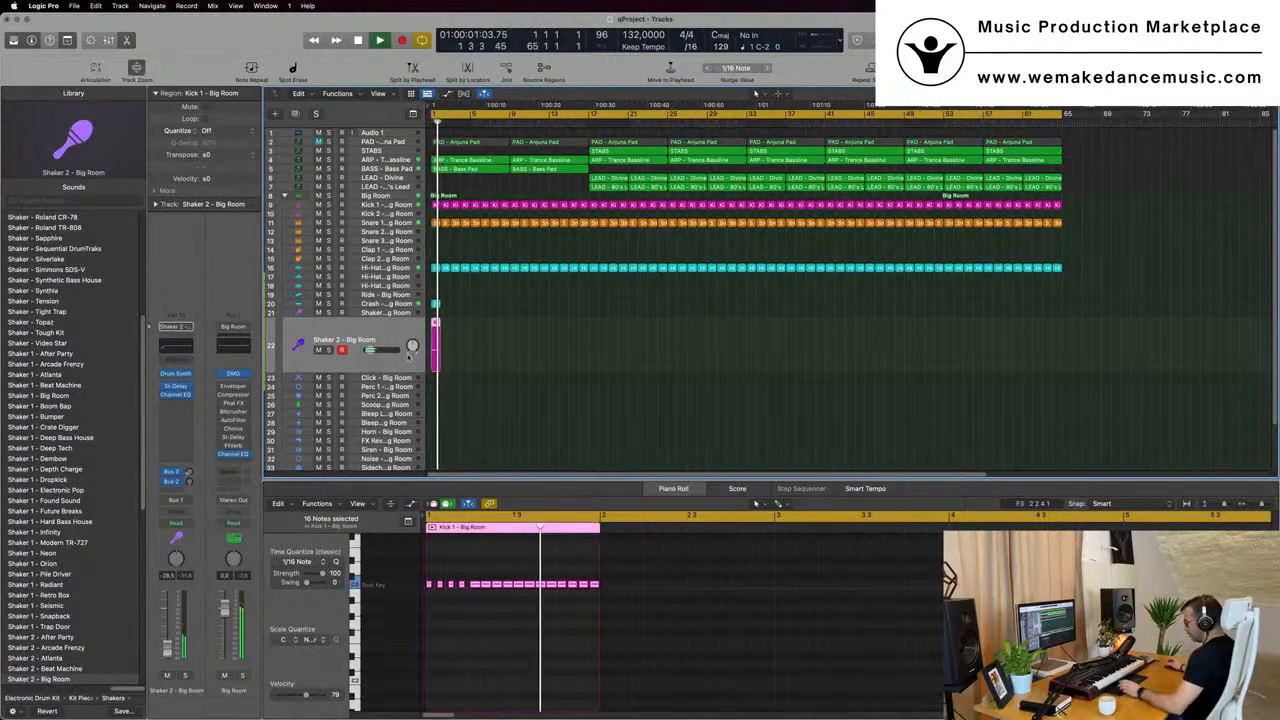
key(super+r)
key(super+r)
key(super+r)
key(super+r)
drag(546, 354, 421, 351)
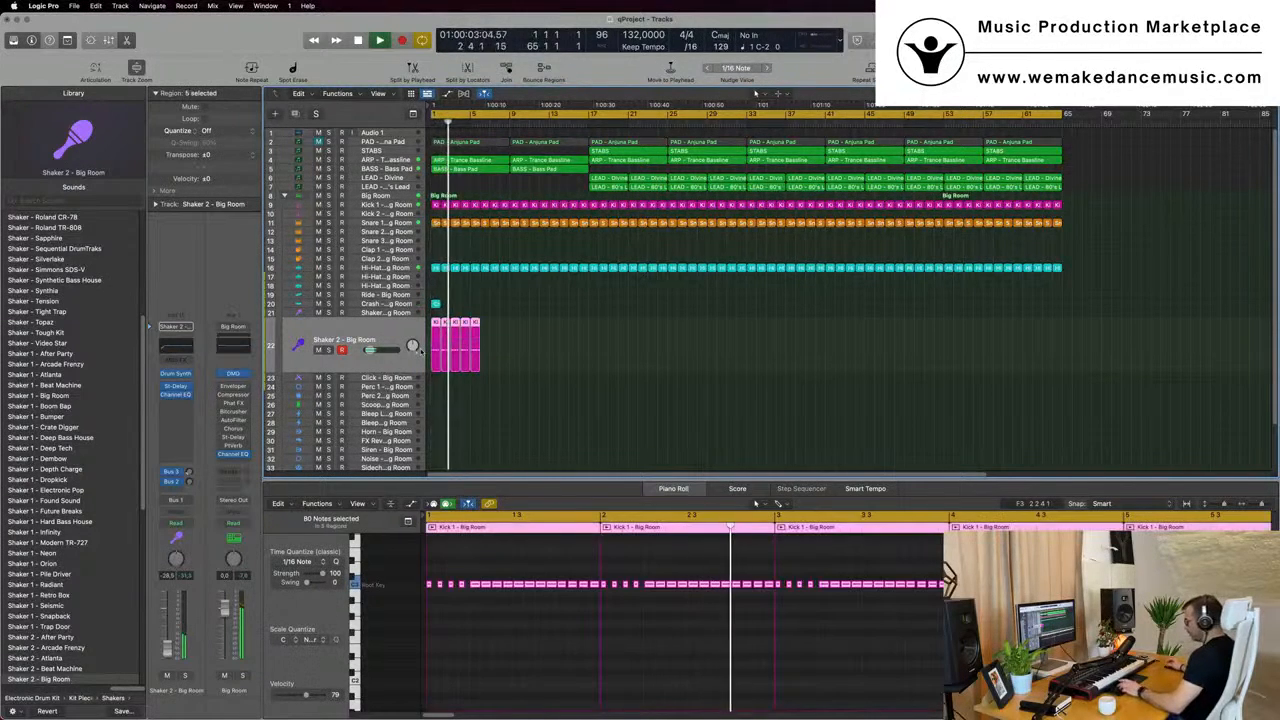
key(super+r)
key(super+r)
key(super+r)
key(super+r)
key(super+r)
key(super+r)
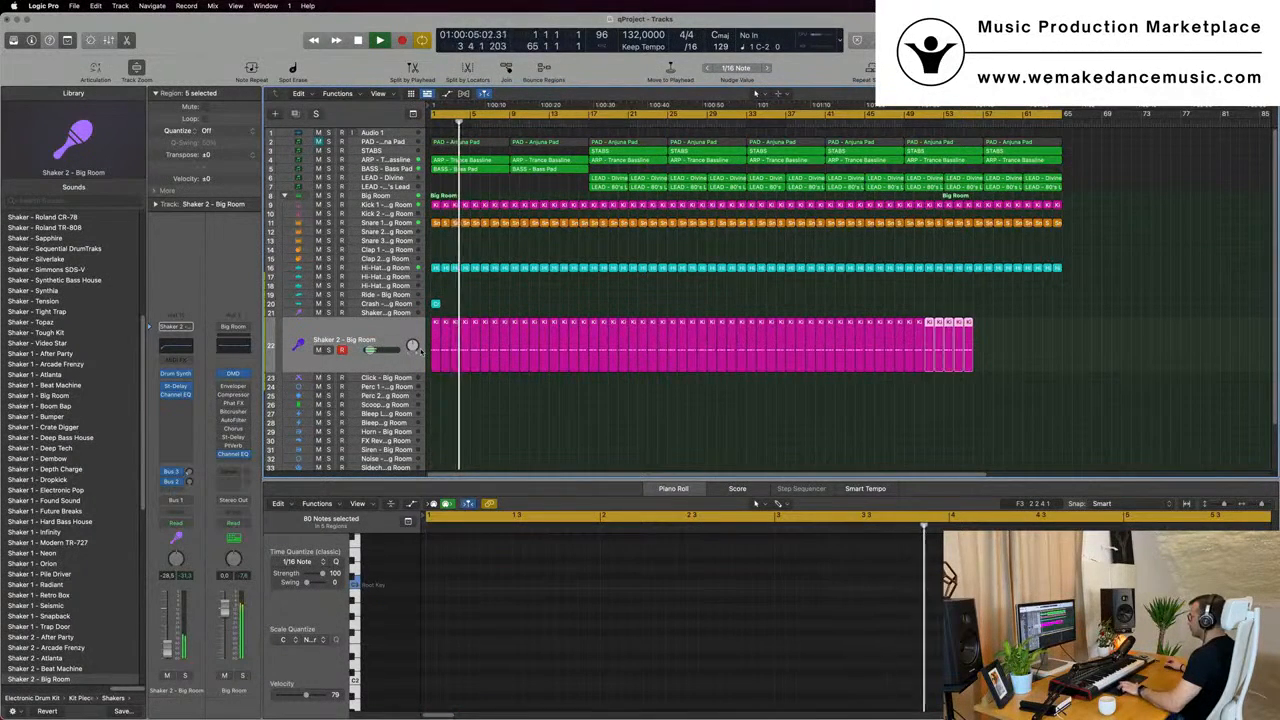
key(super+r)
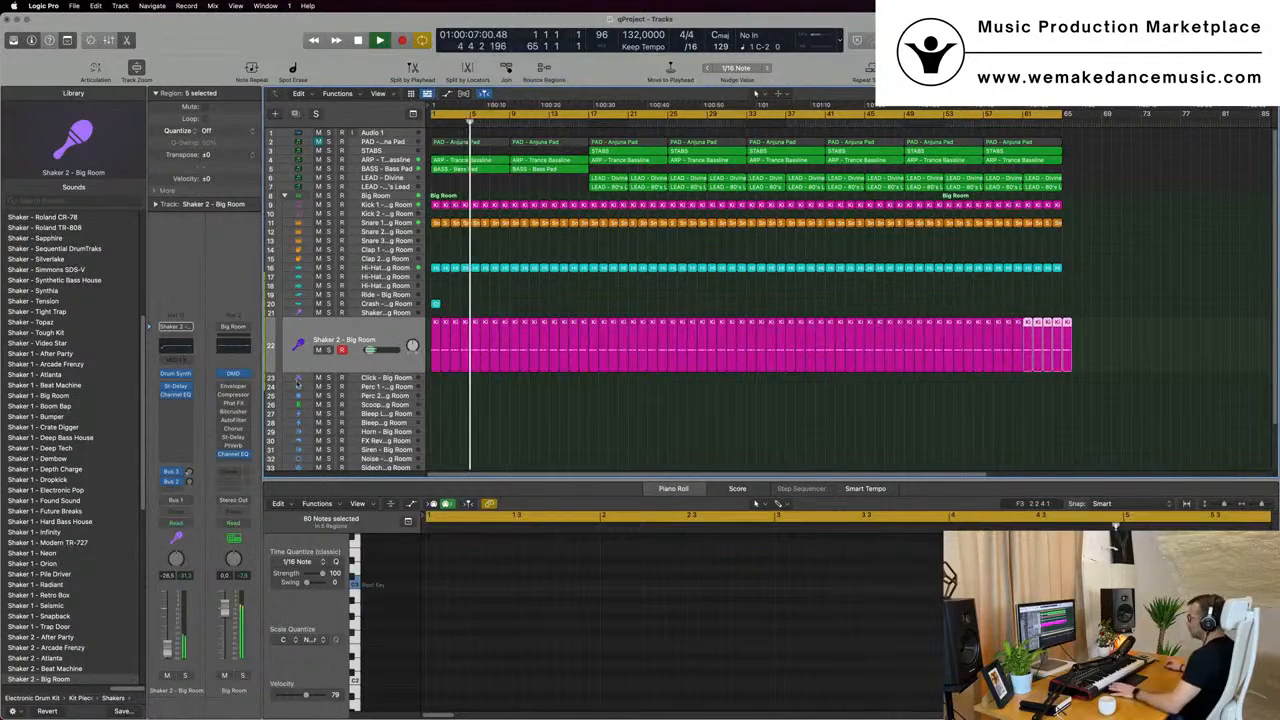
- Clear the region selection and raise the Shaker 2 - Big Room volume to about -26 dB while replaying from the beginning
click(298, 355)
key(Return)
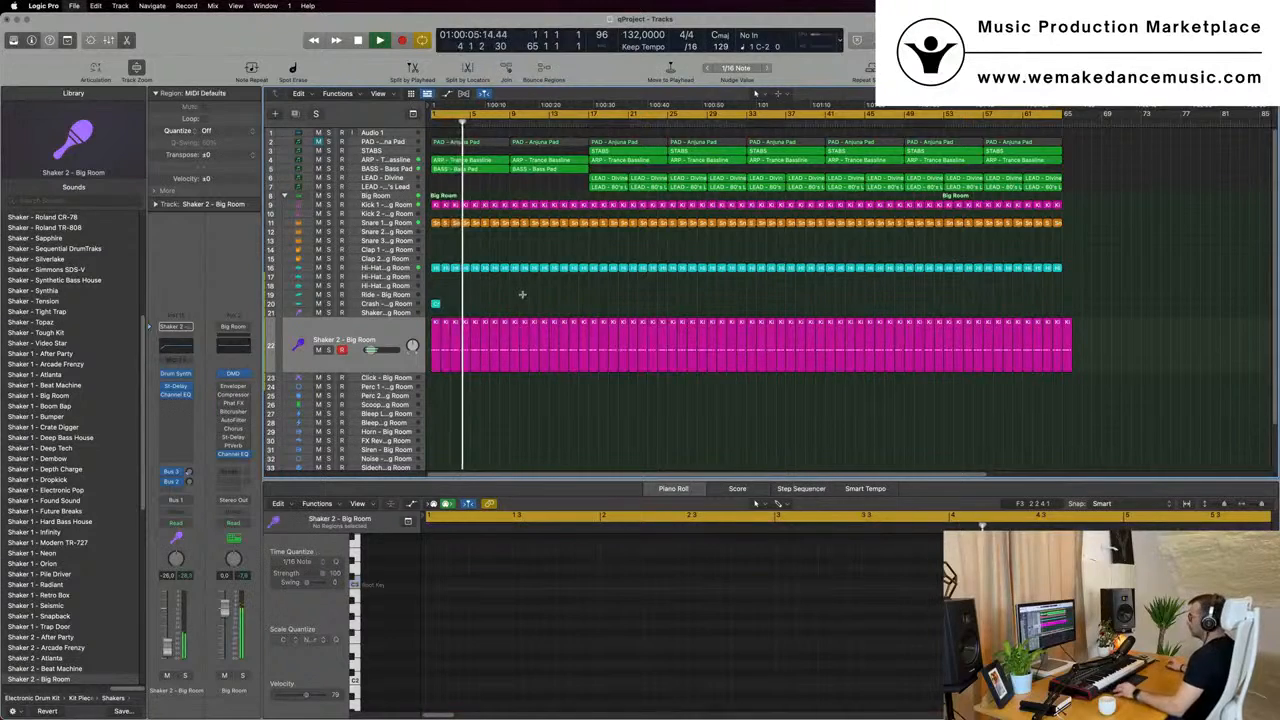
key(super+Left)
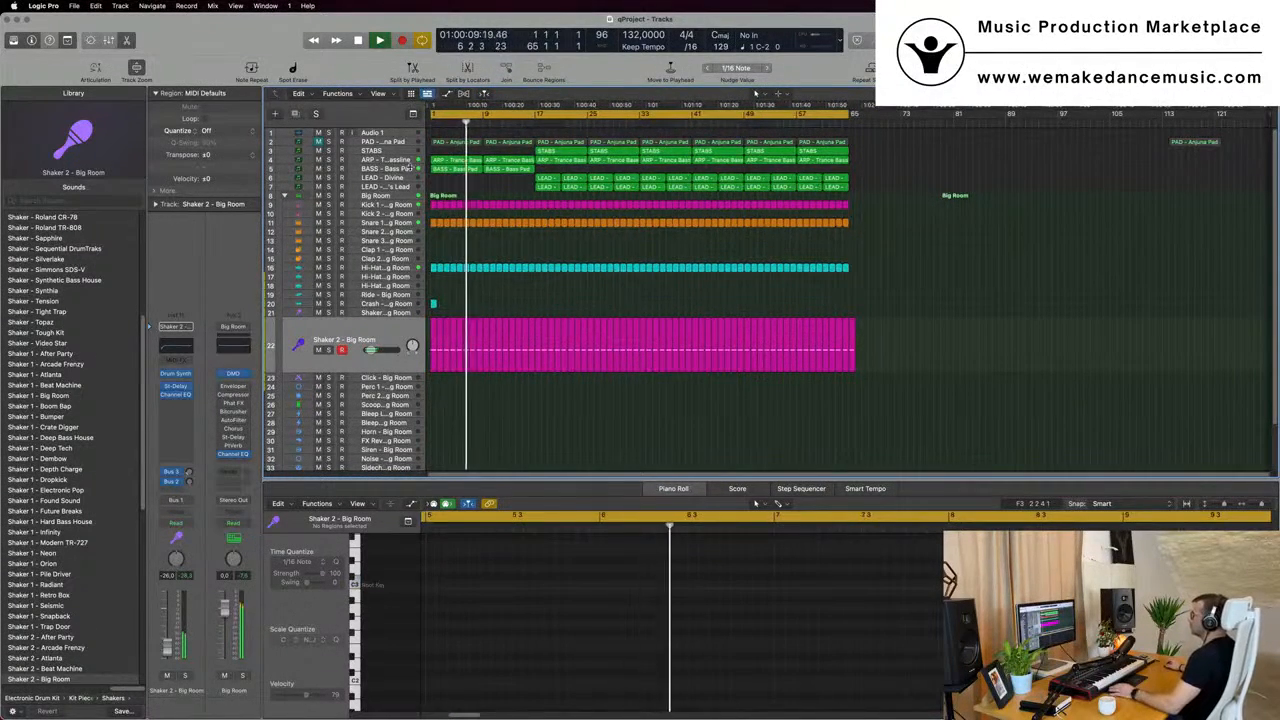
- Set the ARP - Trance Bassline track's automation mode to Touch and record a Sylenth1 filter cutoff movement during playback
click(404, 168)
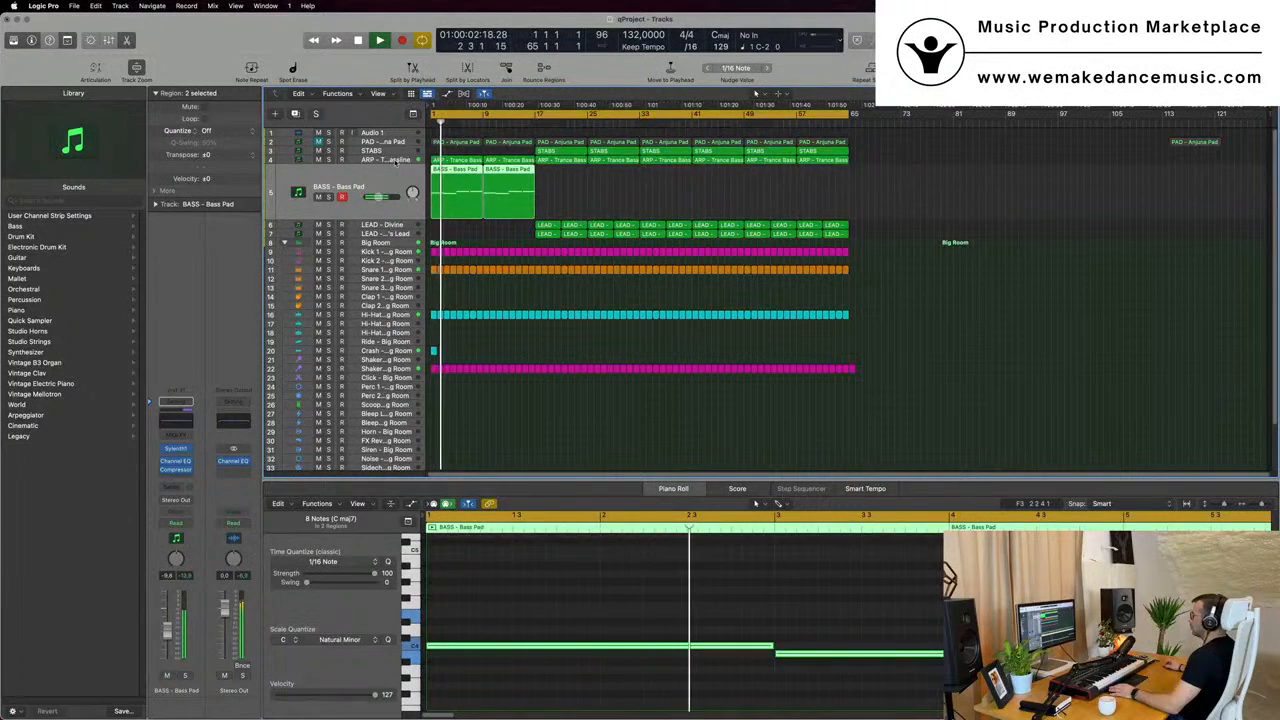
click(396, 163)
click(174, 451)
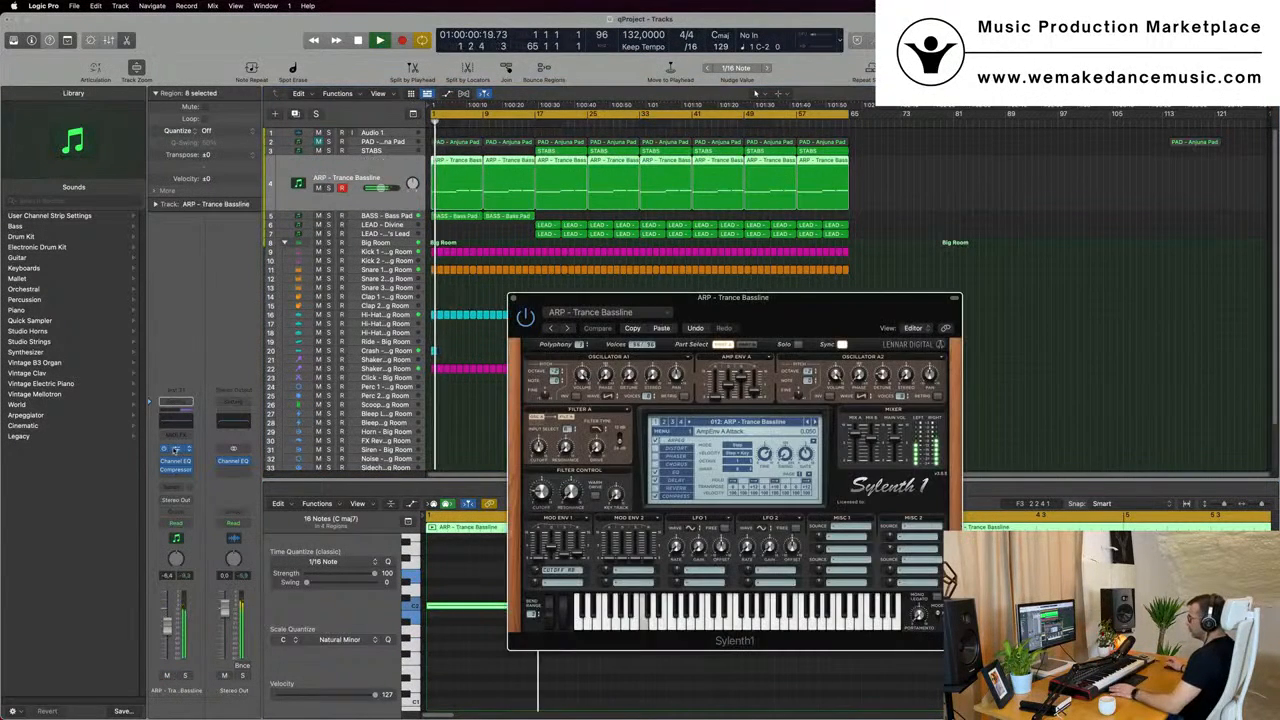
click(176, 516)
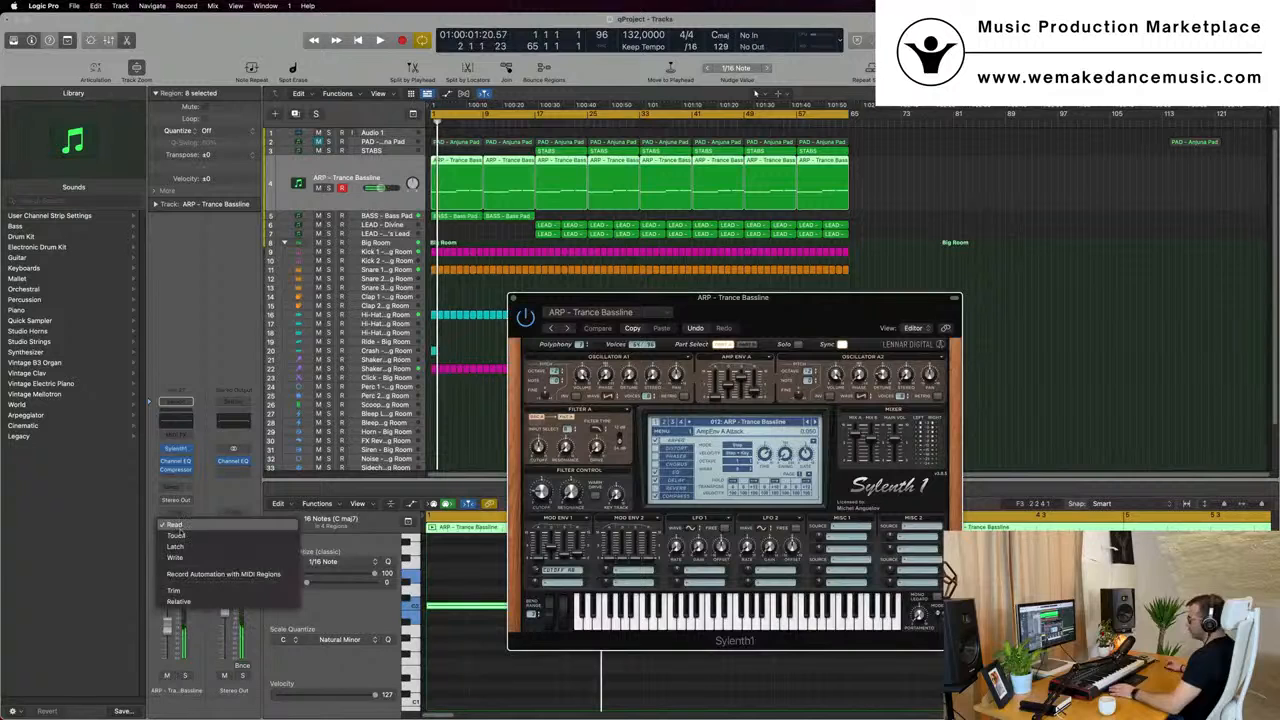
click(176, 540)
key(space)
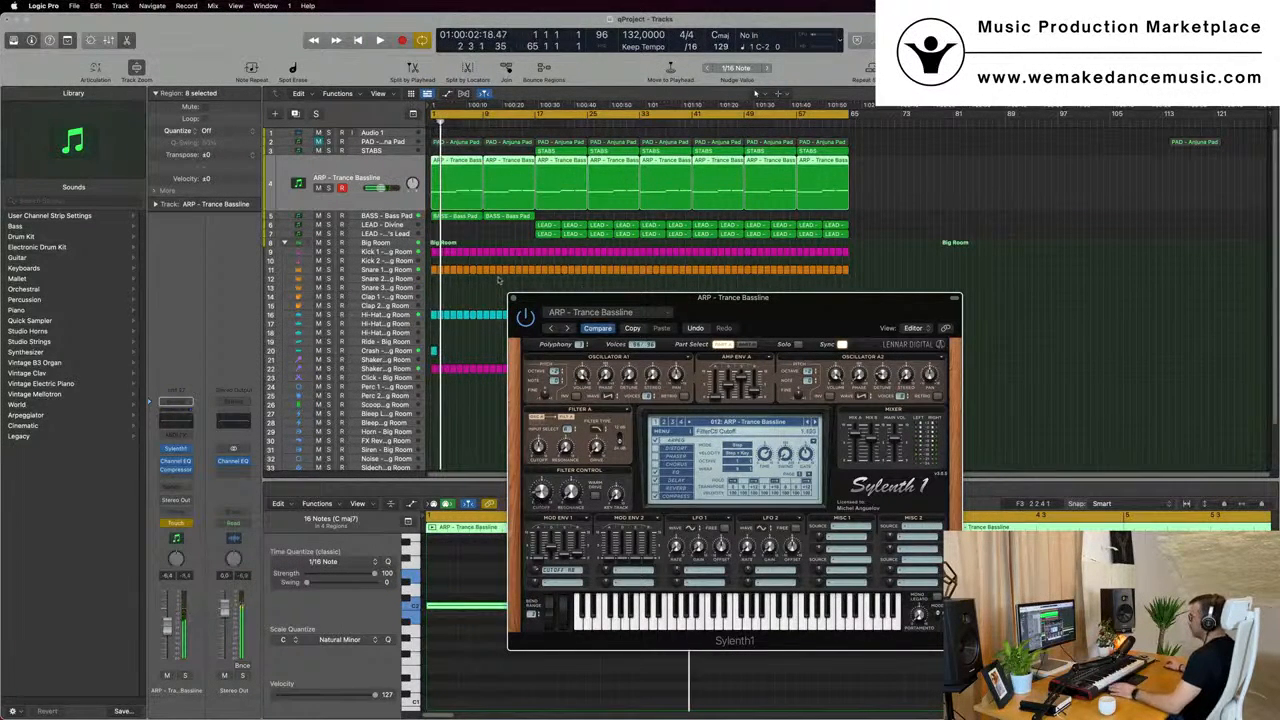
click(512, 298)
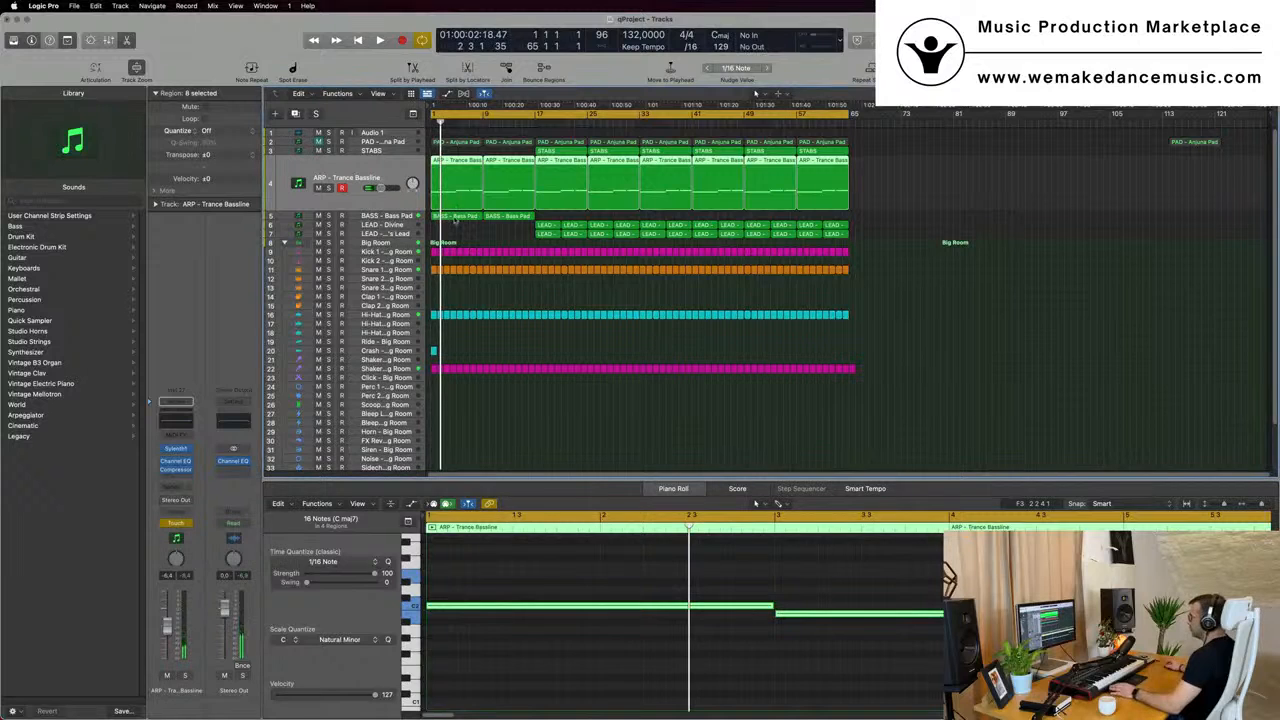
- Delete the first BASS - Bass Pad region at bar 1 and play the arrangement from the beginning
click(455, 218)
key(Delete)
key(space)
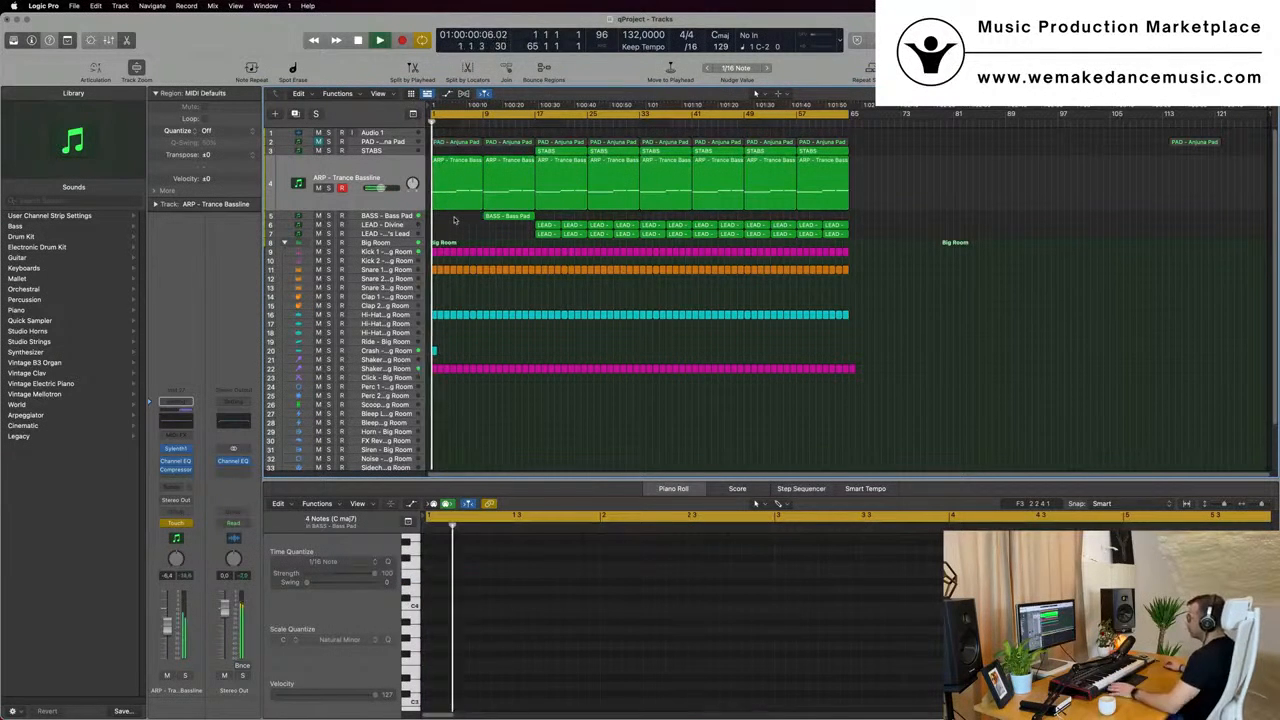
- Show automation on the ARP - Trance Bassline track, set its mode to Read, and display the Sylenth1 FilterCtl Cutoff lane
click(372, 177)
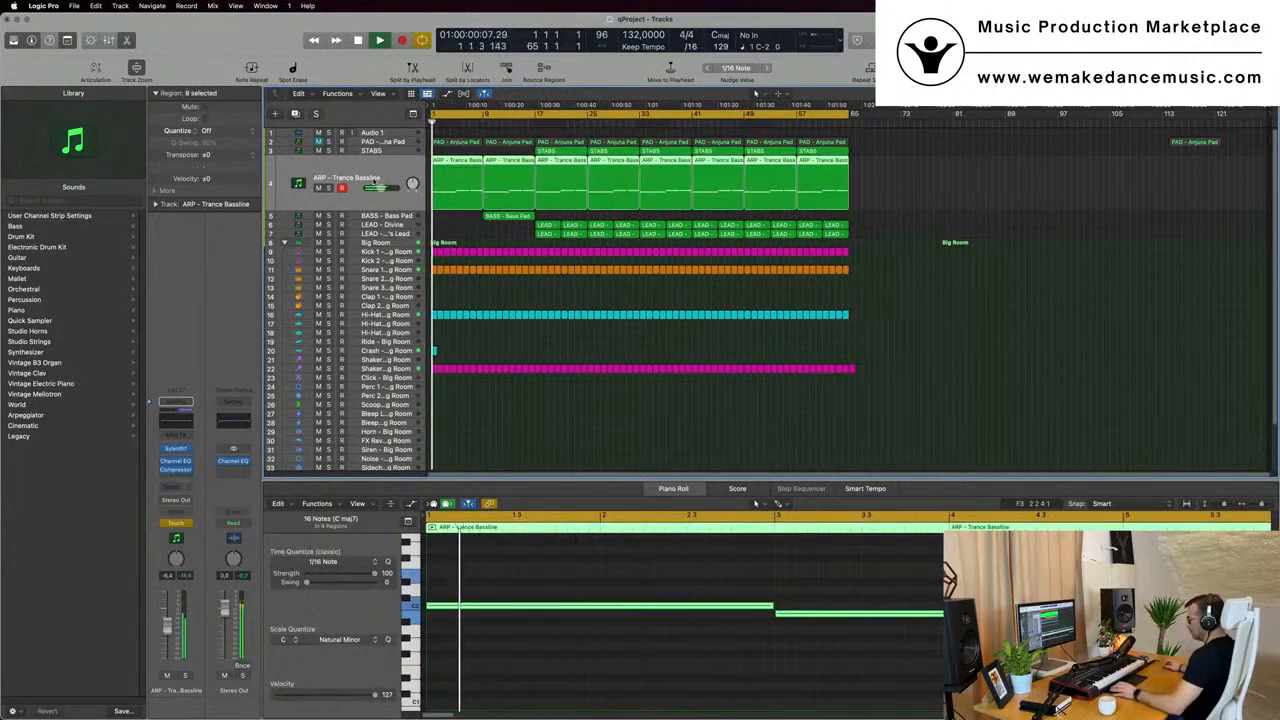
key(a)
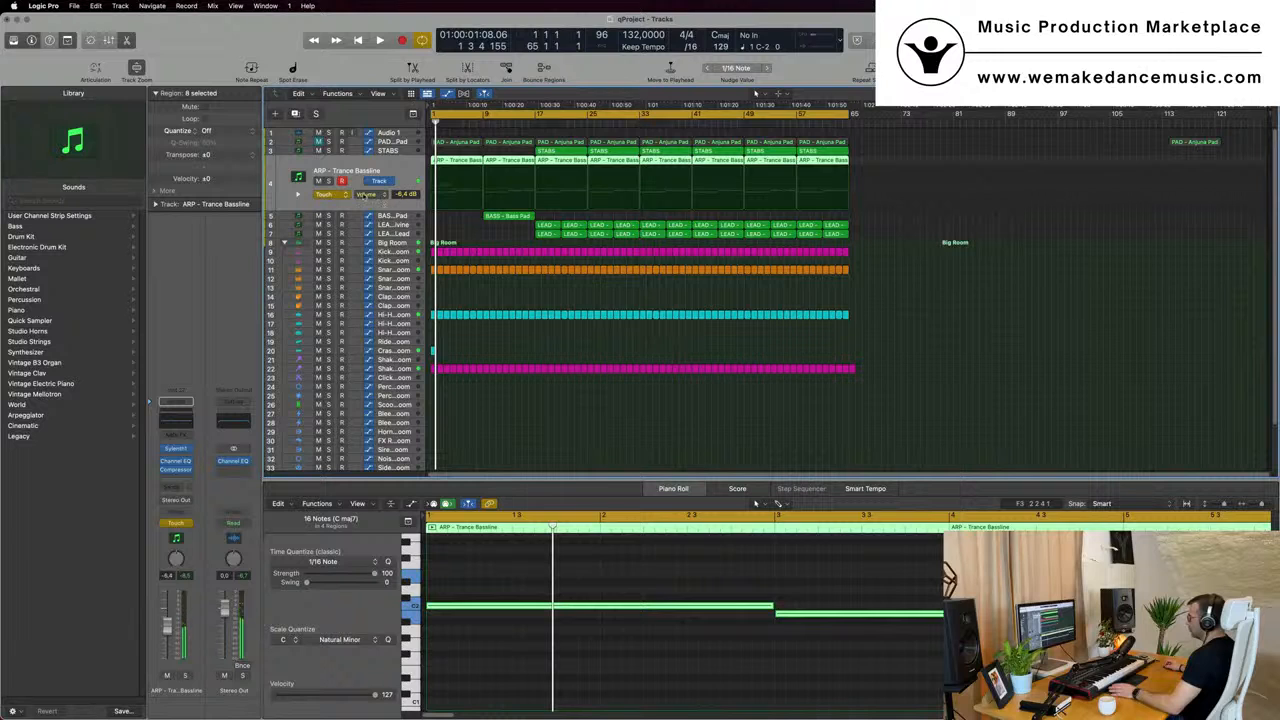
click(335, 194)
click(391, 196)
click(384, 195)
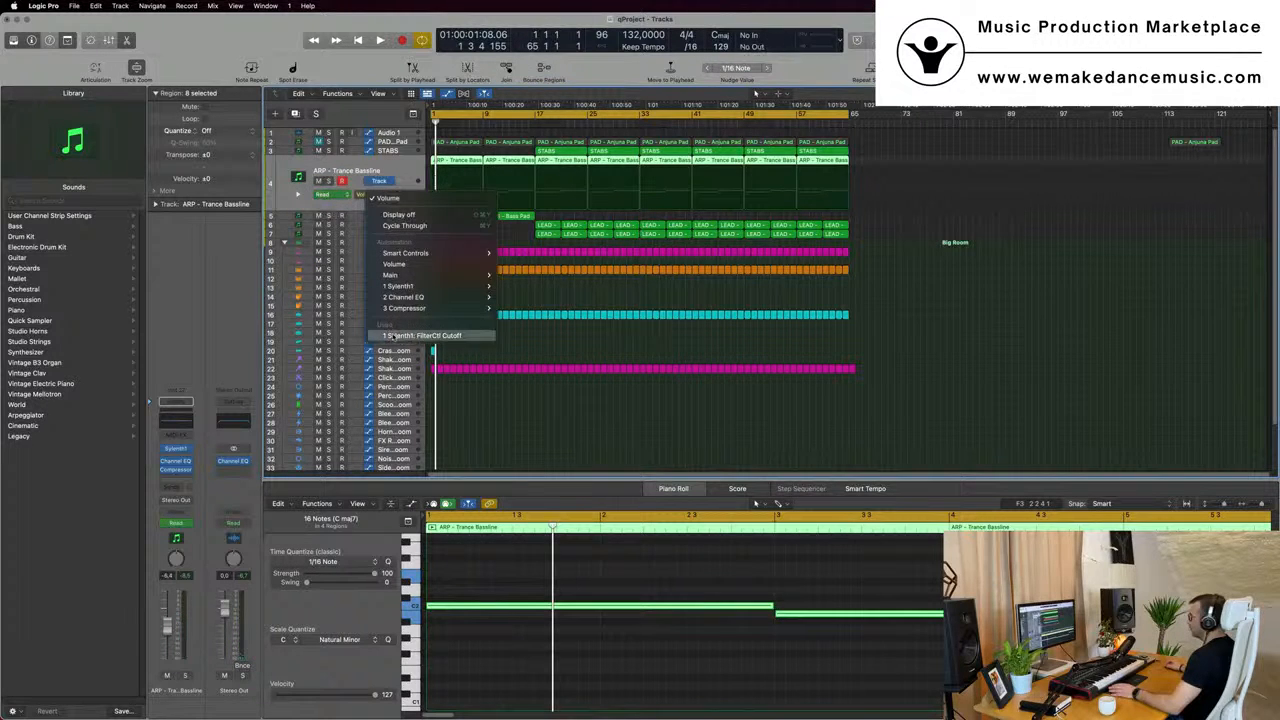
click(395, 337)
key(space)
- Adjust the starting level of the bassline's filter cutoff automation and add an automation point near bar 9 during playback
drag(431, 207, 430, 203)
key(Return)
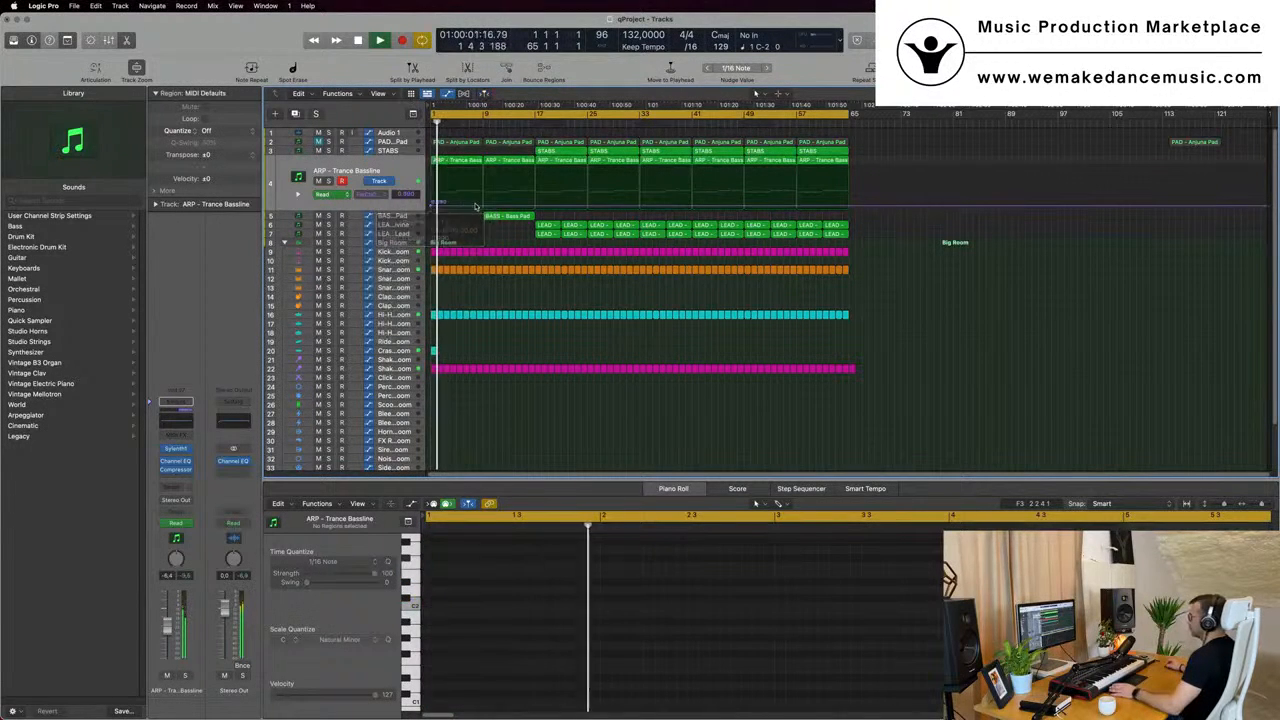
click(483, 207)
scroll(491, 240, up, 4)
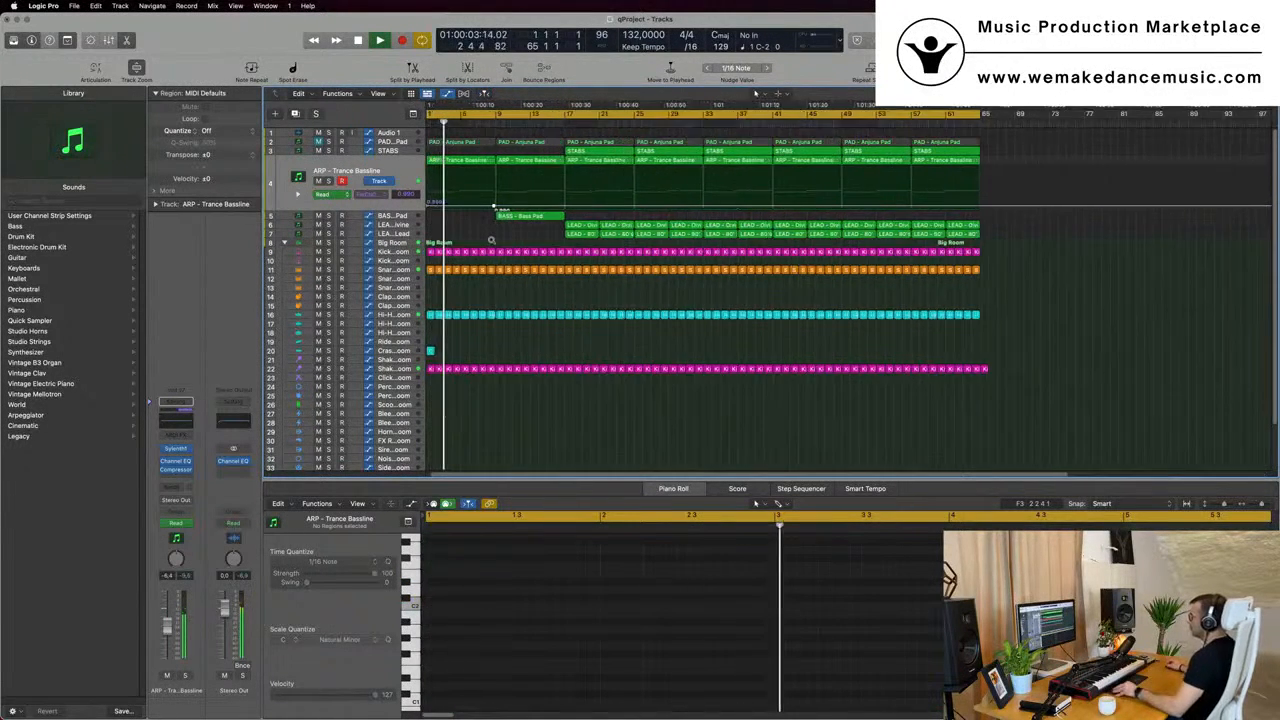
scroll(491, 240, down, 3)
- Copy the first STABS region from bar 17 to bar 9 on the STABS track
click(349, 153)
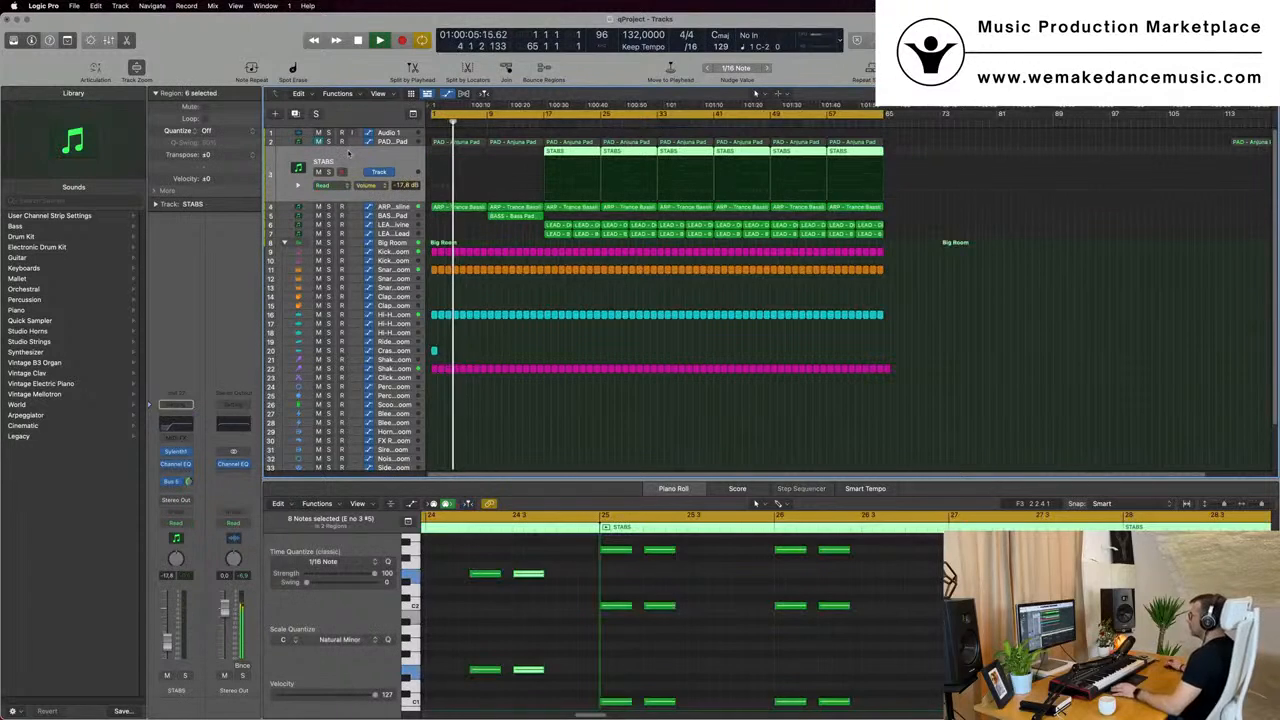
click(952, 138)
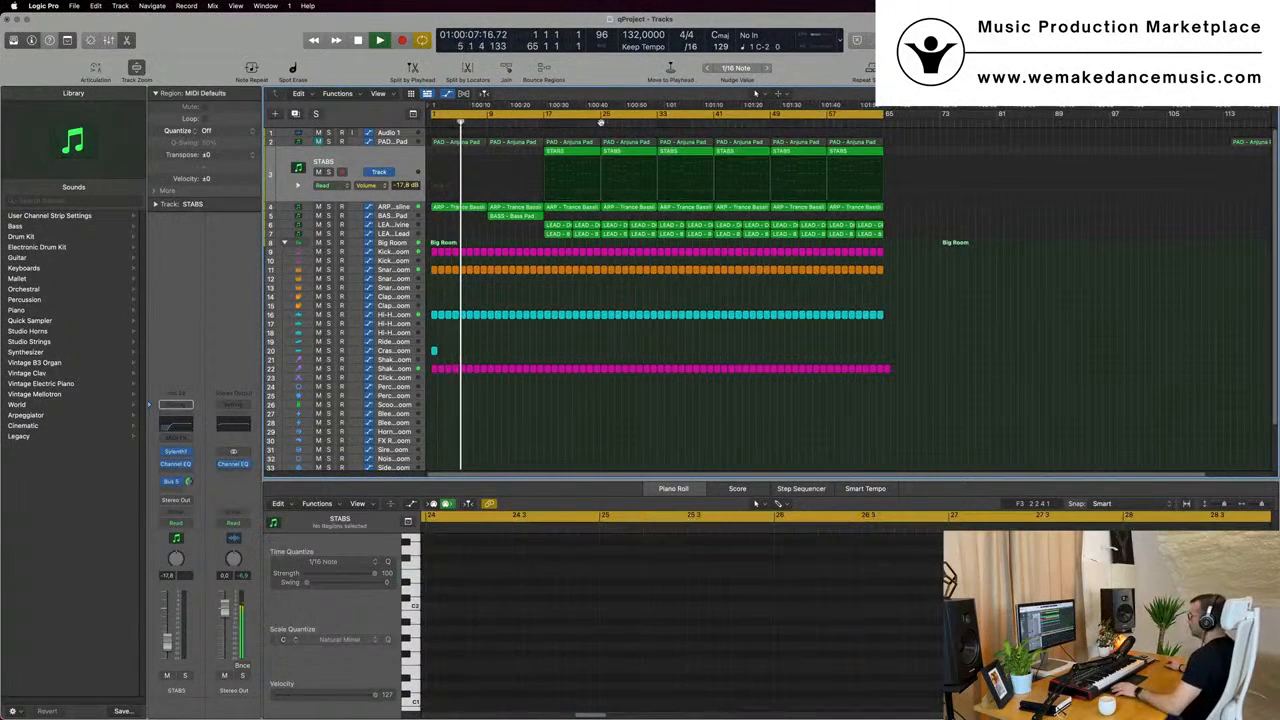
drag(561, 152, 502, 158)
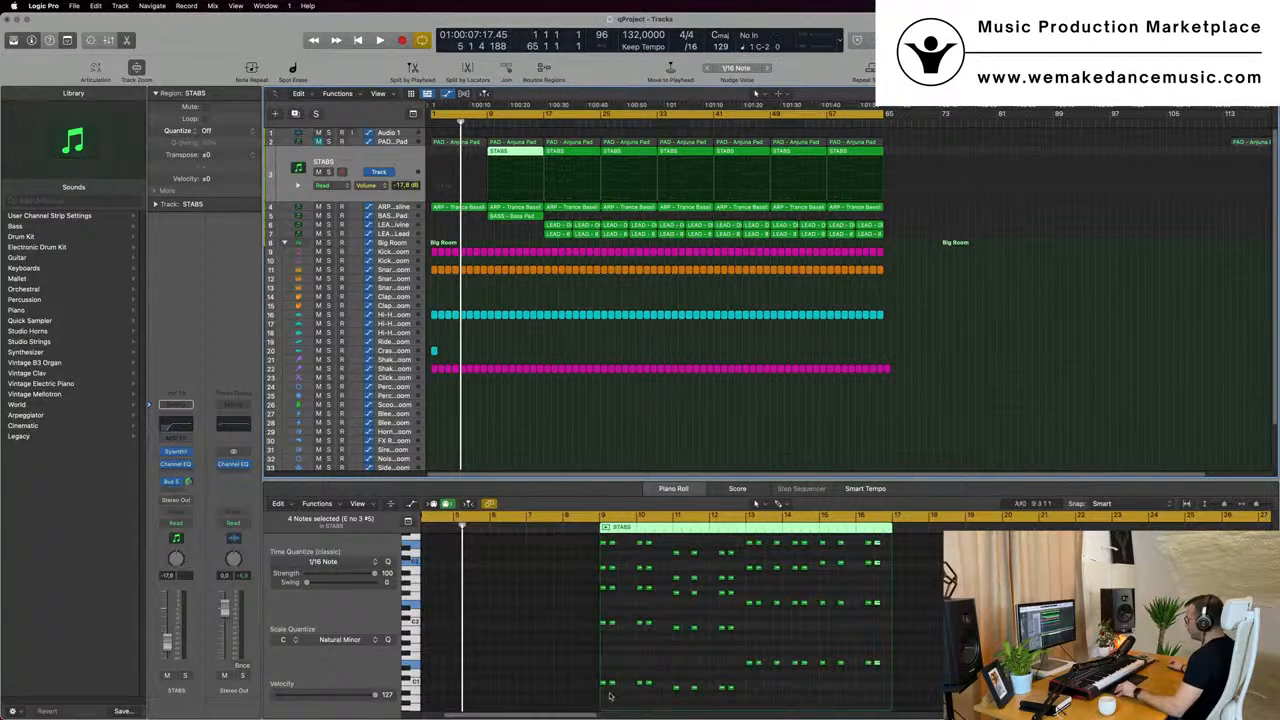
- Delete all notes after the first chord in the STABS region at bar 9 and play from the beginning
drag(609, 696, 909, 541)
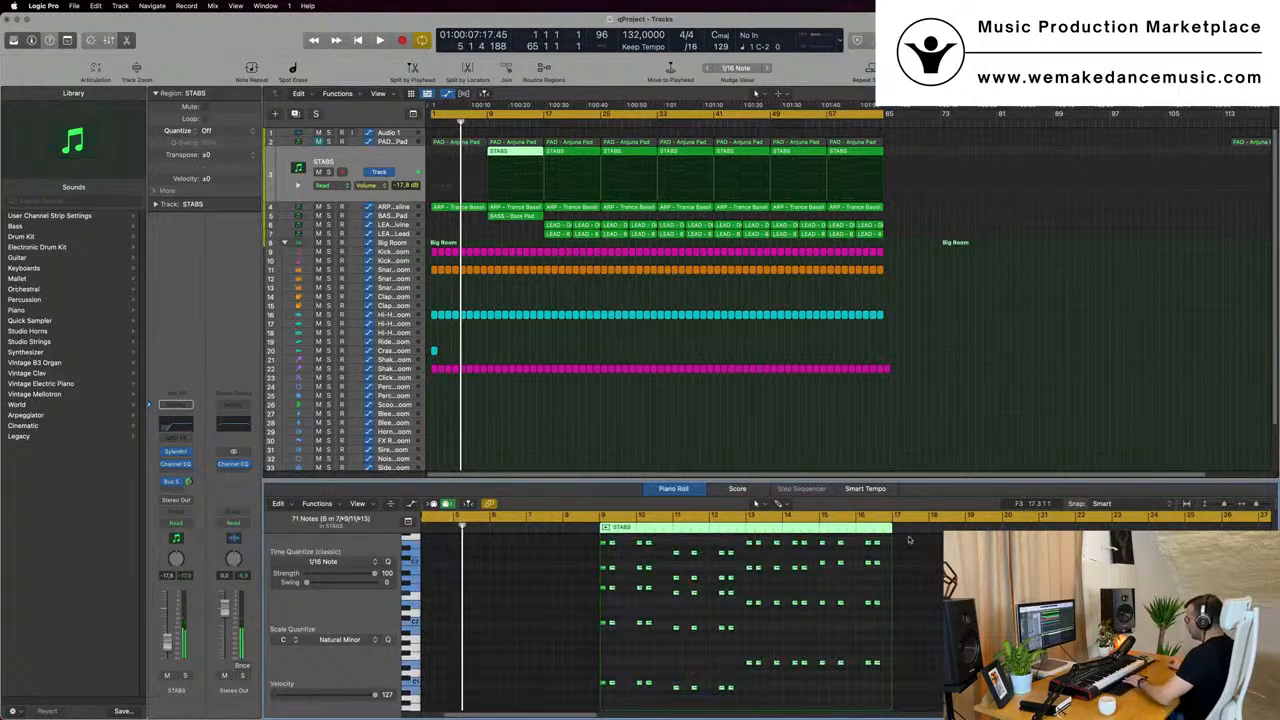
key(Return)
key(space)
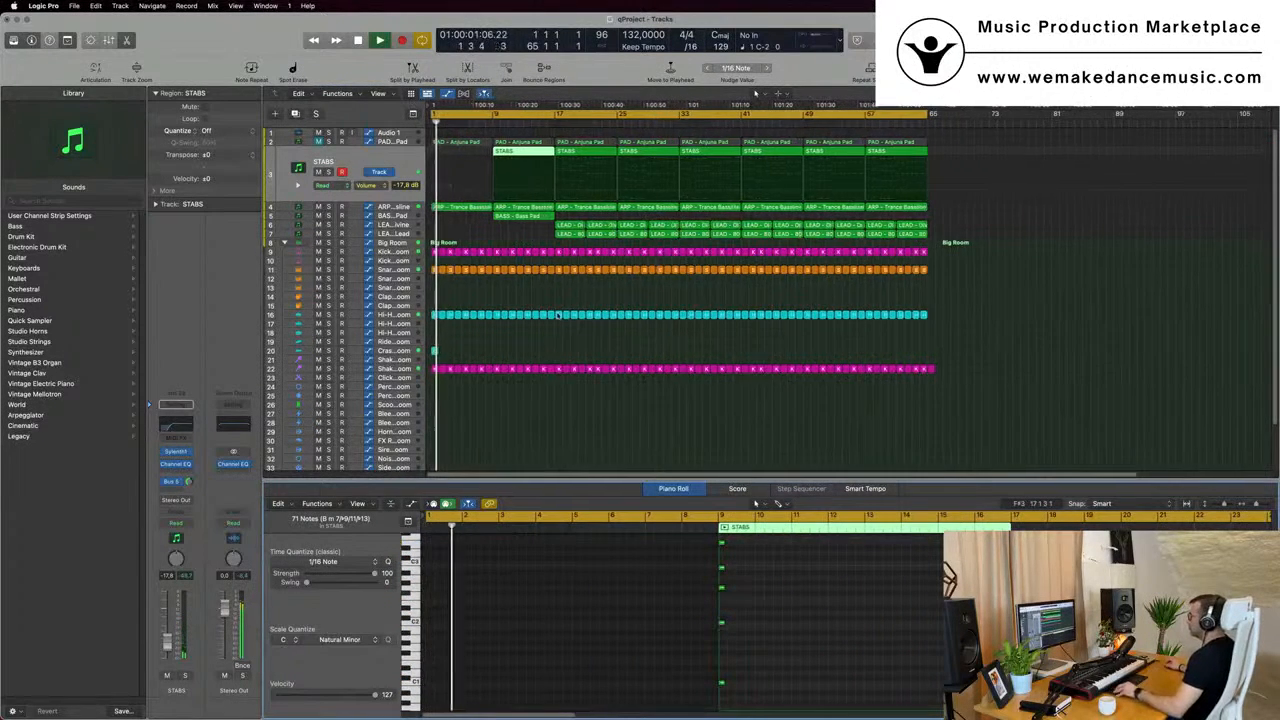
- Adjust the Sylenth1 filter cutoff on the PAD - Anjuna Pad track during playback and set the track volume to -16.4 dB
key(Up)
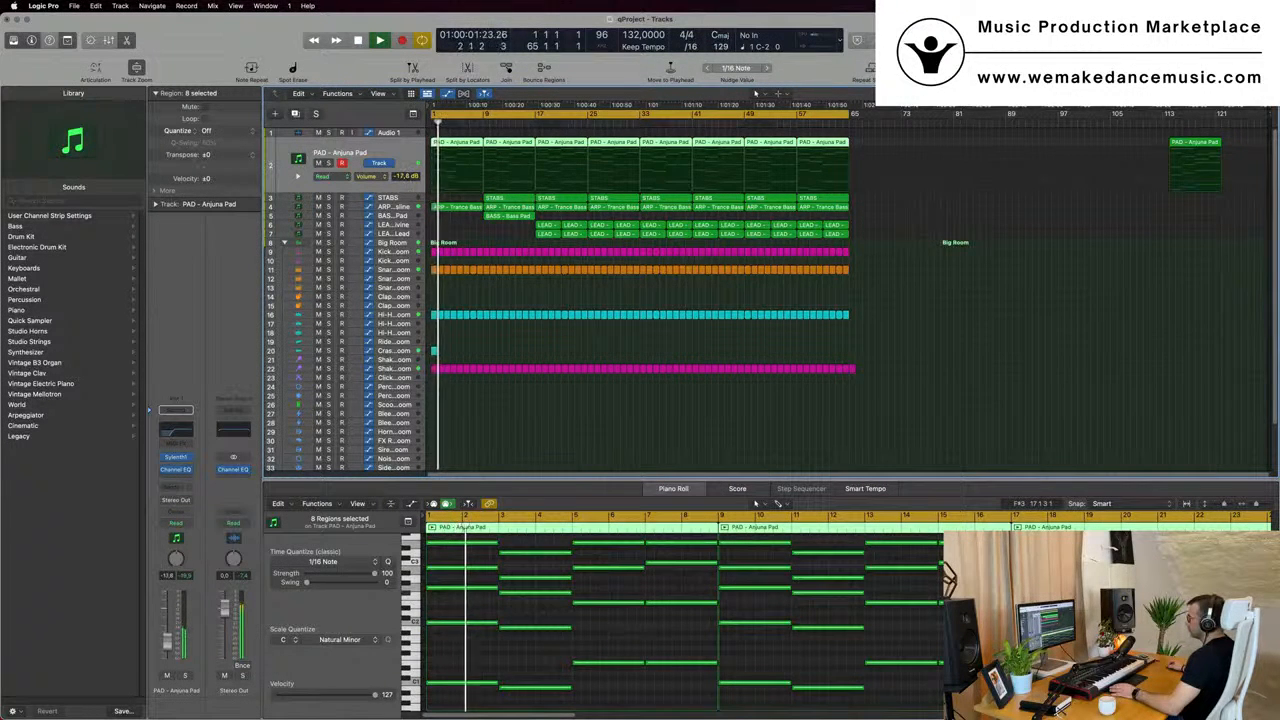
click(176, 458)
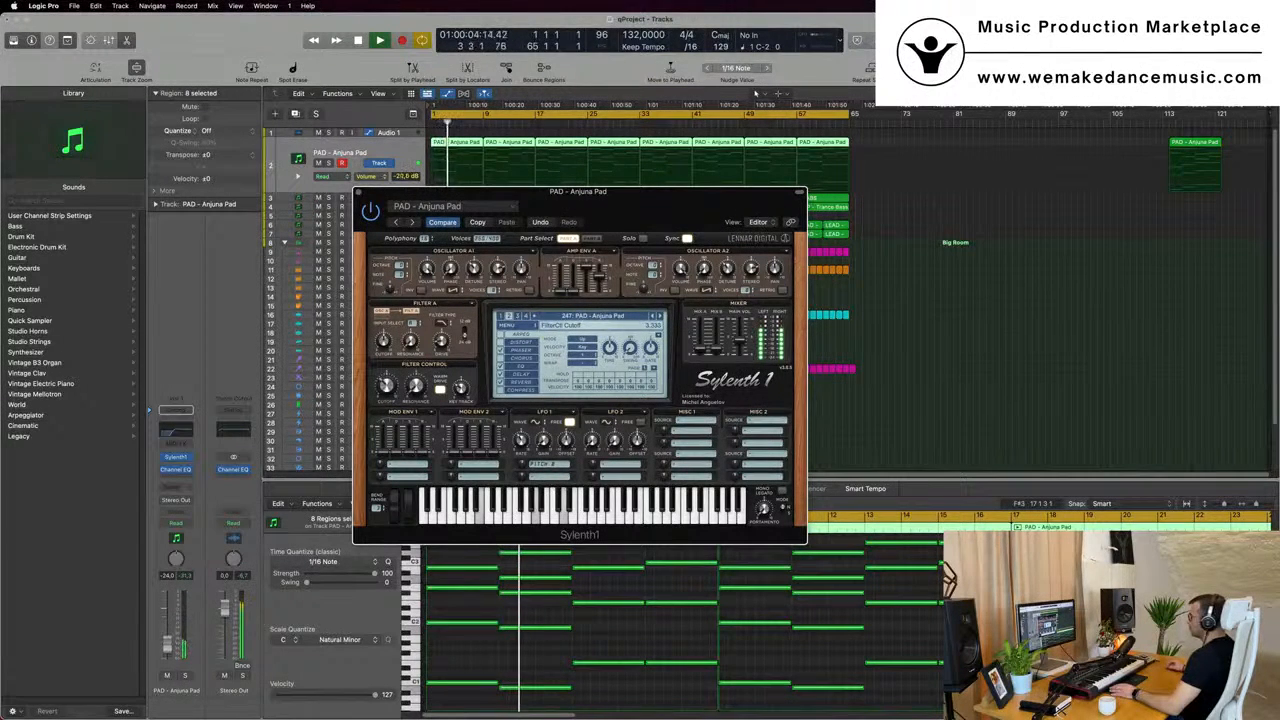
drag(359, 193, 569, 283)
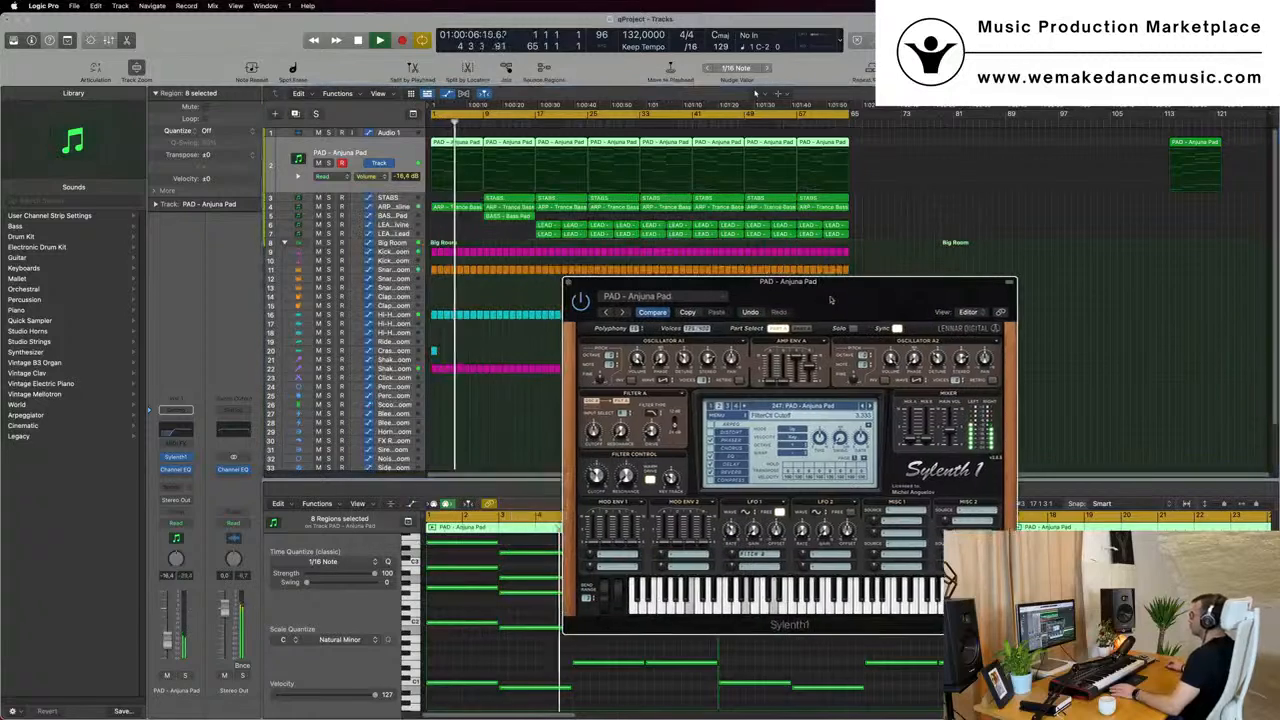
click(569, 283)
- Replay the arrangement from the beginning to check the mix and select the STABS region at bar 9
scroll(597, 298, up, 2)
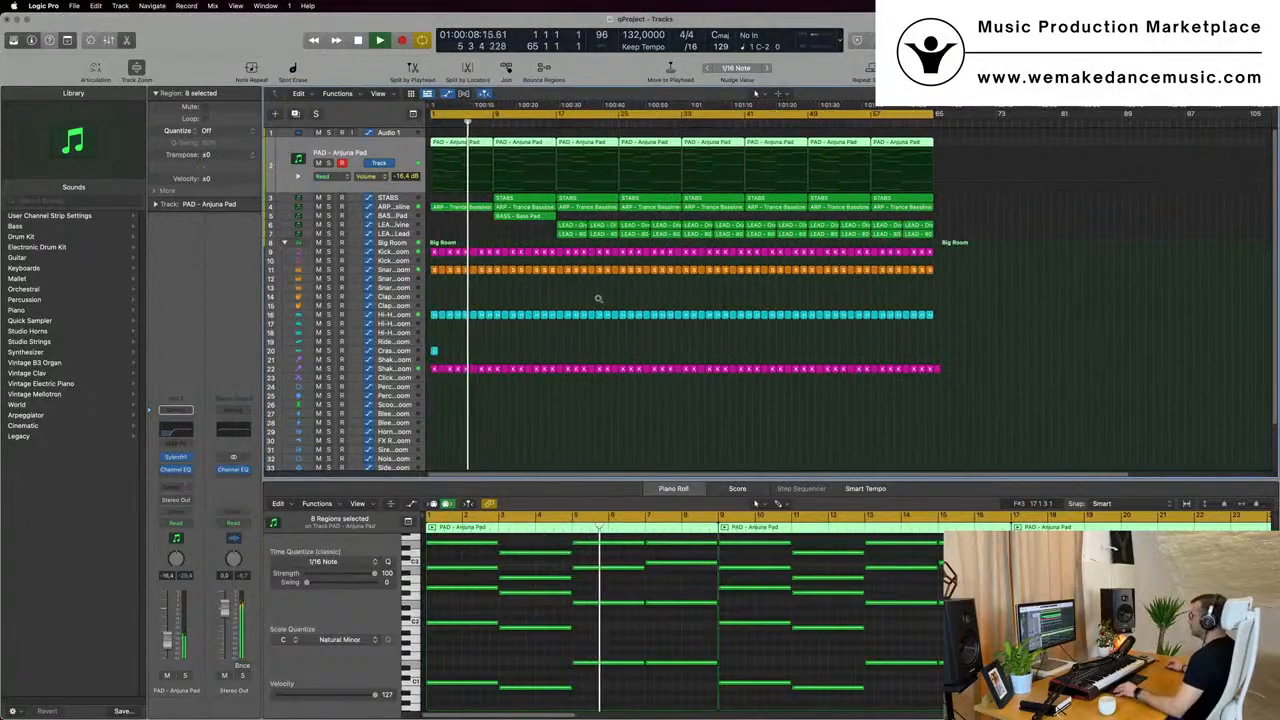
scroll(599, 299, up, 2)
scroll(597, 298, up, 2)
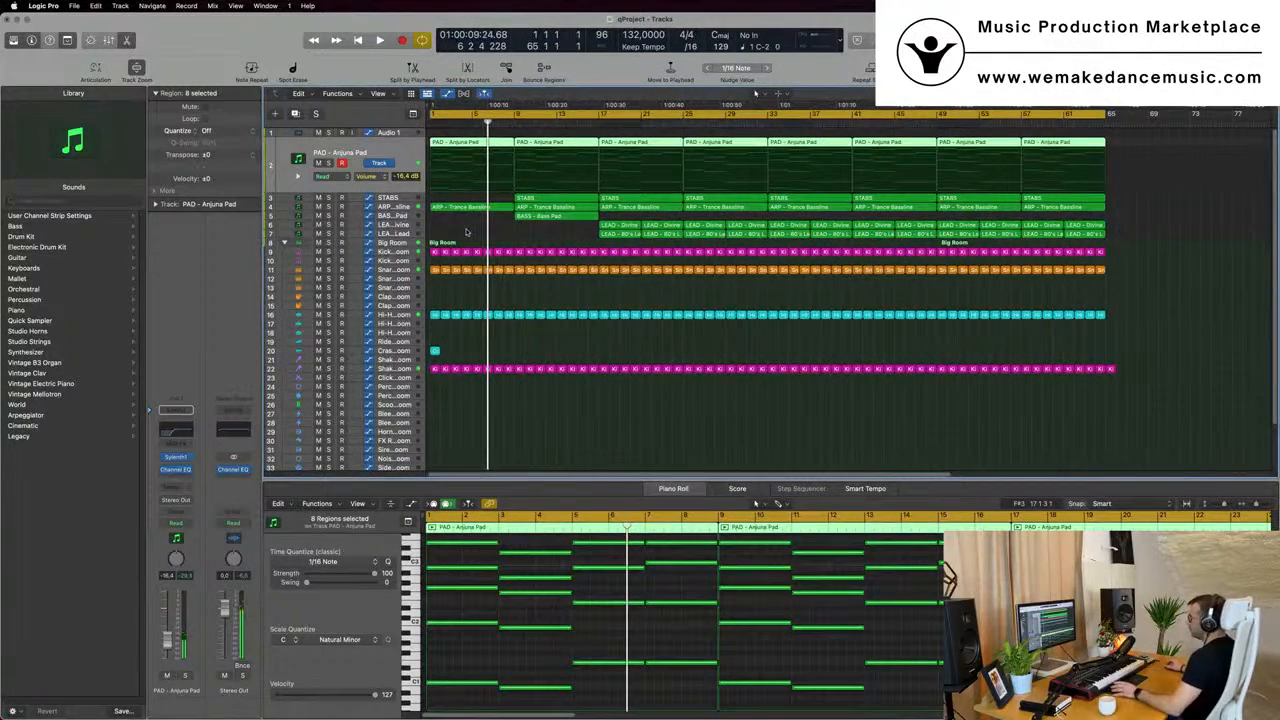
key(Return)
scroll(440, 210, down, 1)
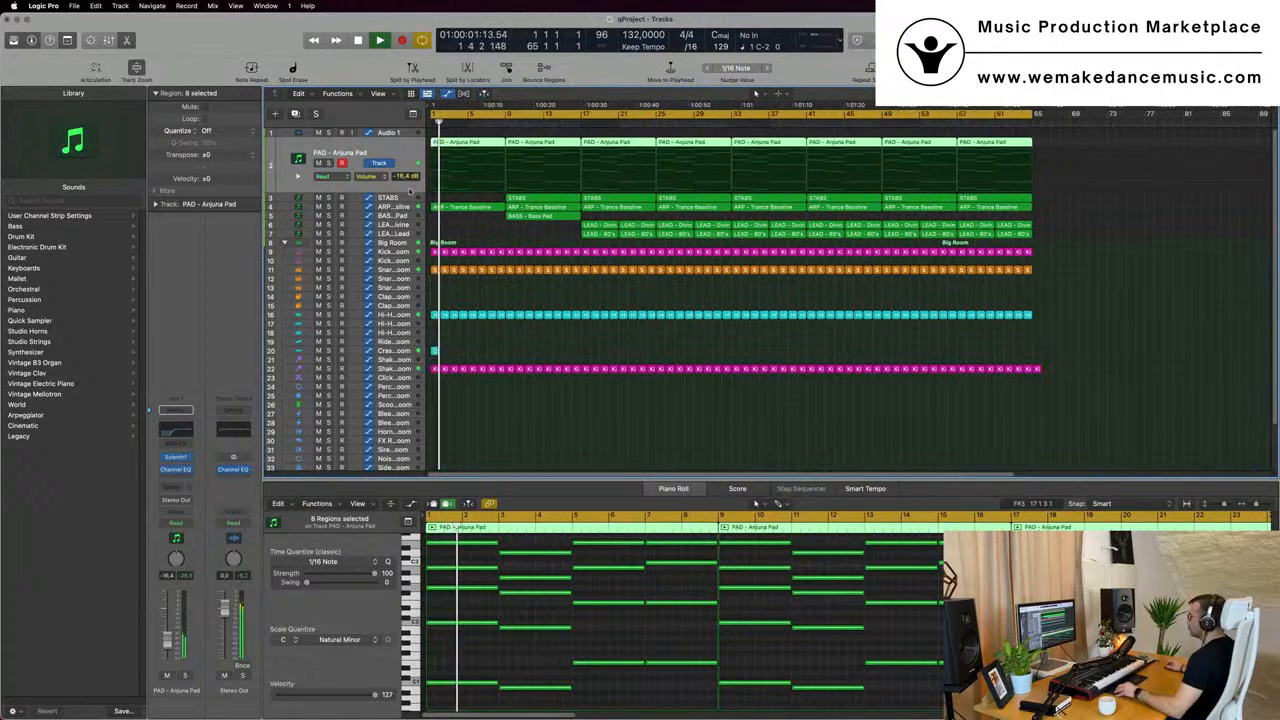
click(536, 197)
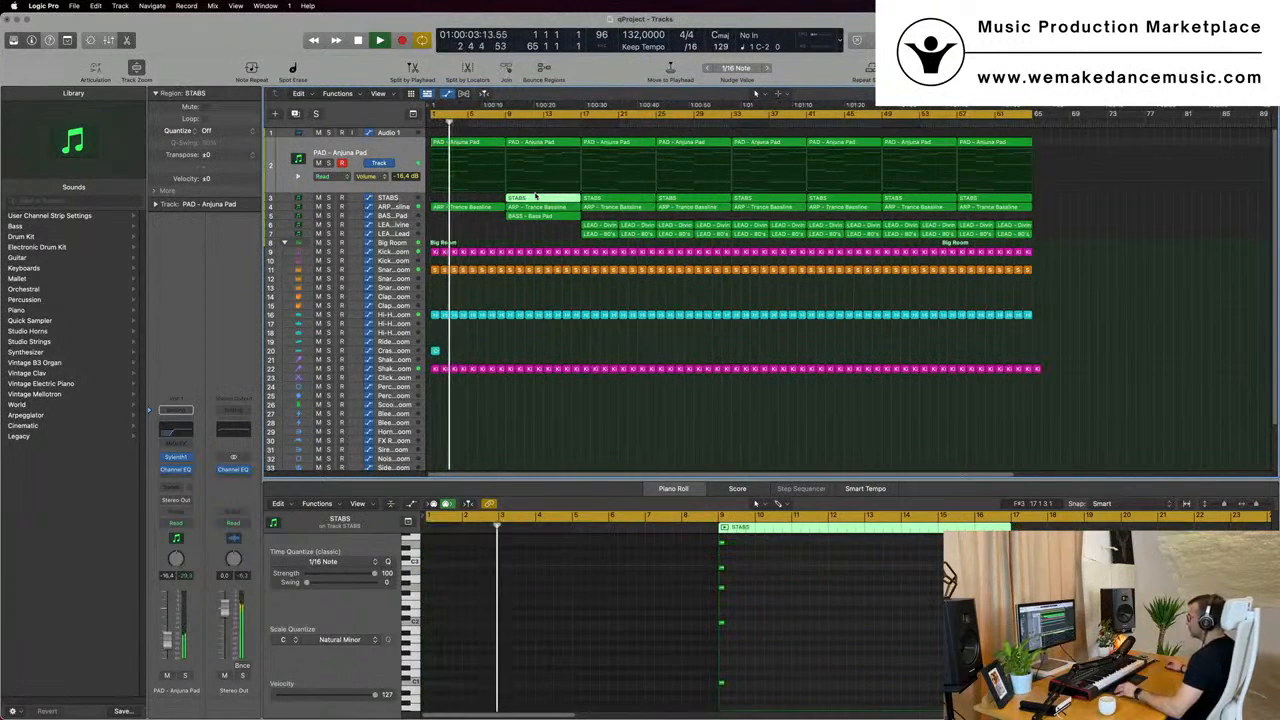
scroll(555, 197, down, 1)
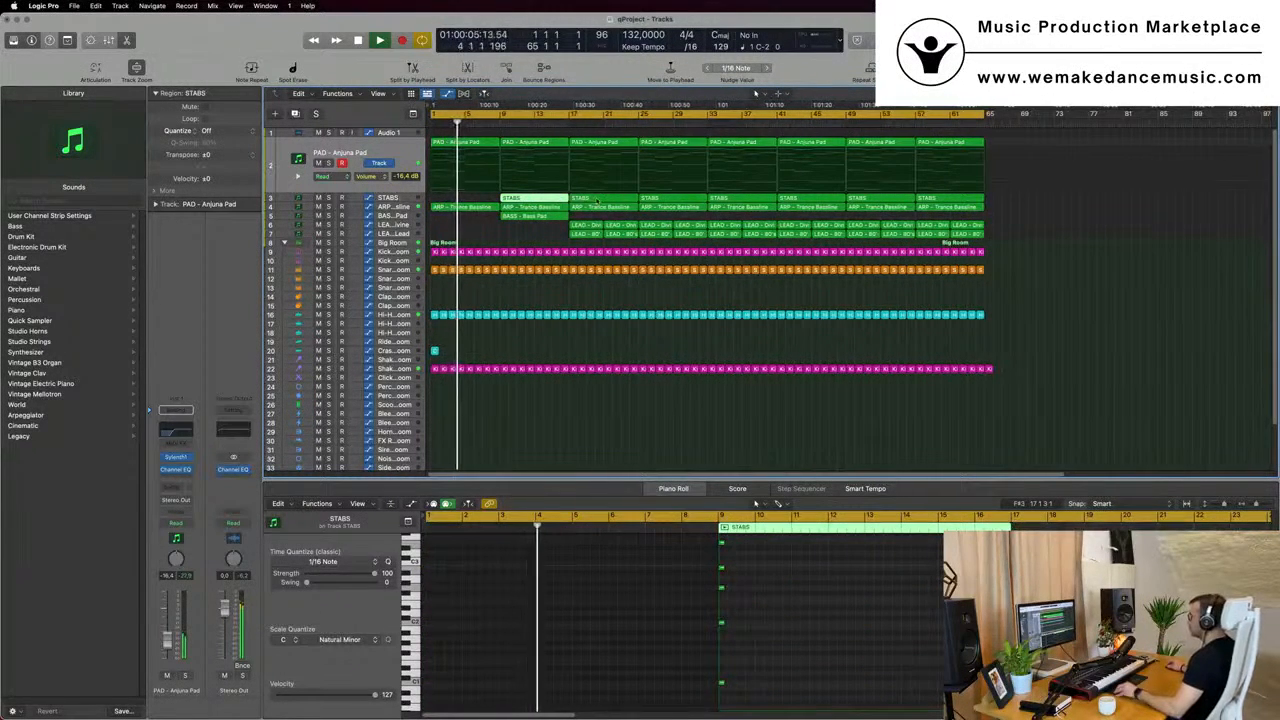
- Replace the STABS region at bar 17 with a copy of the single-chord STABS region from bar 9
click(602, 201)
click(548, 200)
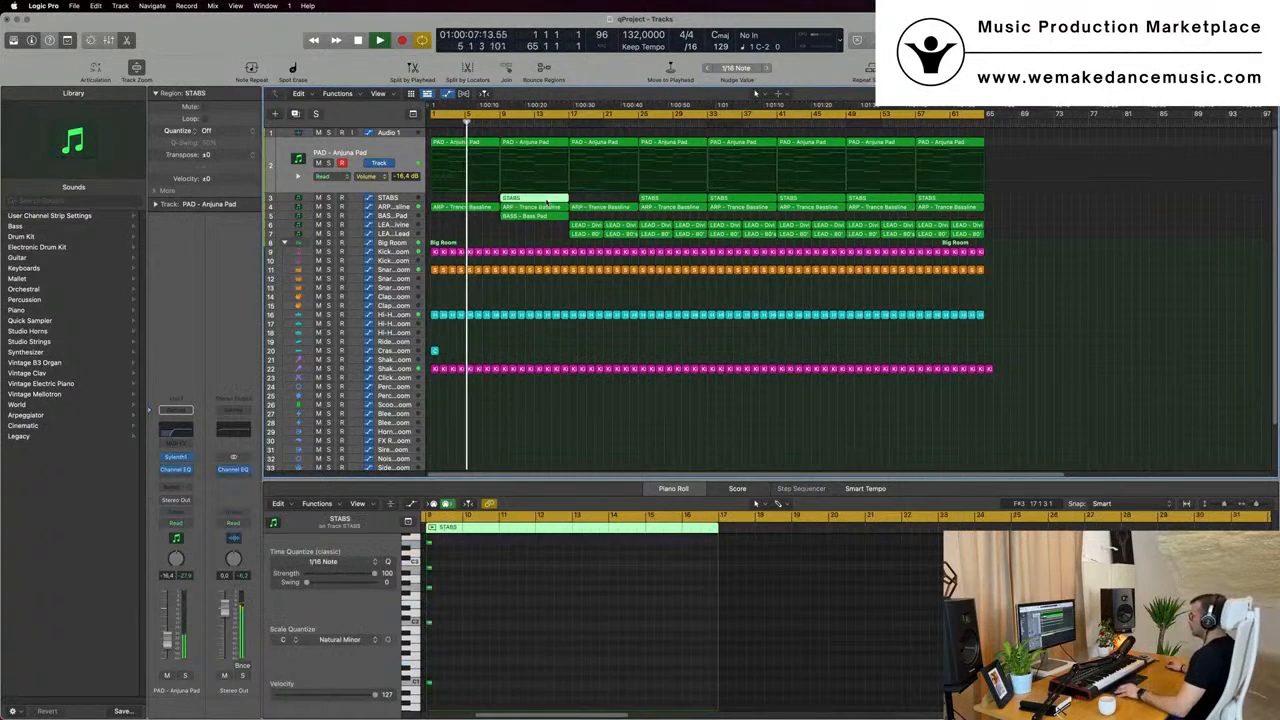
drag(549, 201, 608, 201)
- Copy the Crash - Big Room region from bar 1 to bar 9 on the crash track
click(437, 357)
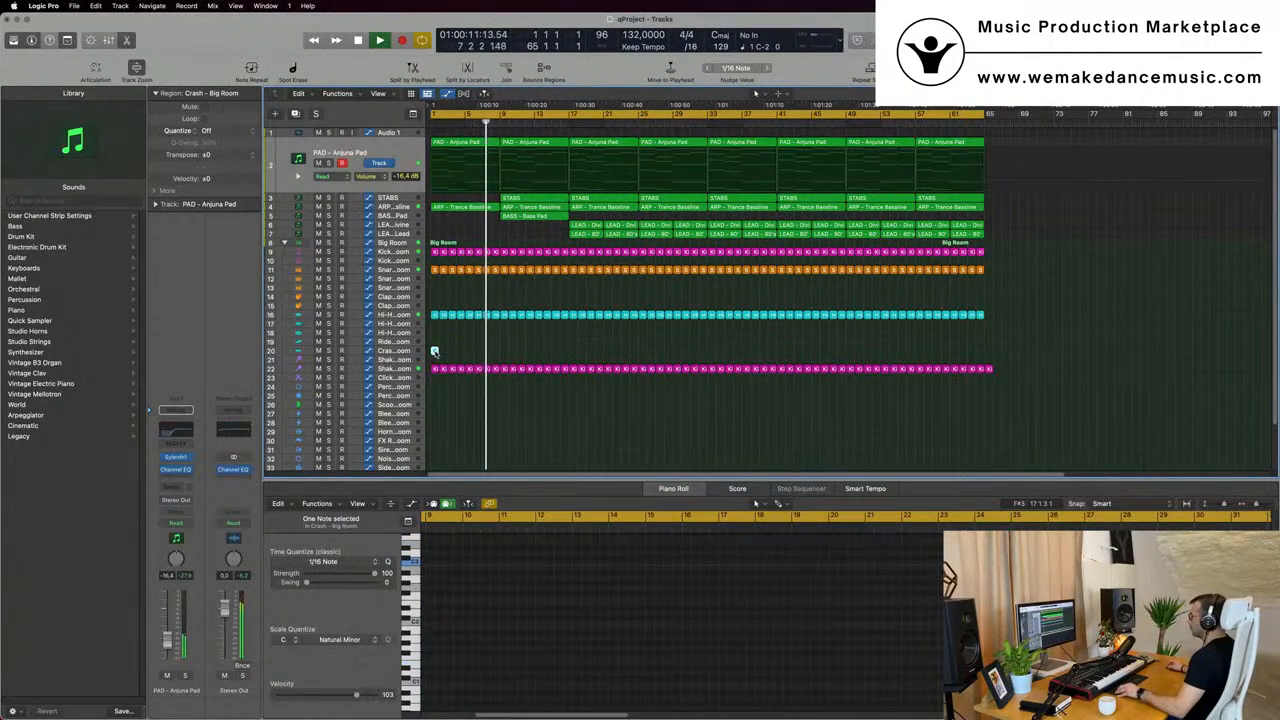
drag(434, 351, 504, 356)
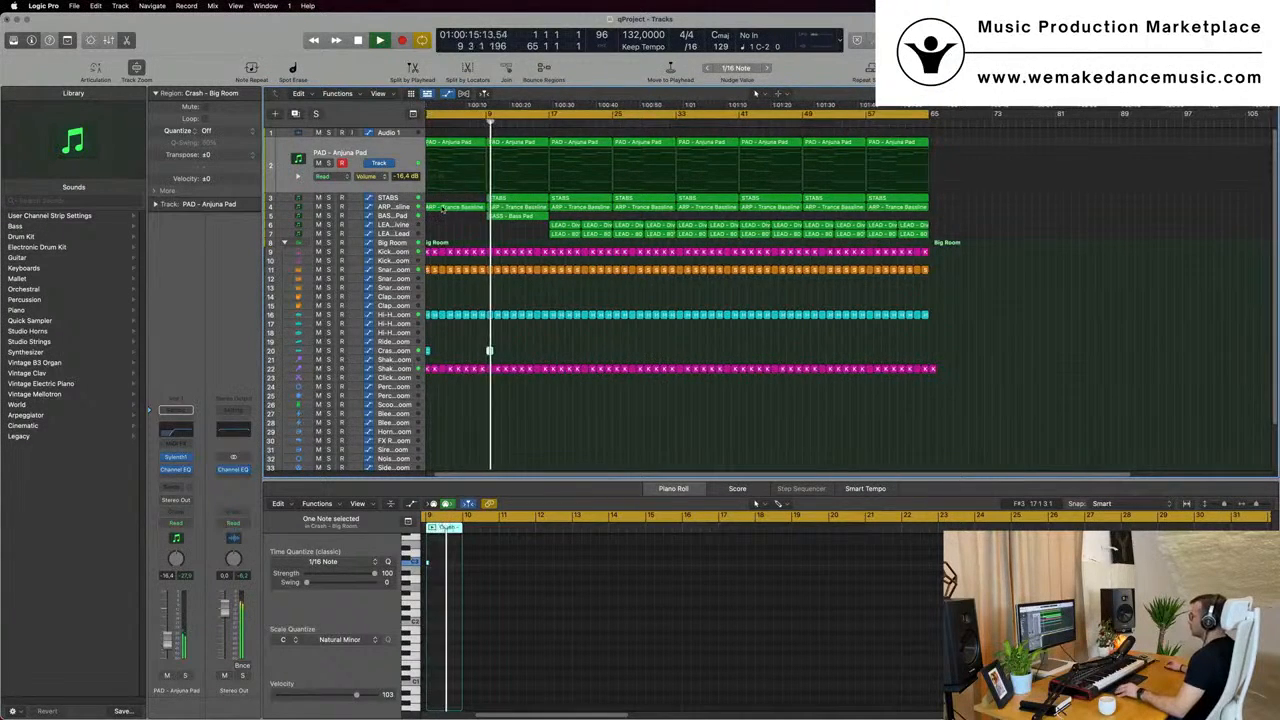
- Delete the regions between bars 17 and 33 on both LEAD tracks
key(super+Left)
key(super+Left)
click(405, 215)
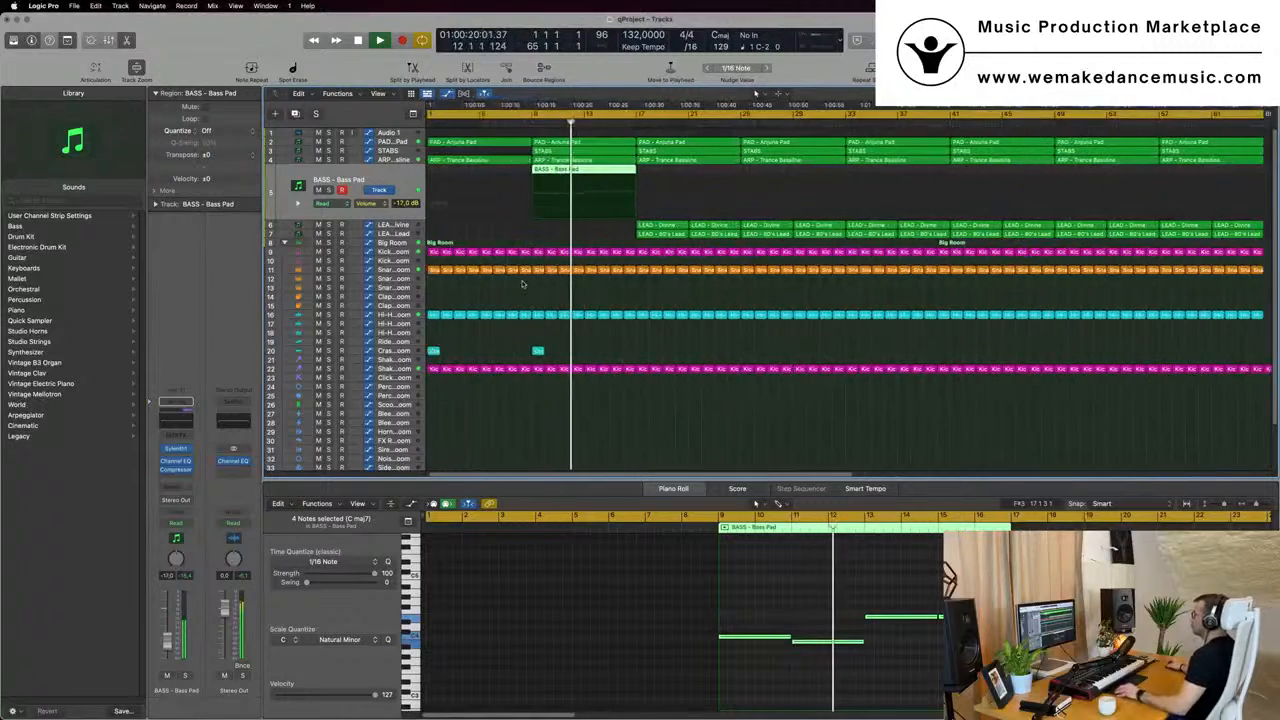
drag(530, 225, 597, 232)
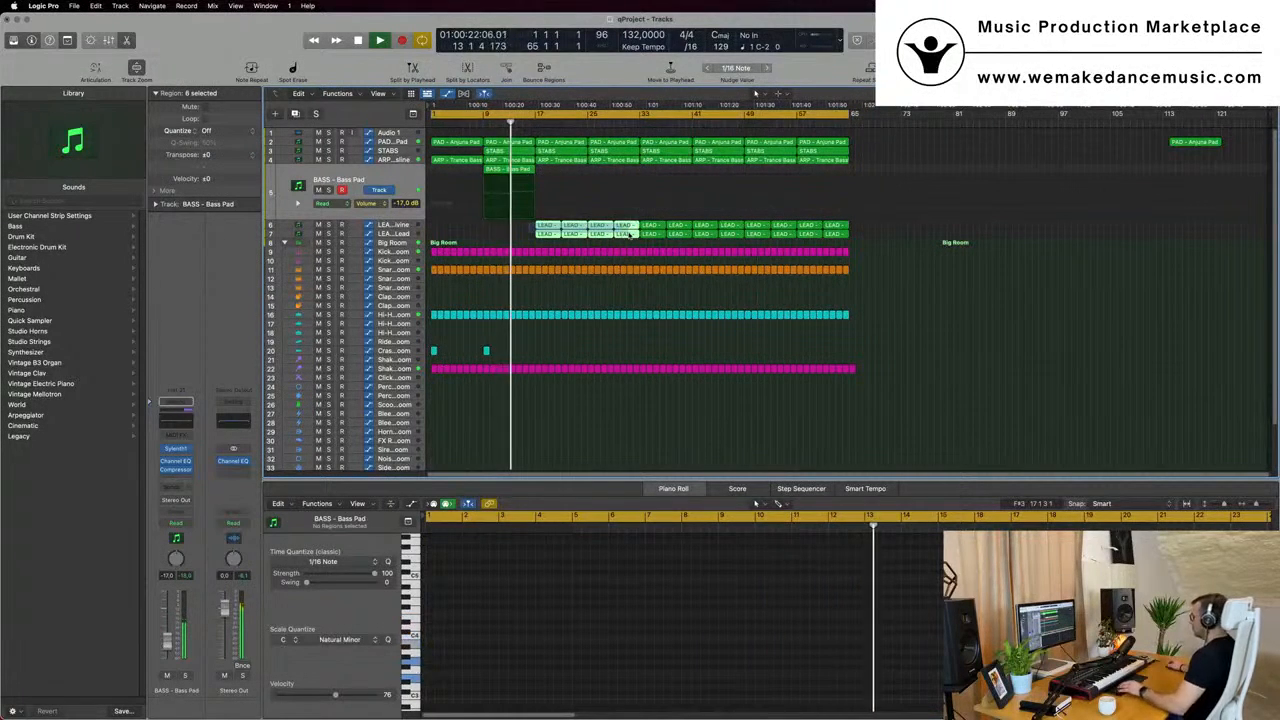
key(Delete)
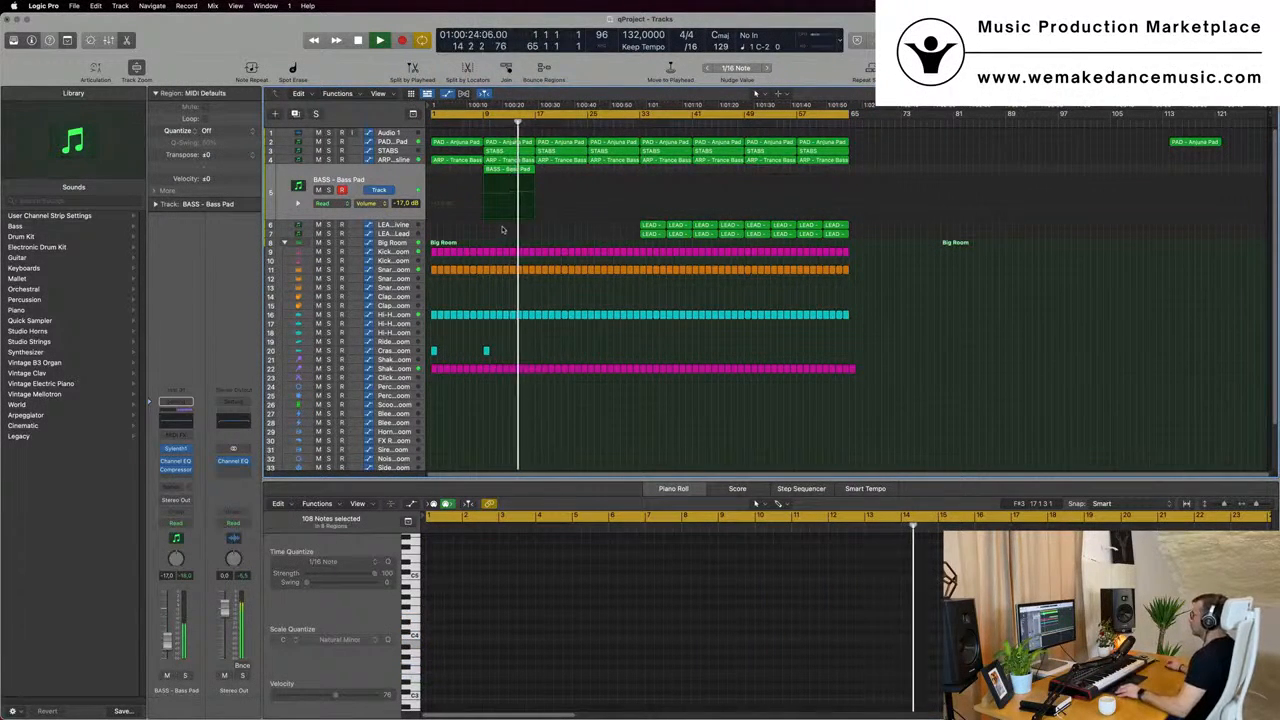
- Replace the pad, stabs and arp regions at bar 17 with copies of the bar 9 regions, including BASS - Bass Pad
drag(572, 181, 567, 157)
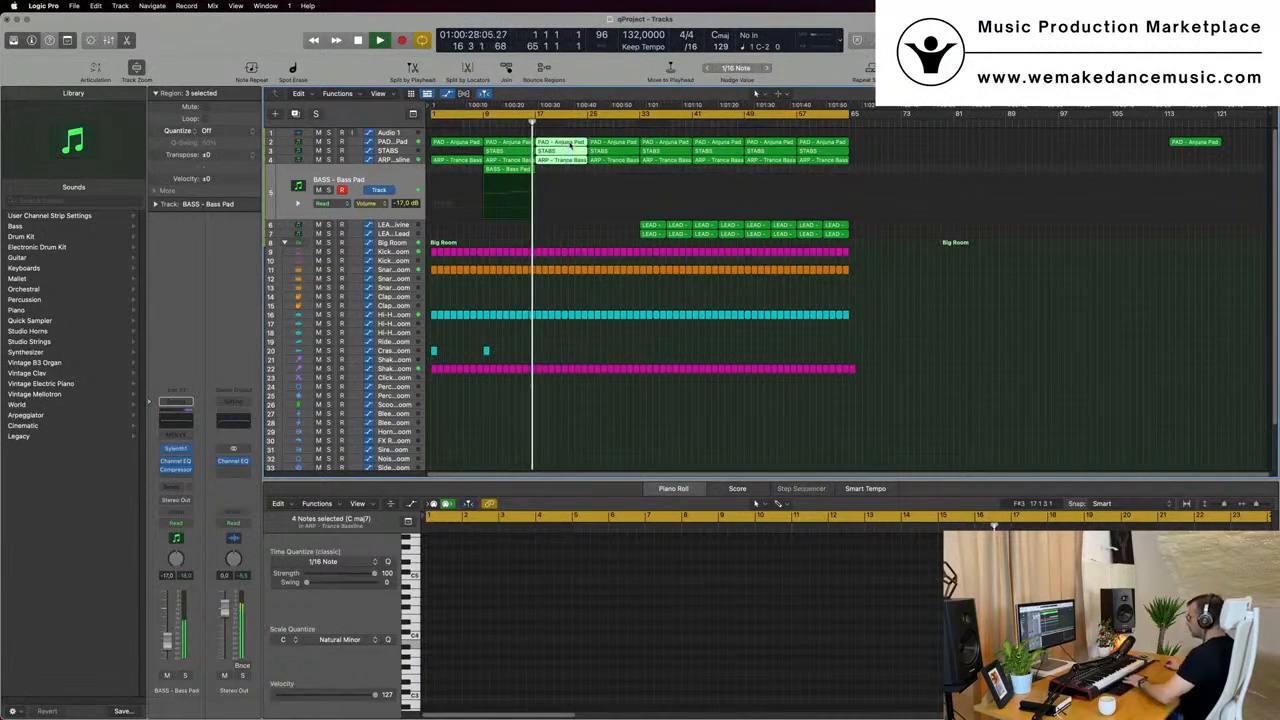
key(Delete)
drag(517, 189, 562, 146)
- Play from the beginning with PAD - Anjuna Pad automation set to Touch and record a small Sylenth1 filter control cutoff move
key(Return)
click(393, 143)
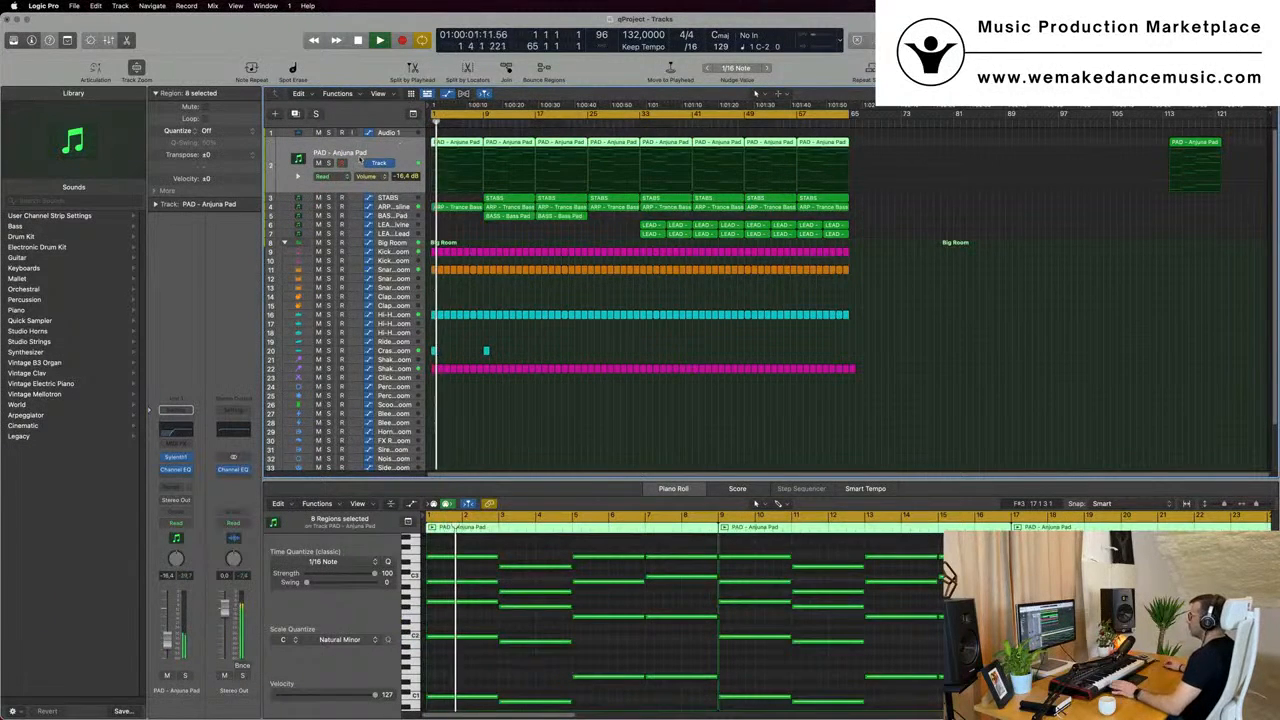
click(175, 457)
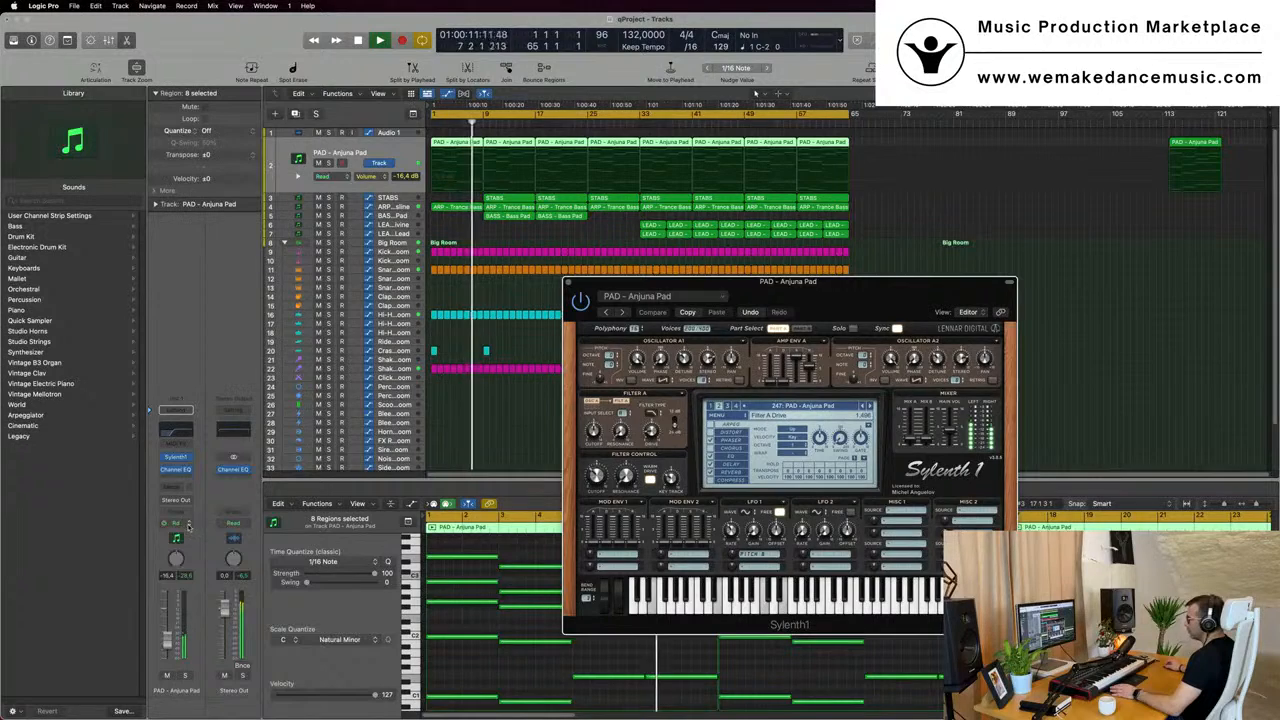
click(188, 527)
click(185, 541)
drag(597, 477, 597, 471)
click(568, 283)
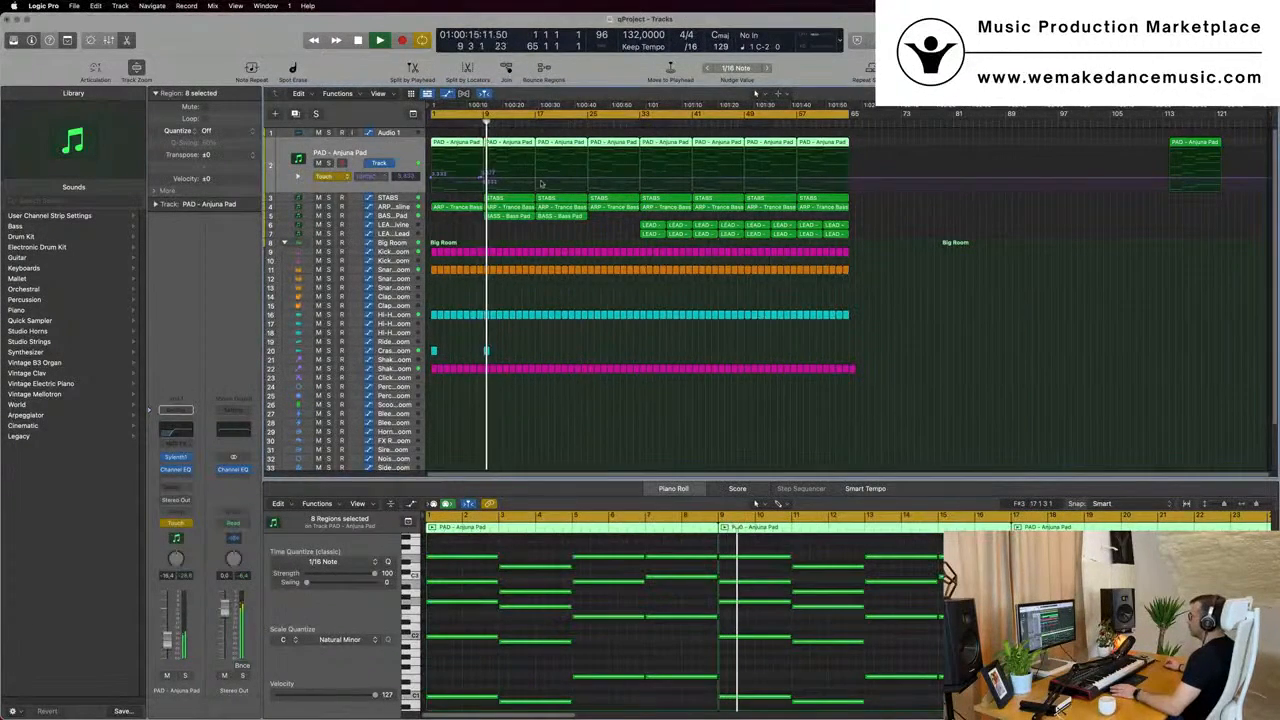
- Return the PAD - Anjuna Pad automation to Read and draw rising FilterCtl Cutoff ramps over bars 9 to 17 and 17 to 25
click(437, 180)
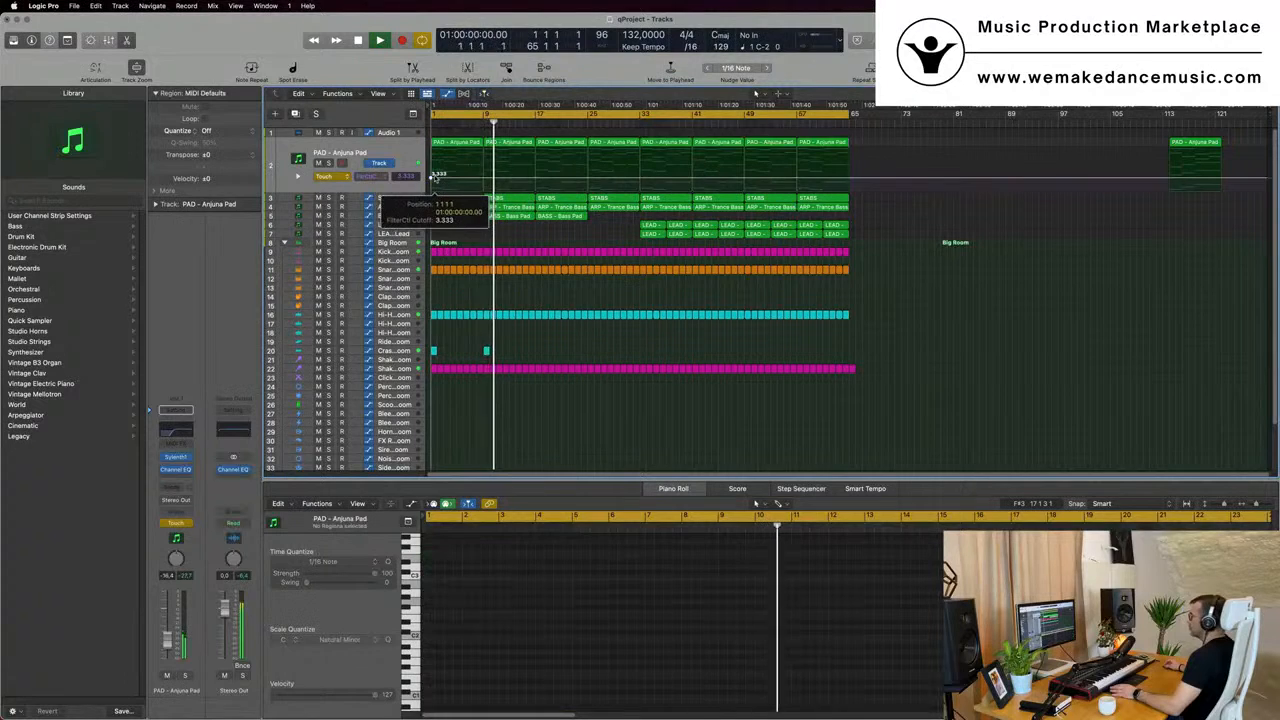
click(326, 176)
click(341, 166)
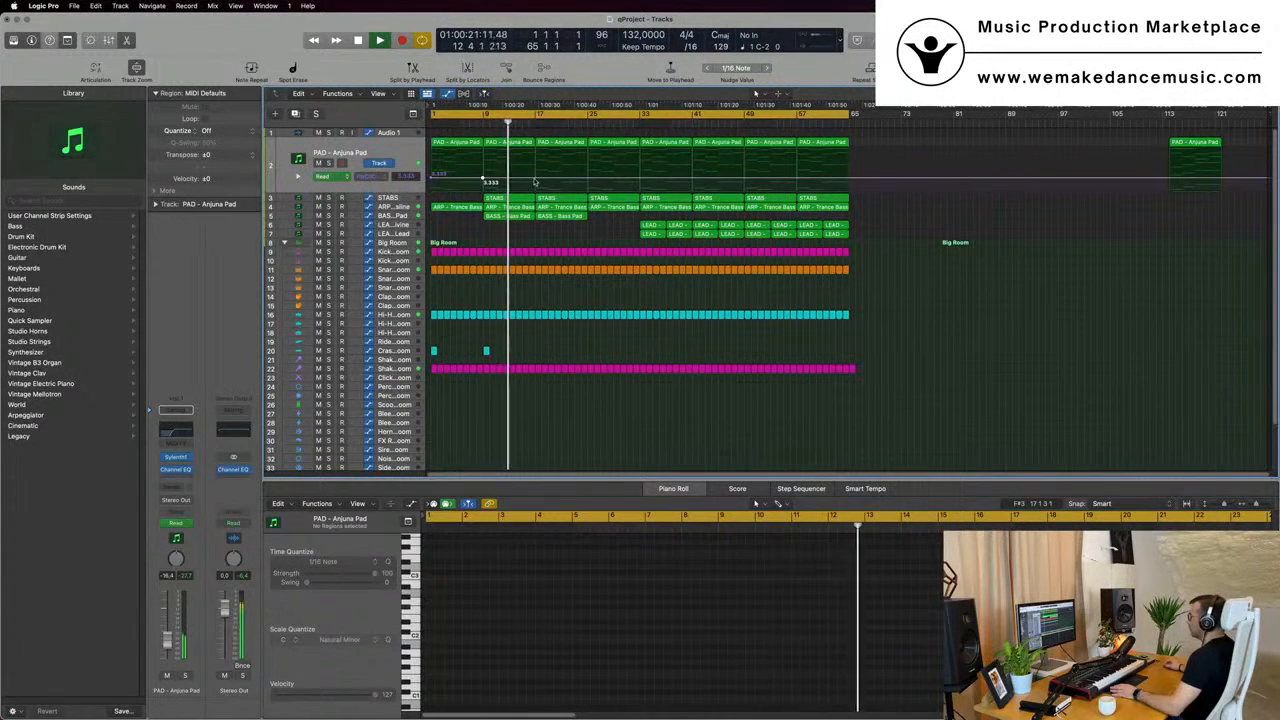
drag(538, 178, 541, 183)
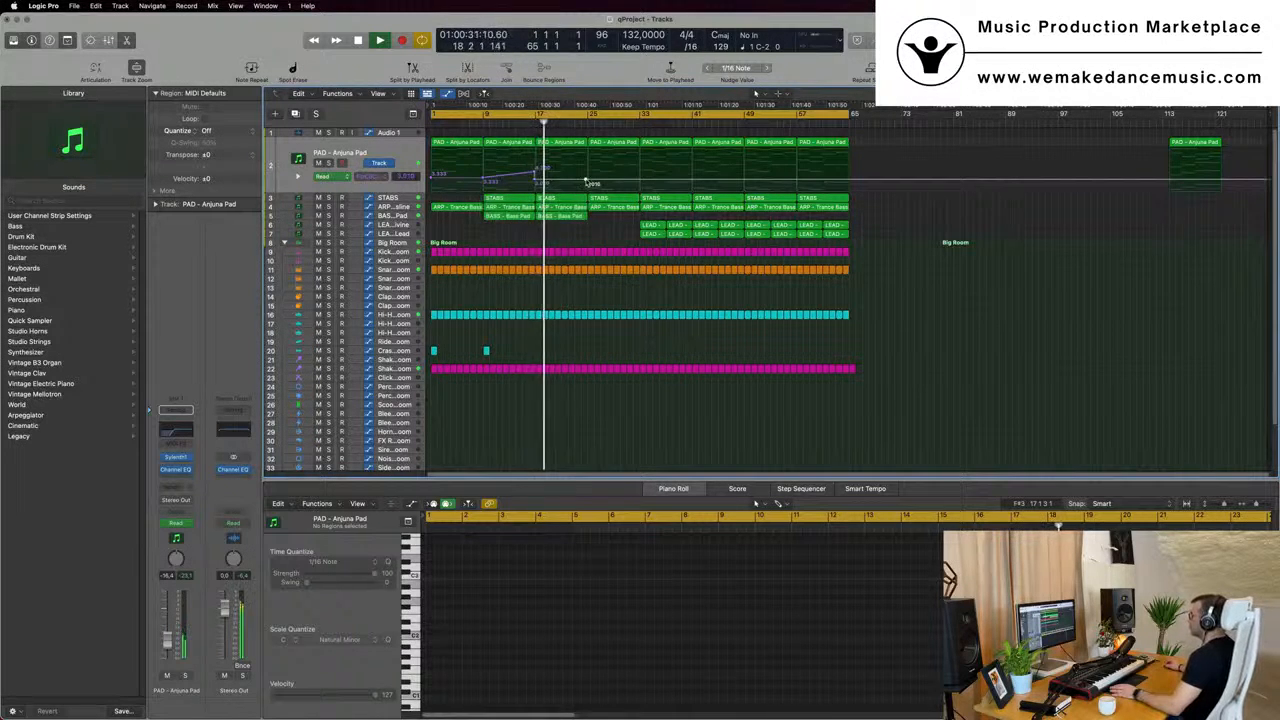
drag(587, 183, 588, 168)
- Copy the two Crash - Big Room regions from bars 1 and 9 to bars 17 and 25
click(423, 351)
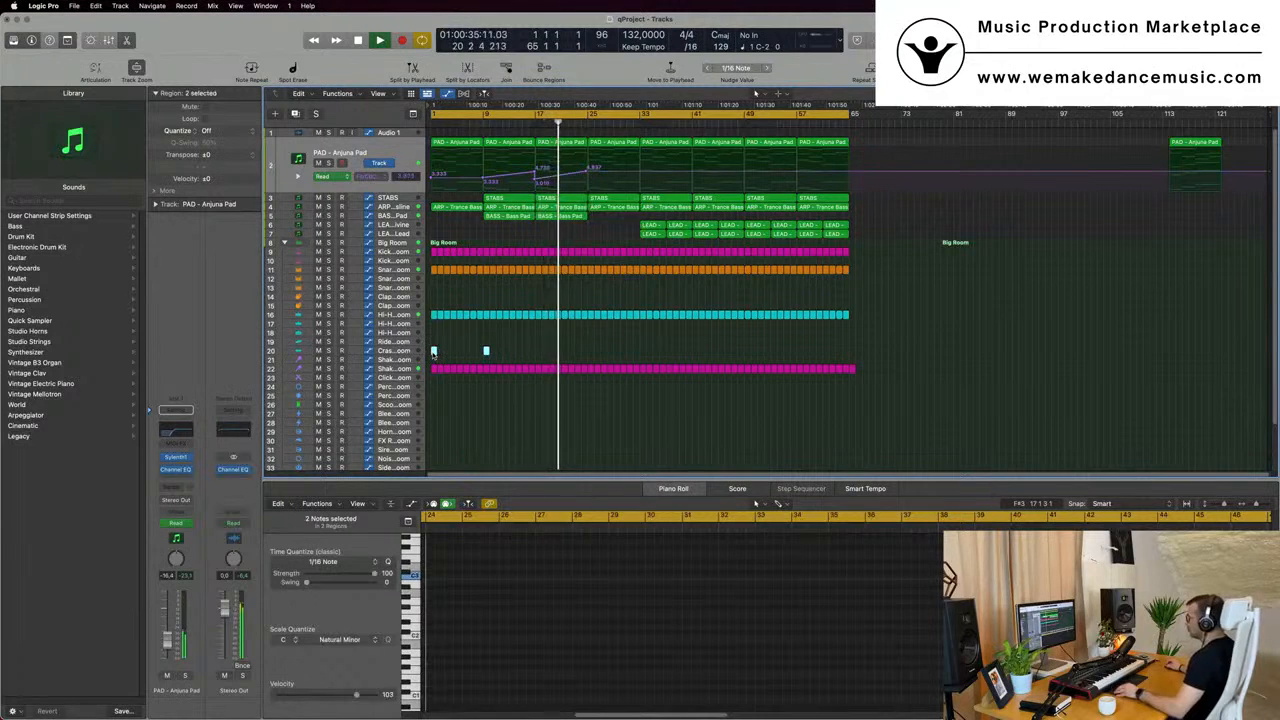
drag(434, 352, 538, 352)
scroll(582, 299, up, 3)
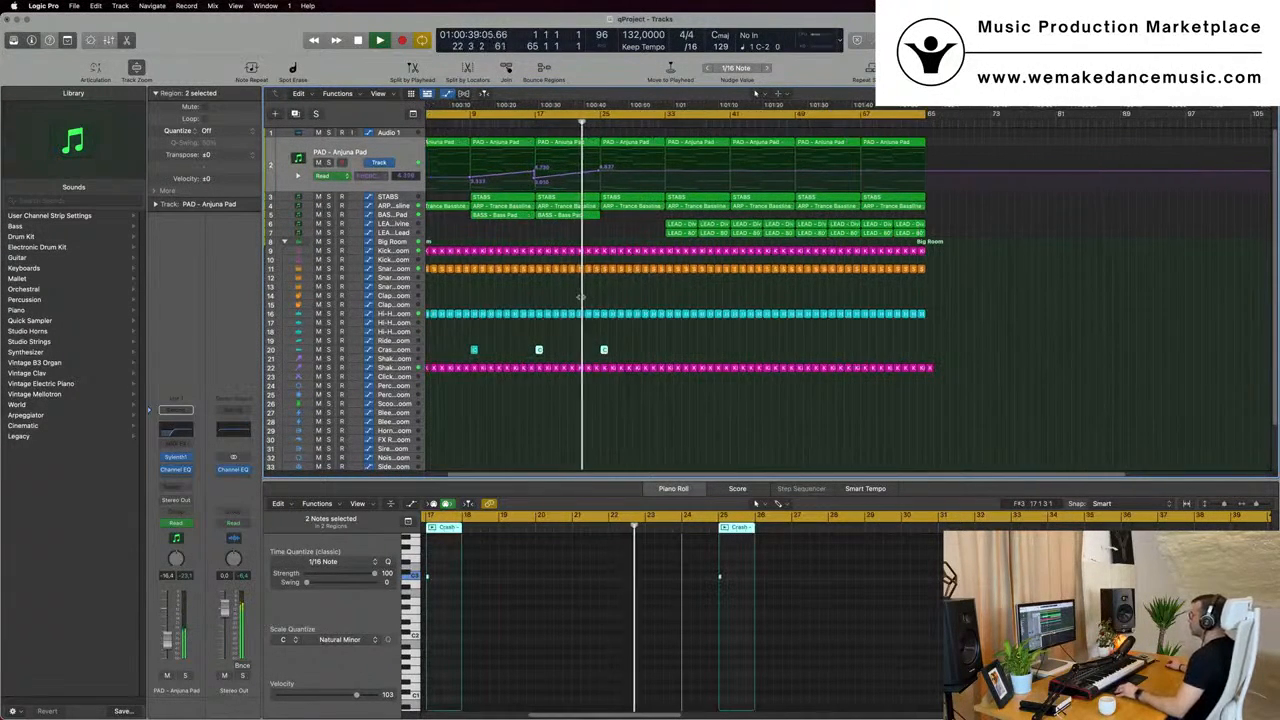
scroll(581, 297, down, 3)
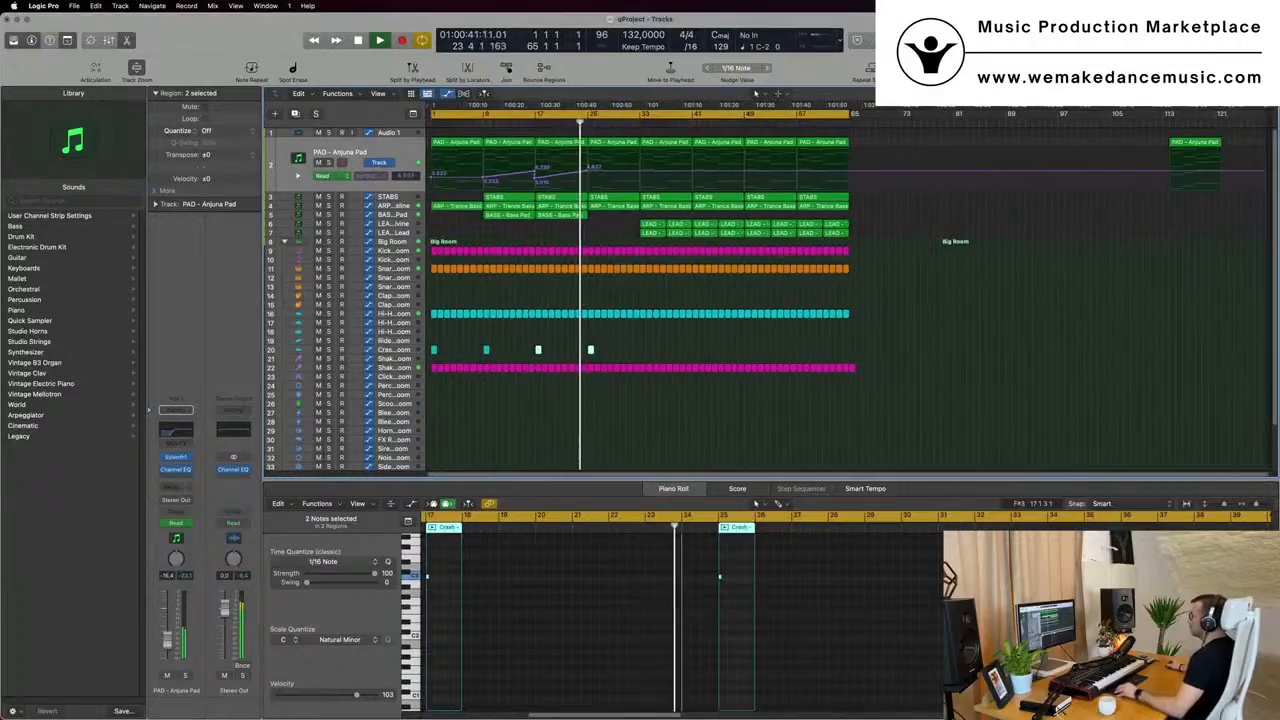